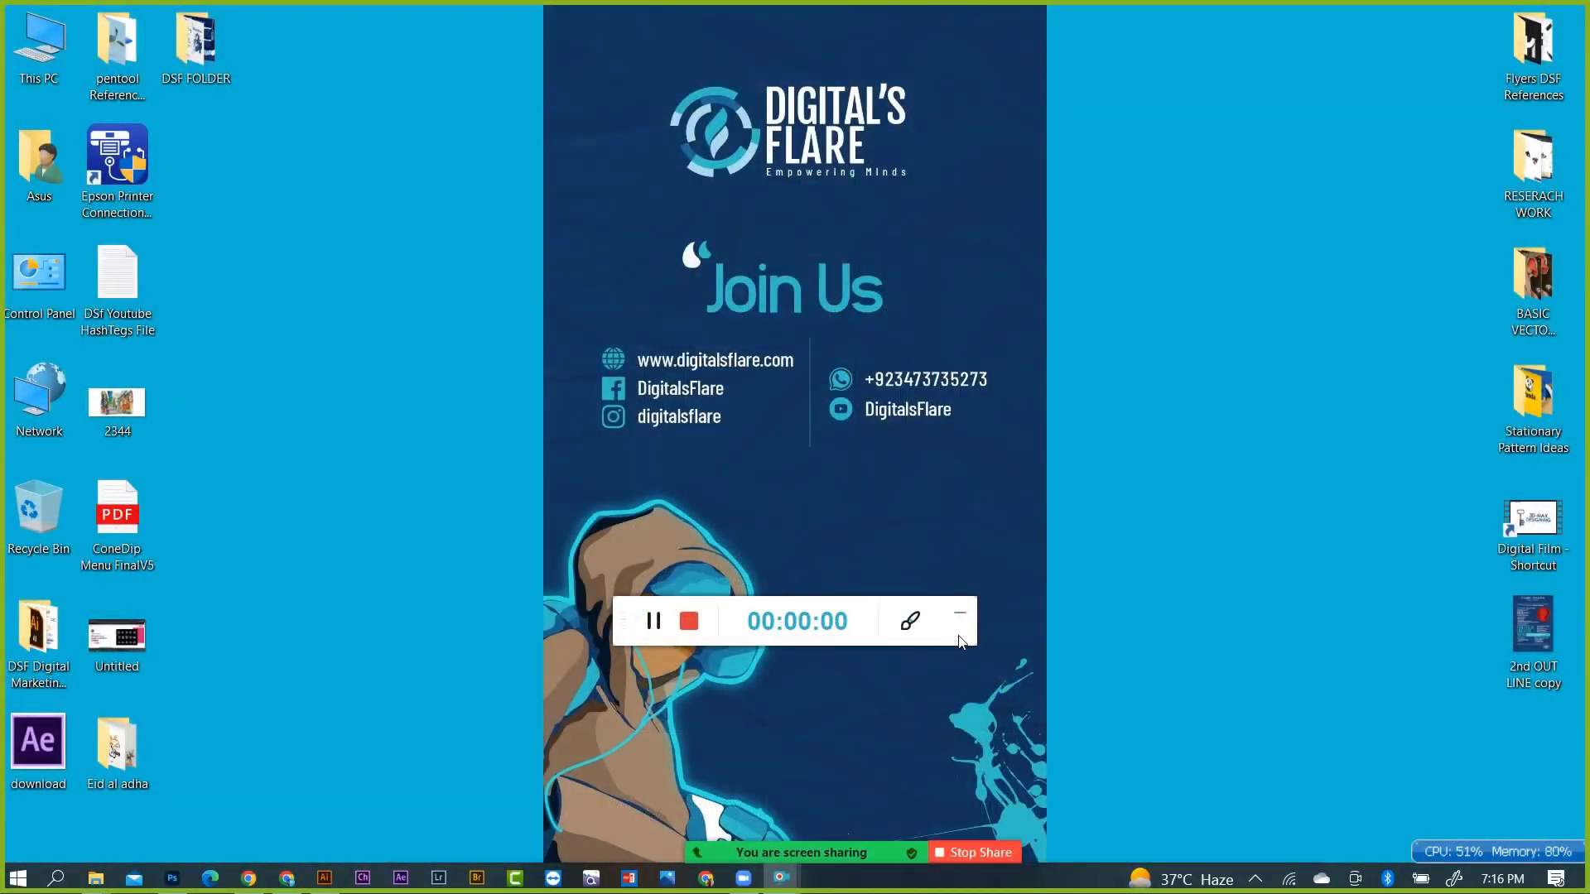
Return to the Typography illusion Background file and start a new 1080 x 1080 px document.
left_click_drag(960, 642, 1553, 844)
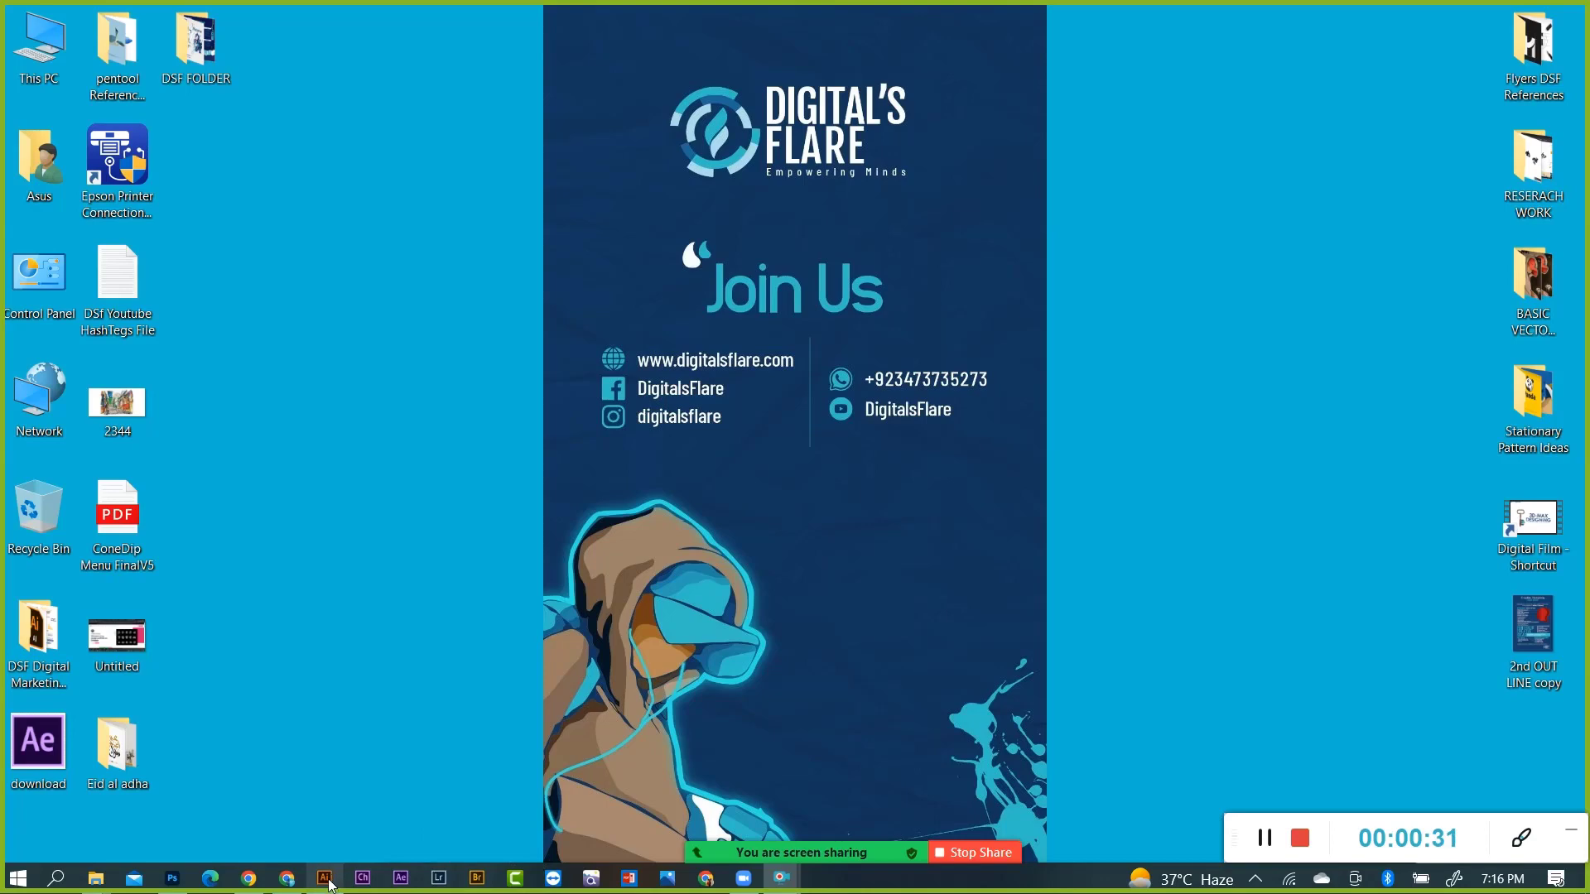
left_click(326, 880)
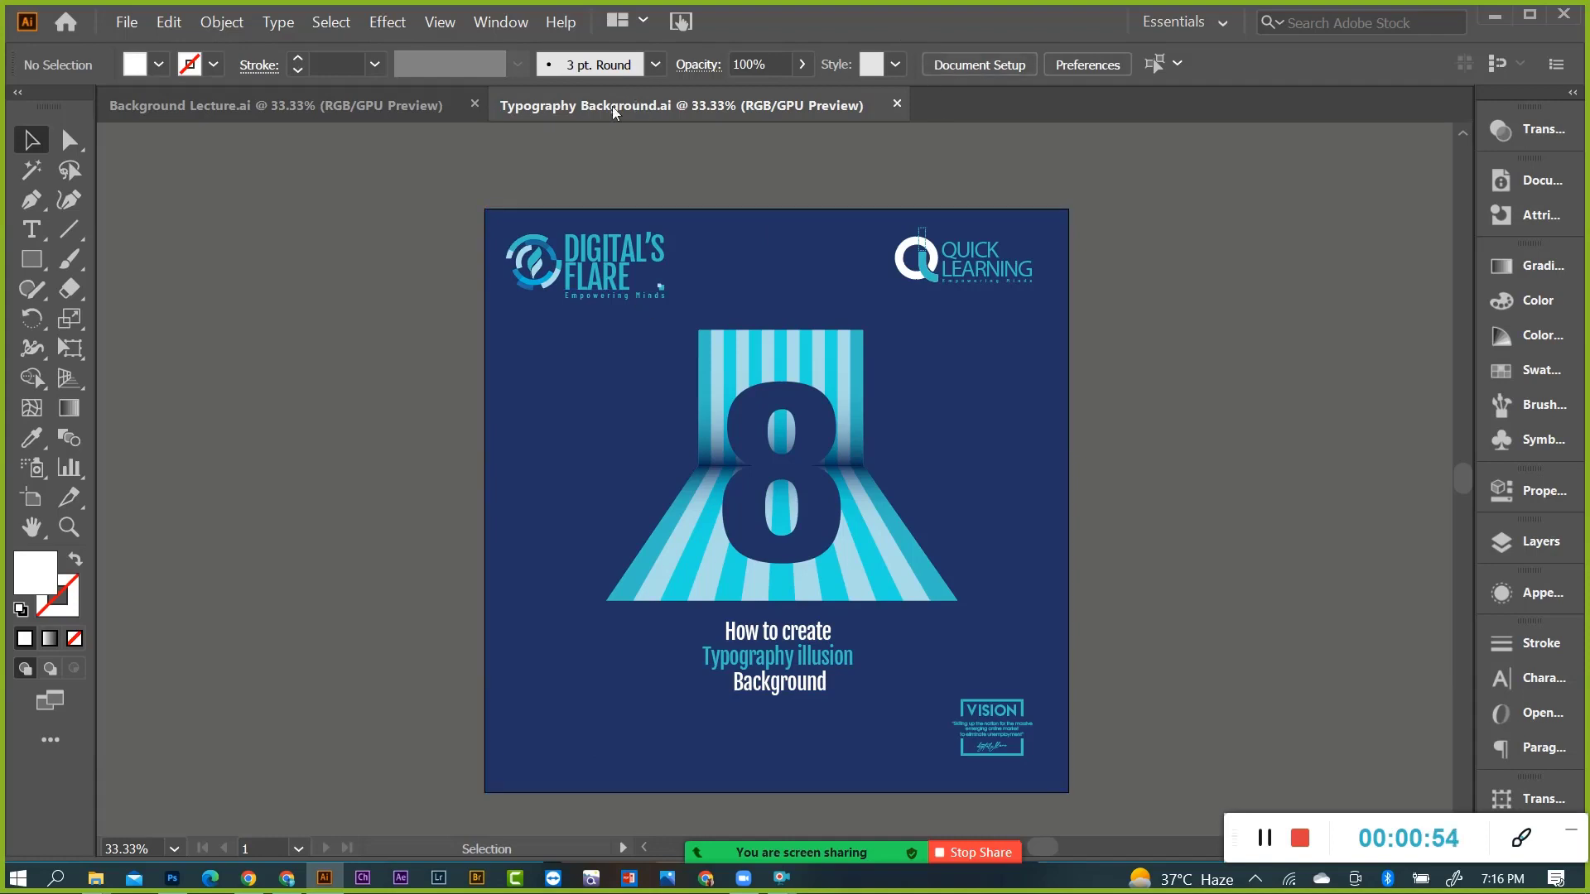
left_click(127, 22)
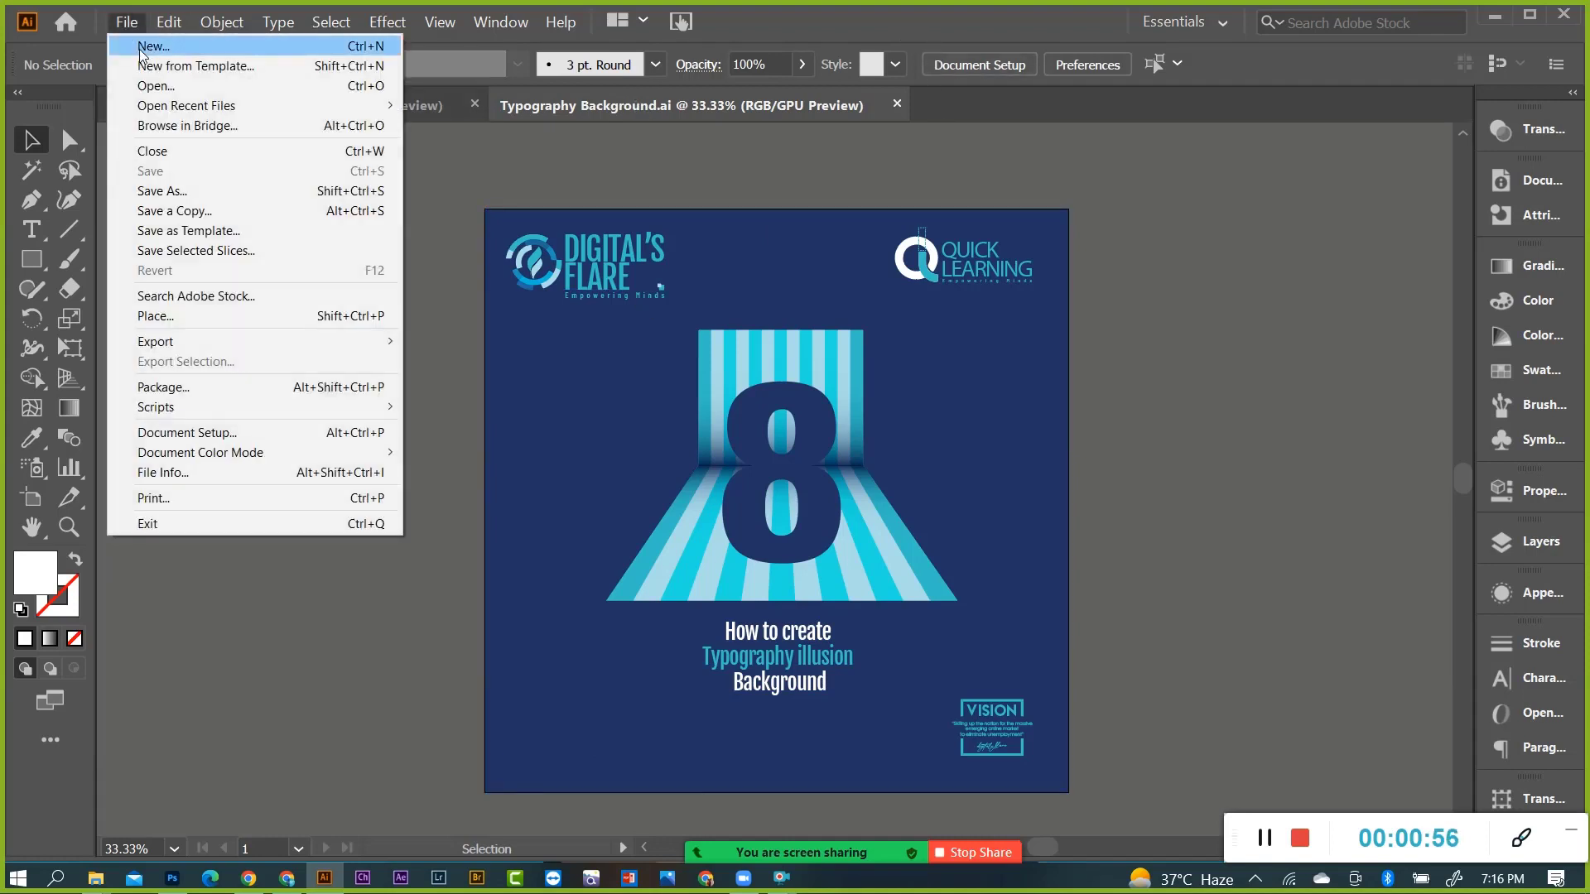
left_click(1234, 461)
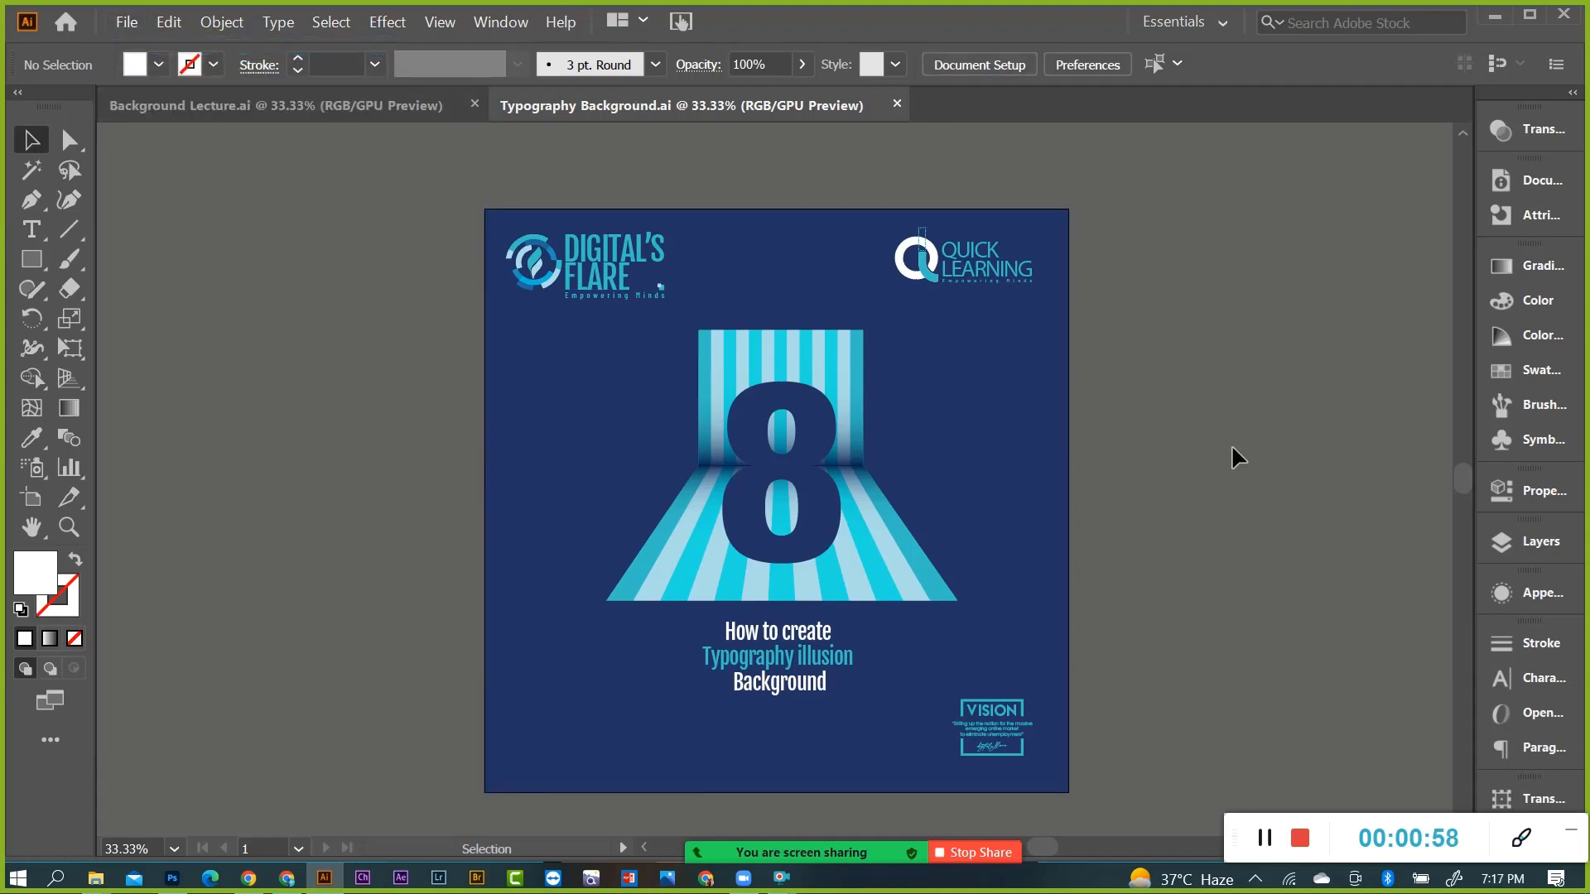
key("ctrl+n")
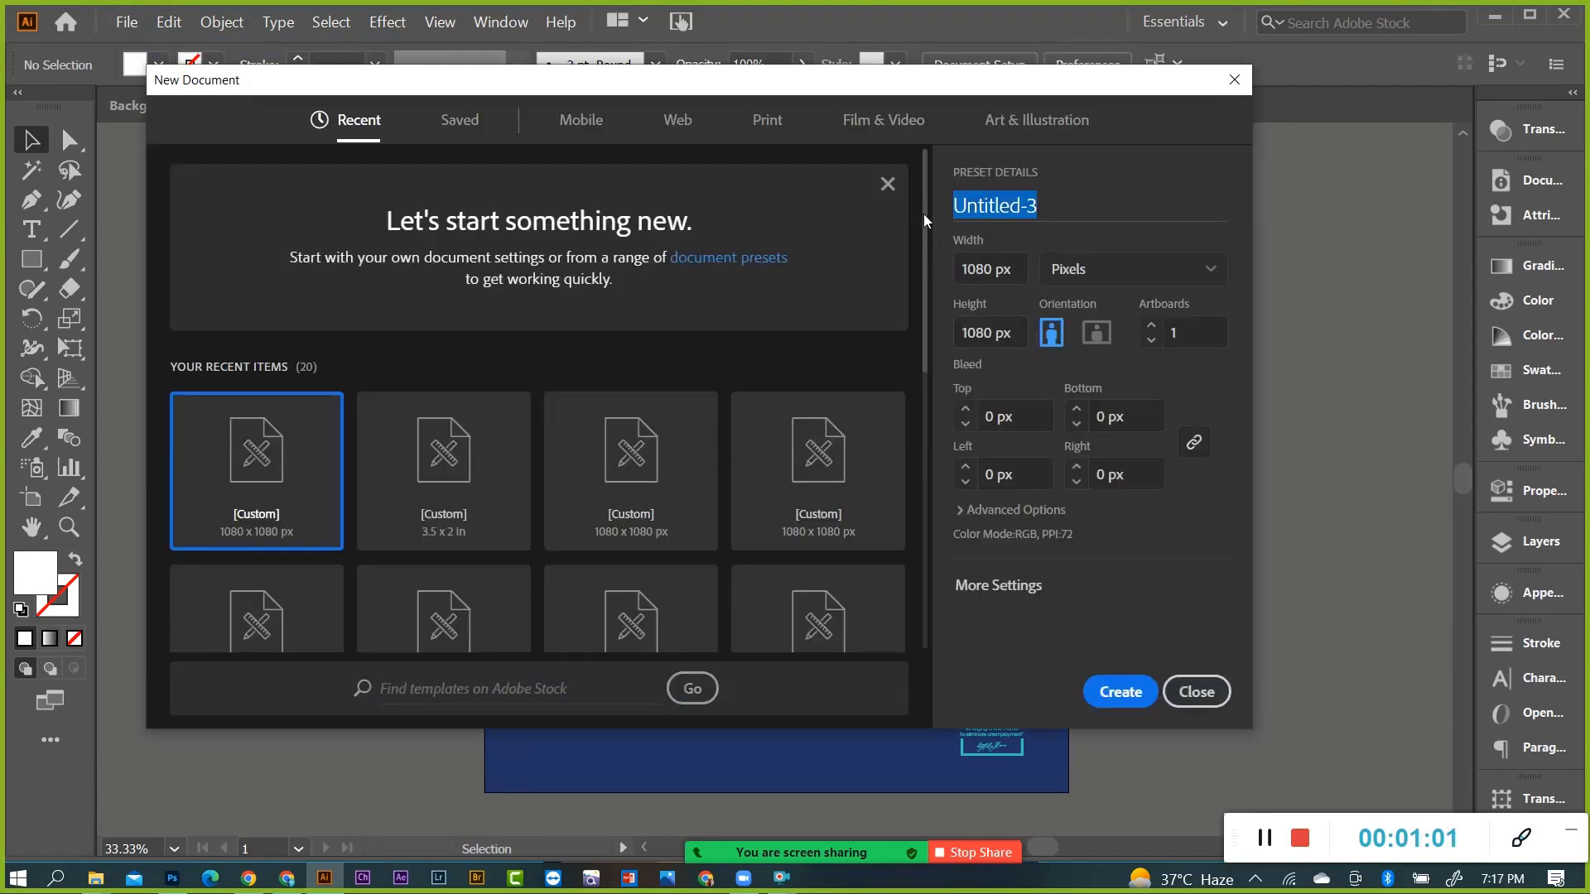
Name the 1080 × 1080 px document 'Prespective Background DSF' and create it.
type("Pr")
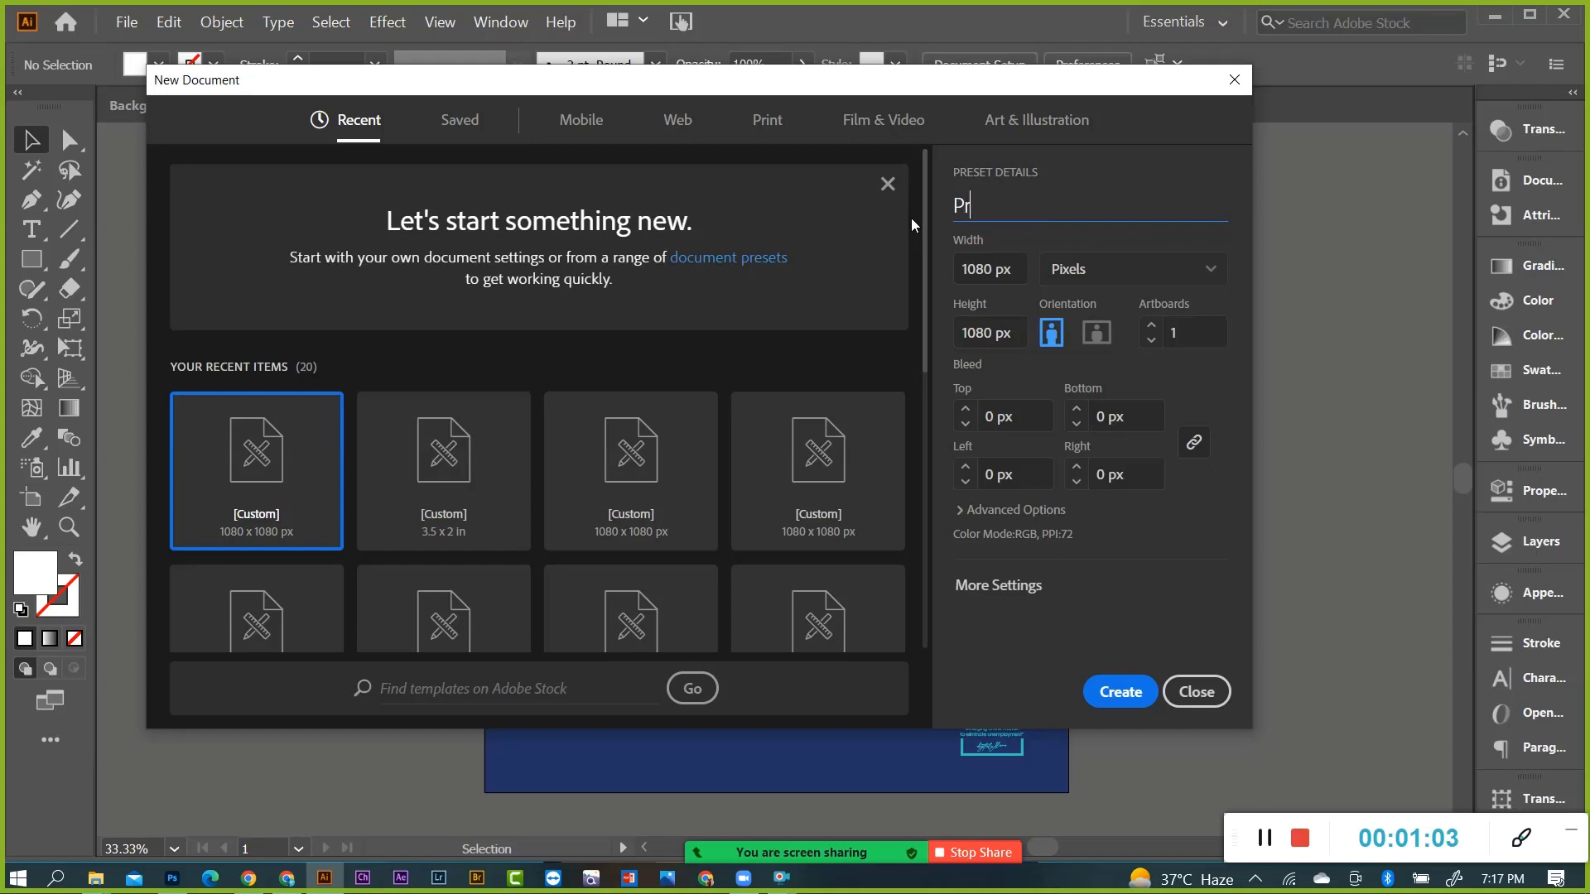
type("espectiv")
type("e")
double_click(979, 209)
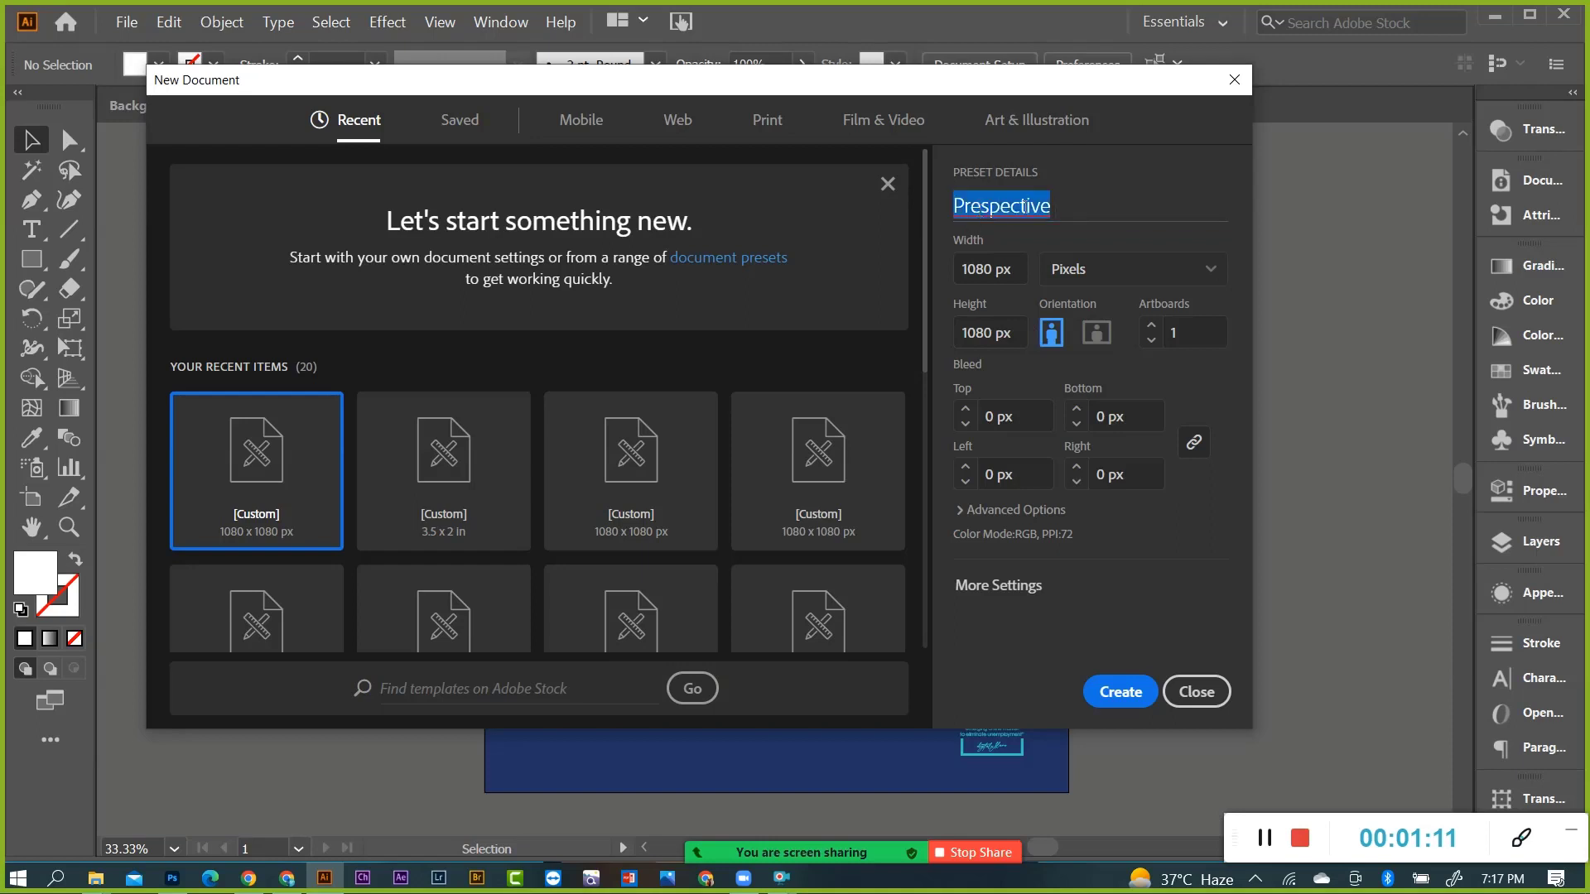
left_click(1069, 212)
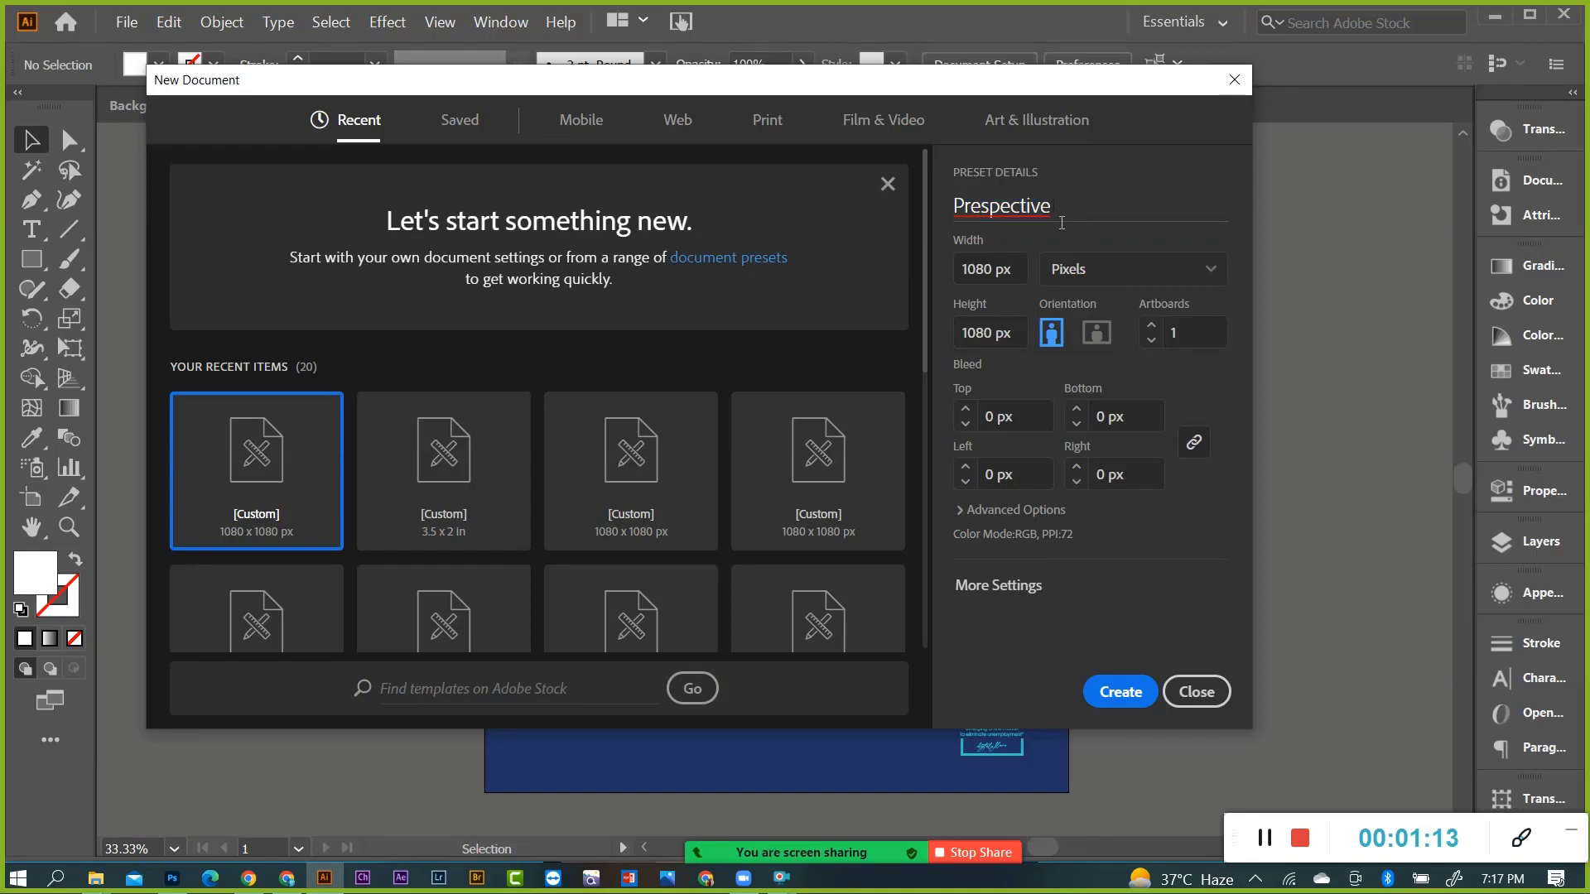
type(" Ba")
type("ckgro")
type("f")
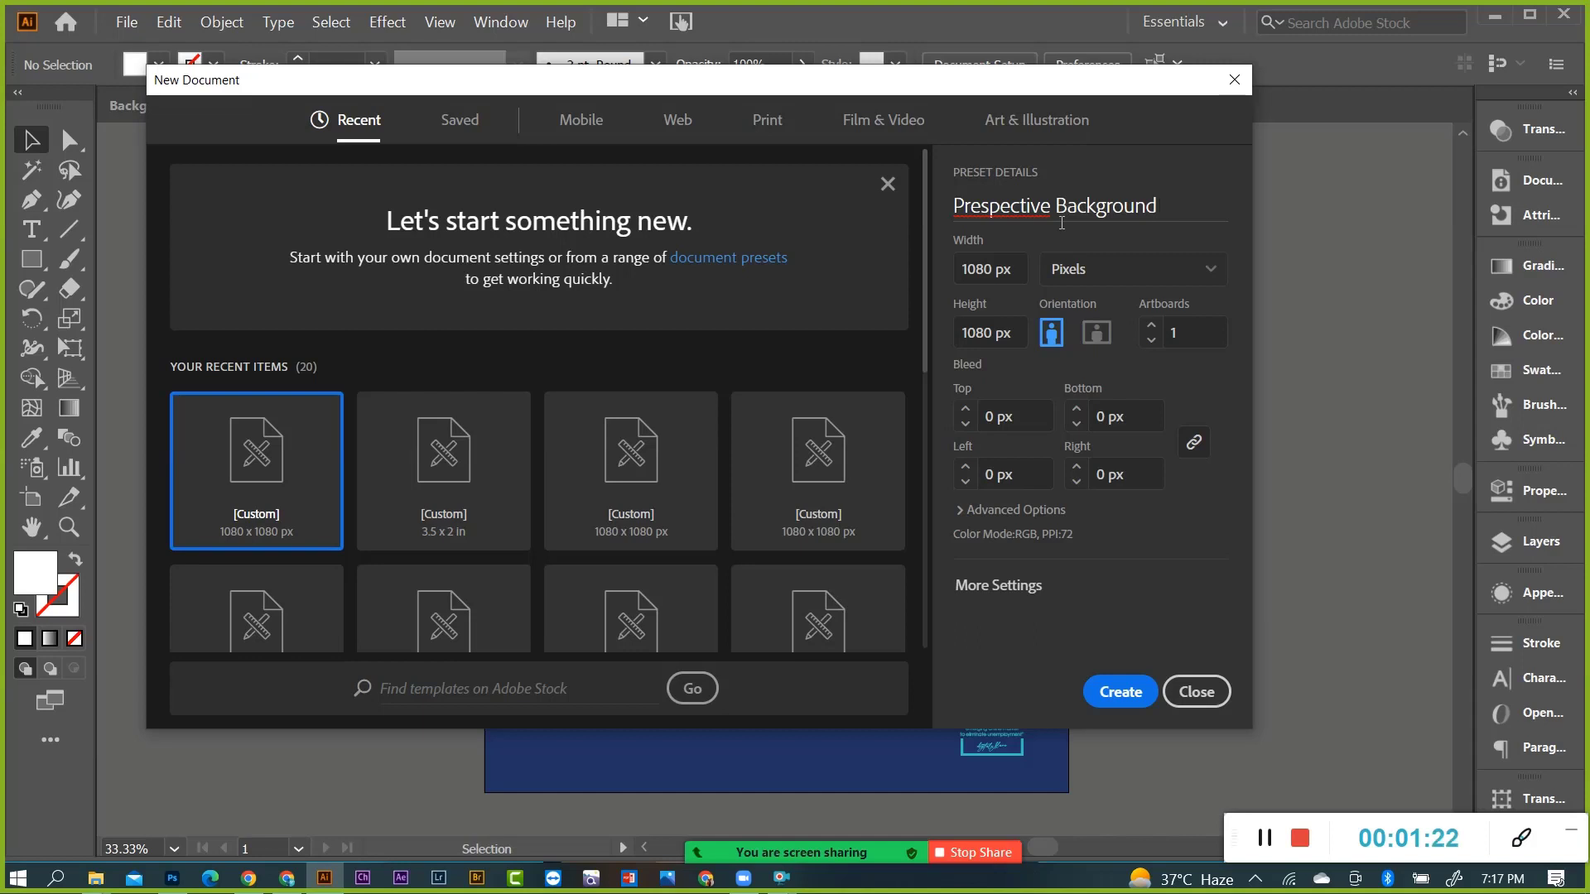
type(" DSF")
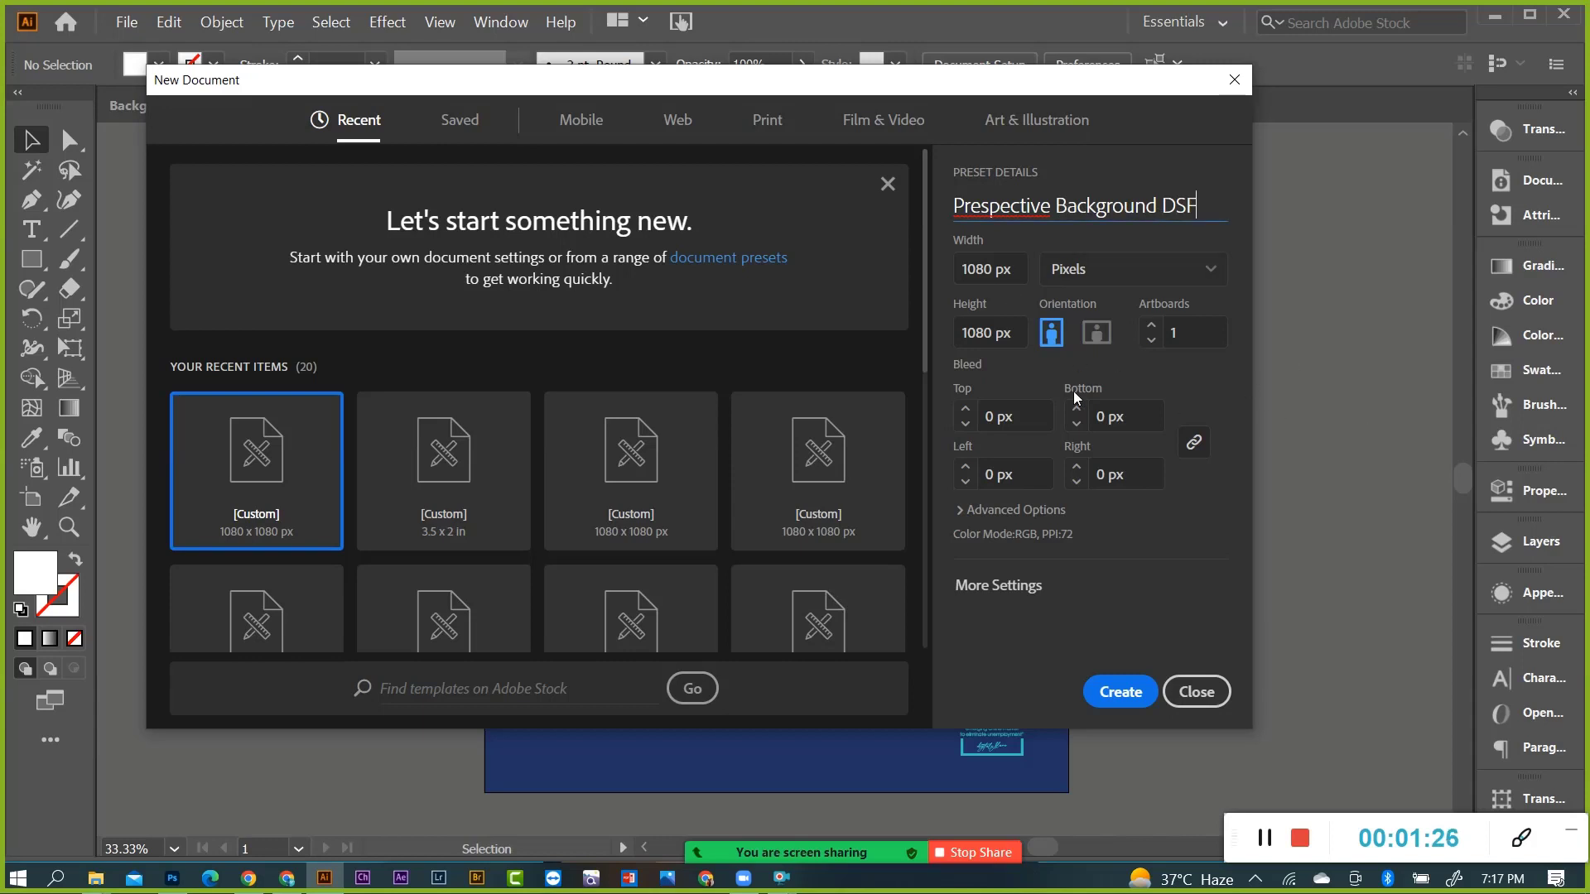
left_click(1118, 696)
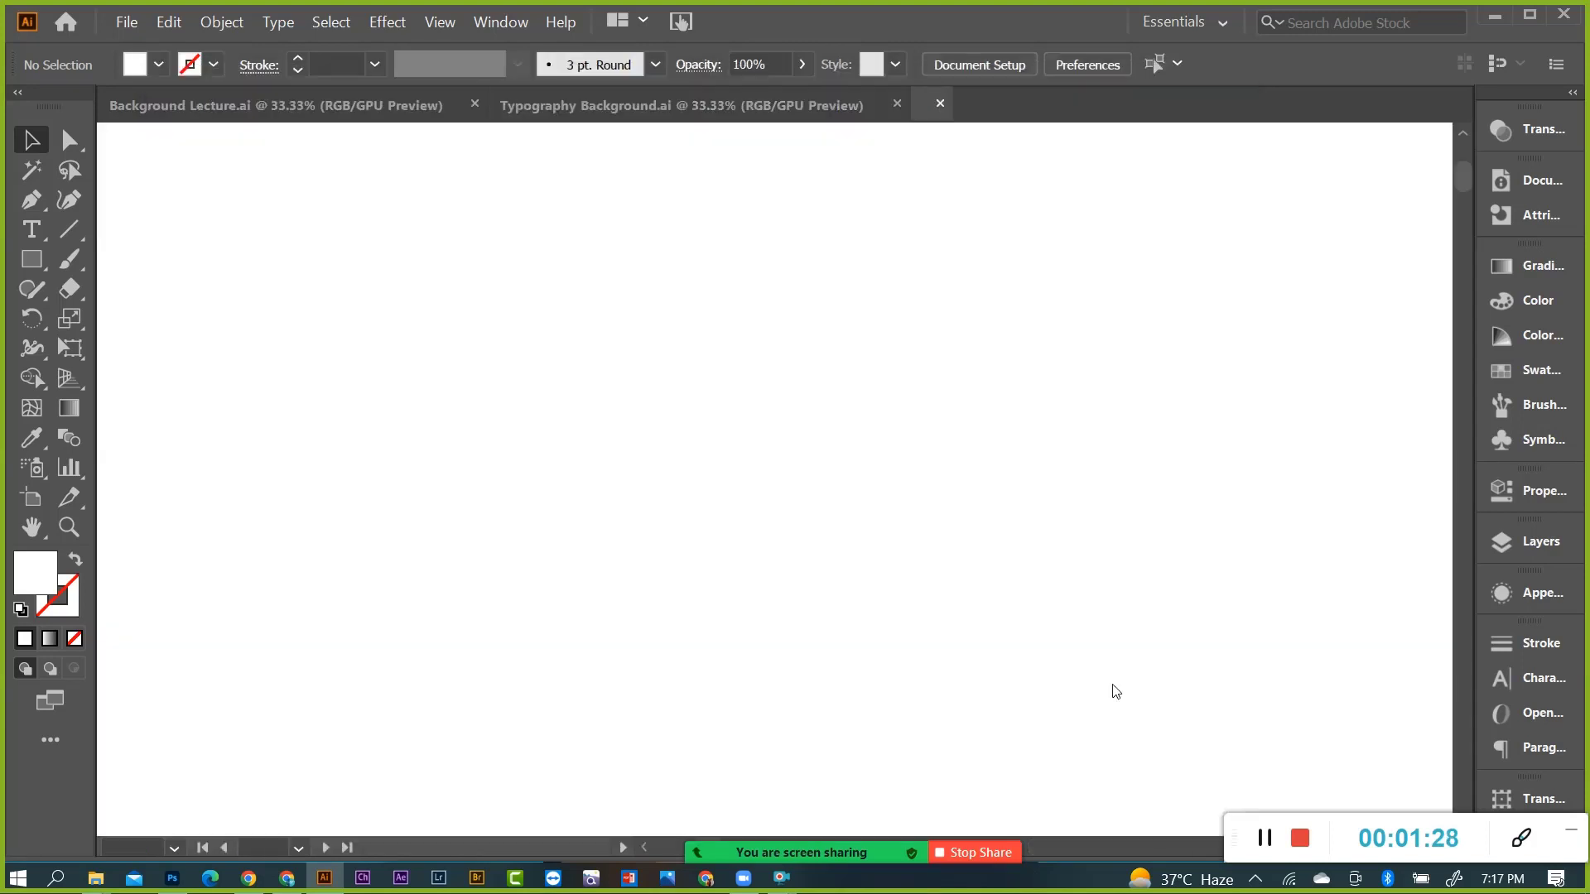
Select the Digital's Flare and Quick Learning logos in the Background Lecture file.
scroll(809, 372, "down", 1)
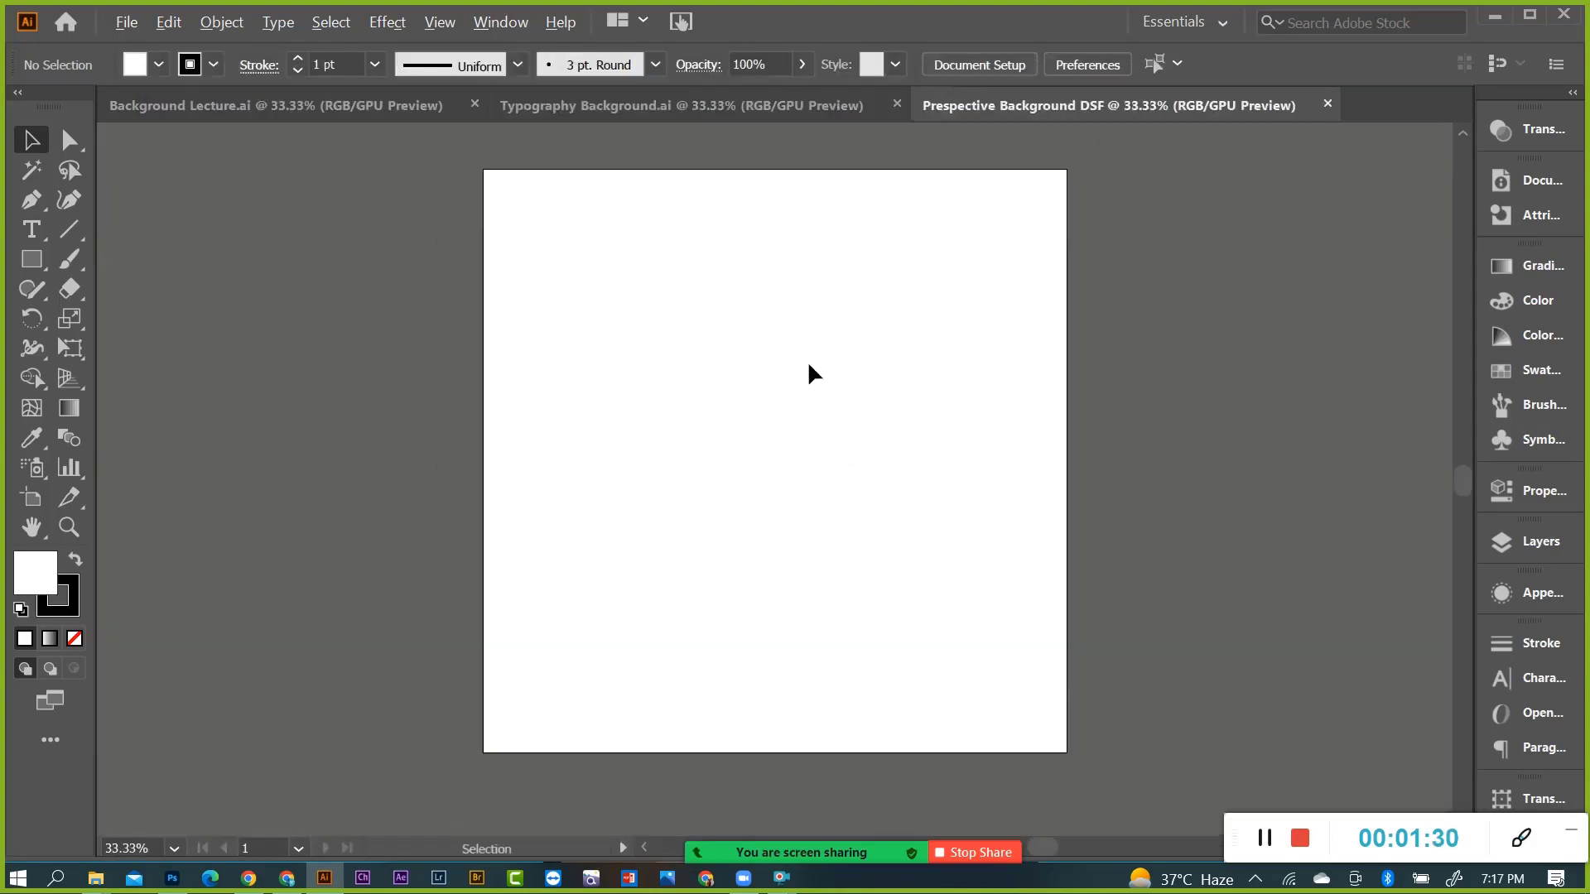
scroll(856, 291, "up", 1)
scroll(787, 329, "down", 1)
scroll(819, 253, "up", 1)
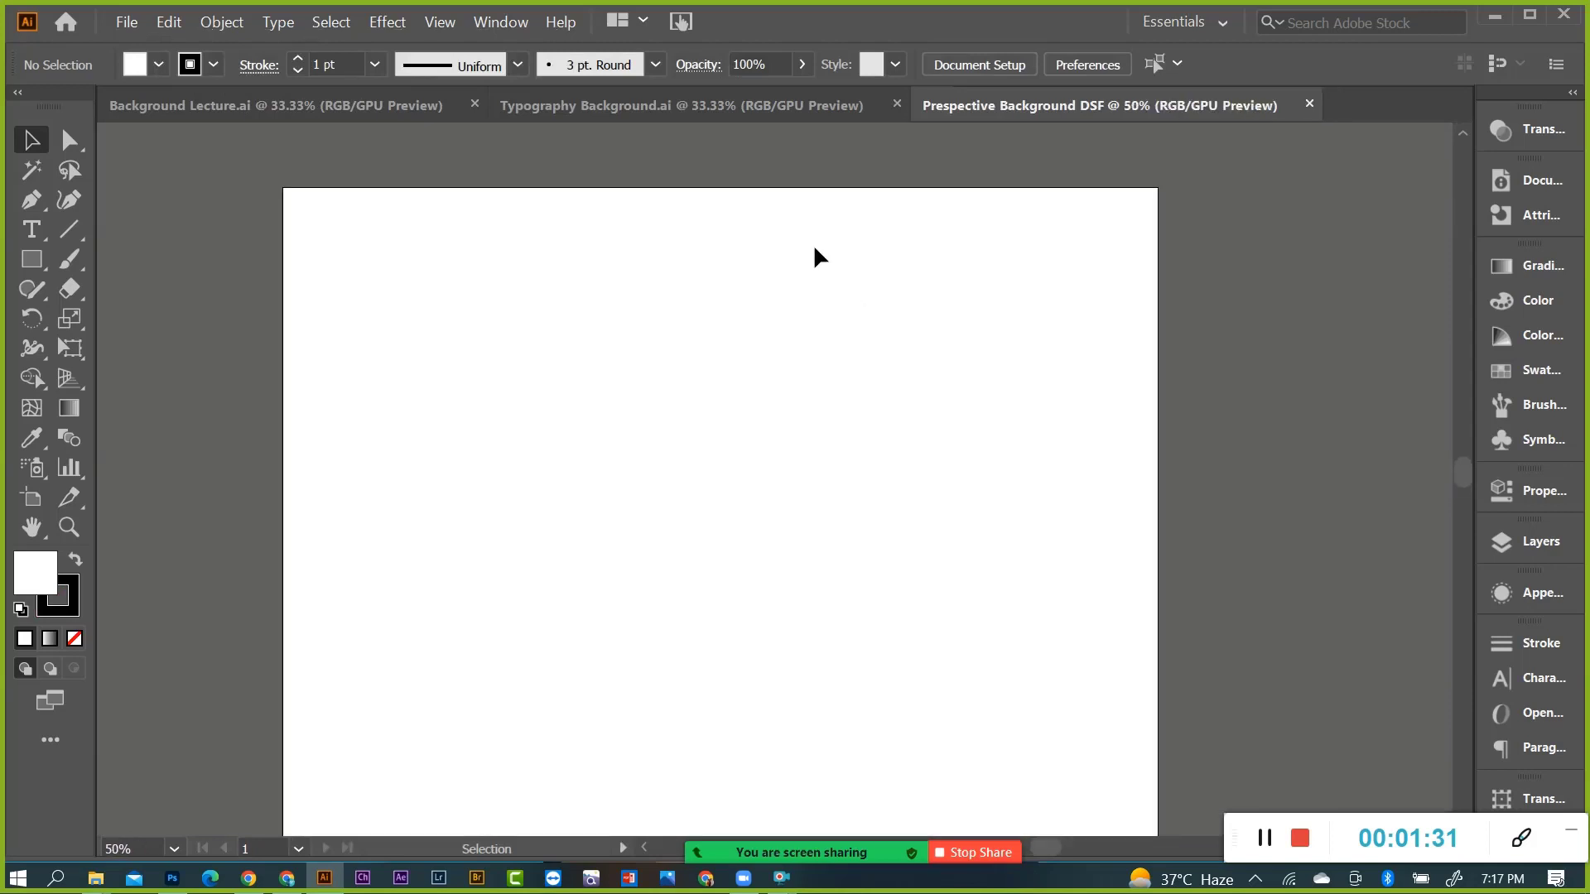
left_click(654, 107)
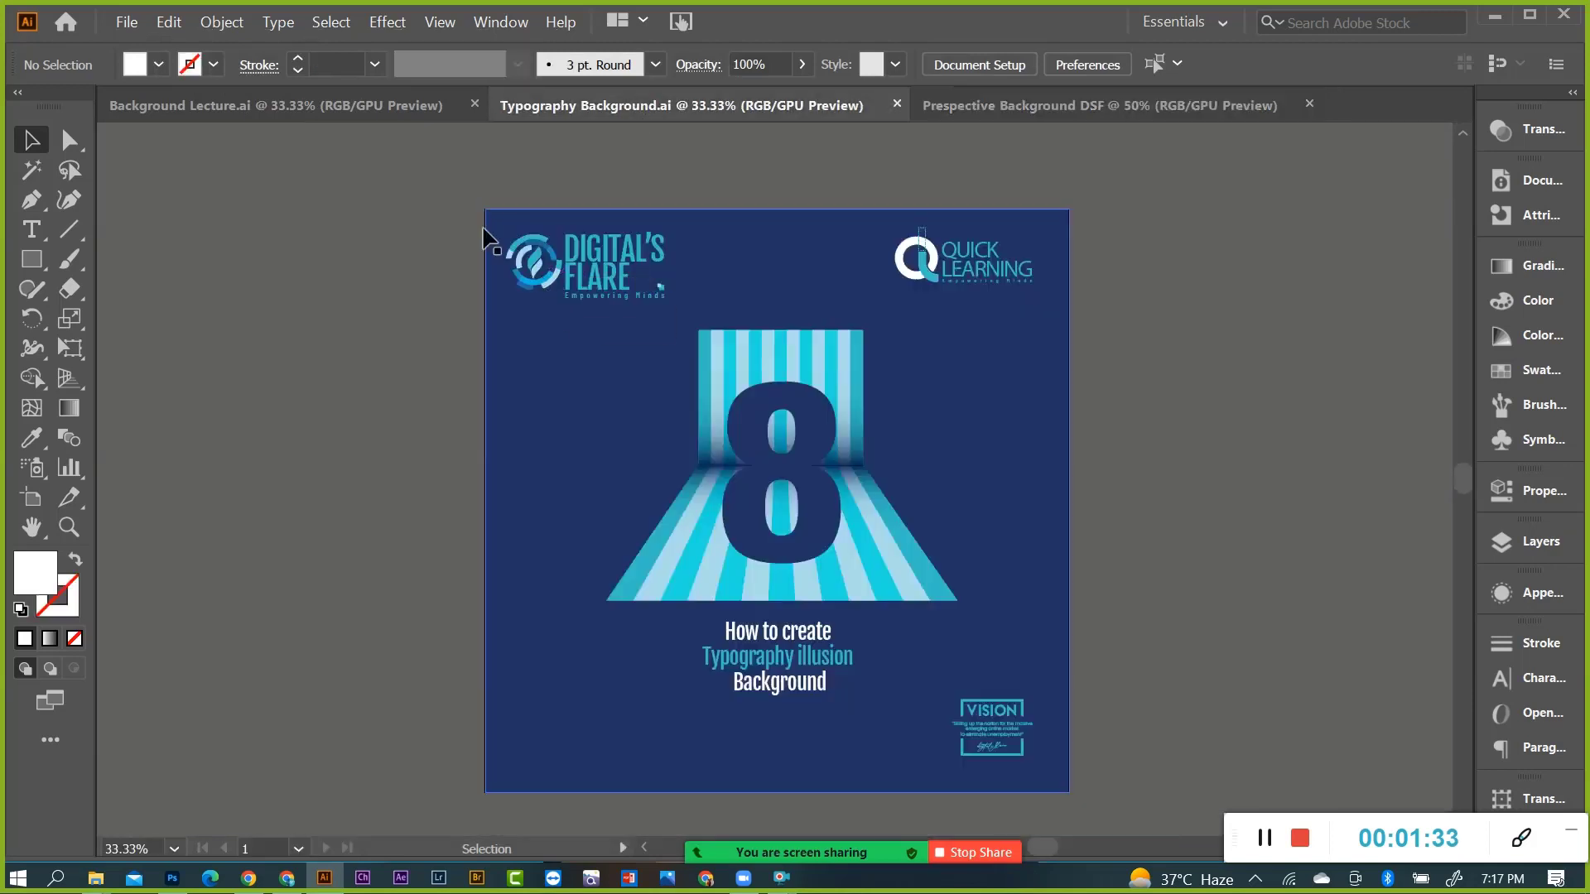
left_click(341, 108)
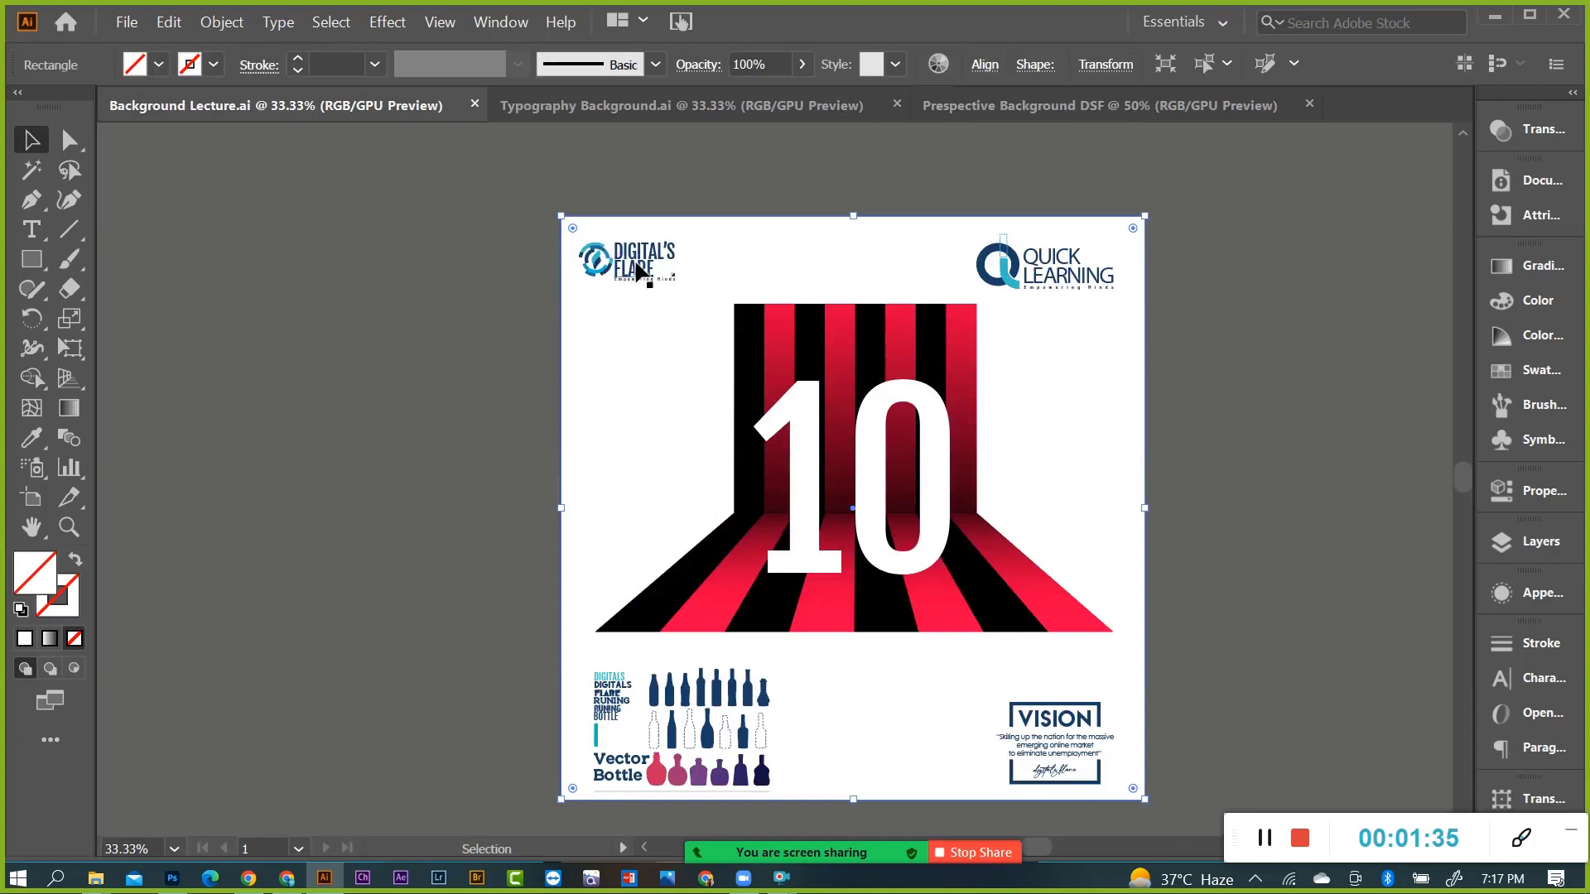
left_click(684, 303)
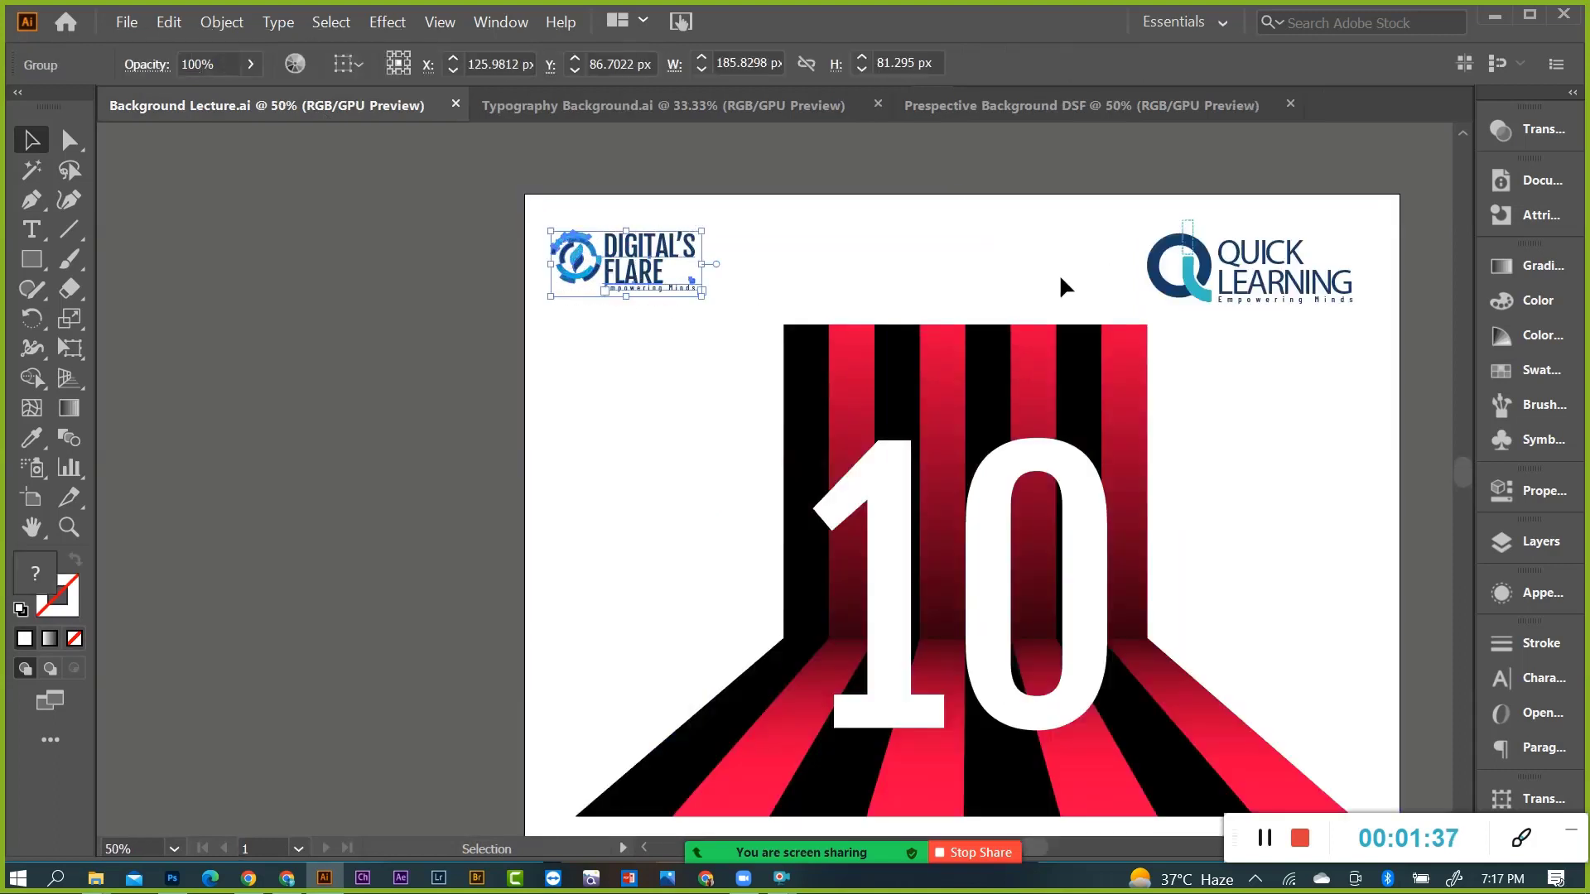
left_click(1317, 299, "shift")
Paste both logos into the new document and move them to the artboard's top edge.
left_click(1238, 106)
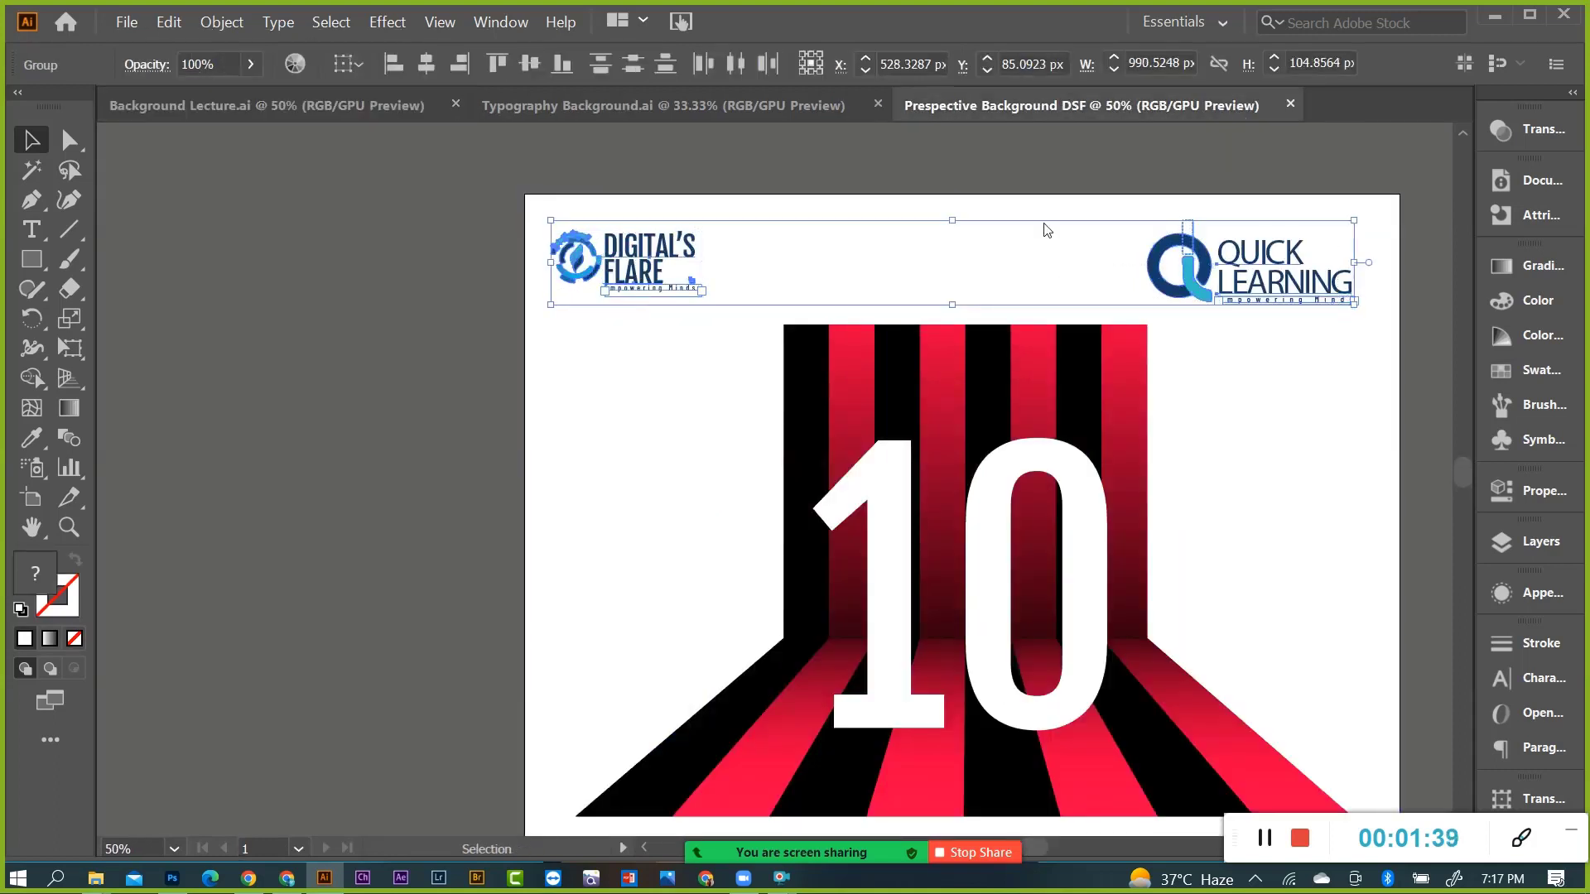
key("ctrl+v")
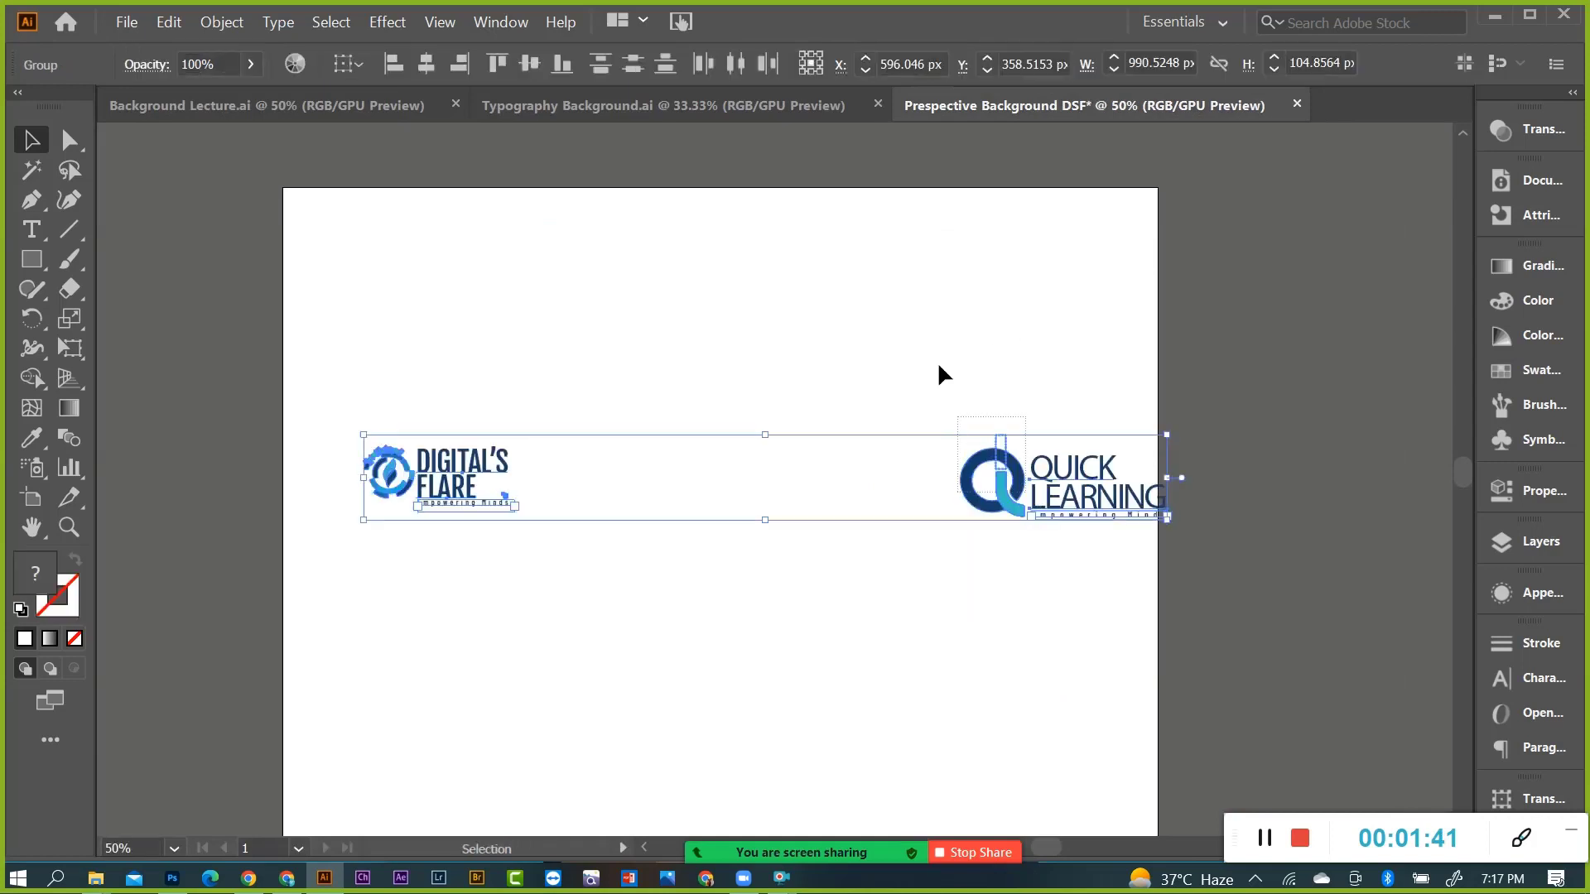
left_click_drag(940, 373, 994, 464)
left_click_drag(362, 407, 1197, 553)
mouse_move(1097, 516)
left_mouse_down()
mouse_move(1027, 288)
mouse_move(1039, 284)
left_mouse_up()
left_click(1047, 380)
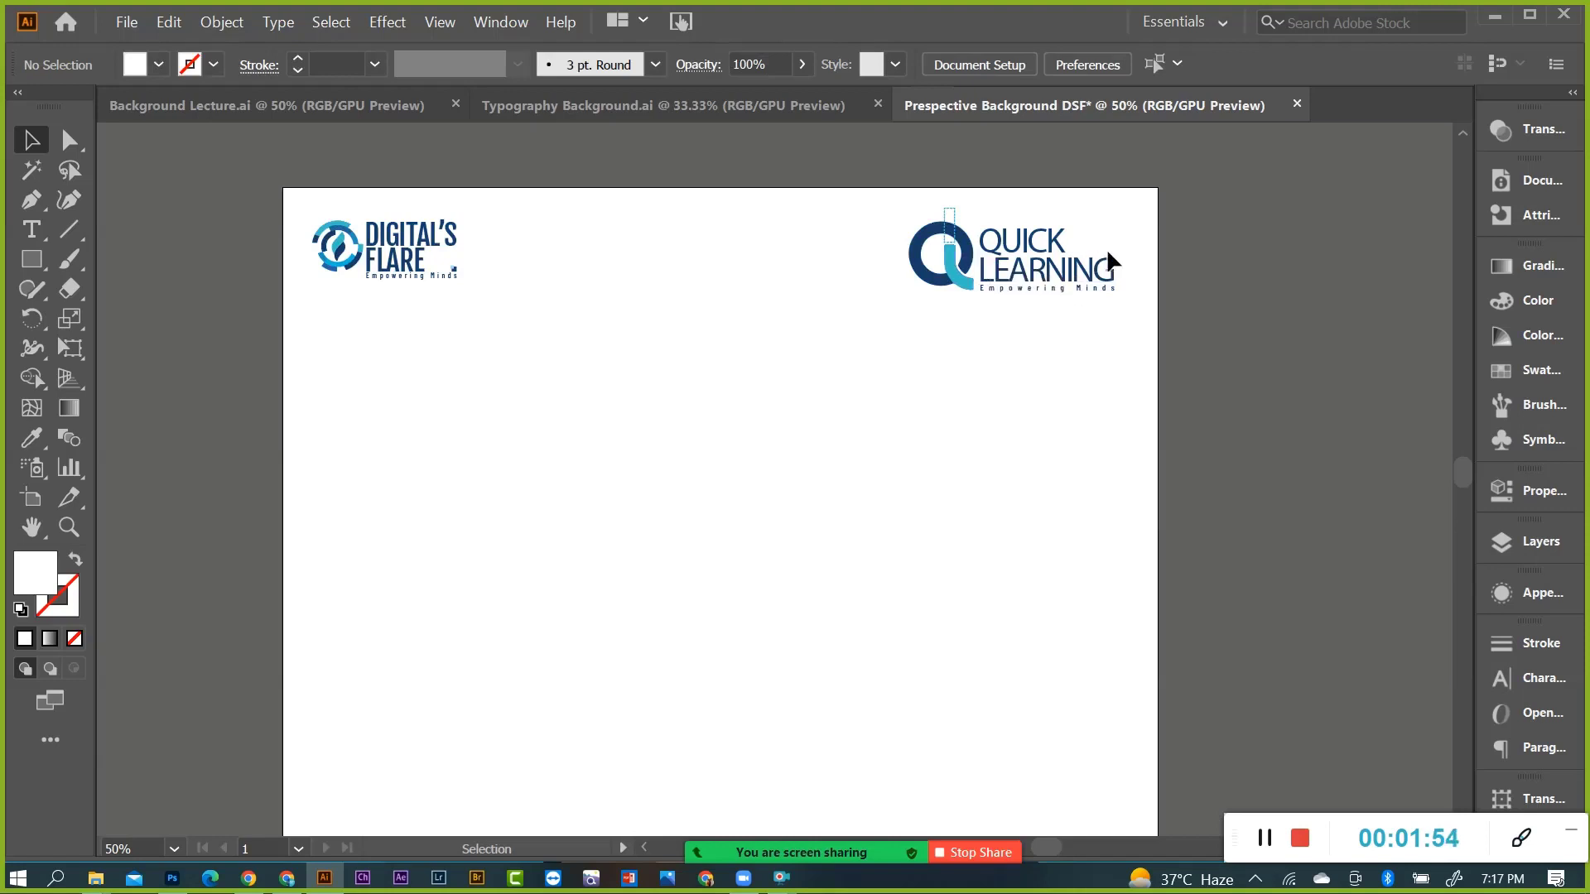
key("ctrl+1")
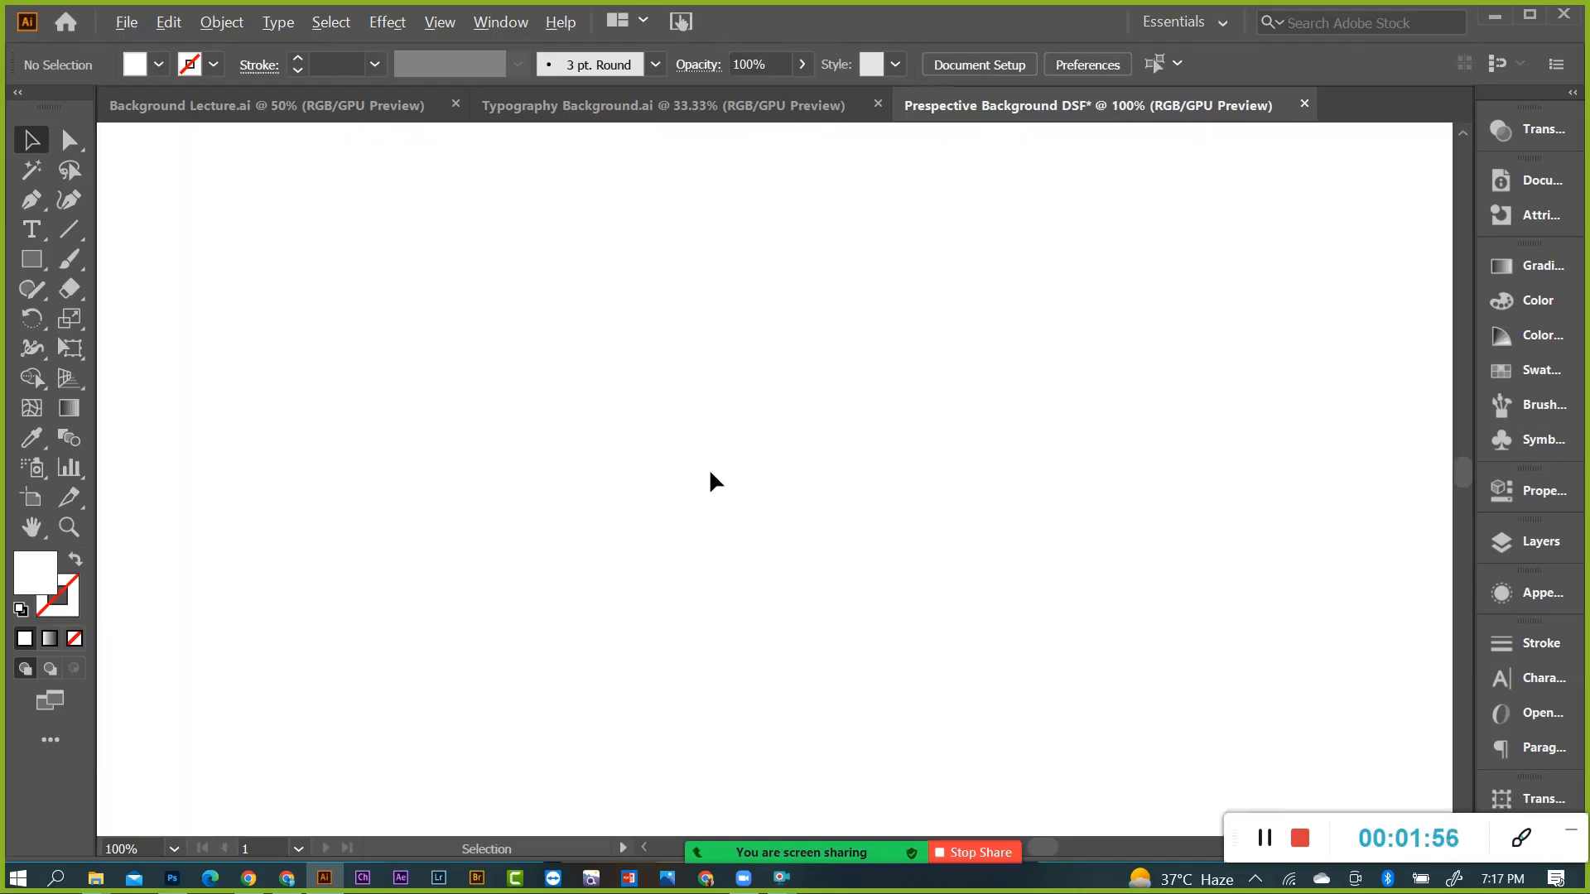
key("ctrl+0")
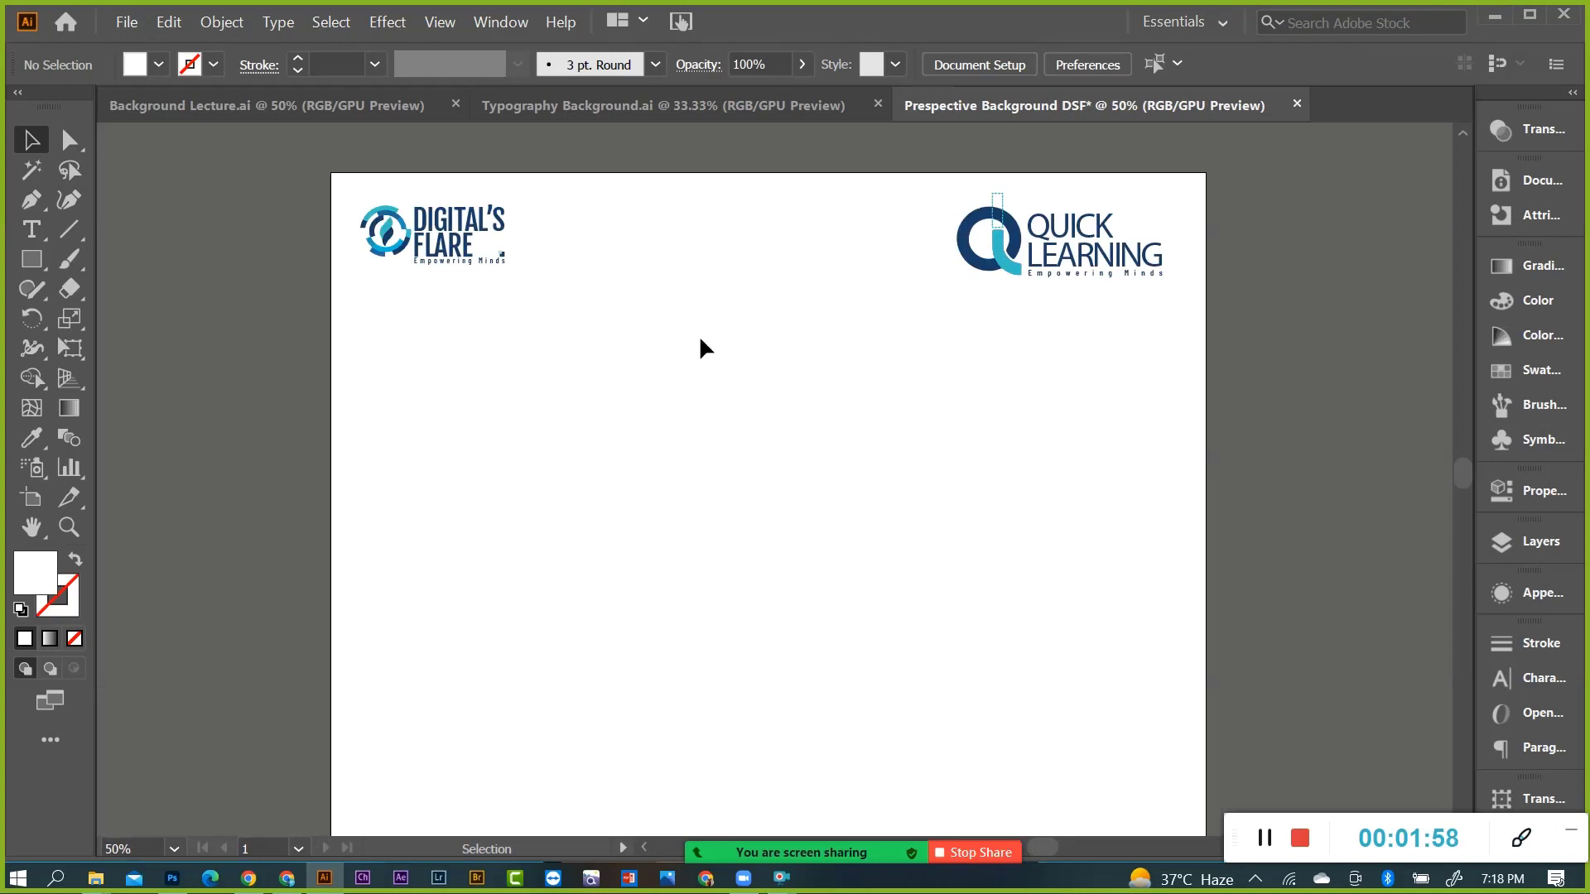
Draw a tall narrow rectangle, about 52 × 309 px, below the logos.
left_click_drag(31, 259, 144, 264)
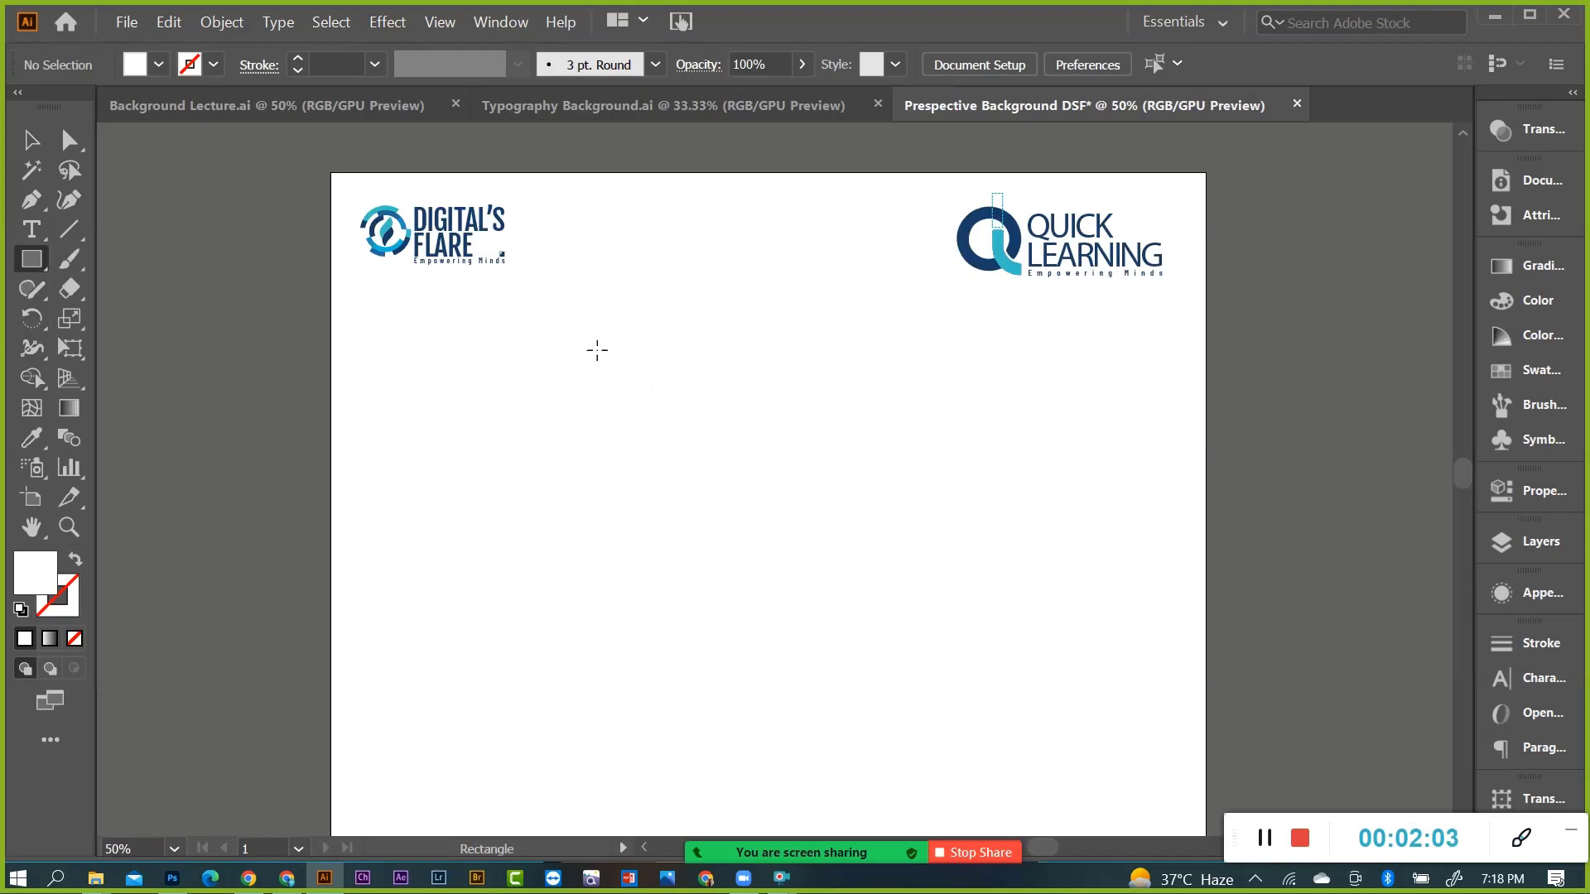
mouse_move(597, 351)
left_mouse_down()
mouse_move(640, 623)
mouse_move(635, 590)
left_mouse_up()
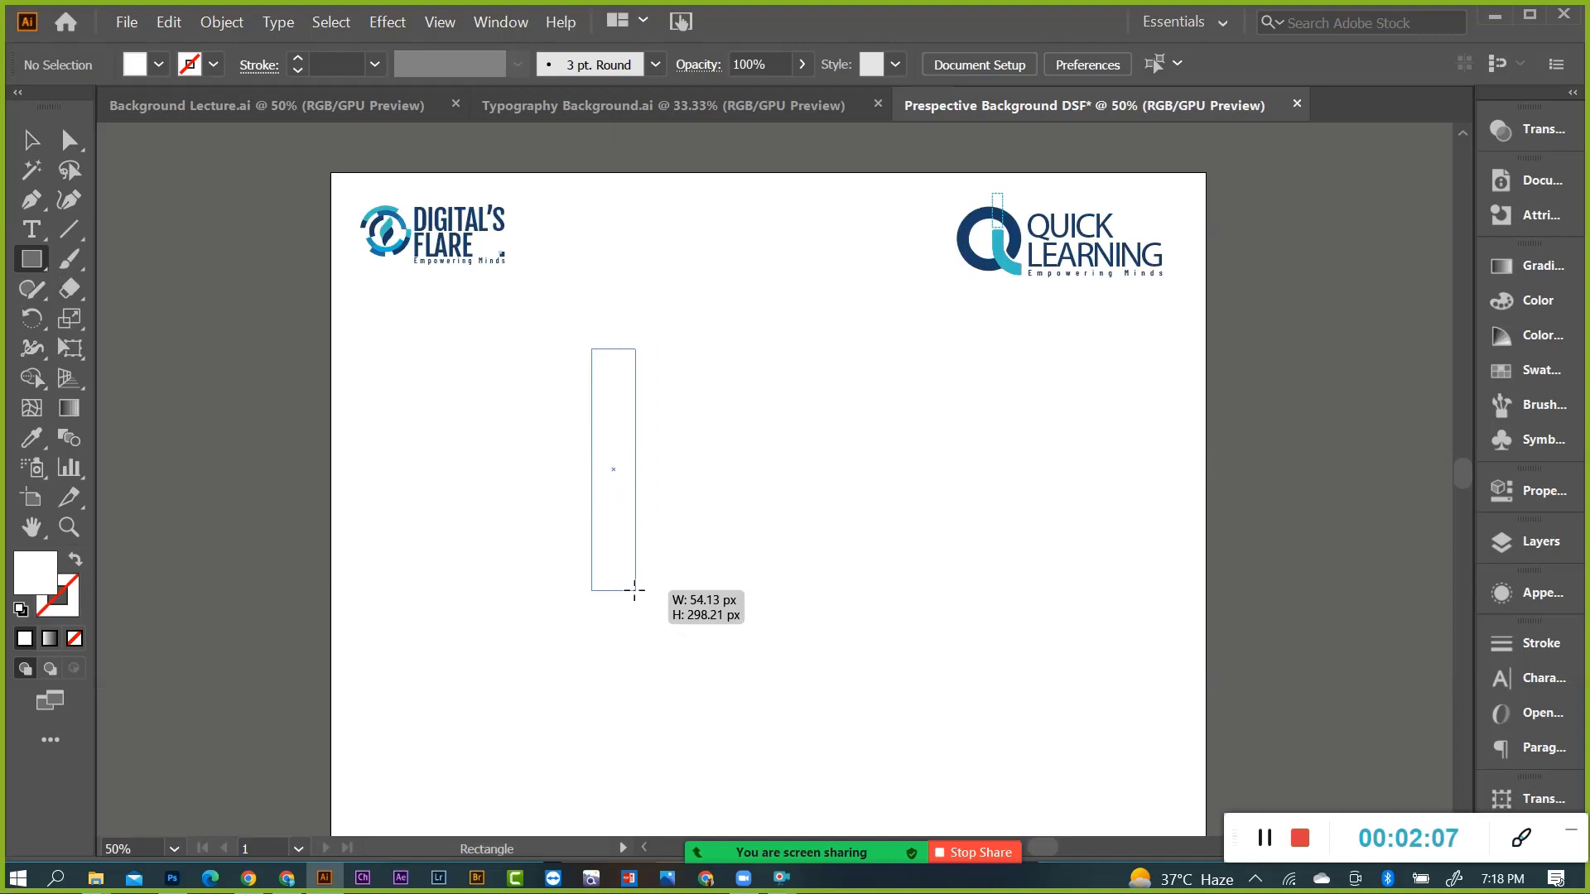
left_click_drag(635, 590, 636, 600)
scroll(621, 530, "up", 2)
scroll(587, 490, "down", 1)
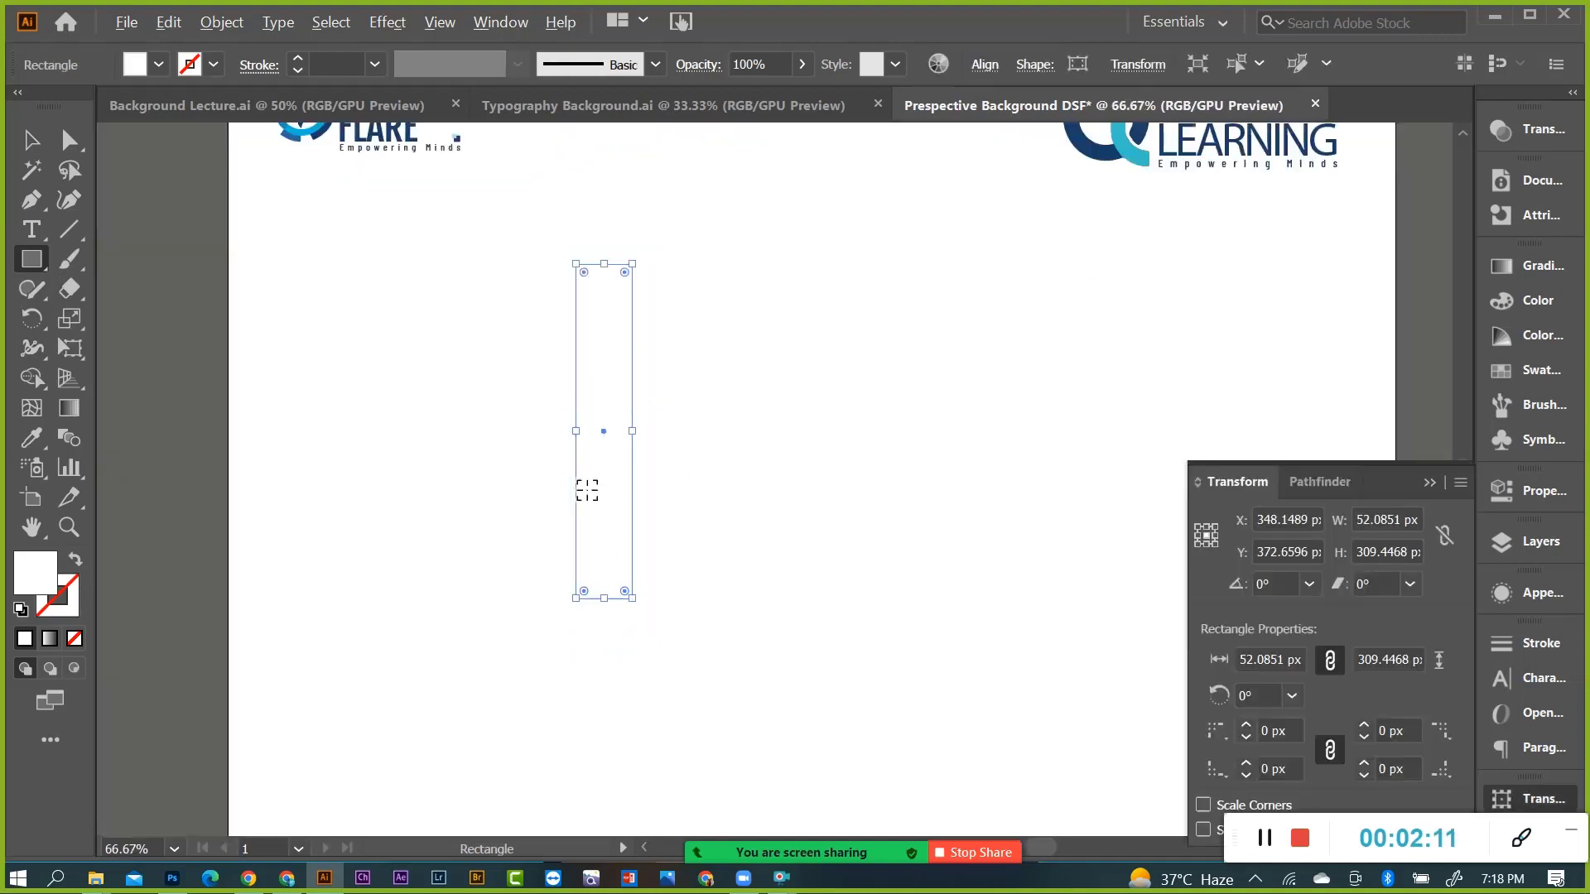
scroll(430, 480, "up", 1)
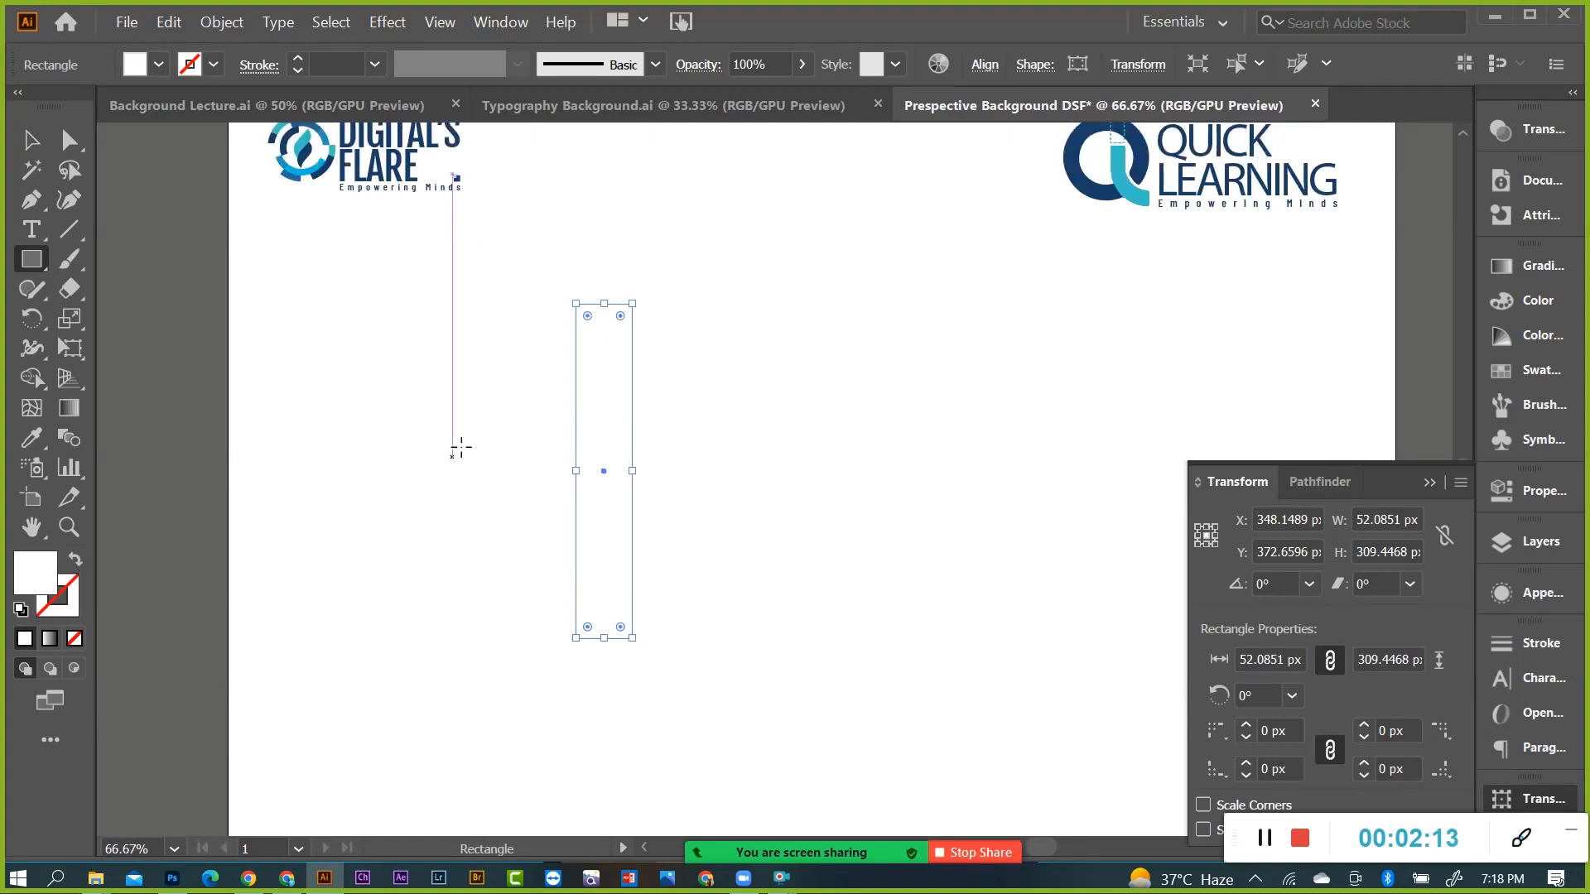
Fill the rectangle with the Quick Learning logo's dark blue using the Eyedropper.
key("i")
left_click(1084, 148)
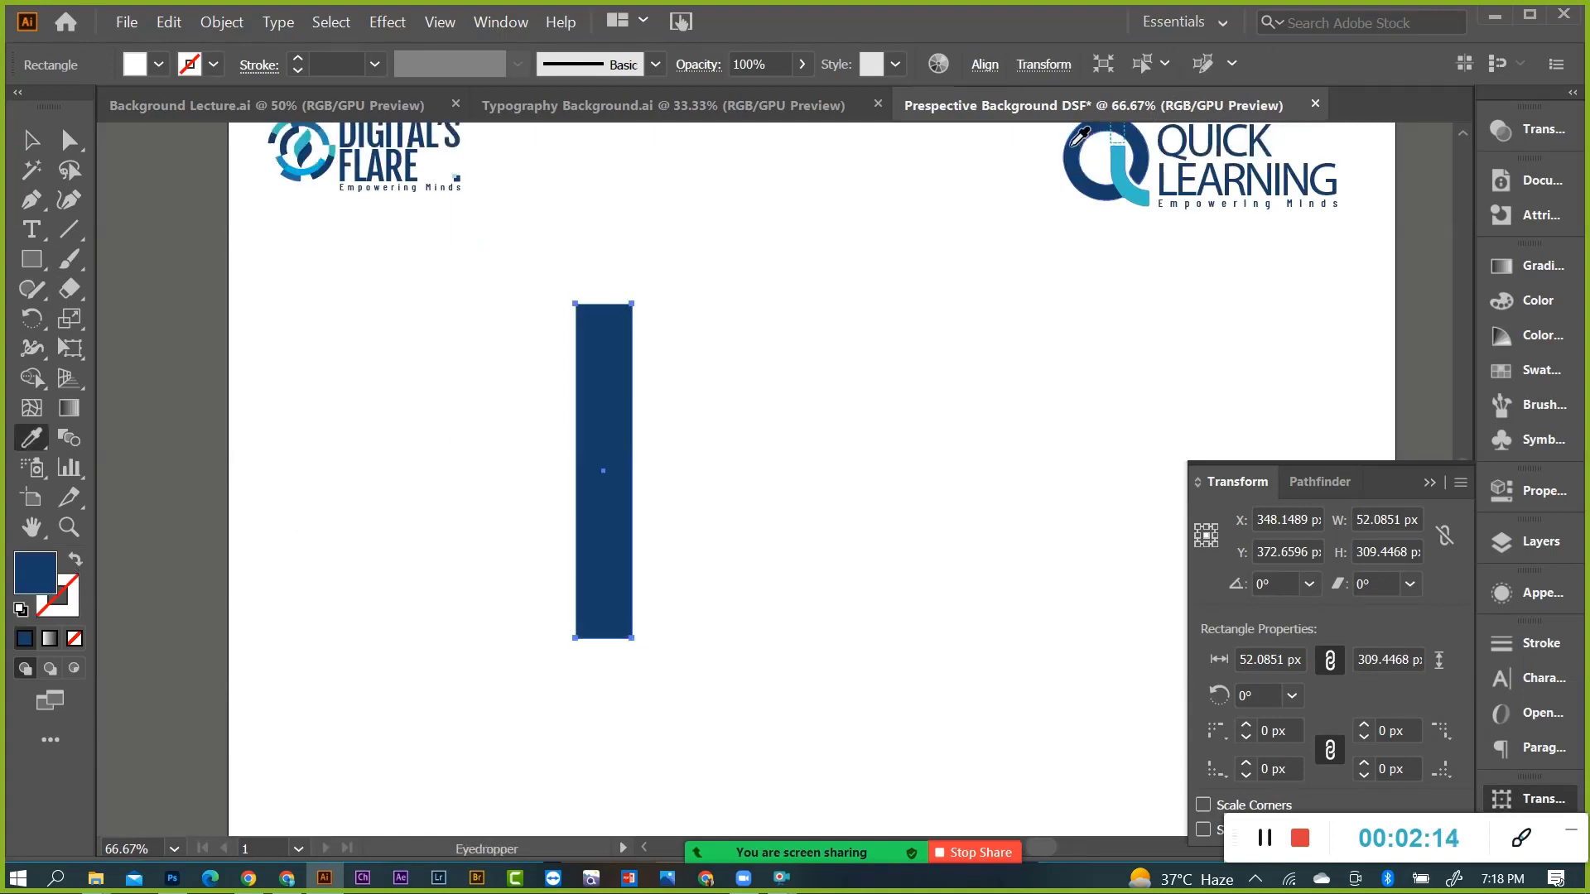
left_click(18, 154)
left_click(653, 475)
scroll(653, 476, "down", 2)
scroll(646, 500, "up", 1)
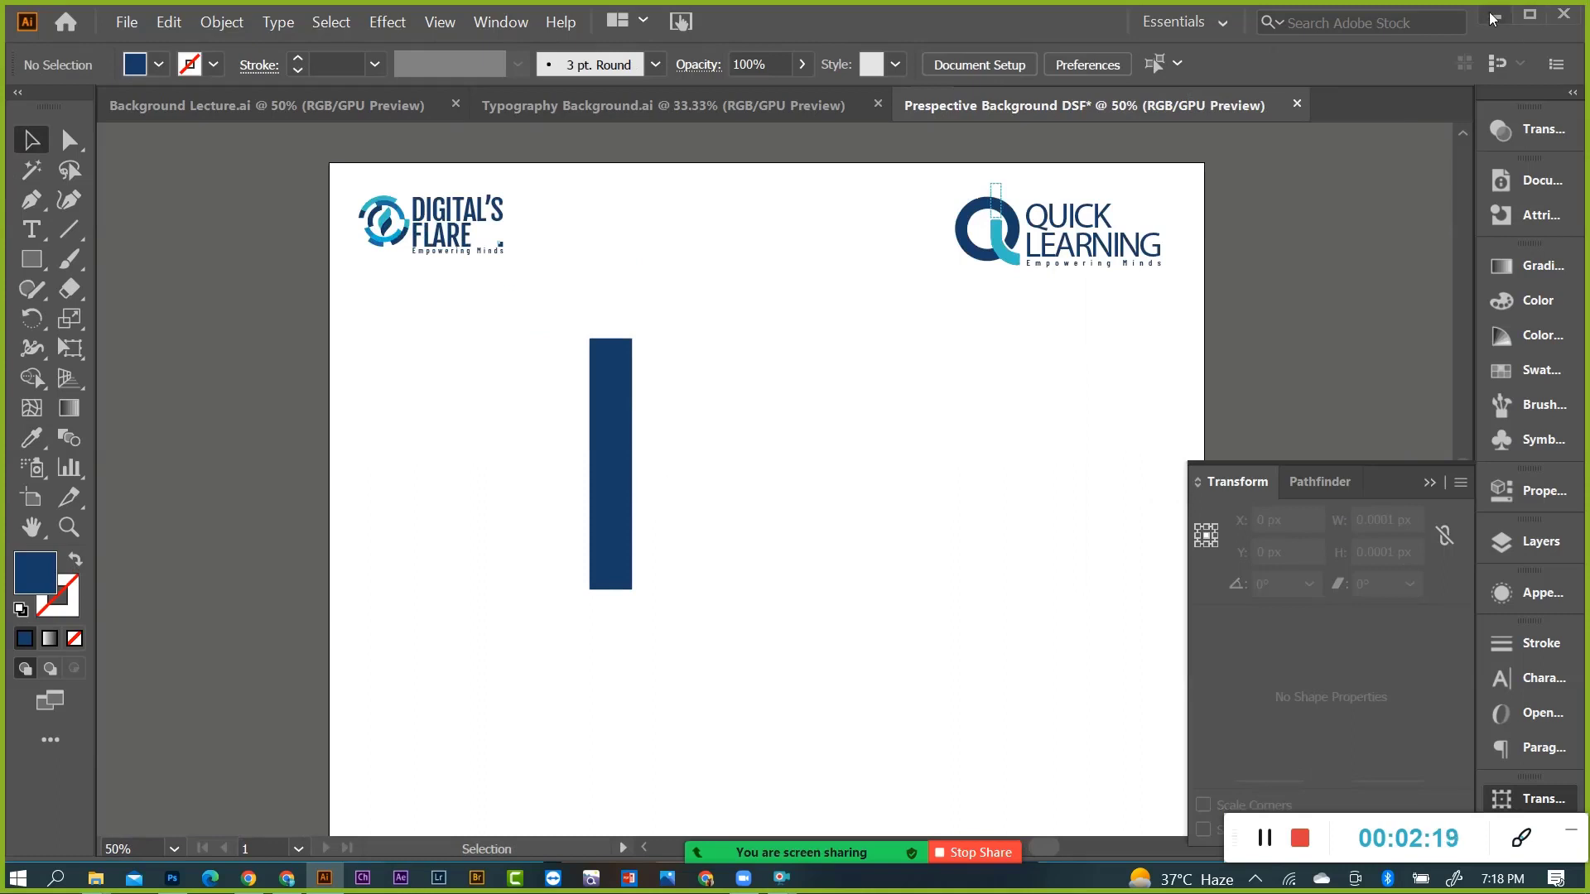
mouse_move(286, 878)
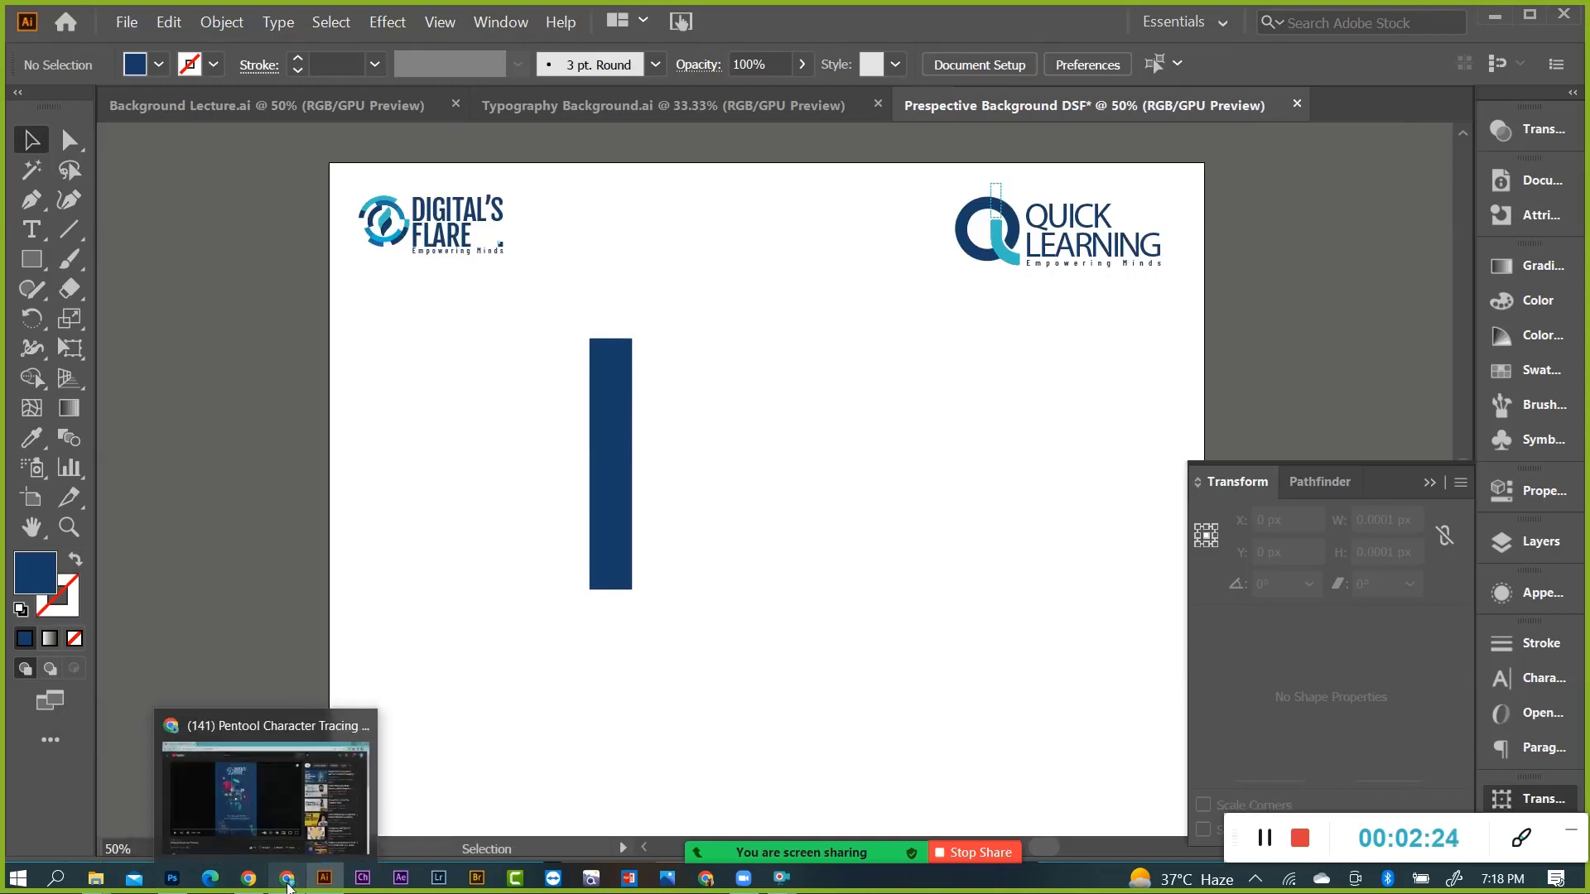
Browse the open Pinterest pin tabs in Chrome for a branding reference.
left_click(248, 879)
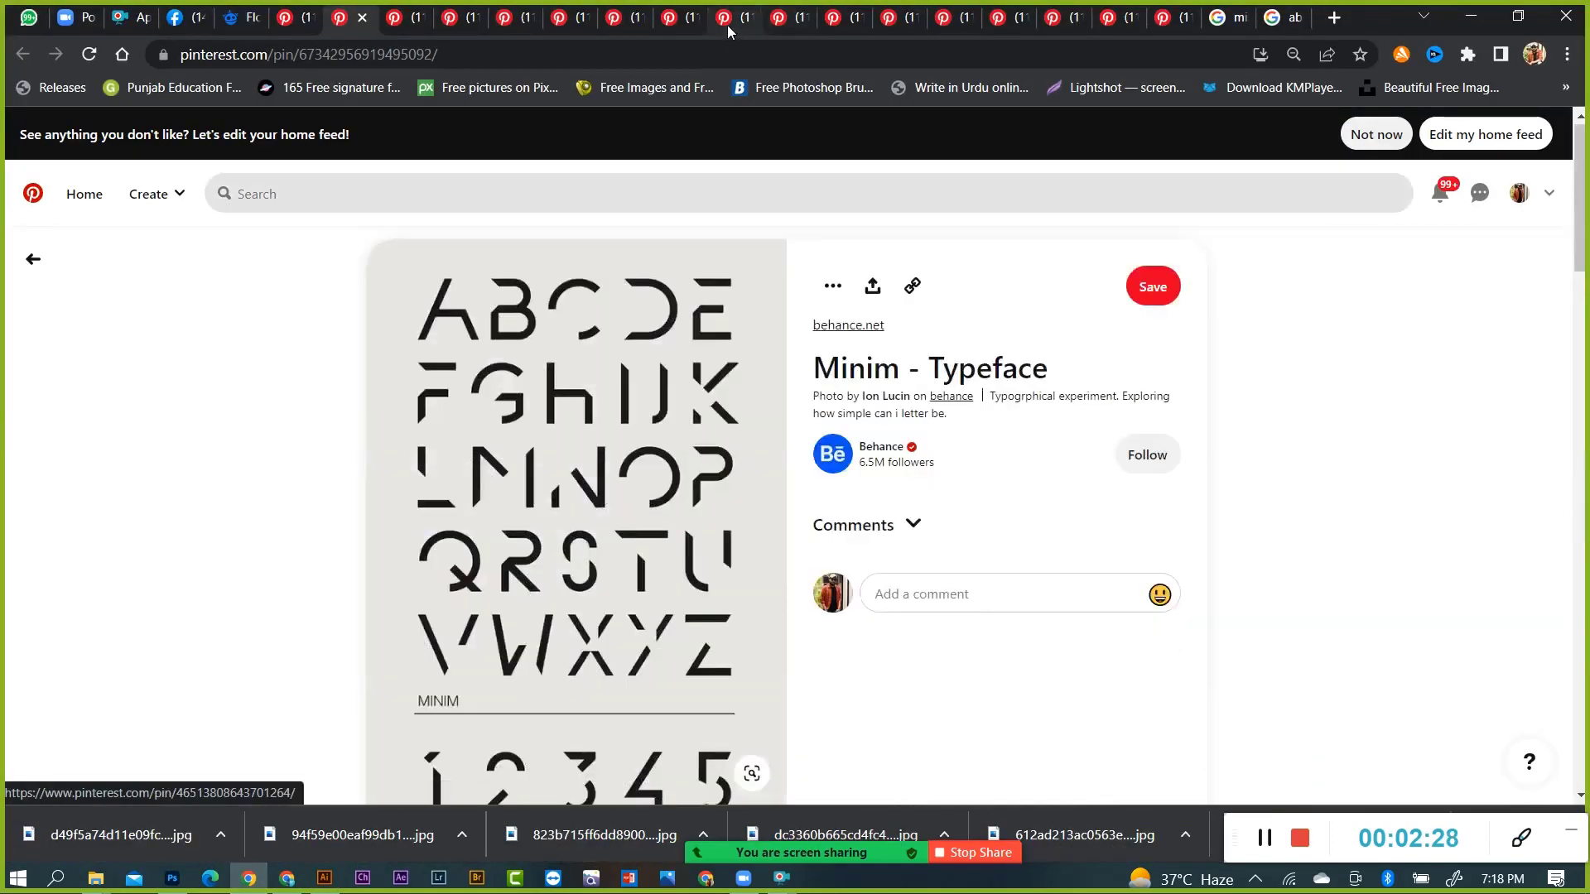
left_click(727, 21)
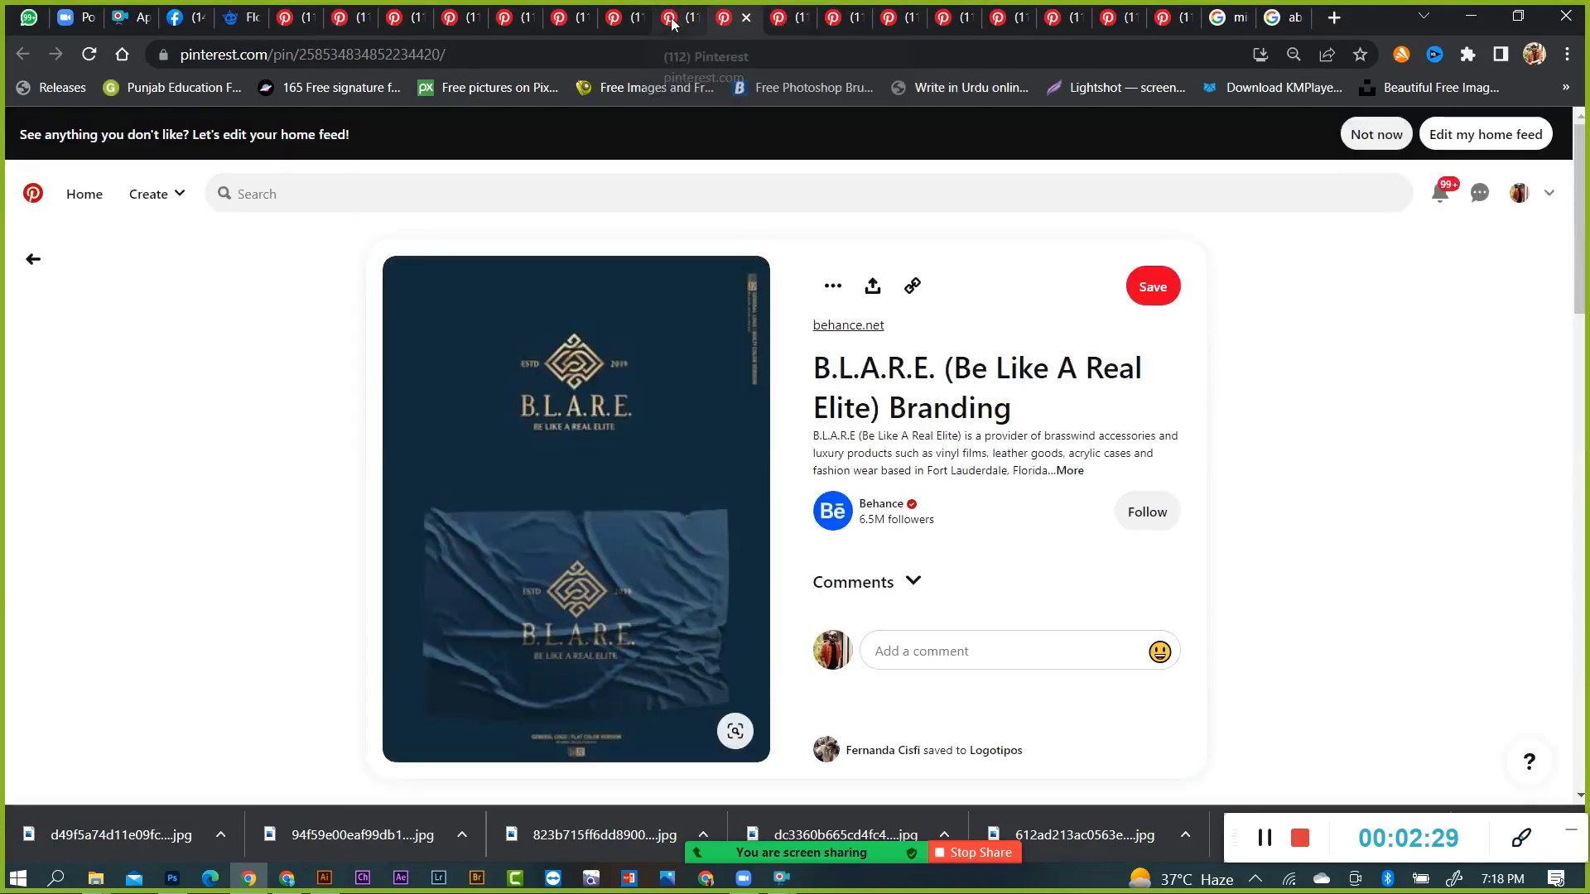
left_click(672, 20)
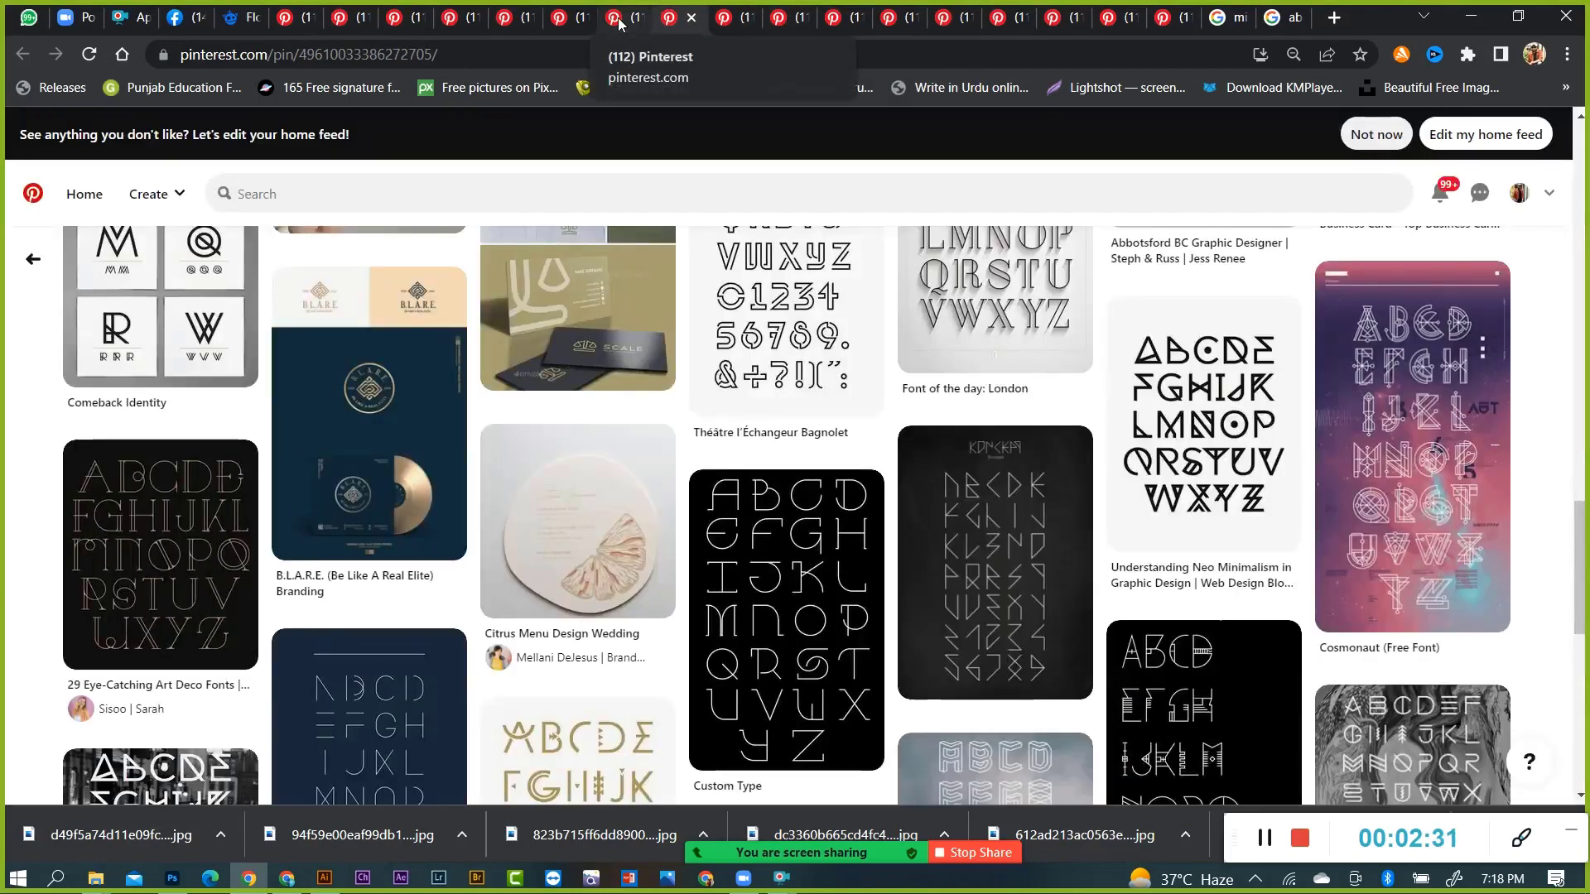
left_click(620, 23)
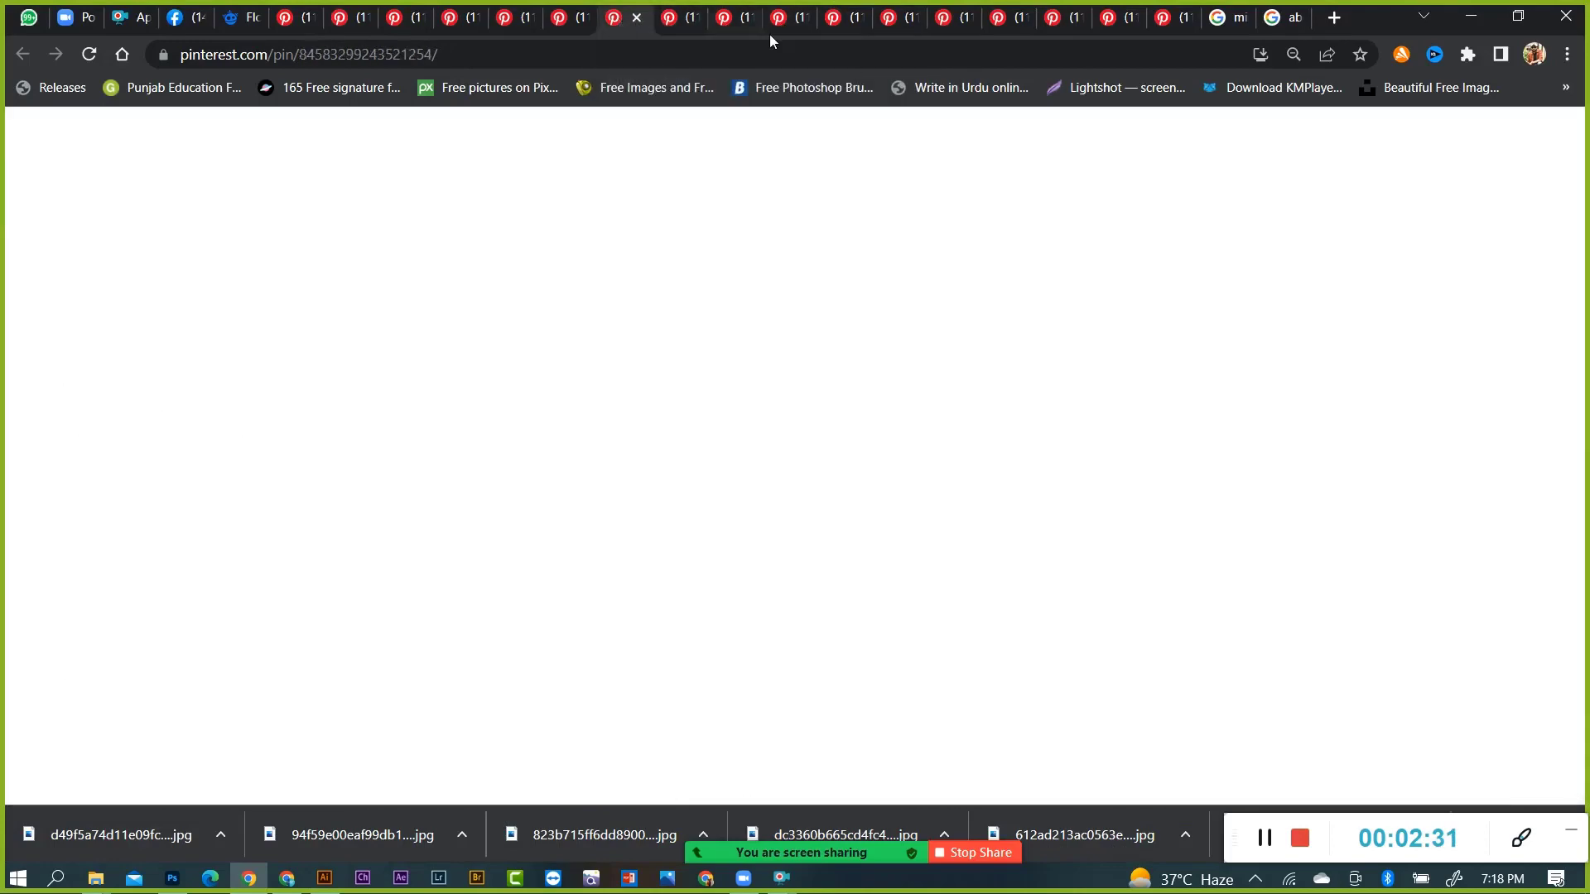
left_click(774, 25)
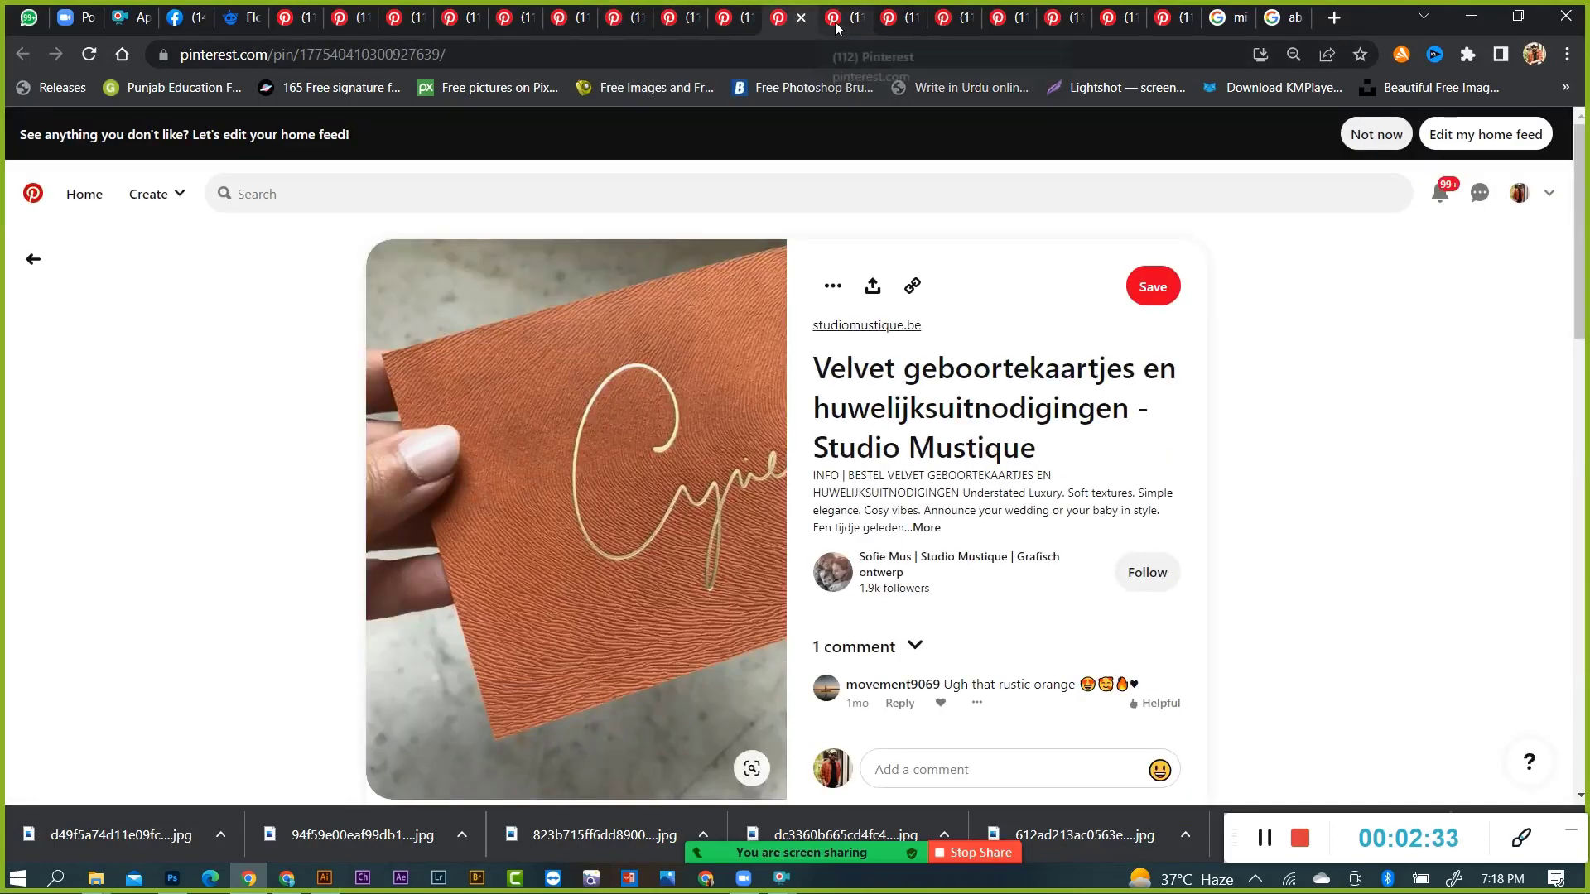
left_click(837, 20)
left_click(893, 20)
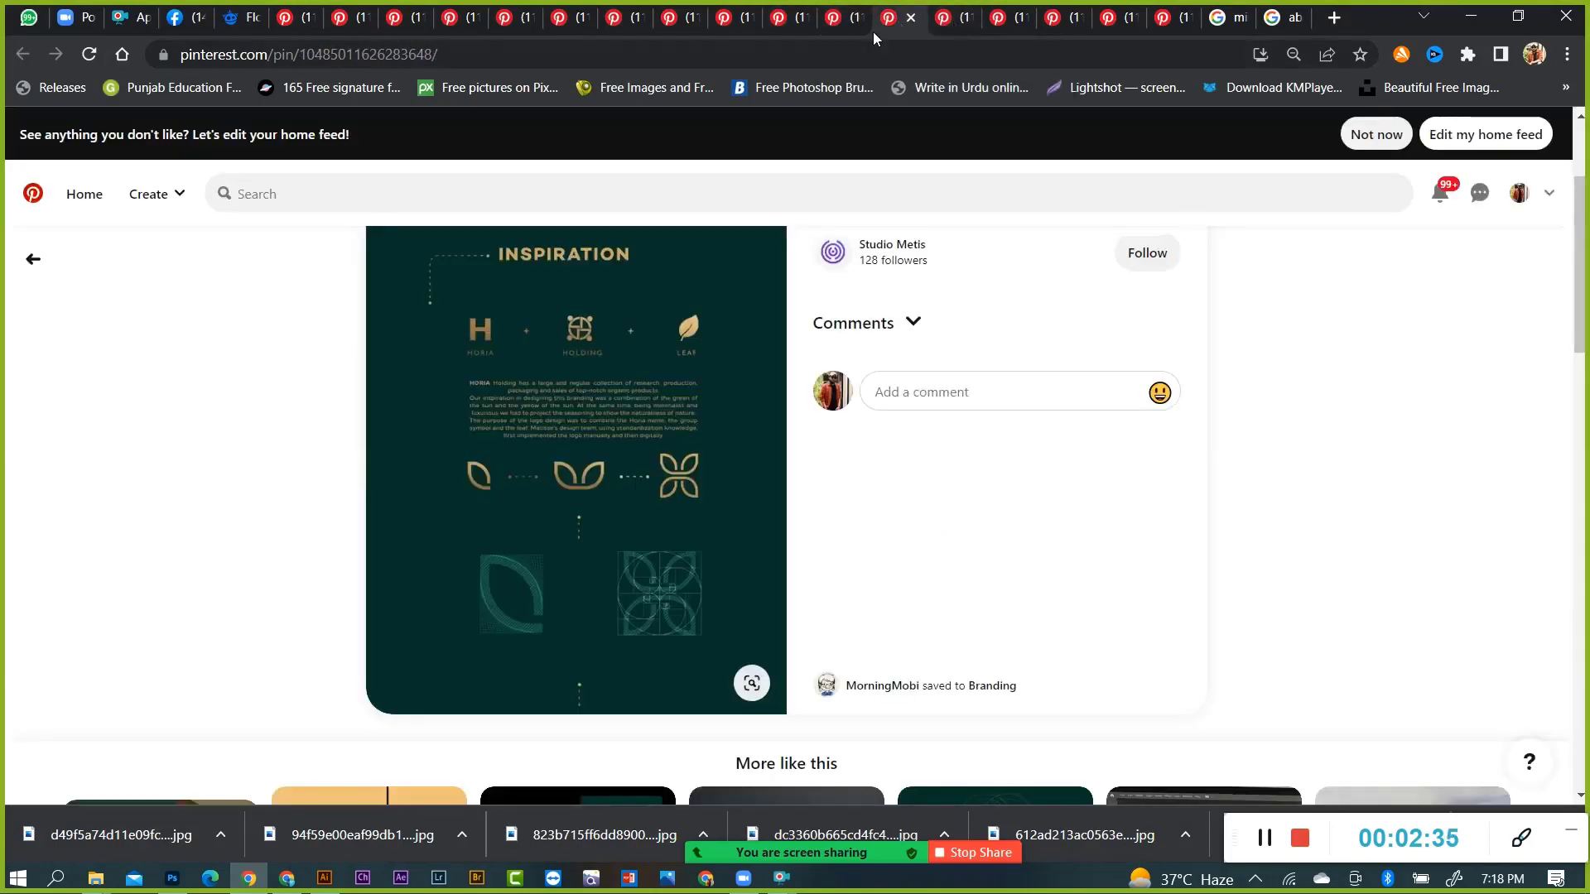
left_click(838, 20)
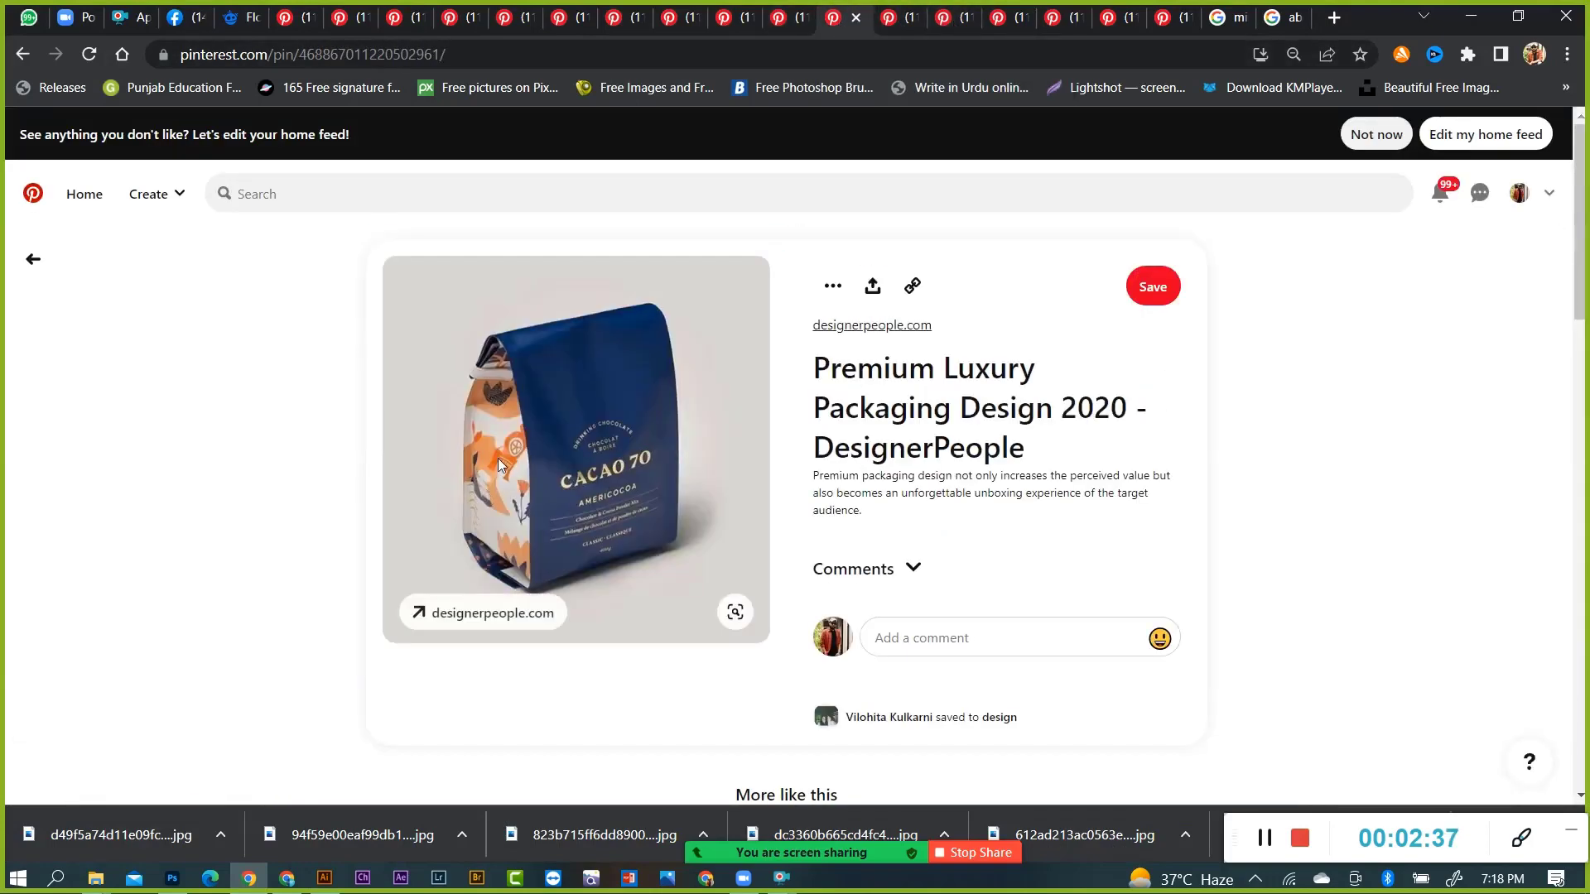
left_click(896, 18)
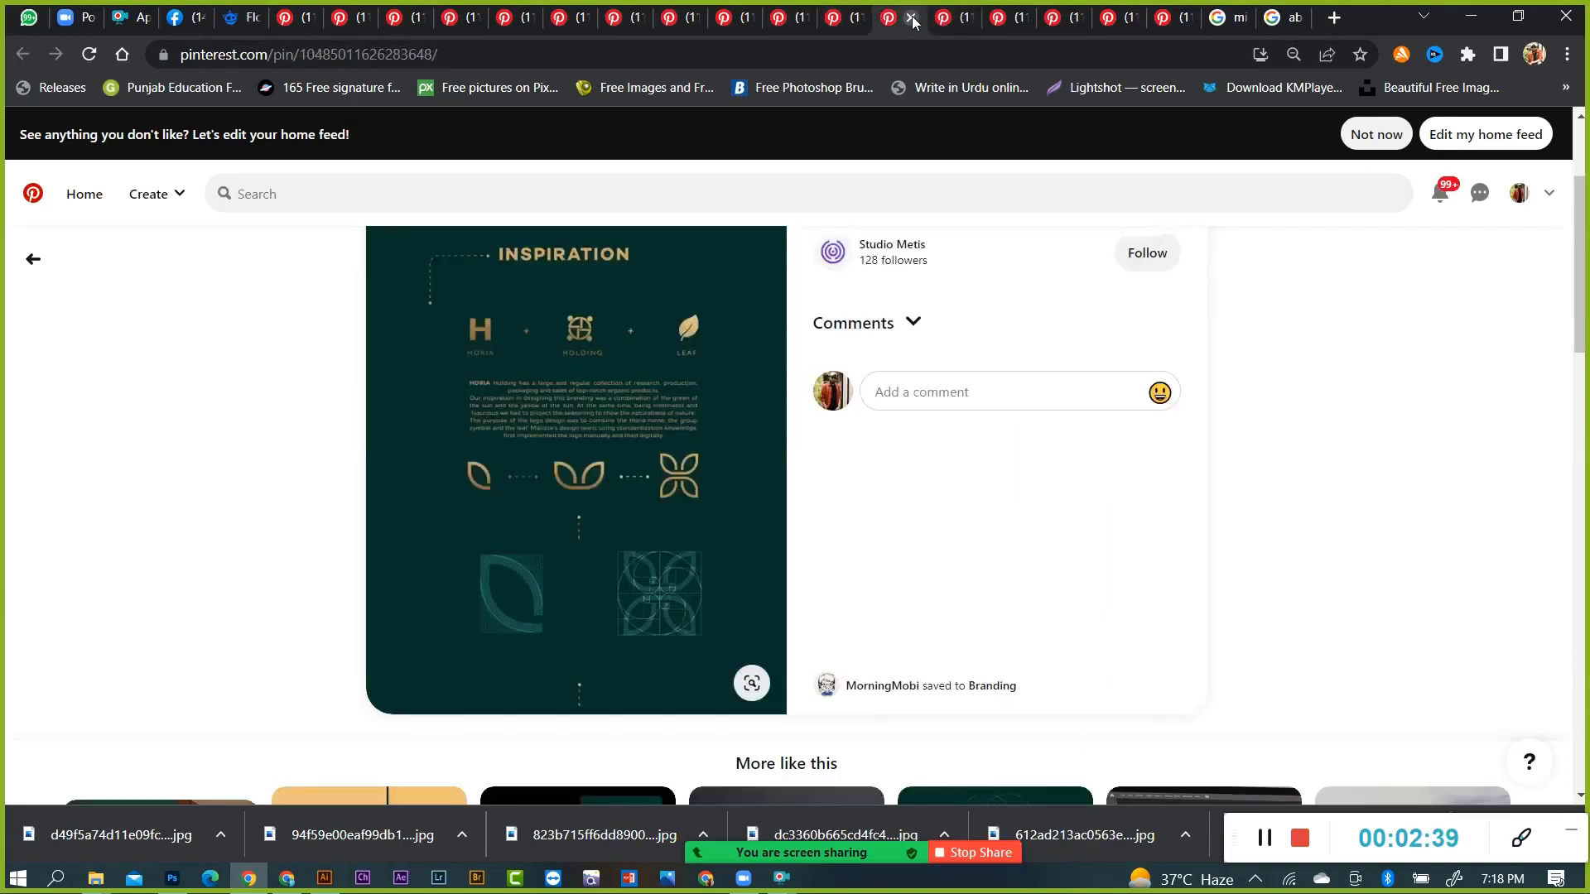
left_click(954, 20)
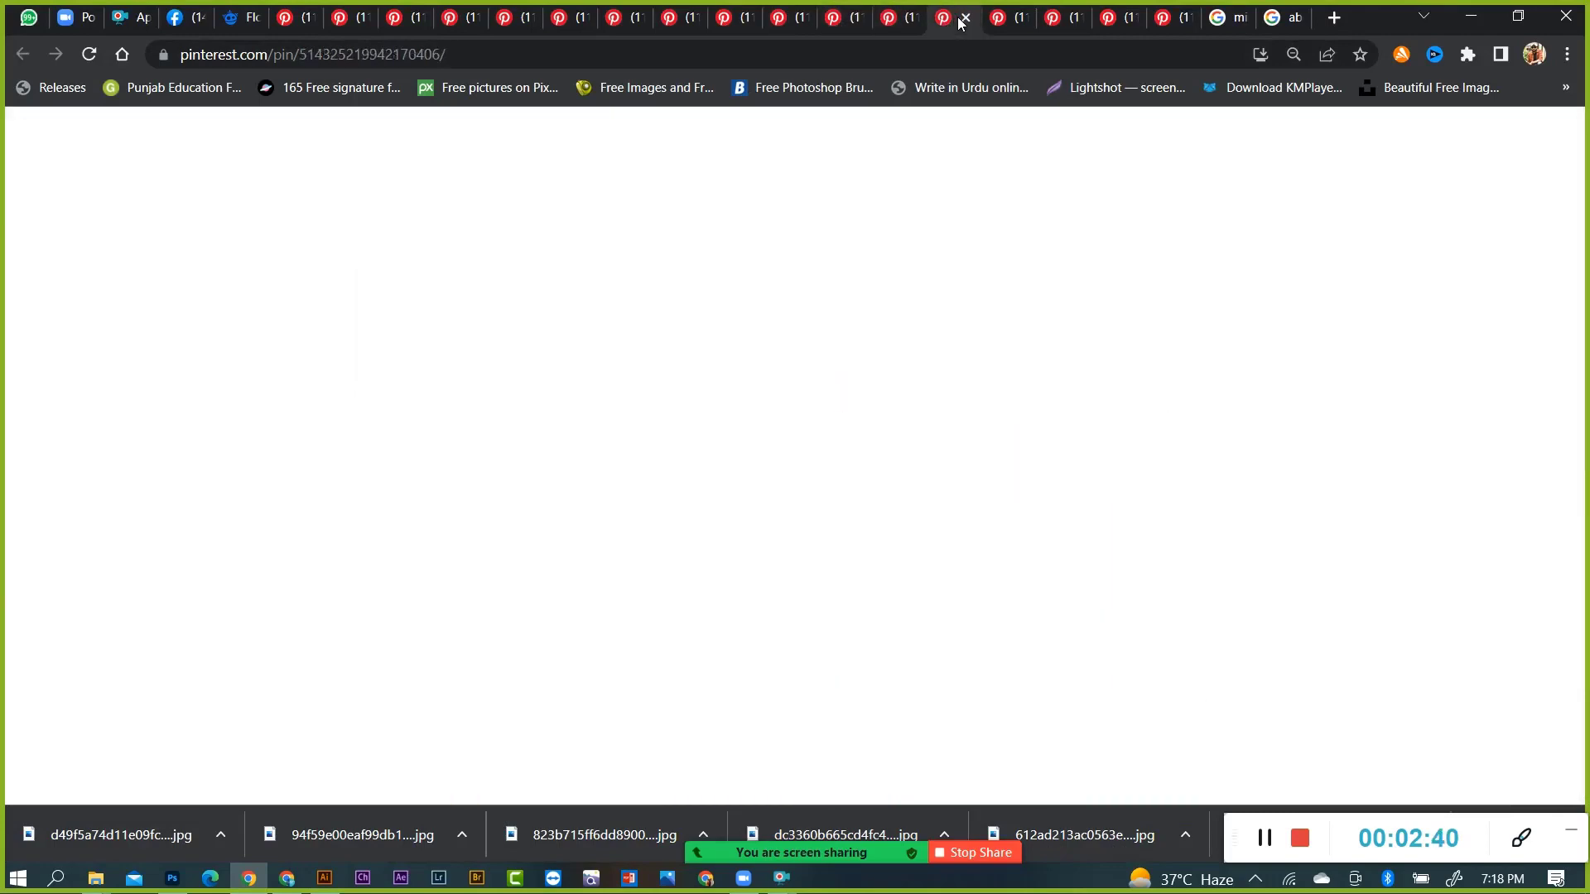
left_click(1017, 20)
left_click(1060, 23)
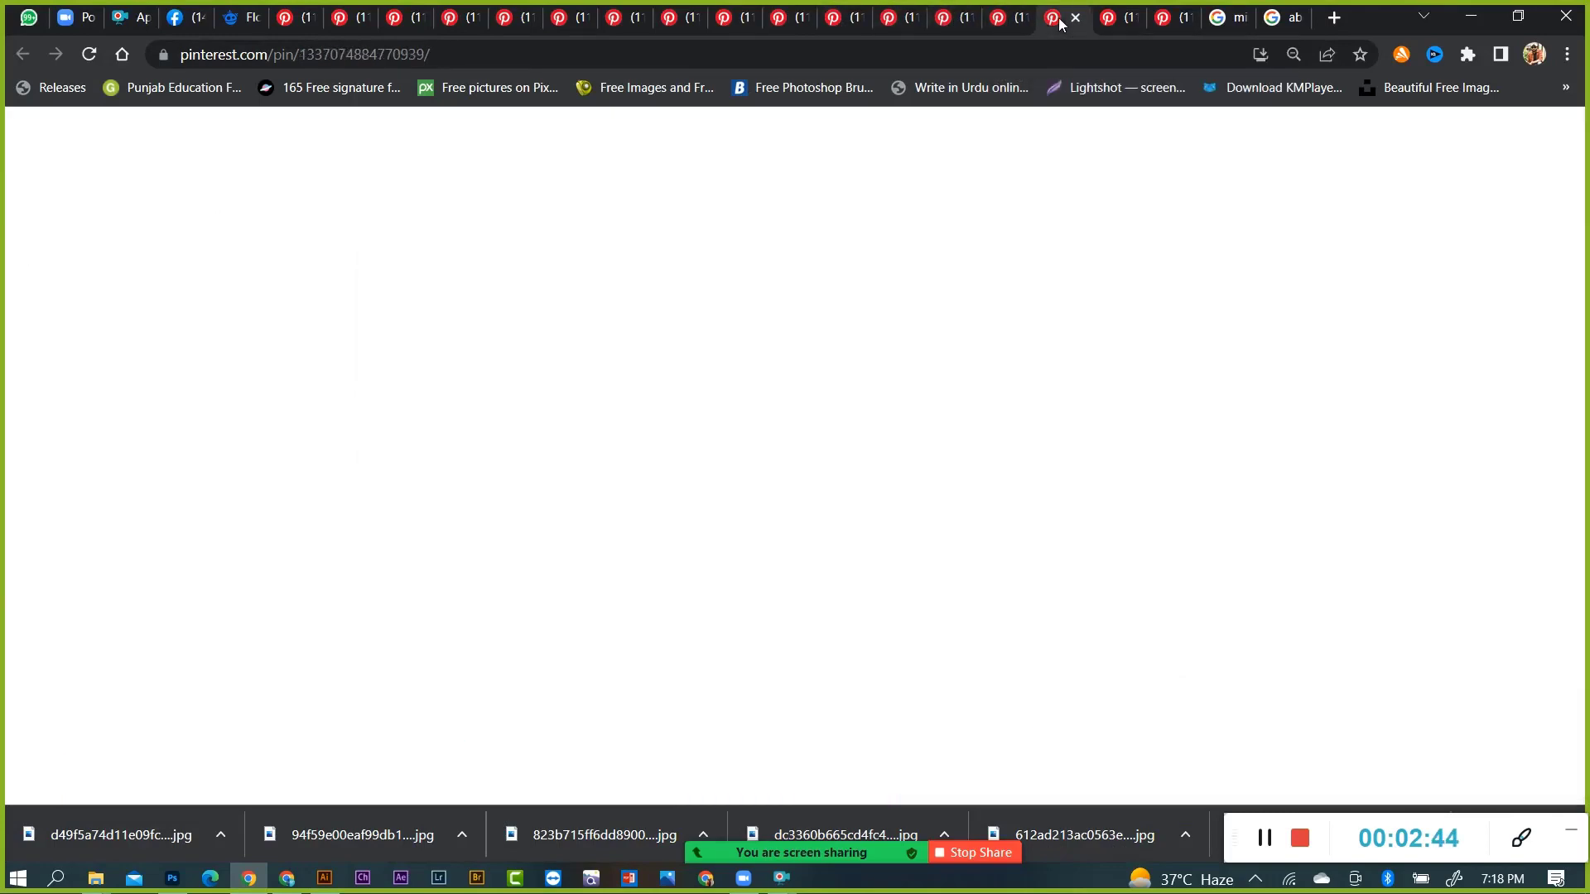
scroll(1007, 470, "down", 1)
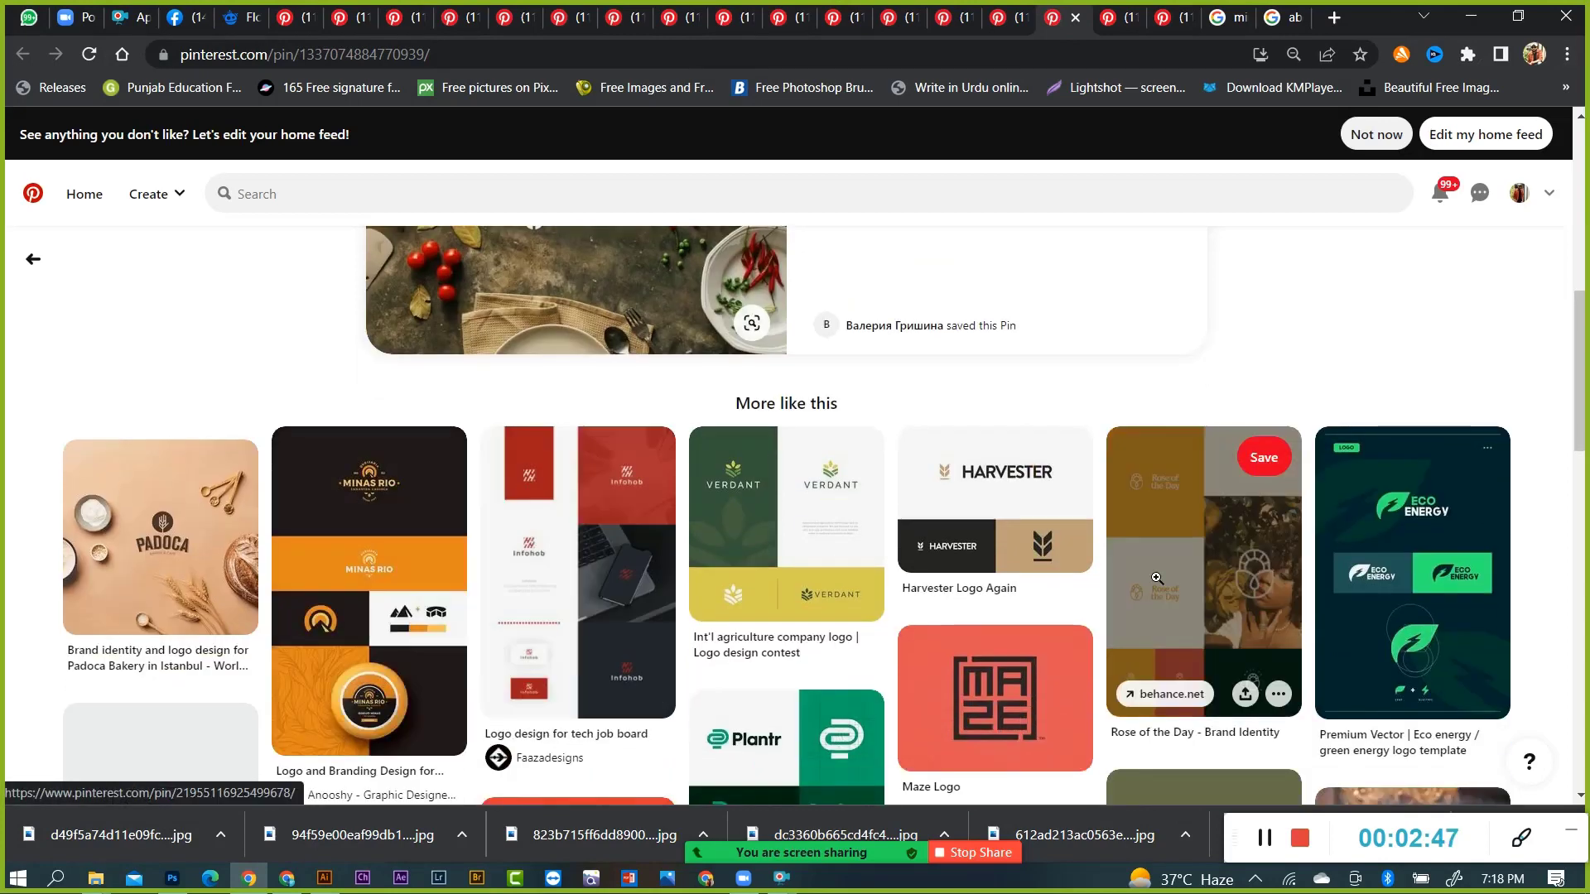
mouse_move(369, 589)
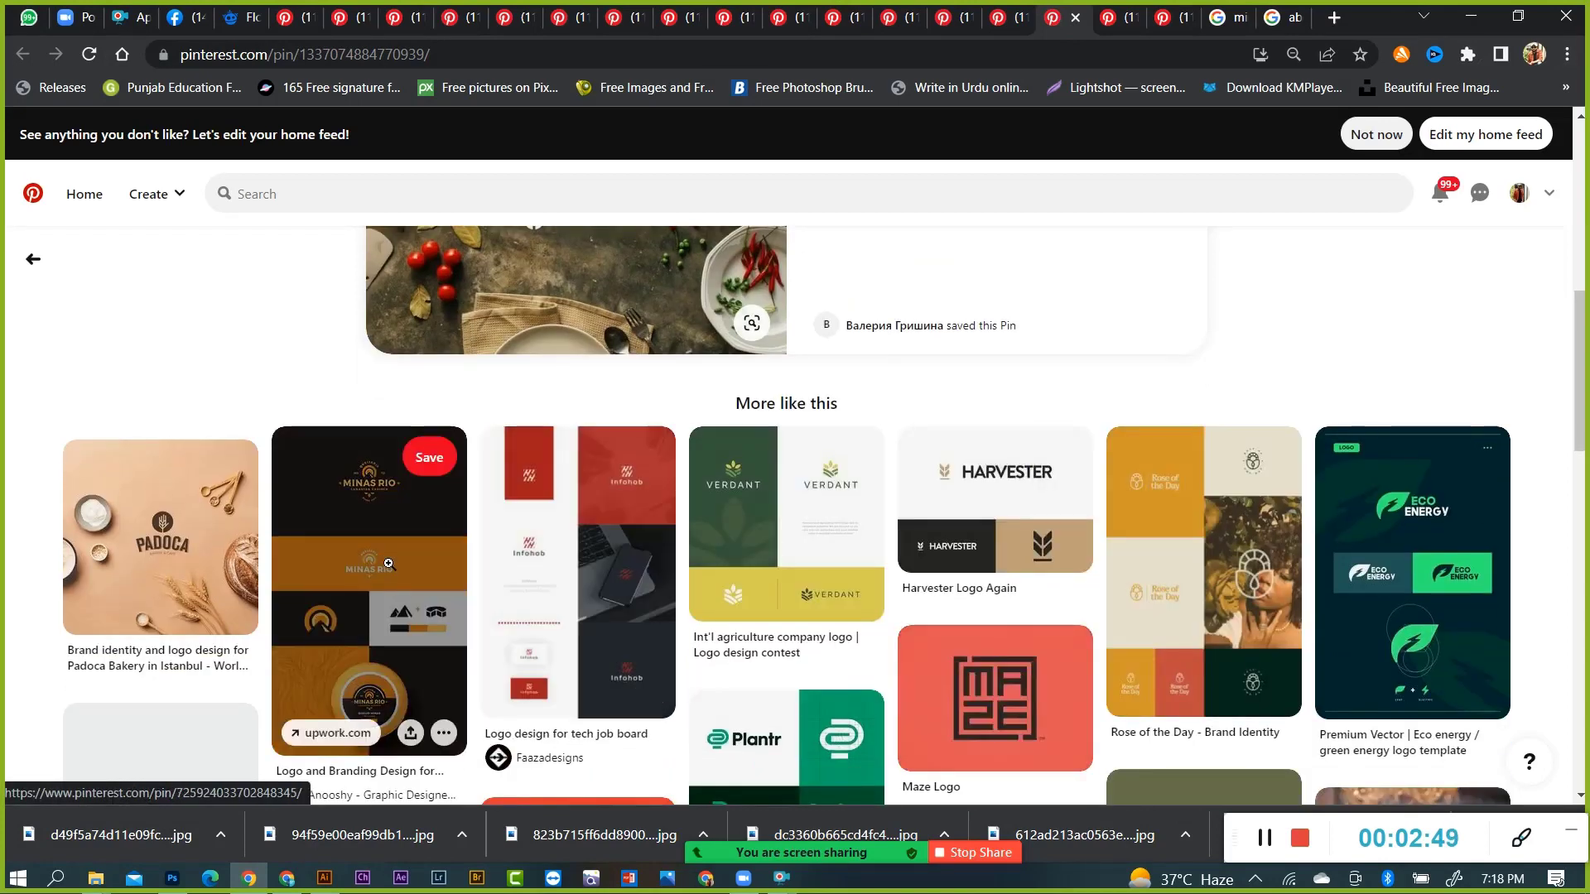
Save the MINAS RIO branding pin image into the LOGO RESESRACH DSF ADVANCE folder.
left_click(369, 580)
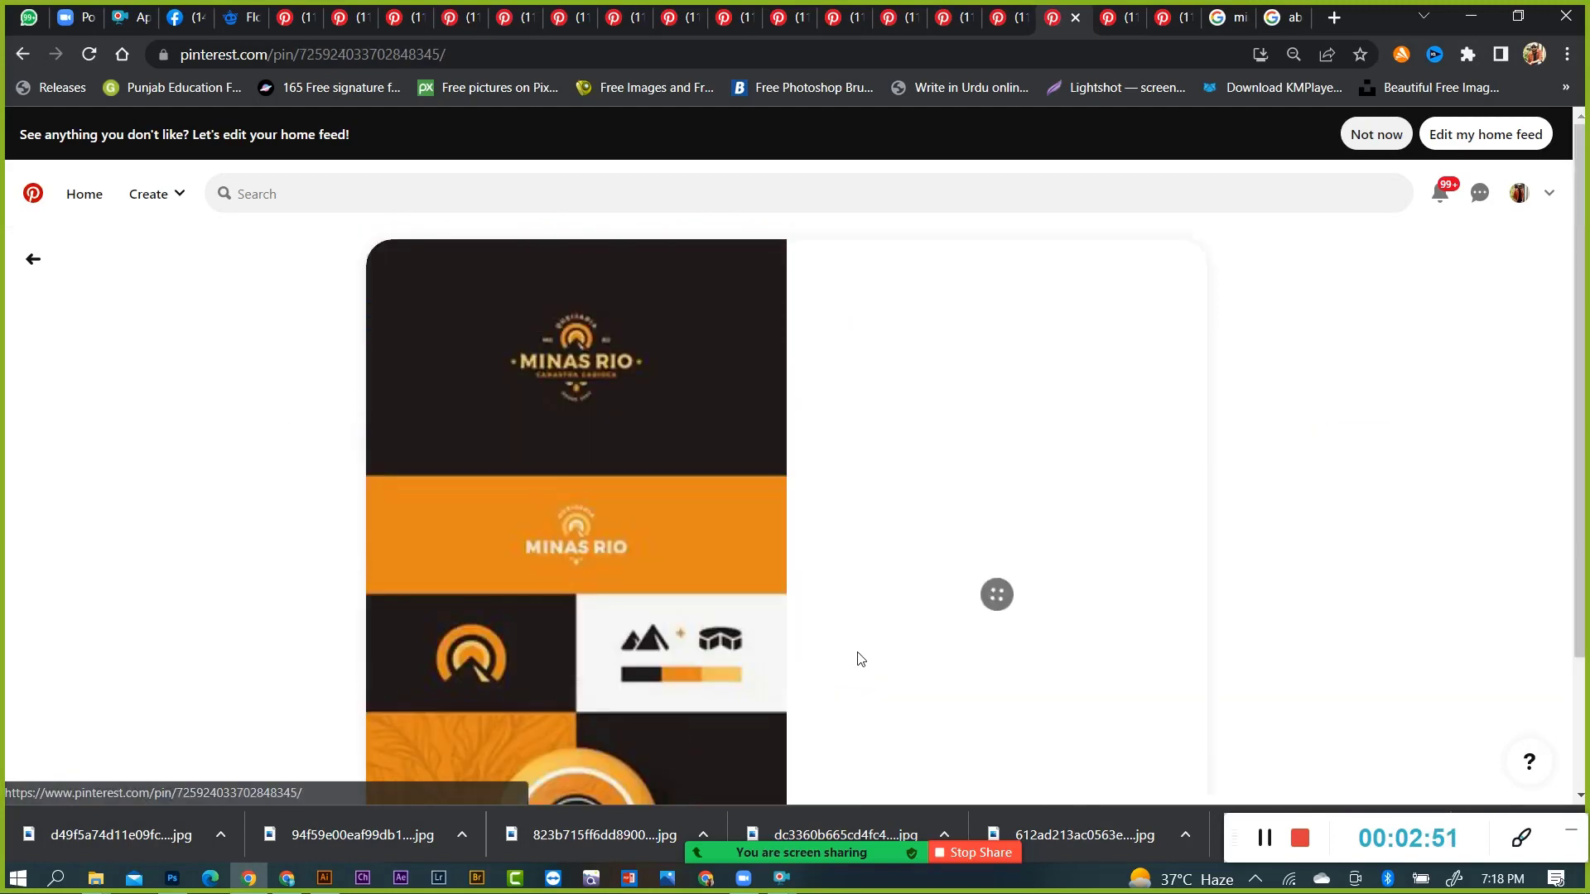
right_click(637, 515)
left_click(697, 558)
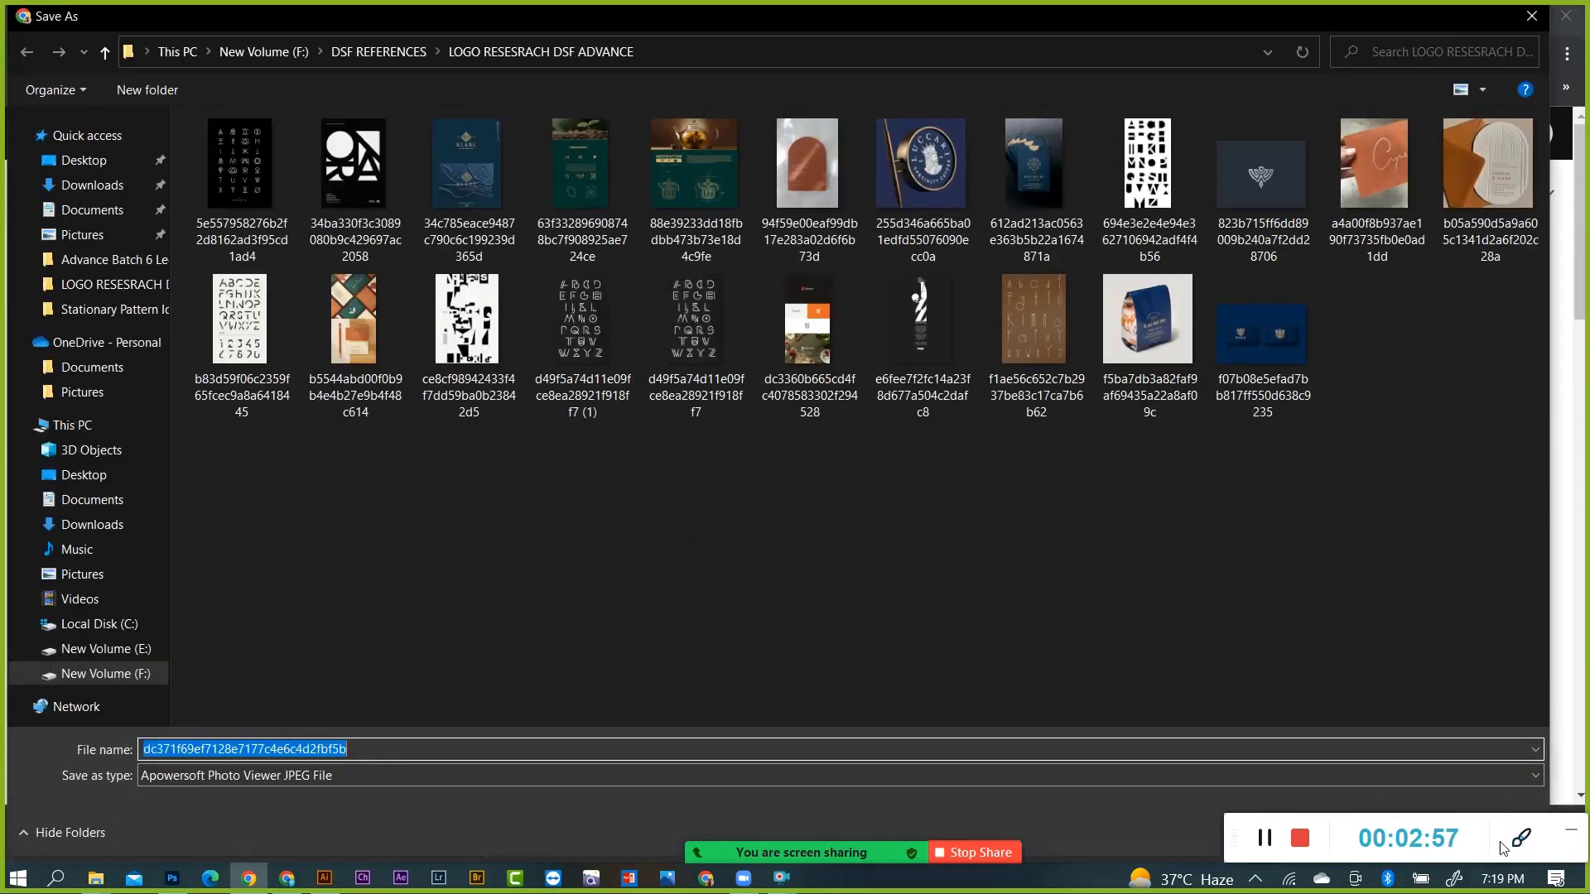
left_click_drag(1502, 847, 267, 864)
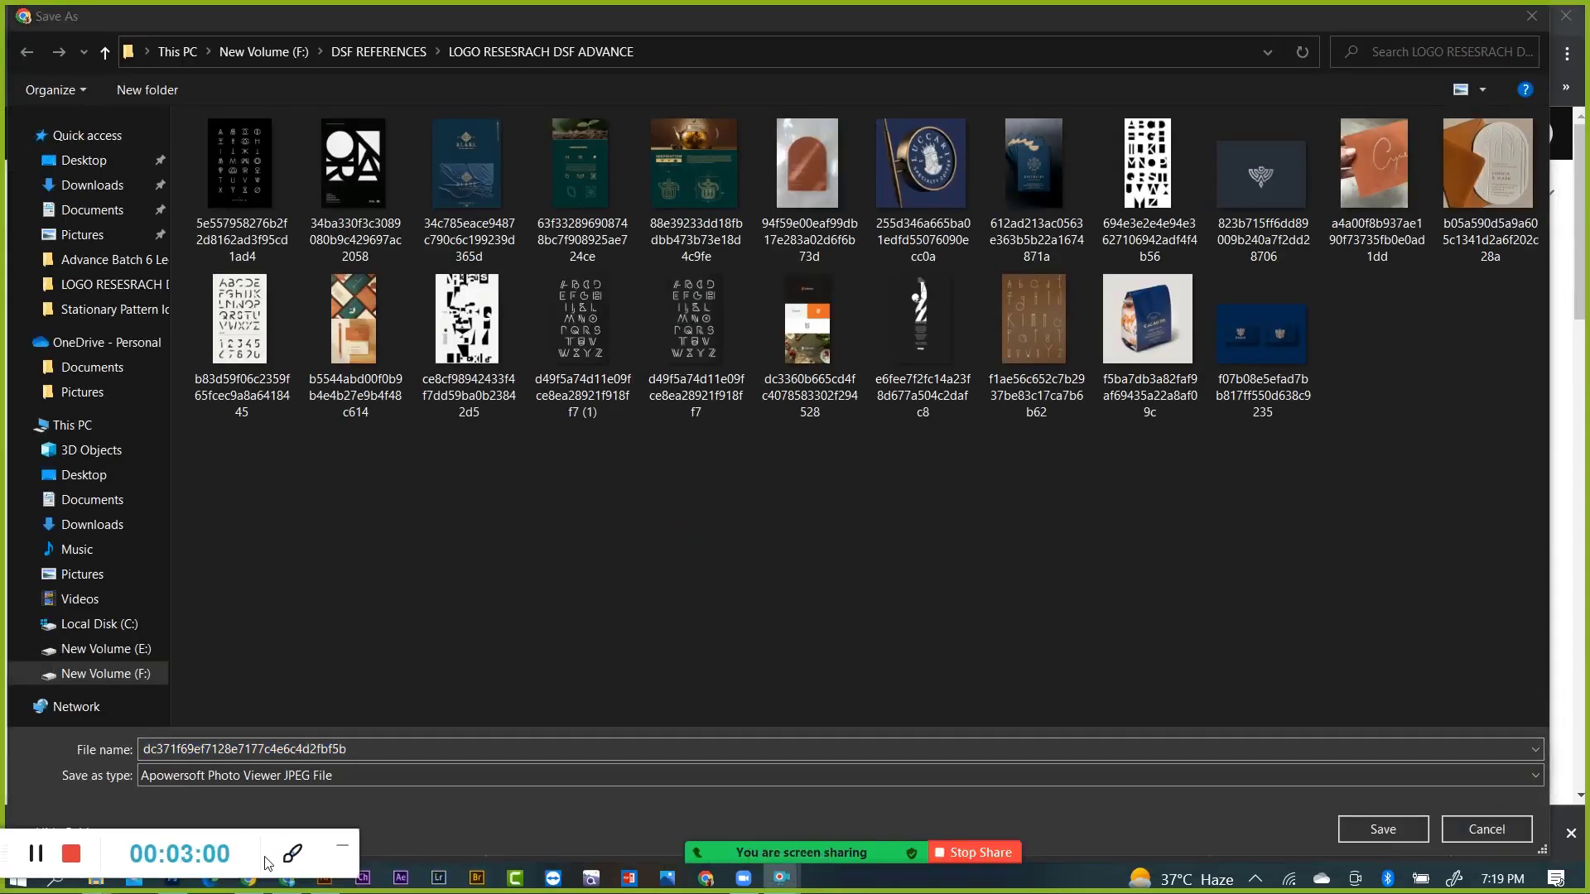
left_click(1383, 829)
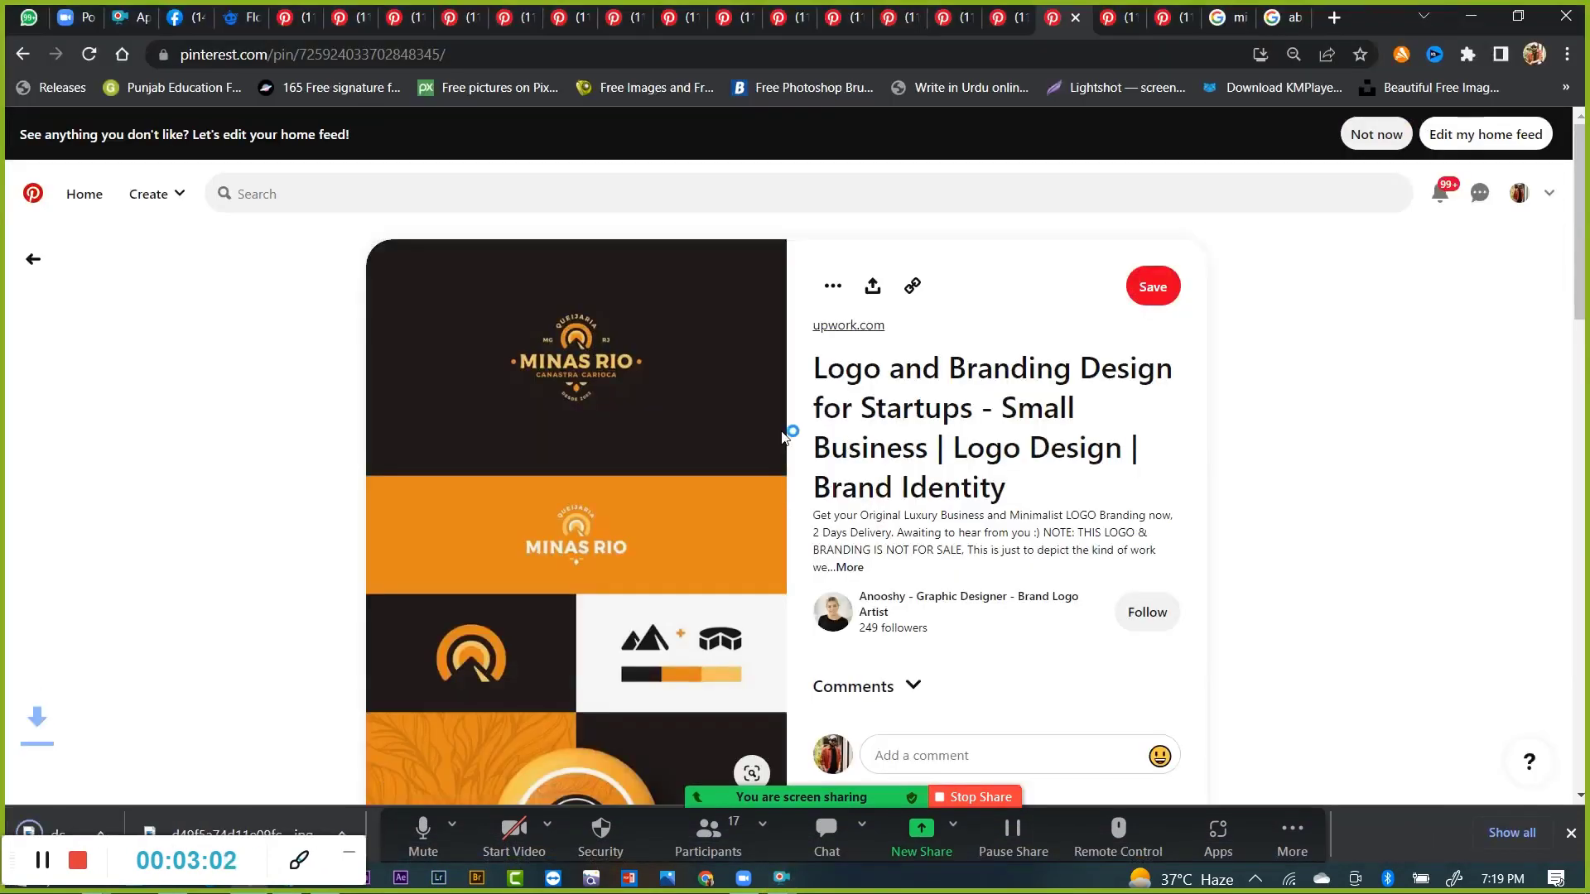
Minimise Chrome and Illustrator so the desktop's 'Join Us' poster shows.
left_click(1483, 18)
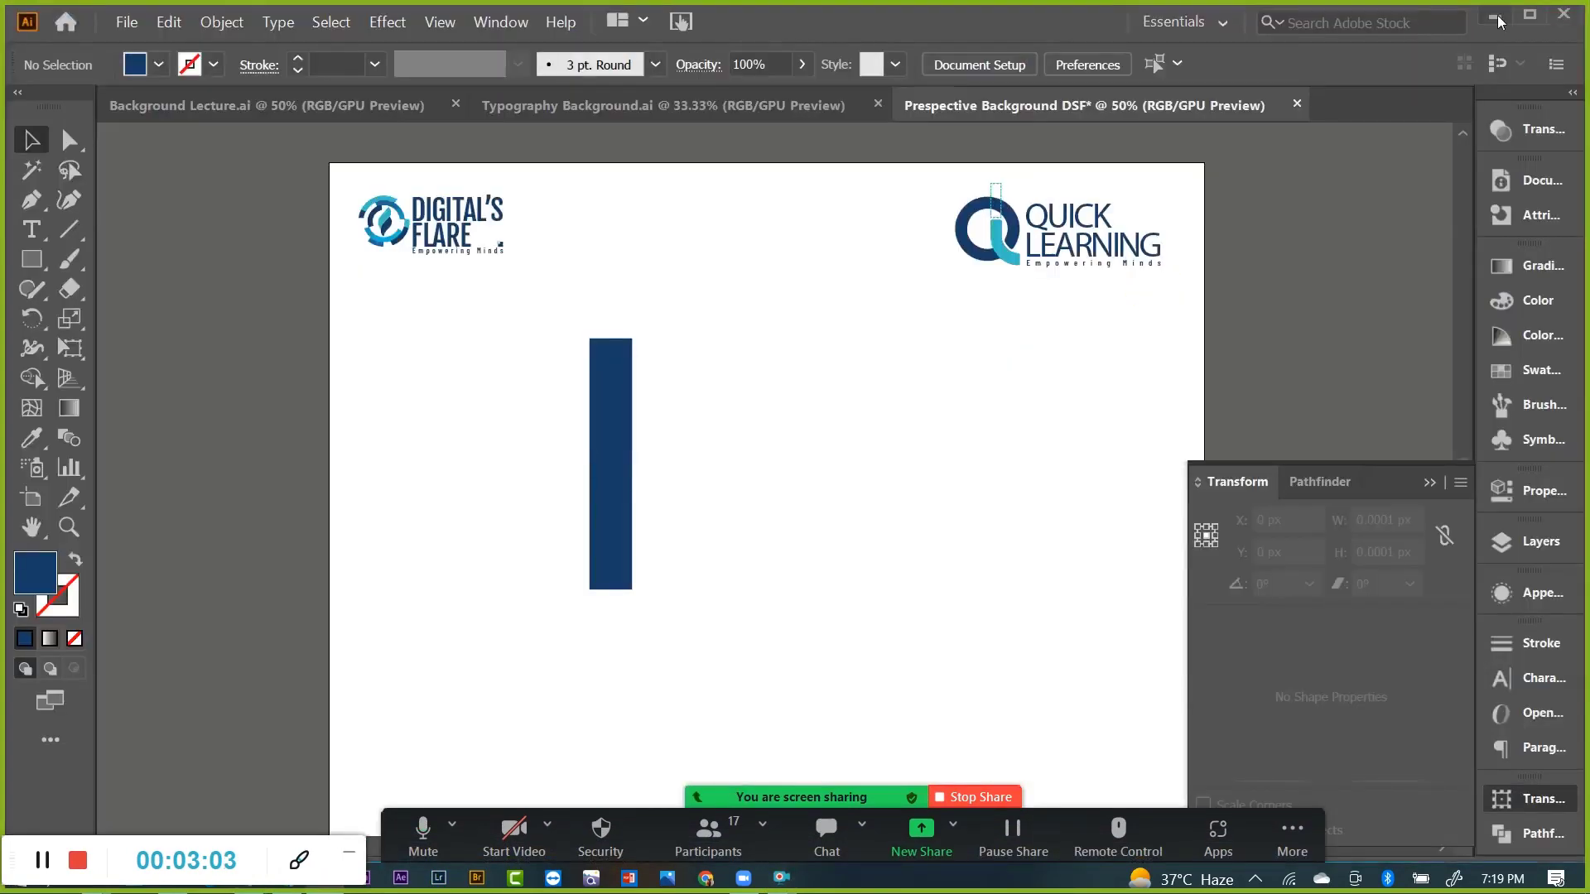
left_click(1499, 18)
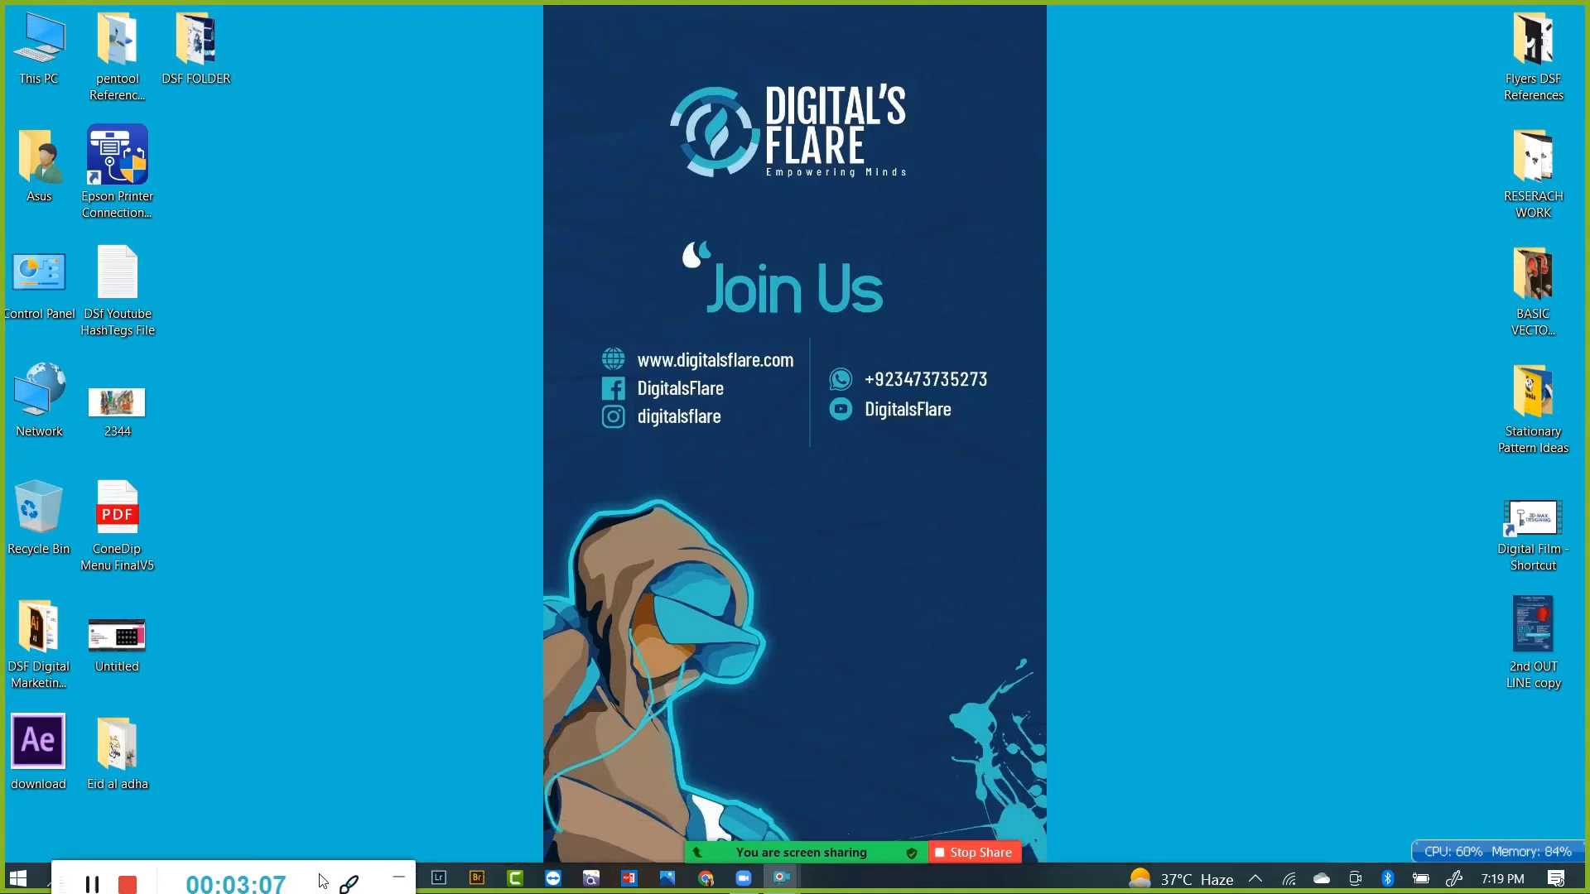
left_click_drag(284, 859, 1496, 863)
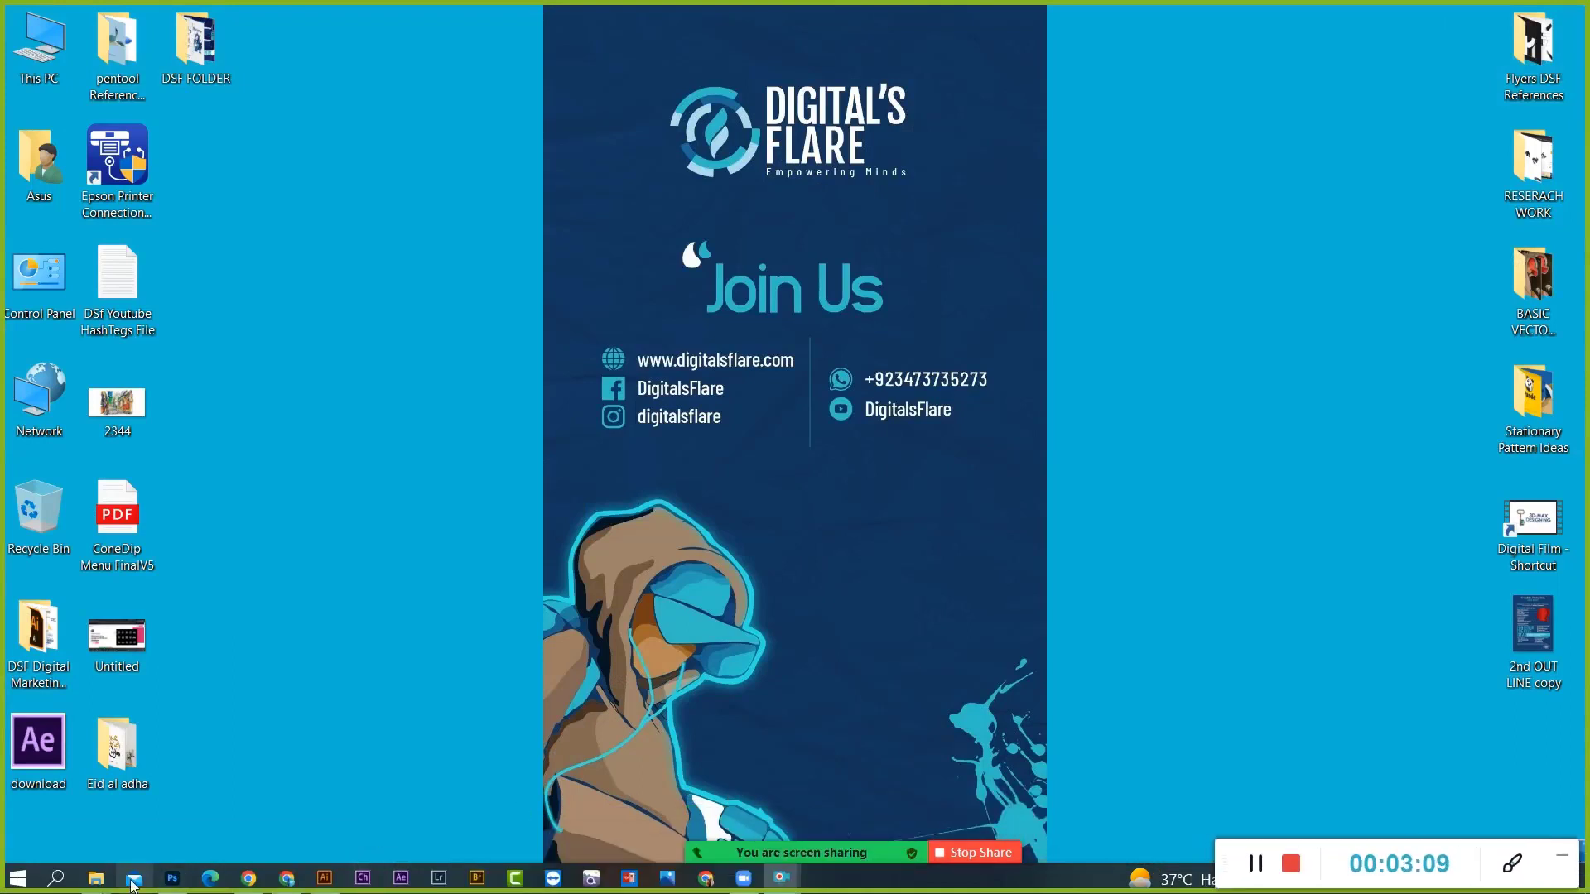
Open F:\DSF REFERENCES\LOGO RESESRACH DSF ADVANCE and drag the MINAS RIO image into Illustrator.
left_click(96, 878)
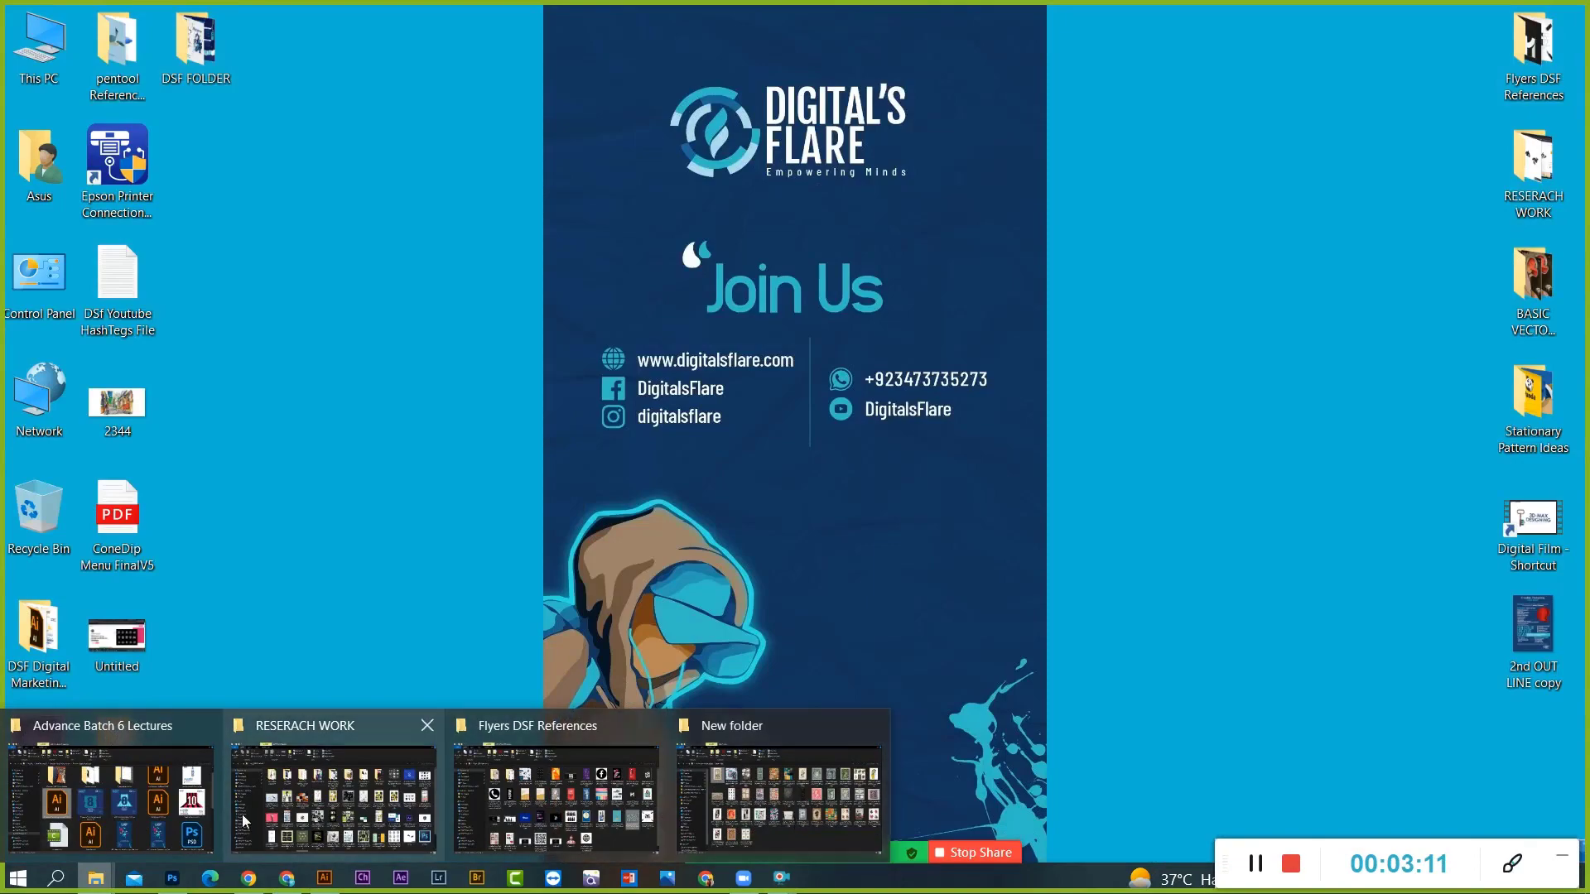
left_click(561, 814)
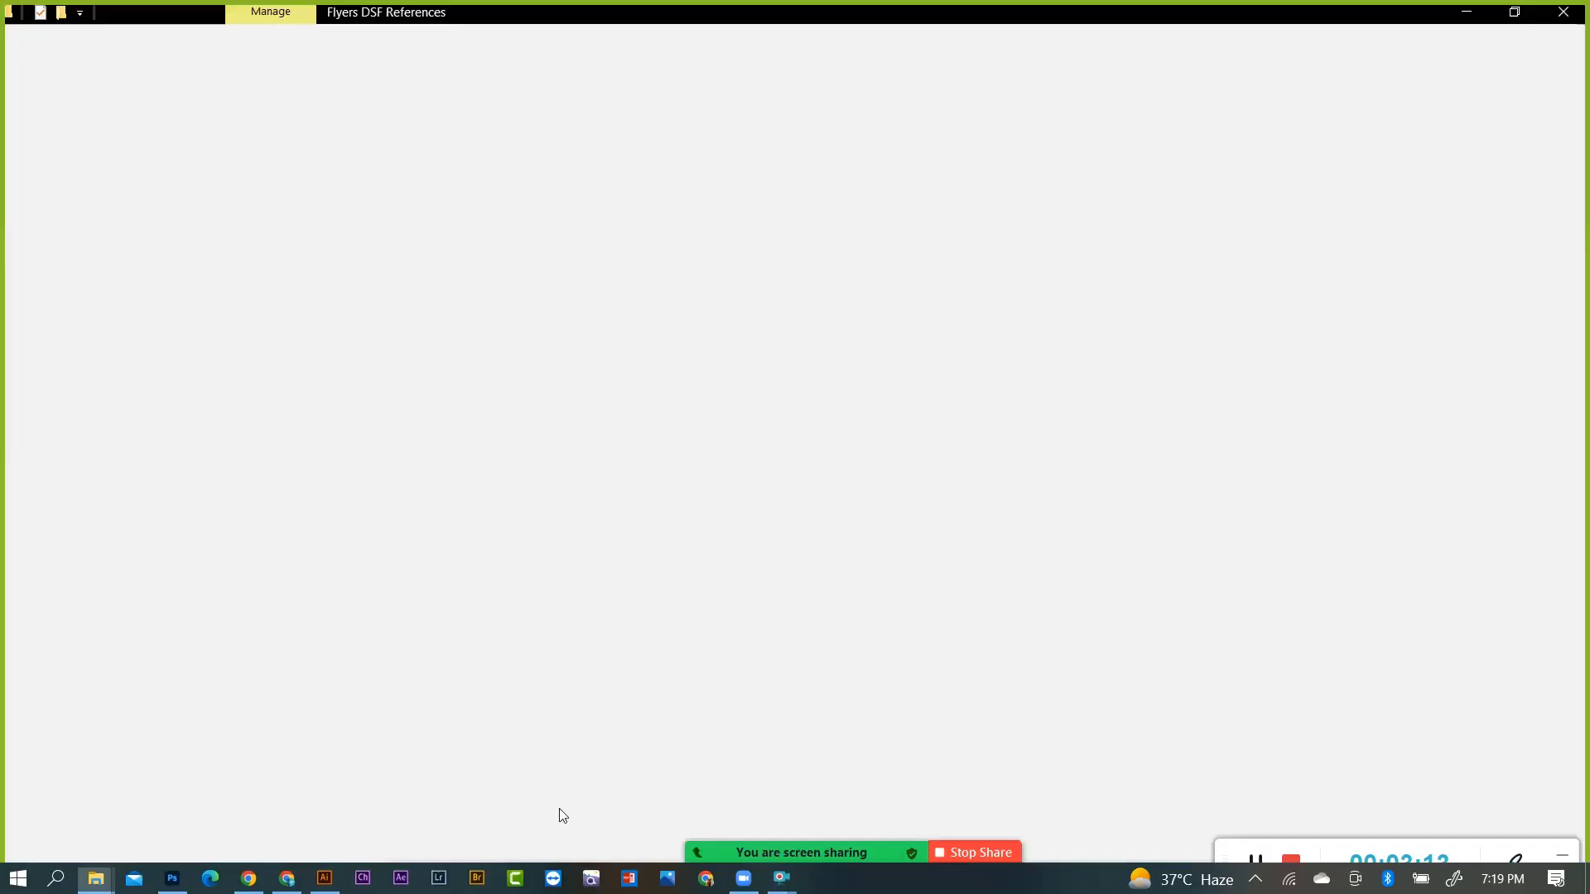
left_click(96, 162)
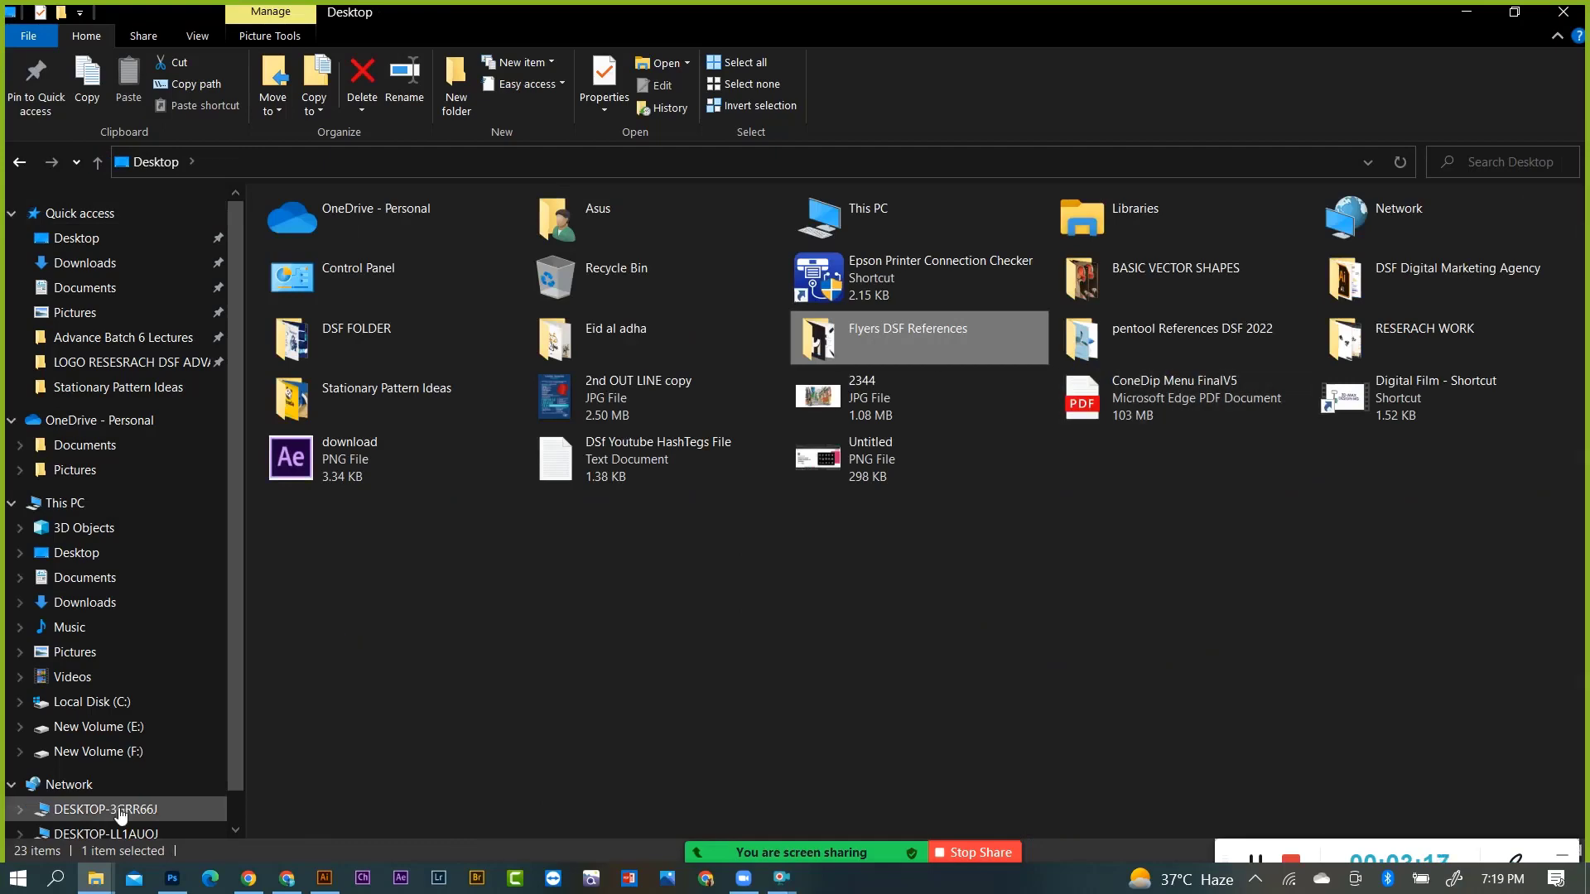
left_click(132, 754)
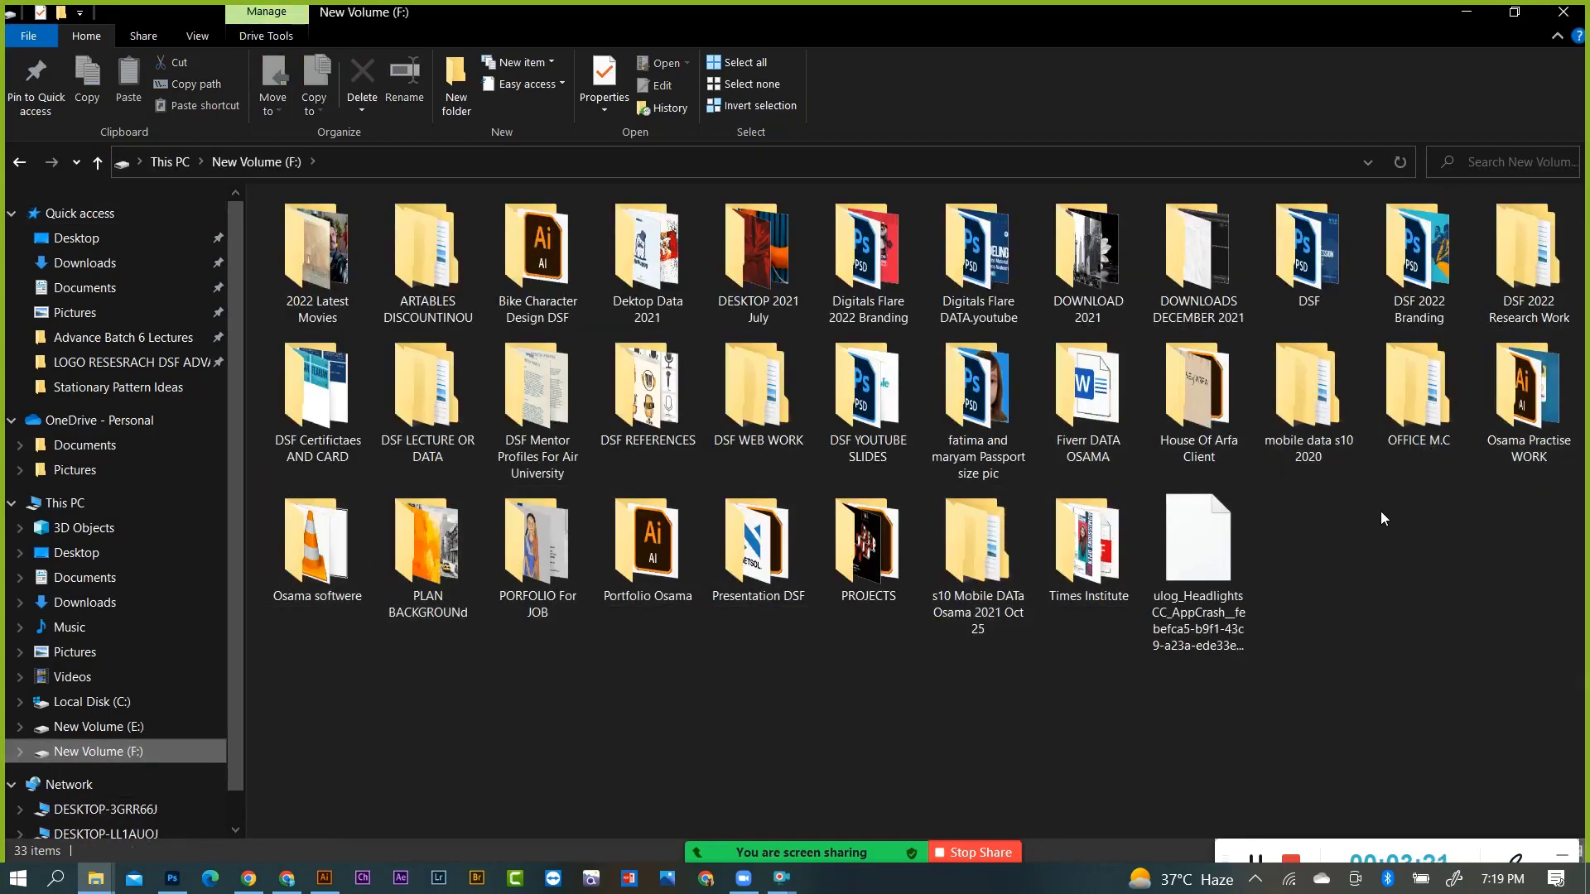
left_click(692, 431)
double_click(693, 431)
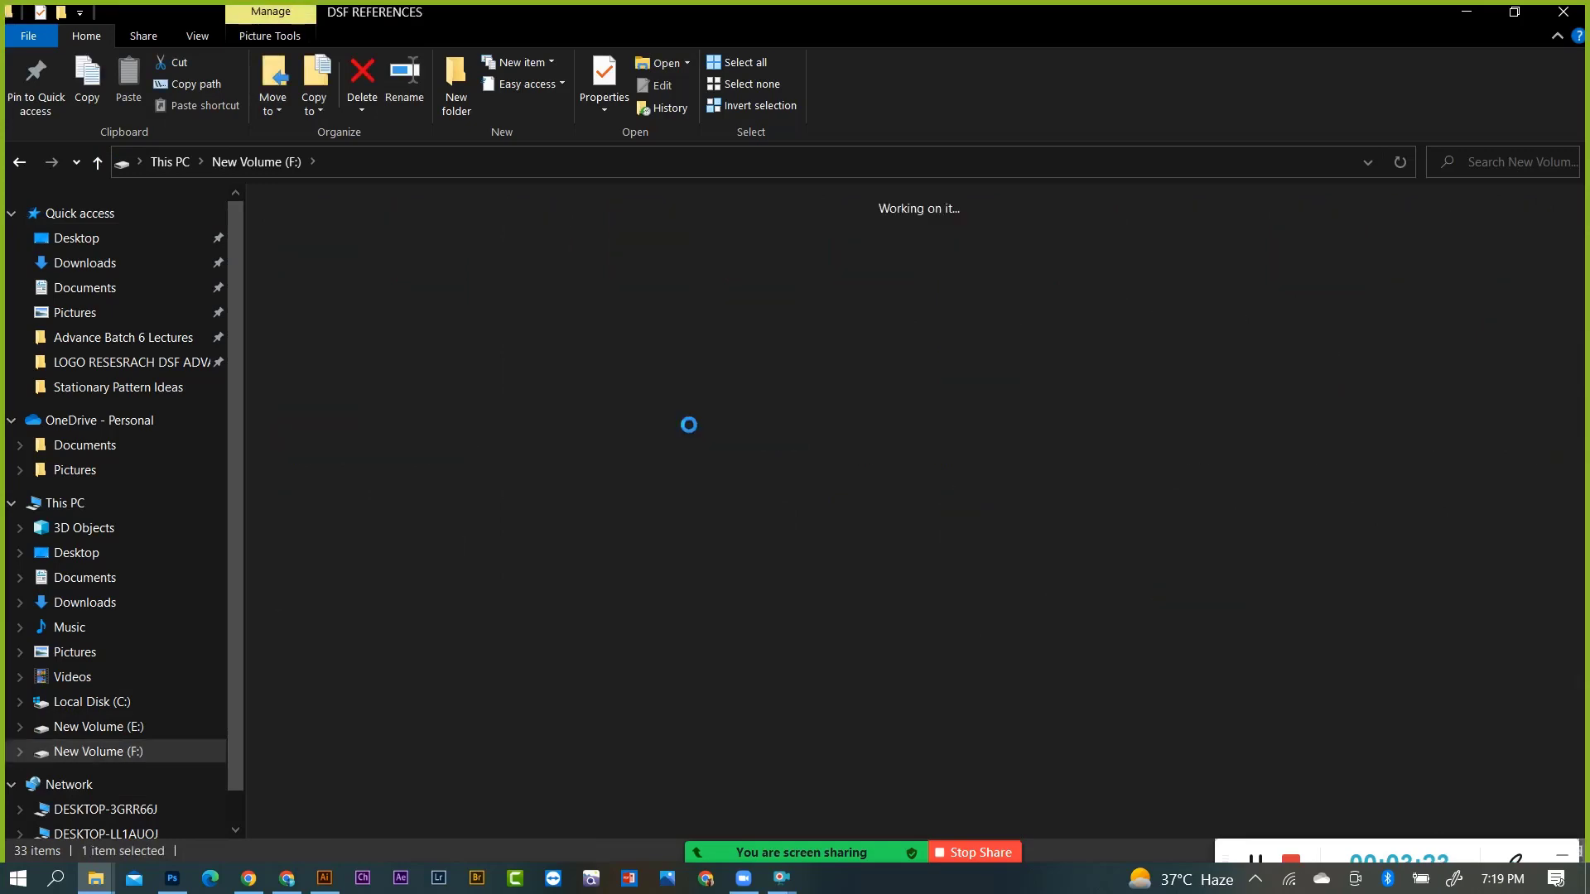
double_click(411, 281)
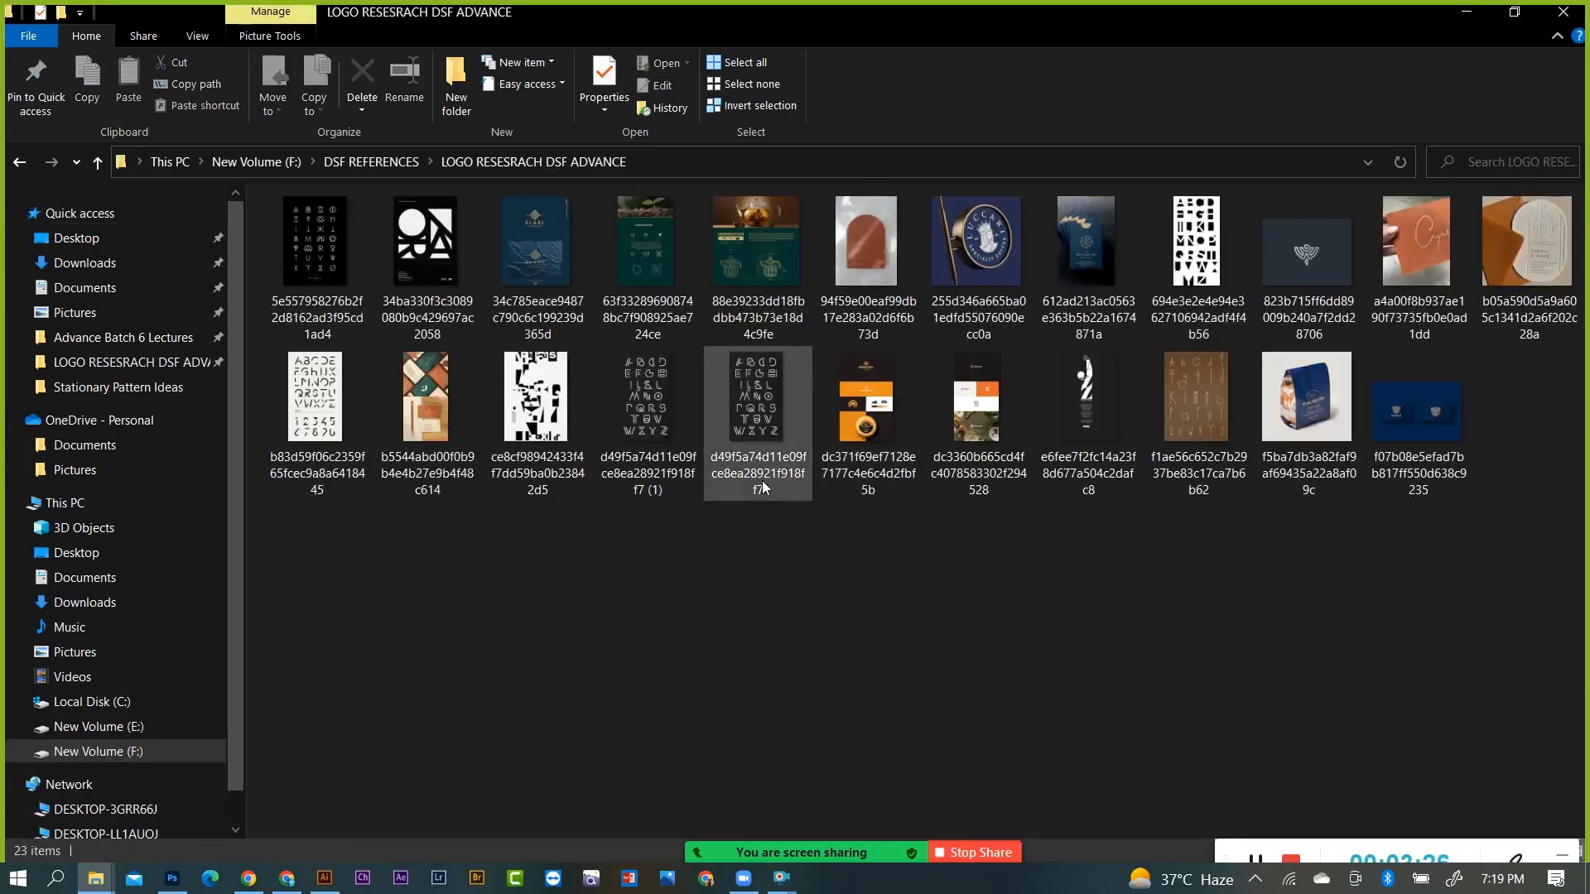
mouse_move(299, 709)
left_mouse_down()
mouse_move(447, 486)
mouse_move(441, 469)
left_mouse_up()
Place the MINAS RIO image on the canvas and move it left off the artboard.
key("ctrl+minus")
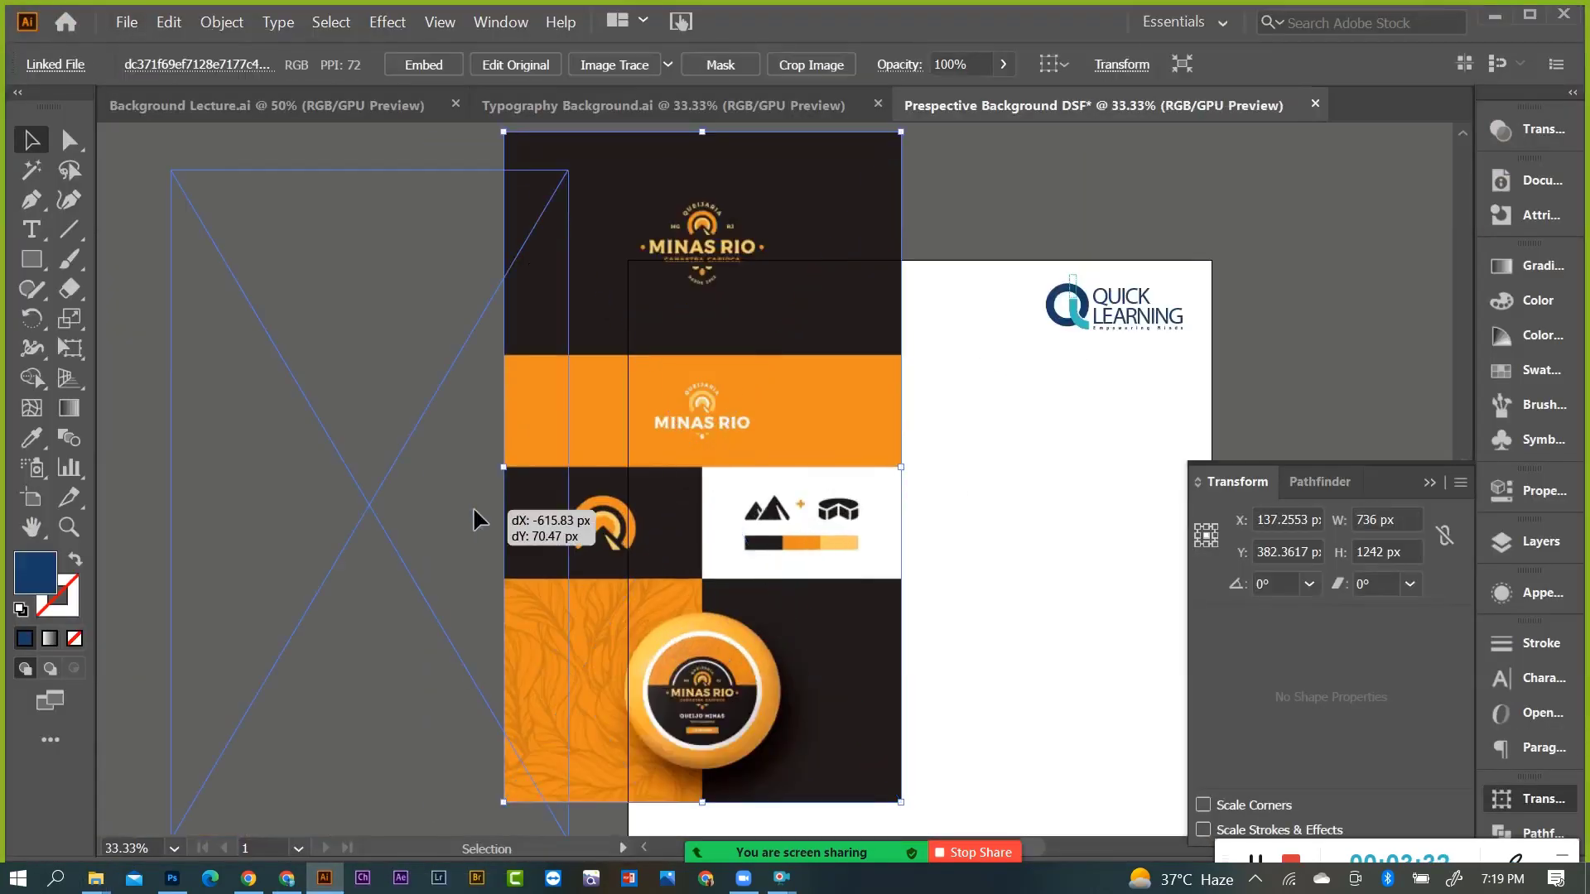
left_click_drag(801, 511, 479, 522)
scroll(596, 513, "up", 3)
Duplicate the blue bar, setting the copy beside the original.
left_click(1062, 383)
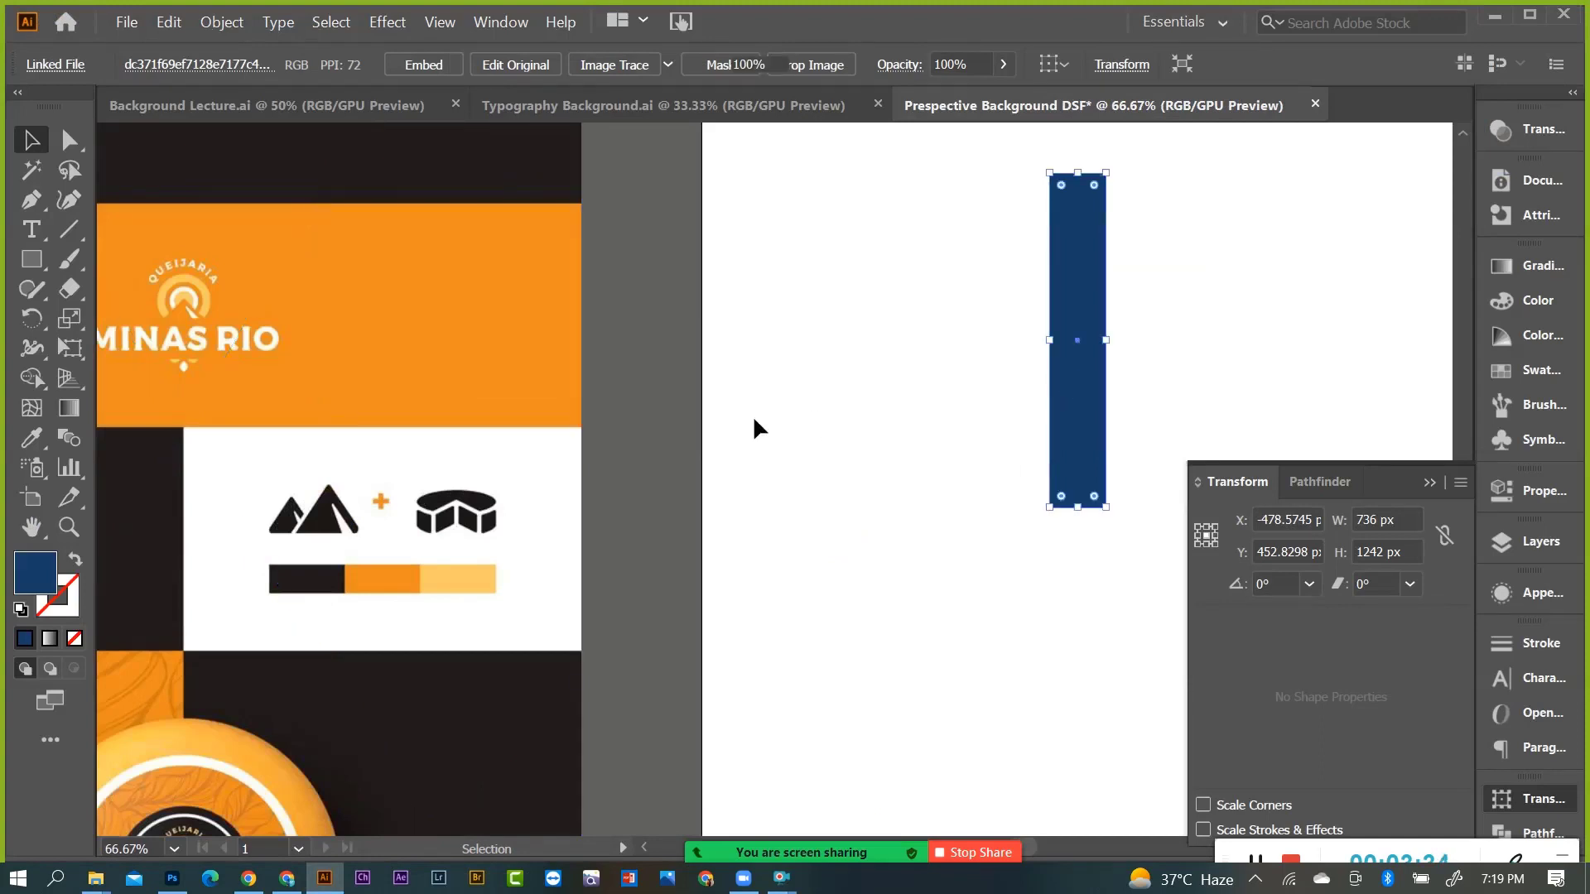
key("ctrl+minus")
mouse_move(1002, 370)
left_mouse_down()
mouse_move(1012, 334)
mouse_move(1039, 335)
left_mouse_up()
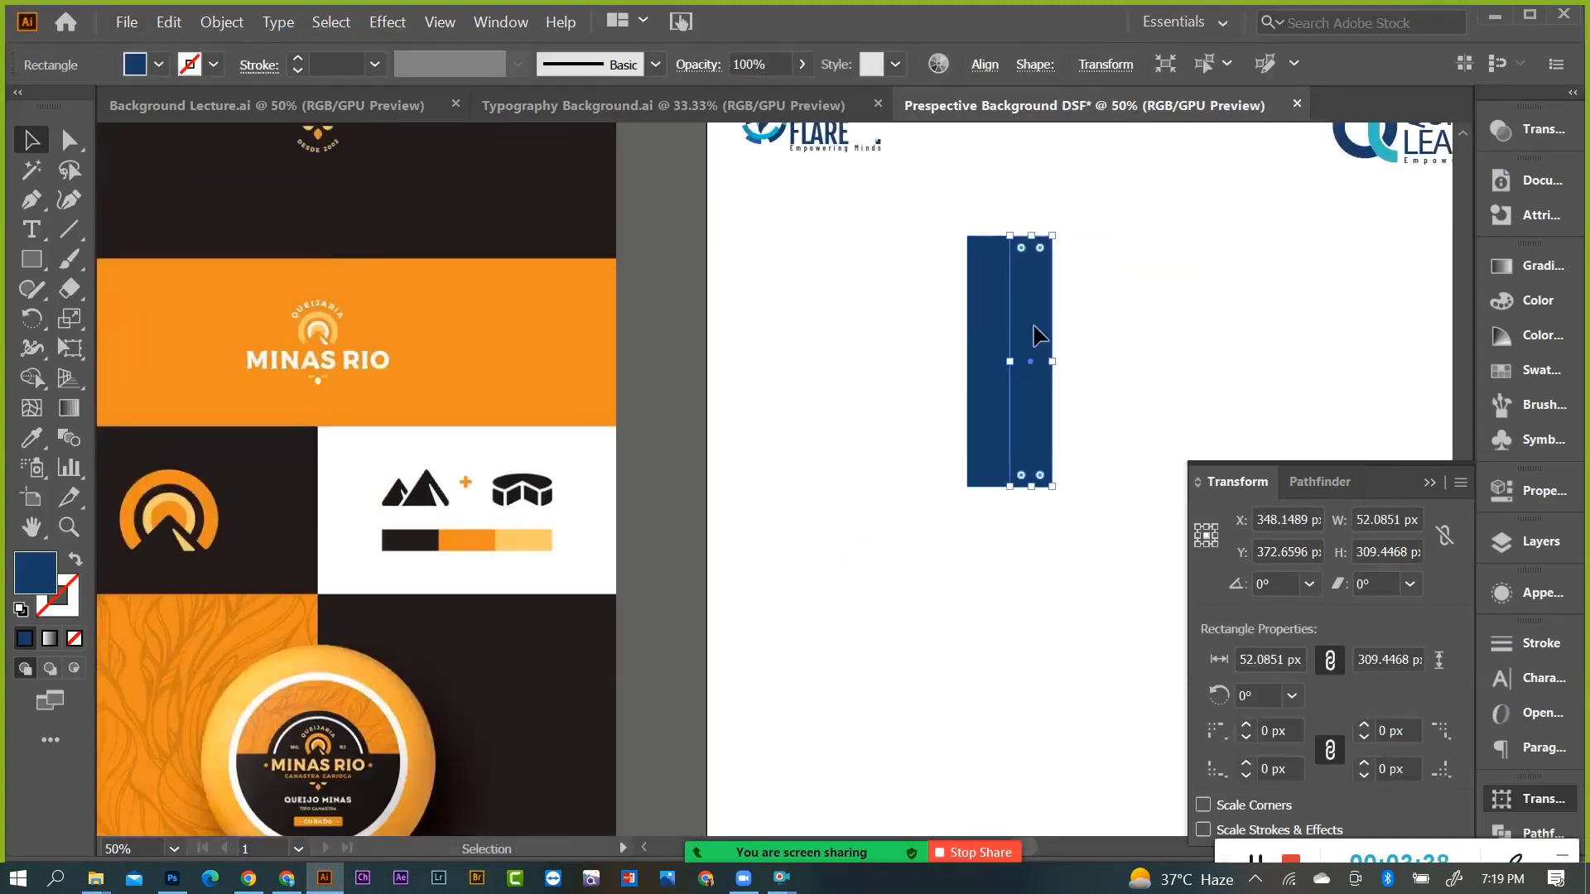
left_click(1106, 345)
Recolour the left bar with the MINAS RIO image's orange.
left_click(991, 263)
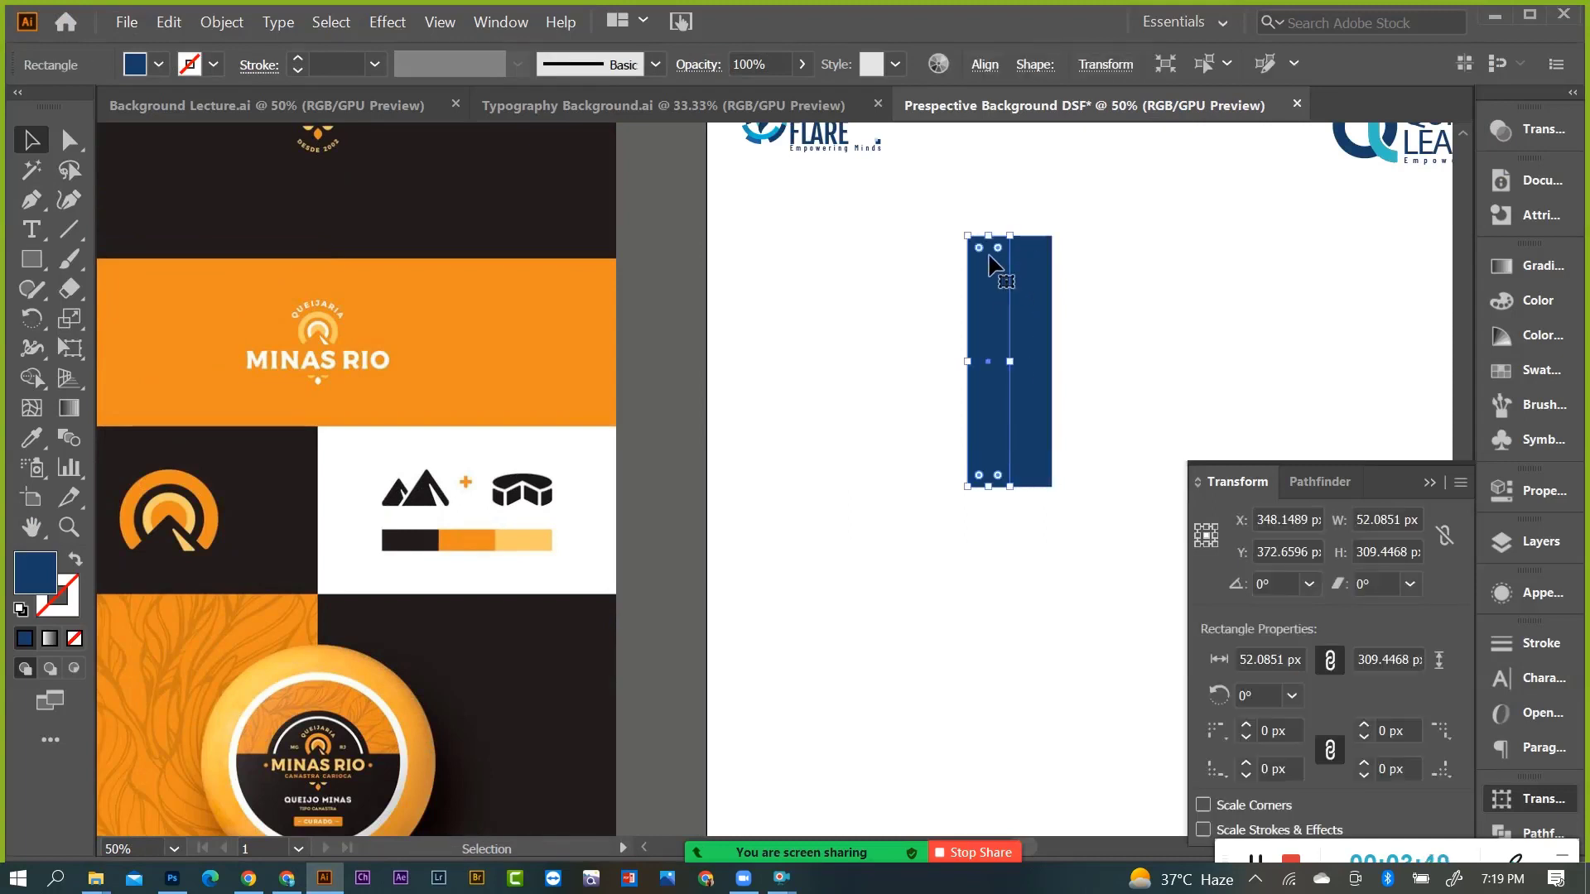
key("i")
left_click(490, 381)
left_click(32, 140)
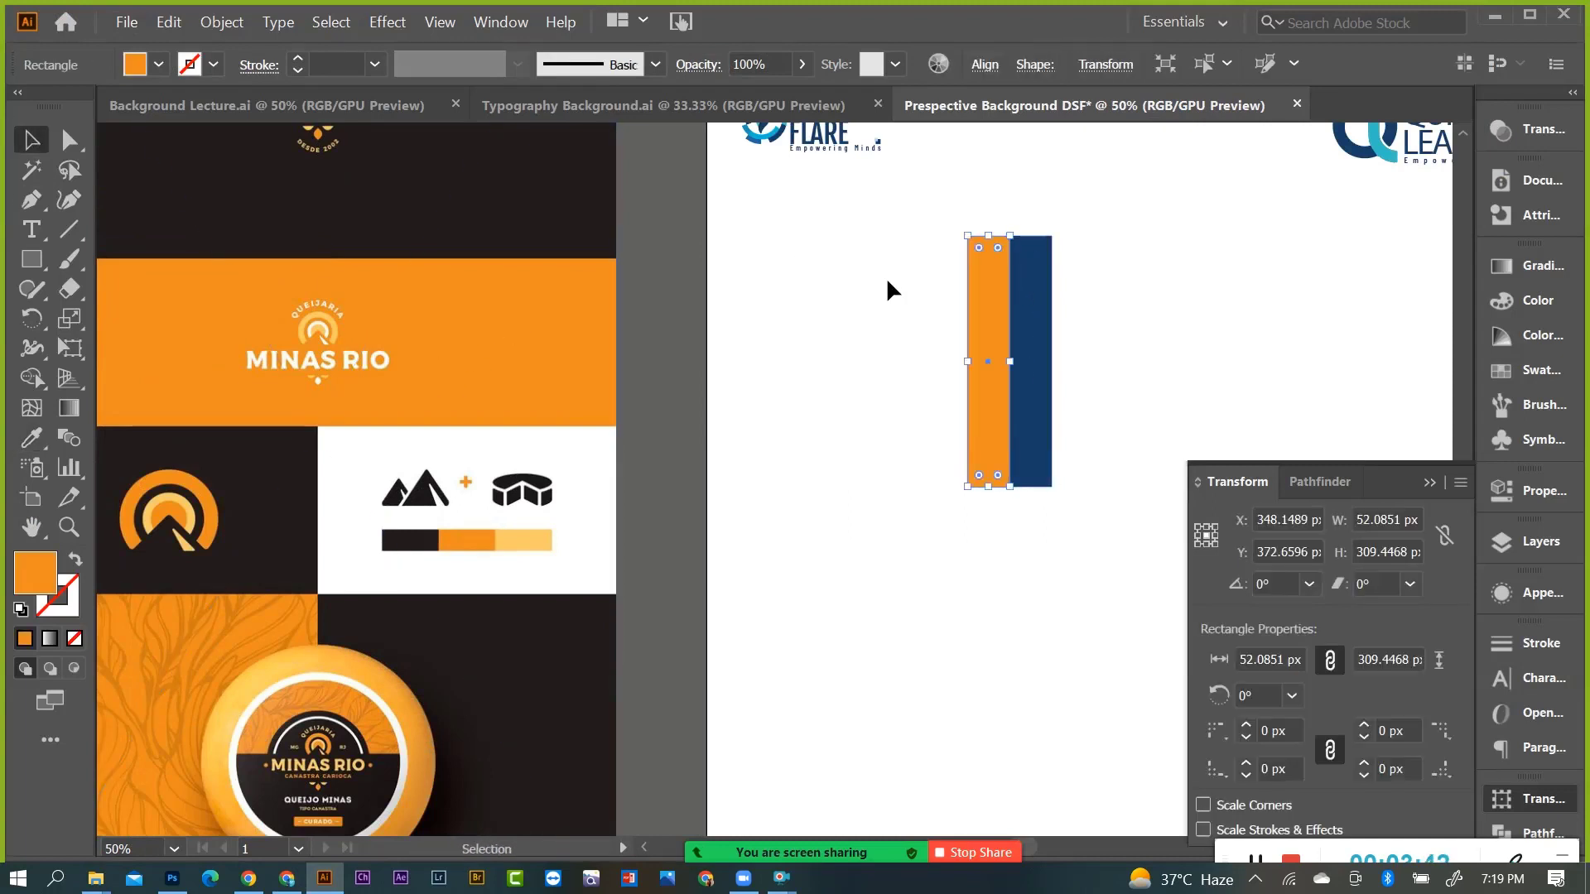
left_click(1060, 294)
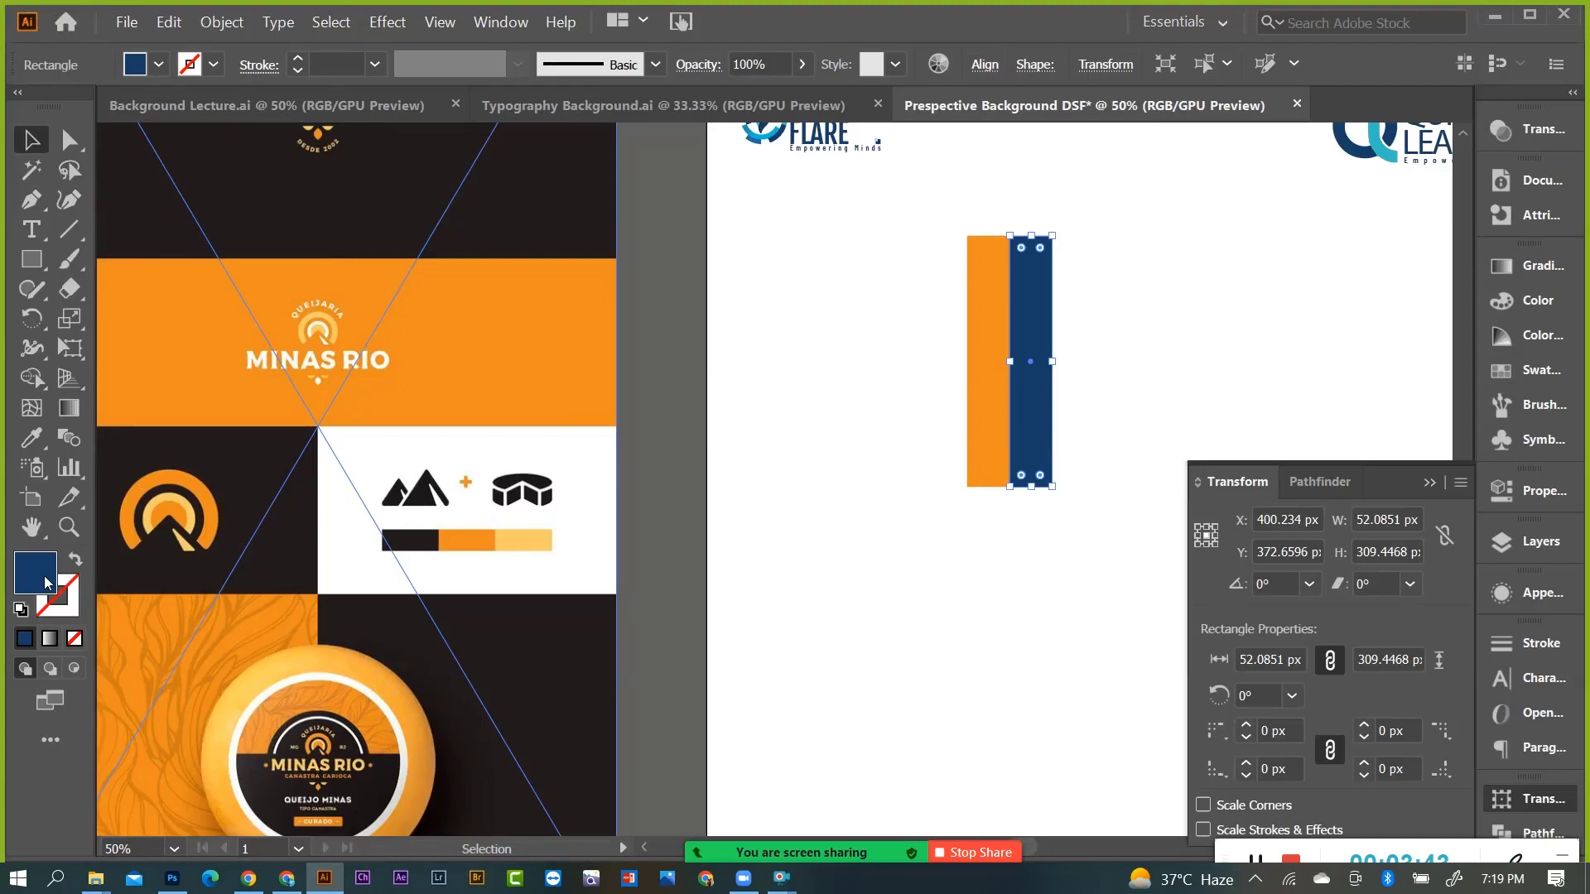
Give the right bar a darker brownish orange fill in the Color Picker.
double_click(46, 582)
left_click_drag(1055, 205, 1473, 318)
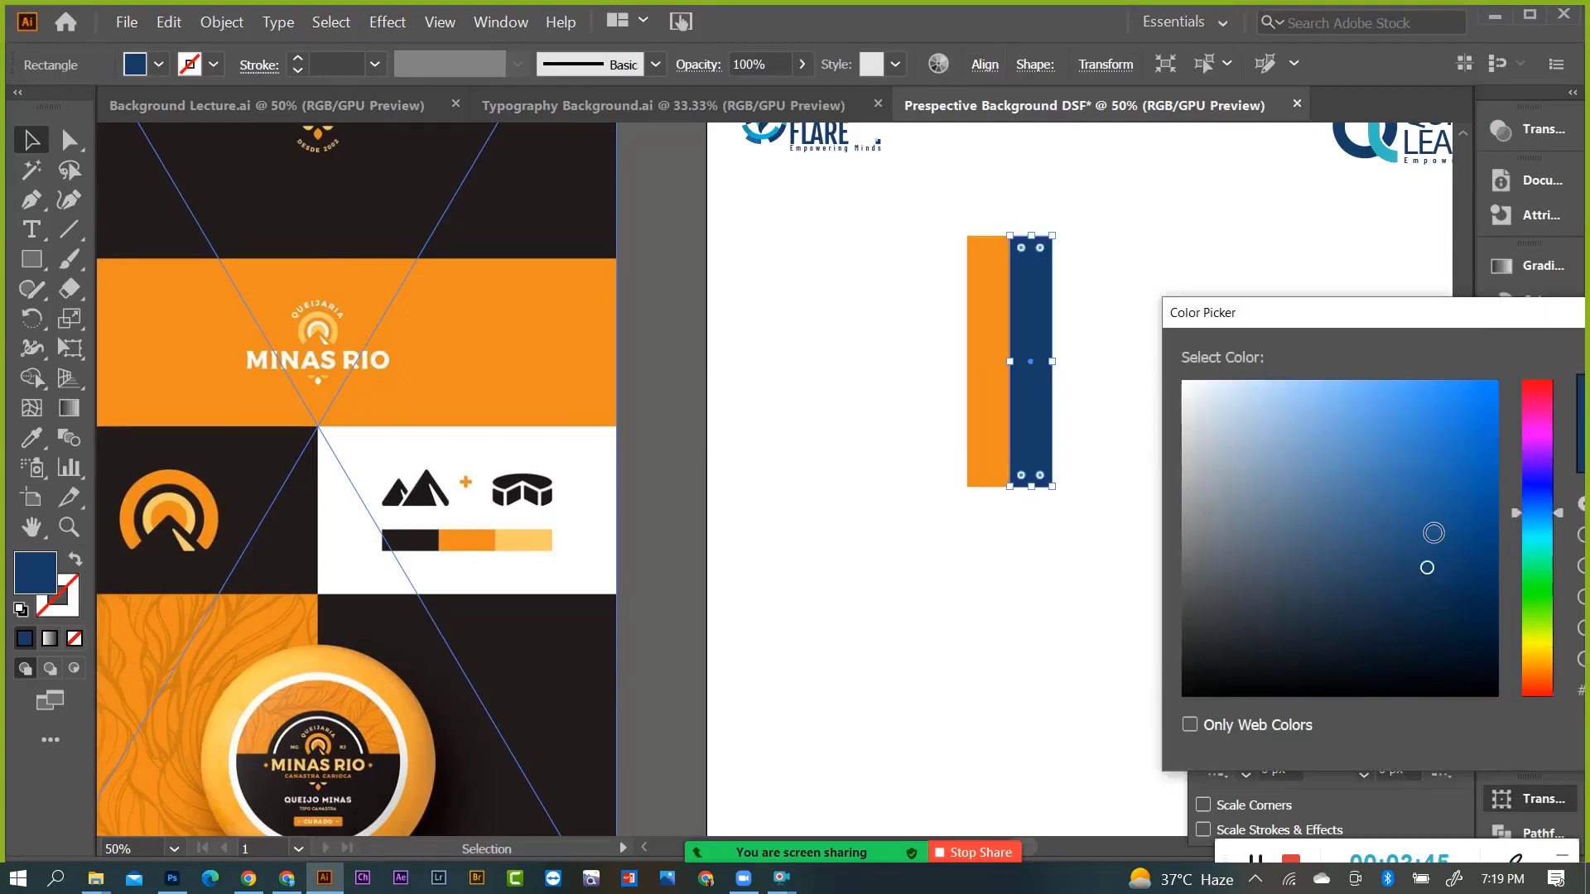
left_click_drag(1544, 649, 1547, 668)
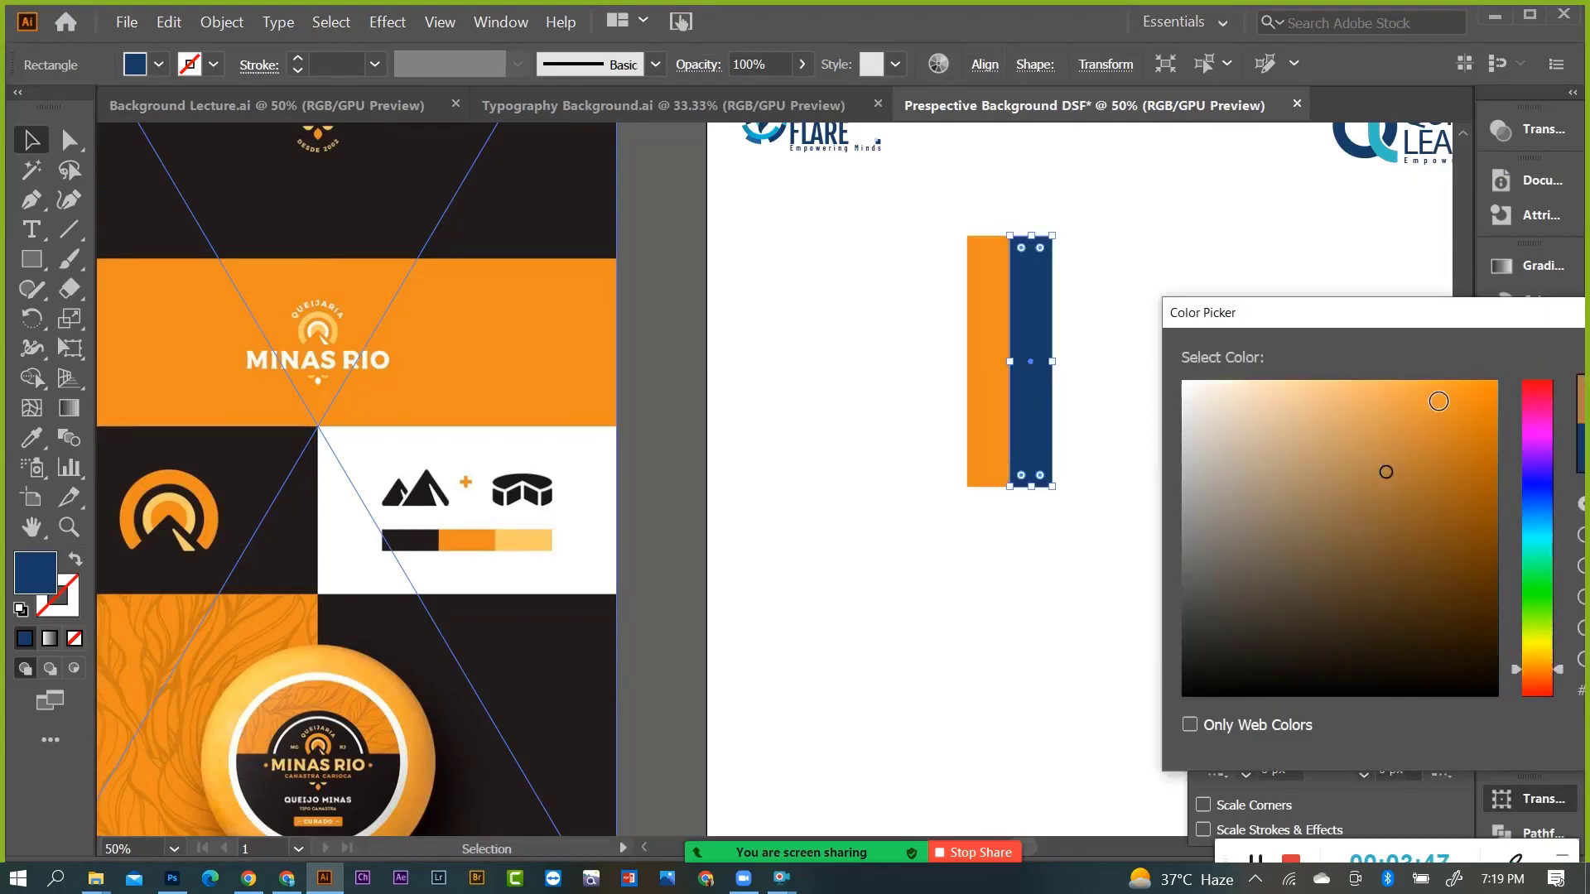
left_click_drag(1471, 320, 1230, 335)
left_click(1532, 409)
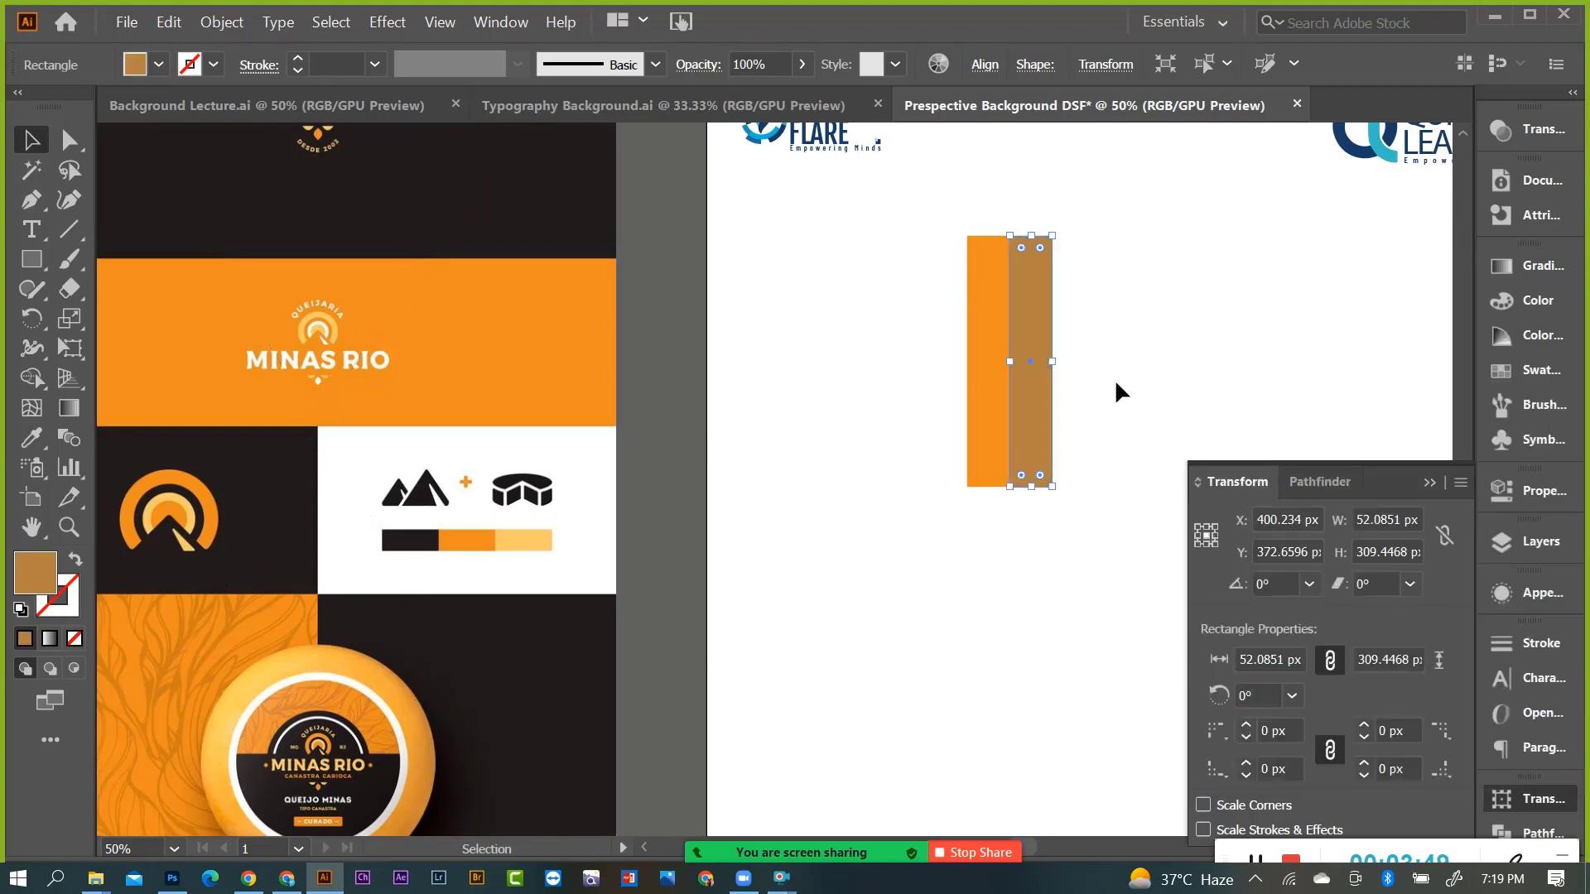
Sample the reference orange, then lower saturation to about 34% for pale peach edc59d.
key("i")
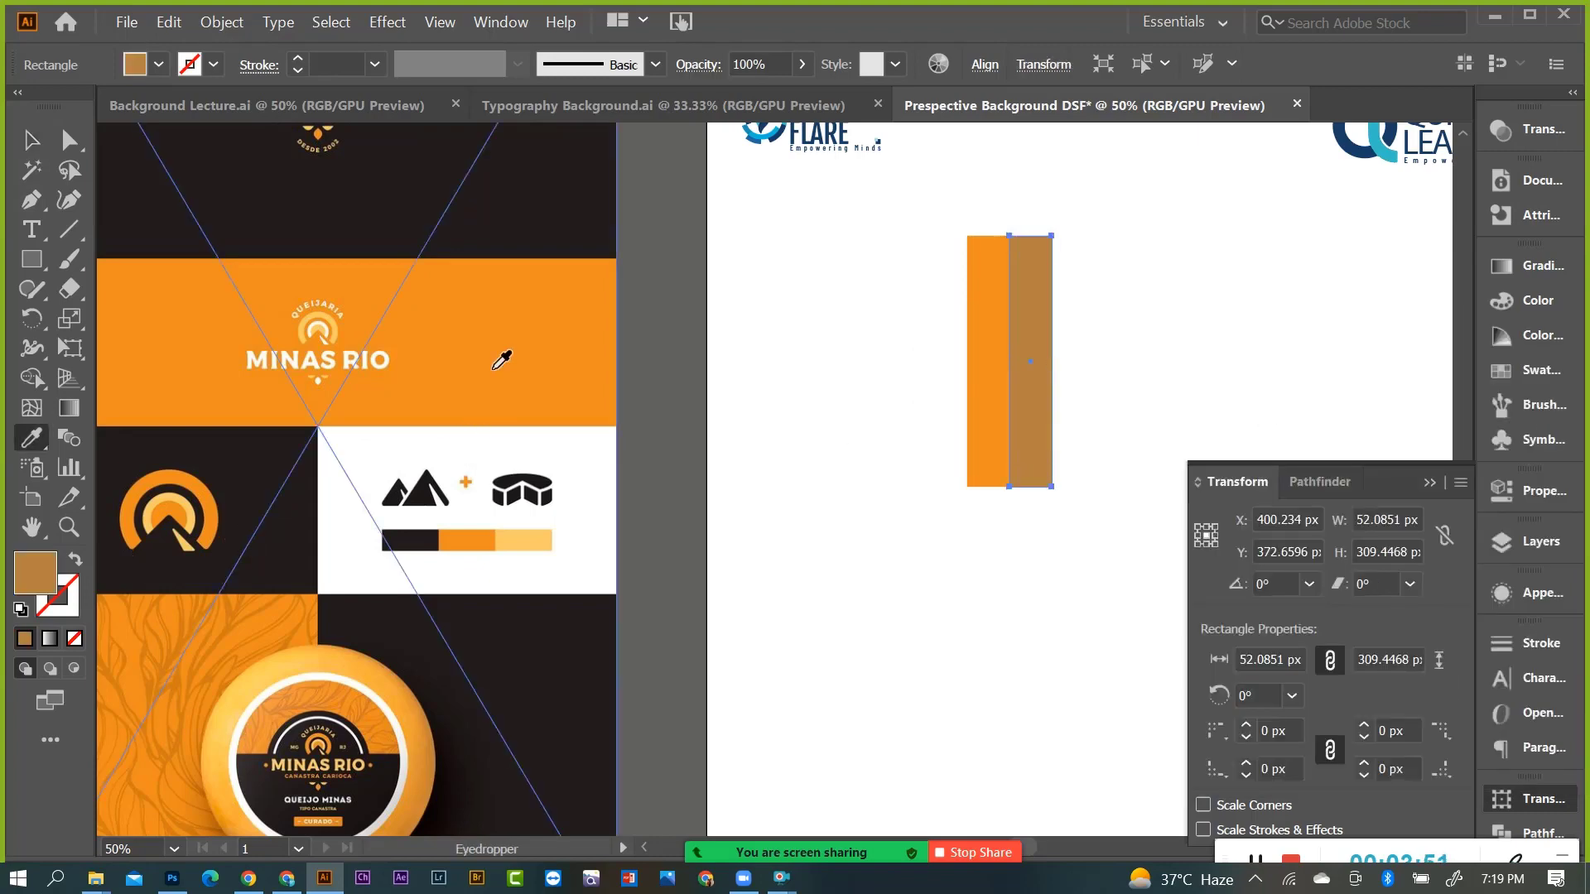
left_click(497, 373)
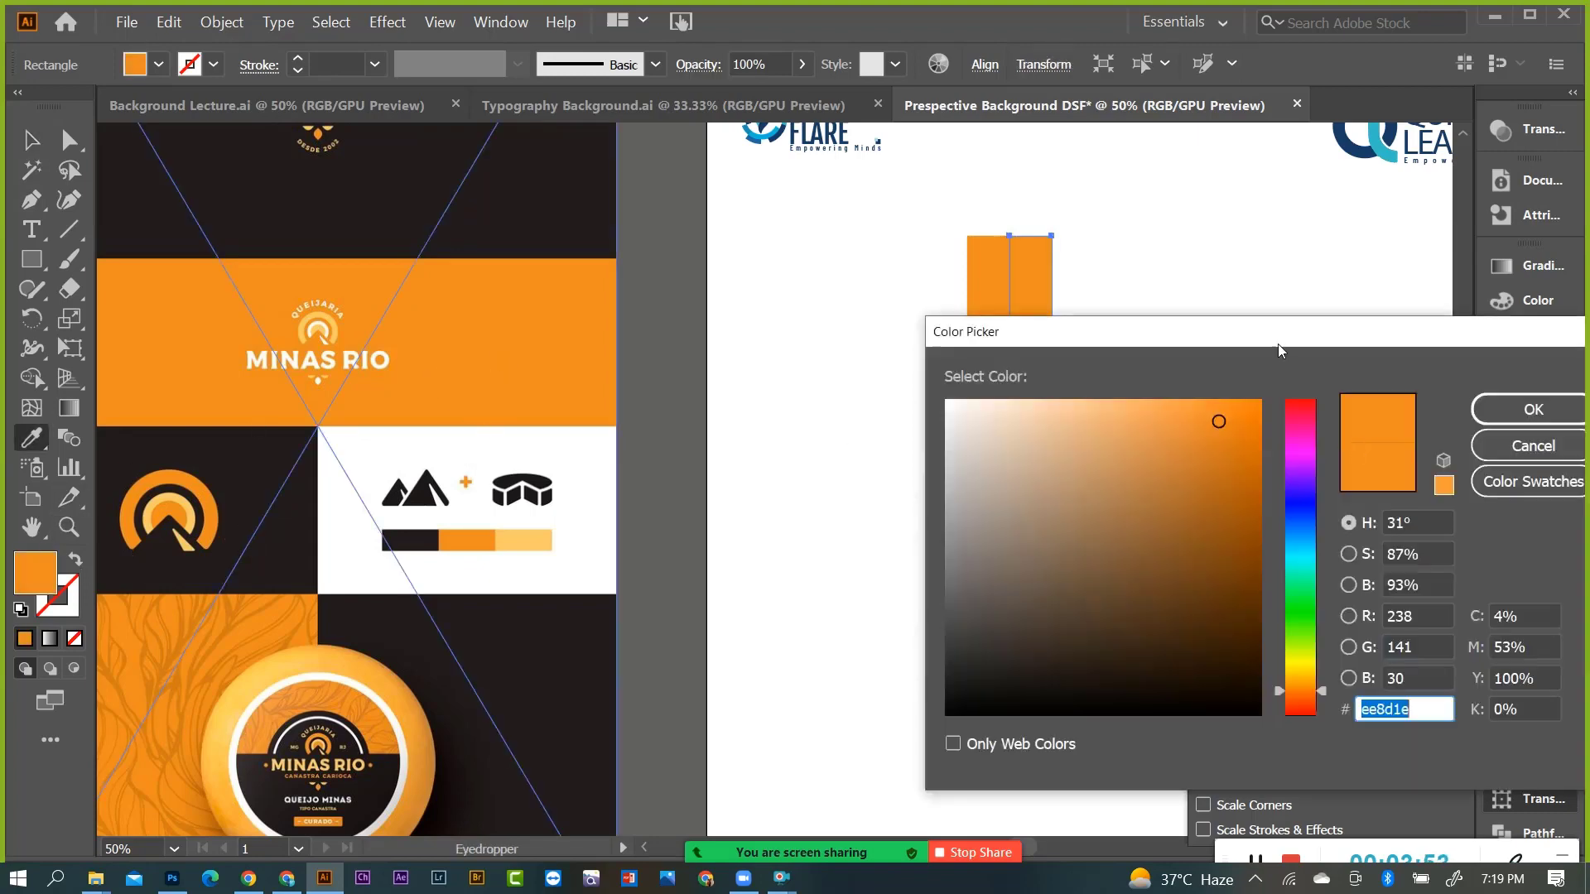
left_click_drag(1286, 326, 1226, 429)
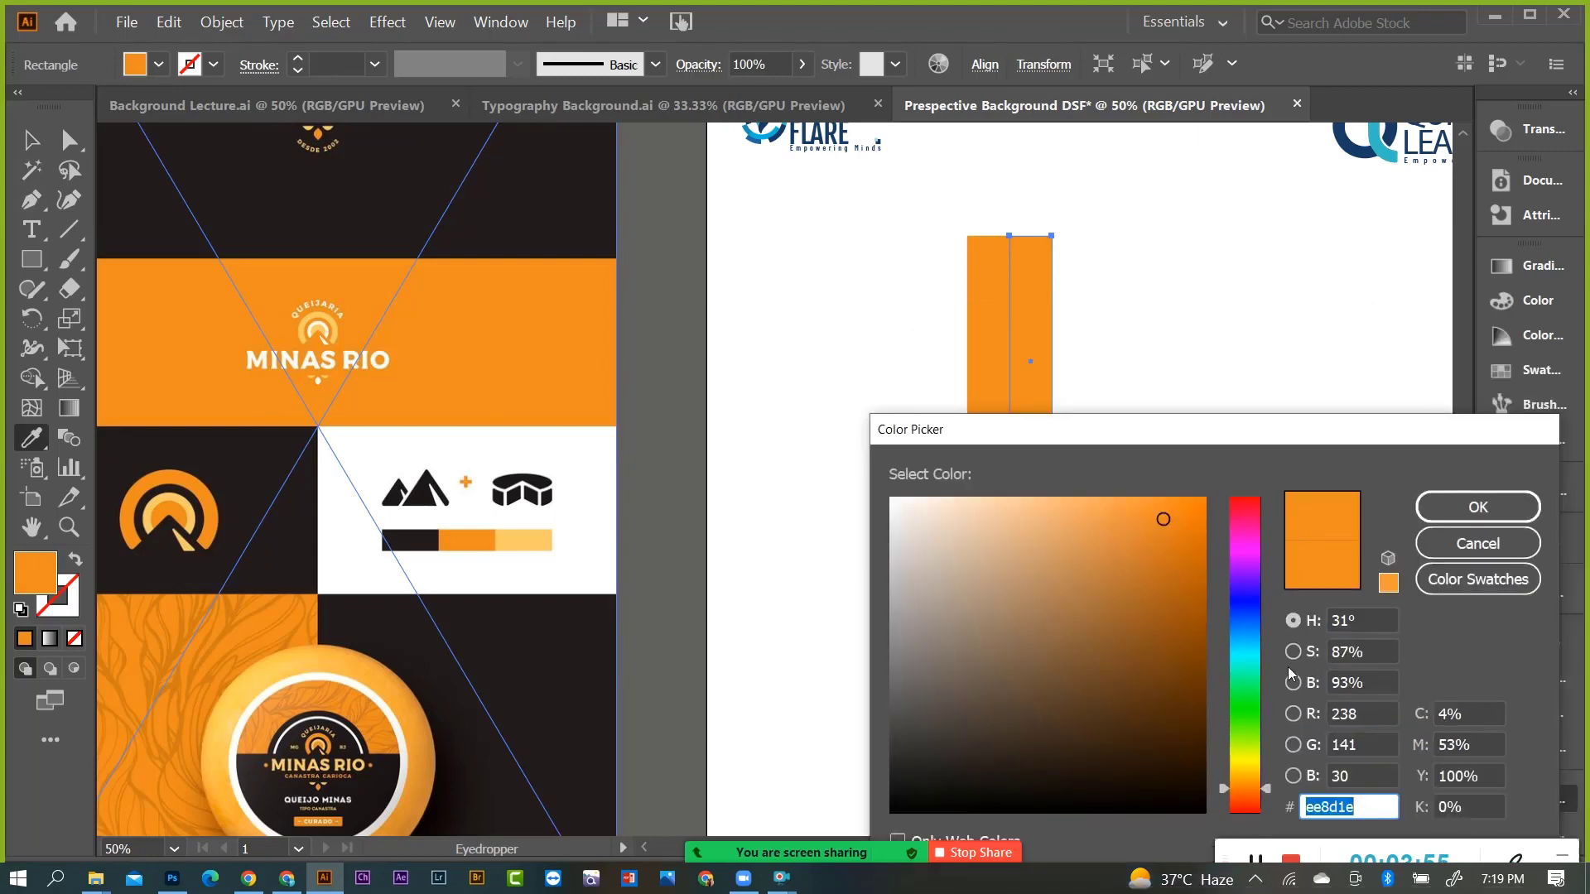
left_click(1293, 653)
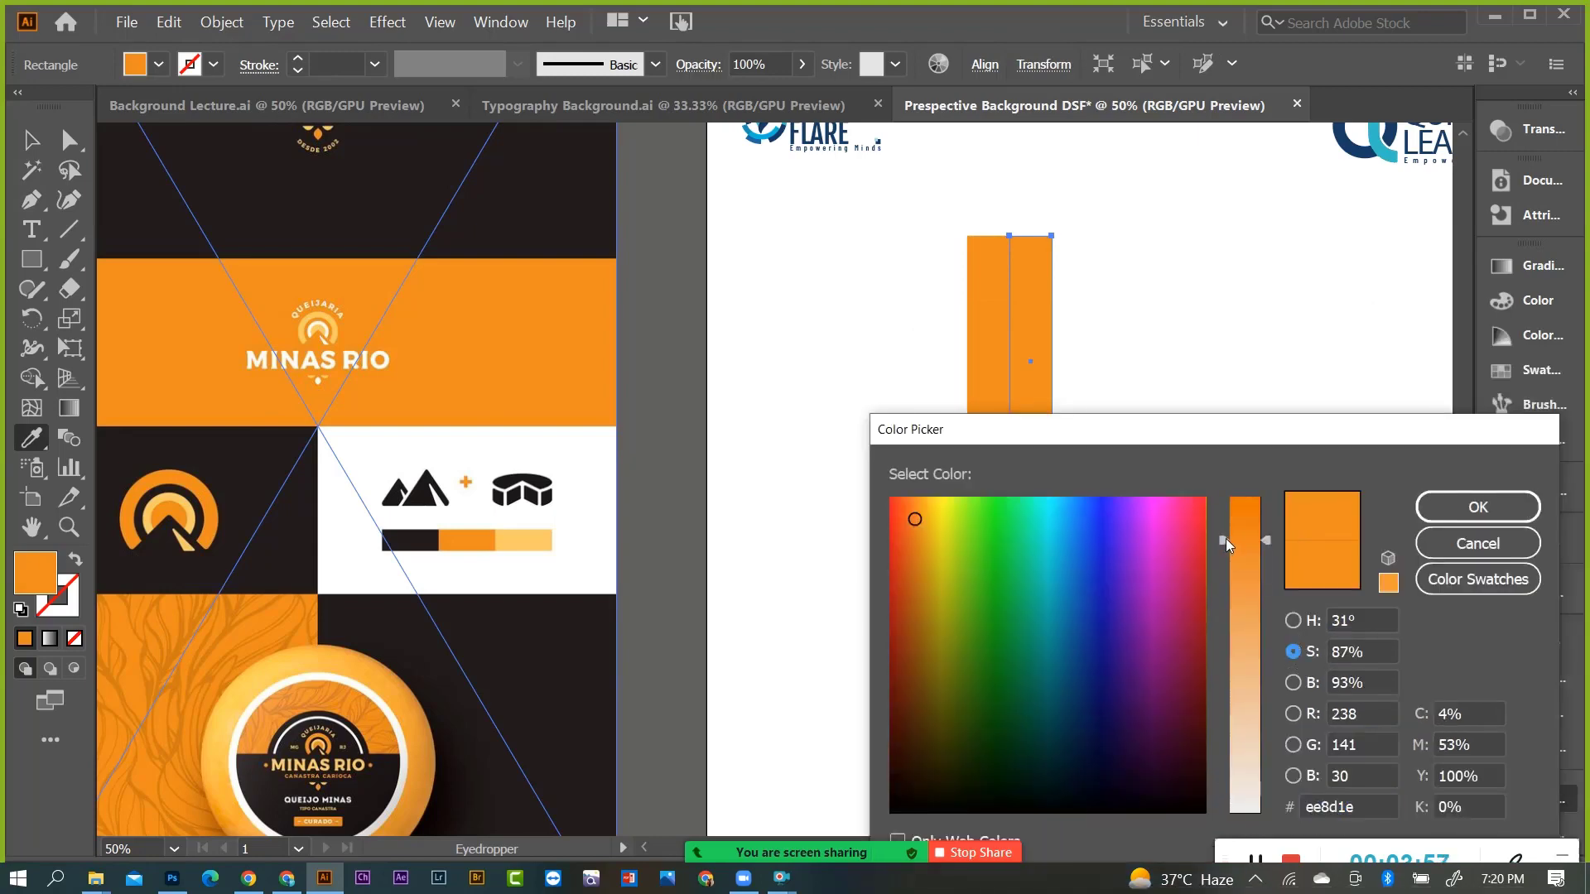
left_click_drag(1226, 540, 1241, 706)
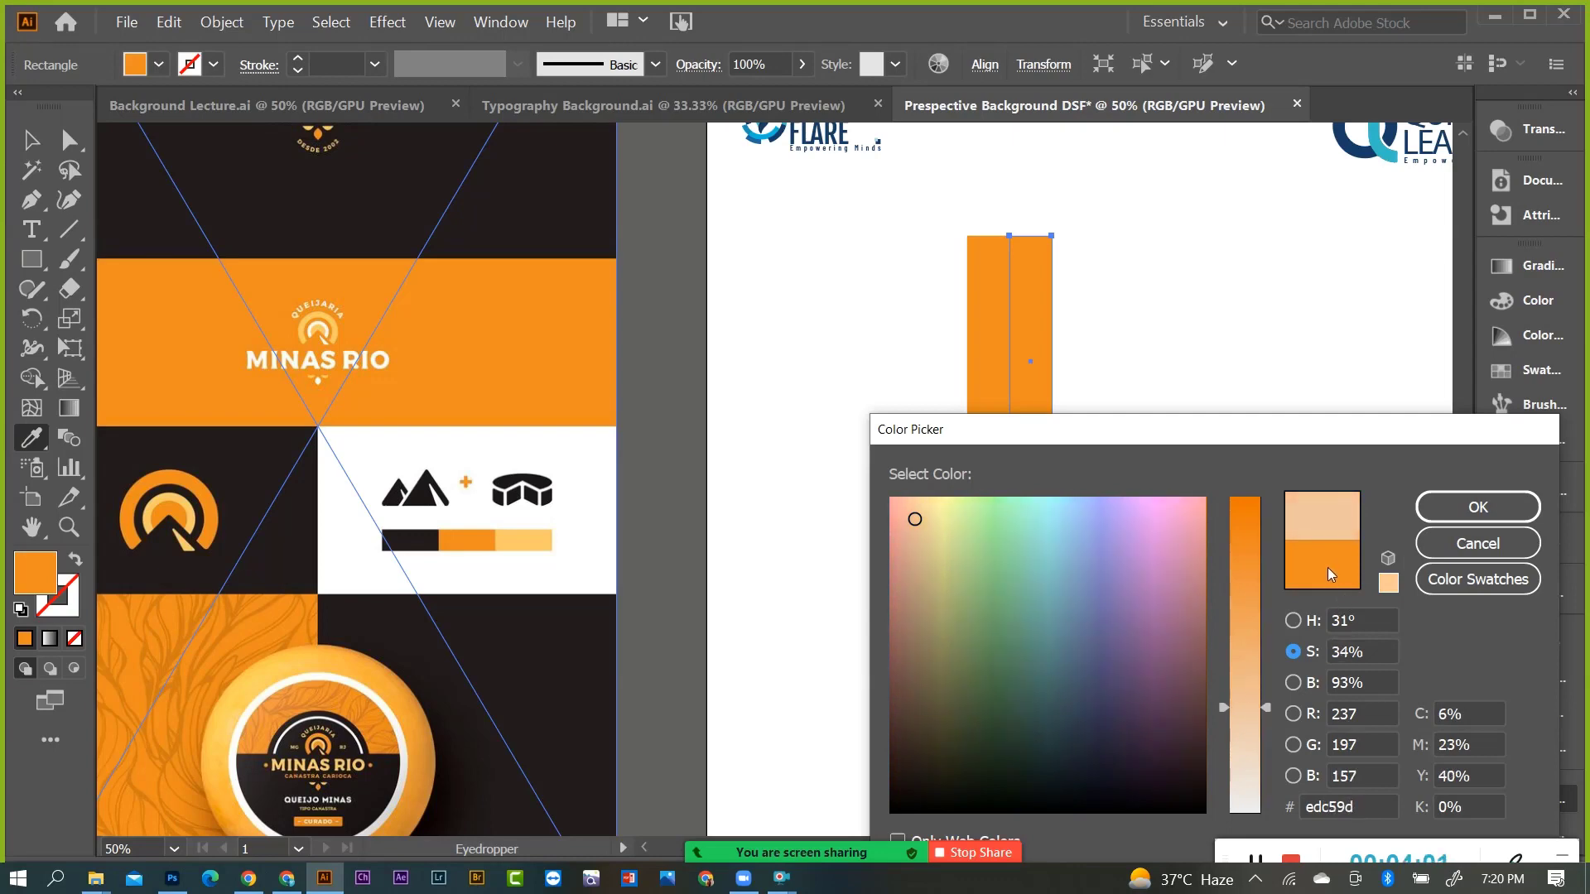
left_click(1464, 508)
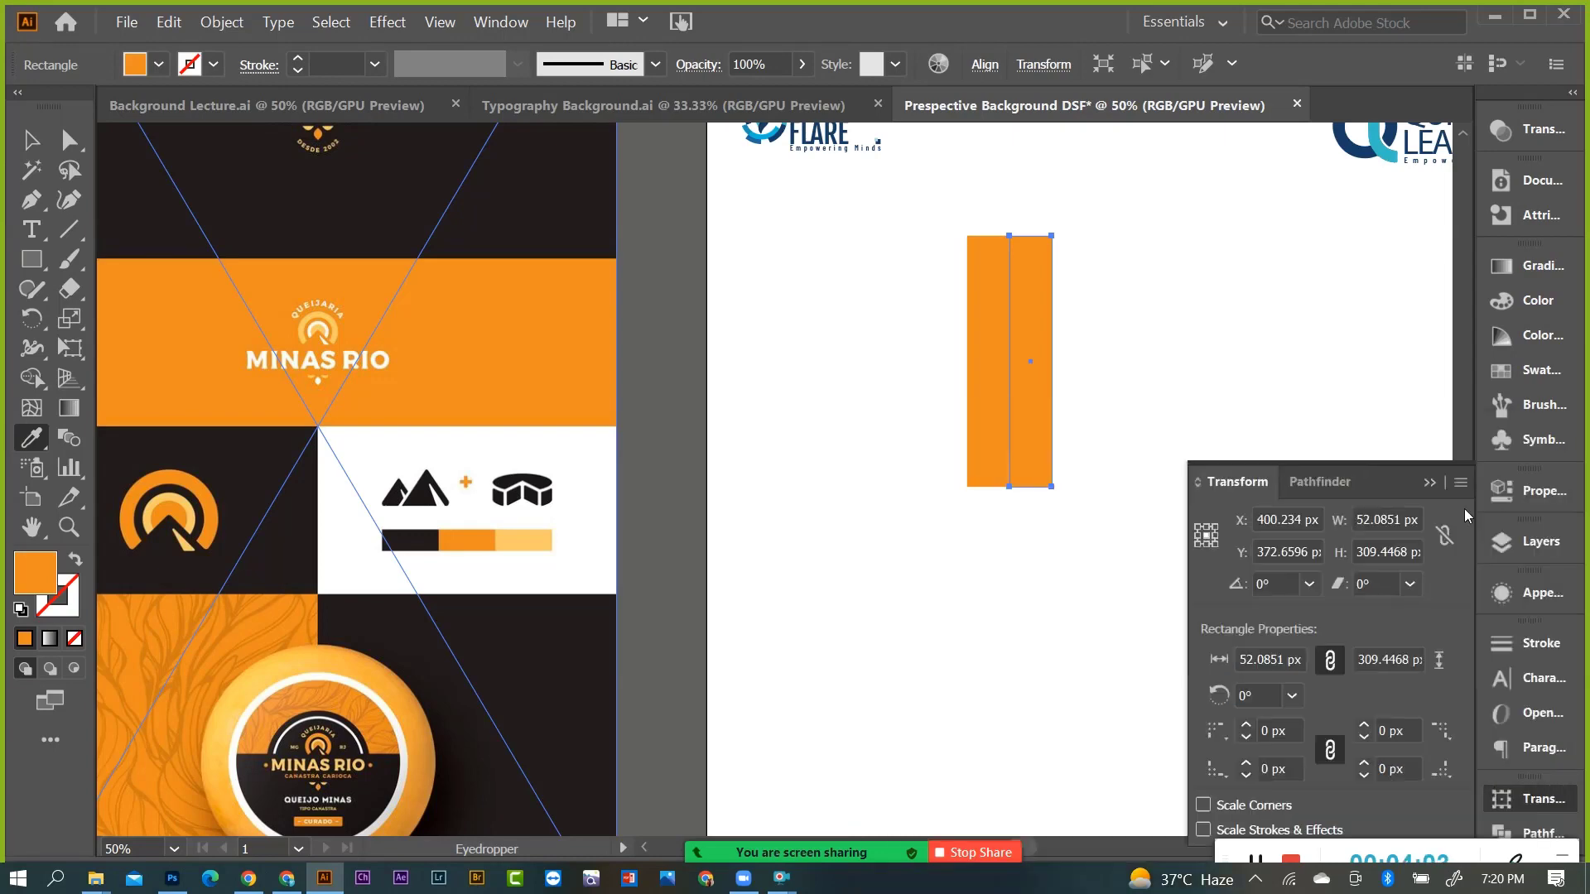
left_click(31, 141)
left_click(901, 372)
scroll(1106, 458, "up", 2)
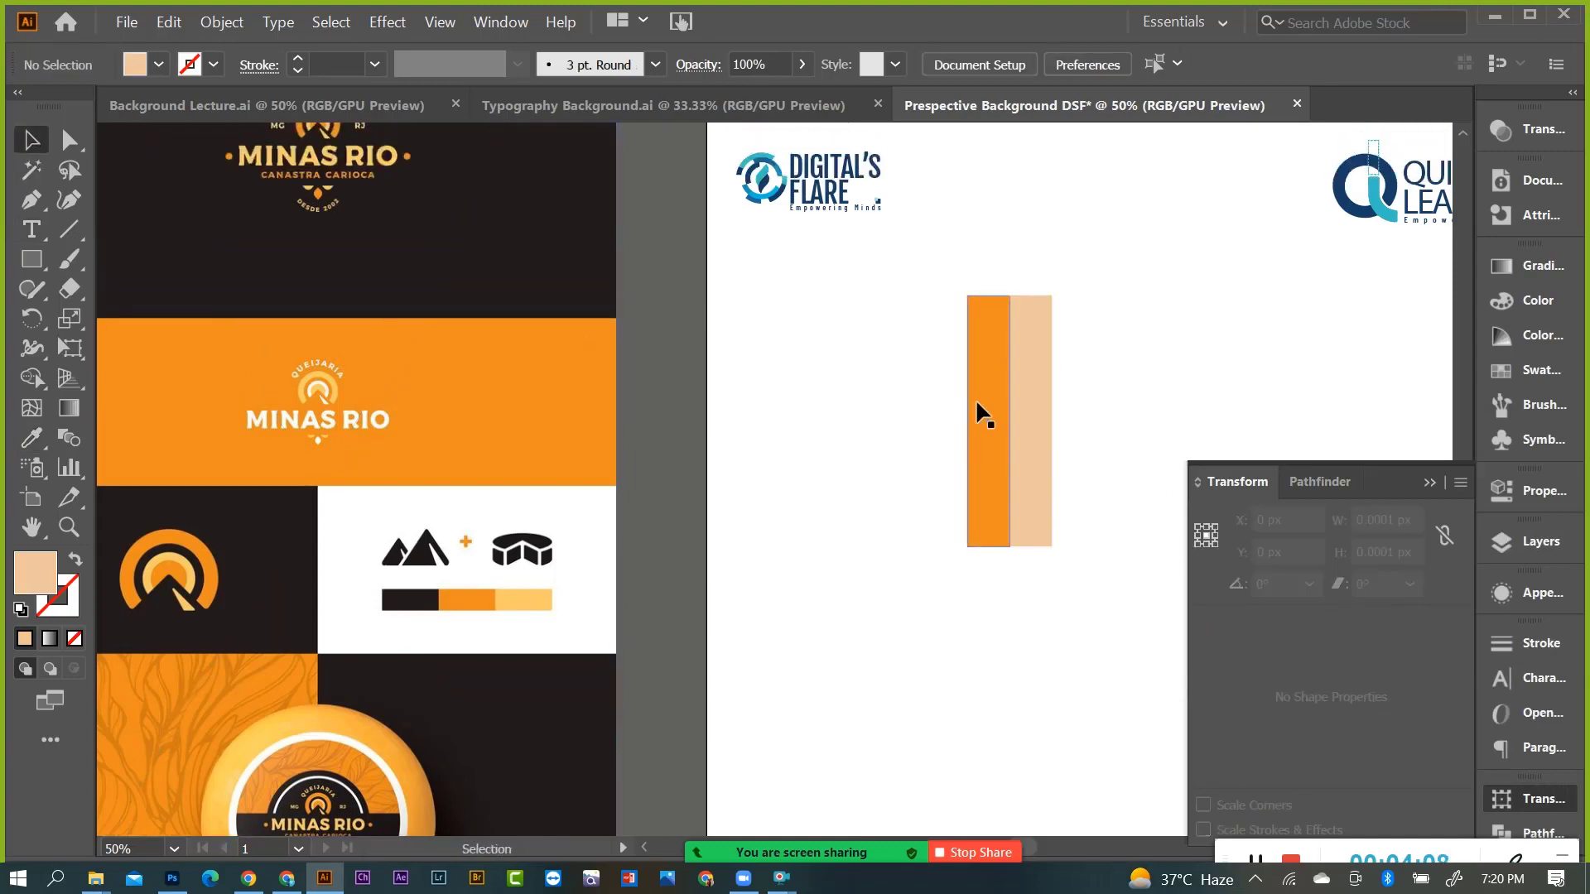
Fill the right bar with the reference artwork's near-black dark brown.
left_click(1027, 391)
key("i")
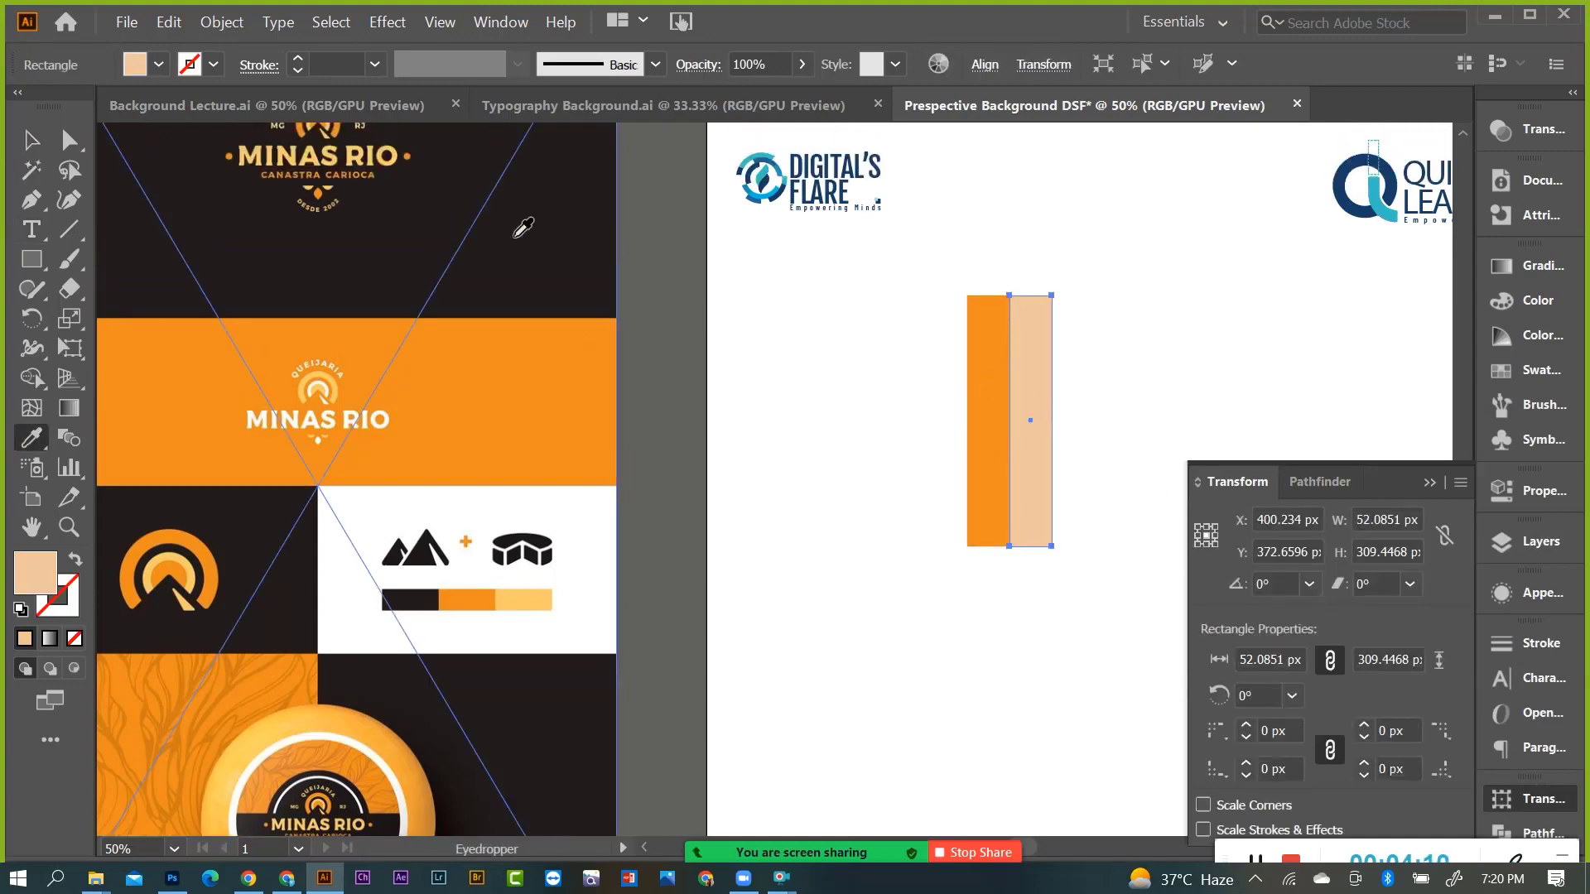
left_click(536, 284)
left_click(31, 141)
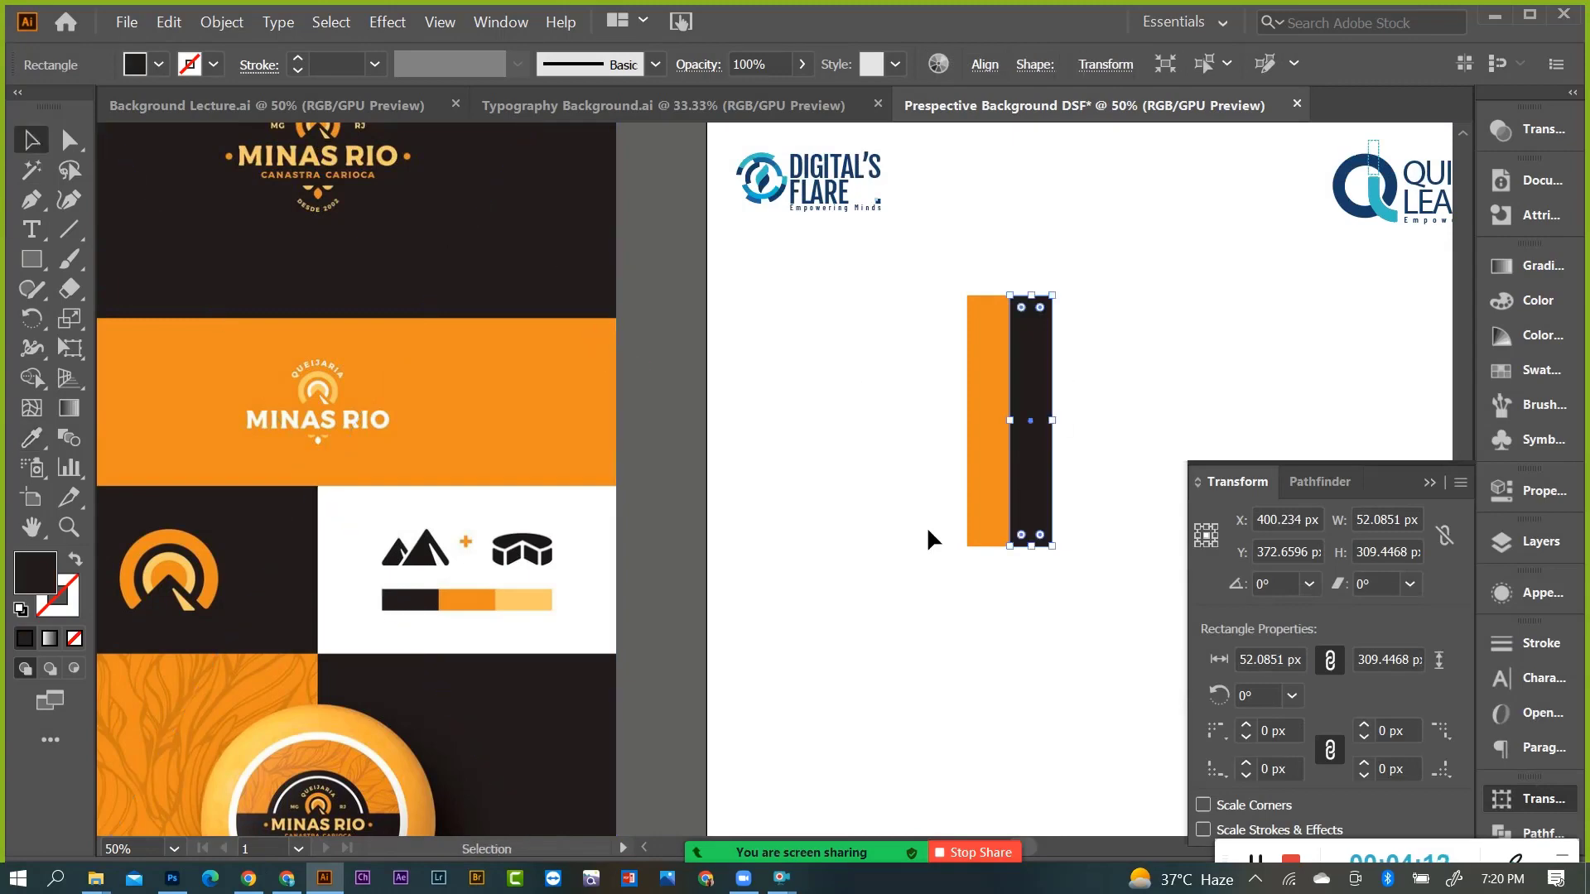
left_click(926, 525)
scroll(594, 440, "down", 1, "alt")
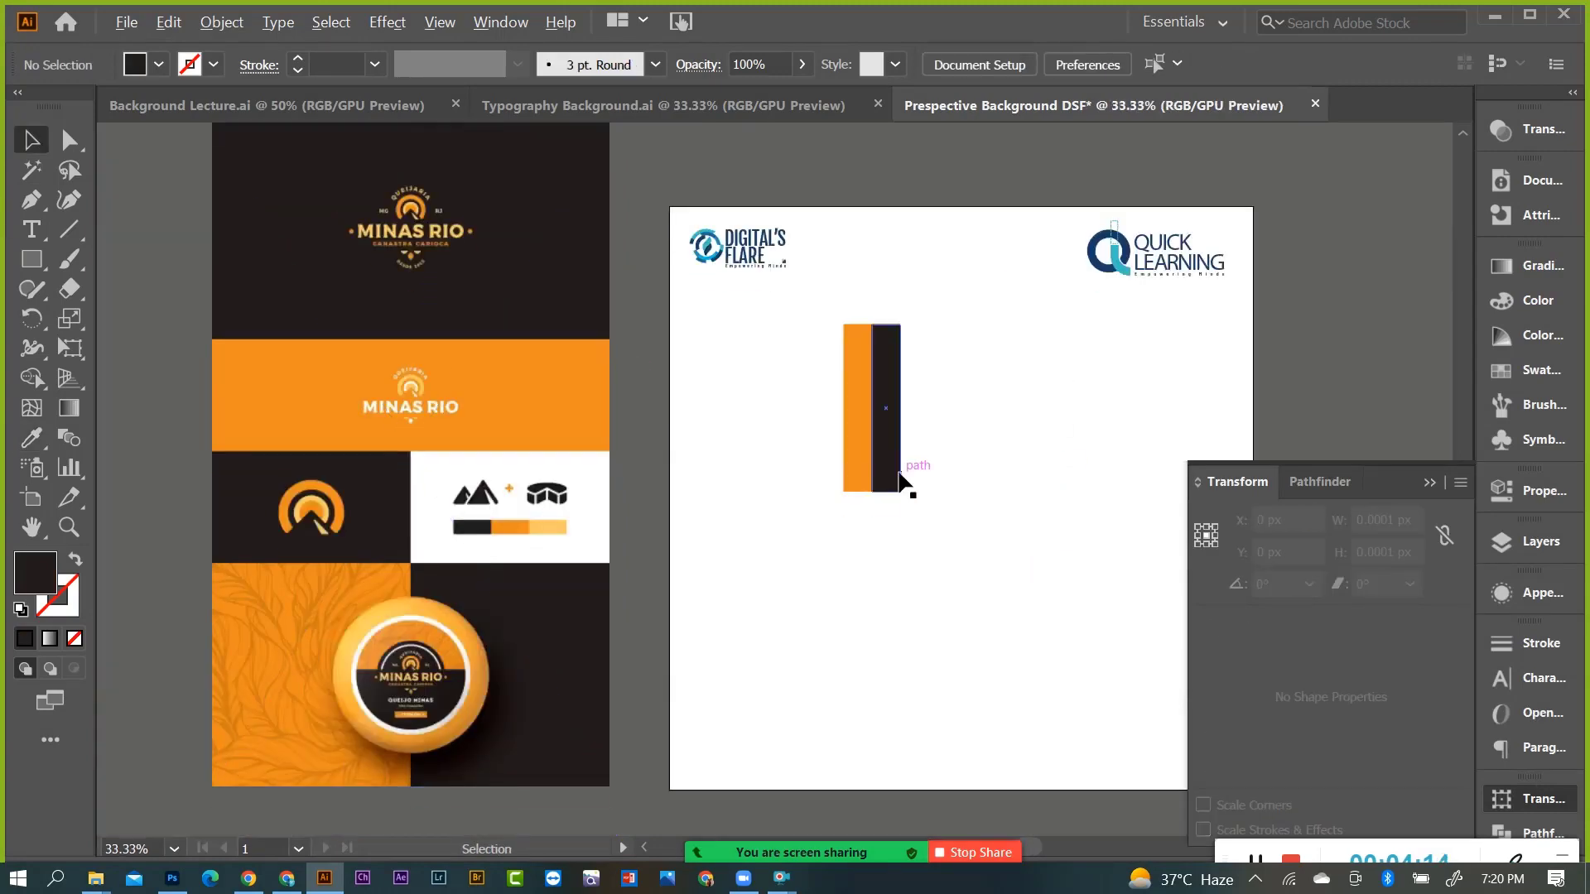
scroll(901, 480, "up", 1, "alt")
Try the logo's navy blue on the right bar, then undo back to near-black.
left_click(911, 499)
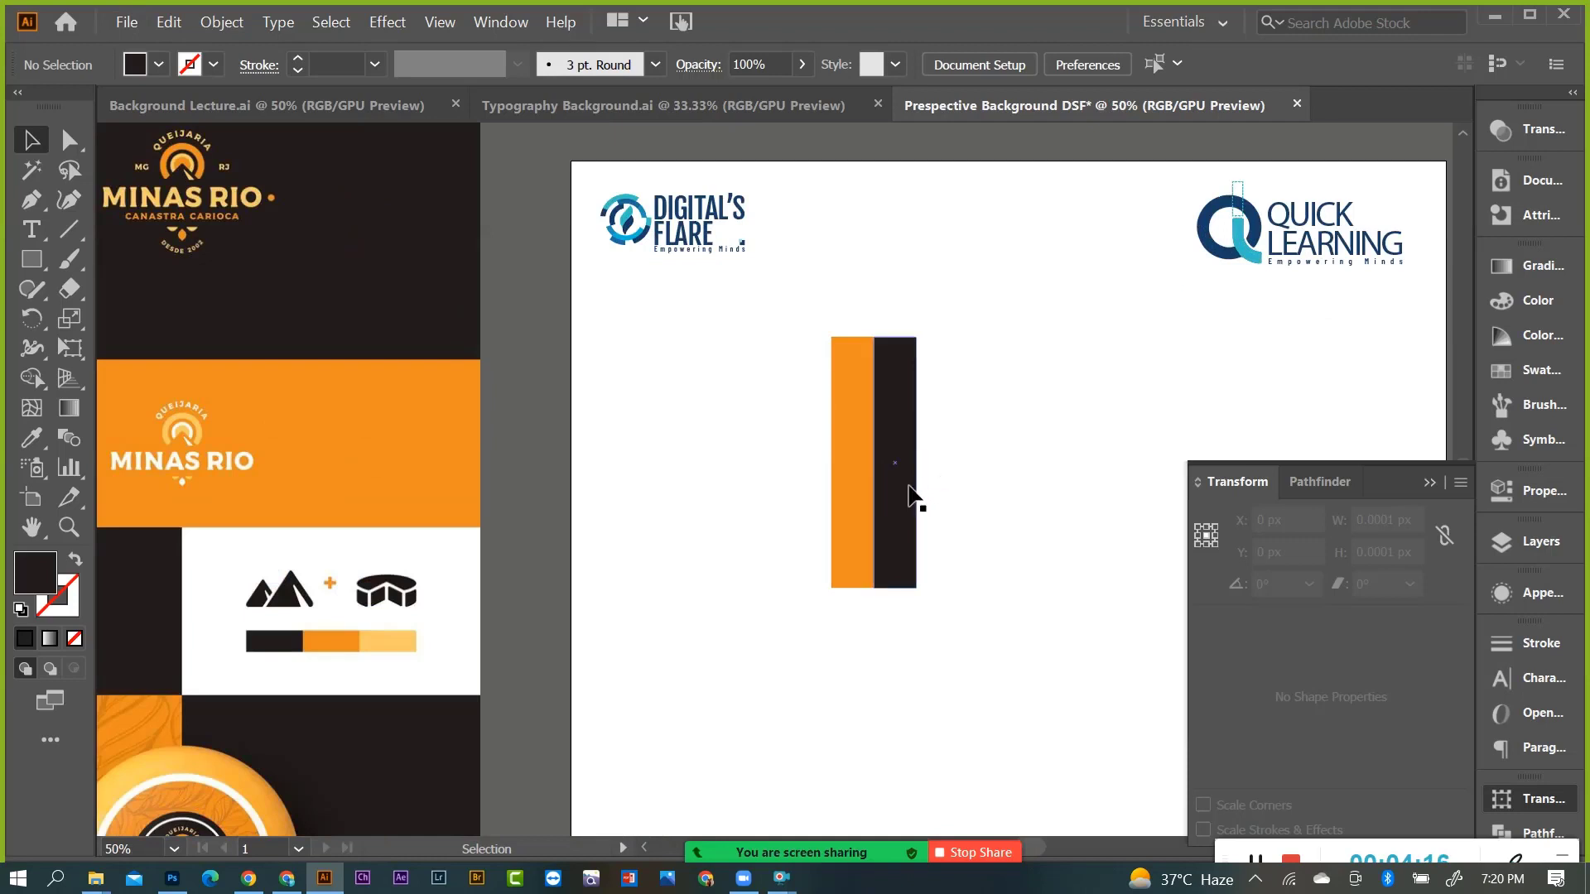
key("i")
left_click(1216, 209)
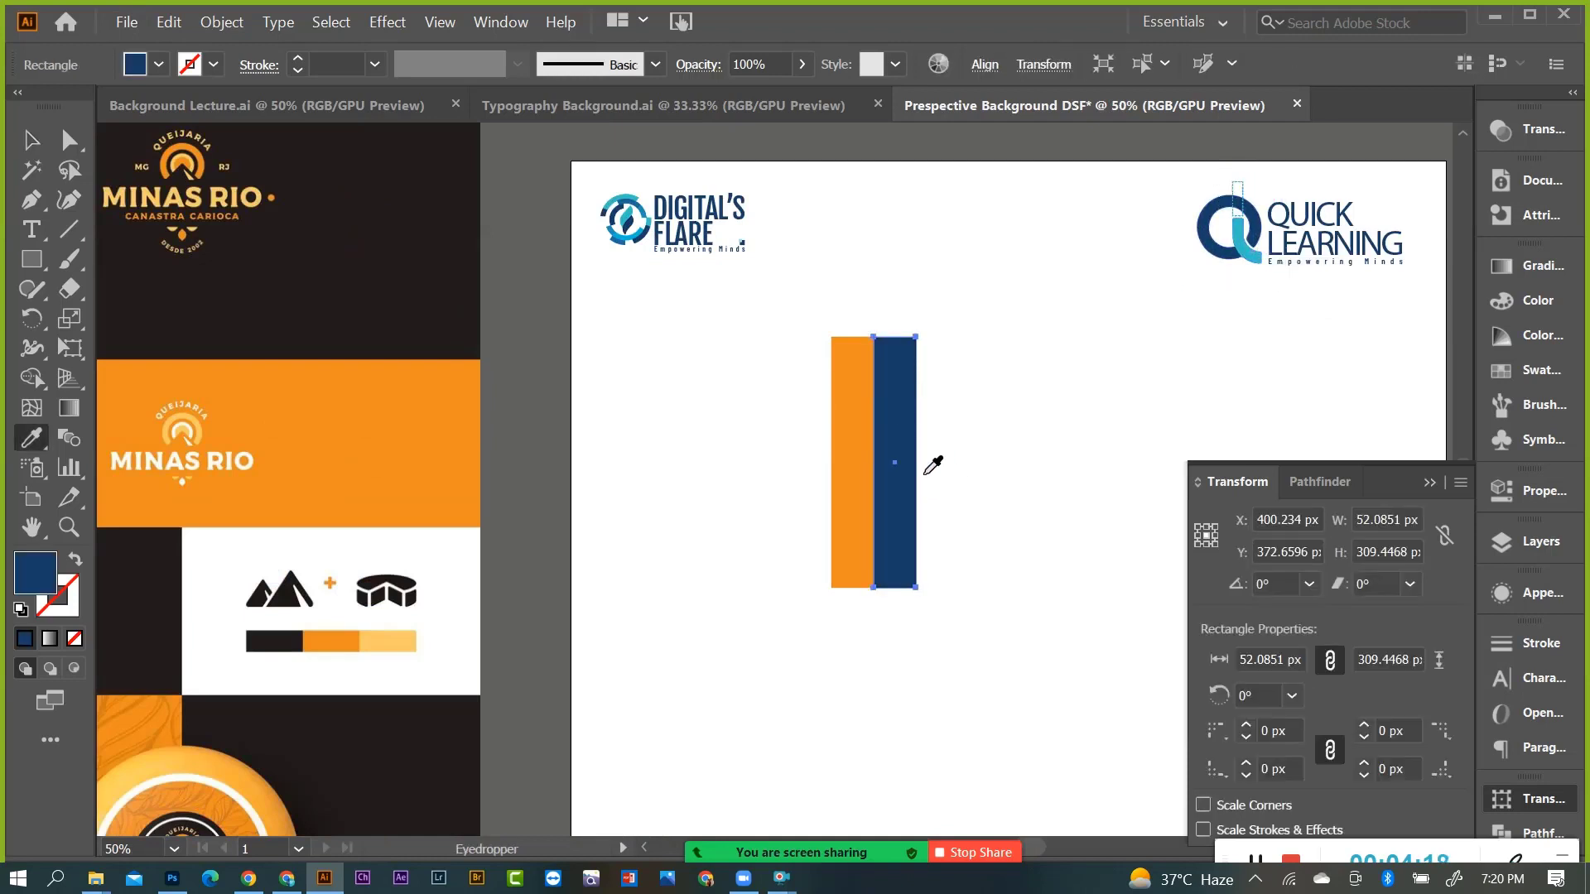
left_click(31, 141)
left_click(770, 348)
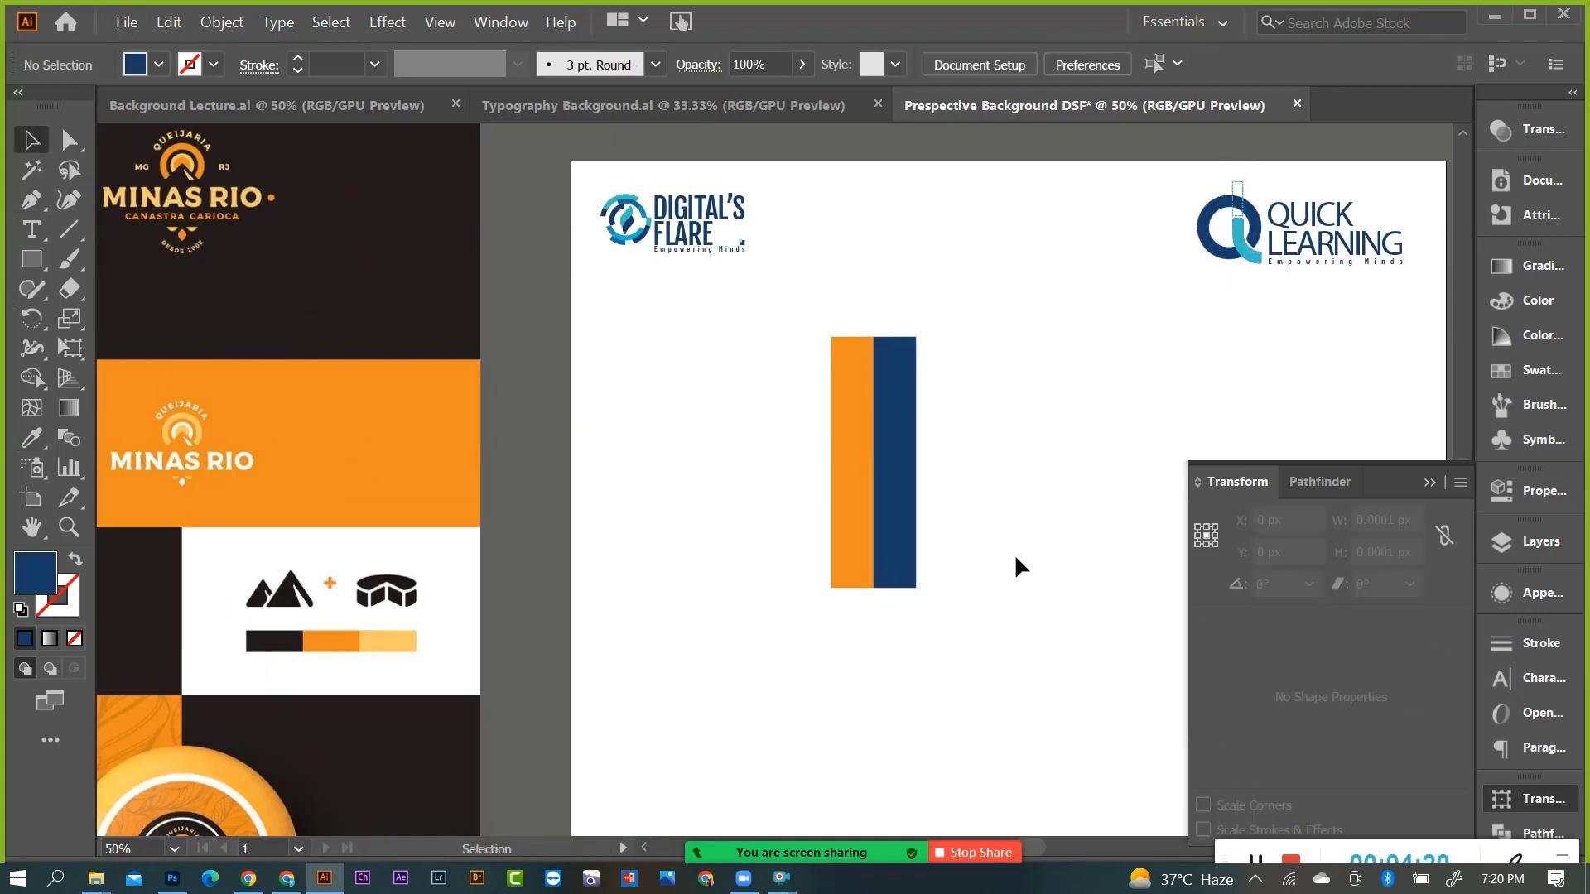
key("ctrl+z")
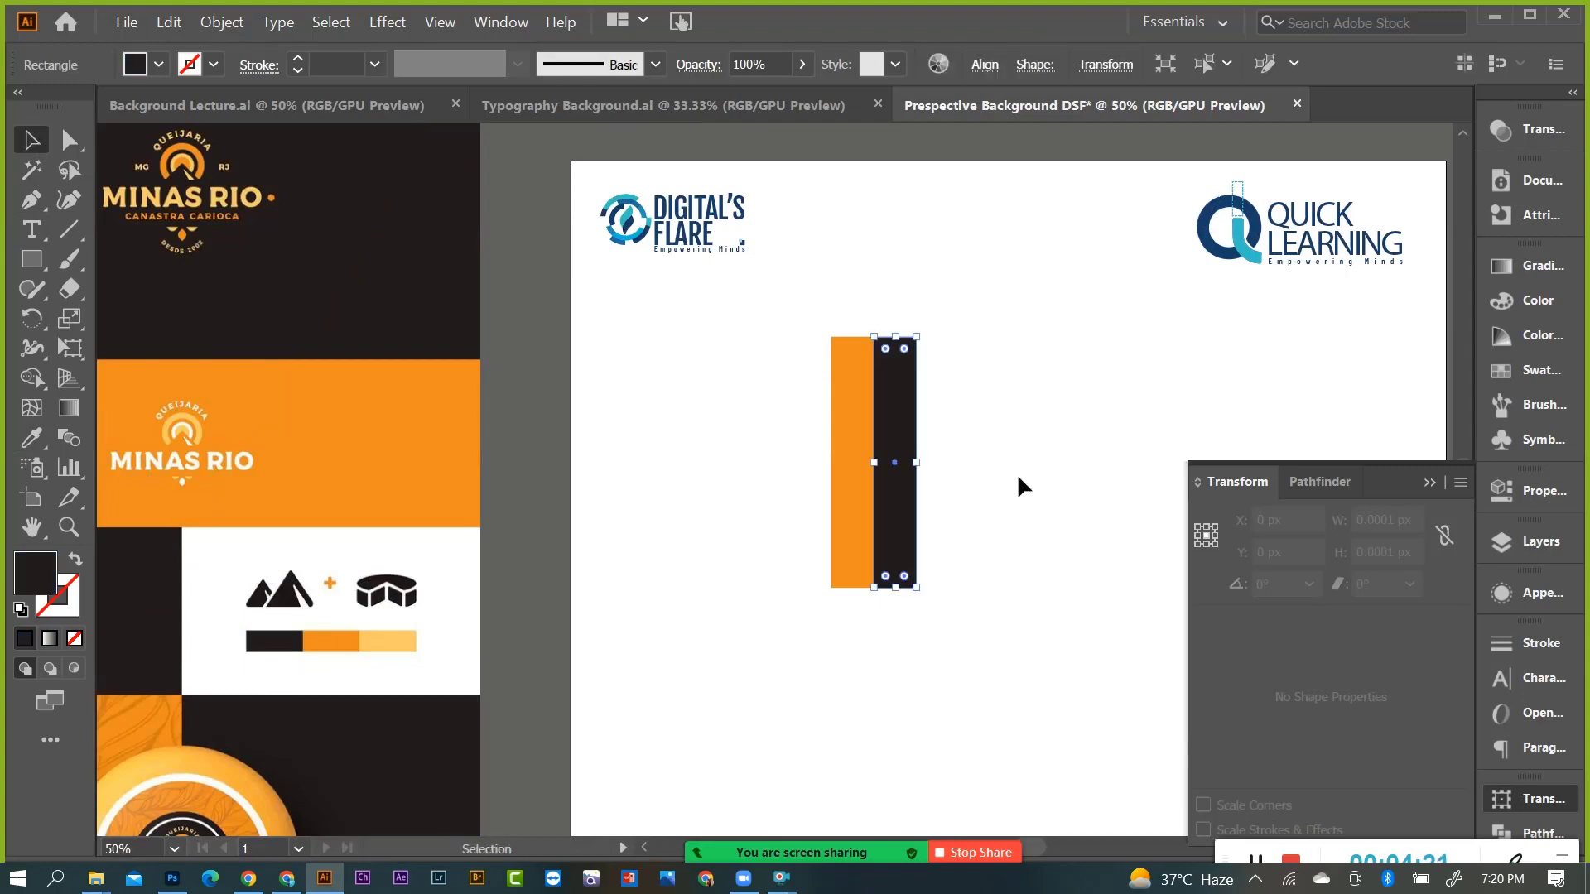
left_click(1017, 476)
Delete the Minas Rio reference image from the canvas.
scroll(497, 401, "down", 2, "alt")
left_click(498, 406)
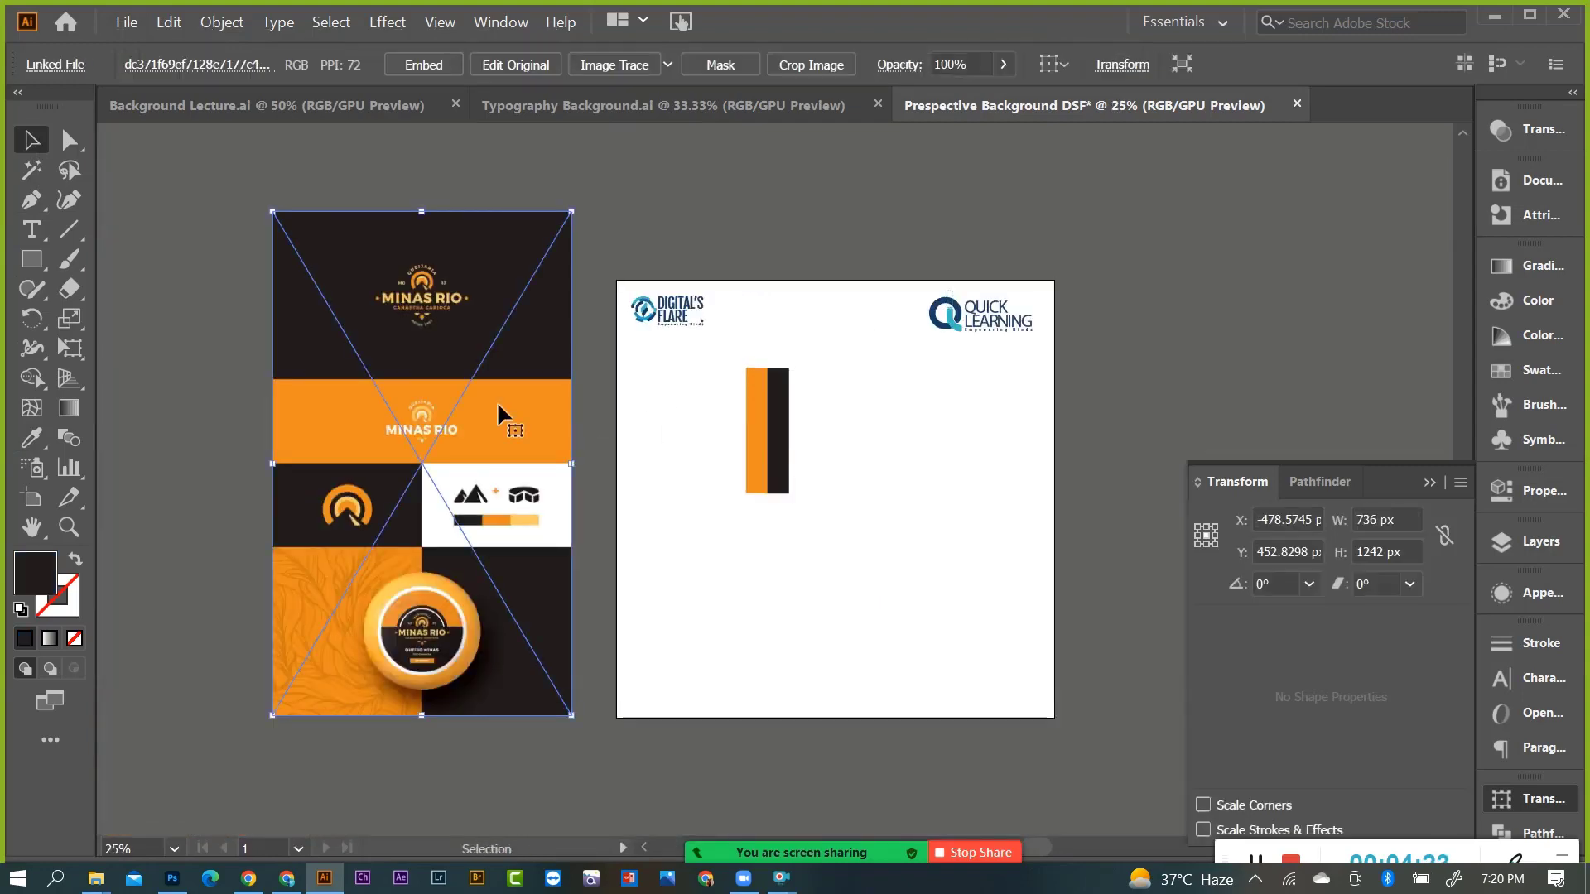
key("Delete")
scroll(809, 453, "up", 3, "alt")
scroll(657, 416, "down", 2, "alt")
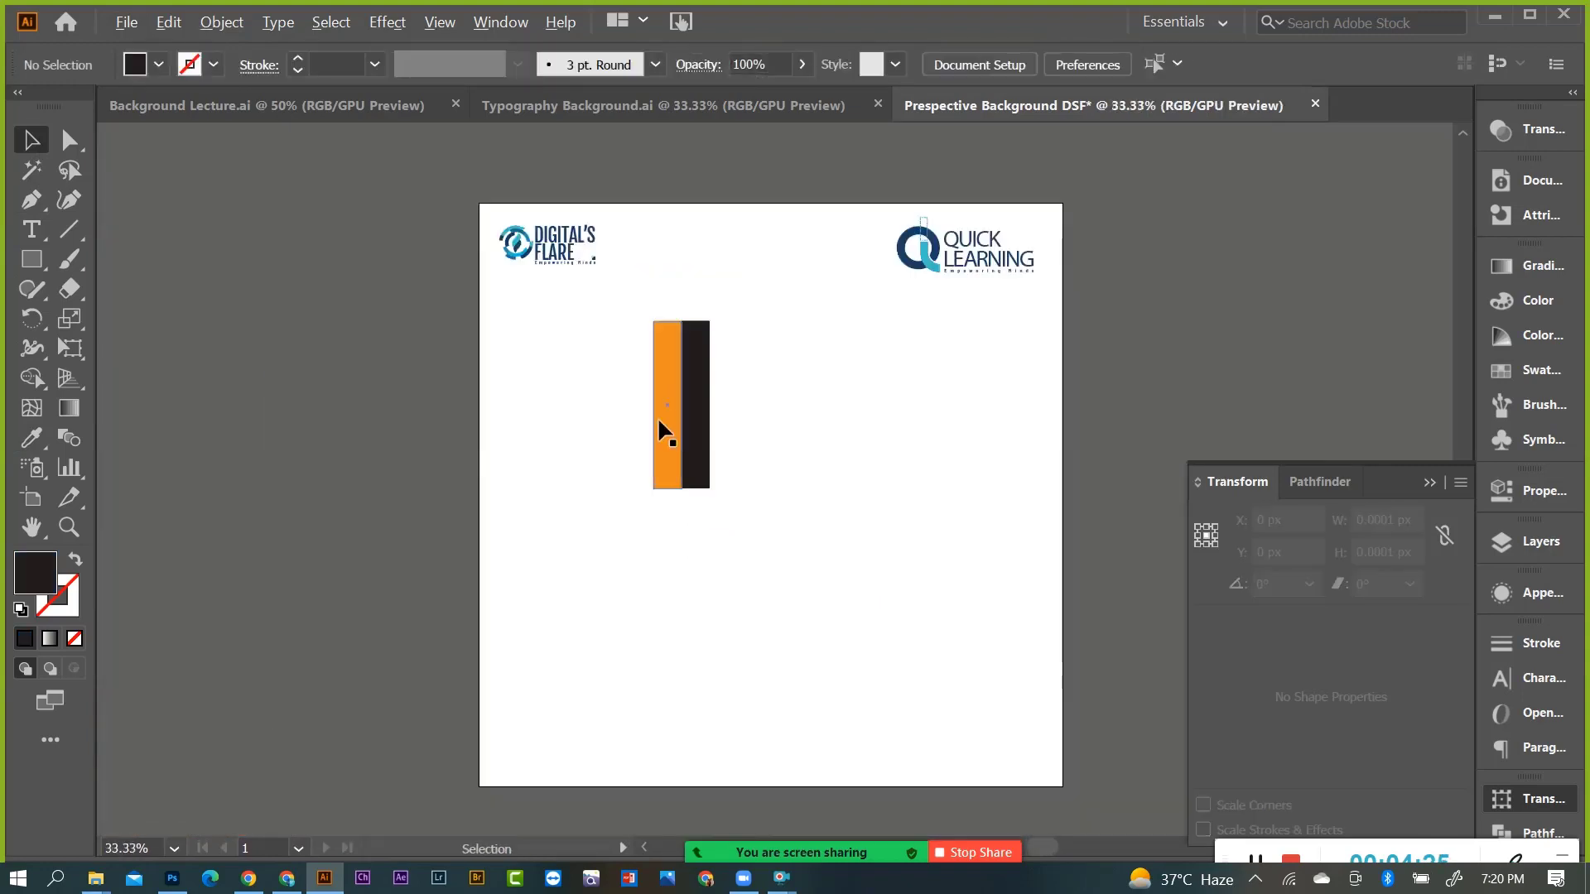
scroll(664, 417, "up", 1, "alt")
Marquee-select both the orange and near-black bars together.
left_click_drag(597, 389, 848, 456)
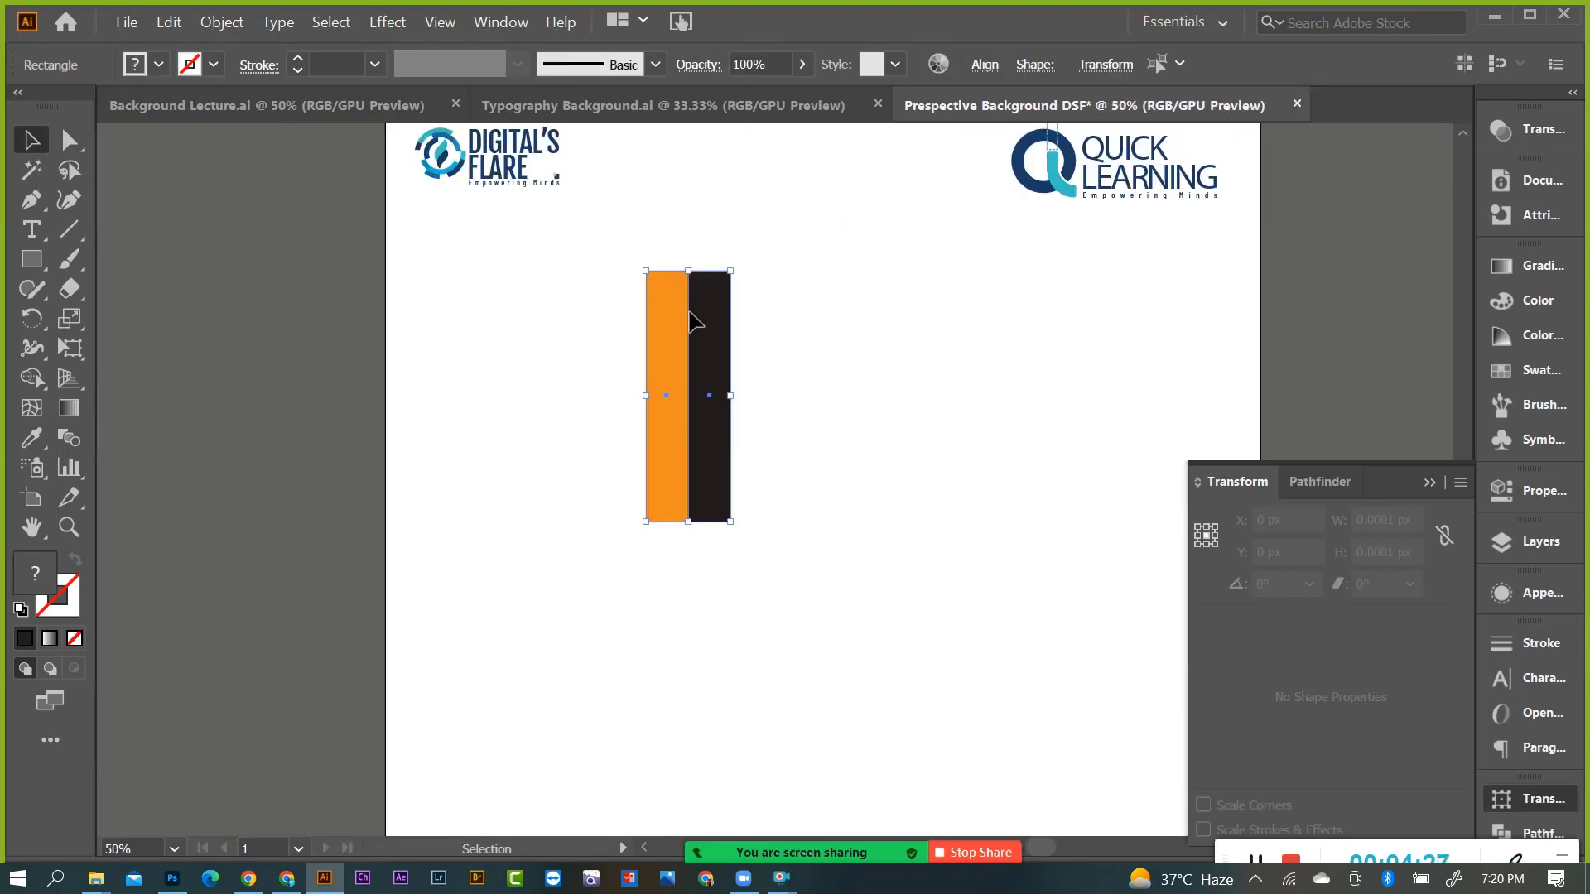
left_click_drag(644, 262, 738, 280)
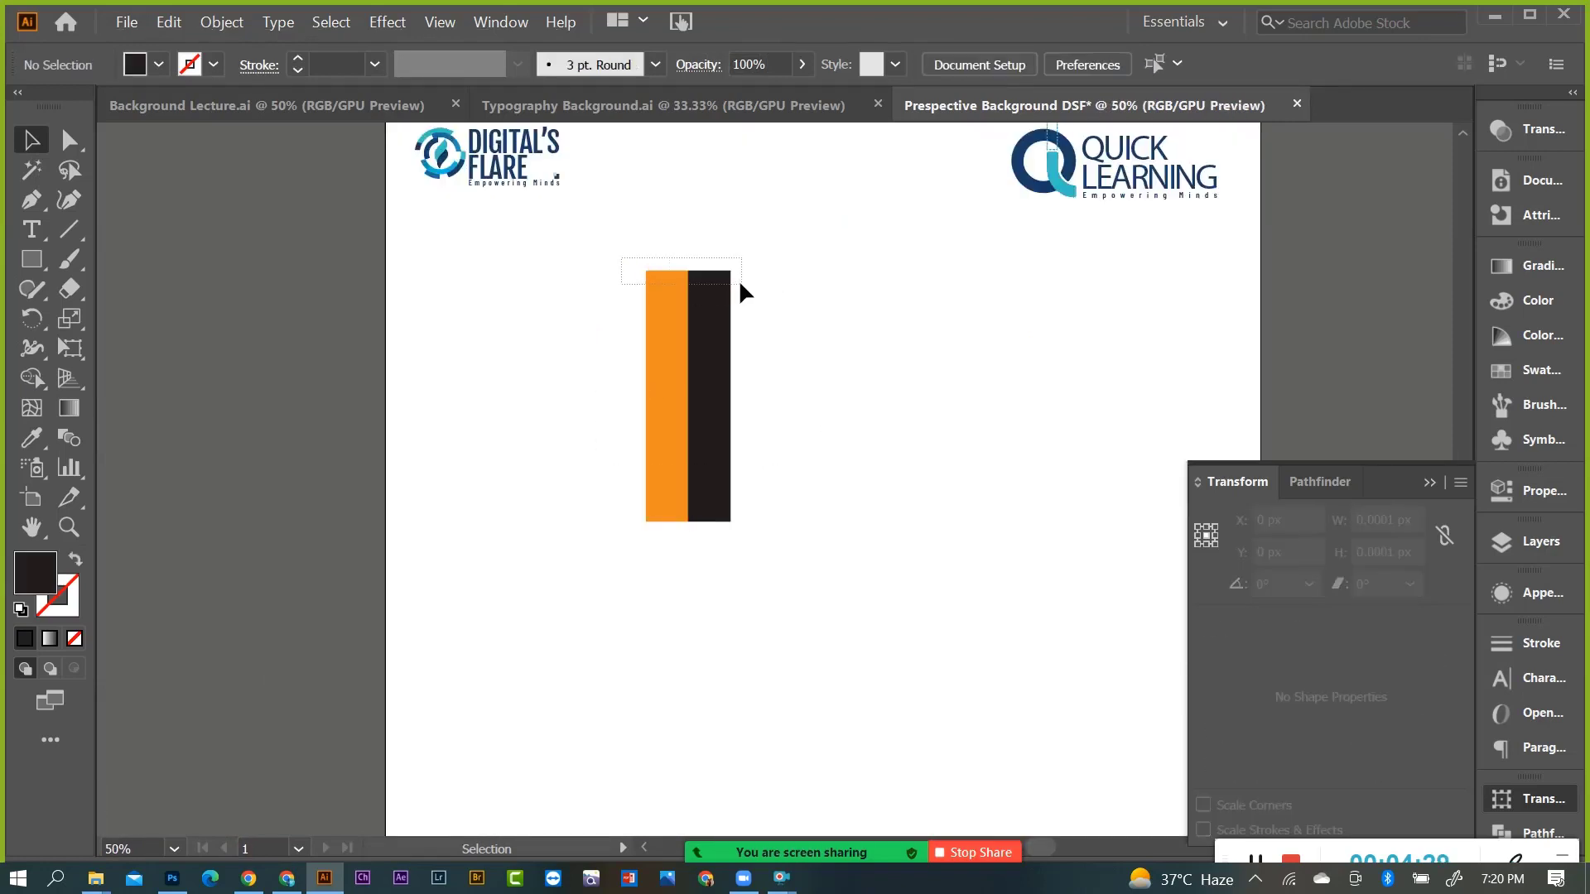
left_click(828, 323)
scroll(762, 356, "up", 1, "alt")
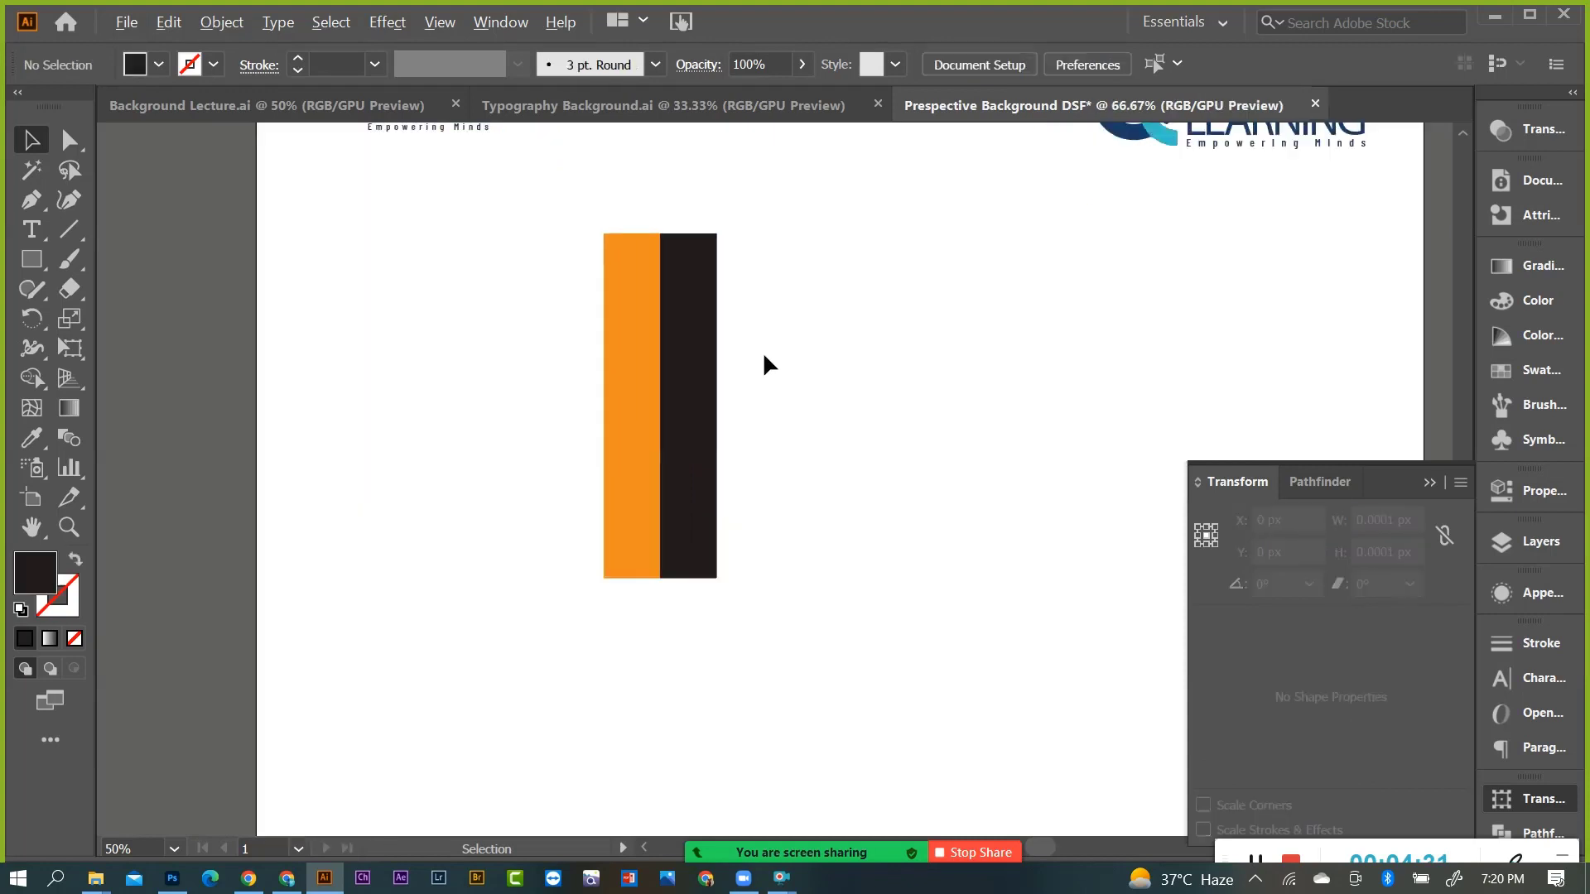
left_click_drag(504, 377, 670, 412)
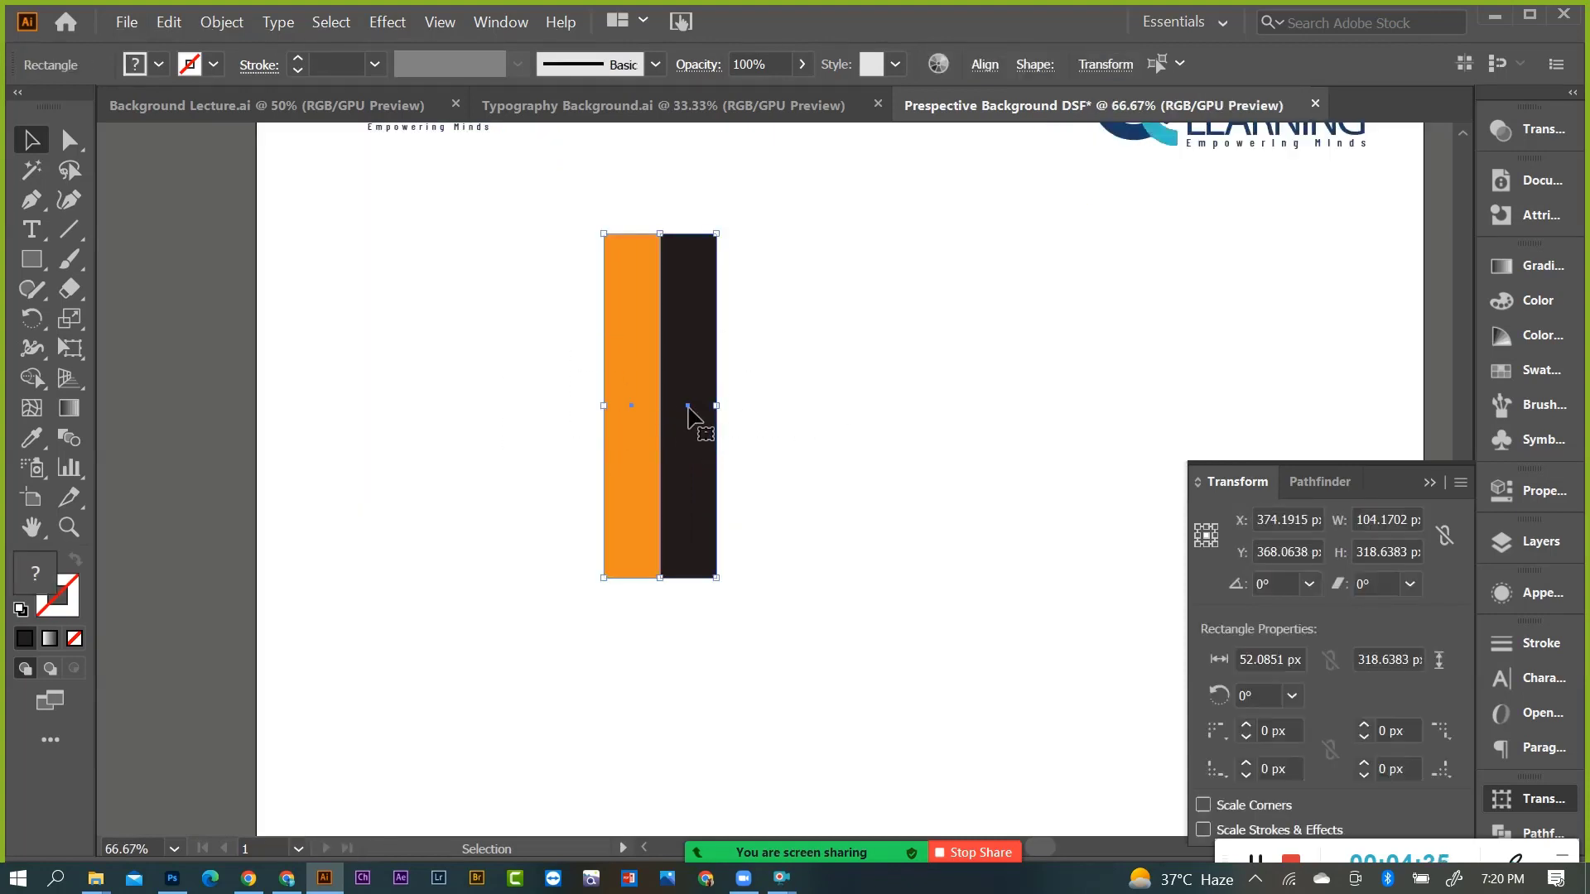
Copy the orange-and-black bar pair rightward repeatedly to form eight alternating vertical stripes.
left_click_drag(667, 383, 779, 389)
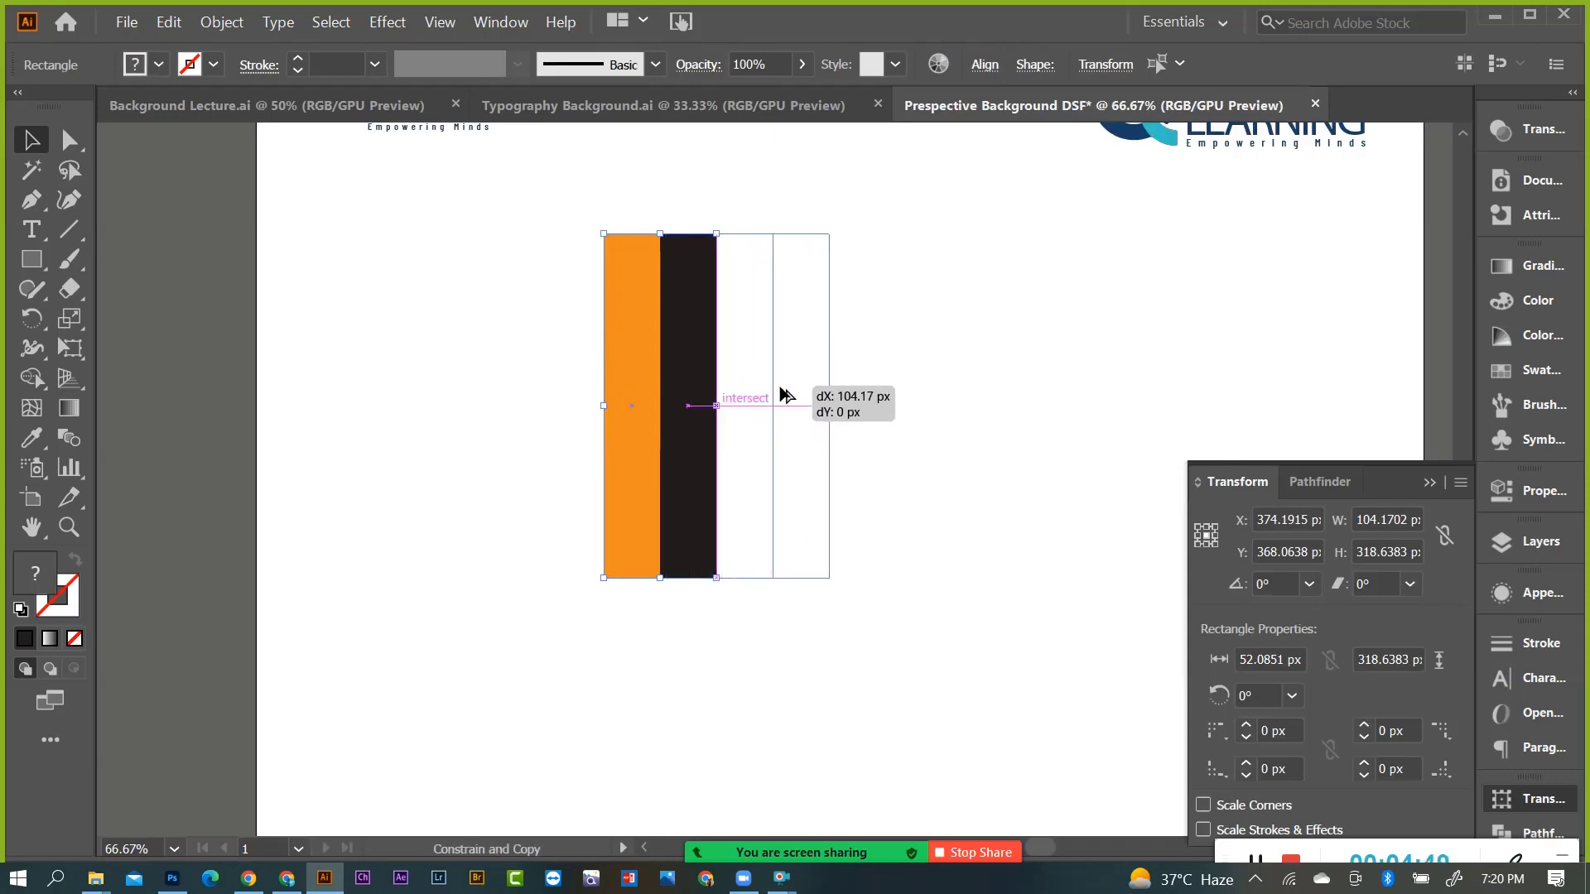
left_click_drag(787, 394, 791, 397)
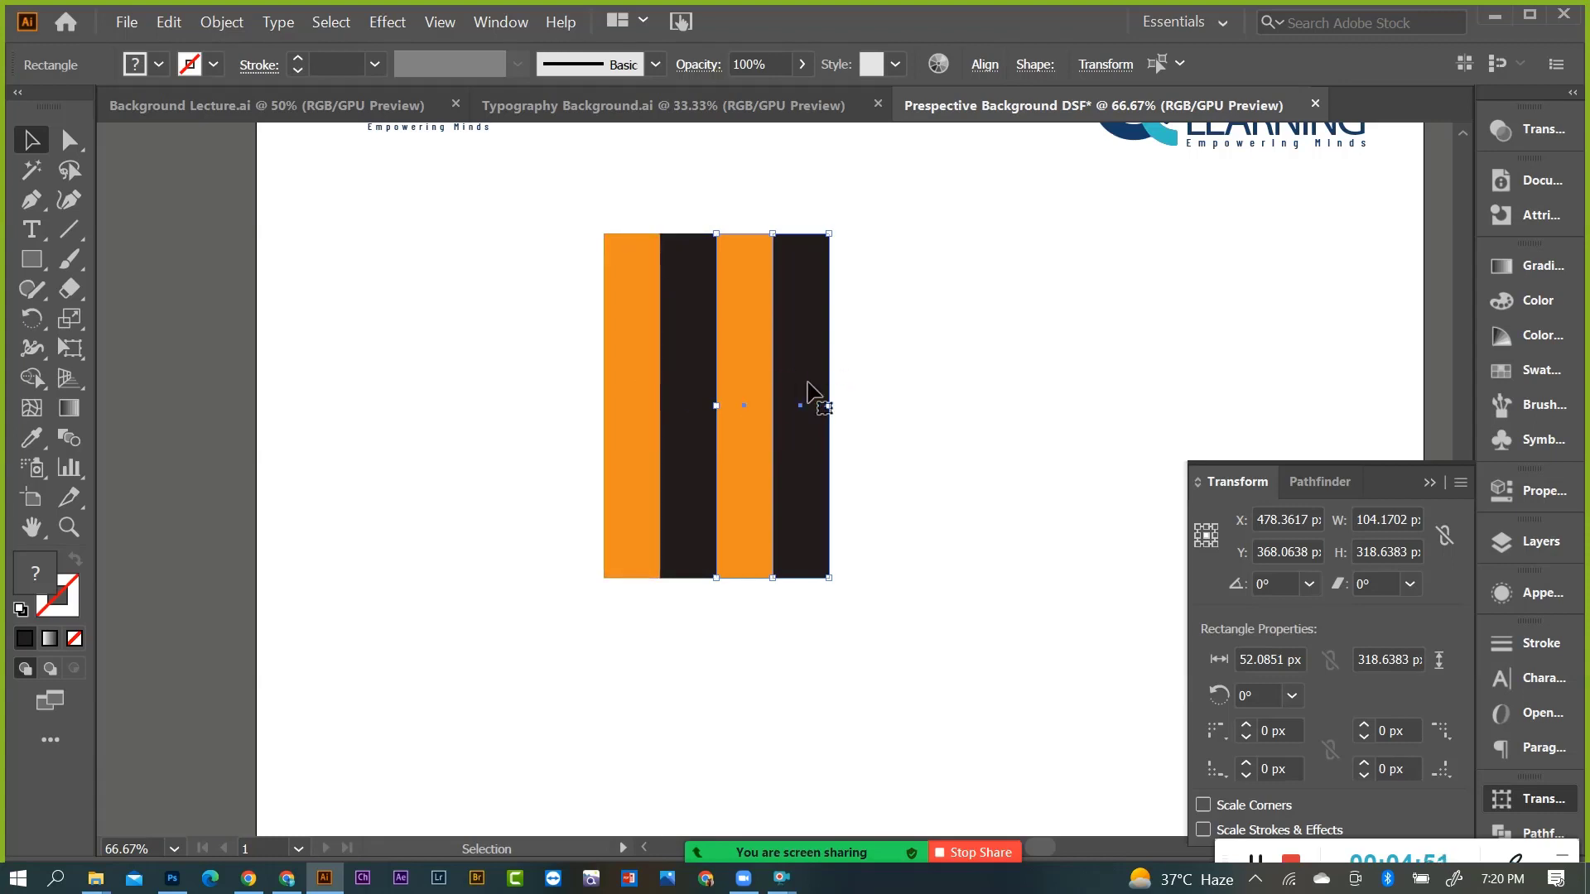
key("a")
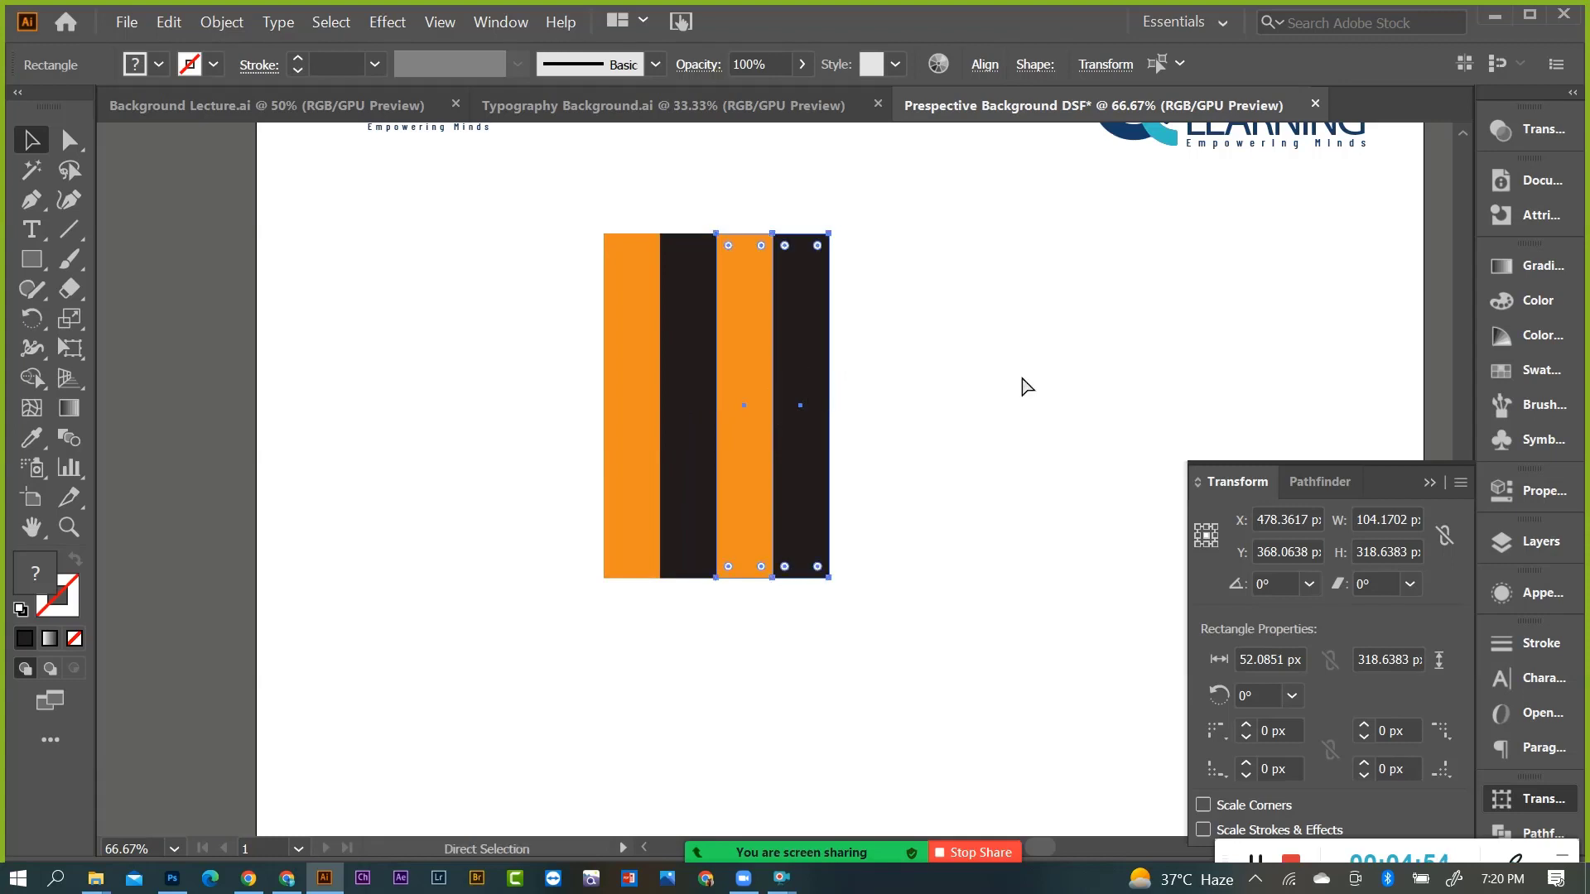
key("ctrl+d")
key("ctrl+d")
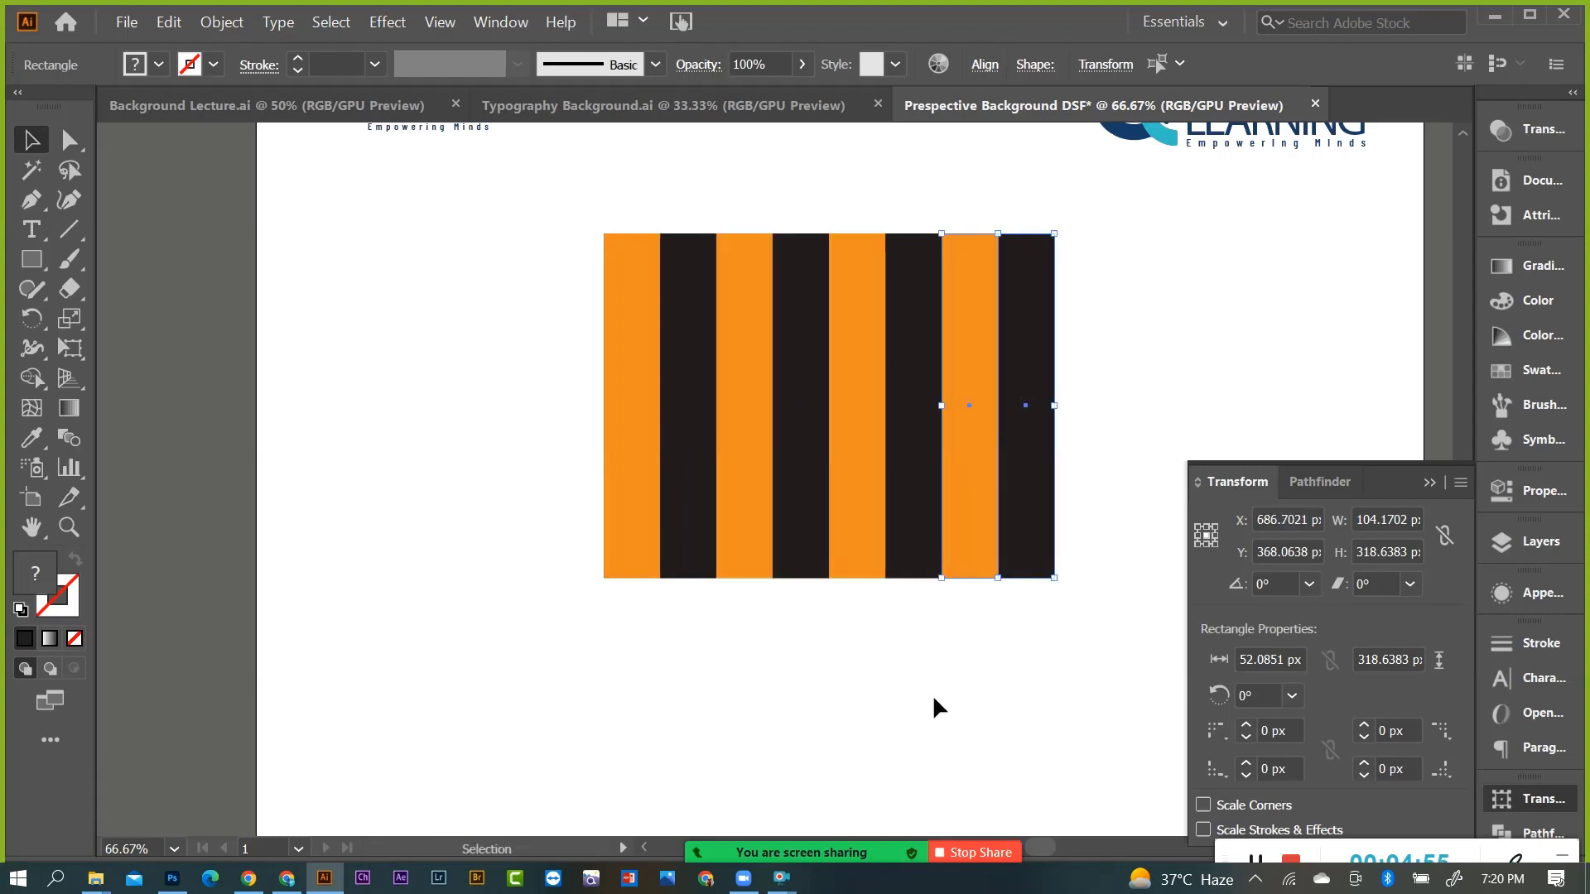
left_click(933, 694)
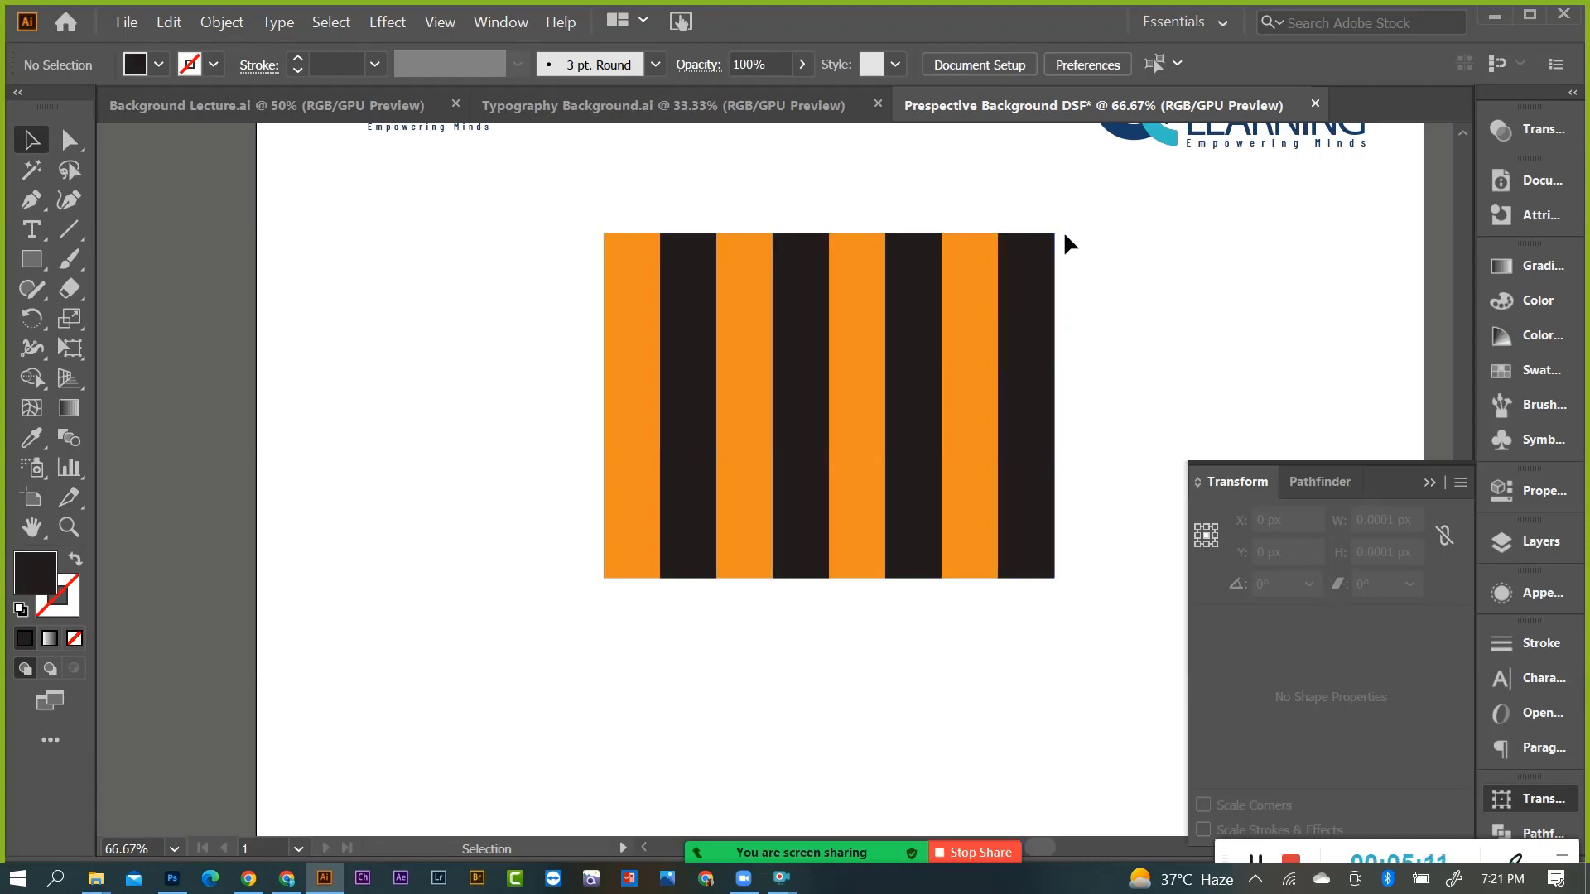
scroll(1052, 249, "up", 2)
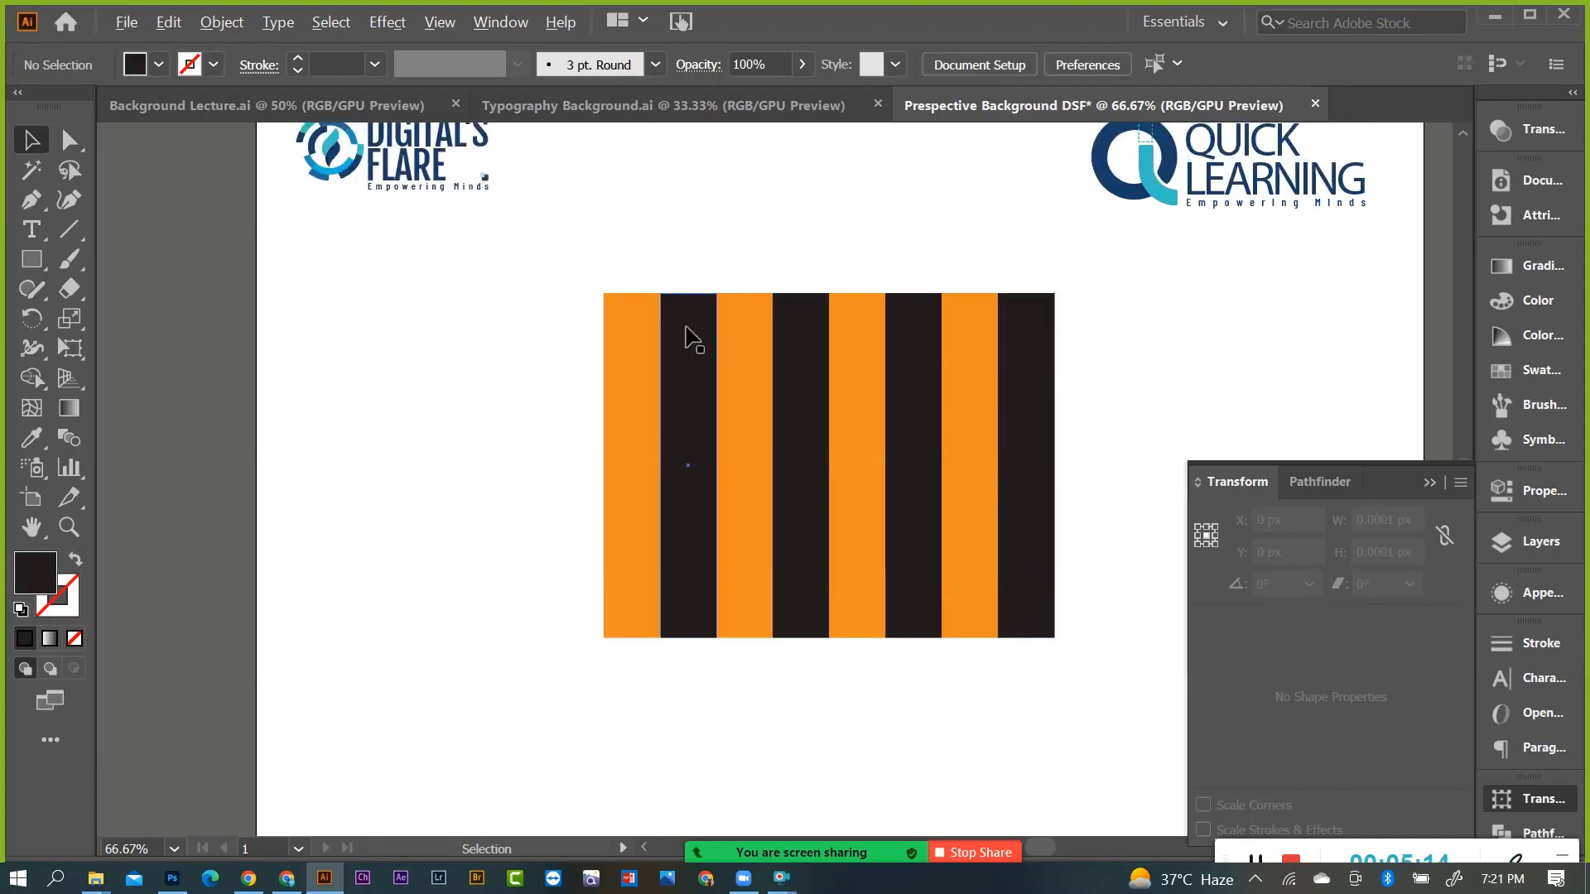
scroll(694, 339, "down", 1)
scroll(760, 365, "up", 1)
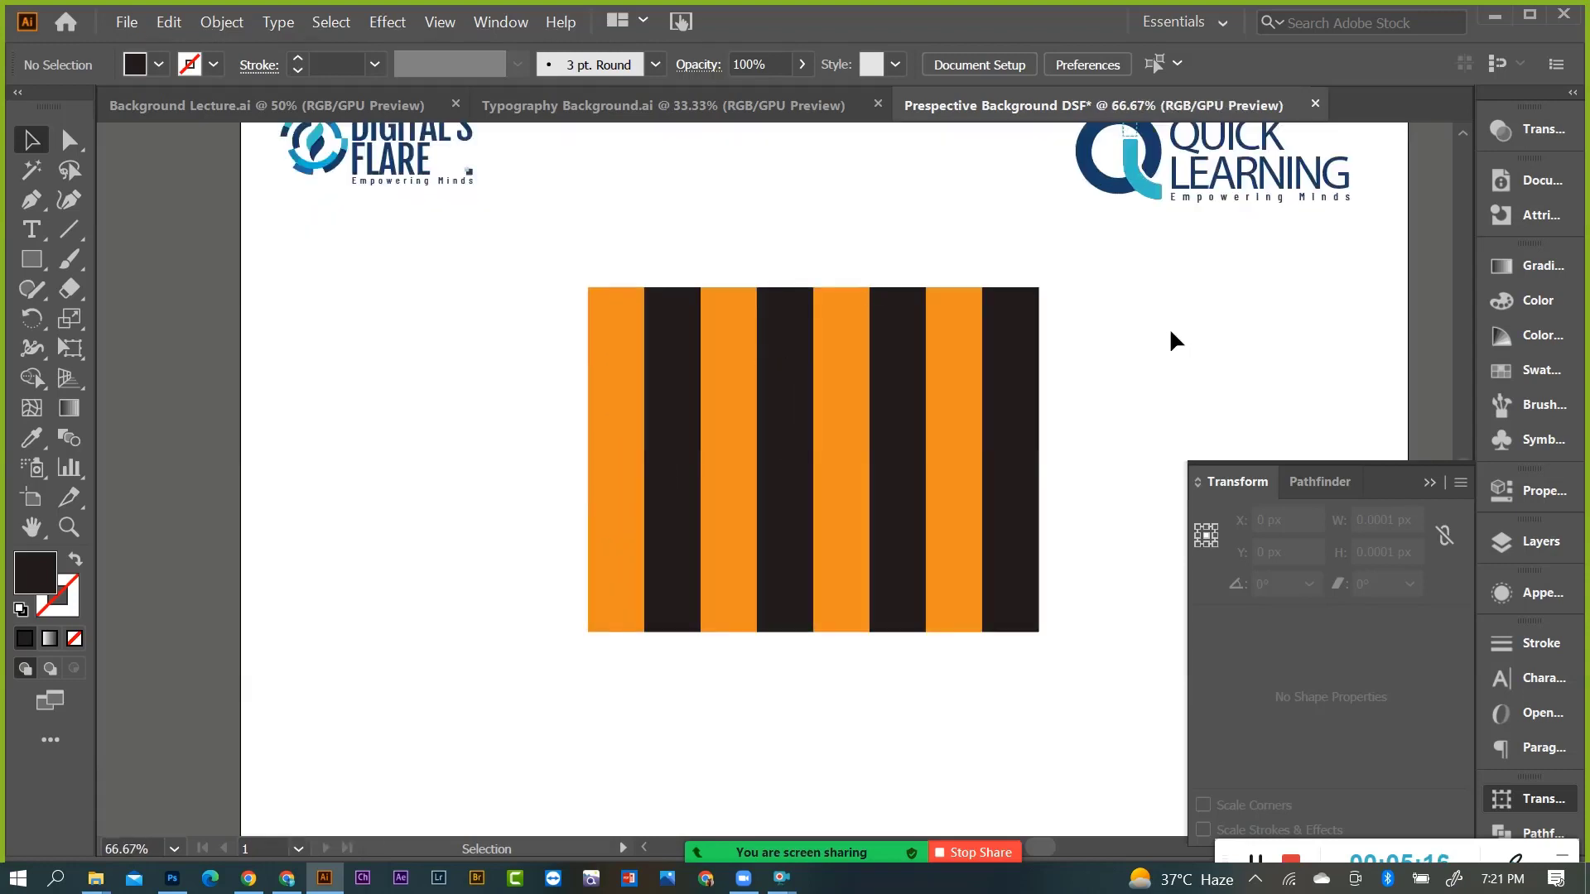
scroll(820, 364, "down", 1)
scroll(932, 385, "up", 1)
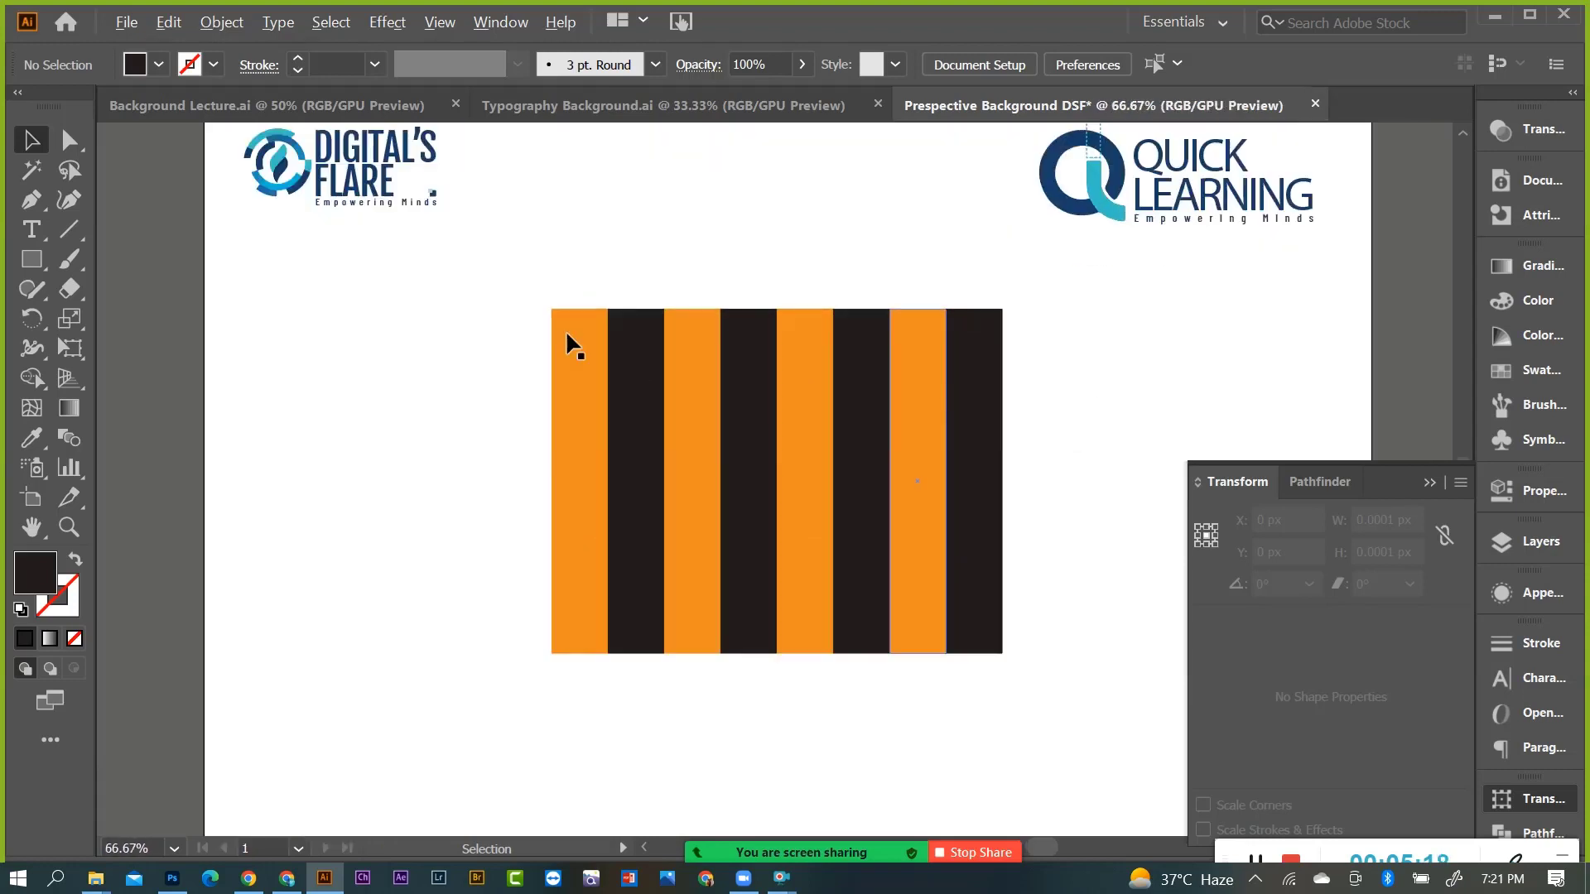
scroll(892, 339, "down", 1)
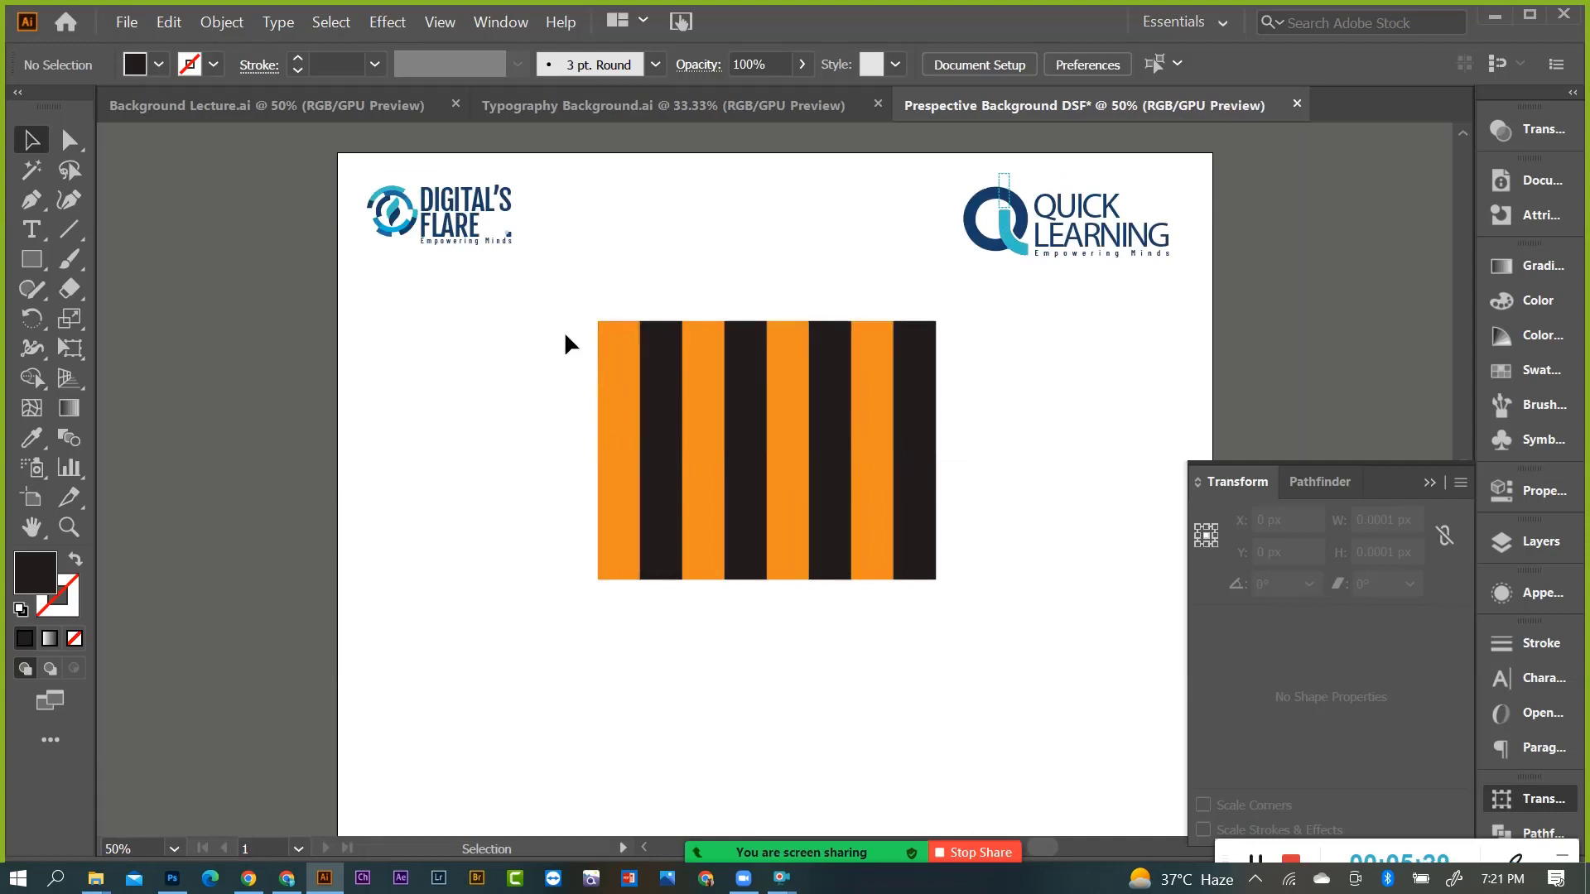
Stretch the eight-stripe block's top edge up to about 332.9 px tall.
left_click_drag(1092, 378, 1092, 377)
left_click_drag(608, 306, 1006, 328)
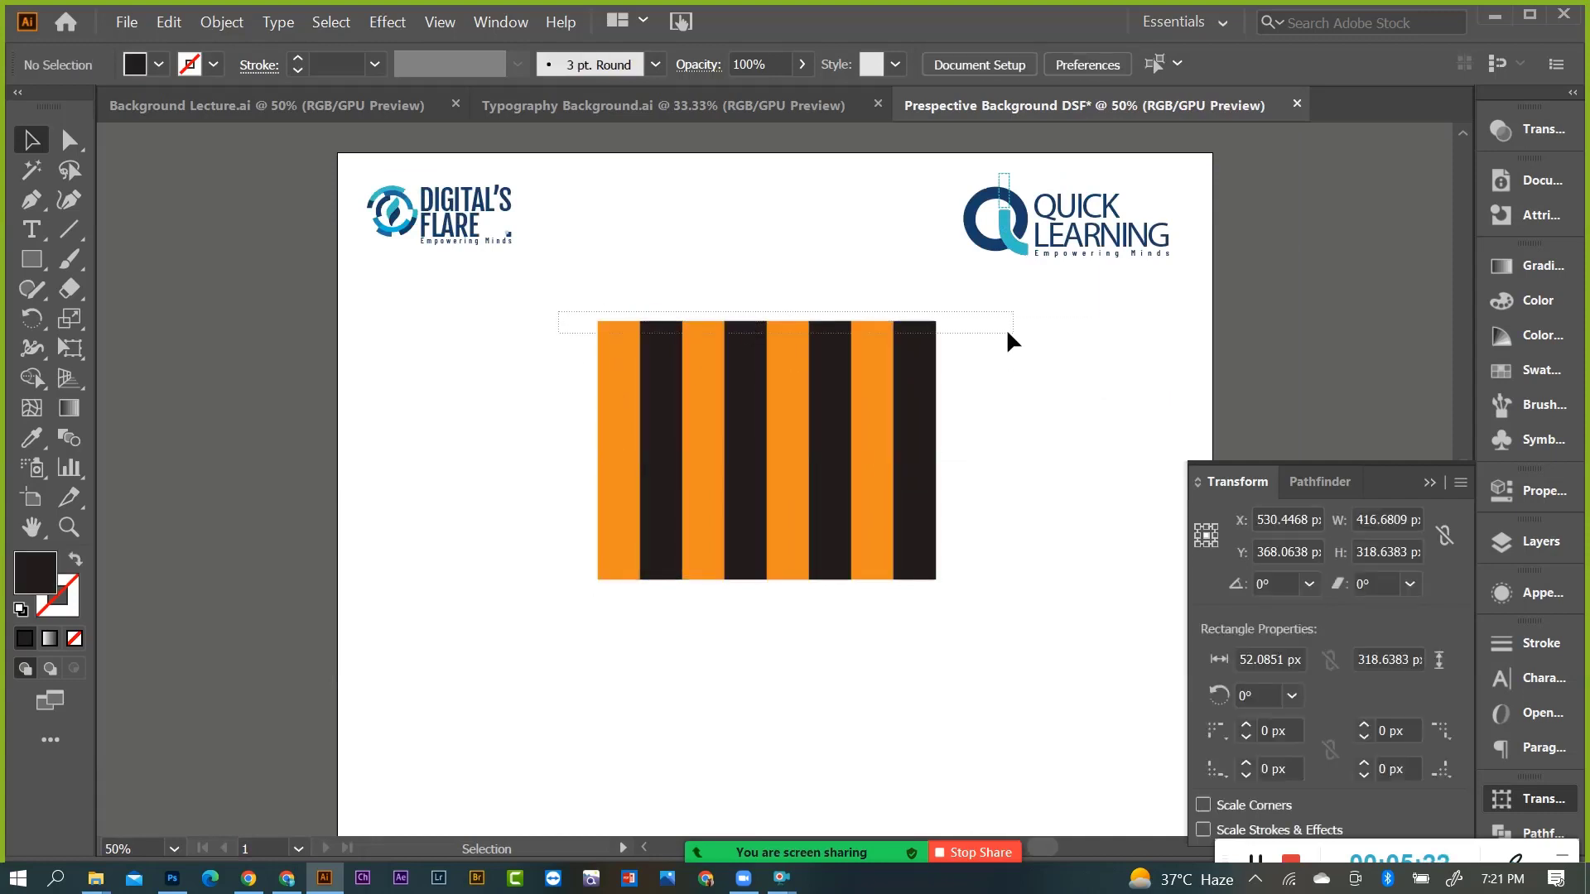
left_click_drag(767, 321, 809, 310)
left_click(628, 149)
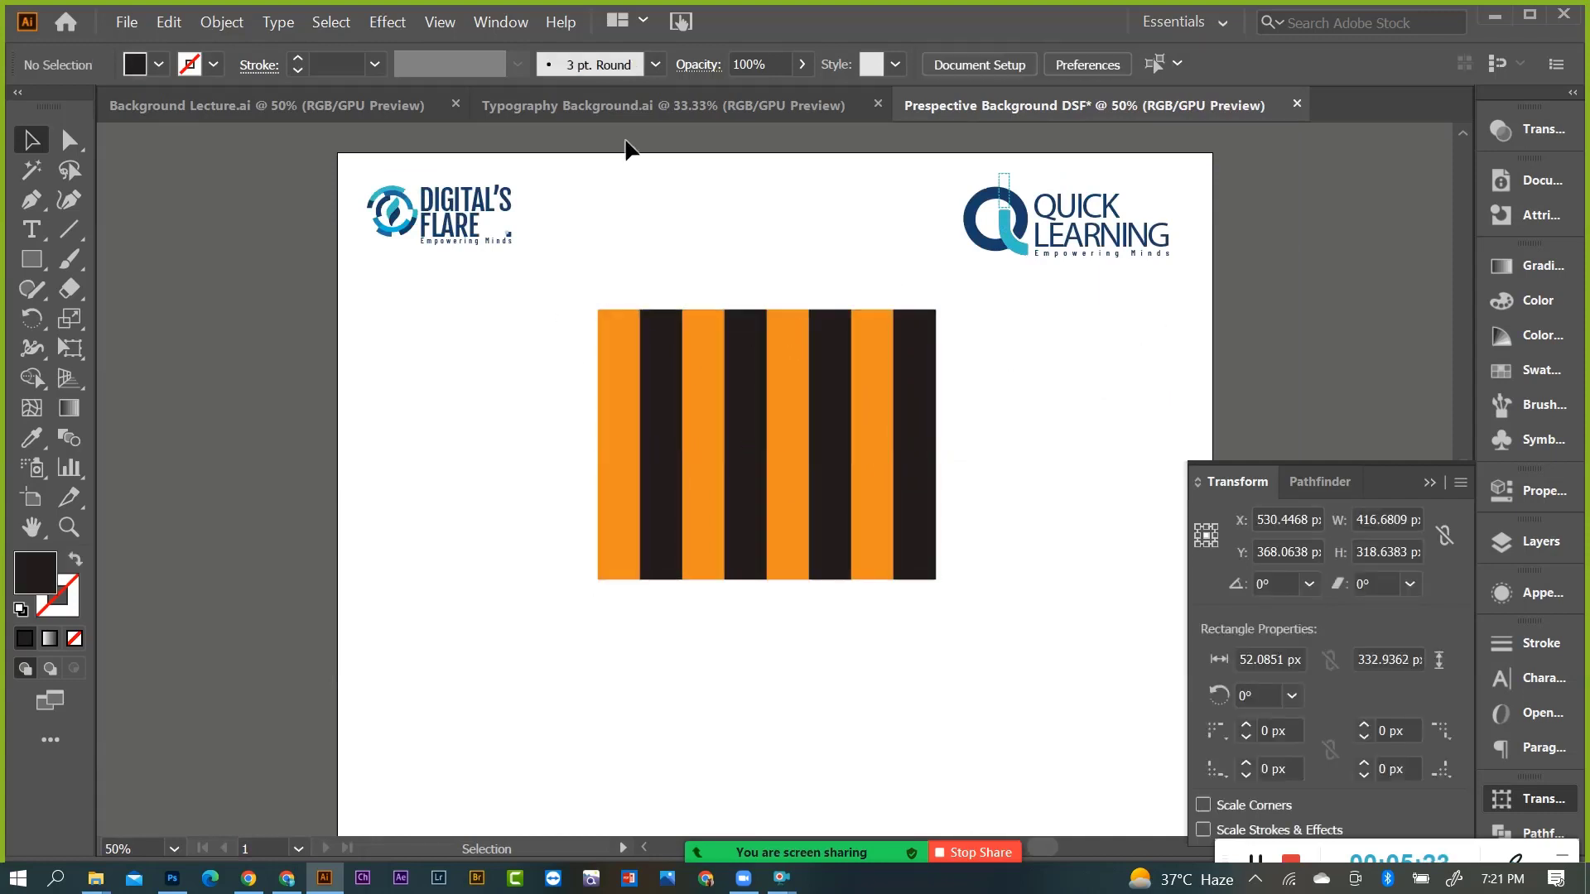
Compare with the Background Lecture.ai and Typography Background.ai references, then return to Prespective Background DSF.
left_click(330, 105)
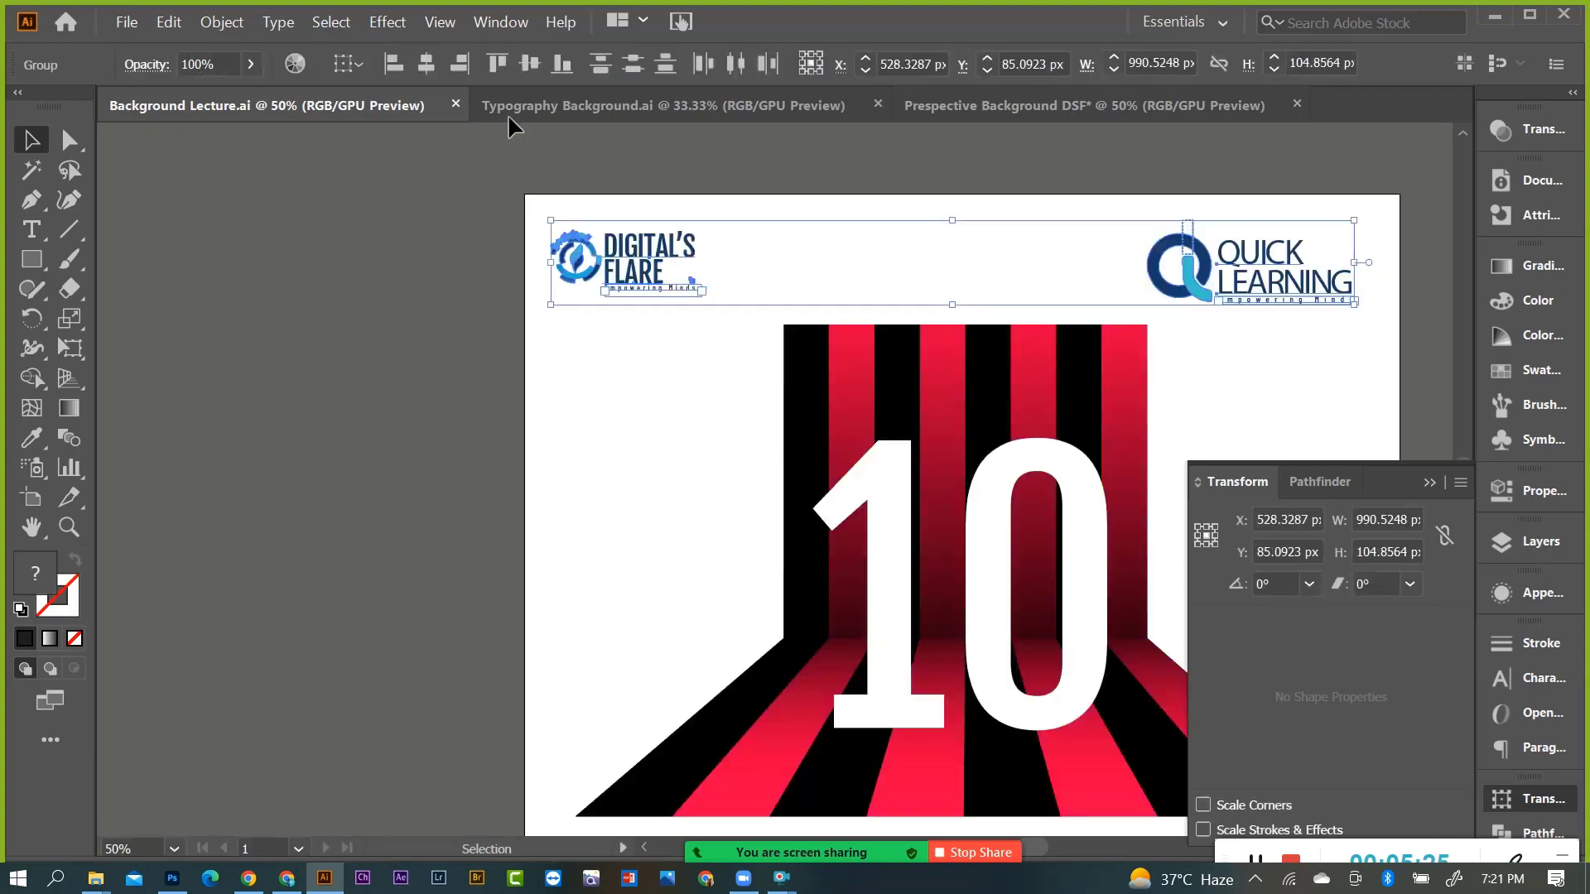
left_click(574, 107)
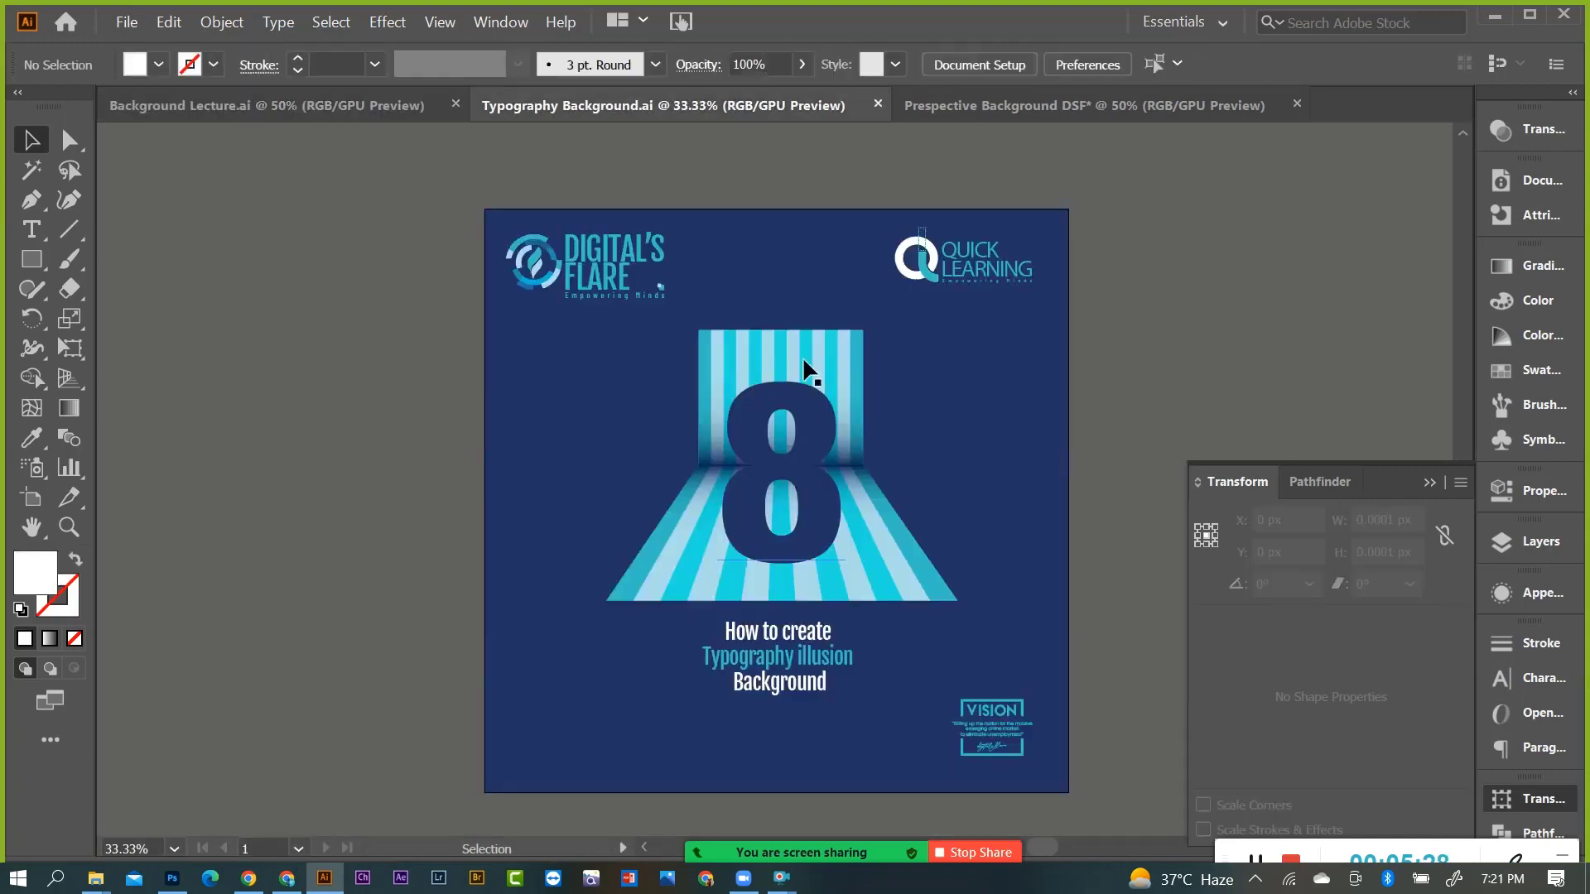
scroll(791, 400, "up", 2, "alt")
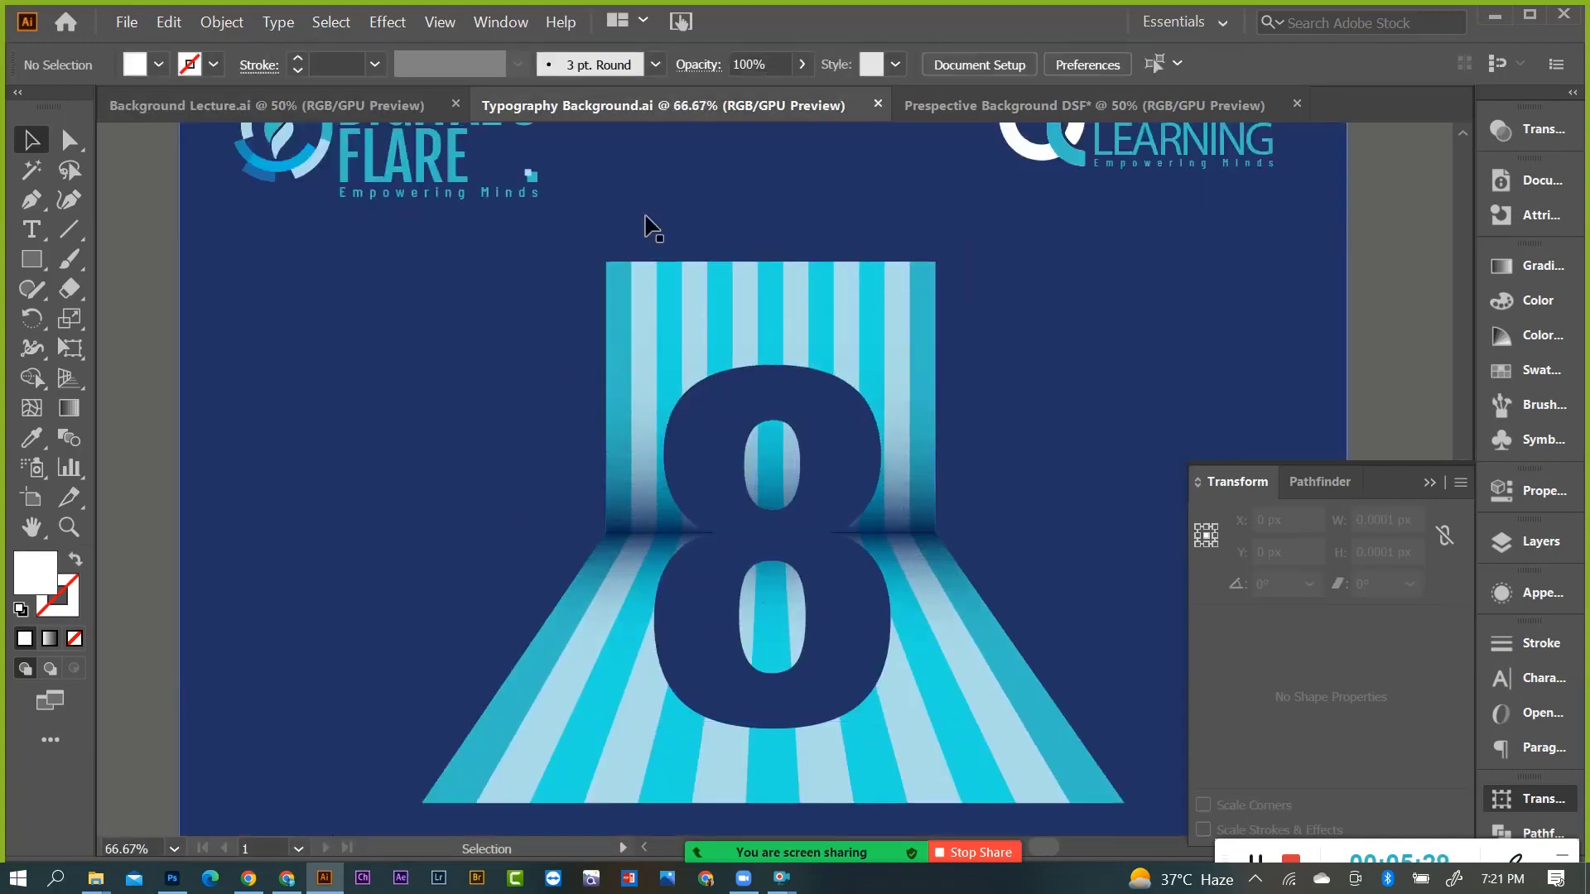
left_click(1041, 103)
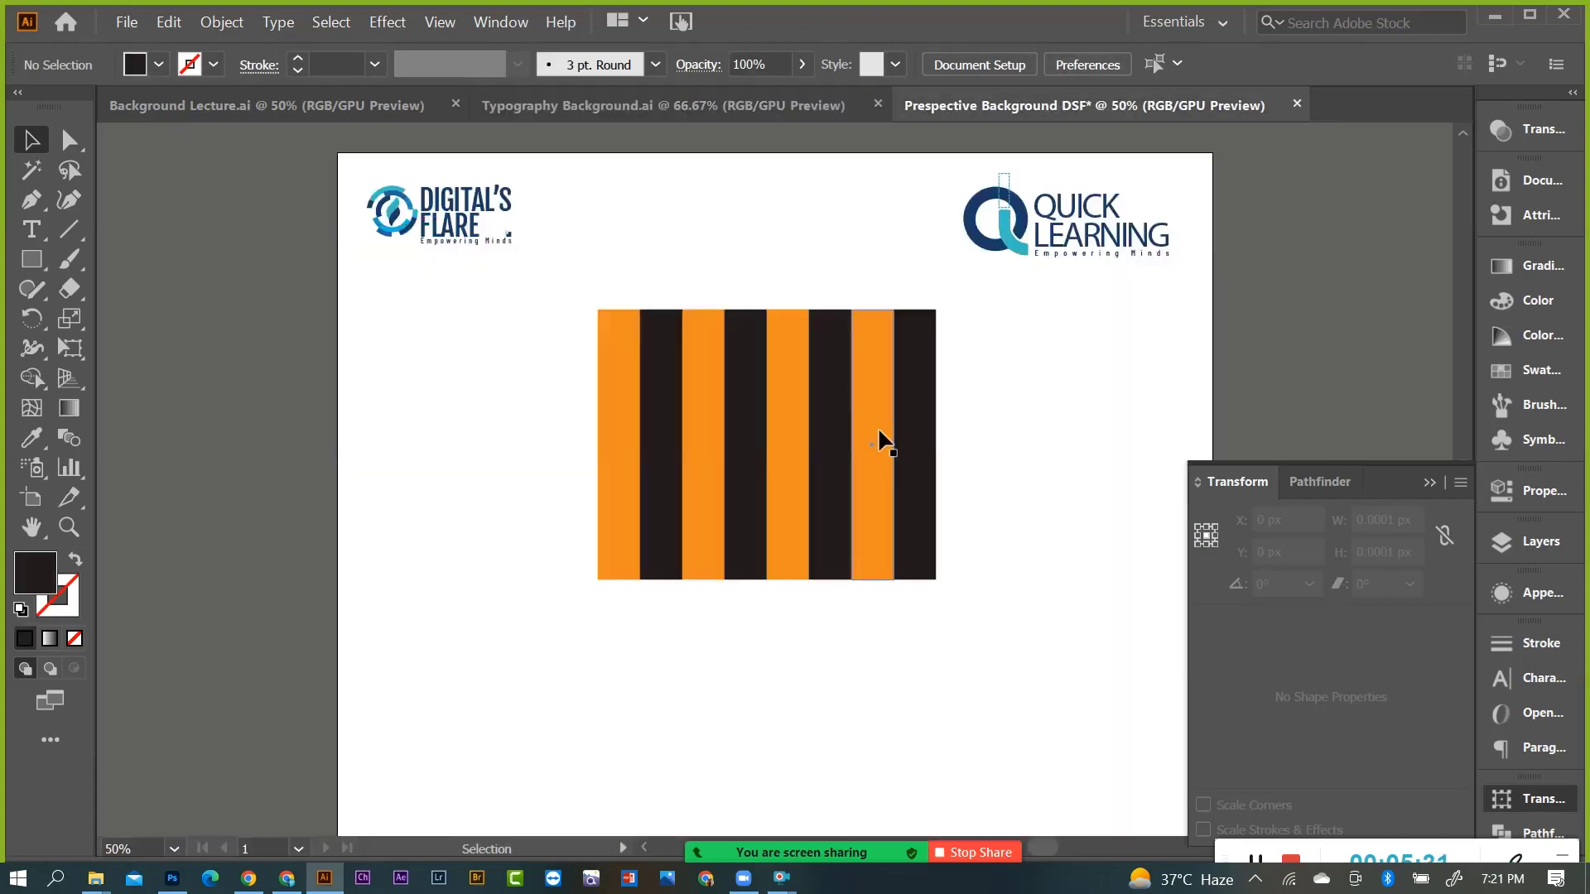
Select all the stripes, undoing an accidental move of the block.
scroll(920, 480, "down", 2)
scroll(533, 386, "down", 1)
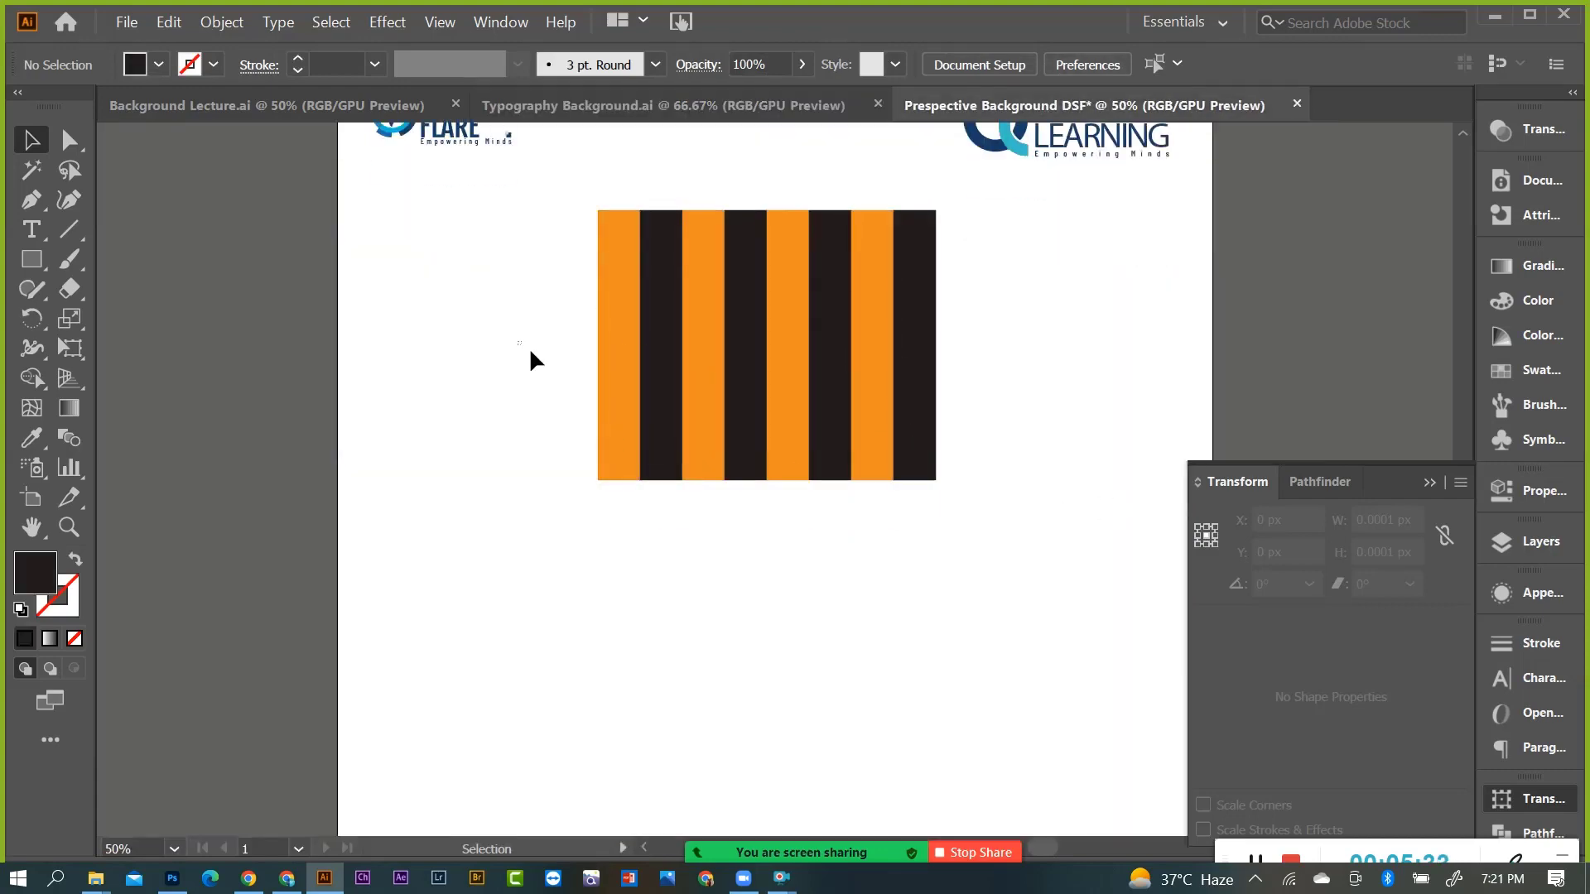
left_click_drag(529, 347, 965, 478)
left_click_drag(1005, 243, 563, 409)
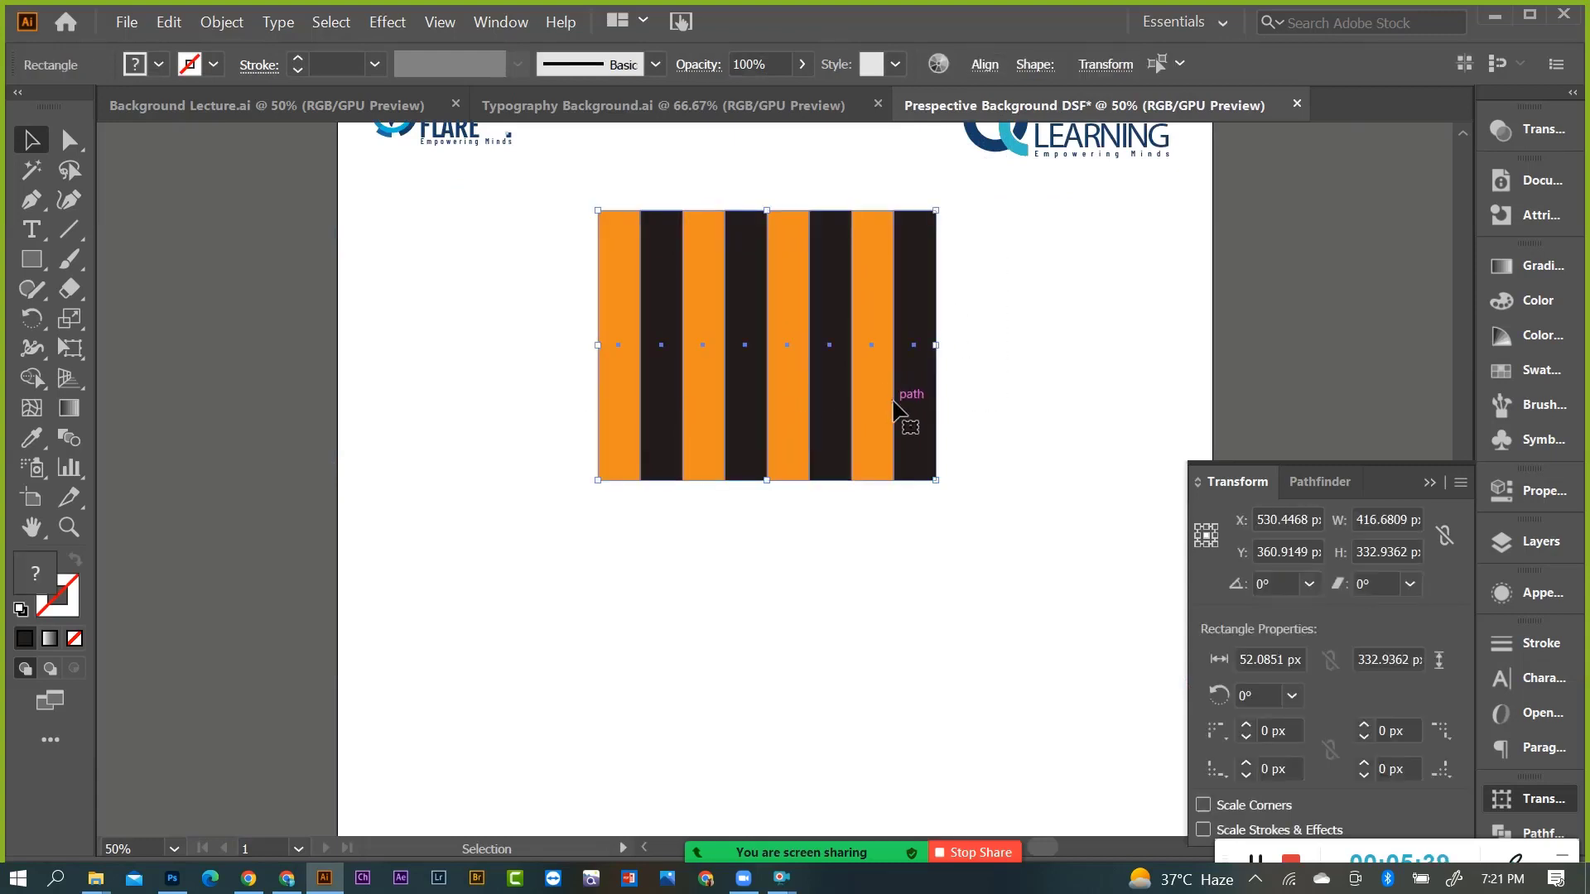
key("a")
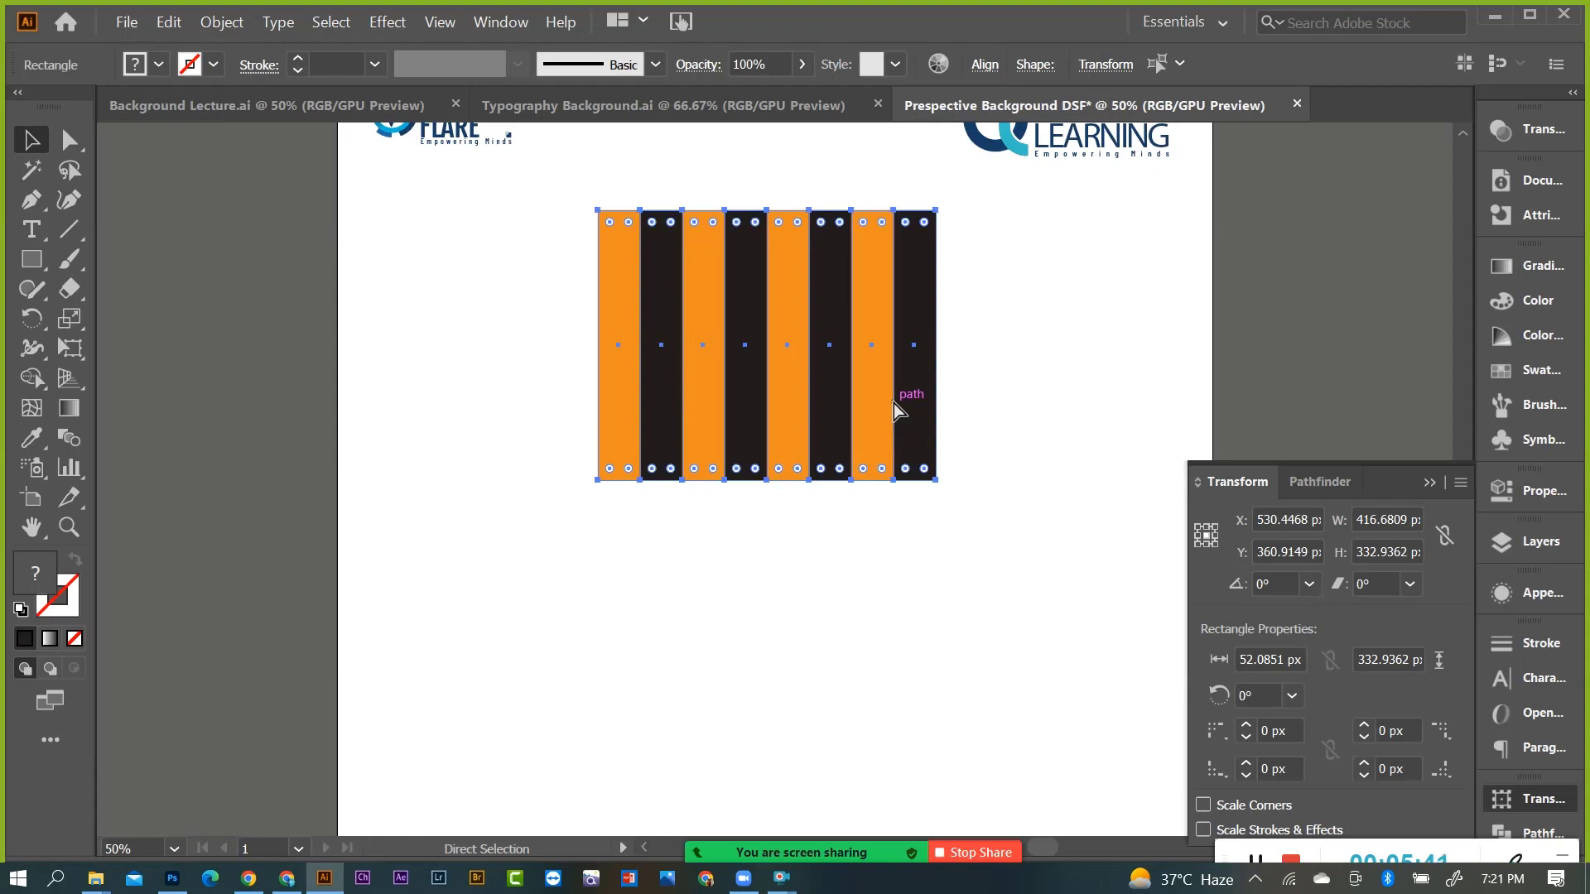
key("ctrl+shift+a")
mouse_move(724, 395)
left_mouse_down()
mouse_move(823, 489)
mouse_move(883, 446)
left_mouse_up()
key("ctrl+z")
key("v")
left_click(1021, 401)
Duplicate the stripe block straight down directly beneath the original.
scroll(892, 396, "up", 1)
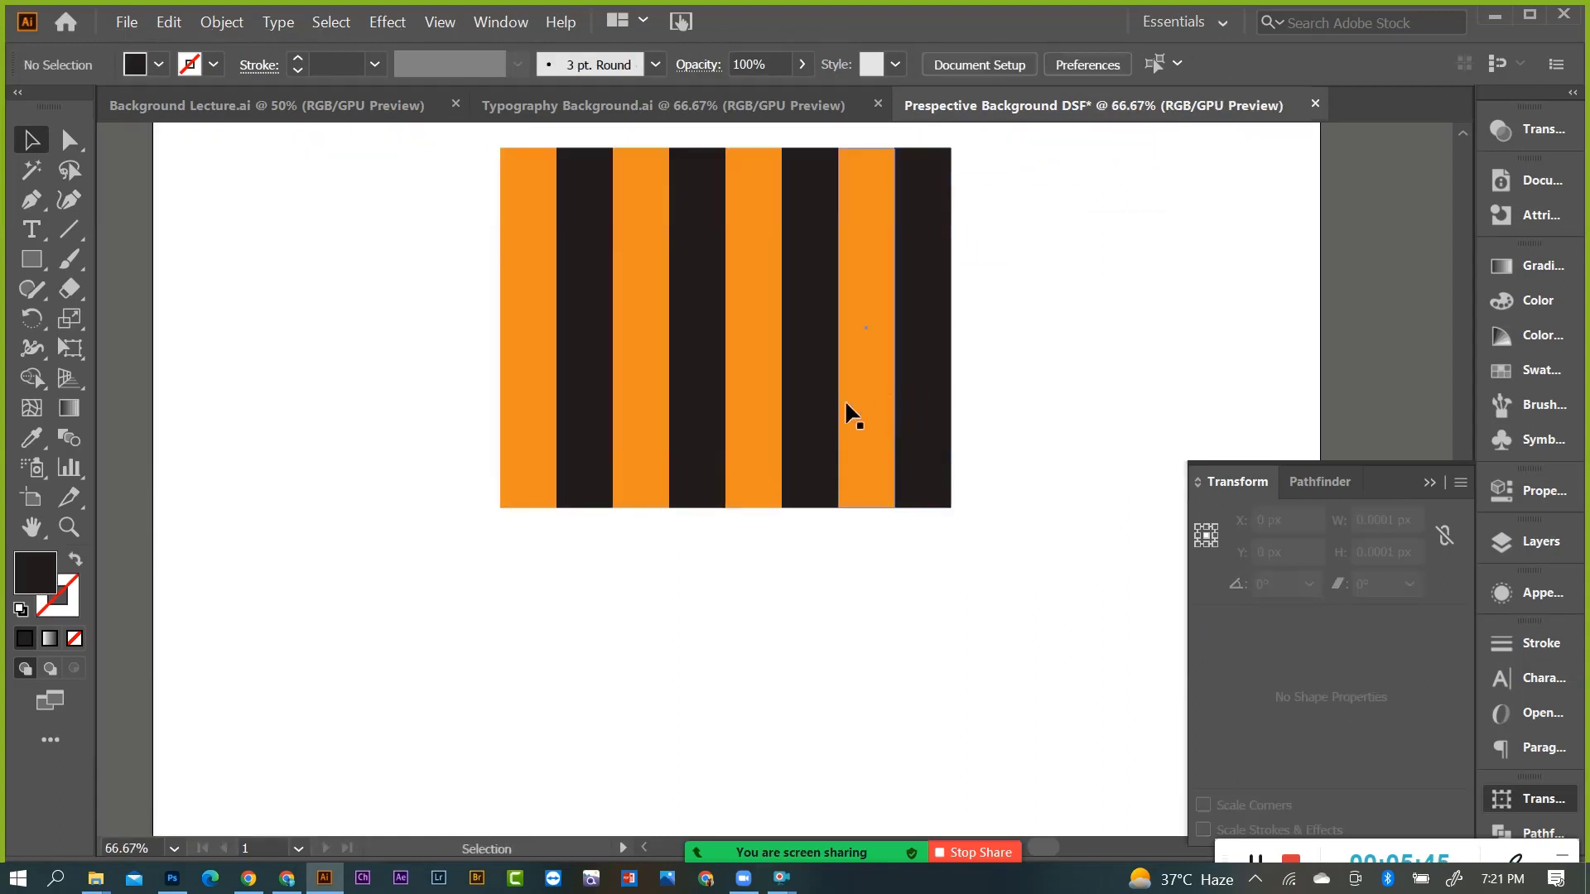
scroll(845, 399, "up", 2)
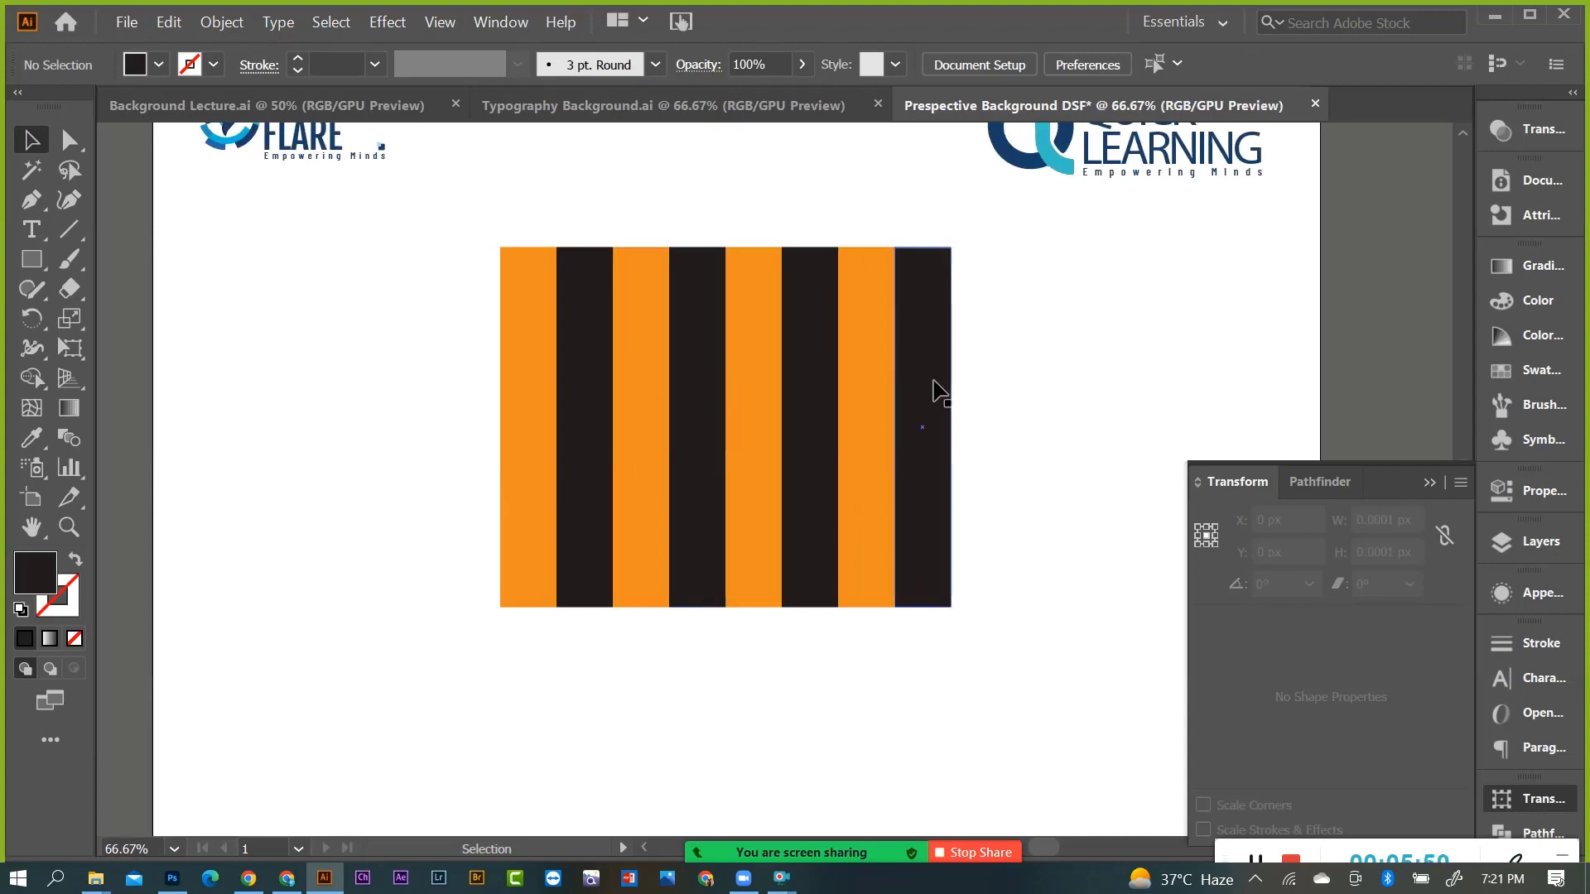
scroll(902, 397, "down", 1)
scroll(849, 453, "down", 1)
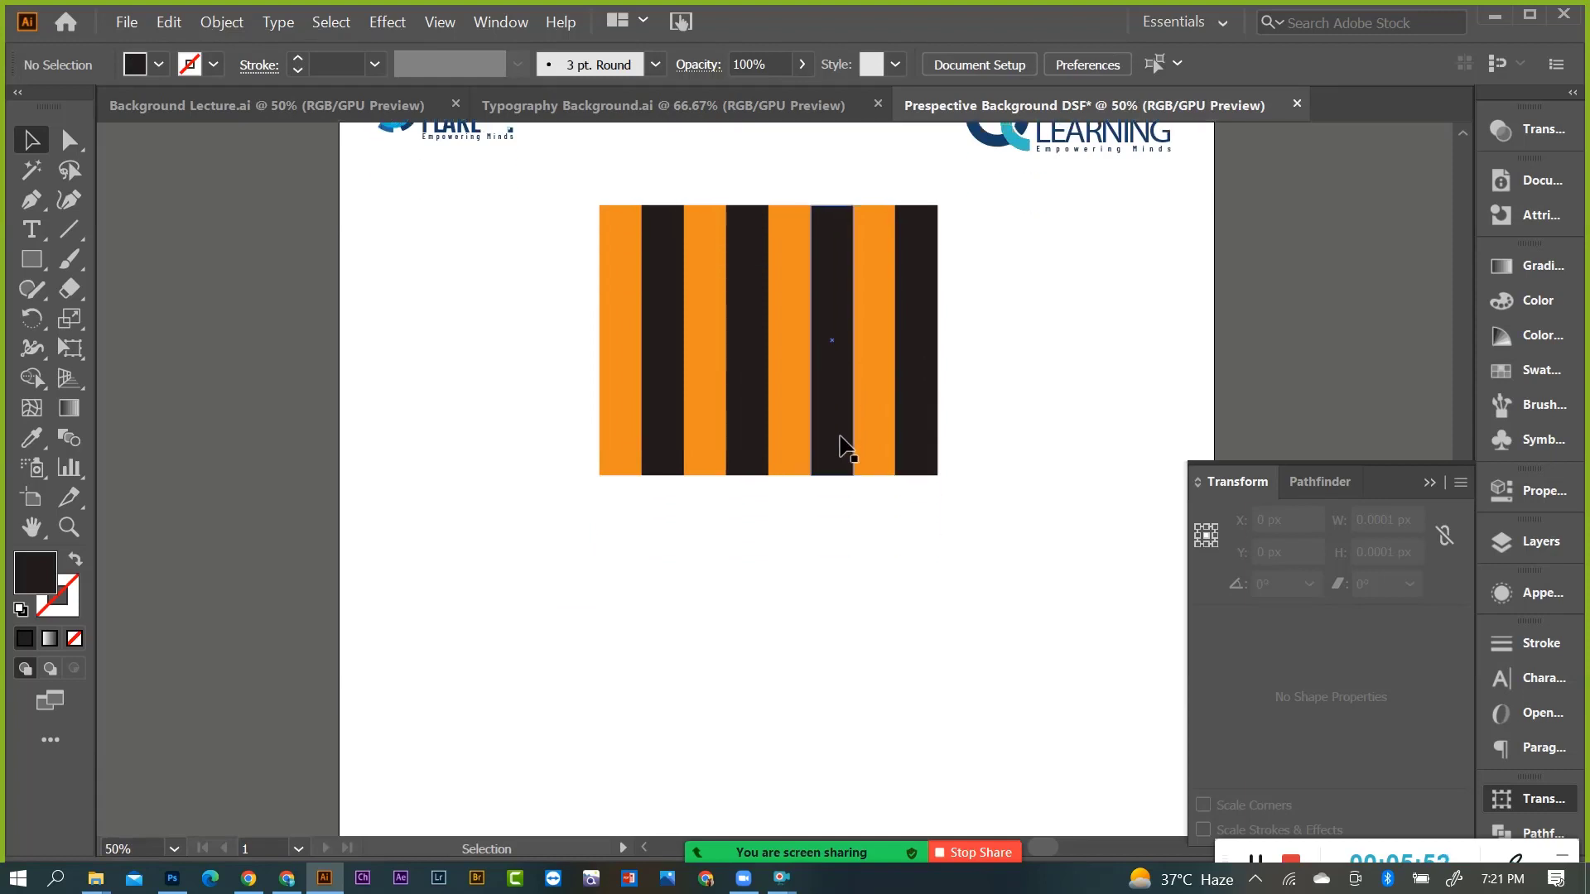
left_click_drag(795, 295, 789, 563)
key("ctrl+z")
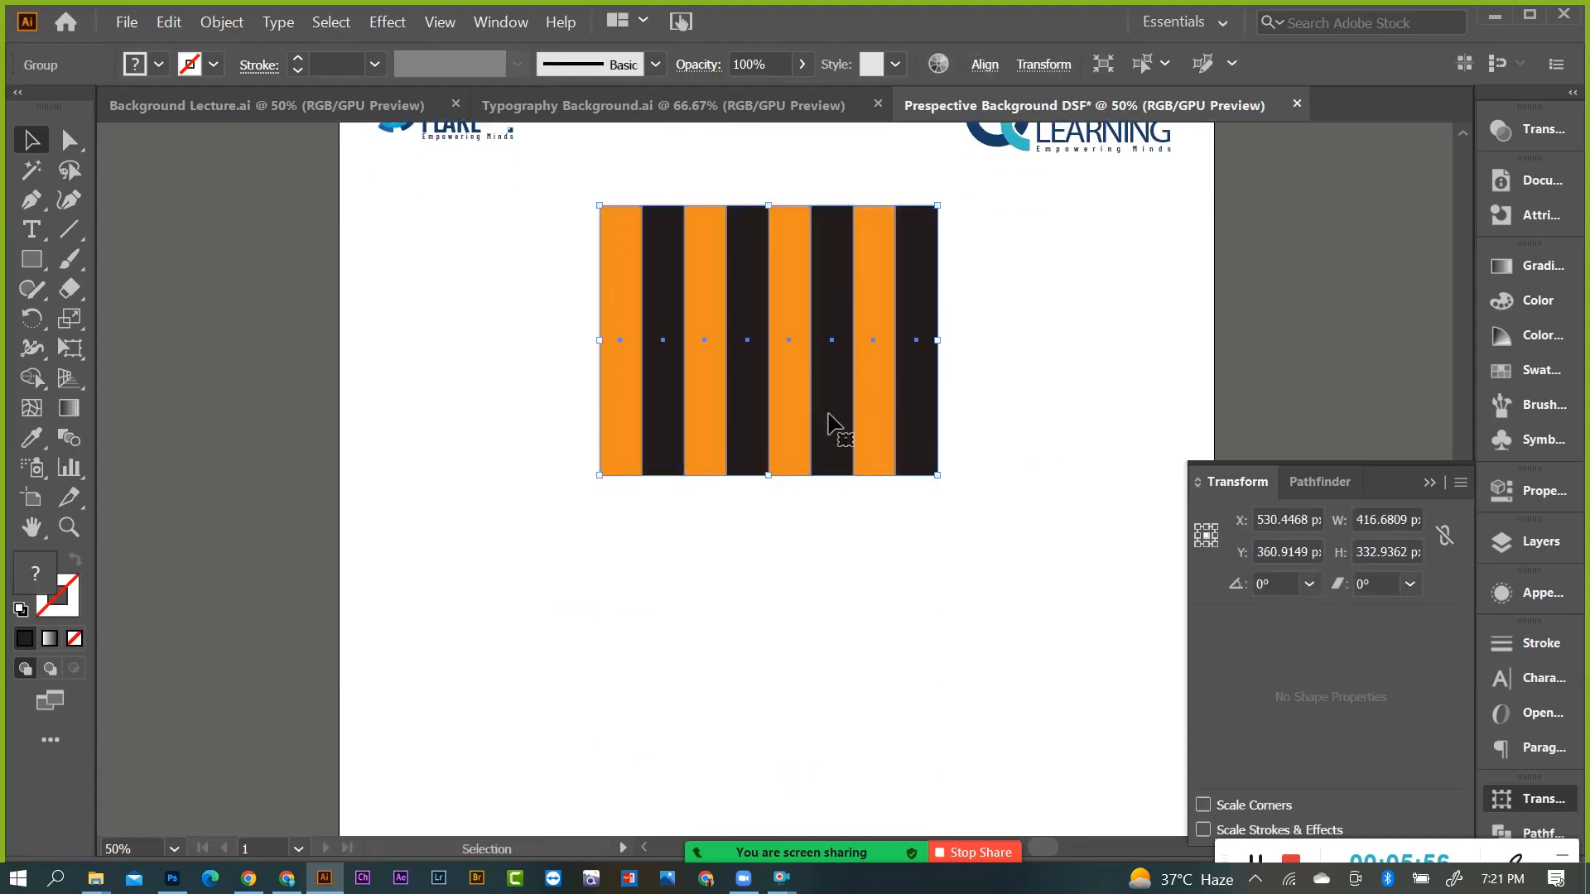
mouse_move(785, 263)
left_mouse_down()
mouse_move(787, 565)
mouse_move(780, 538)
left_mouse_up()
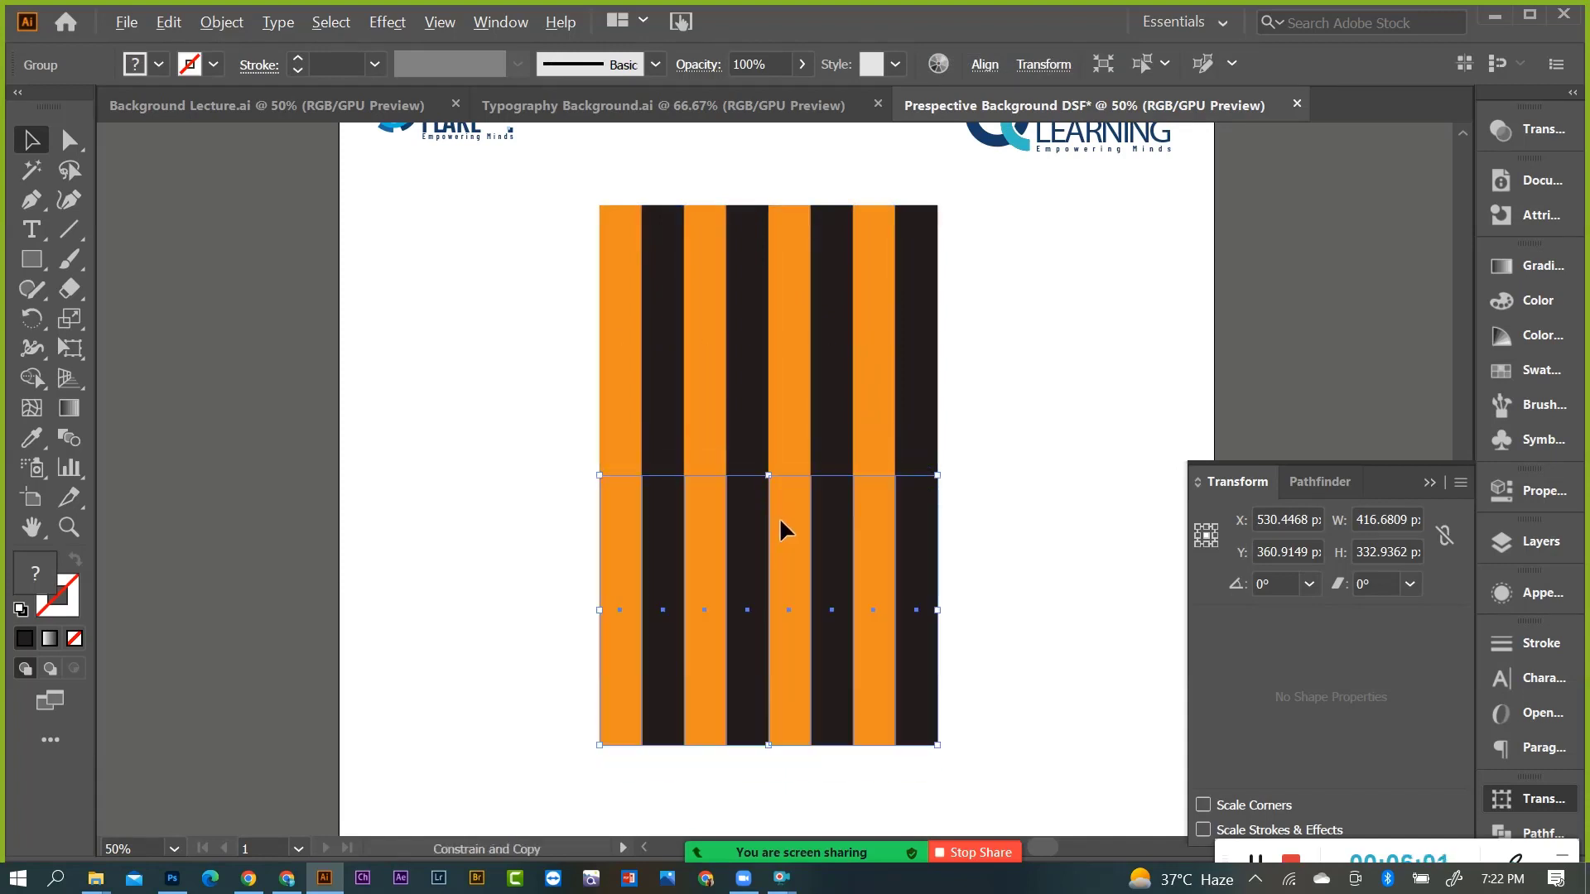
Shift the lower stripe block straight down about 37 px, leaving a narrow white gap.
left_click(1040, 440)
left_click_drag(518, 396, 994, 590)
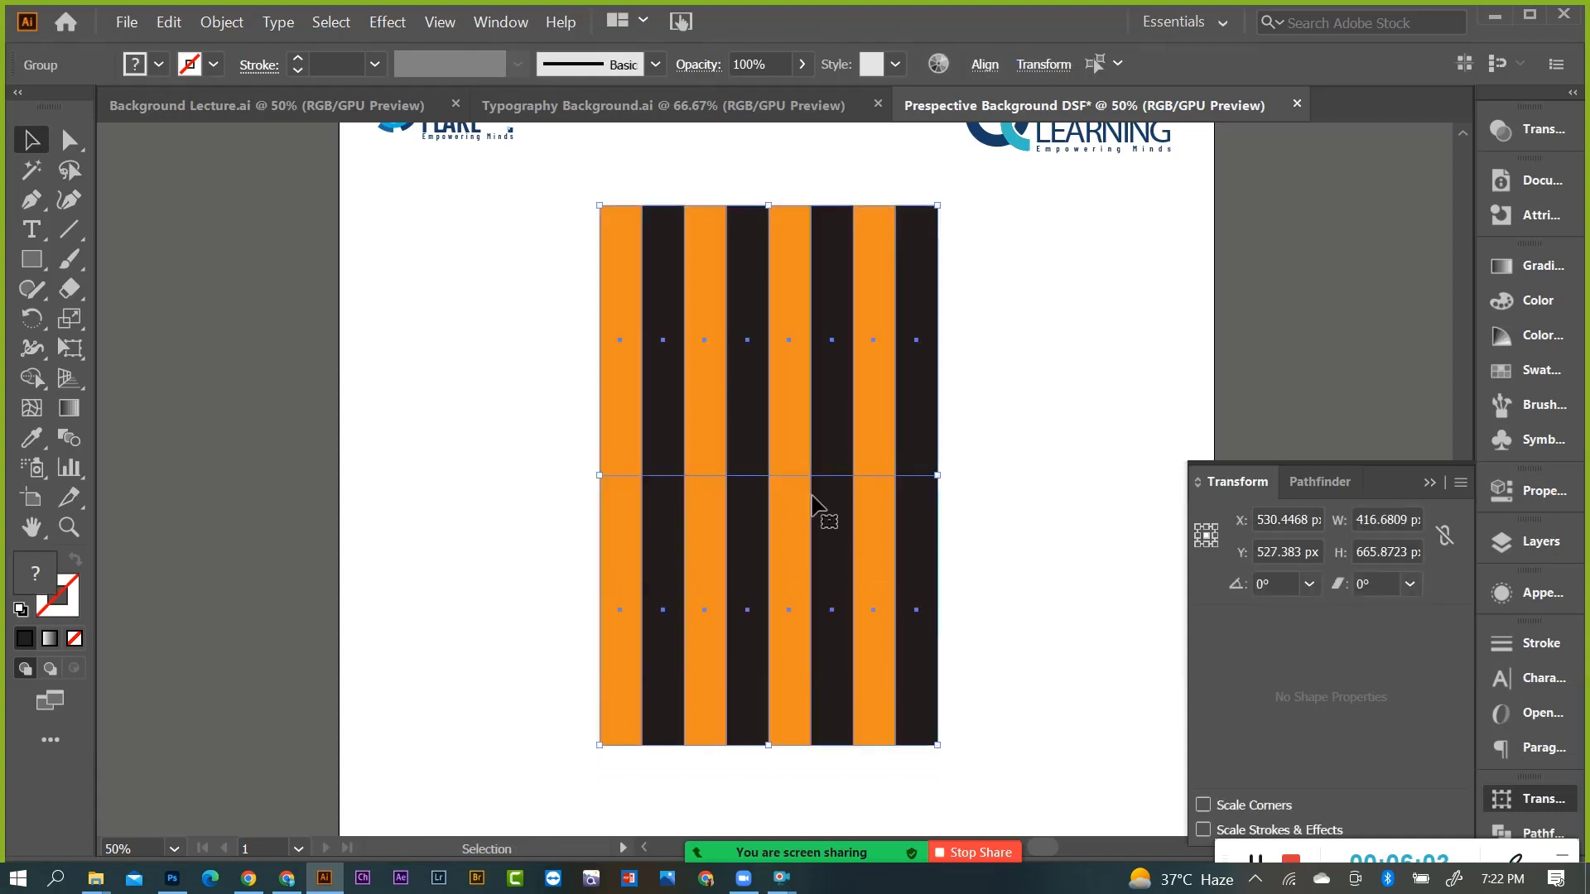
left_click(1128, 484)
left_click_drag(827, 596, 869, 639)
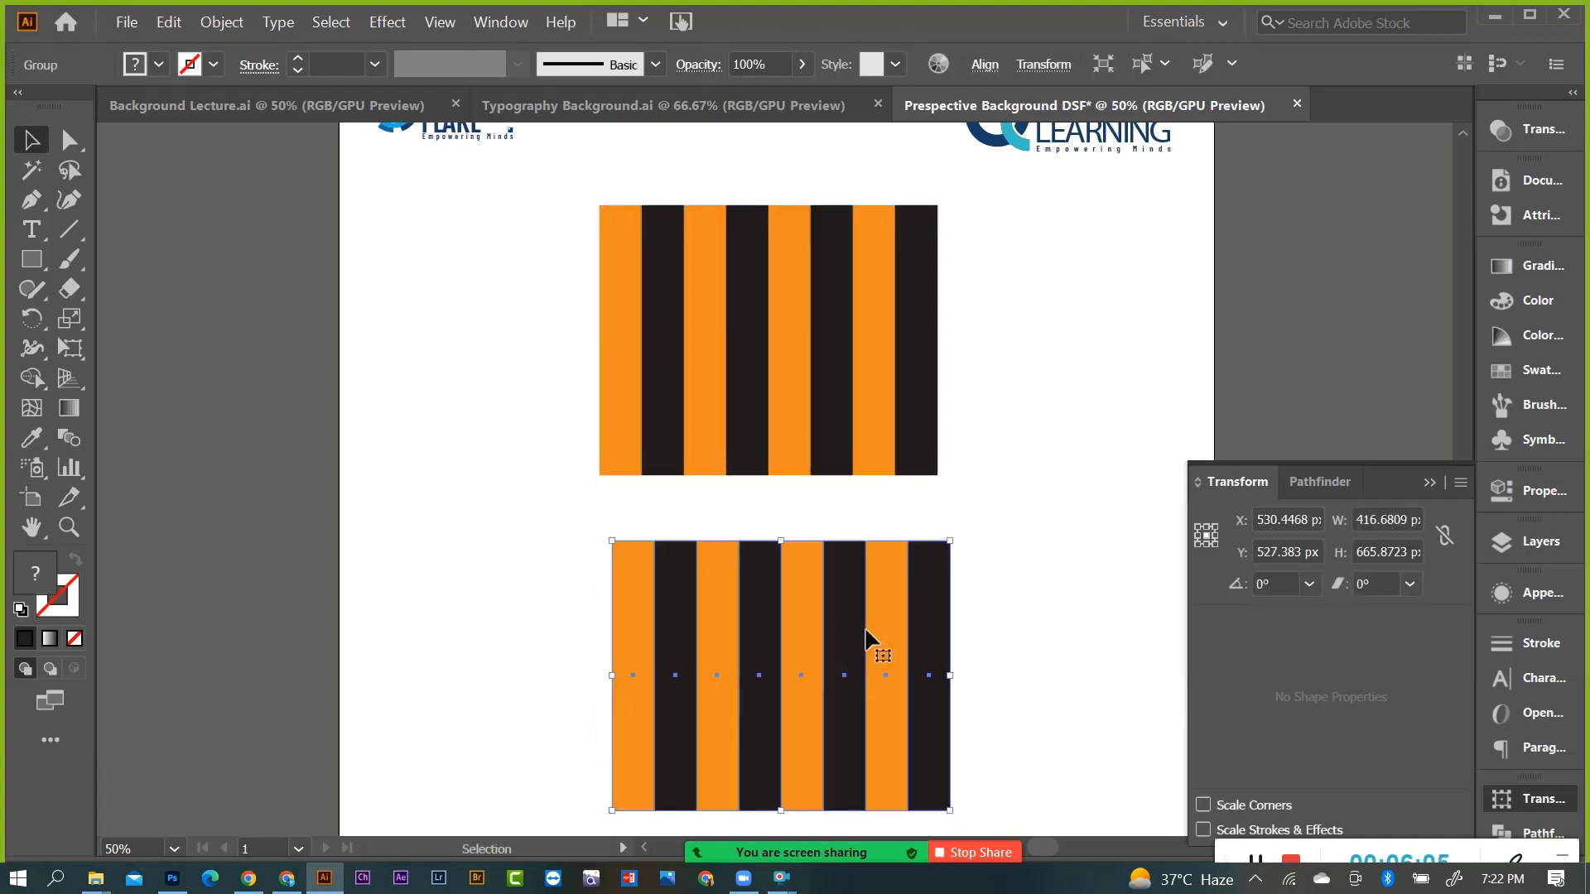
key("ctrl+z")
left_click_drag(816, 566, 815, 598)
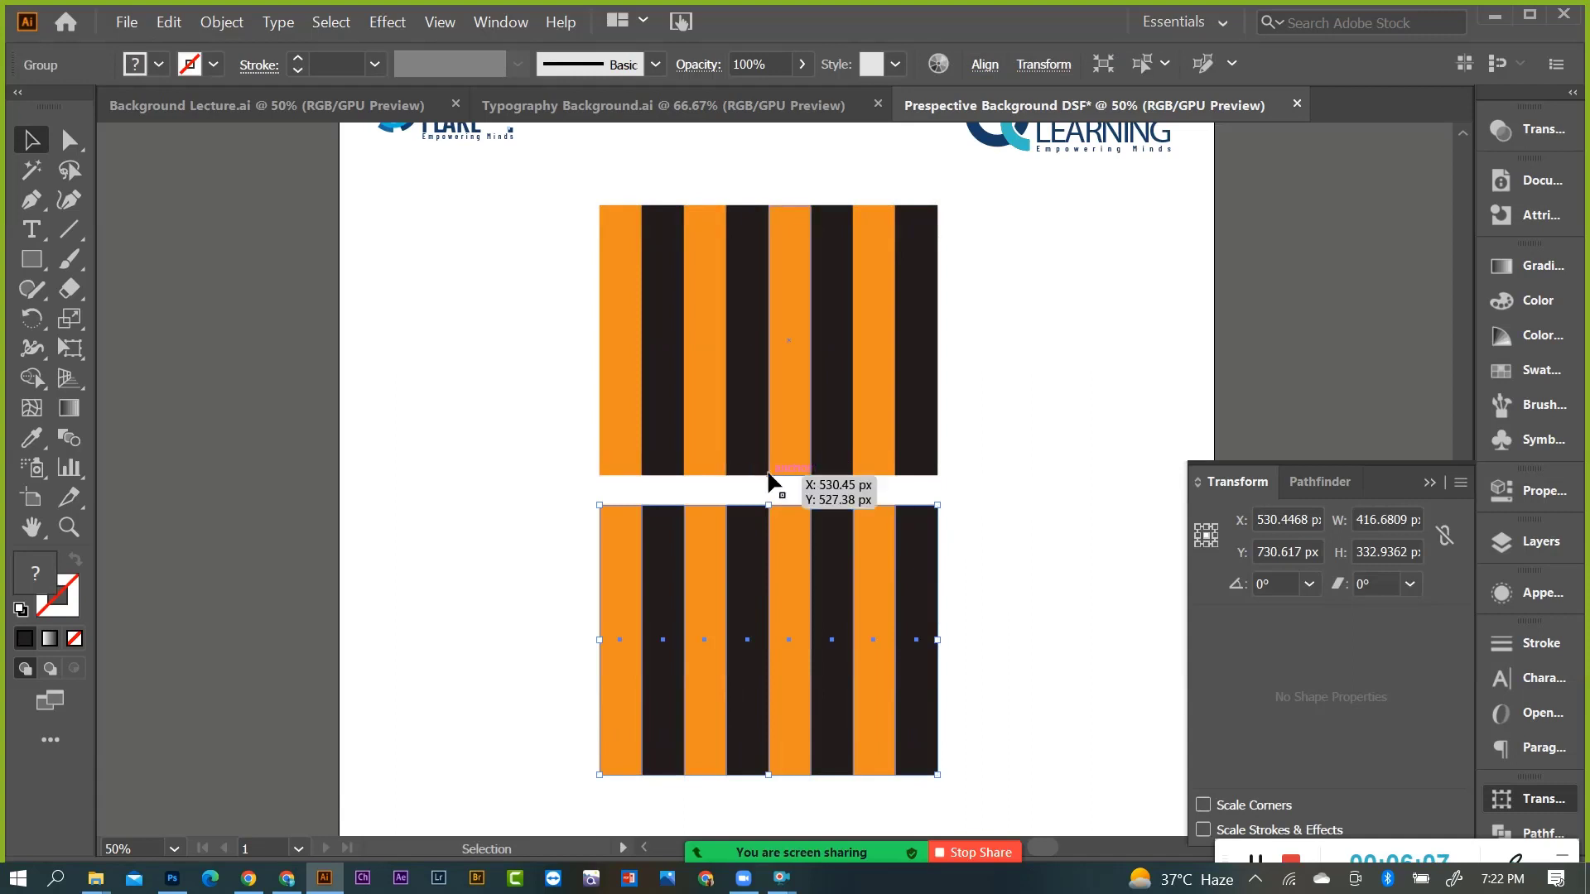
key("ctrl+equal")
key("ctrl+equal")
key("ctrl+minus")
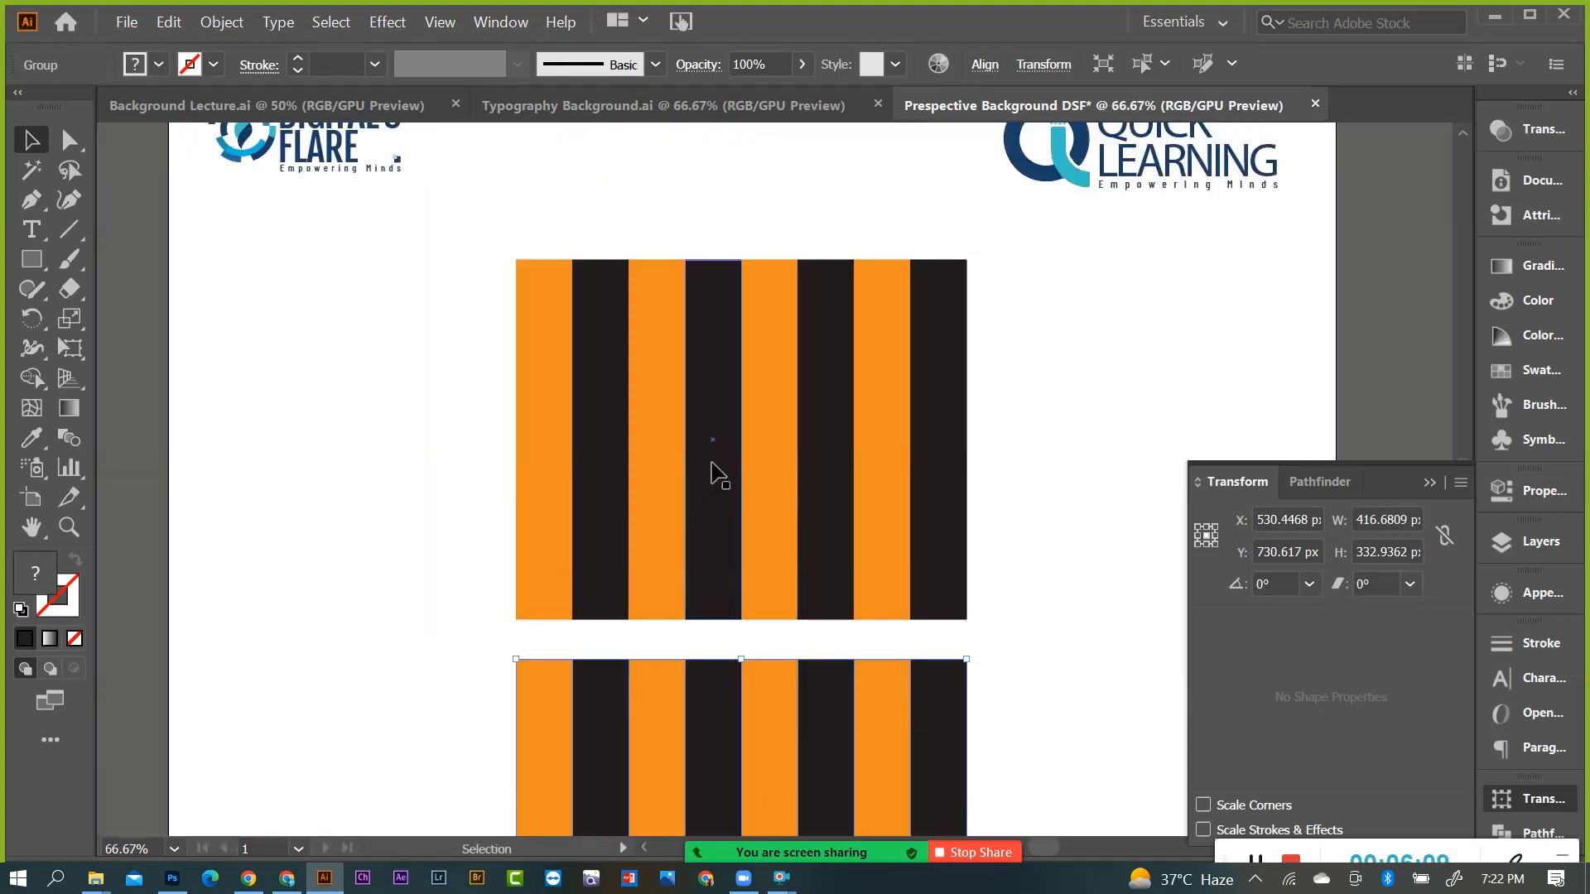
left_click(38, 262)
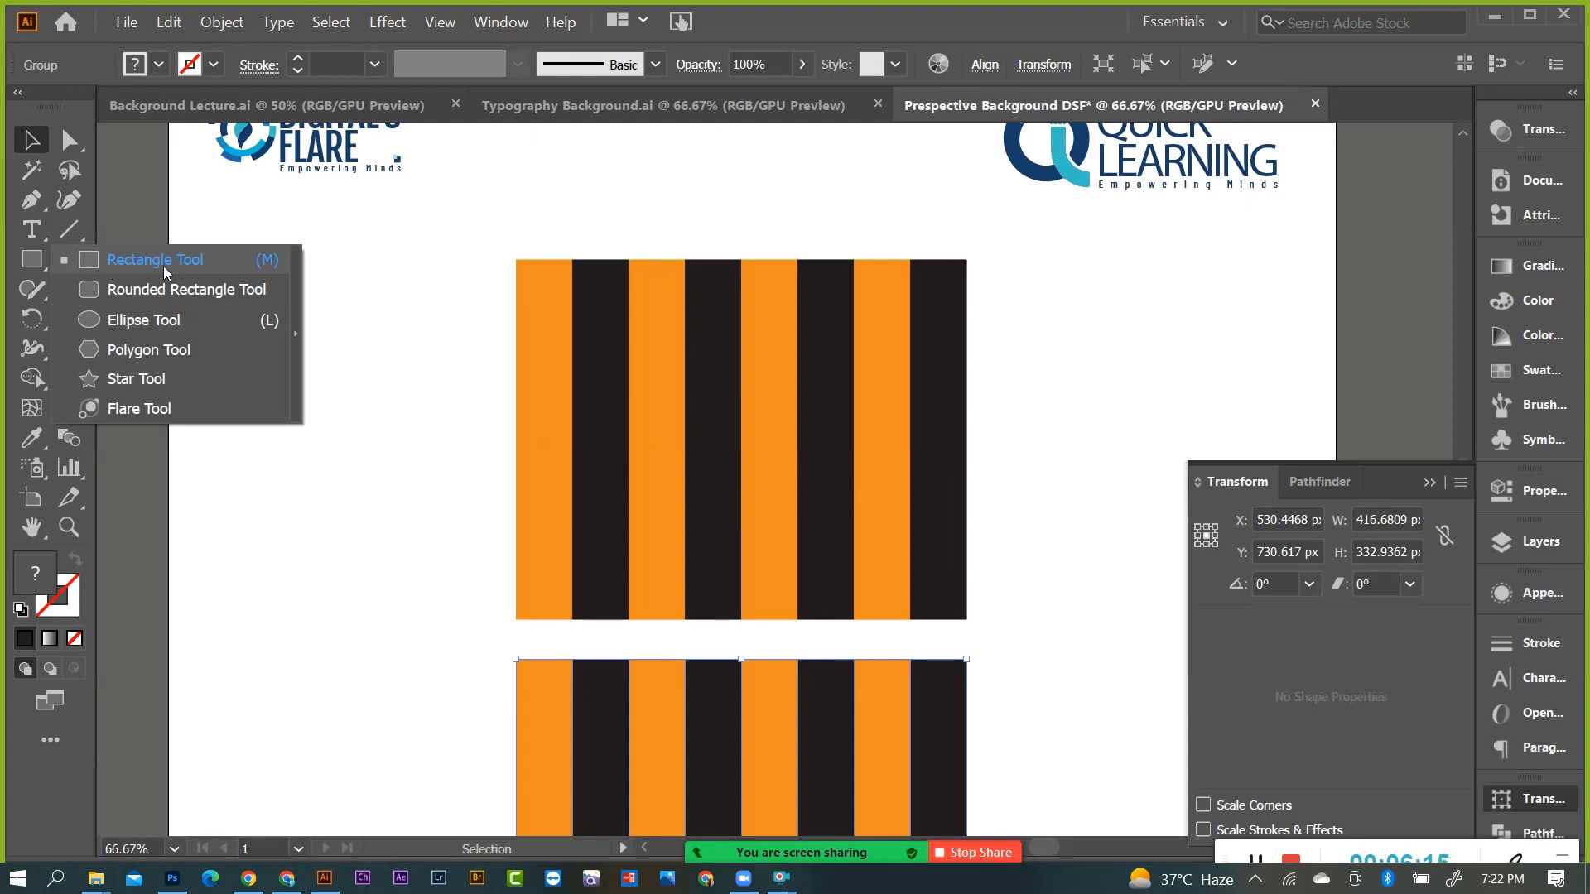
Draw a rectangle over the upper stripe block and fill it with a white-to-black gradient.
left_click(162, 266)
left_click_drag(515, 260, 931, 524)
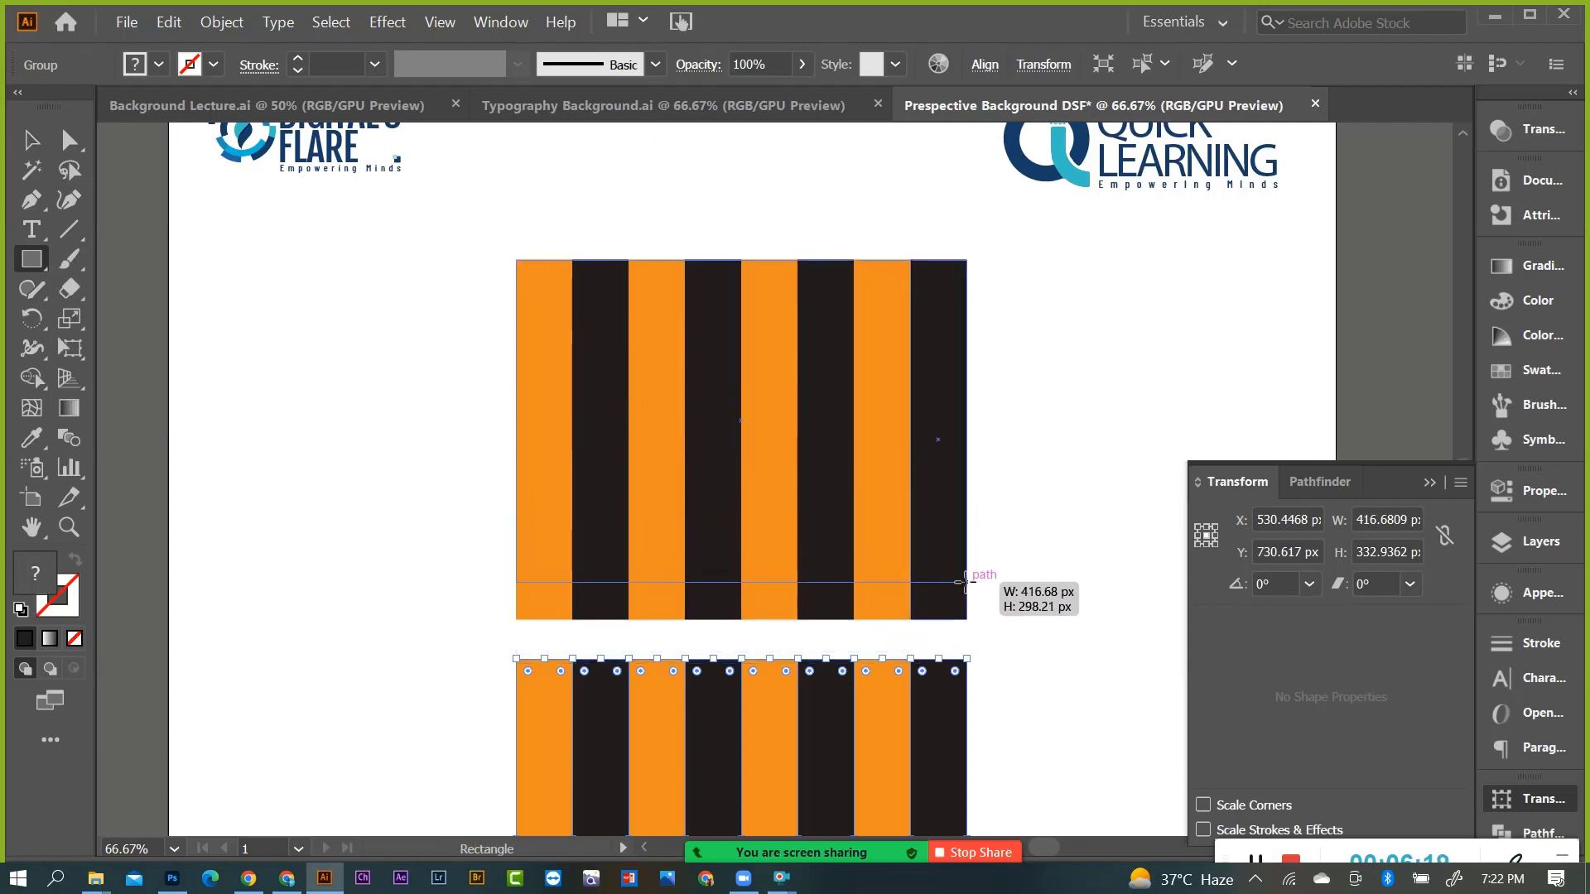
left_click_drag(931, 524, 968, 622)
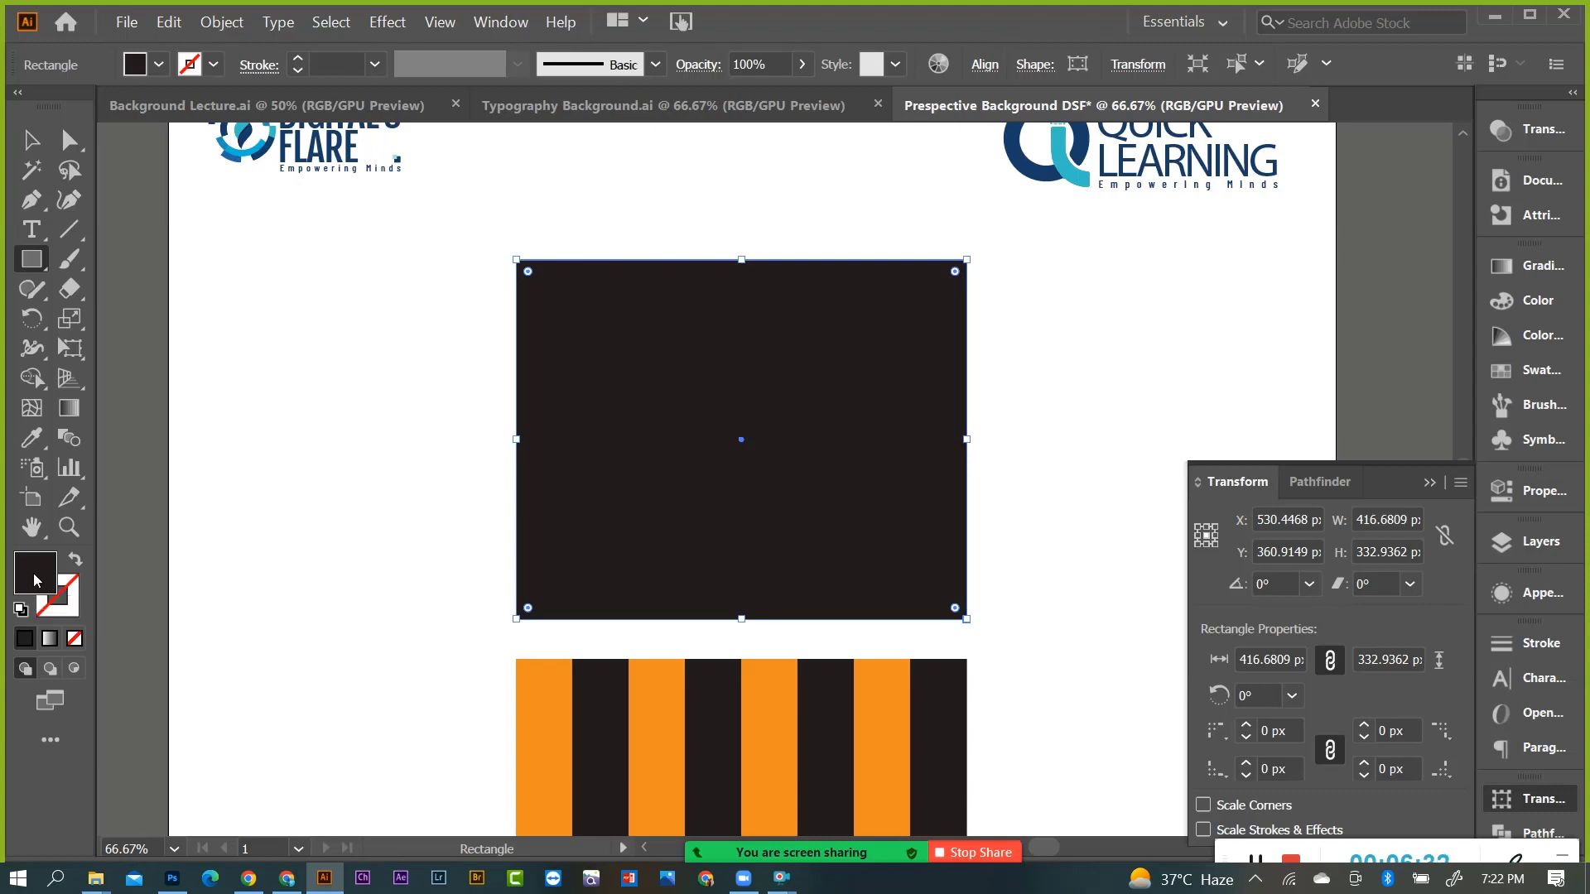
left_click(48, 640)
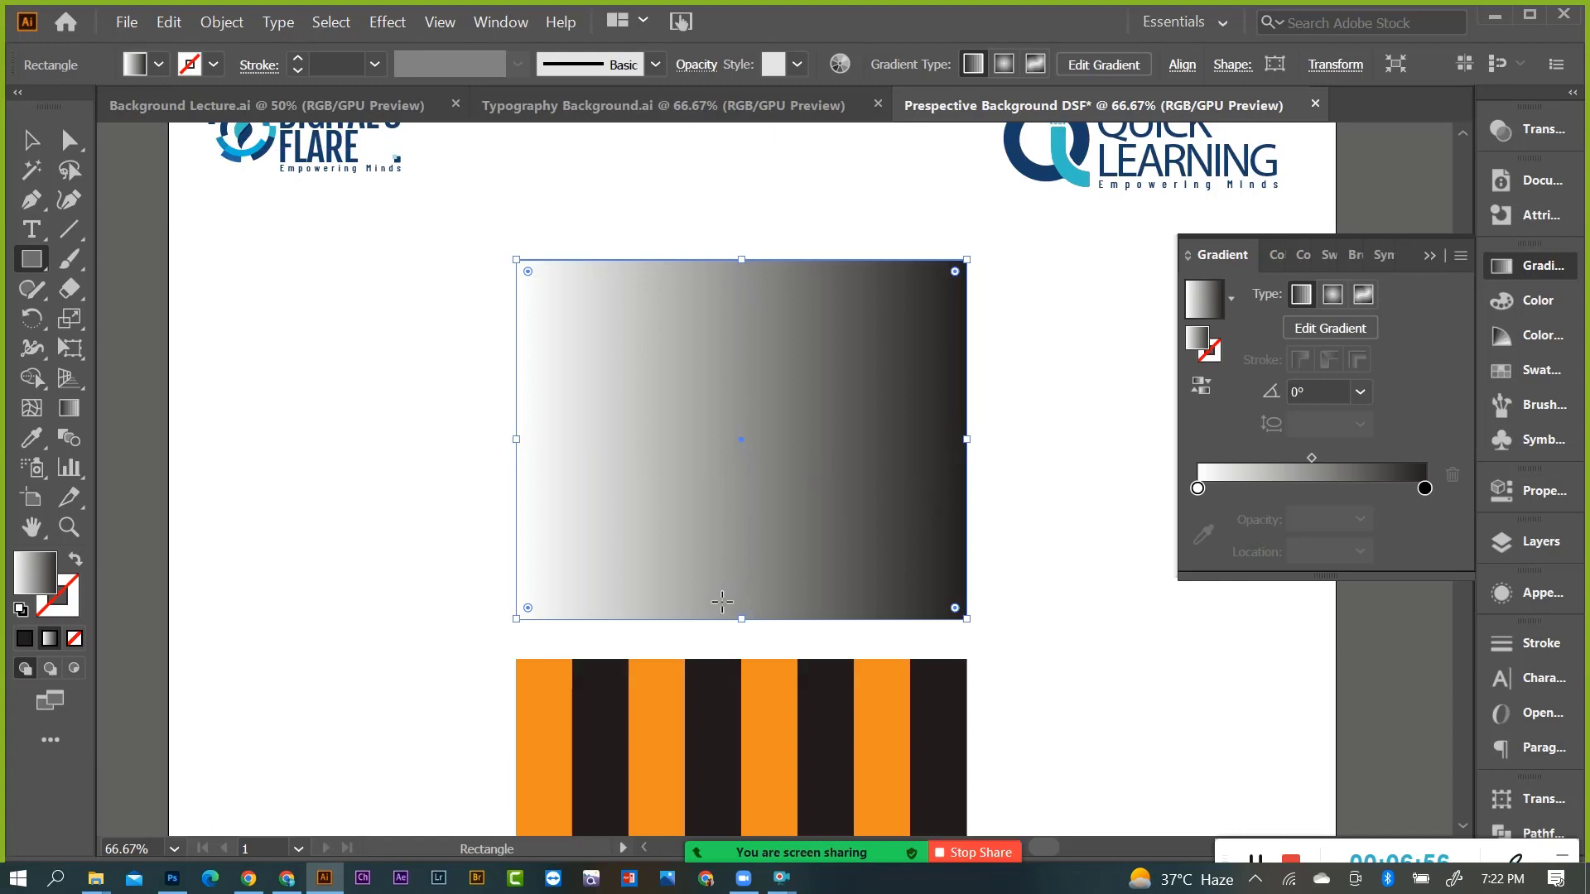
Set the gradient angle to -90° and move its midpoint to about 70%.
left_click(1361, 393)
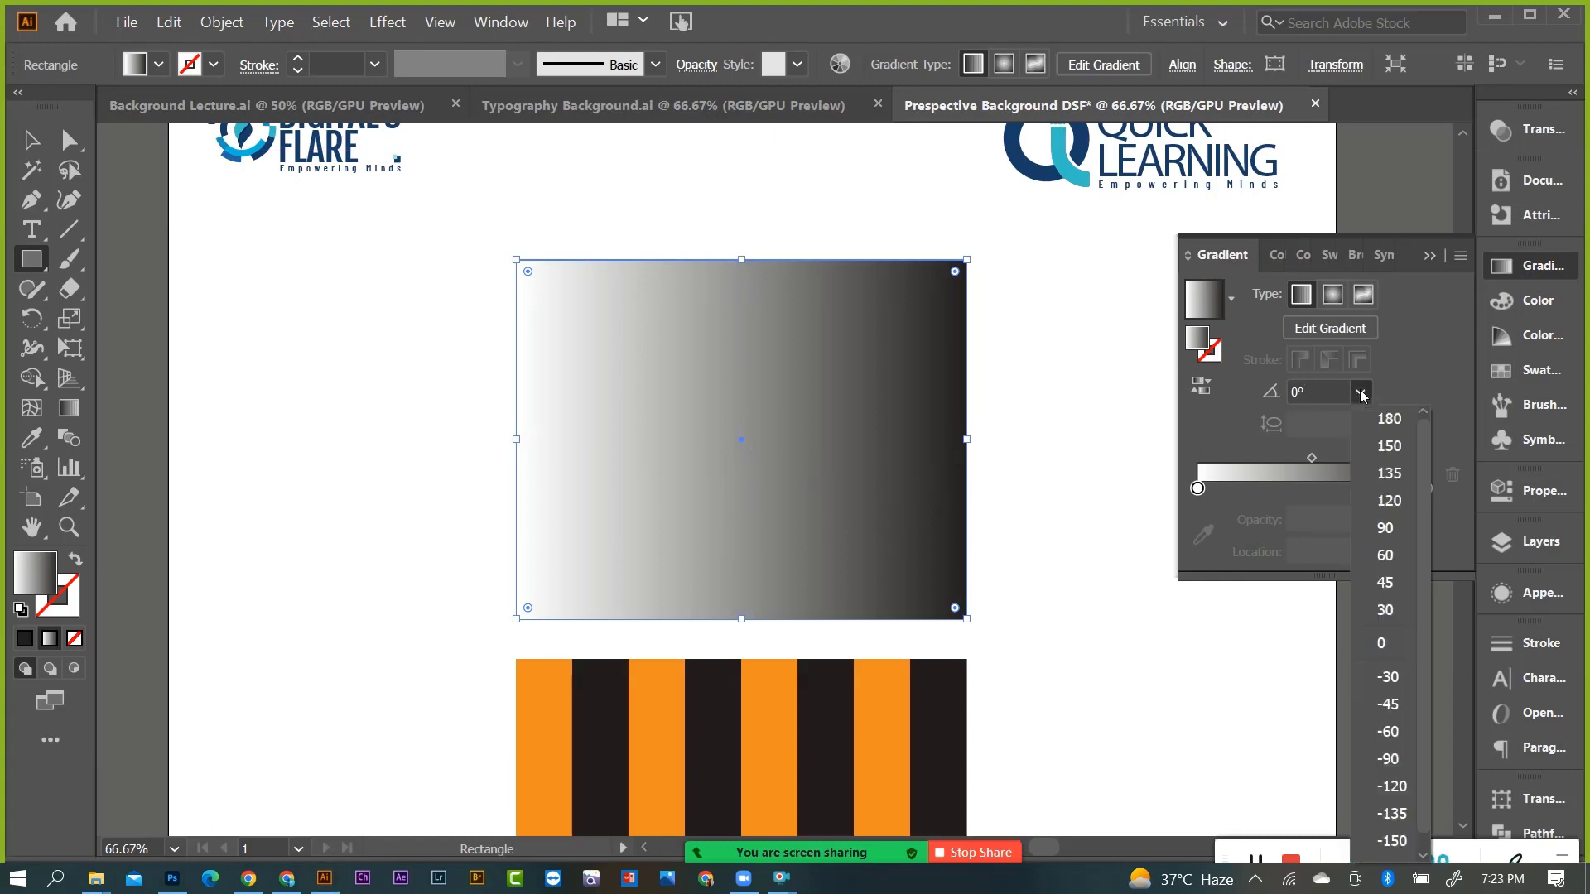
left_click(1390, 756)
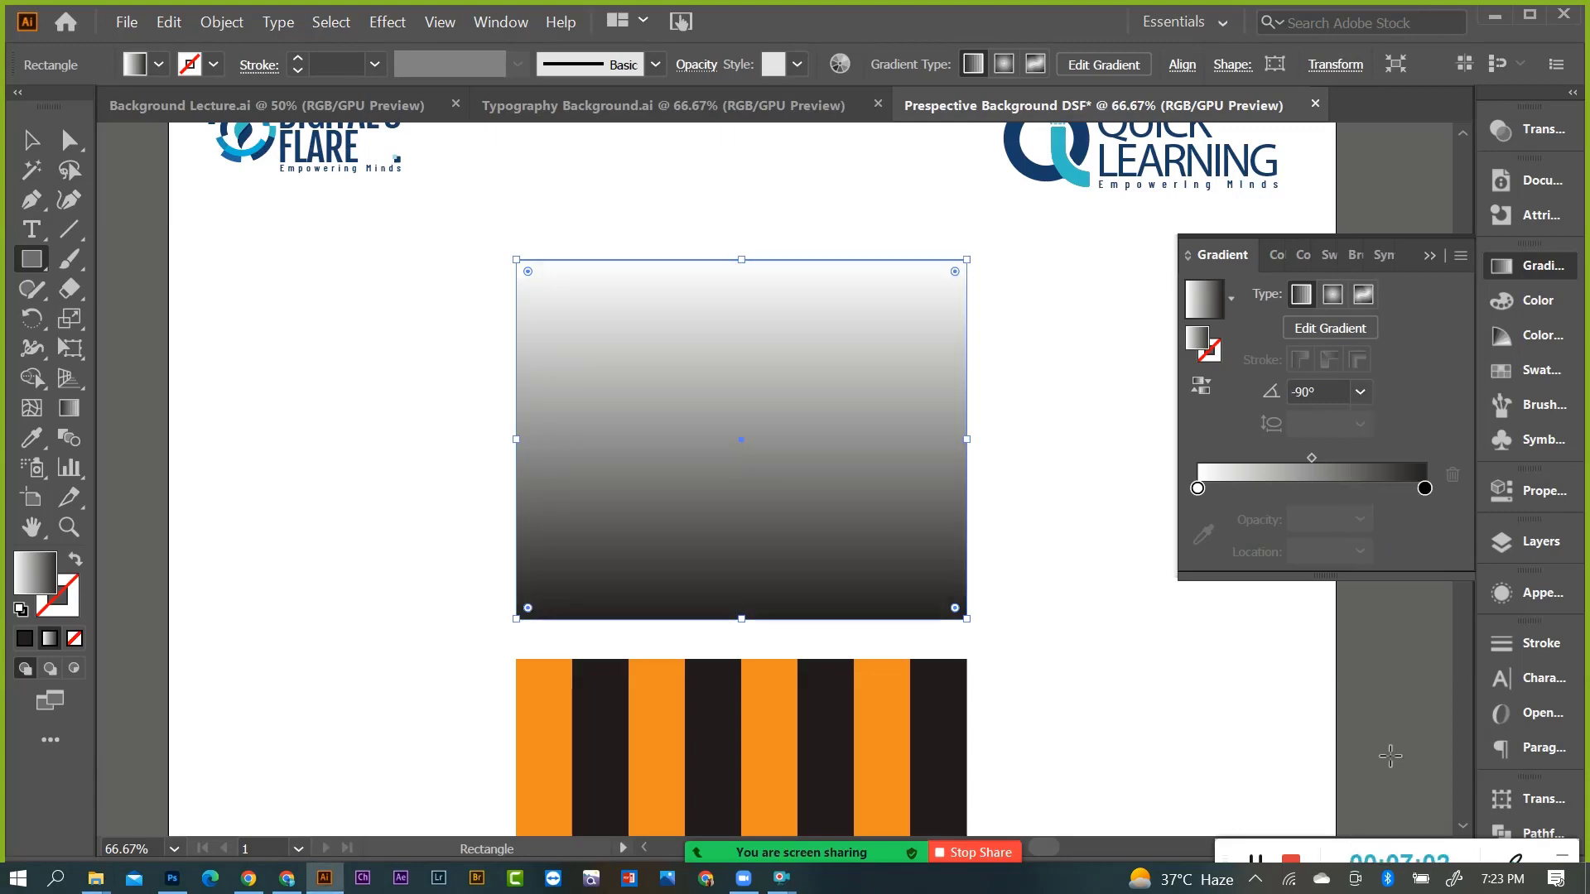
left_click(1360, 393)
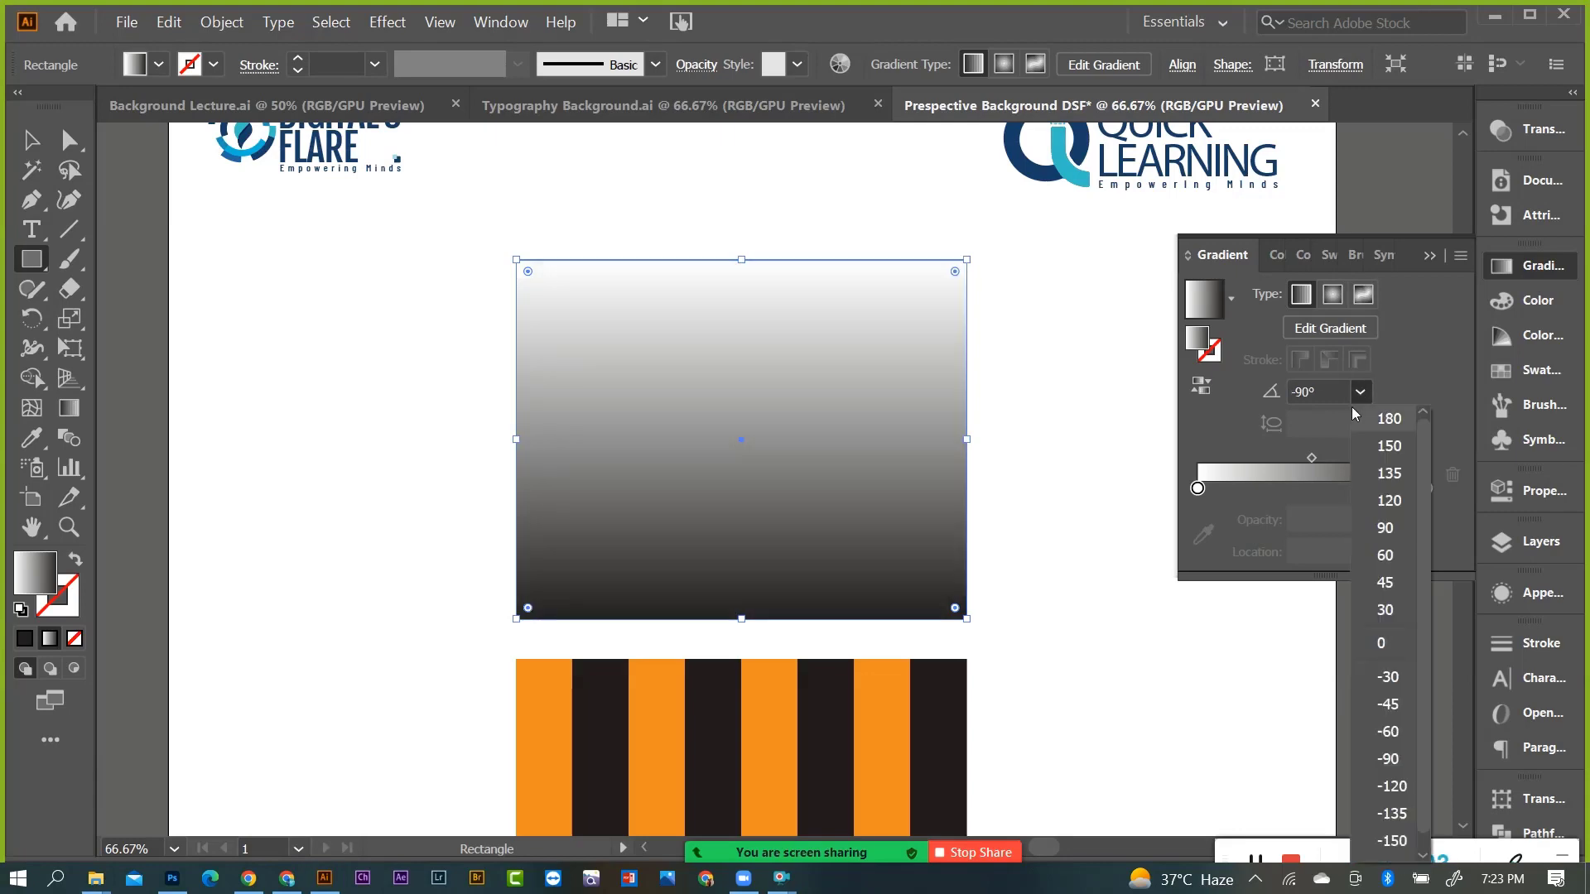
left_click(1389, 530)
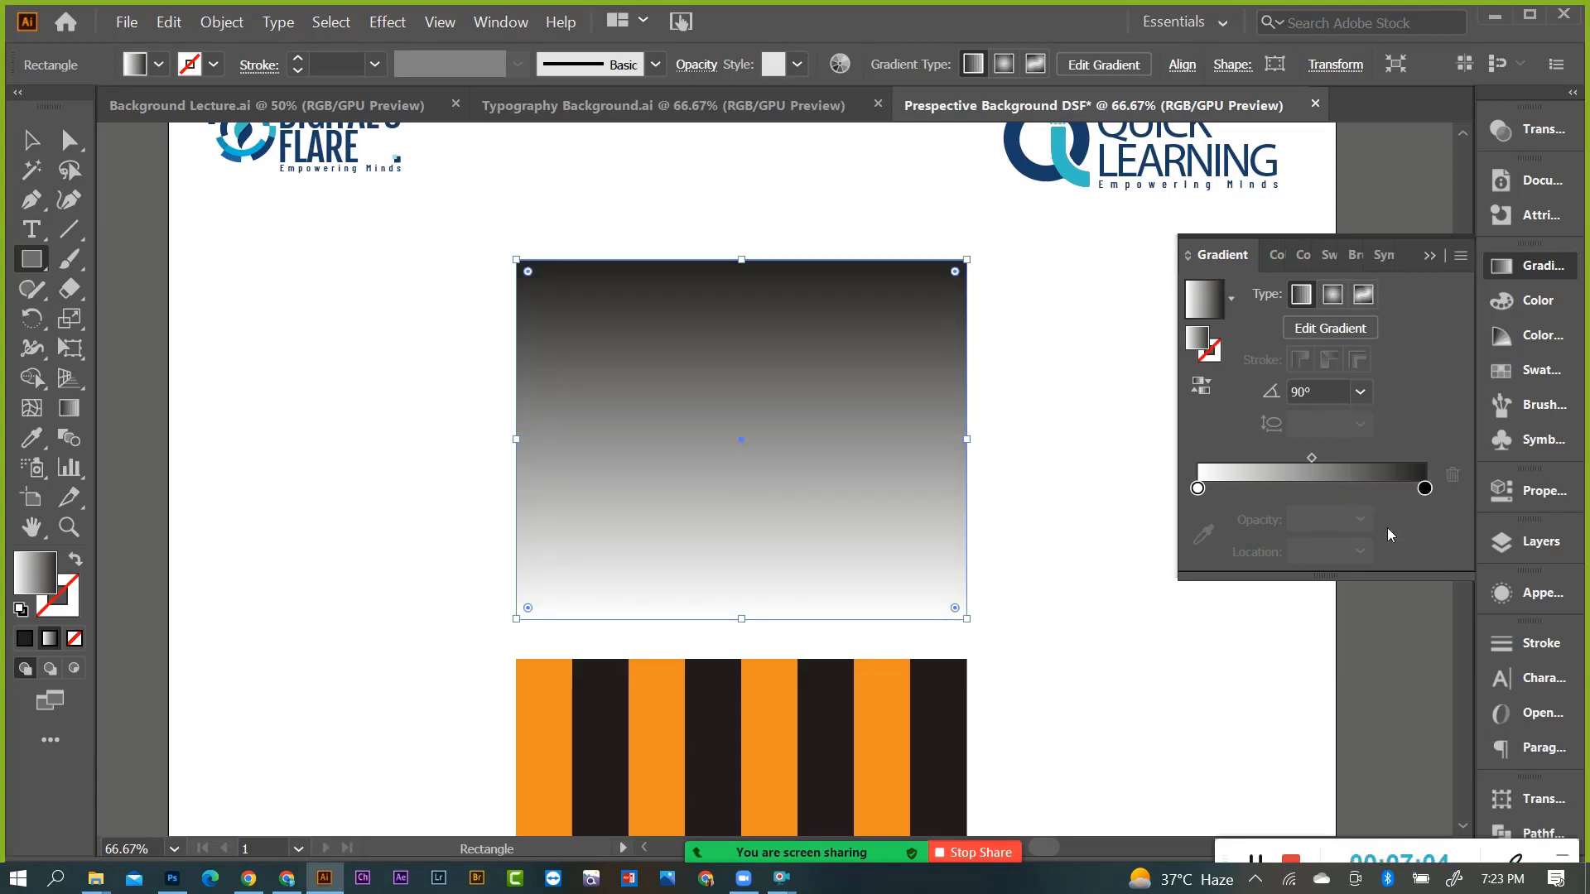
left_click(1365, 392)
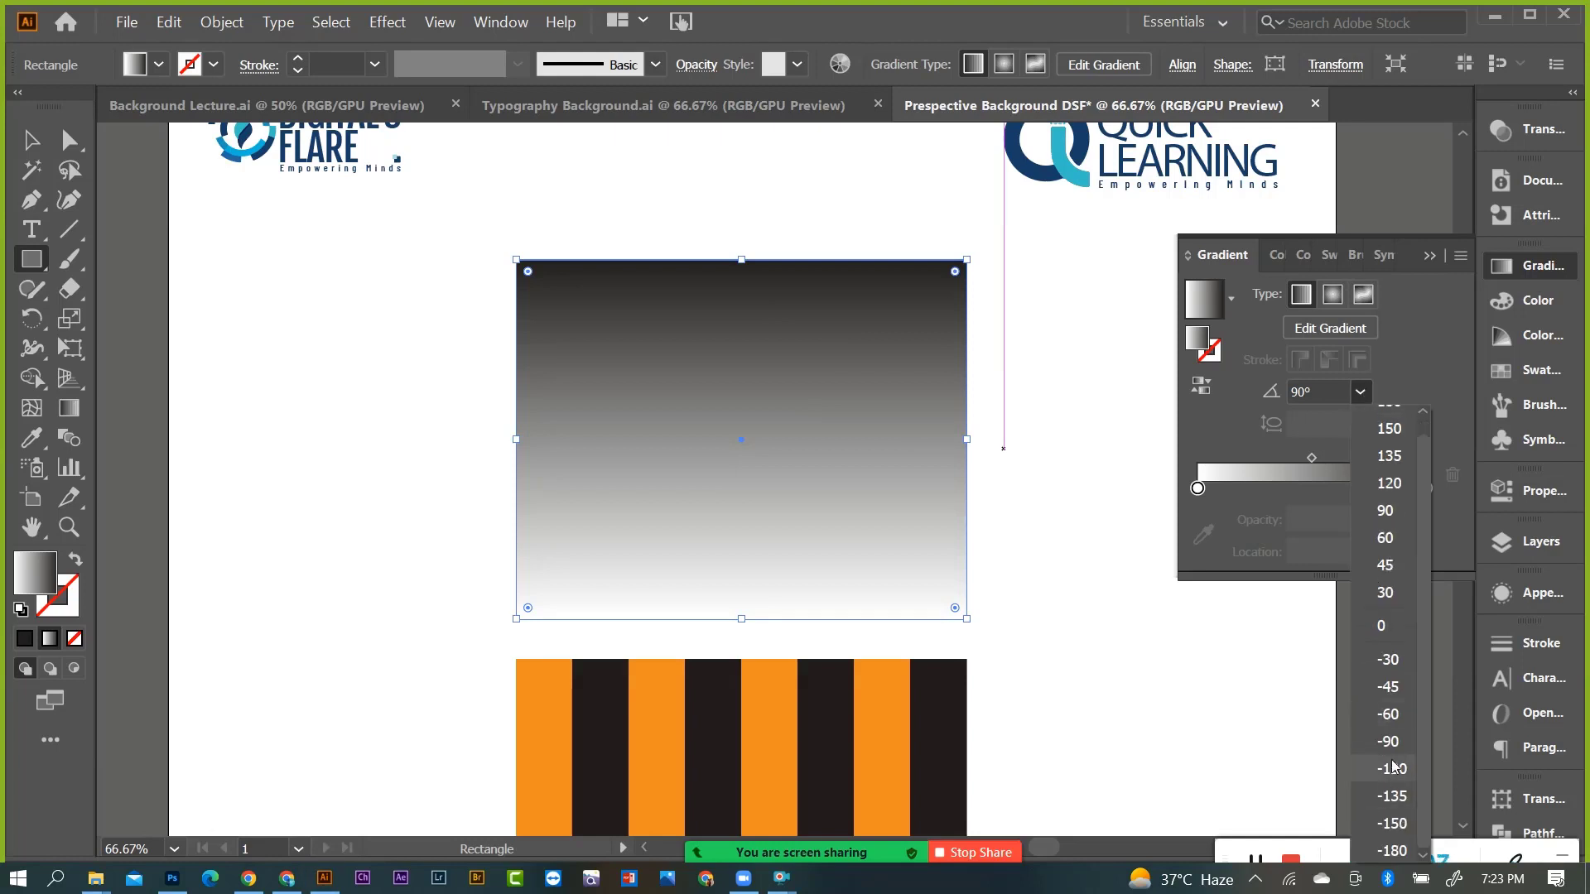
left_click(1394, 768)
left_click(1360, 393)
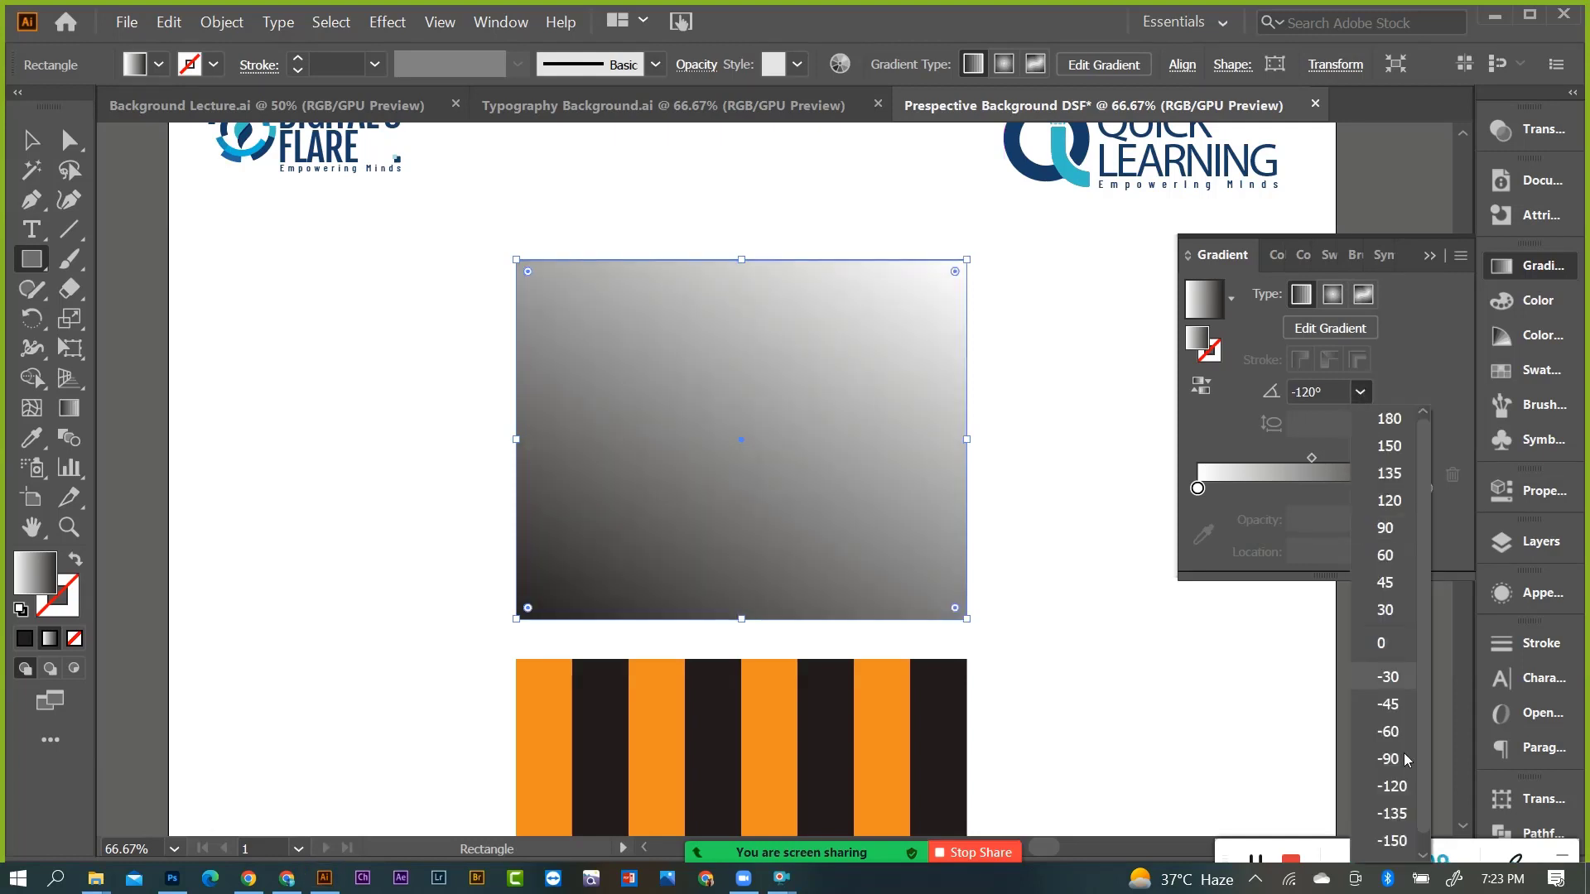
left_click(1402, 759)
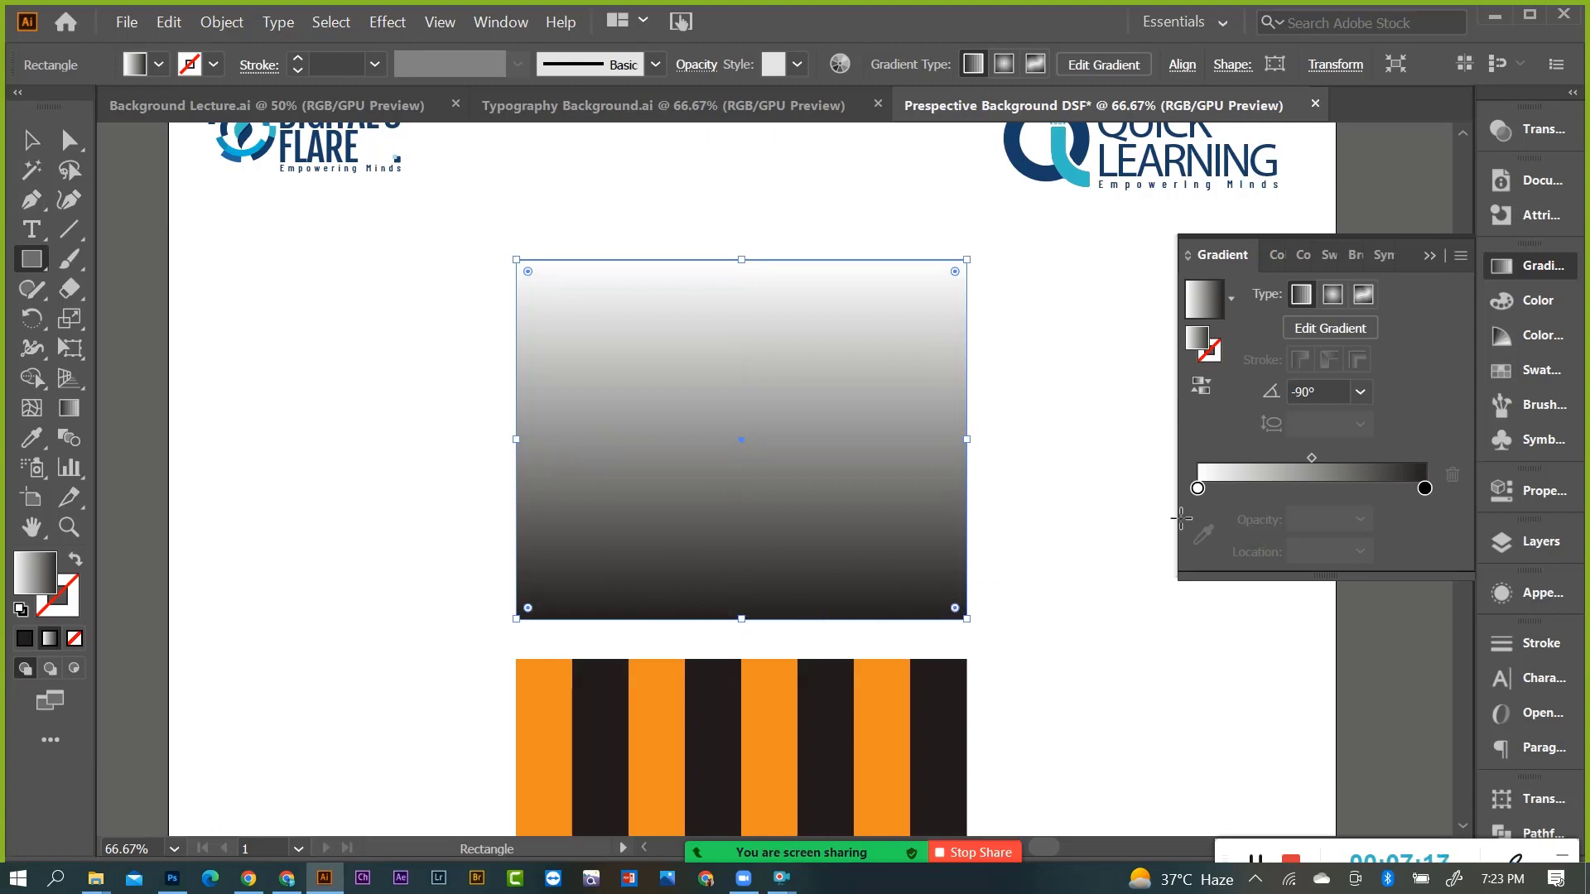
left_click_drag(1312, 459, 1359, 466)
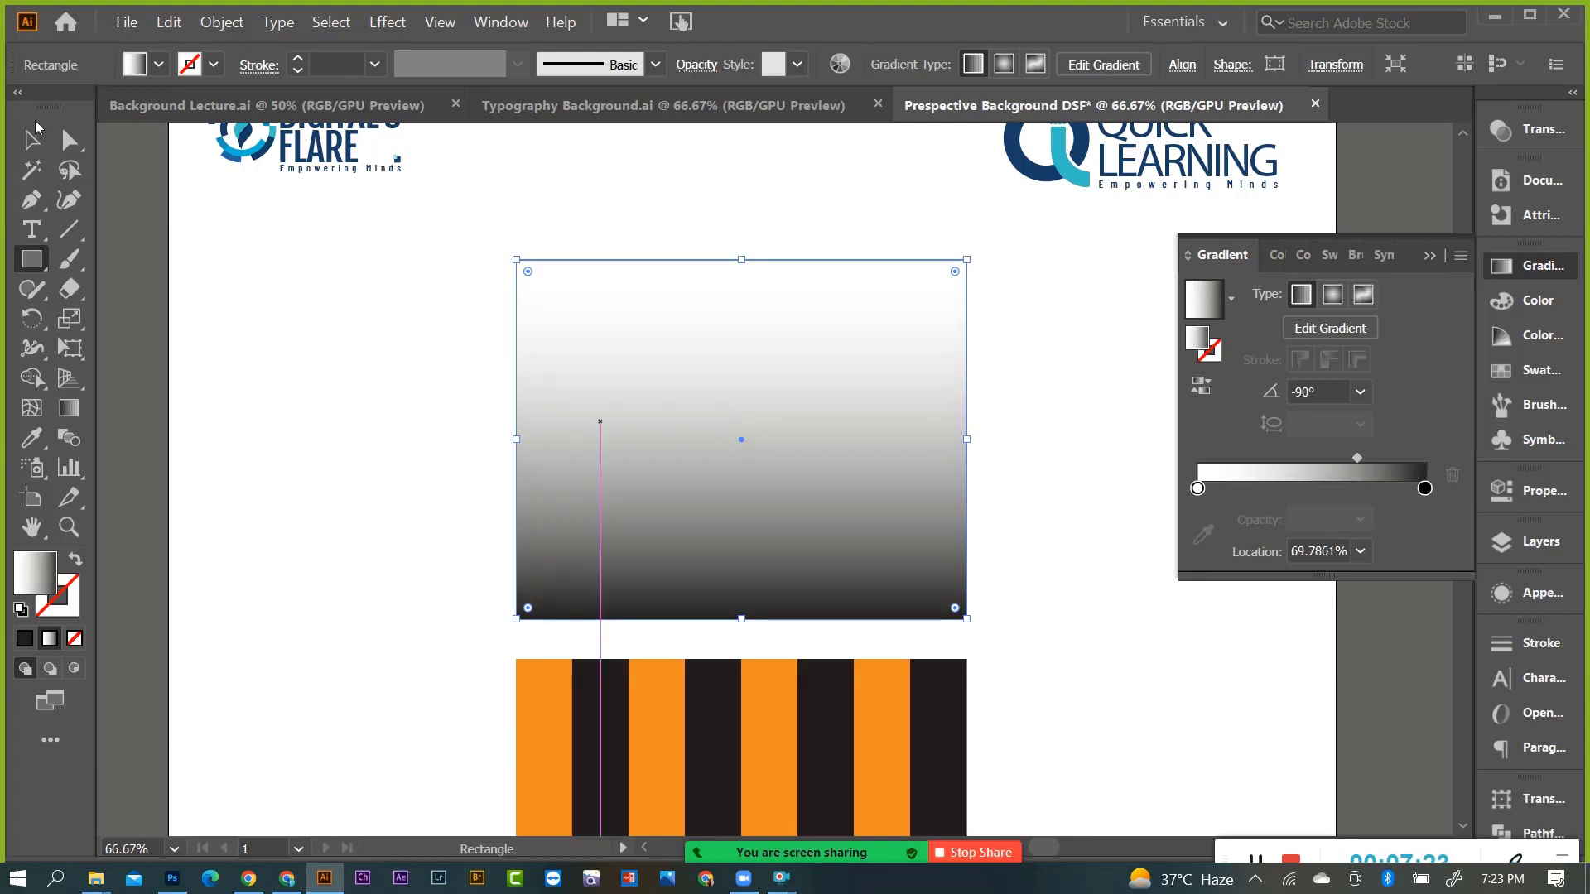
With the gradient rectangle selected, bring up its Transparency settings (Normal, 100% opacity).
key("v")
left_click_drag(865, 434, 911, 455)
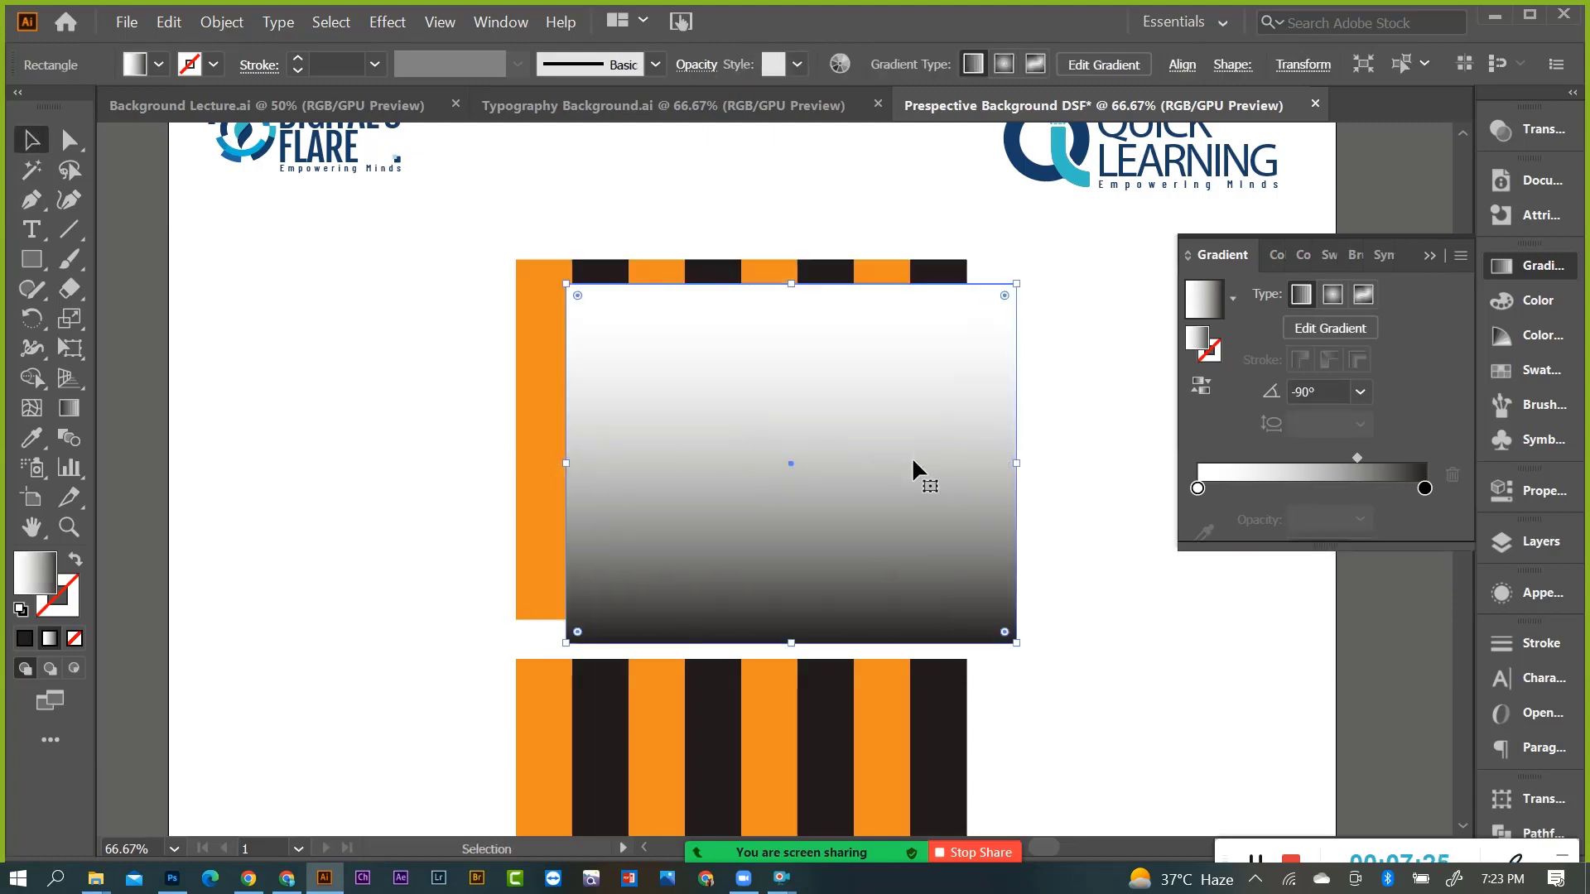
key("ctrl+z")
key("a")
key("v")
left_click(1524, 265)
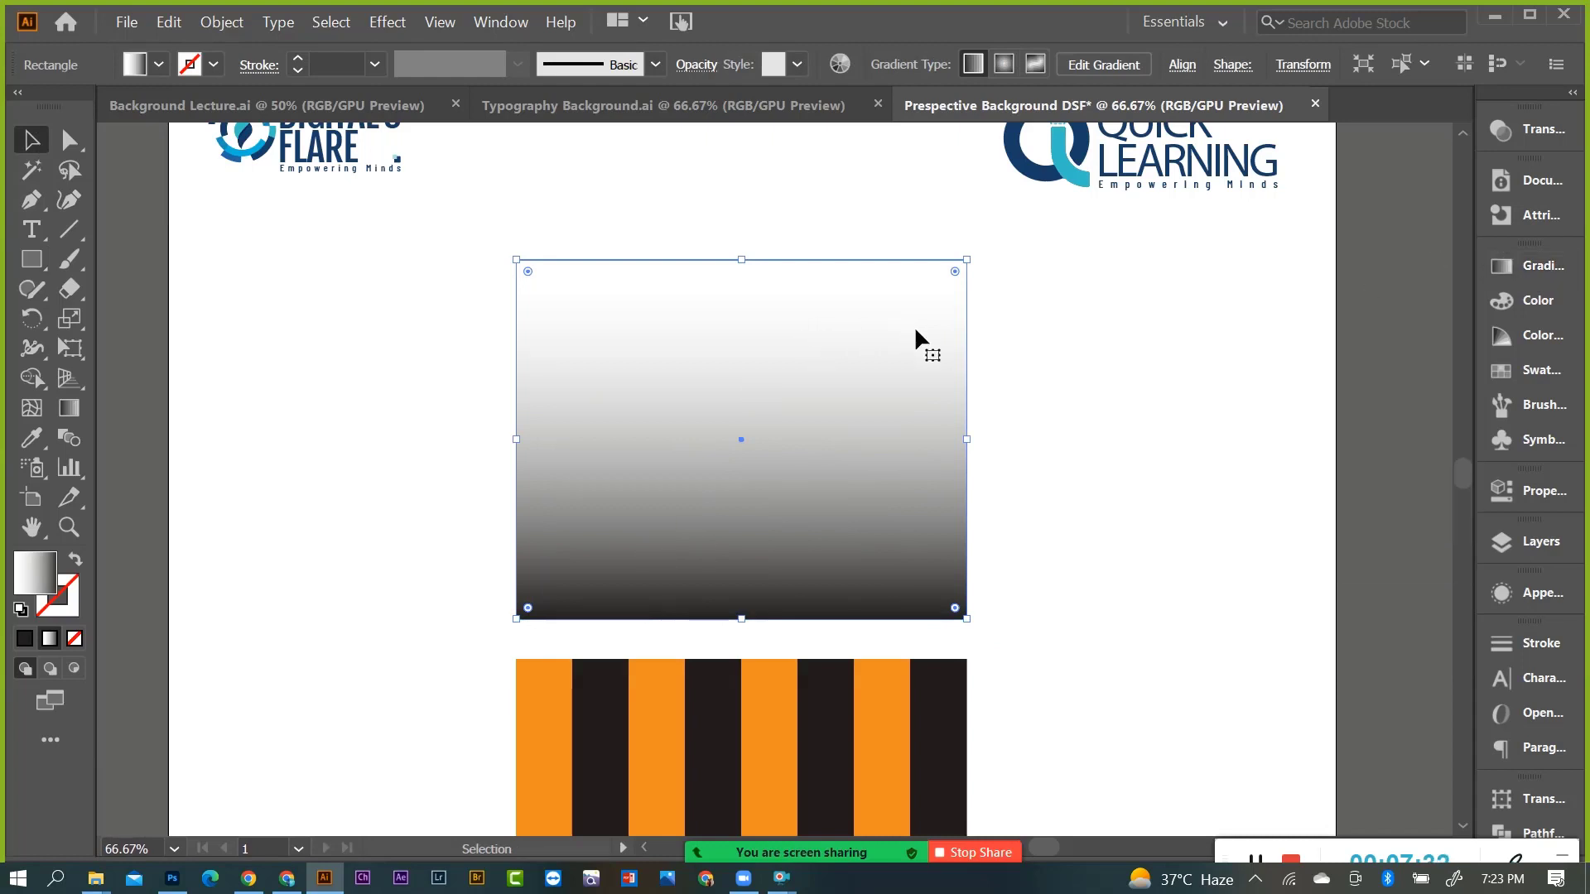
scroll(916, 335, "down", 2)
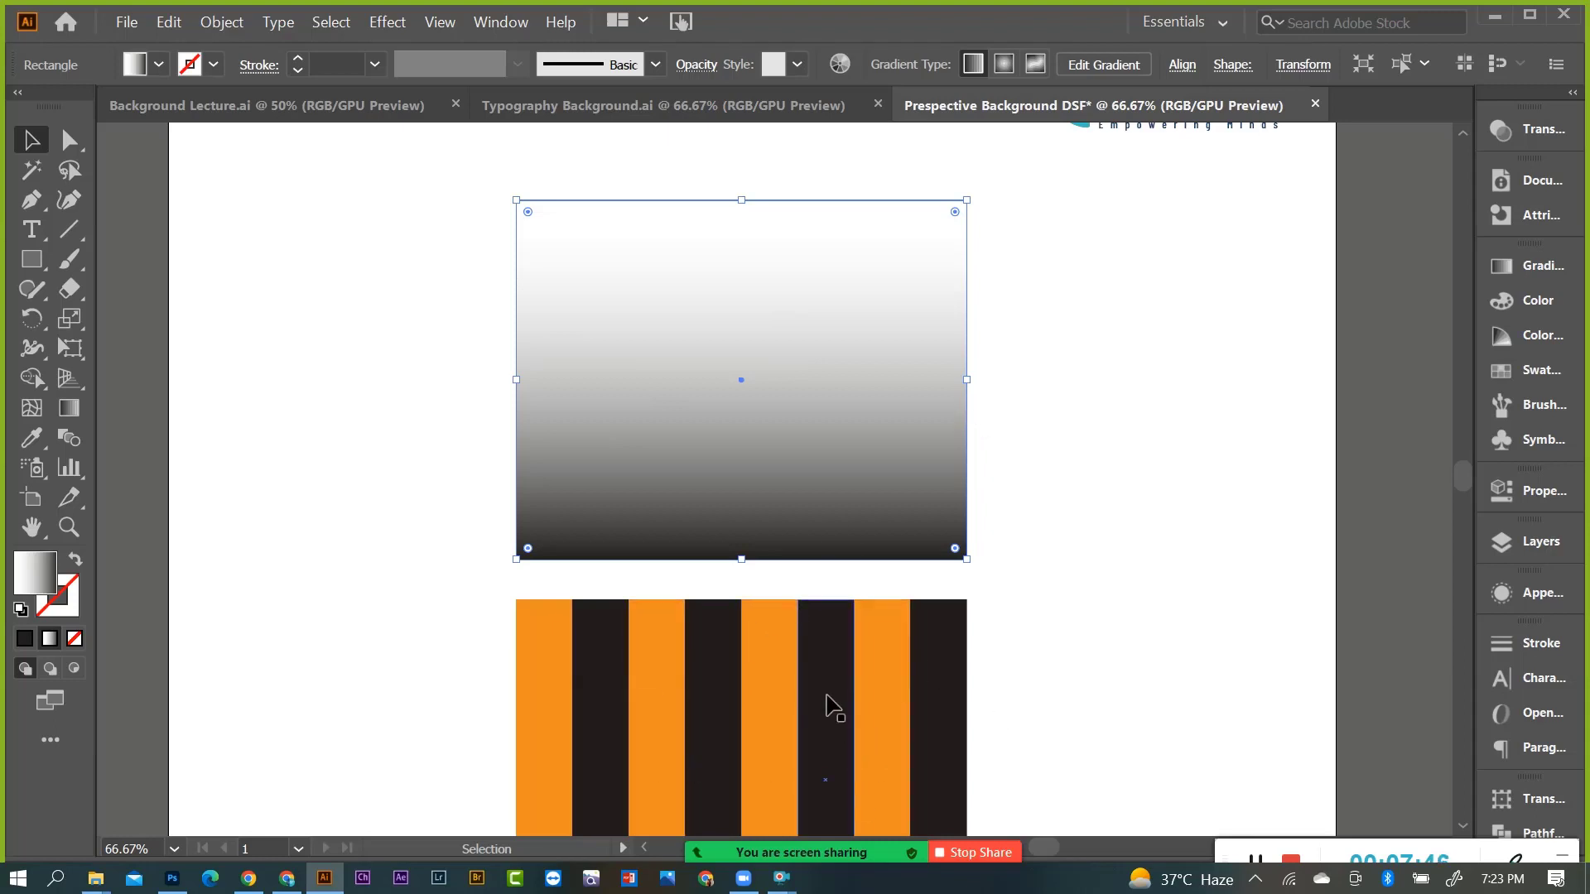
left_click(1539, 133)
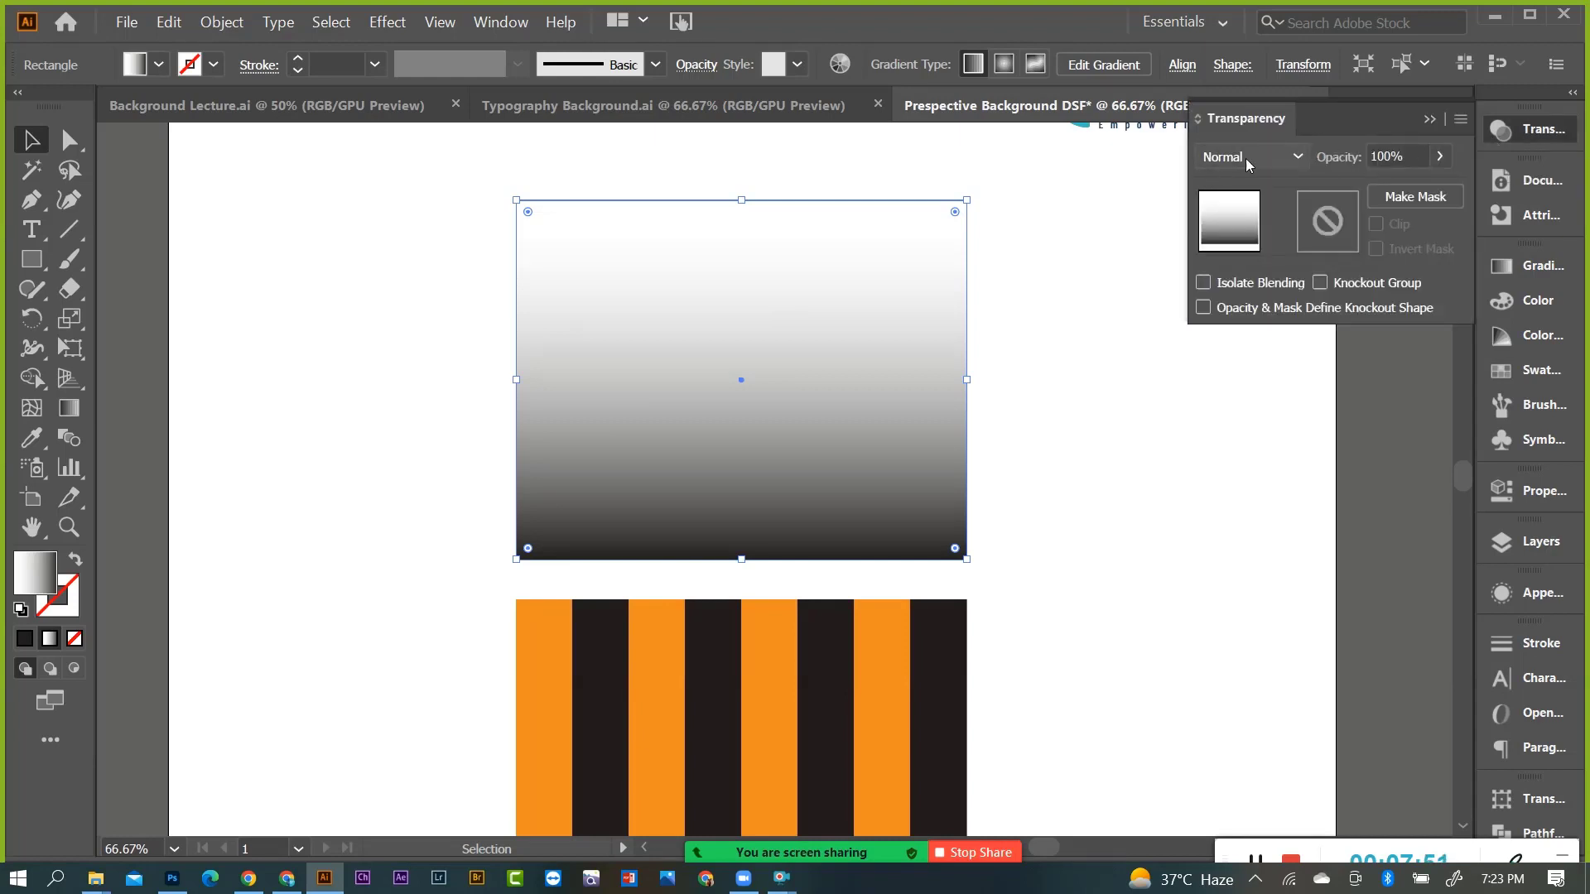
Set the gradient rectangle's blending mode to Multiply.
left_click(1302, 164)
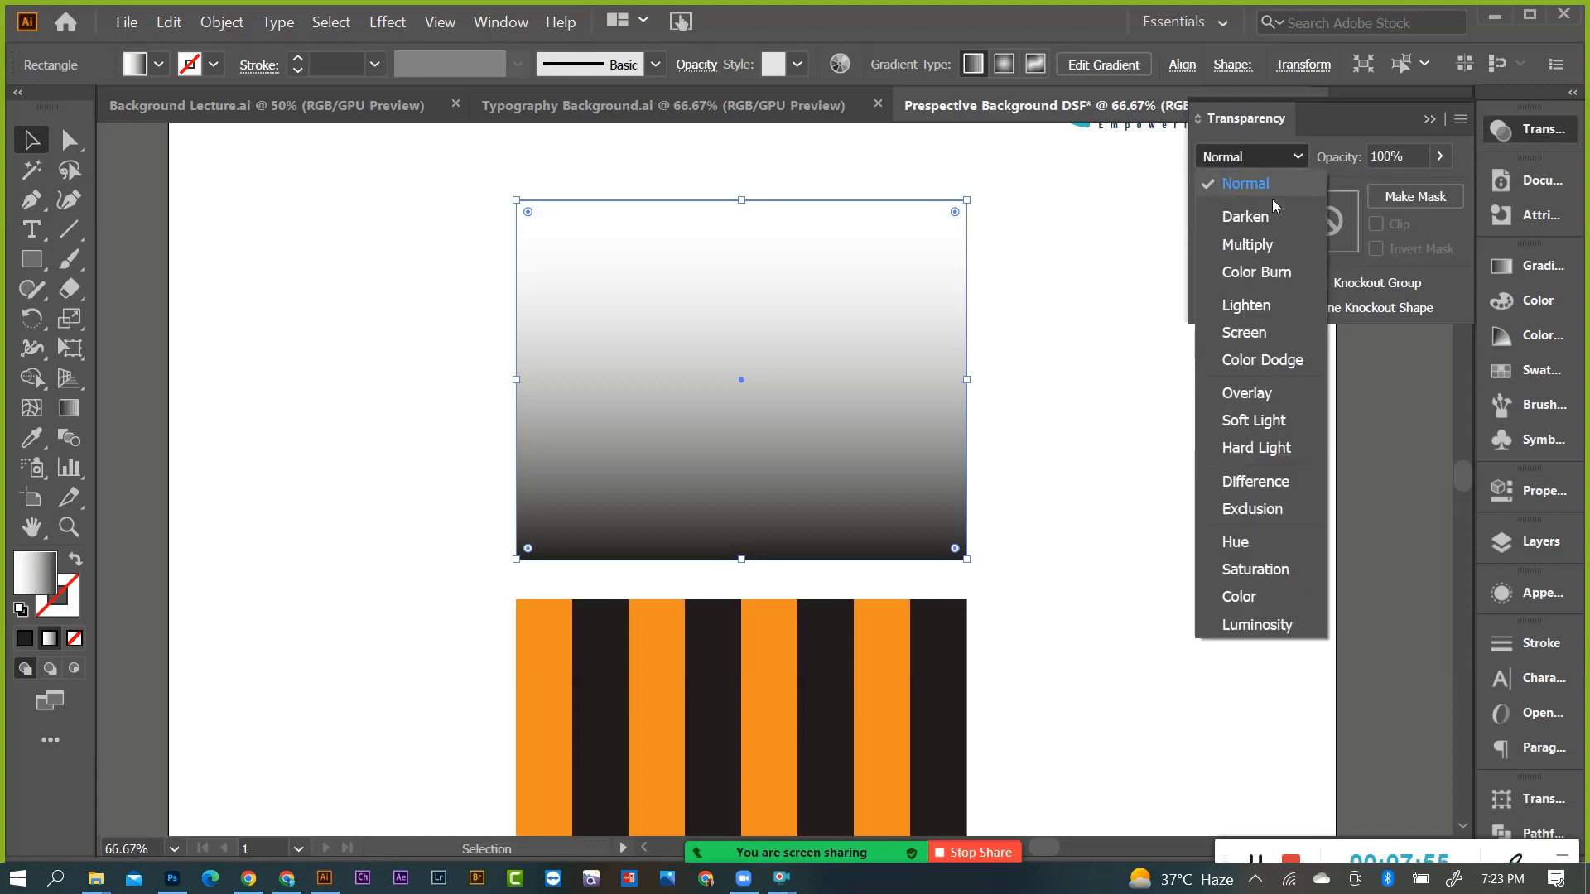
left_click(1264, 242)
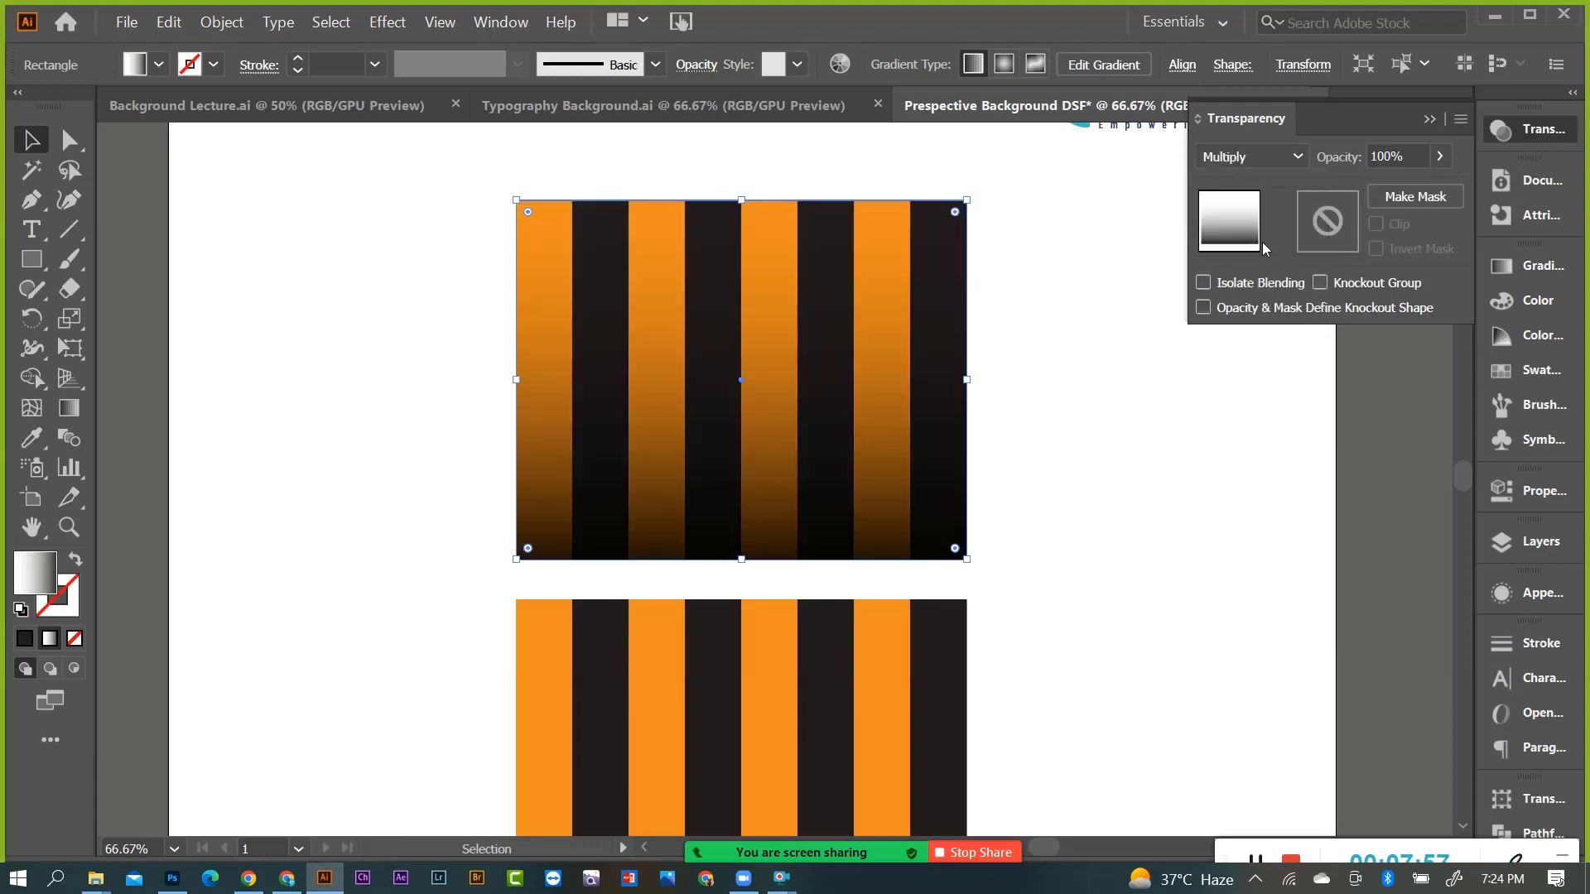
left_click(1193, 634)
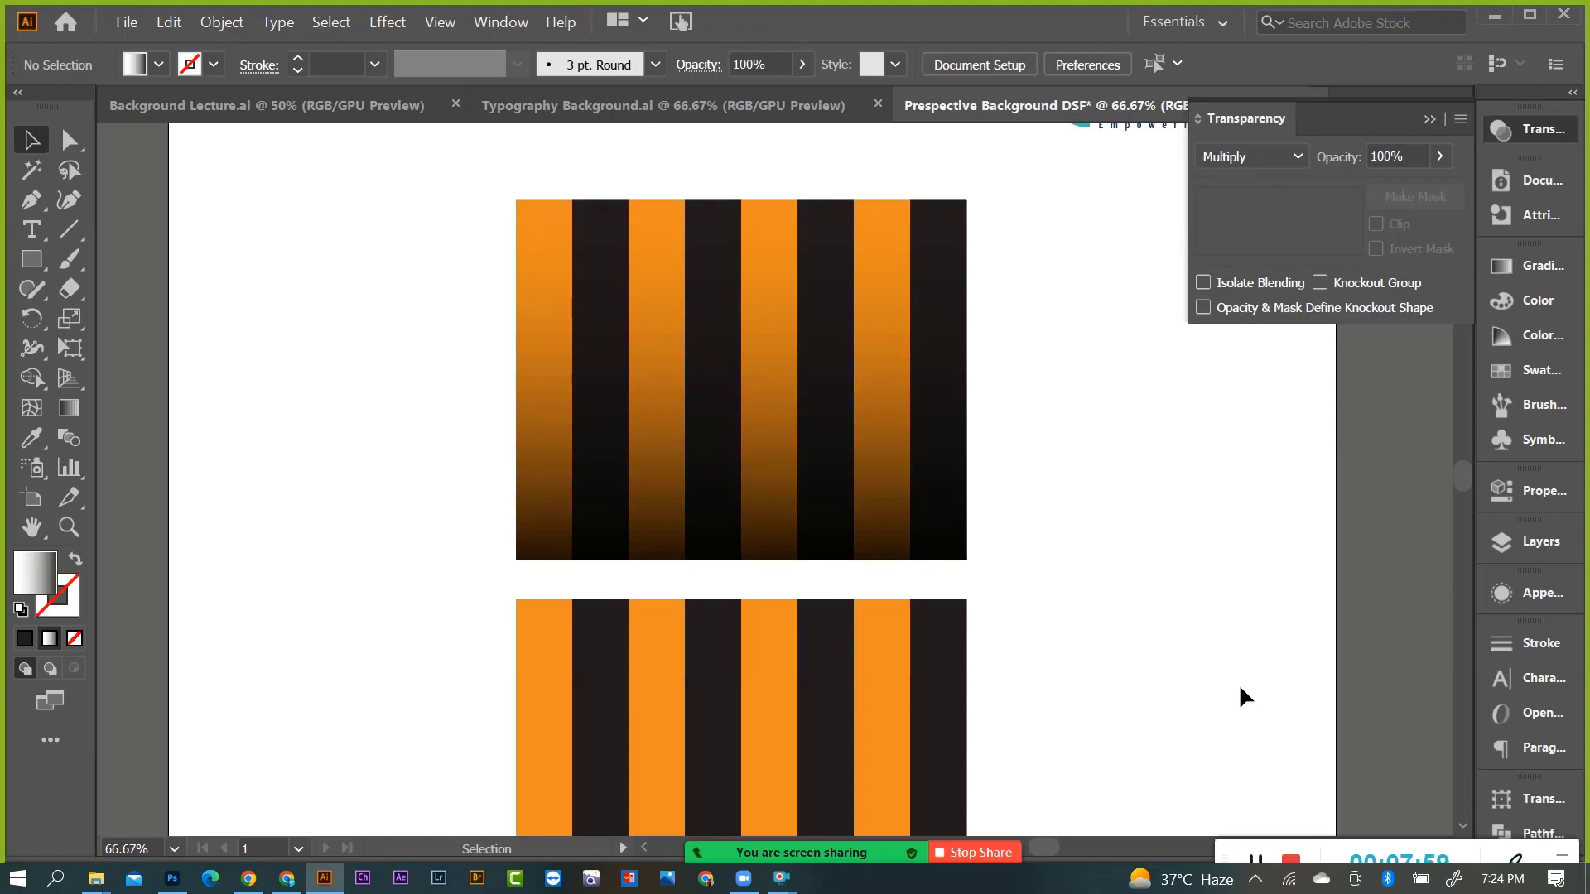
Move the lower stripe block up flush against the upper block.
scroll(1053, 463, "down", 2)
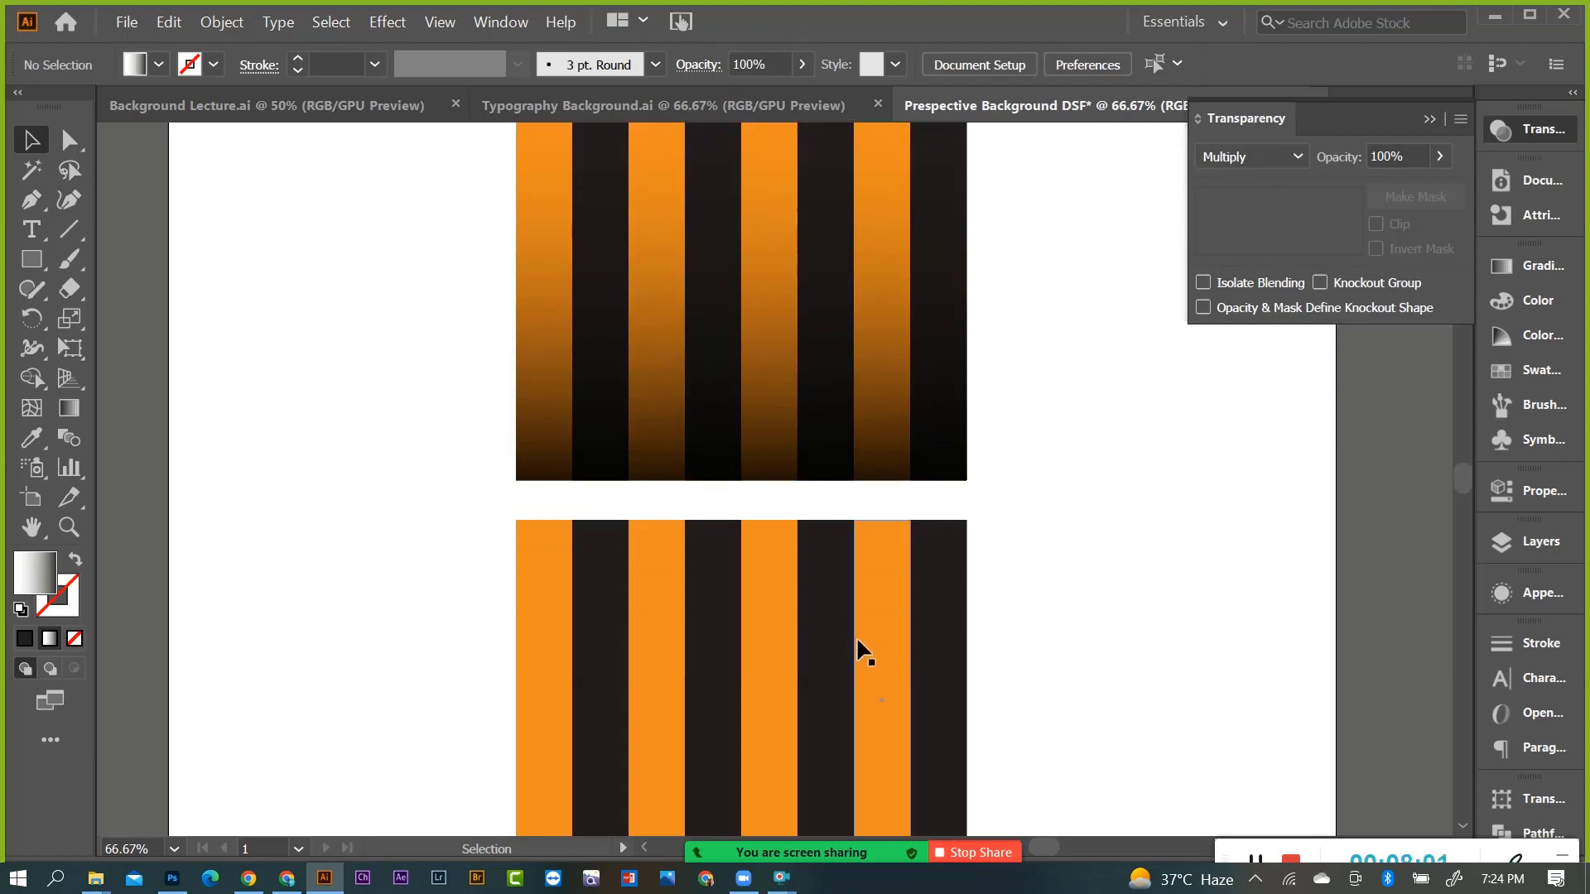
left_click_drag(856, 636, 851, 568)
left_click(1096, 553)
scroll(971, 481, "down", 1)
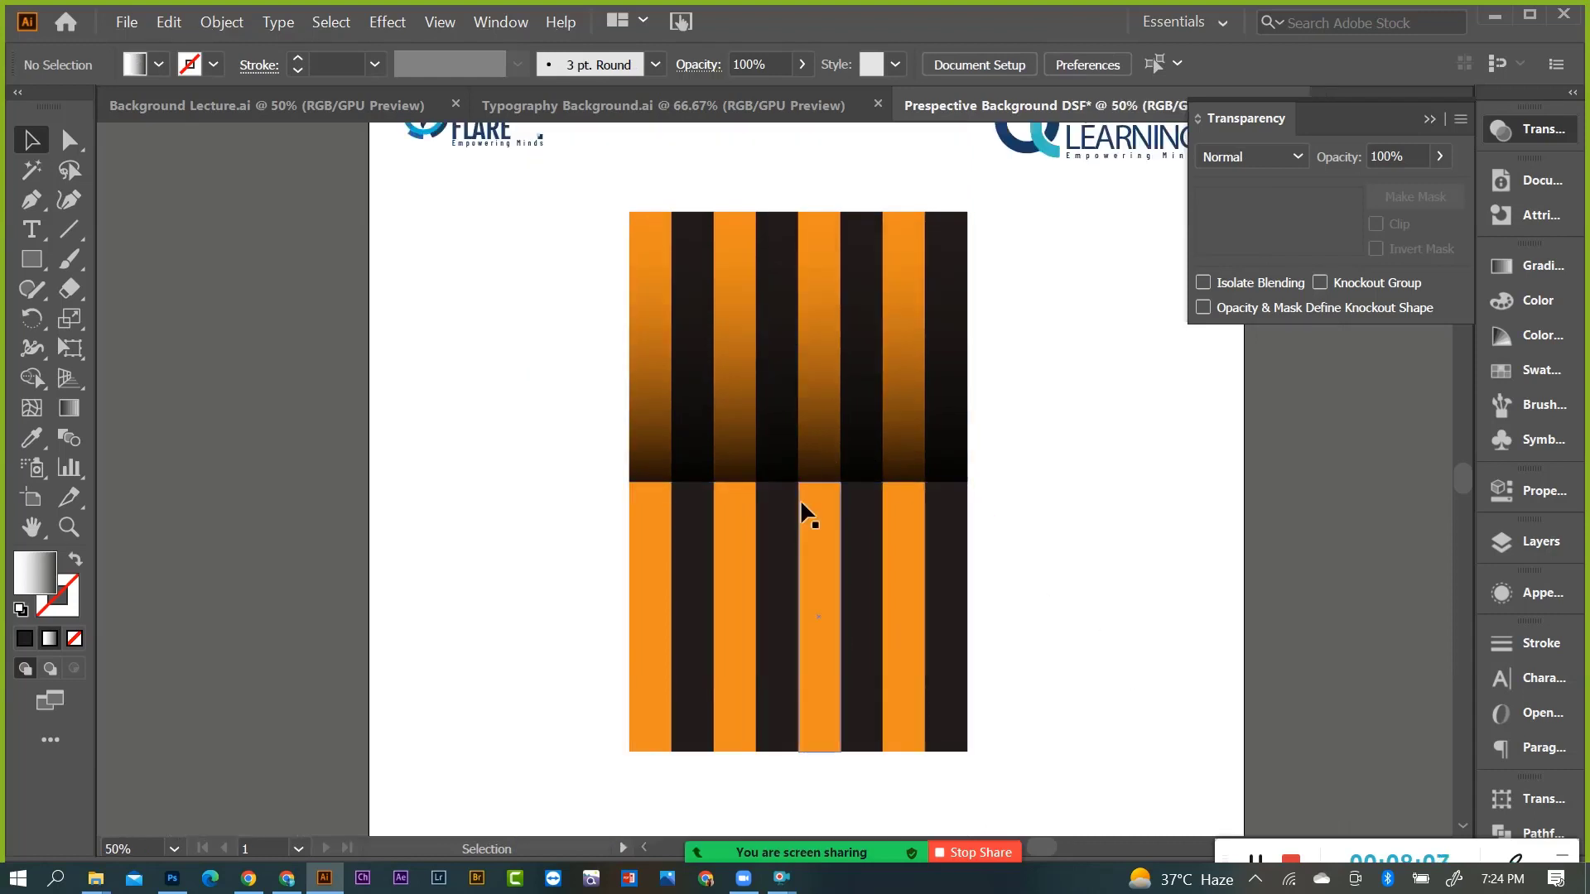
Copy the faded stripe block straight down beneath itself.
left_click_drag(801, 427, 798, 704)
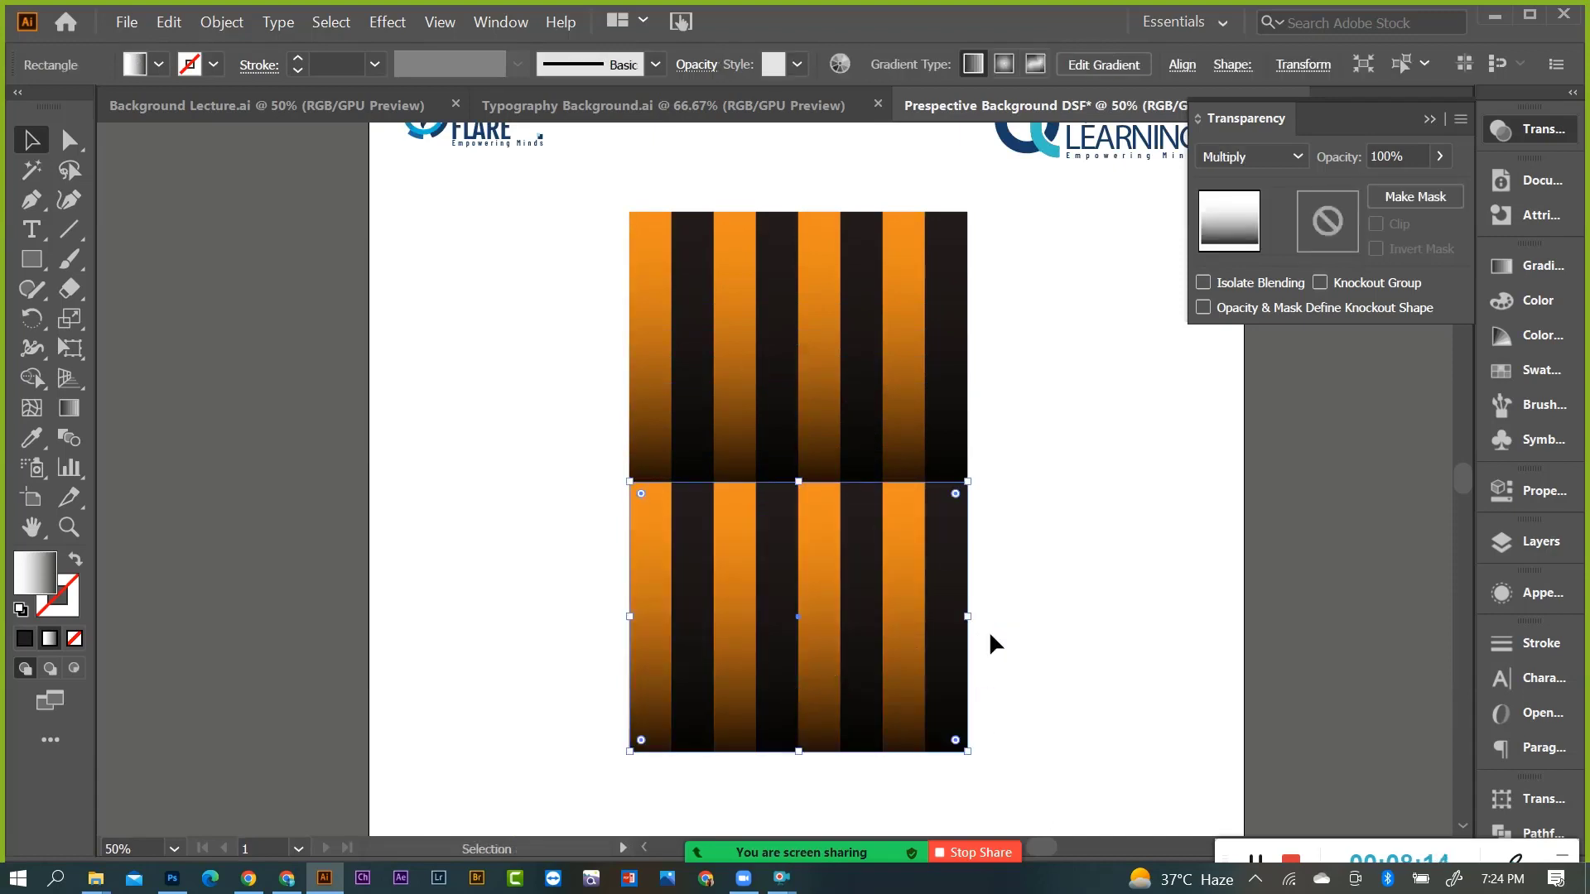
left_click_drag(980, 468, 658, 650)
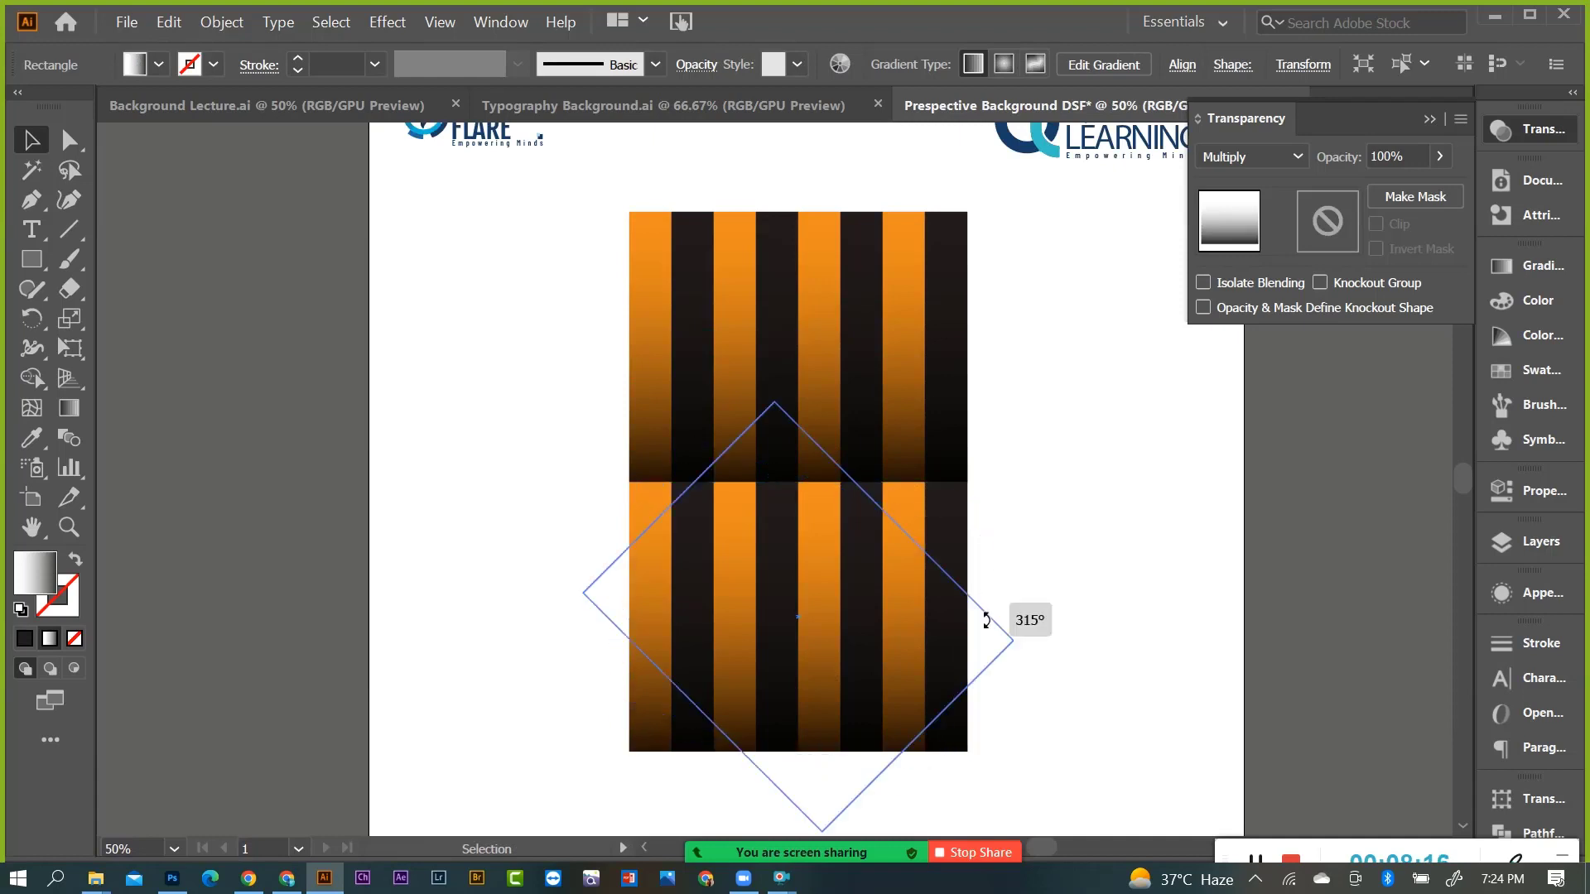
key("ctrl+z")
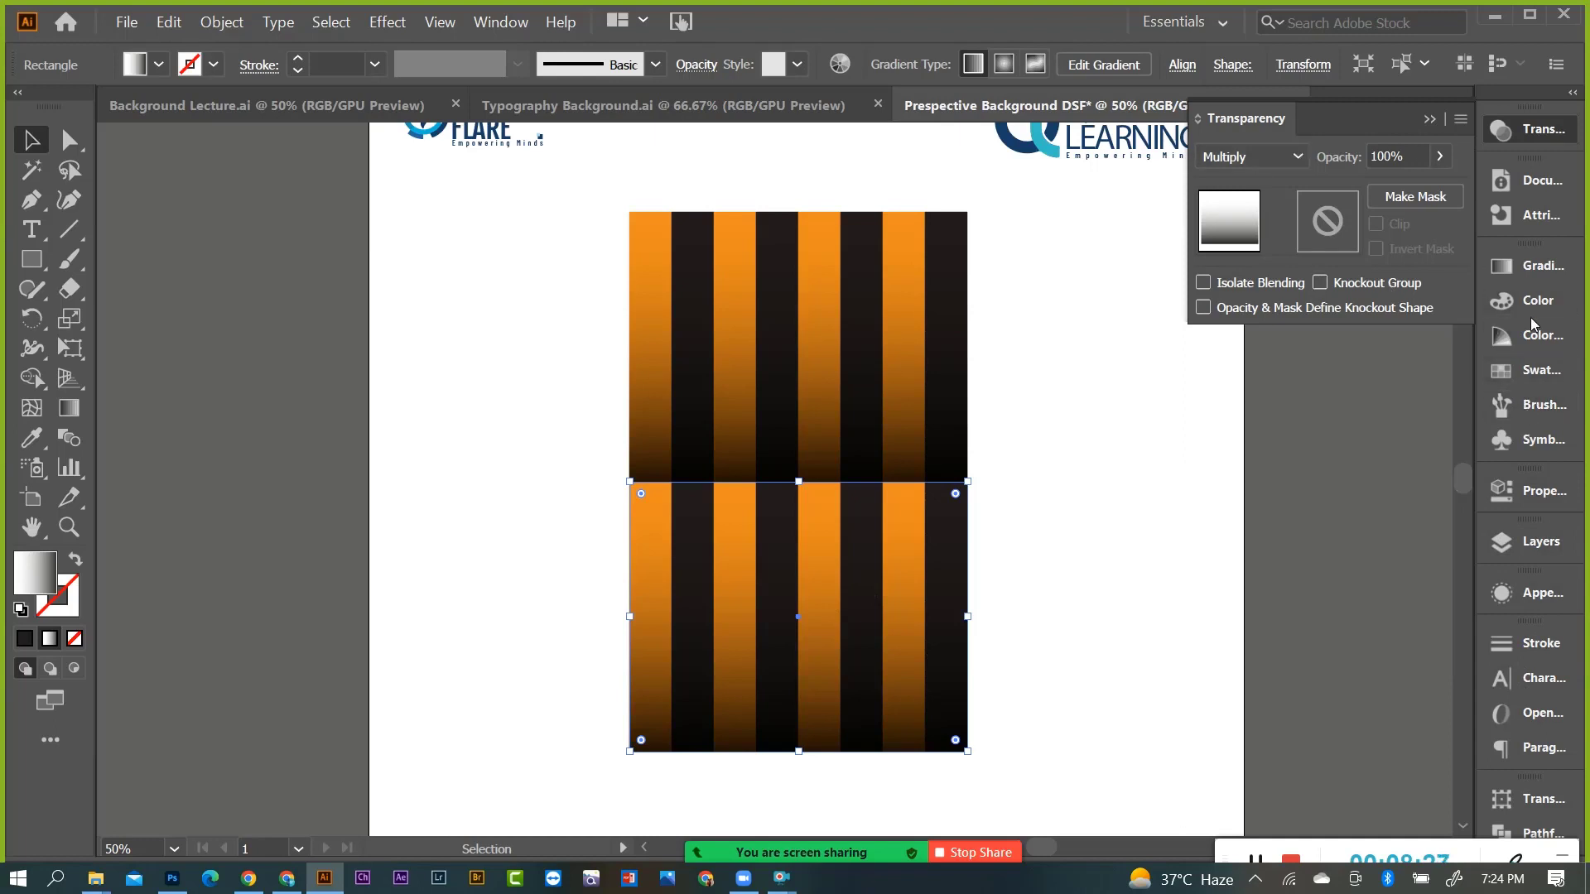
Reverse the copy's gradient so black is on top and shift its midpoint left.
left_click(1536, 263)
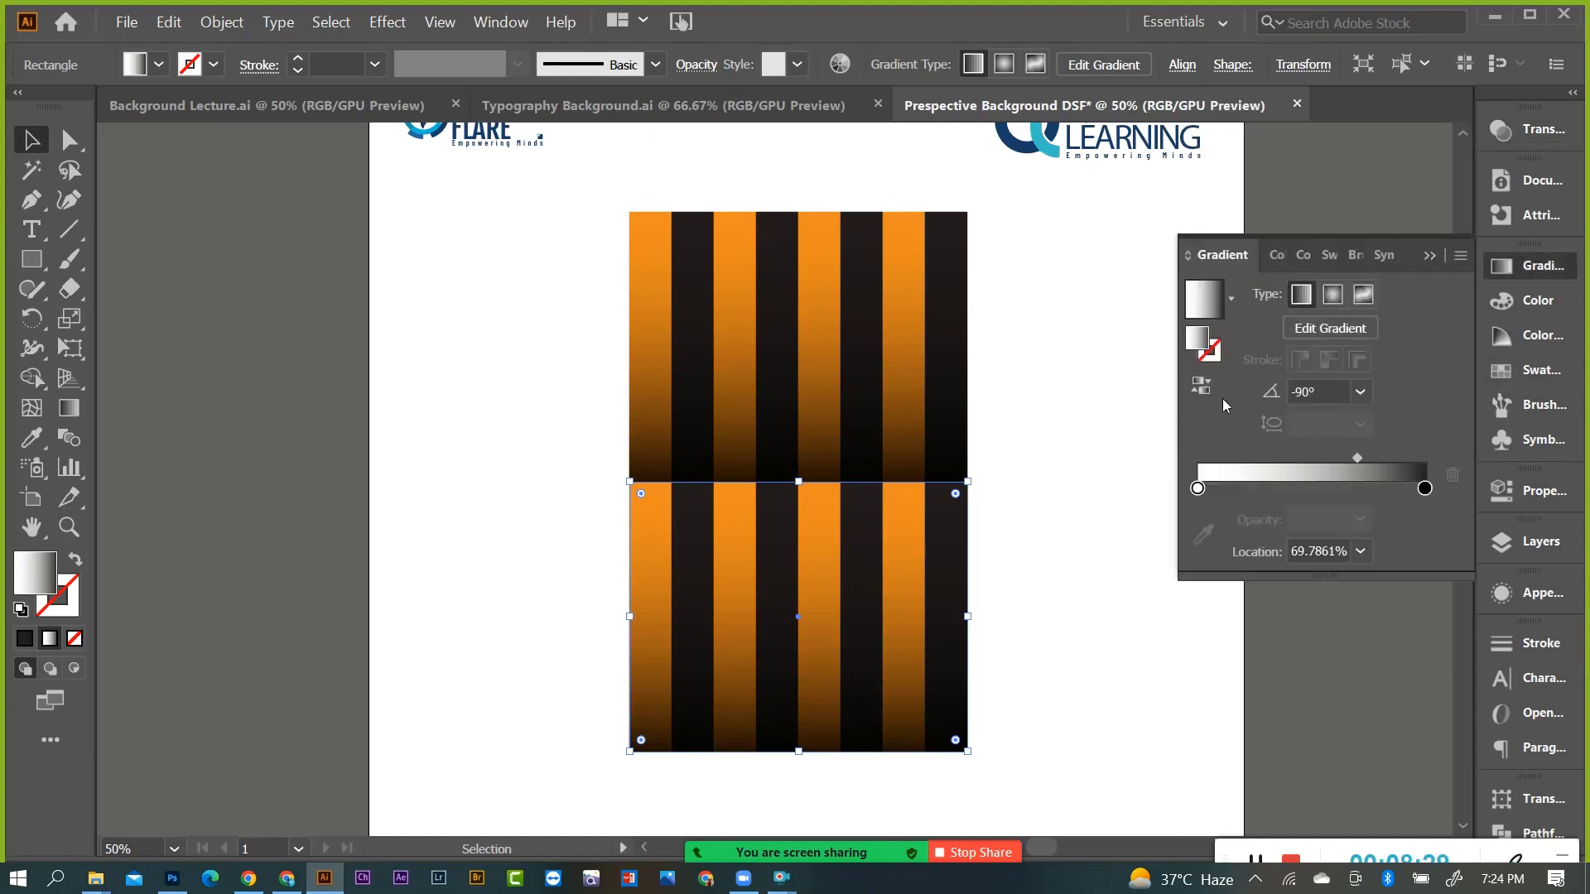
left_click(1202, 386)
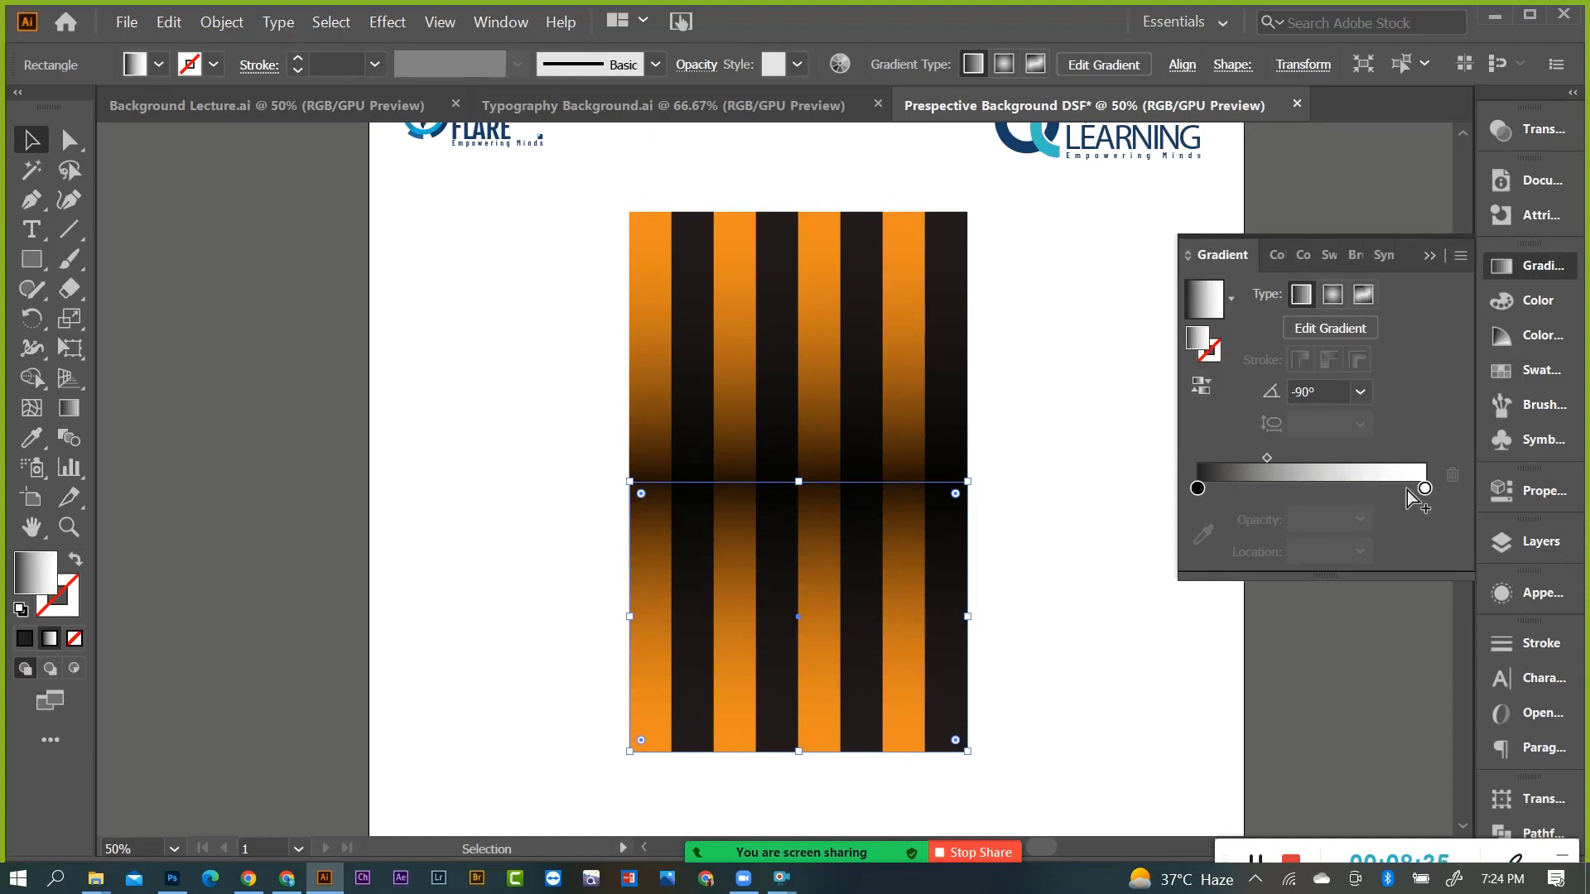
left_click_drag(1267, 458, 1233, 458)
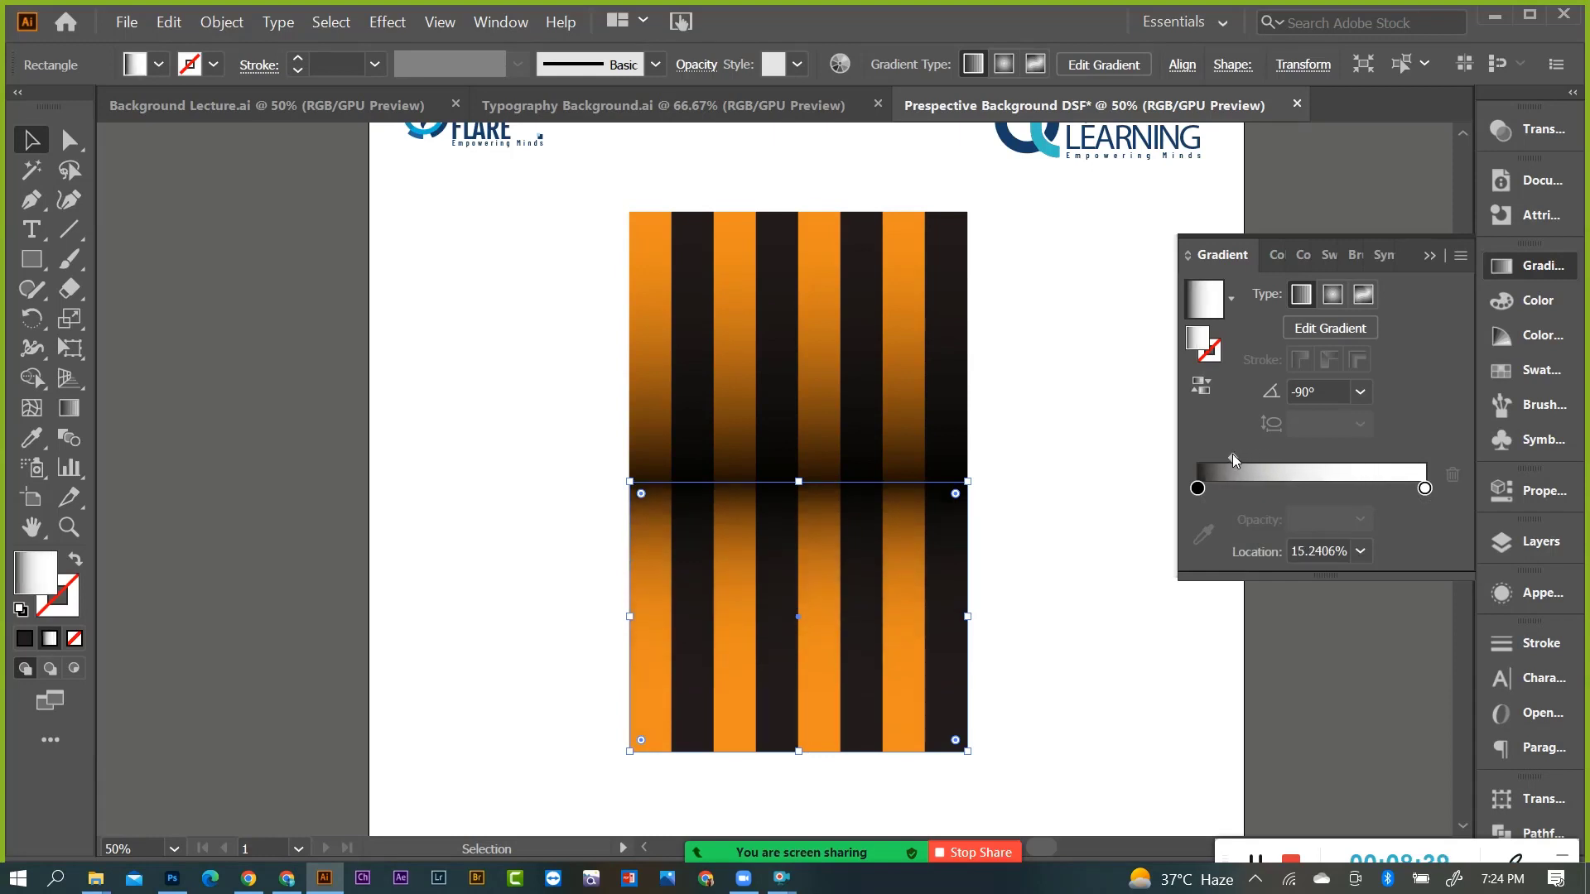
left_click(1430, 258)
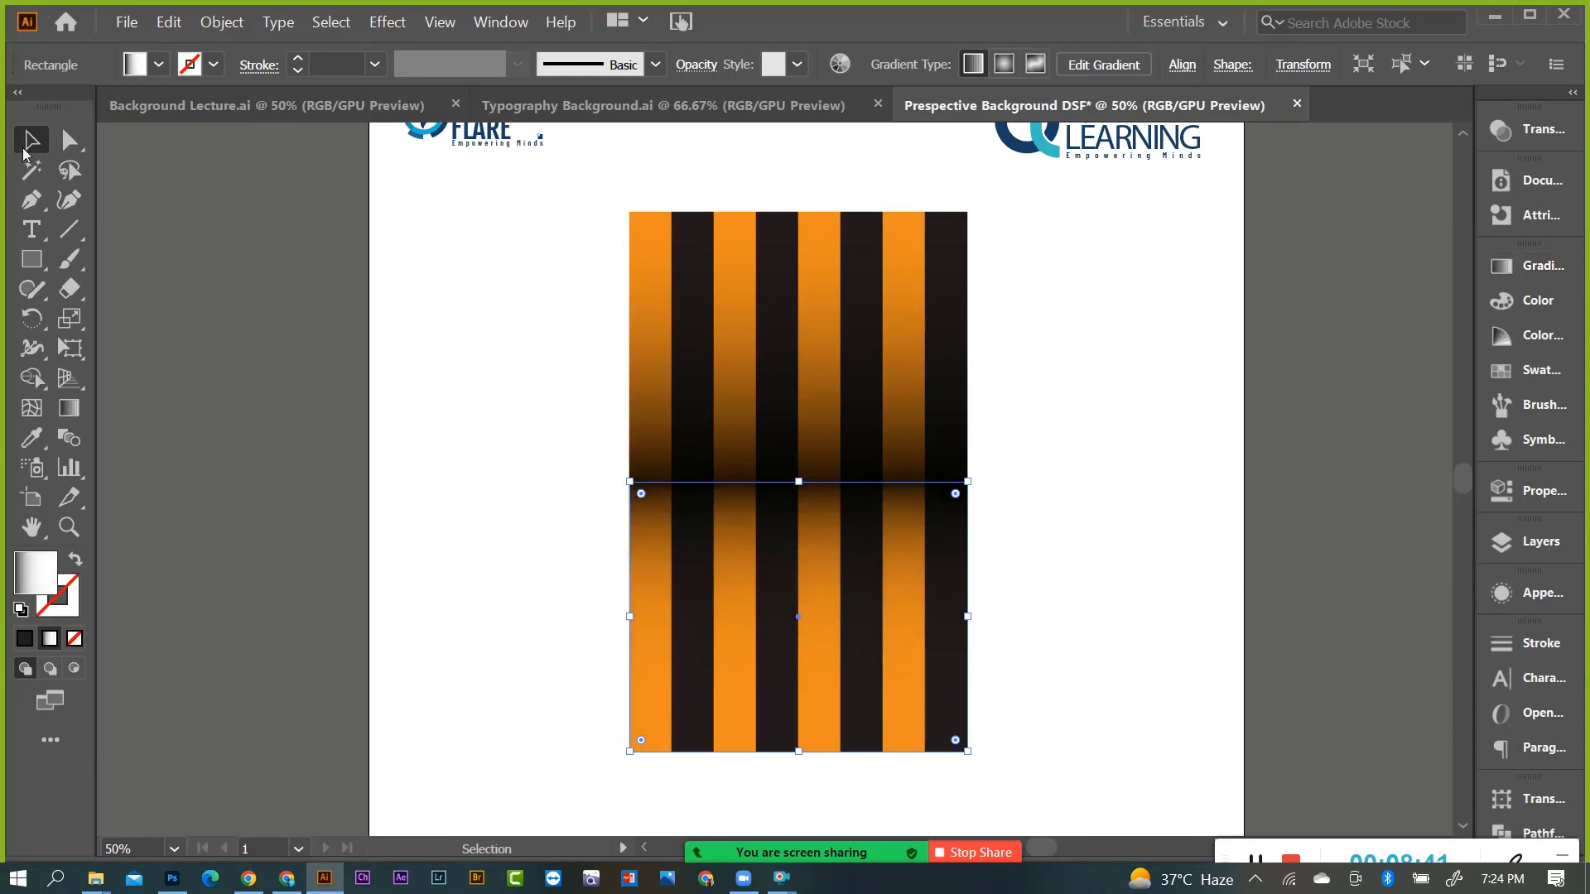
left_click(249, 276)
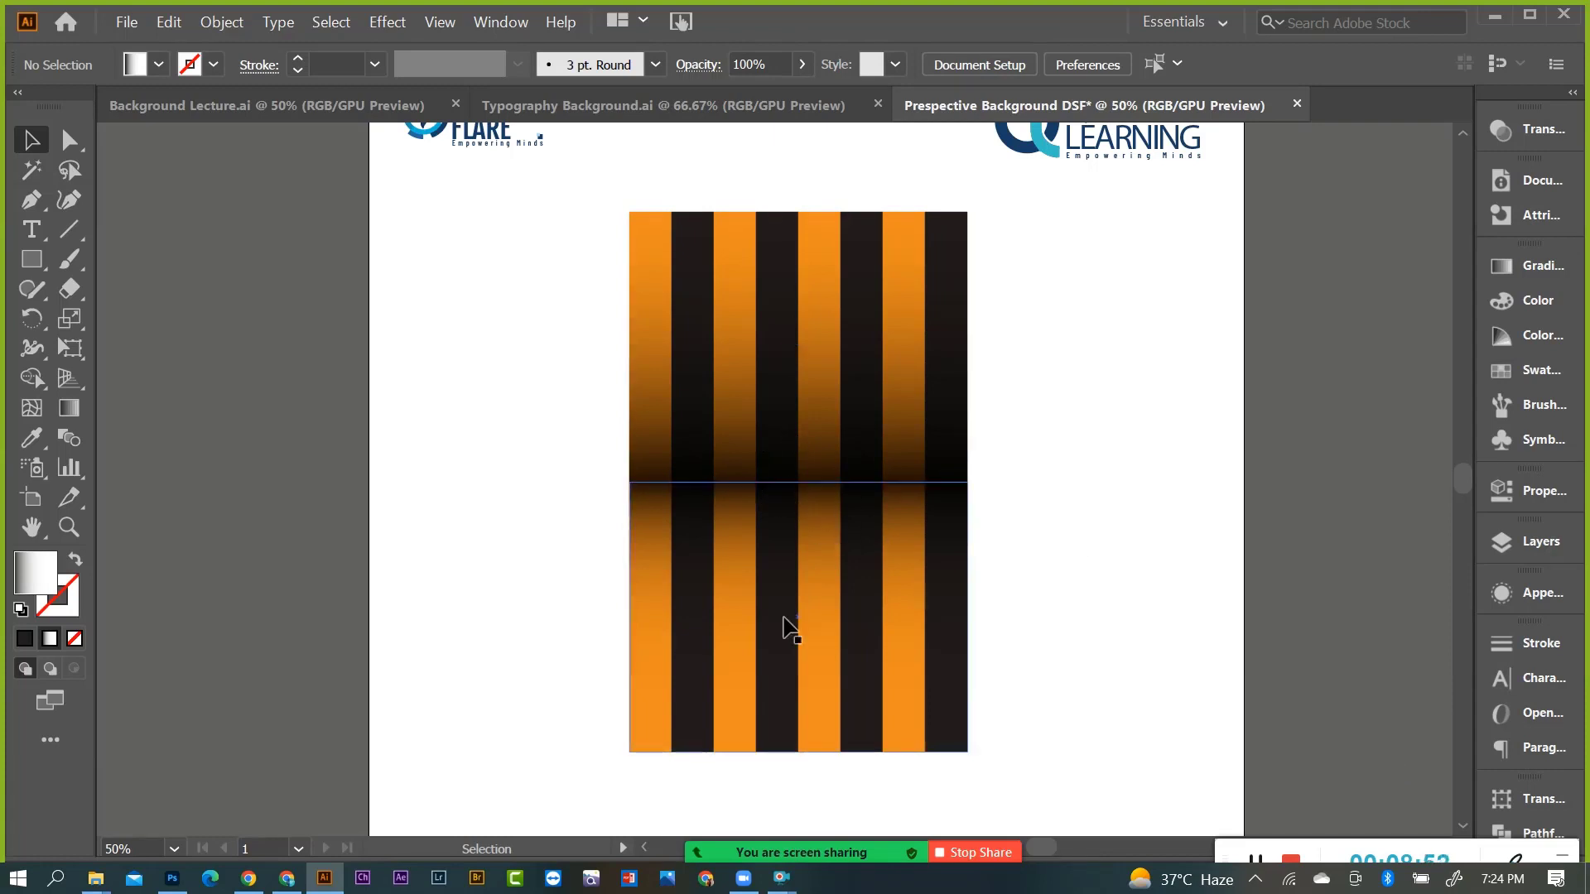
scroll(982, 626, "down", 1, "alt")
scroll(945, 703, "up", 1, "alt")
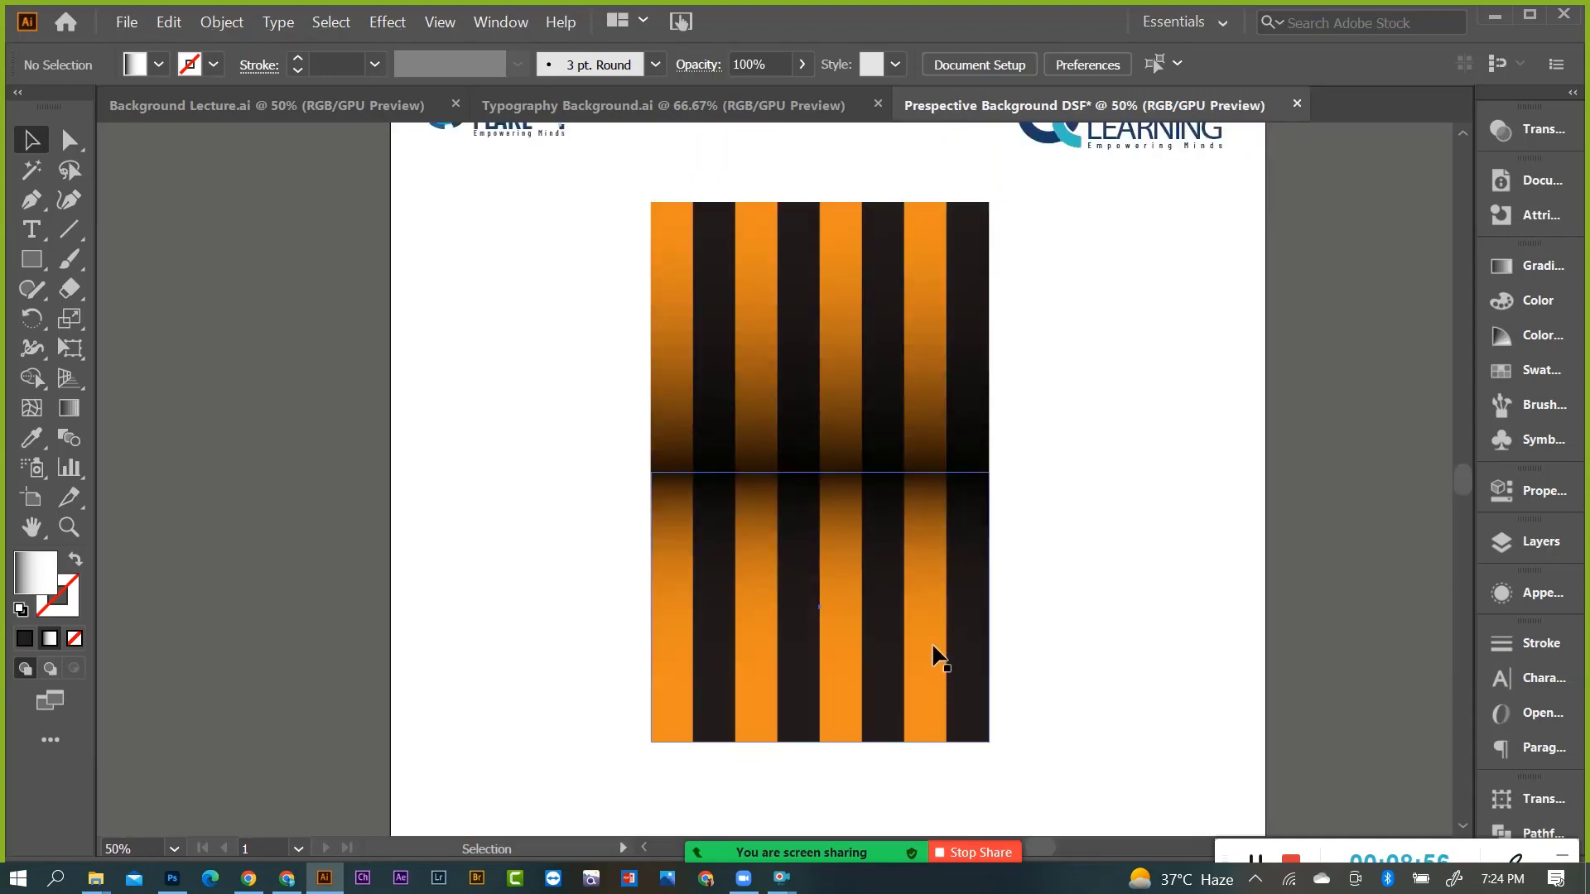
scroll(1077, 547, "down", 1, "alt")
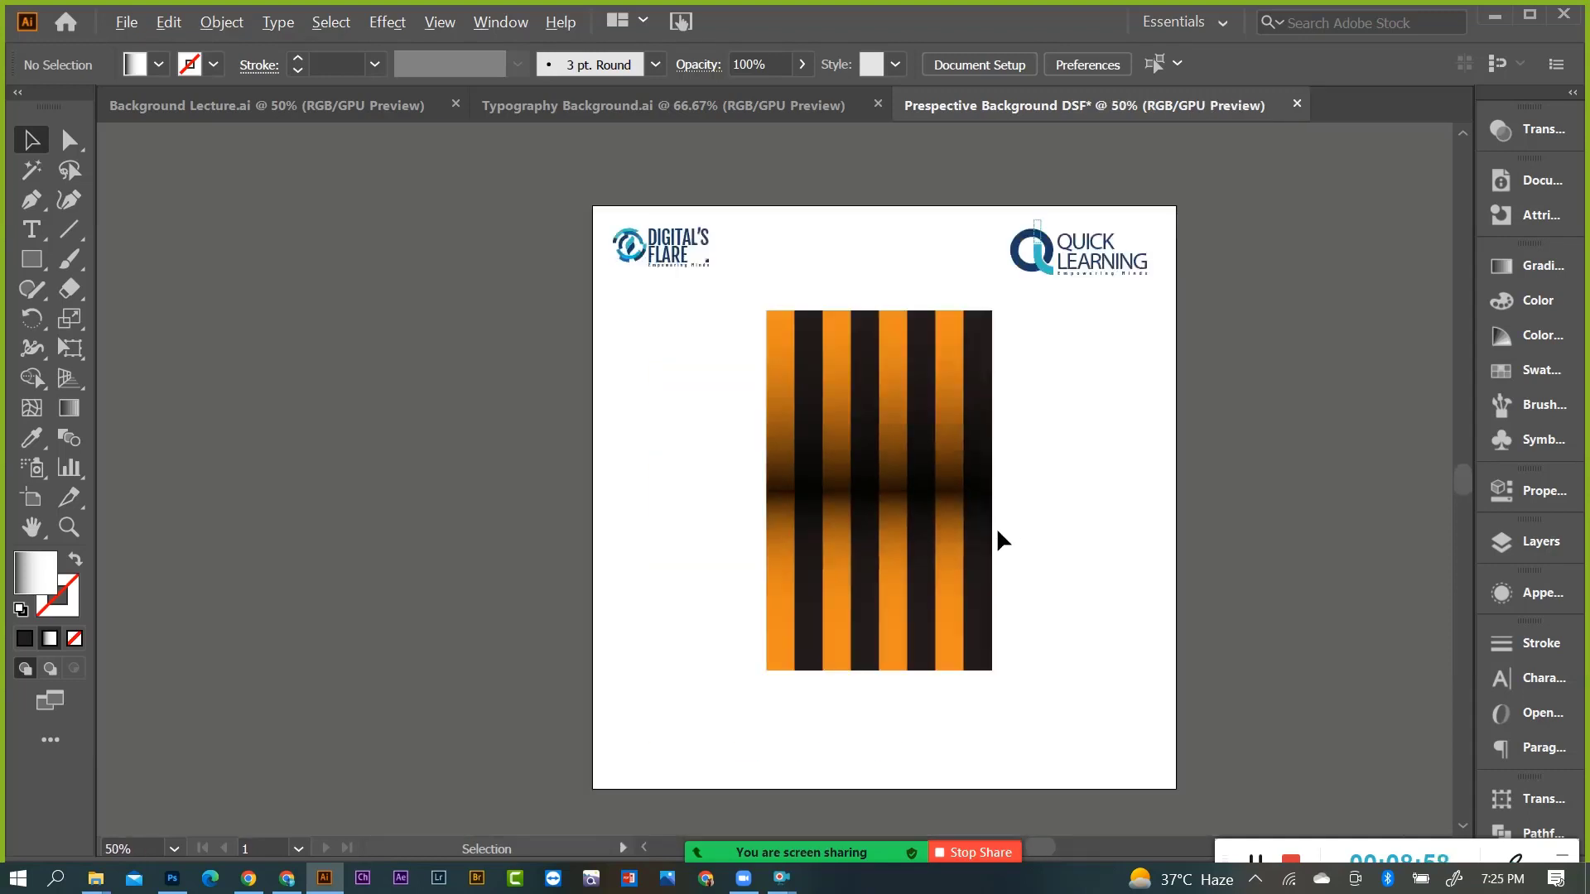
scroll(969, 609, "up", 1, "alt")
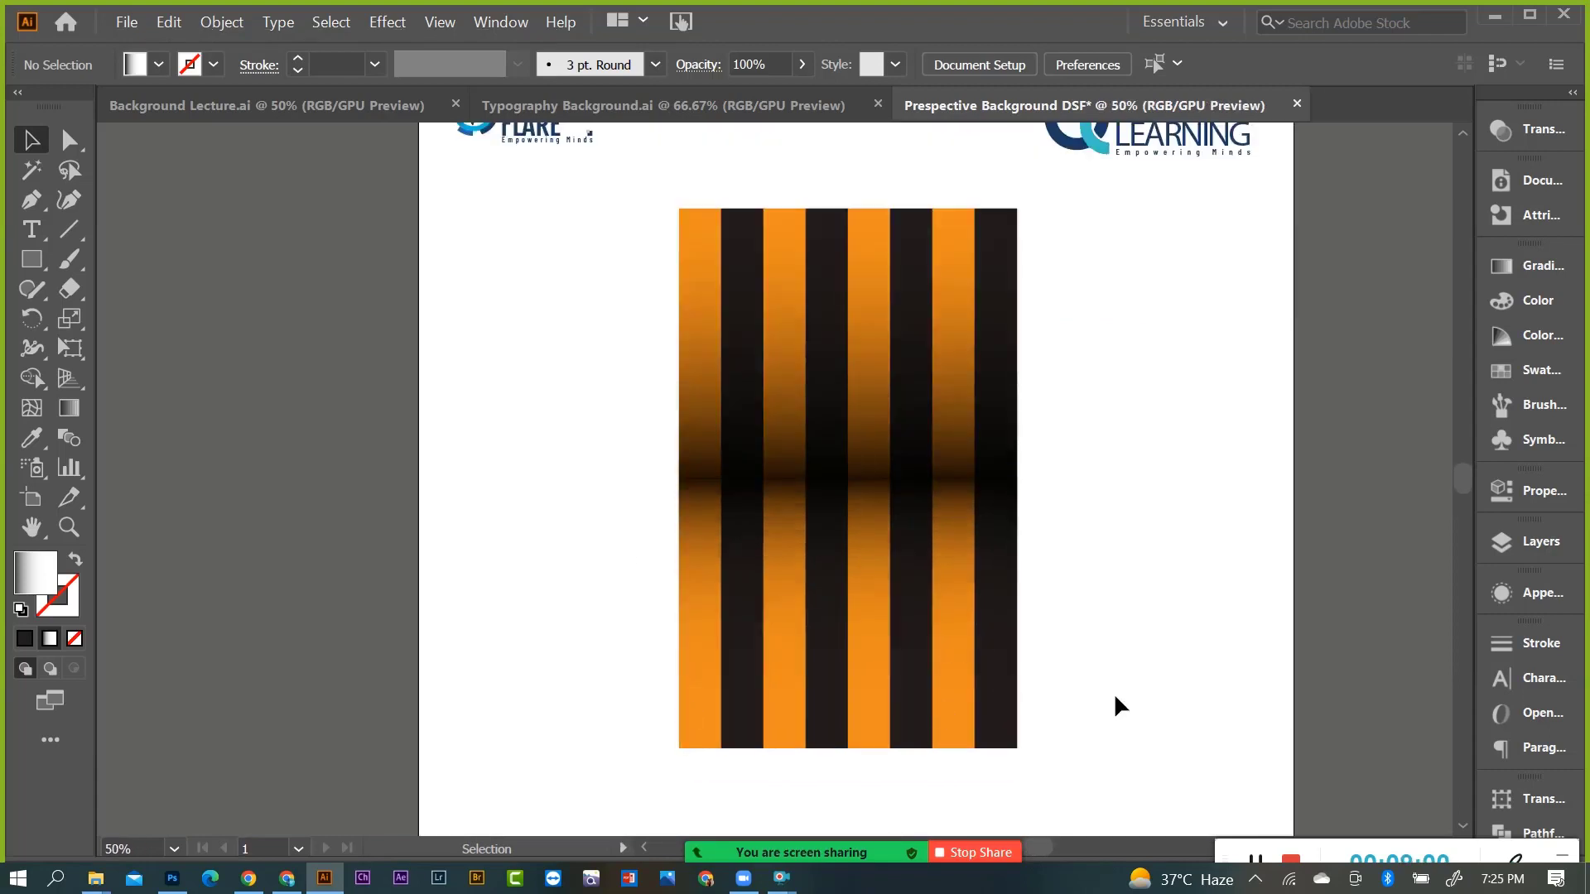
scroll(1115, 700, "down", 1)
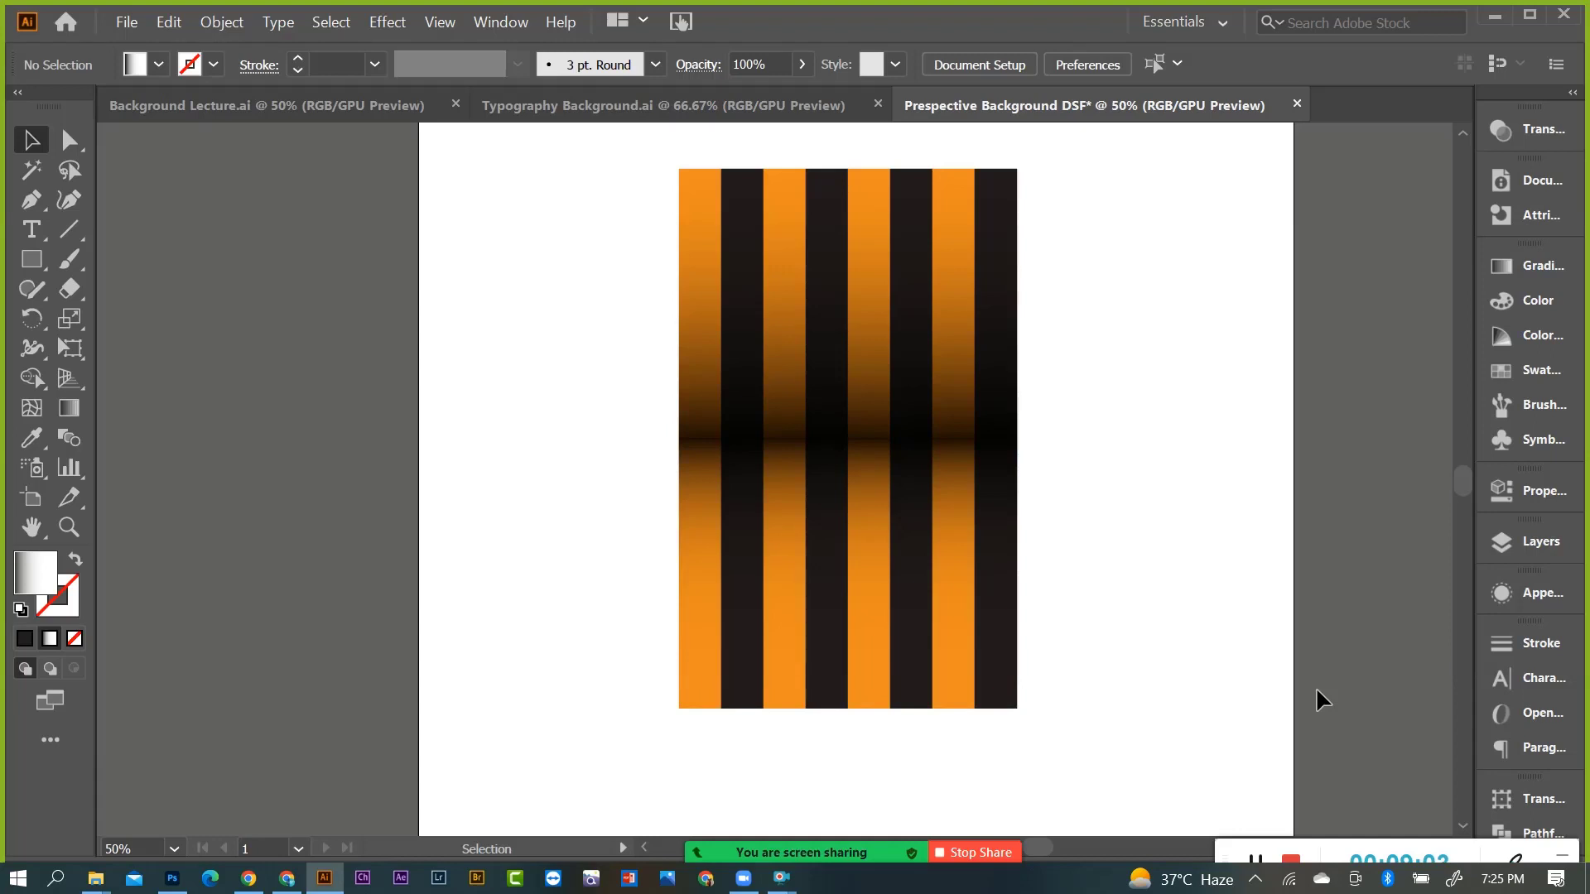
scroll(1040, 565, "up", 1)
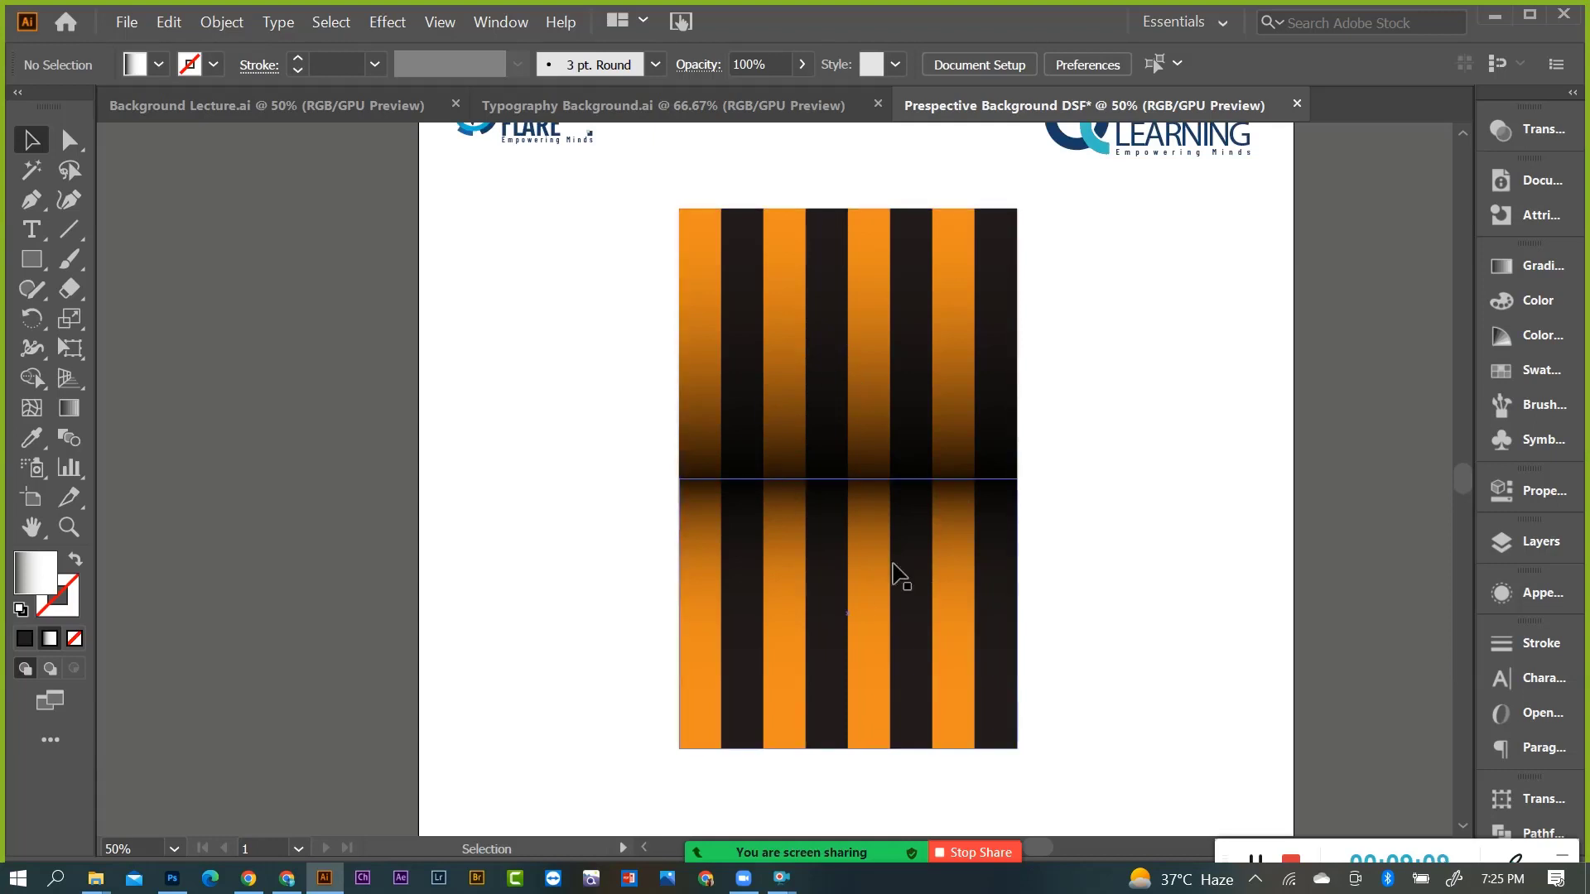
Create a large 'D' text object over the stripes, scaled to fit.
left_click(31, 230)
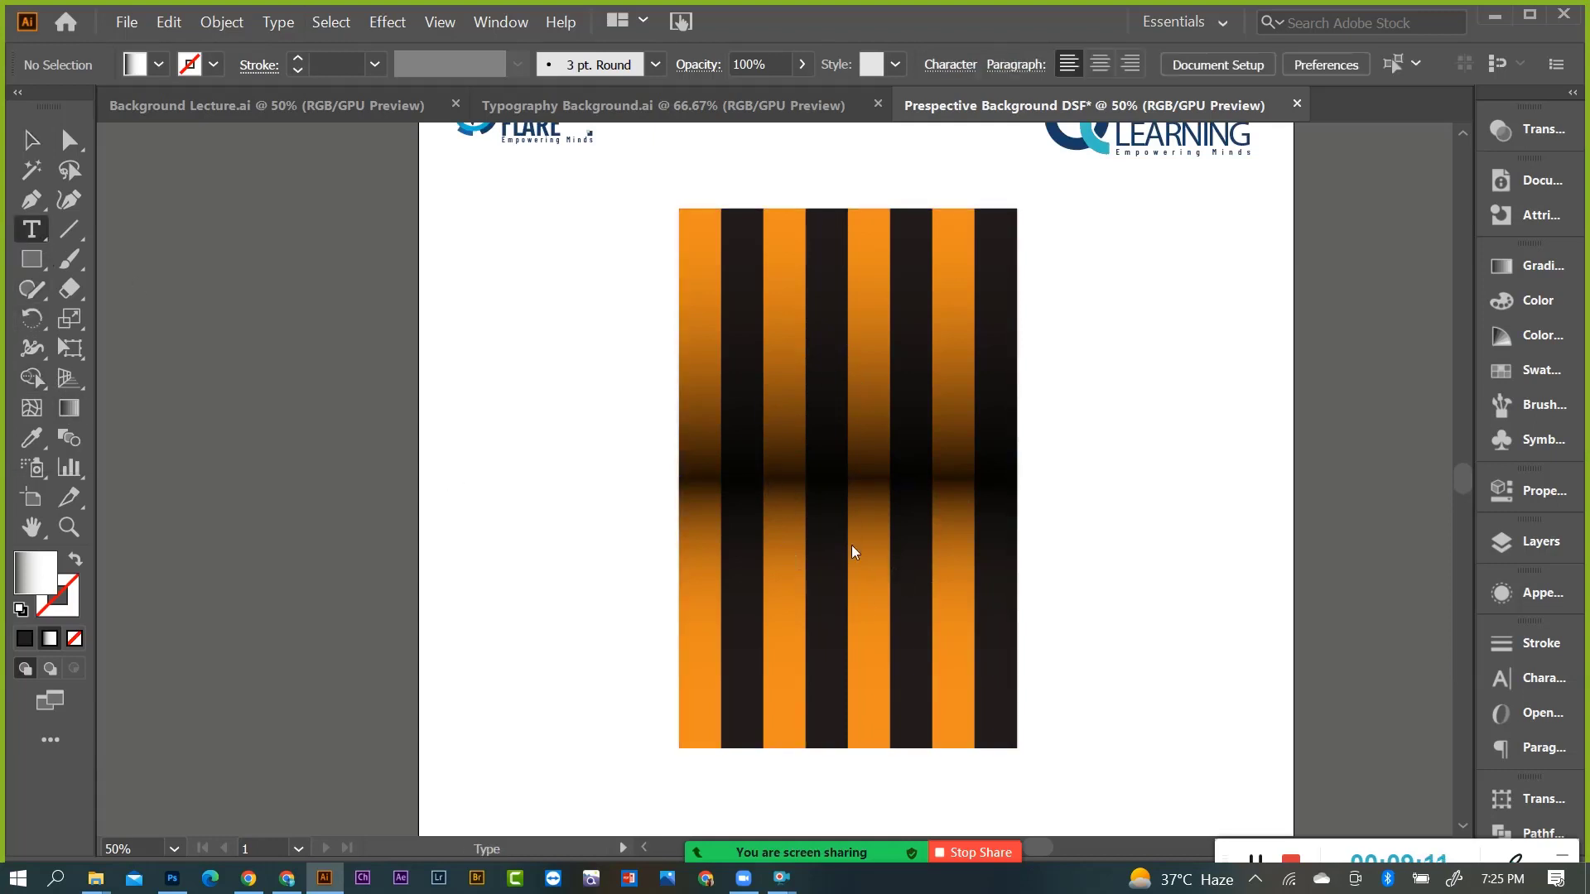
left_click(811, 559)
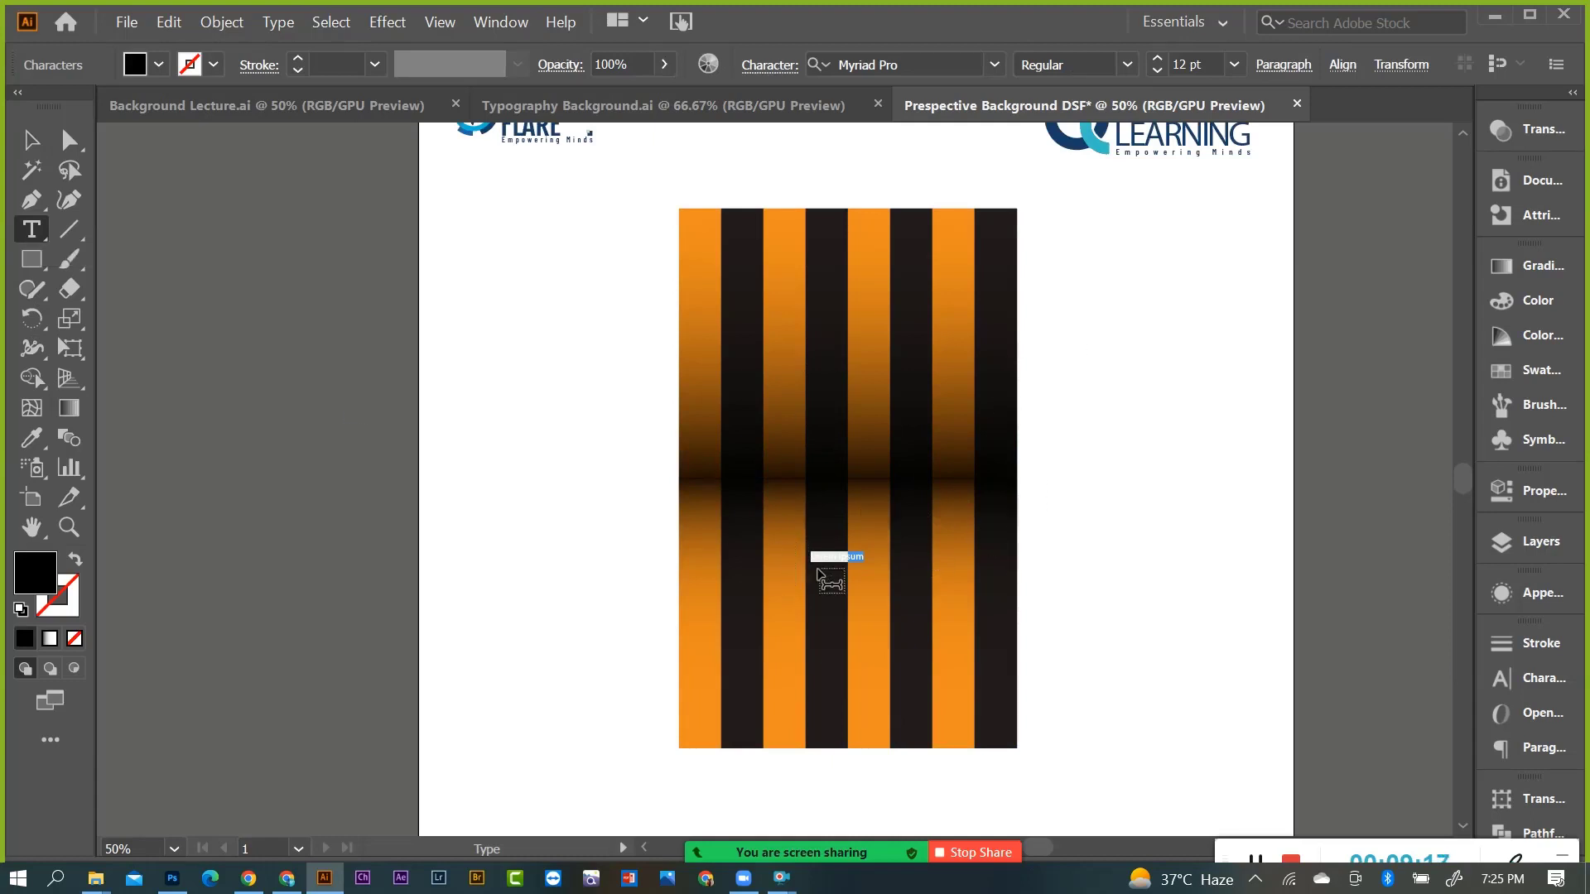
key("BackSpace")
key("Escape")
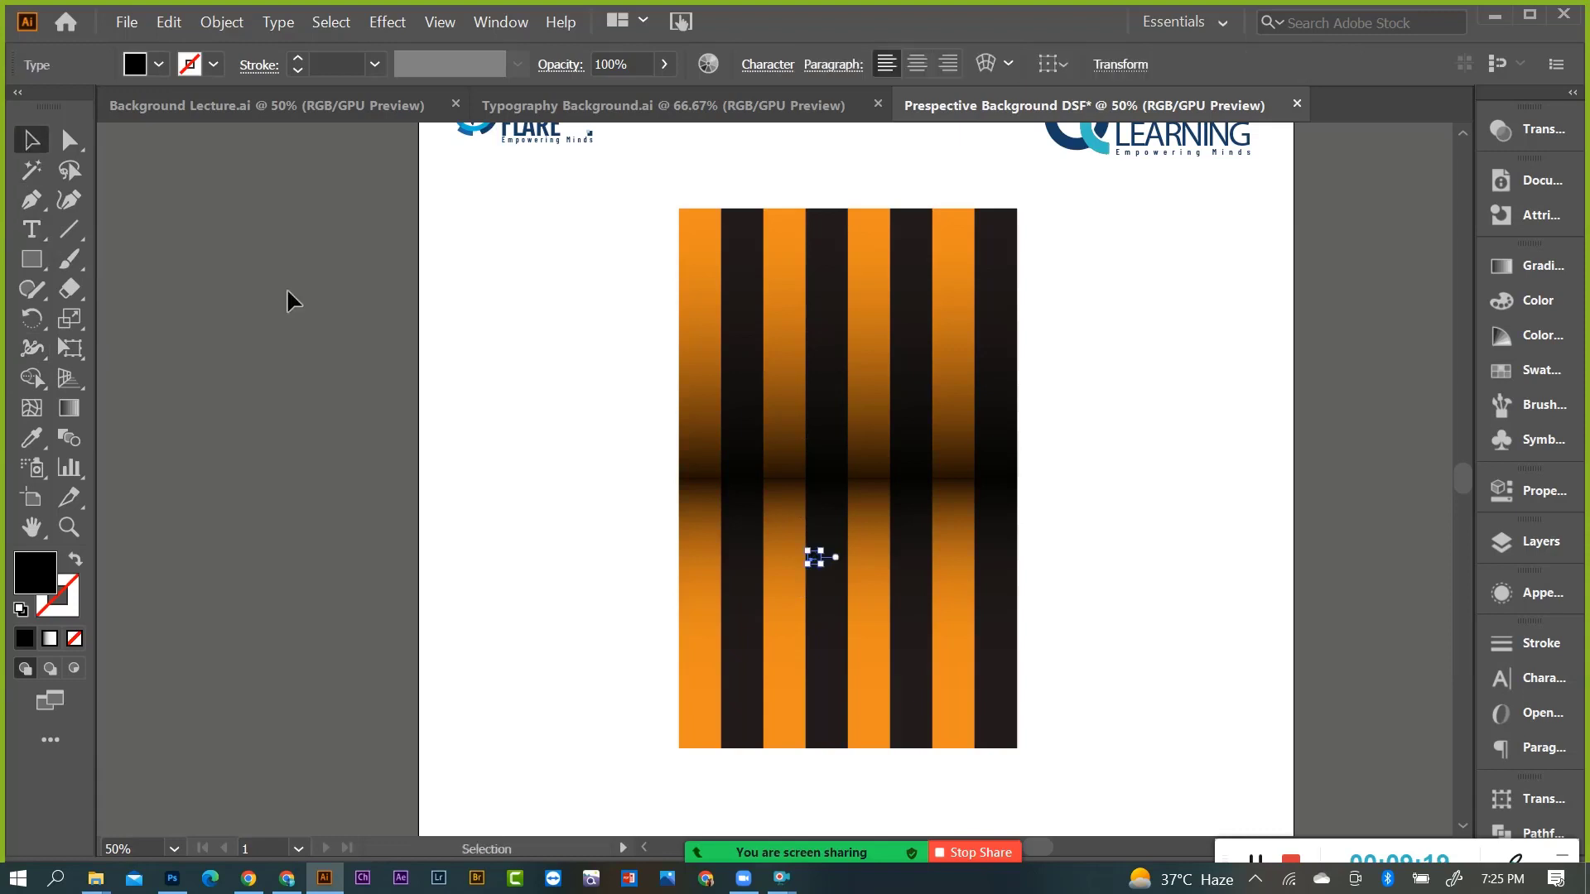
left_click_drag(819, 564, 1002, 833)
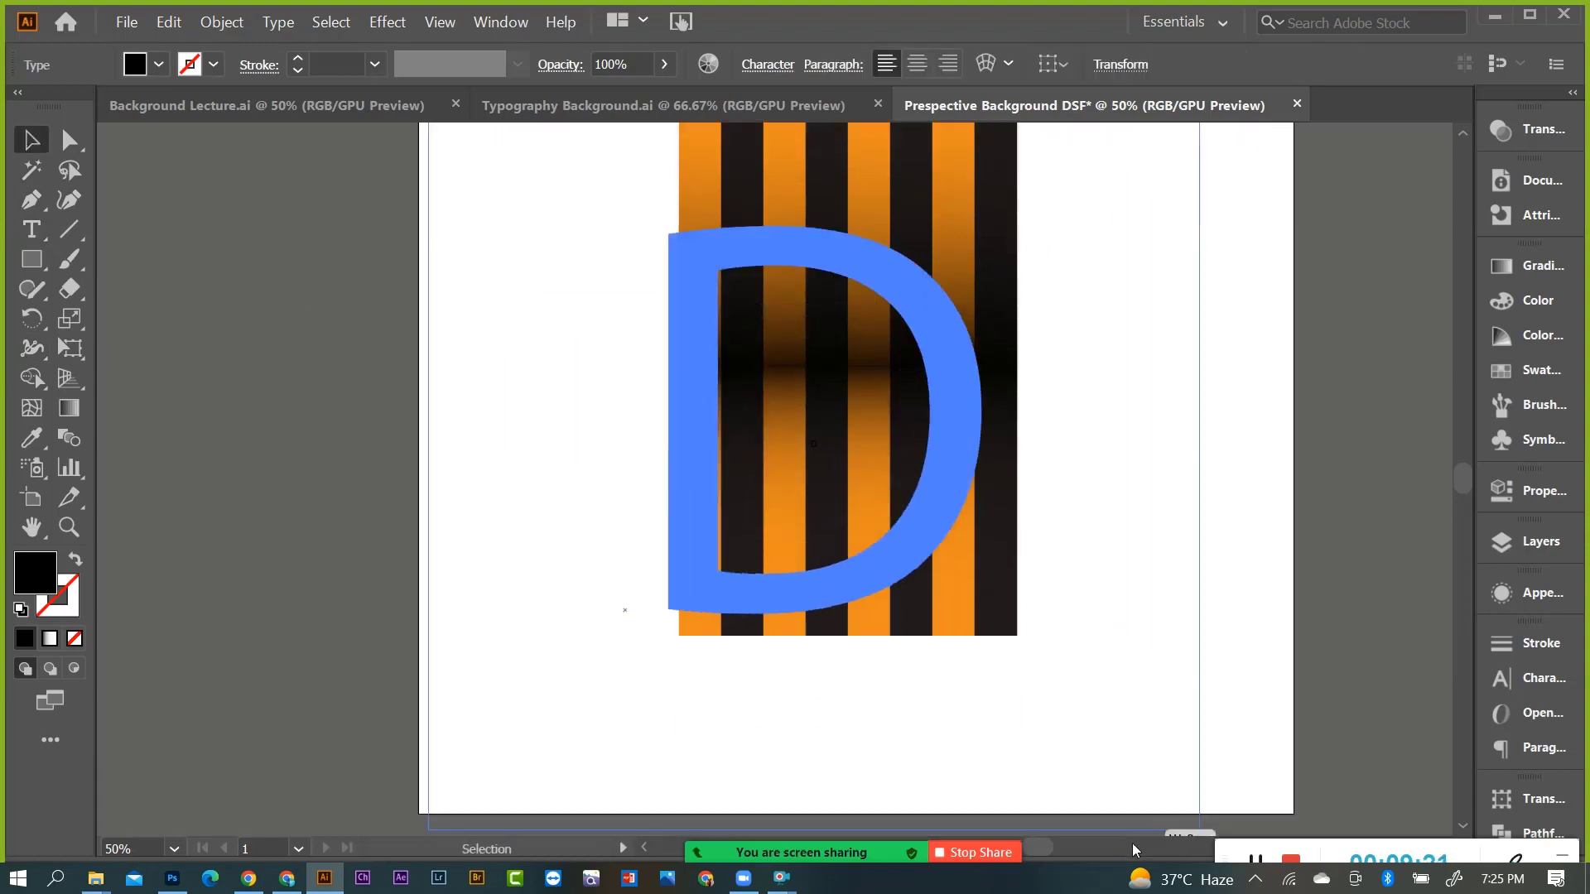
left_click_drag(953, 470, 996, 412)
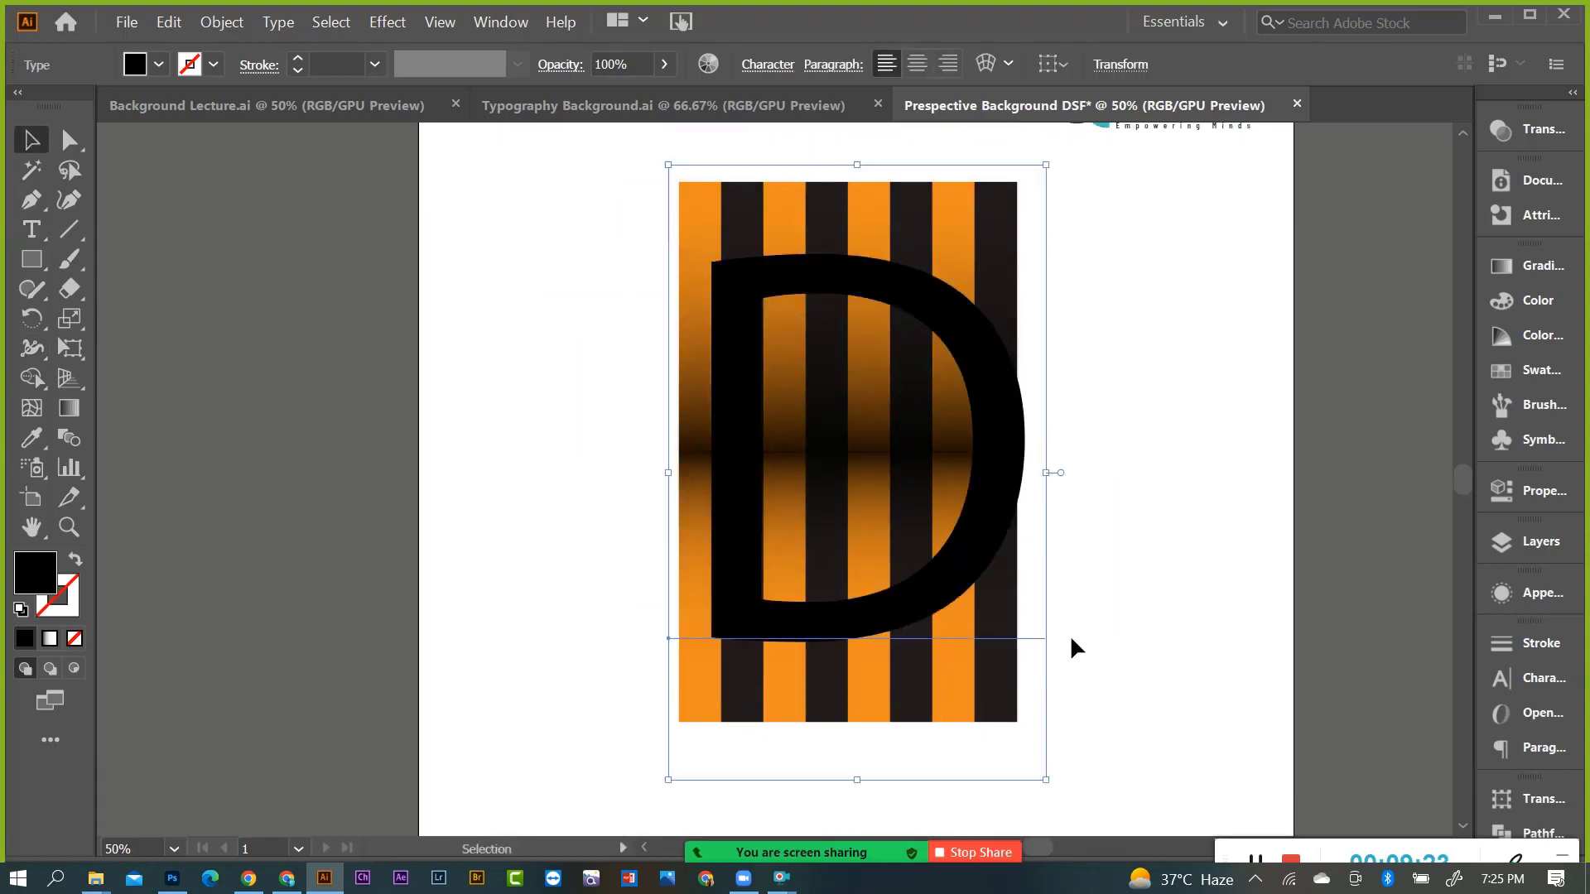
left_click_drag(1047, 778, 994, 739)
scroll(940, 451, "up", 1)
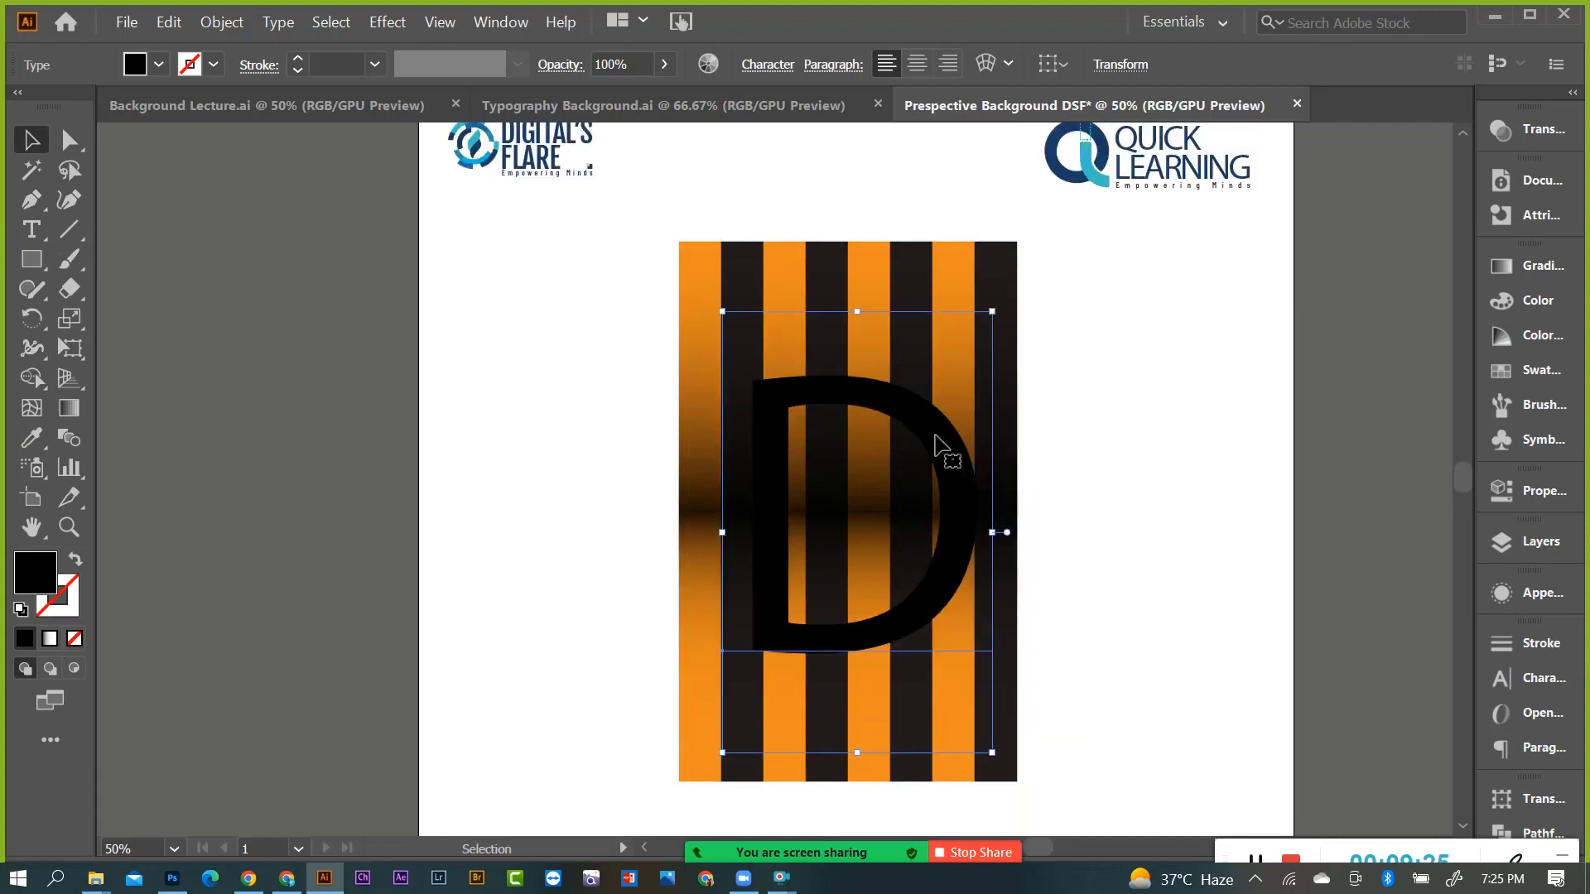
Set the D in Fjalla One and nudge it slightly down and right.
key("t")
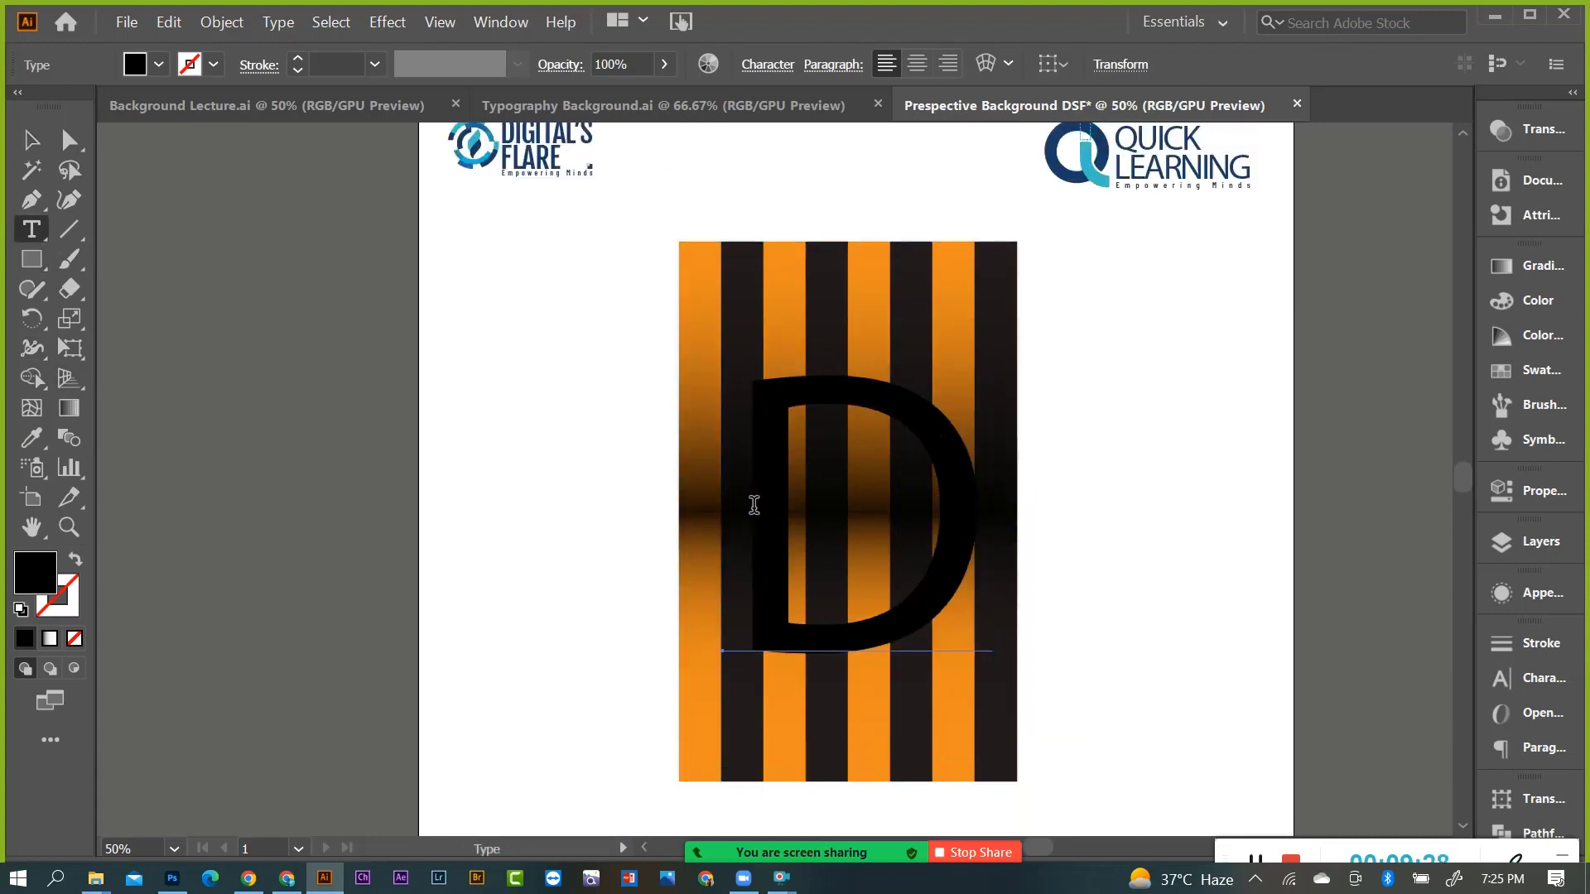
double_click(748, 503)
left_click(997, 65)
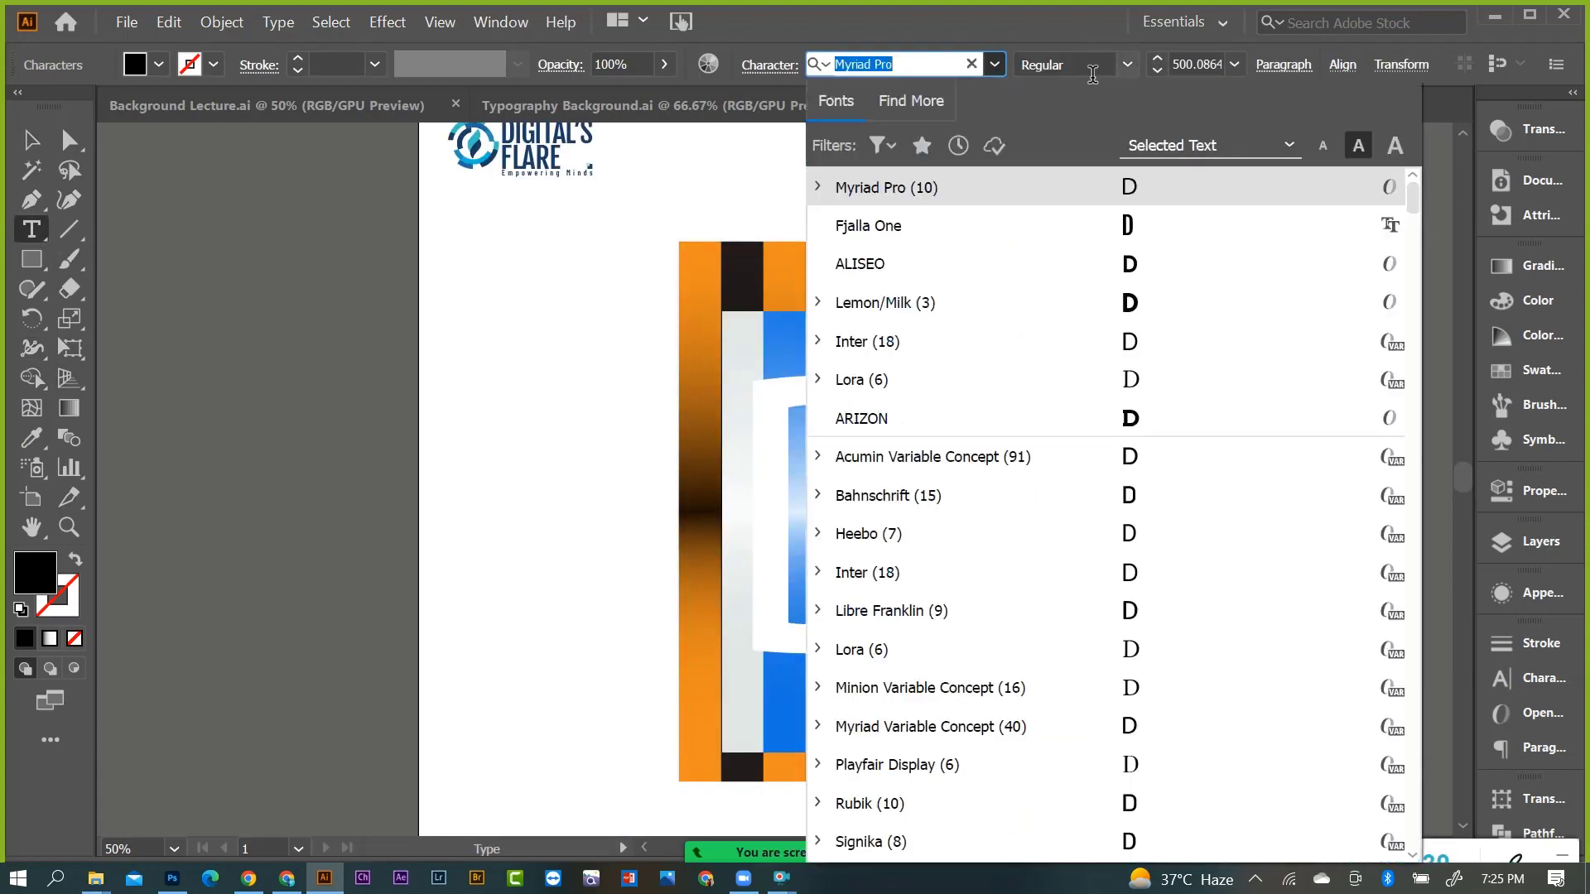
left_click(1146, 247)
left_click(32, 139)
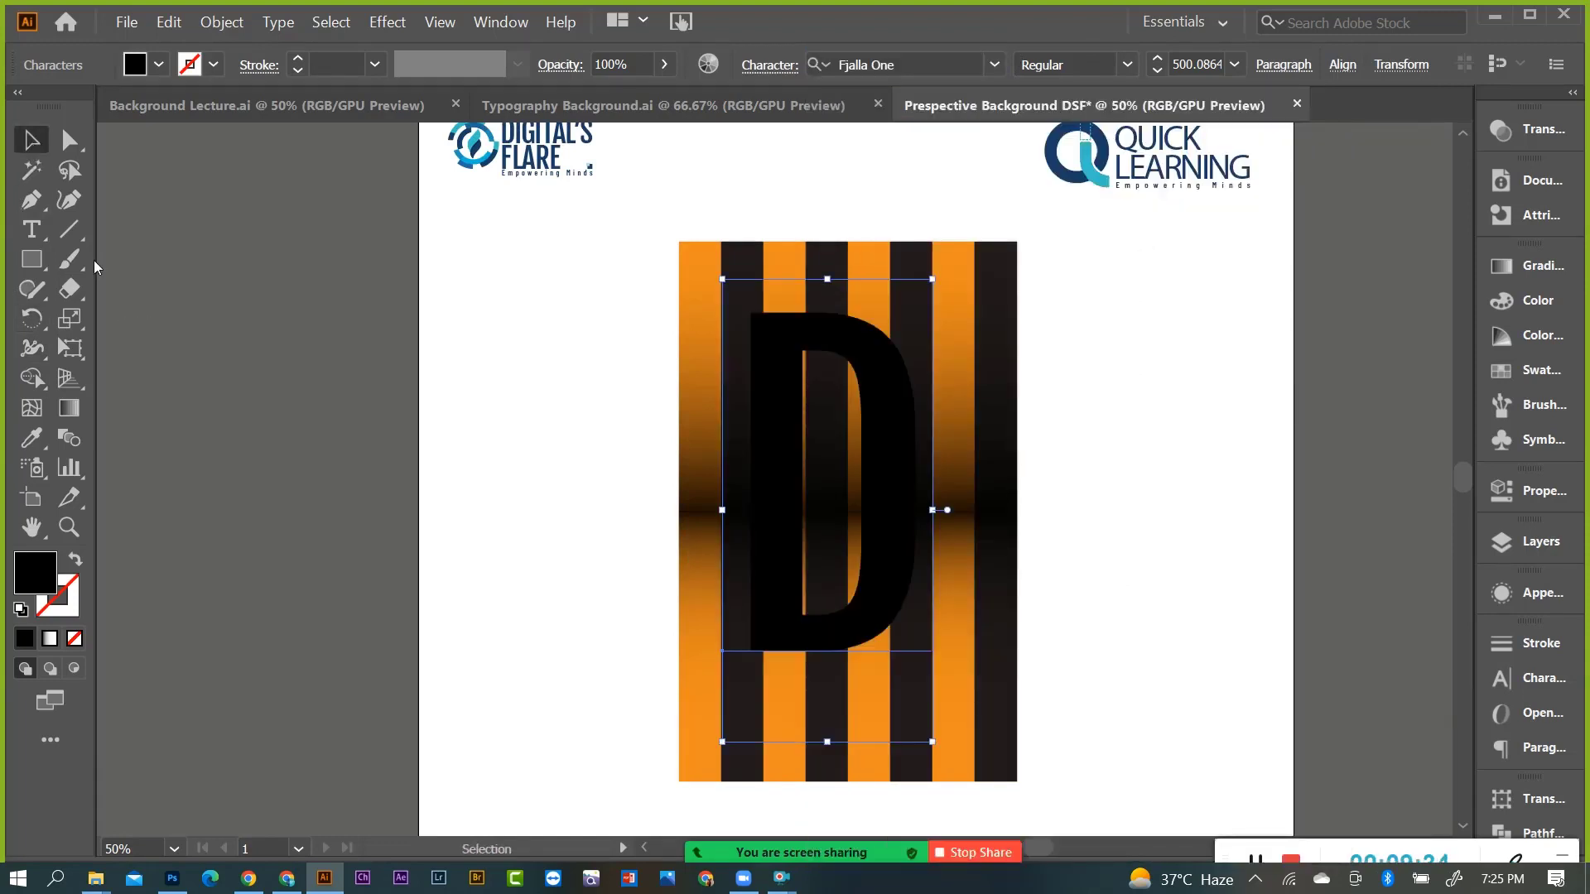
key("ctrl+shift+a")
left_click_drag(882, 468, 898, 493)
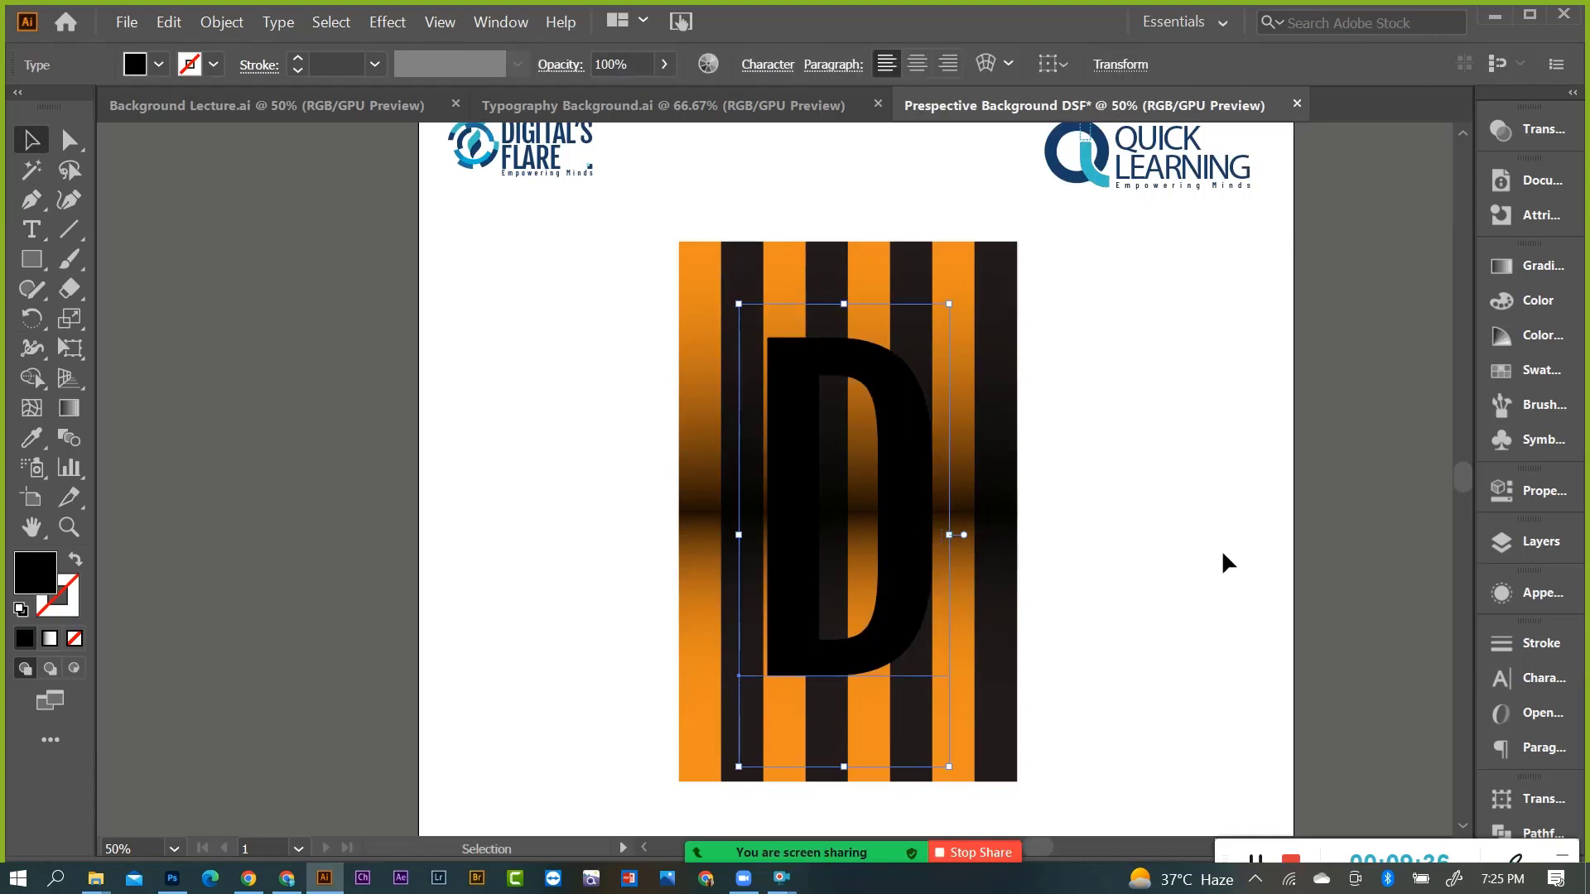
Fill the D with white sampled using the Eyedropper.
key("i")
left_click(1119, 544)
left_click(30, 142)
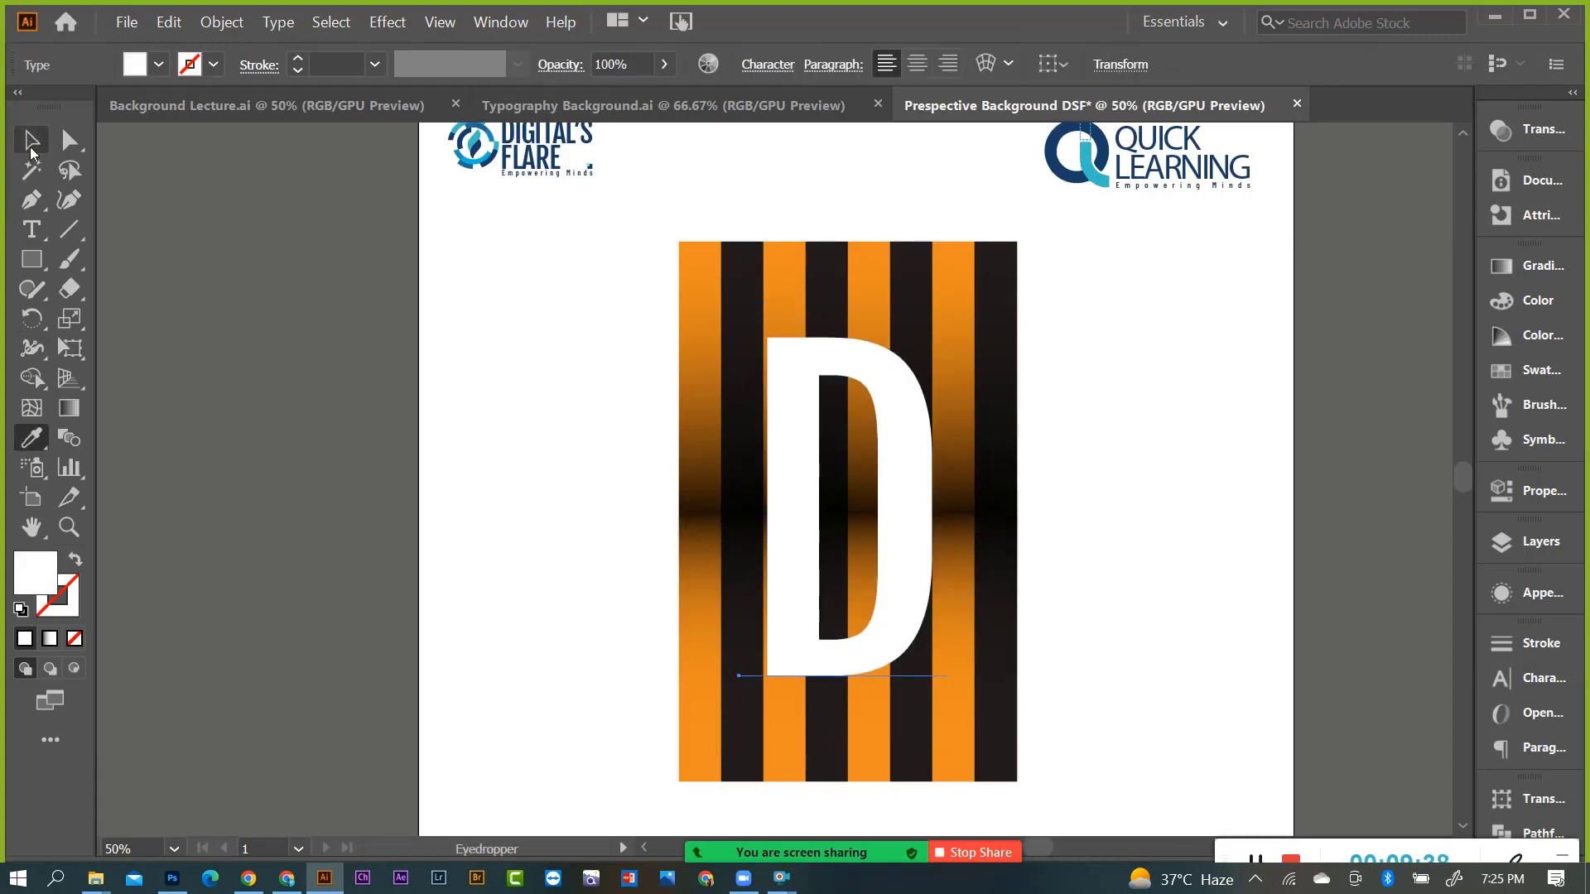
key("ctrl+shift+a")
key("ctrl+minus")
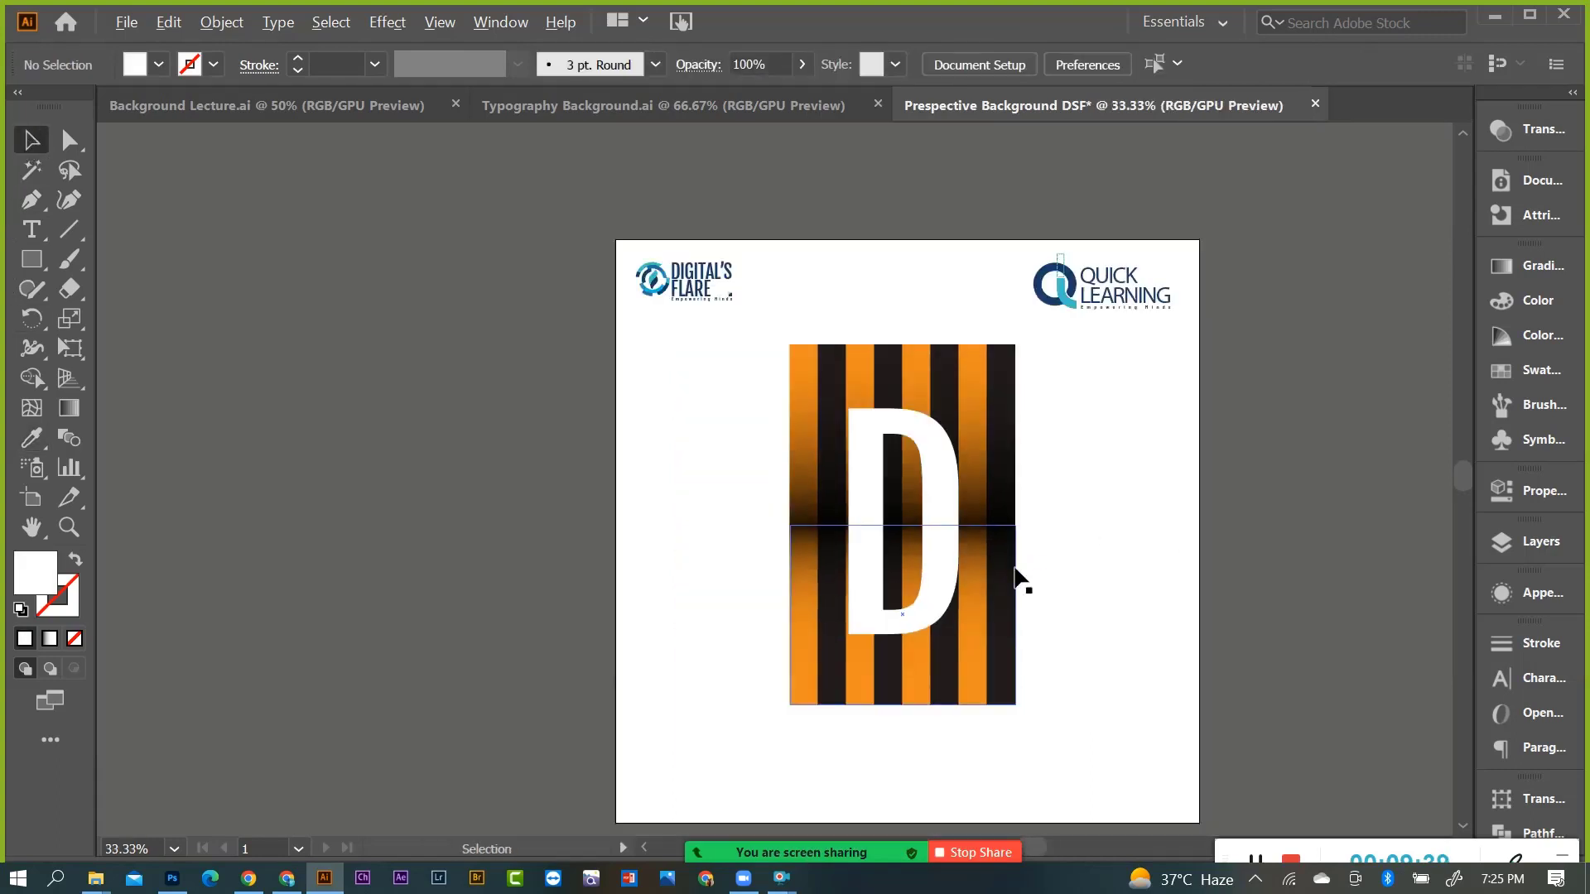
key("ctrl+plus")
left_click(824, 444)
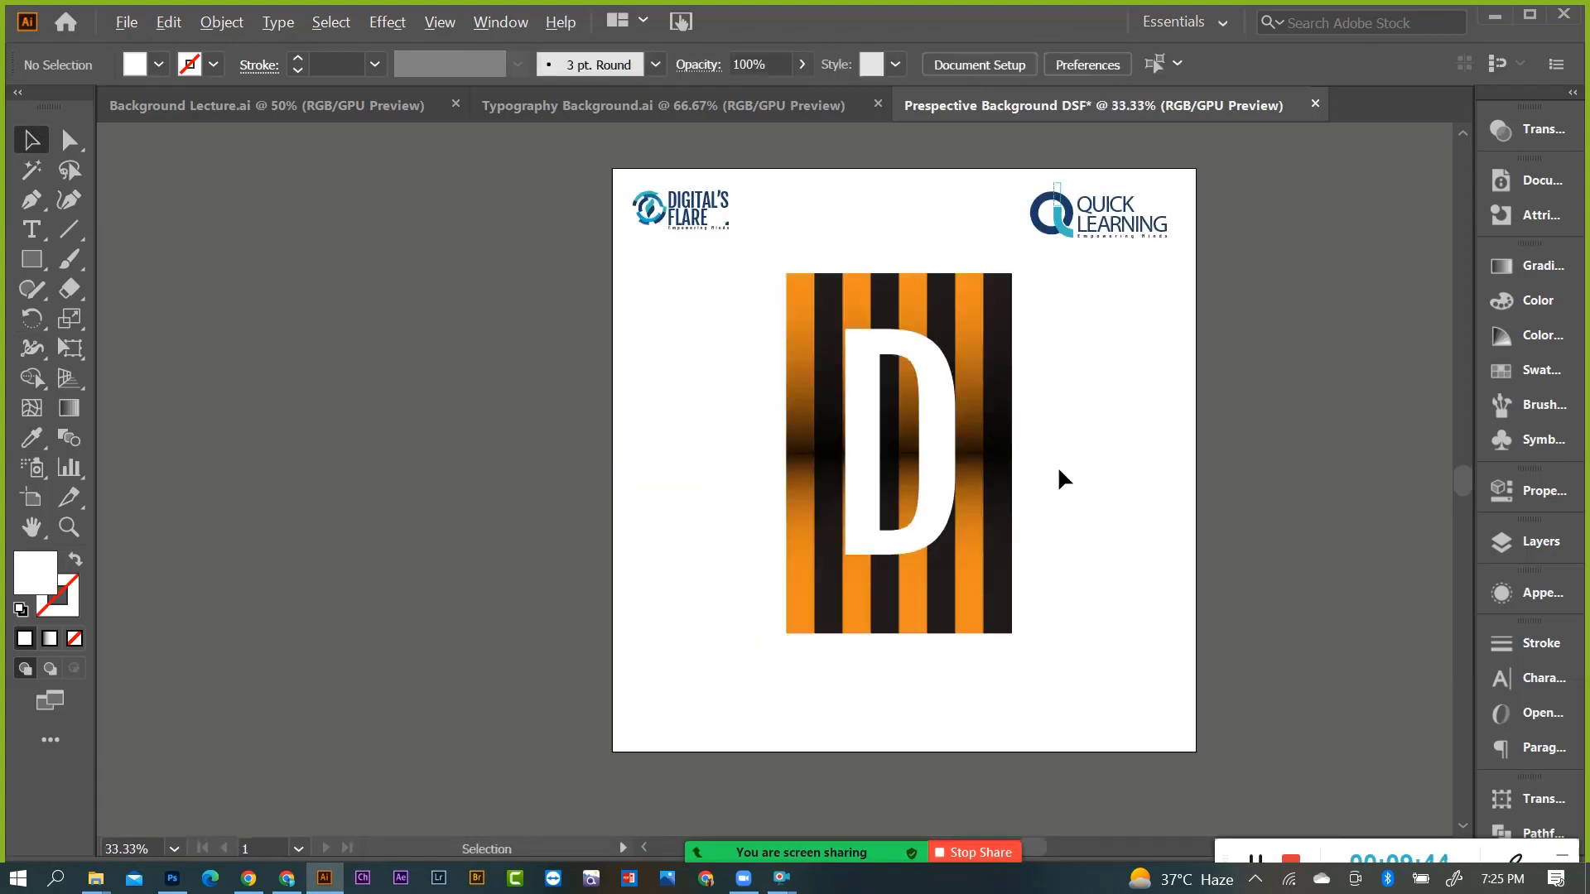
Move the white D straight left onto the pasteboard beside the artboard.
scroll(1058, 472, "up", 1)
left_click_drag(938, 447, 470, 451)
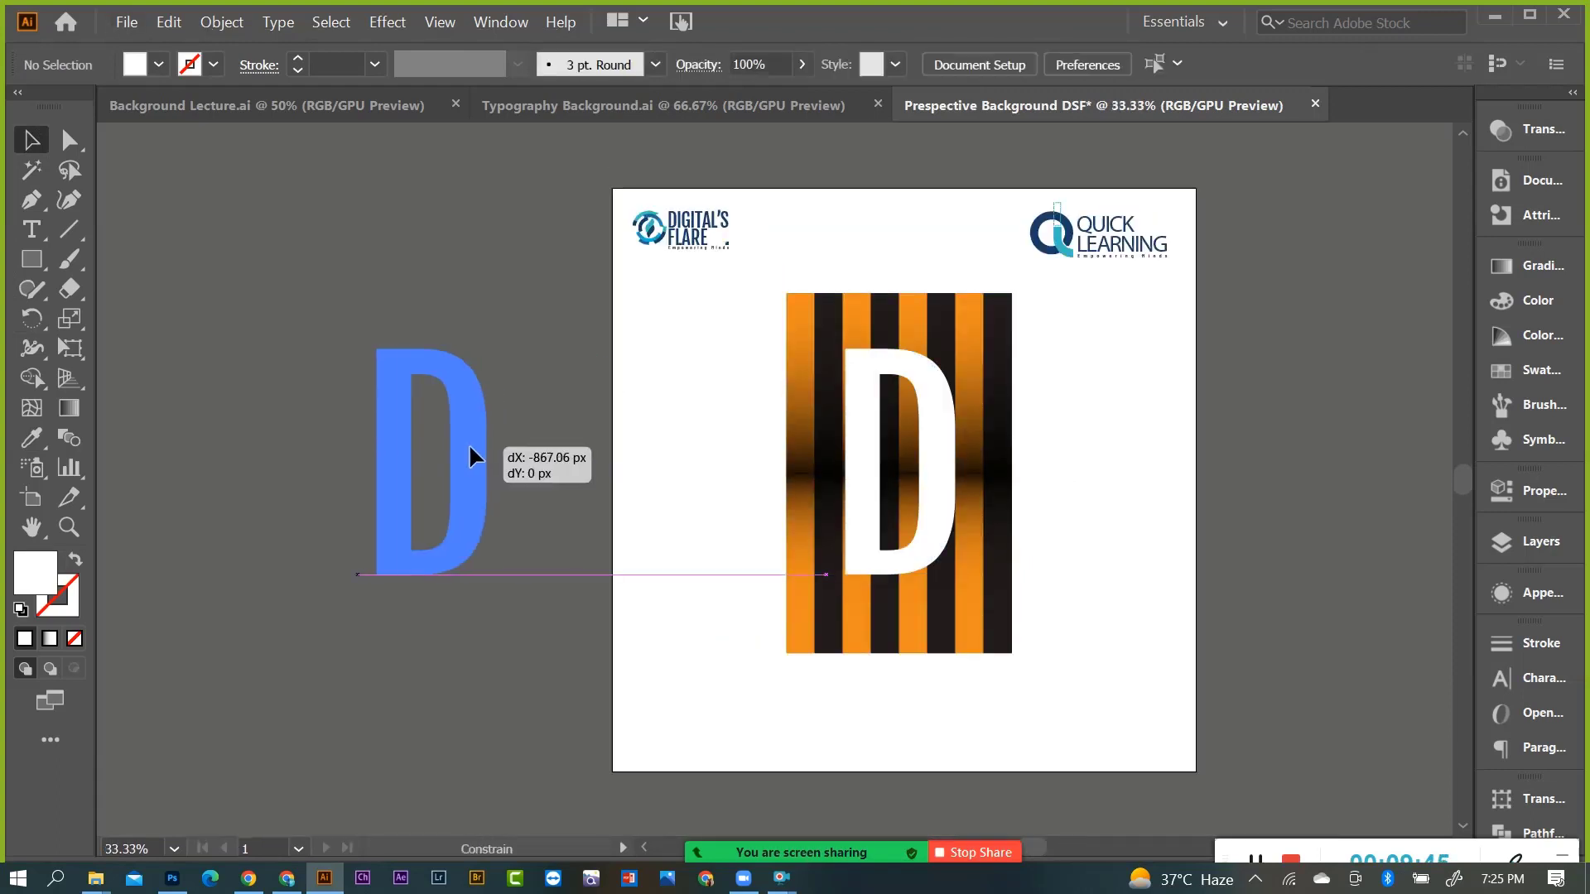
left_click(530, 641)
Marquee-select the lower half of the stripe column.
scroll(931, 614, "up", 1)
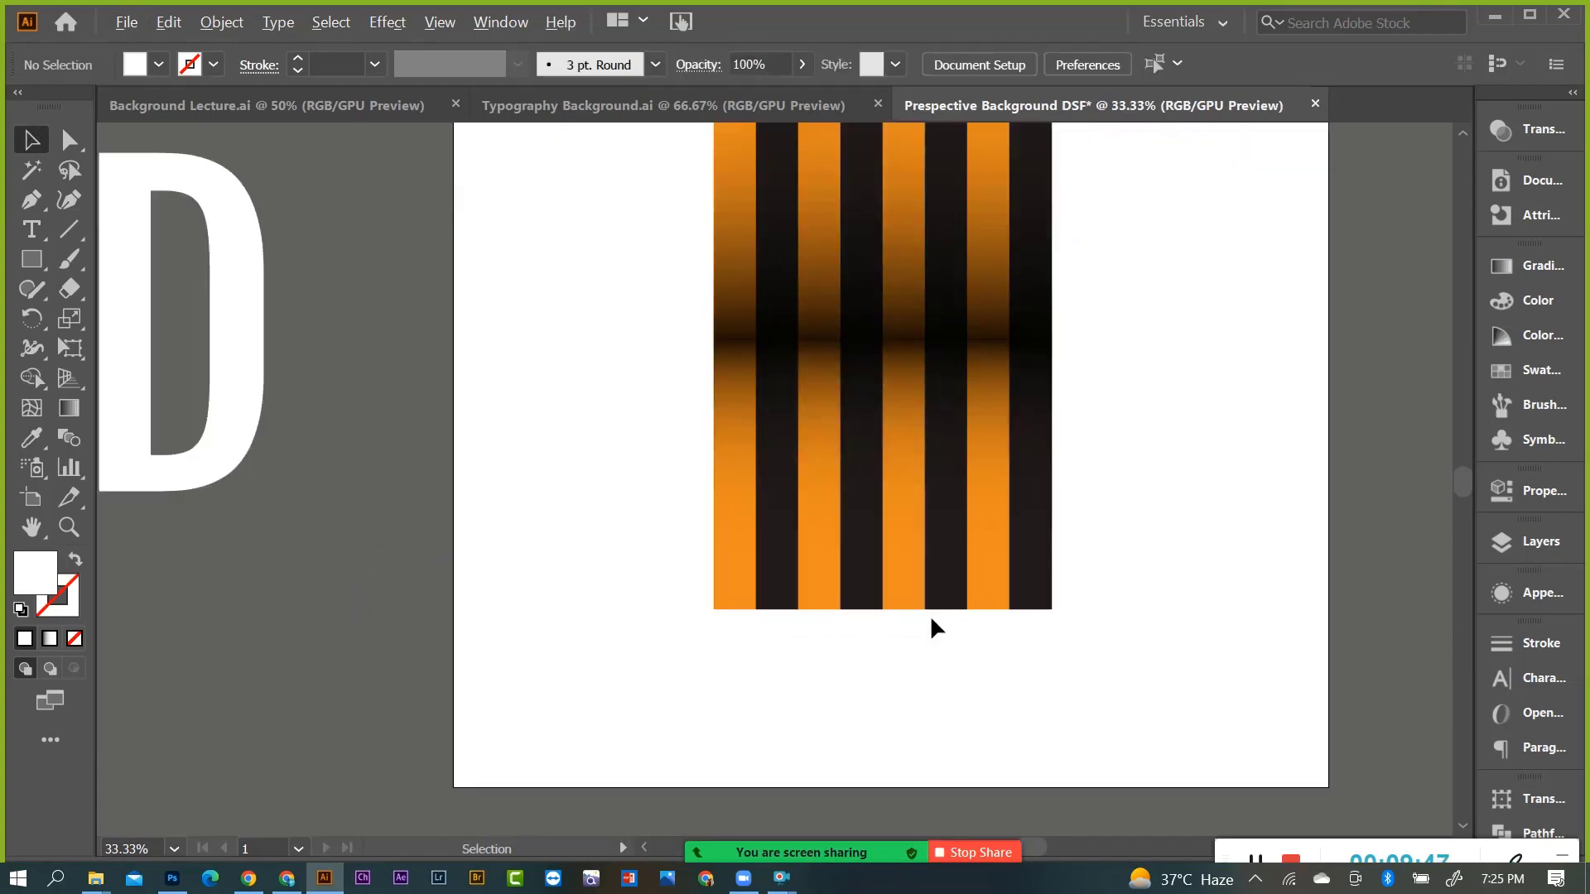
scroll(930, 617, "up", 1)
scroll(990, 630, "up", 2)
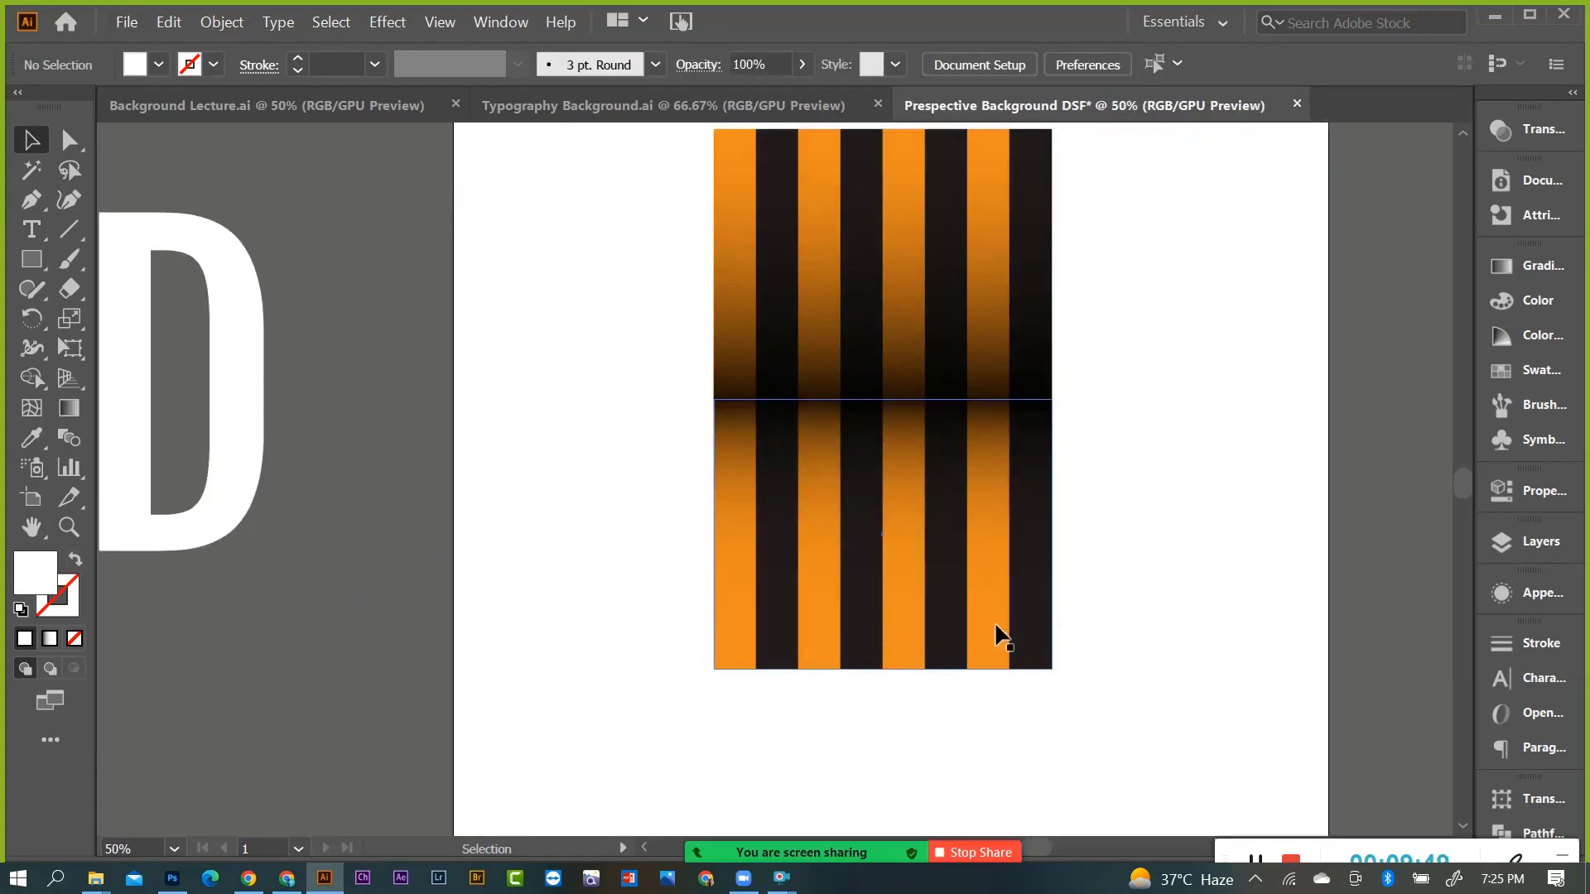
scroll(1001, 637, "down", 1)
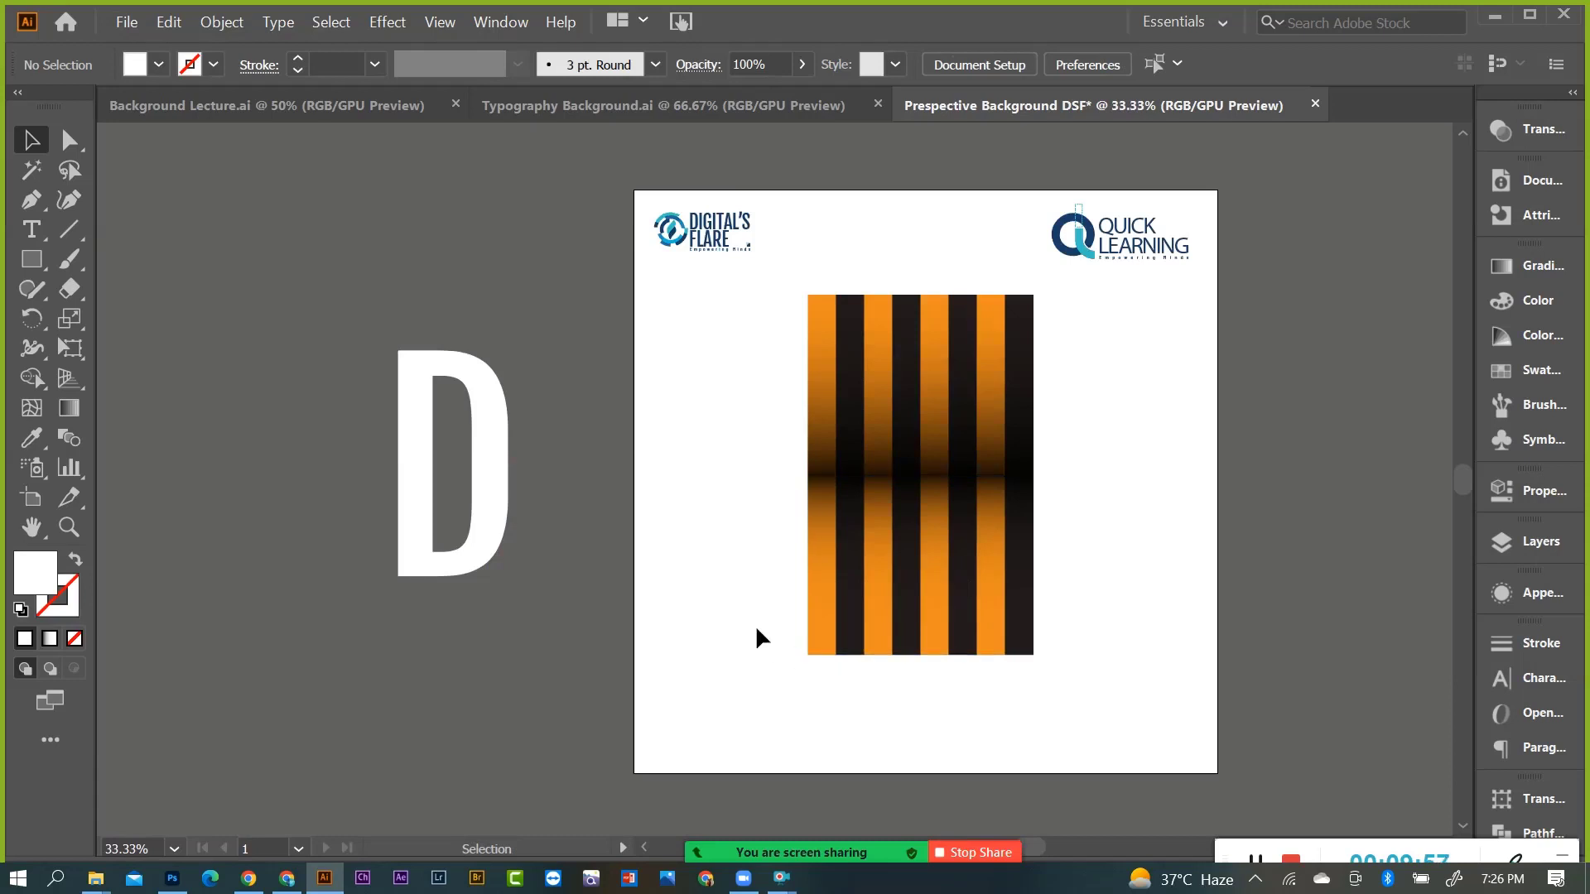
mouse_move(755, 629)
left_mouse_down()
mouse_move(1228, 704)
mouse_move(1091, 659)
left_mouse_up()
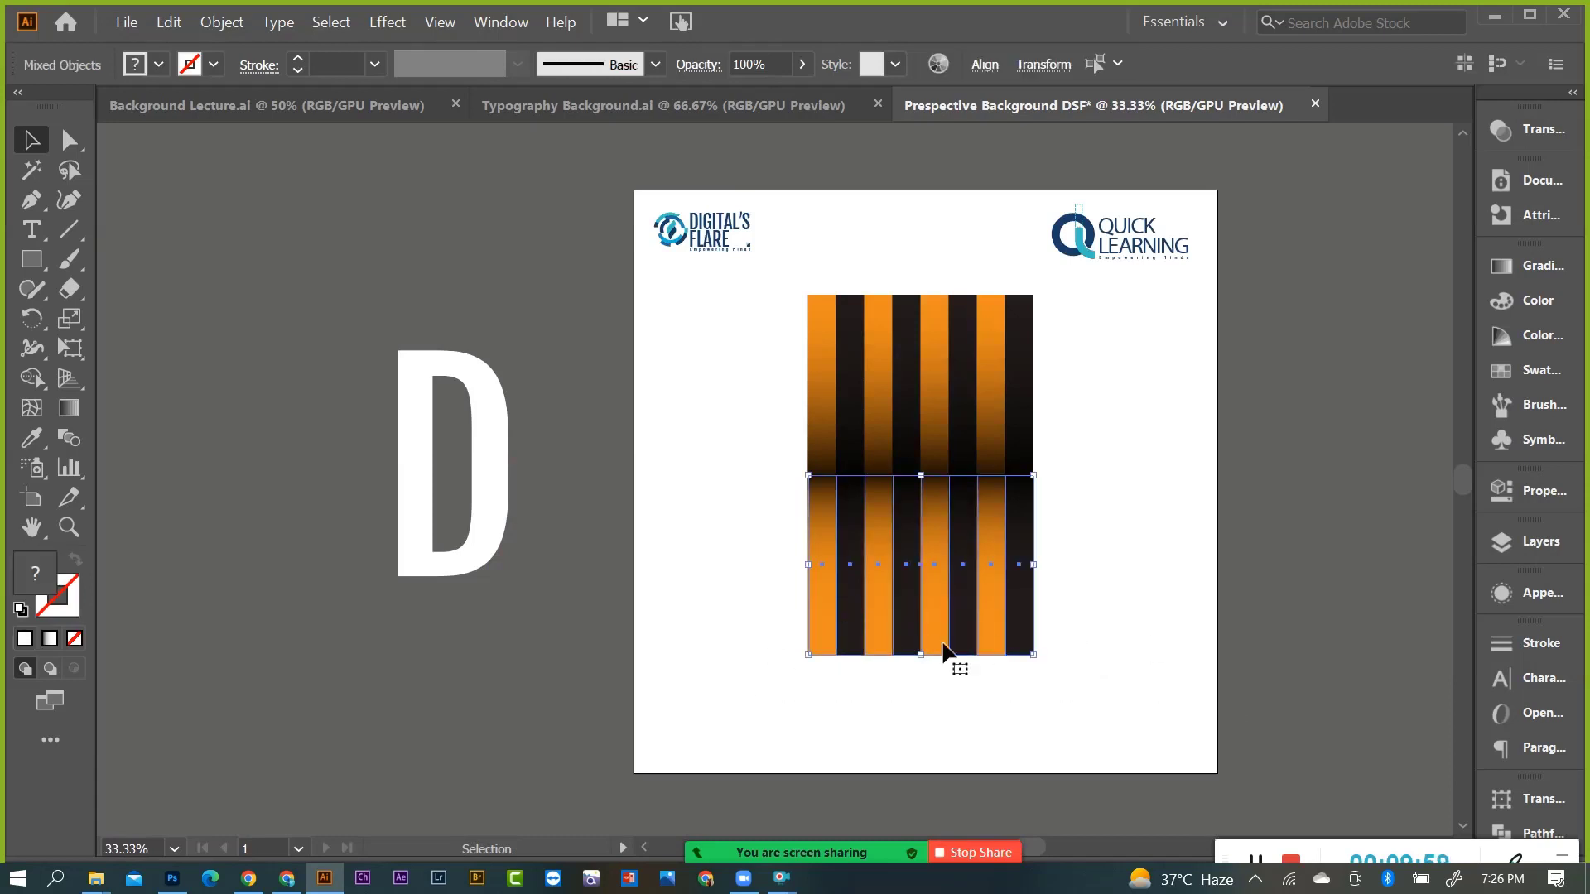
key("m")
left_click_drag(808, 477, 918, 688)
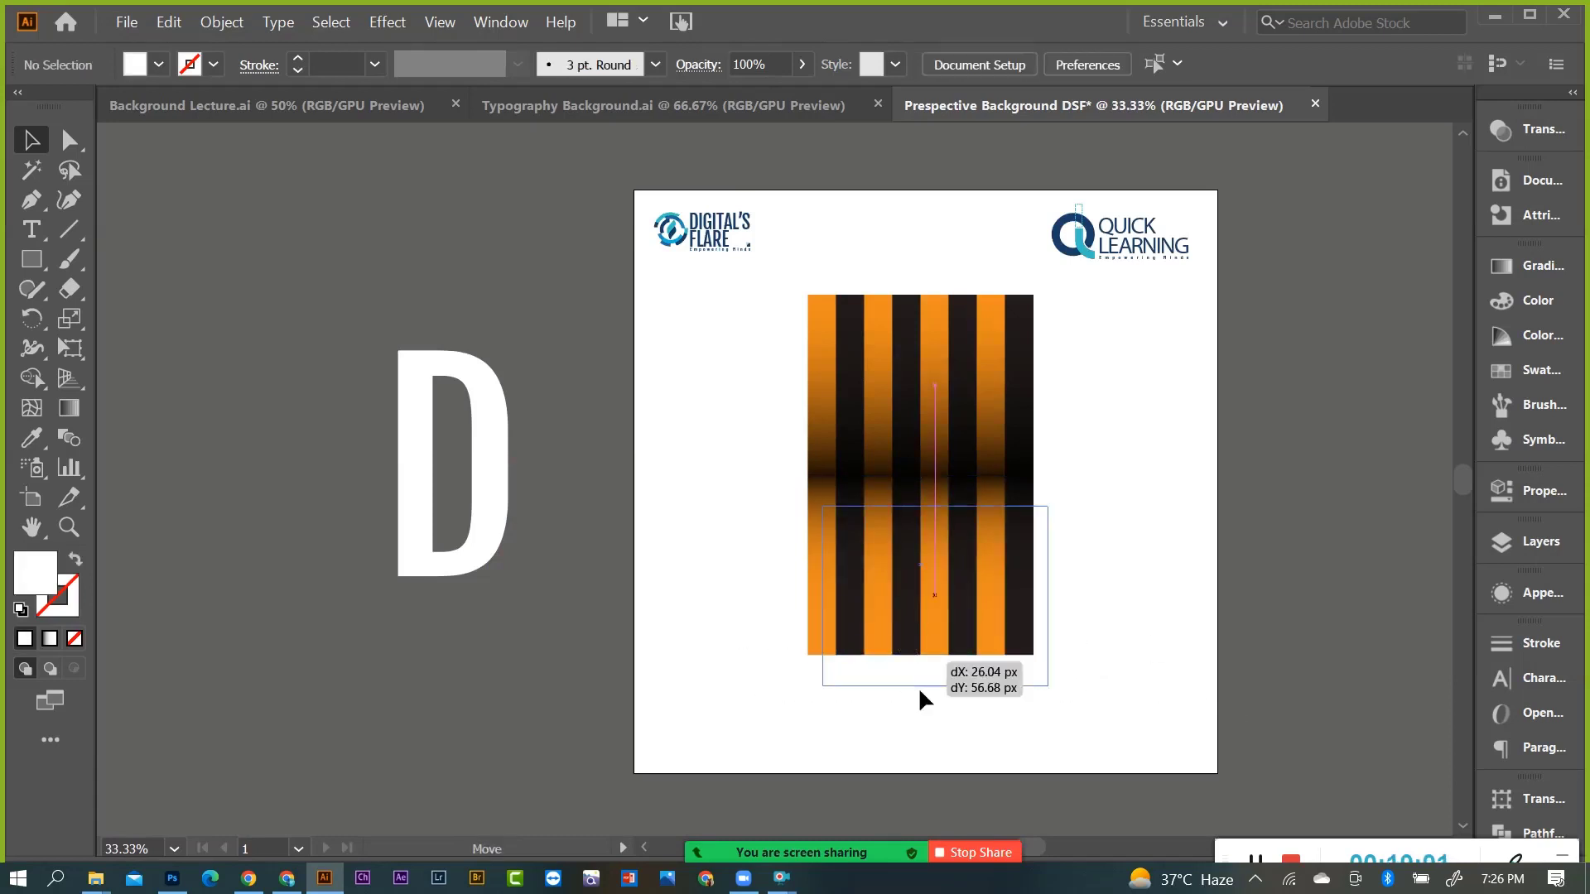
key("period")
key("v")
left_click(986, 663)
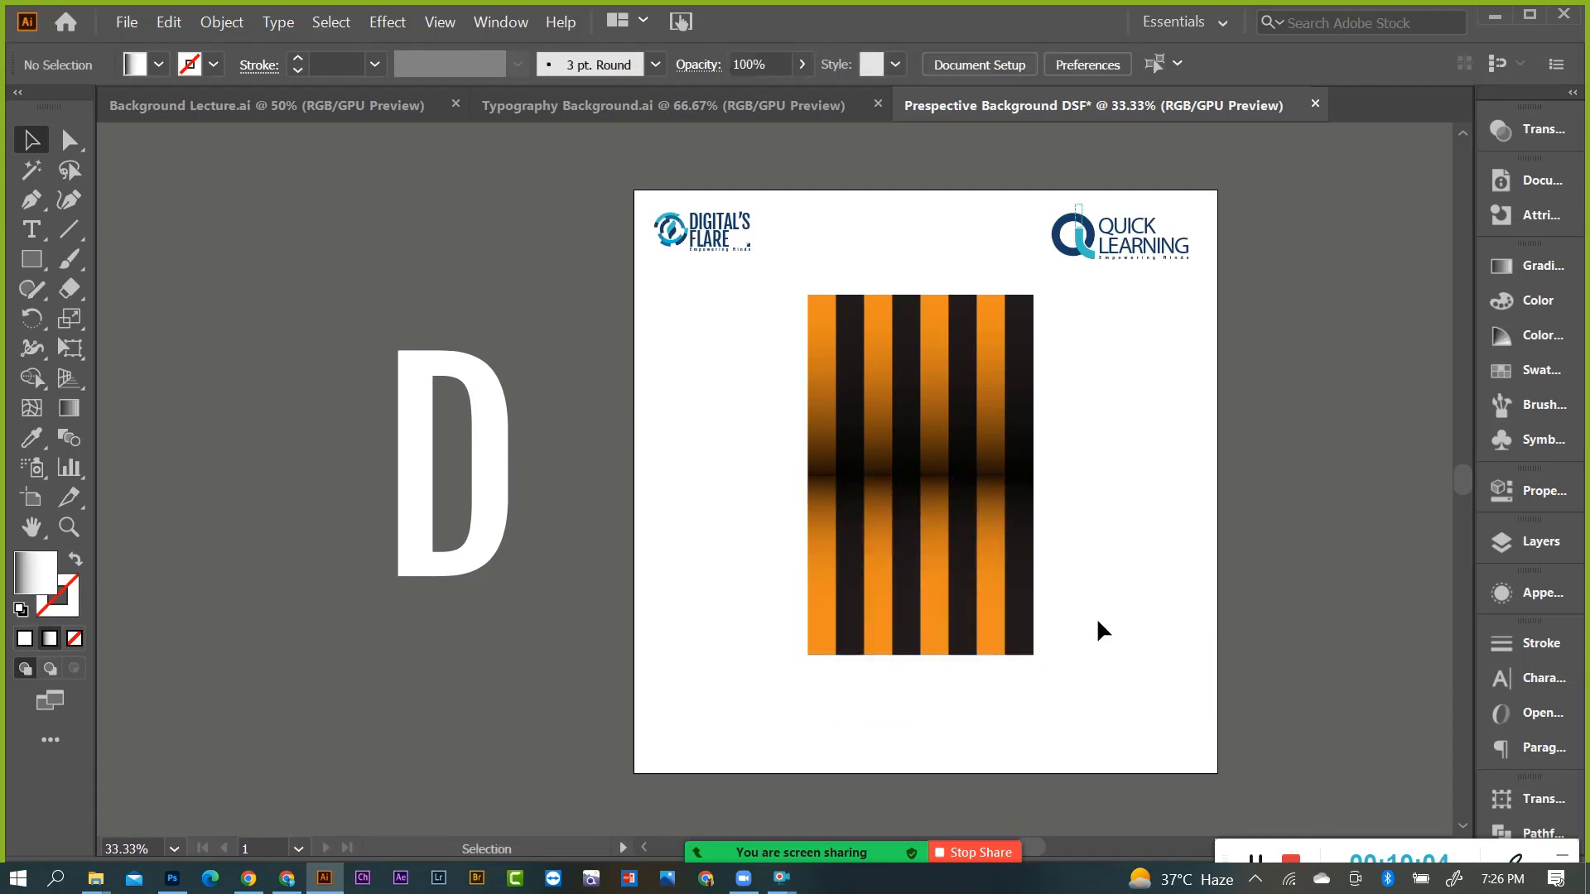
left_click_drag(1096, 618, 805, 686)
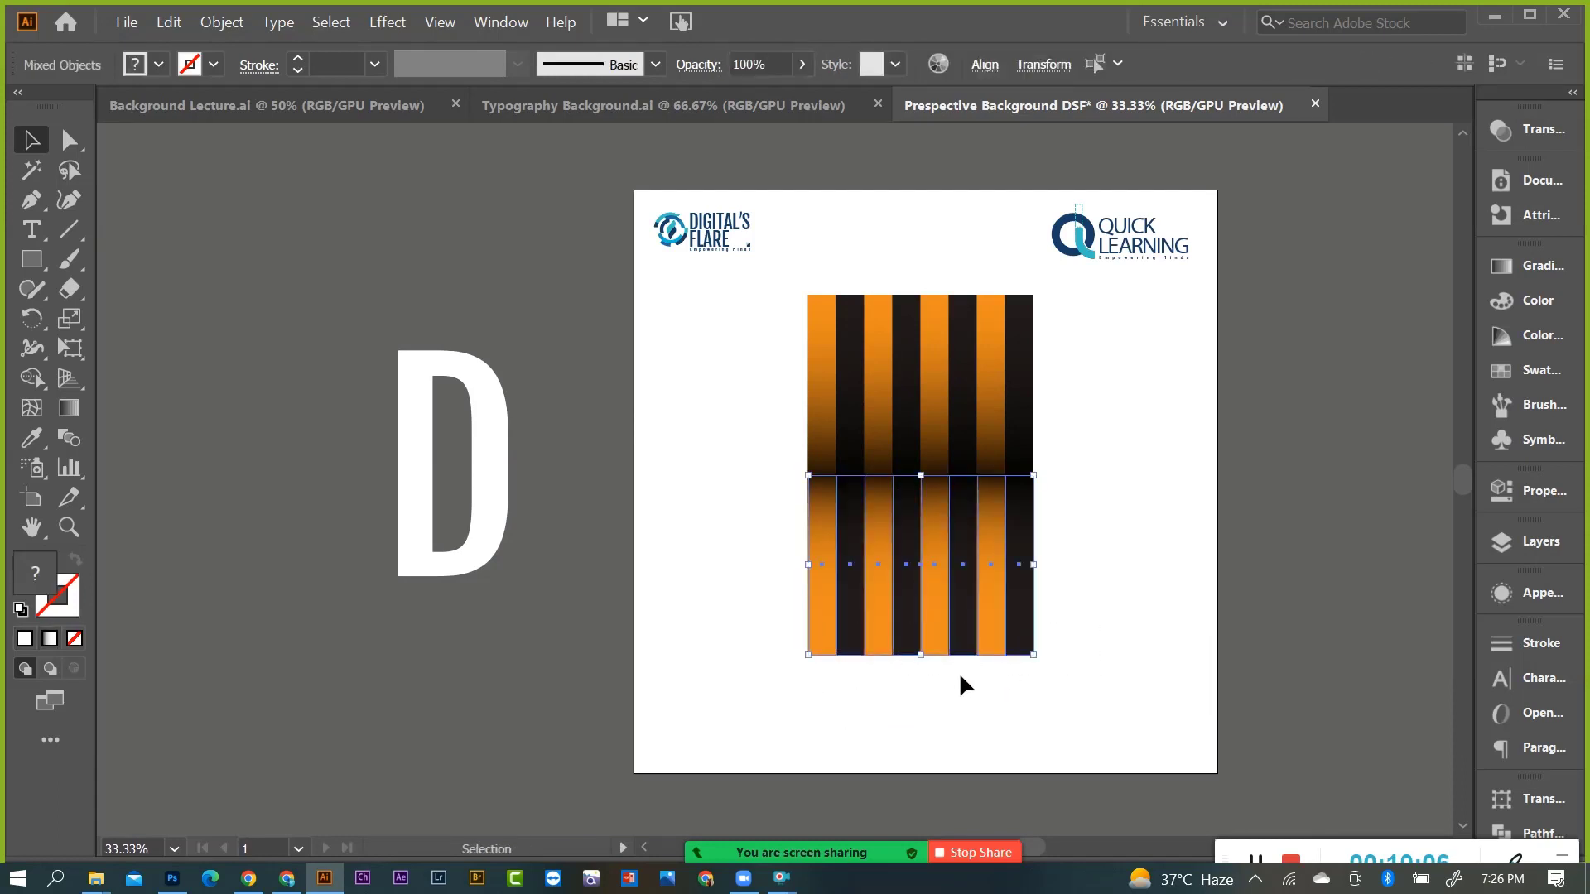
Open Free Distort for the lower stripes and move its dialog off the artwork.
left_click(382, 25)
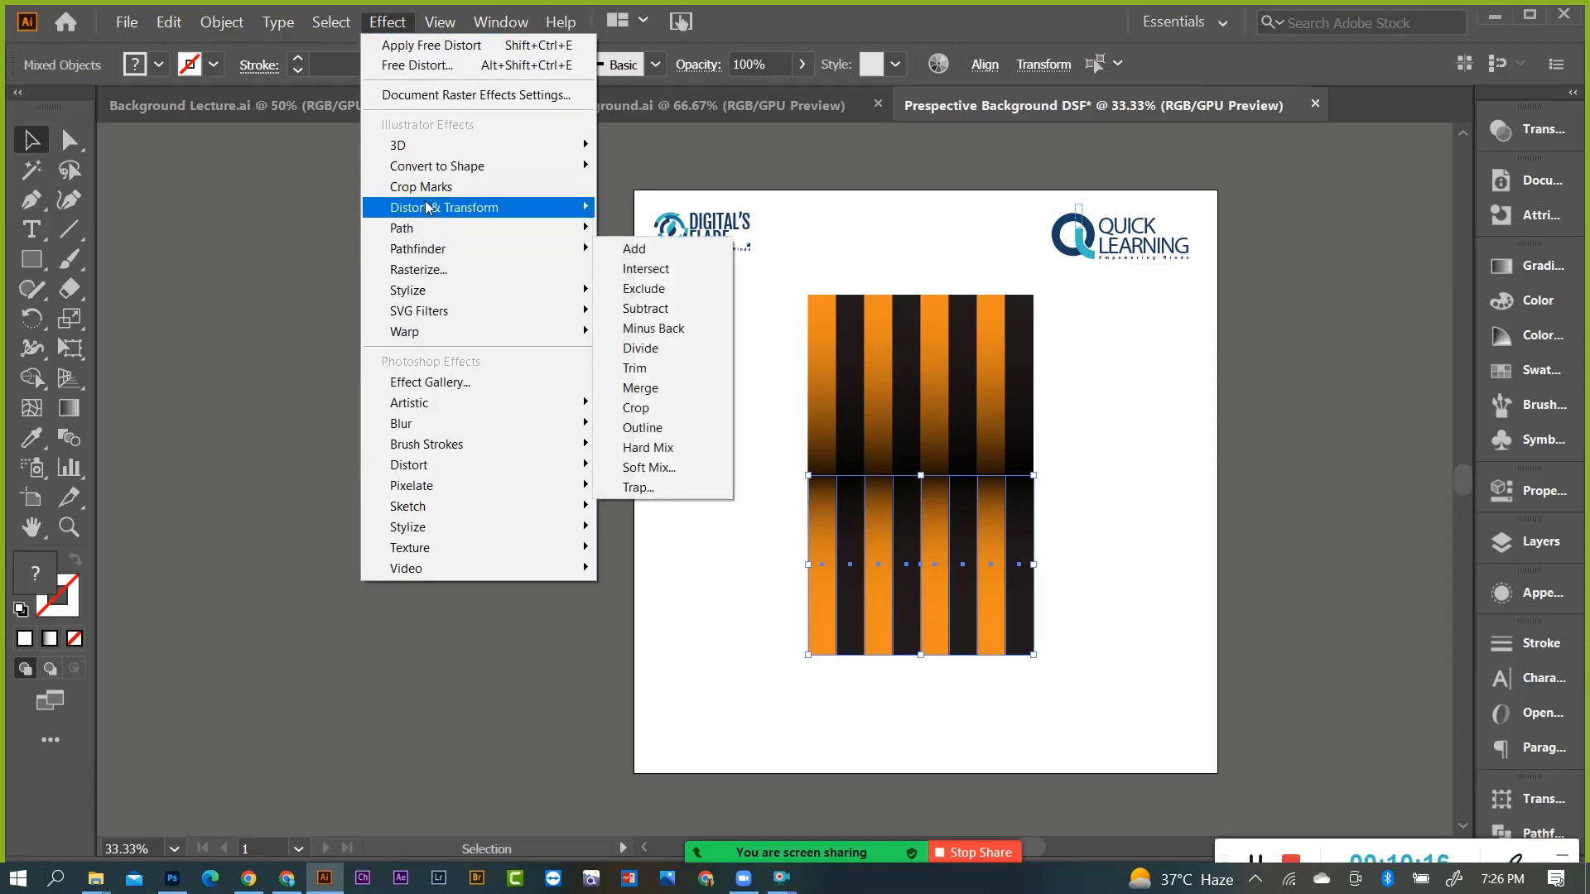
mouse_move(444, 207)
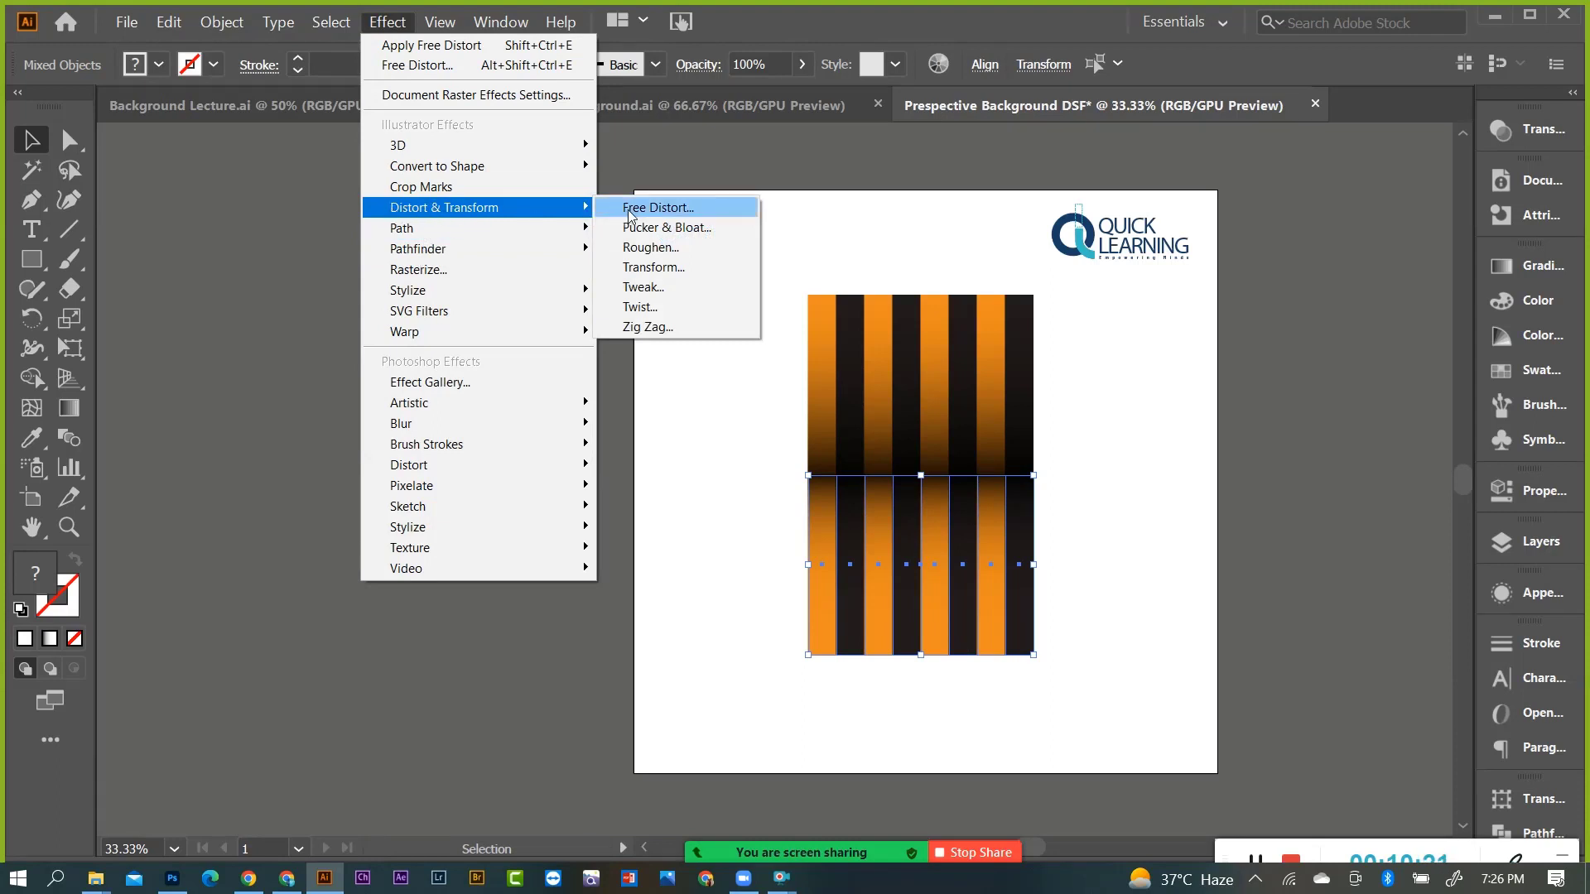
left_click(733, 211)
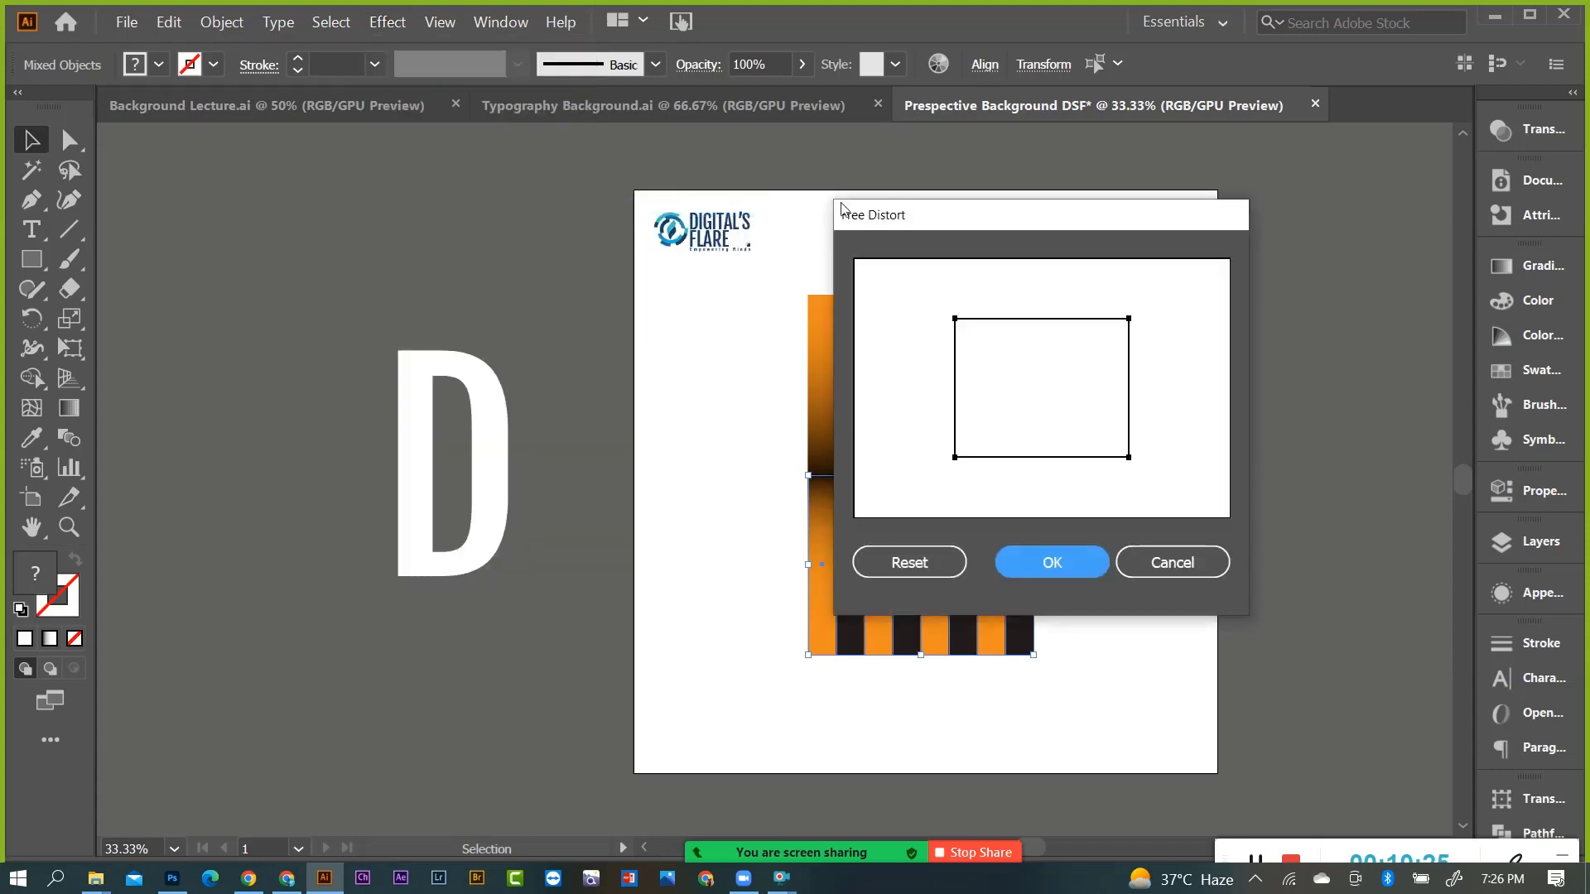
mouse_move(936, 214)
left_mouse_down()
mouse_move(1266, 219)
mouse_move(1193, 229)
left_mouse_up()
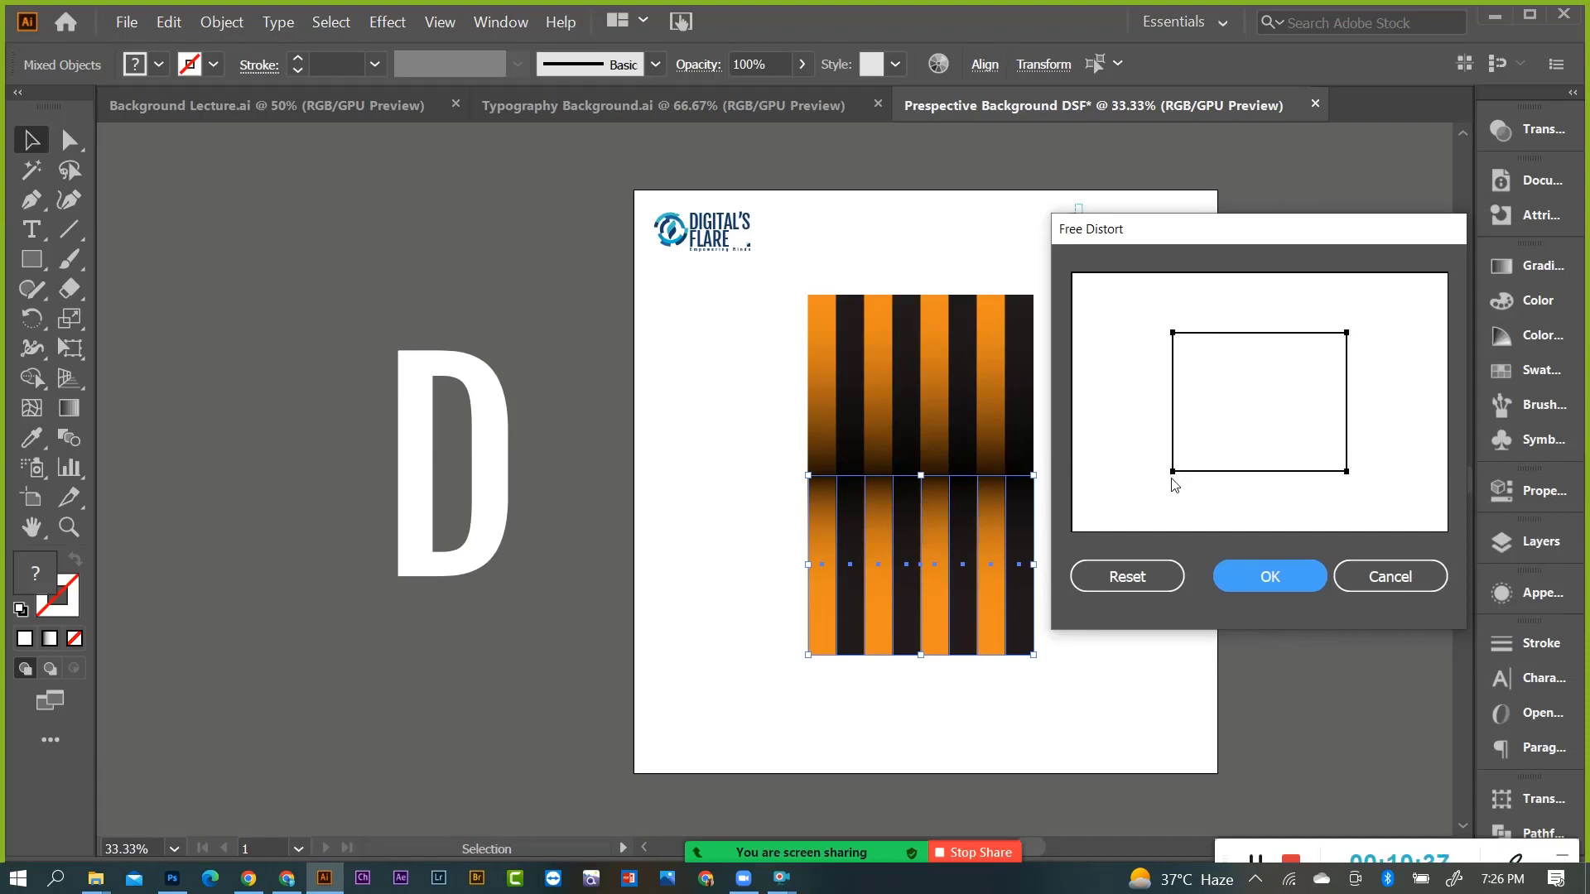
Try pulling the bottom corners outward, then reset the shape to a rectangle.
left_click_drag(1173, 471, 1074, 434)
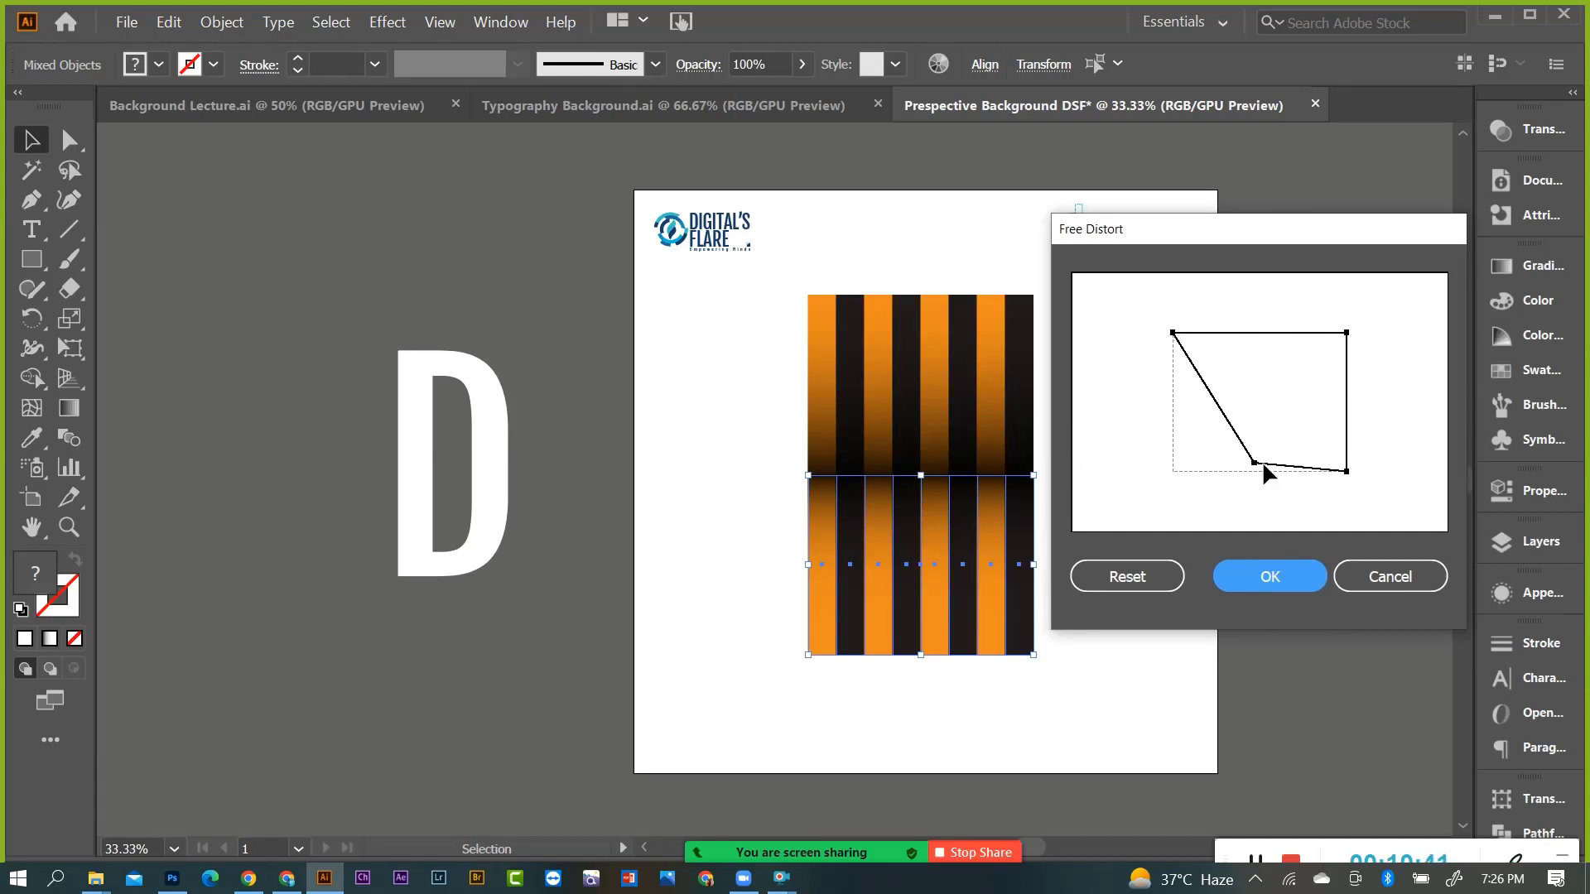
mouse_move(1073, 436)
left_mouse_down()
mouse_move(1135, 451)
mouse_move(1072, 444)
mouse_move(1118, 419)
mouse_move(1073, 429)
left_mouse_up()
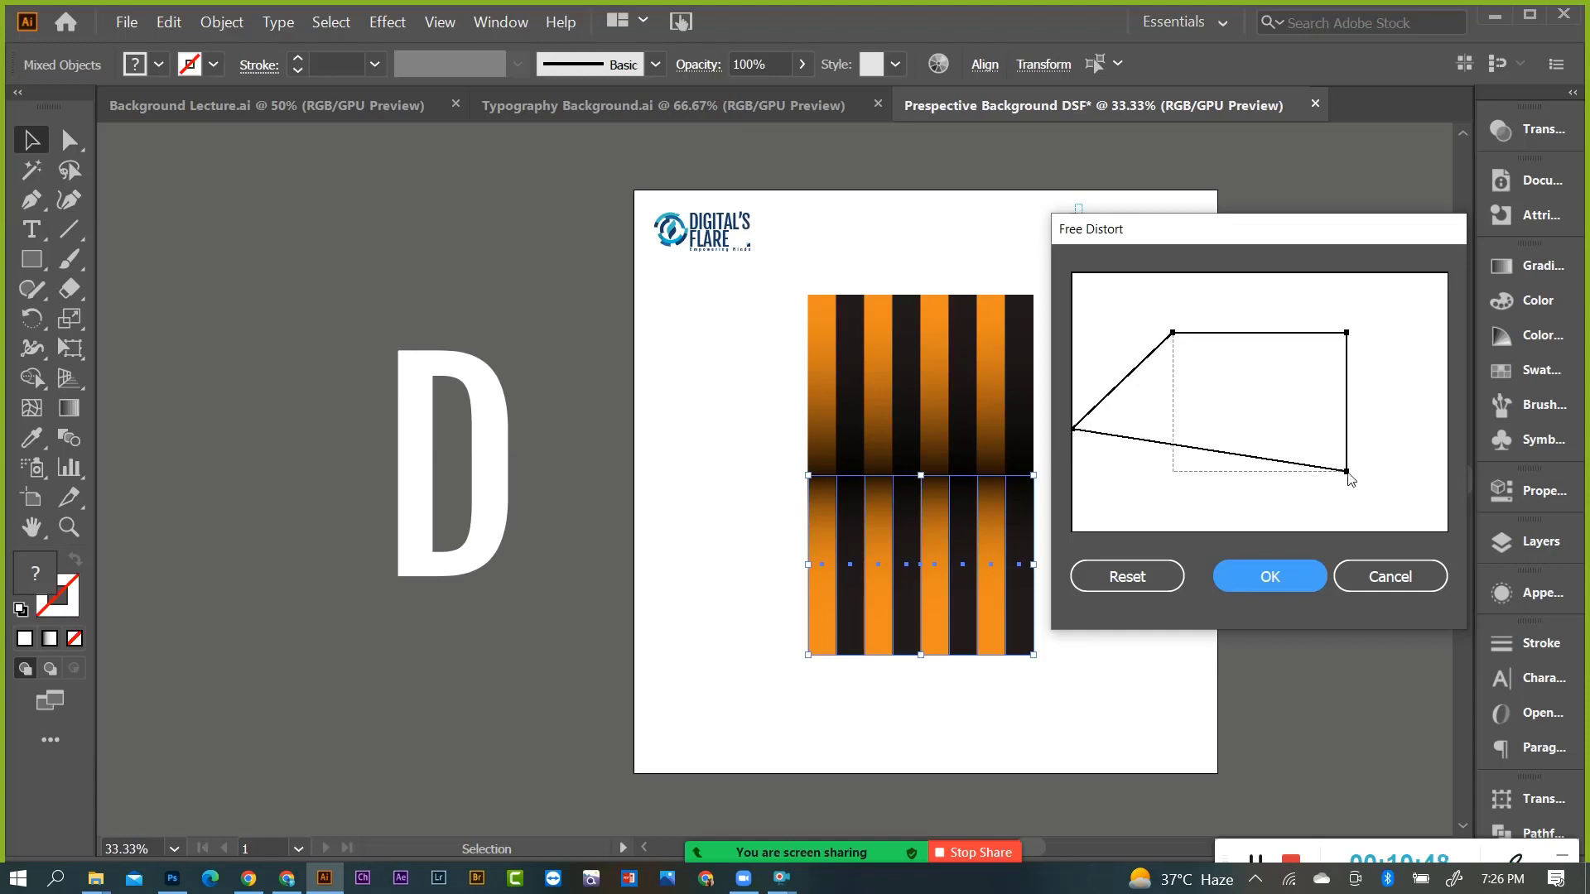
left_click_drag(1348, 474, 1445, 429)
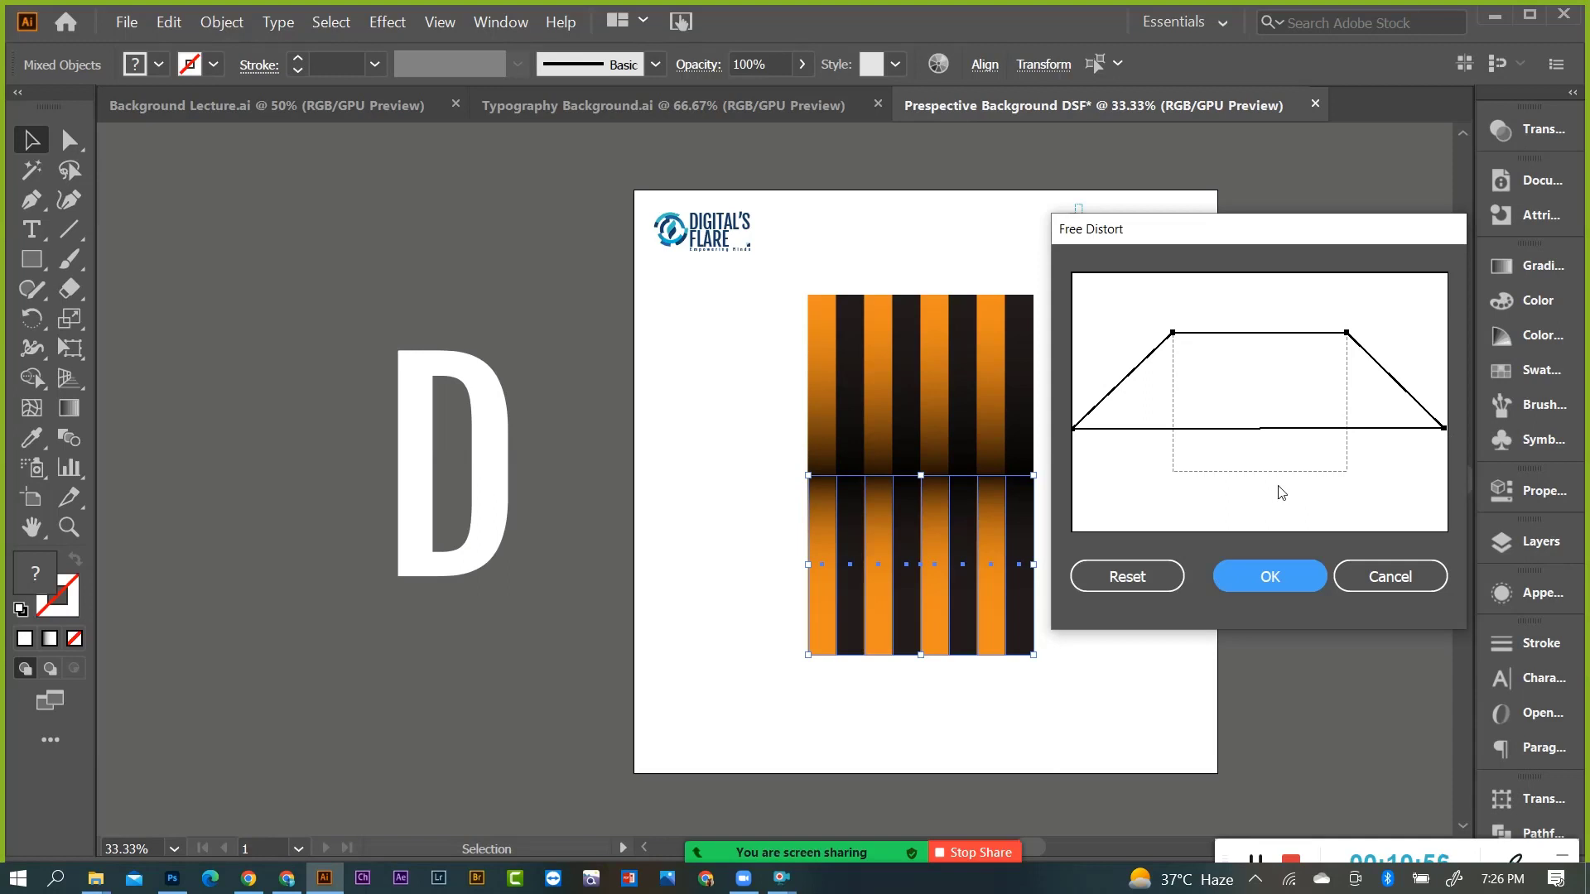
left_click(1132, 590)
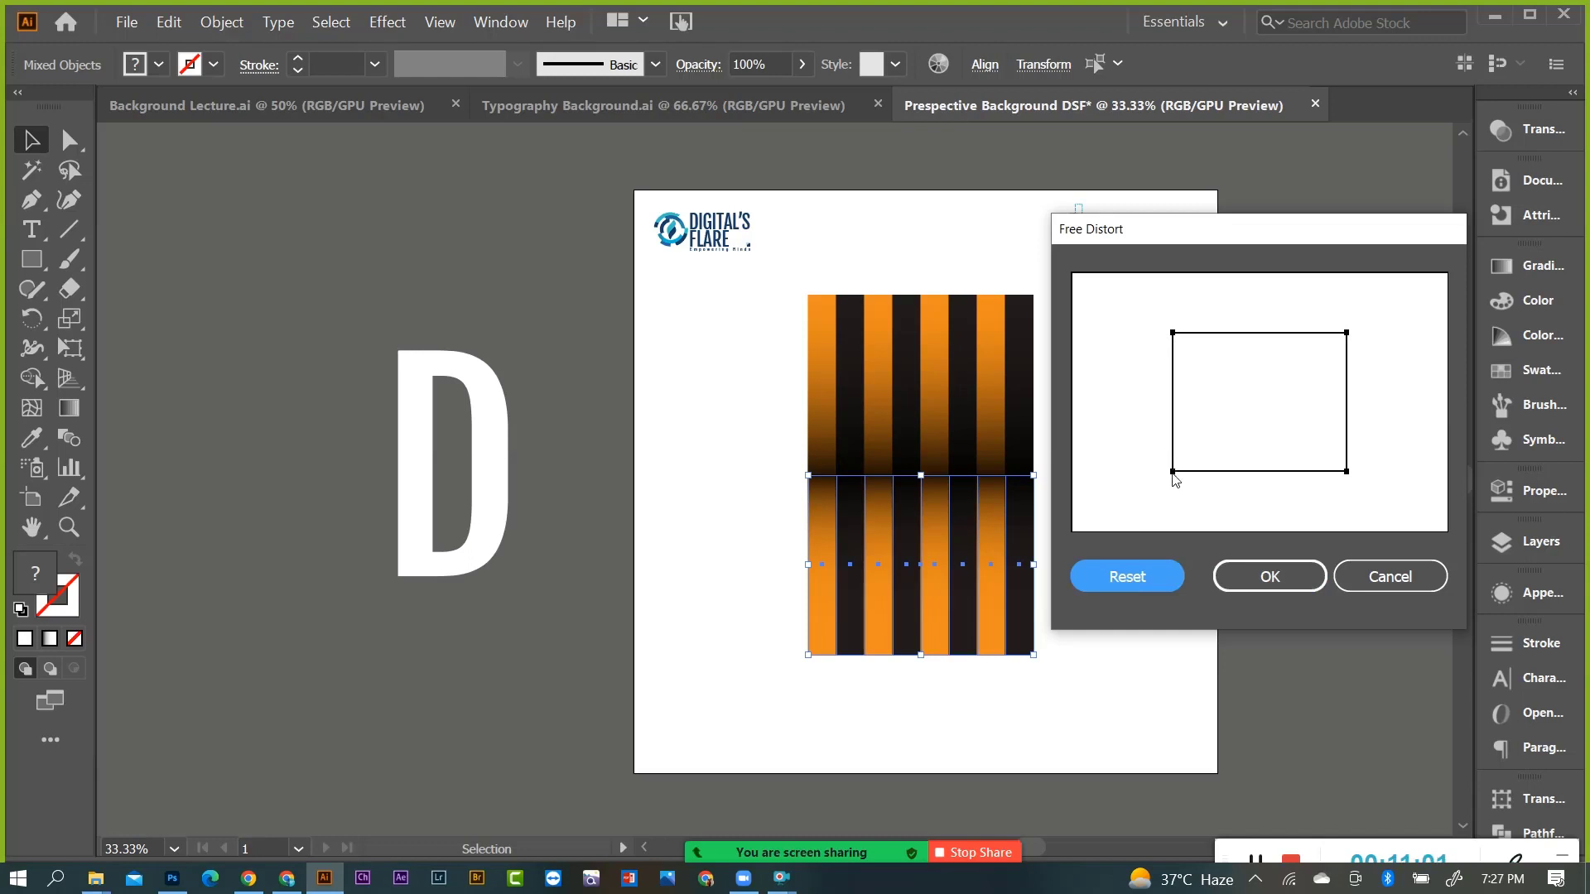
Drag the bottom-left corner left and bottom-right corner right, then apply Free Distort.
mouse_move(1173, 472)
left_mouse_down()
mouse_move(1322, 468)
mouse_move(1074, 437)
left_mouse_up()
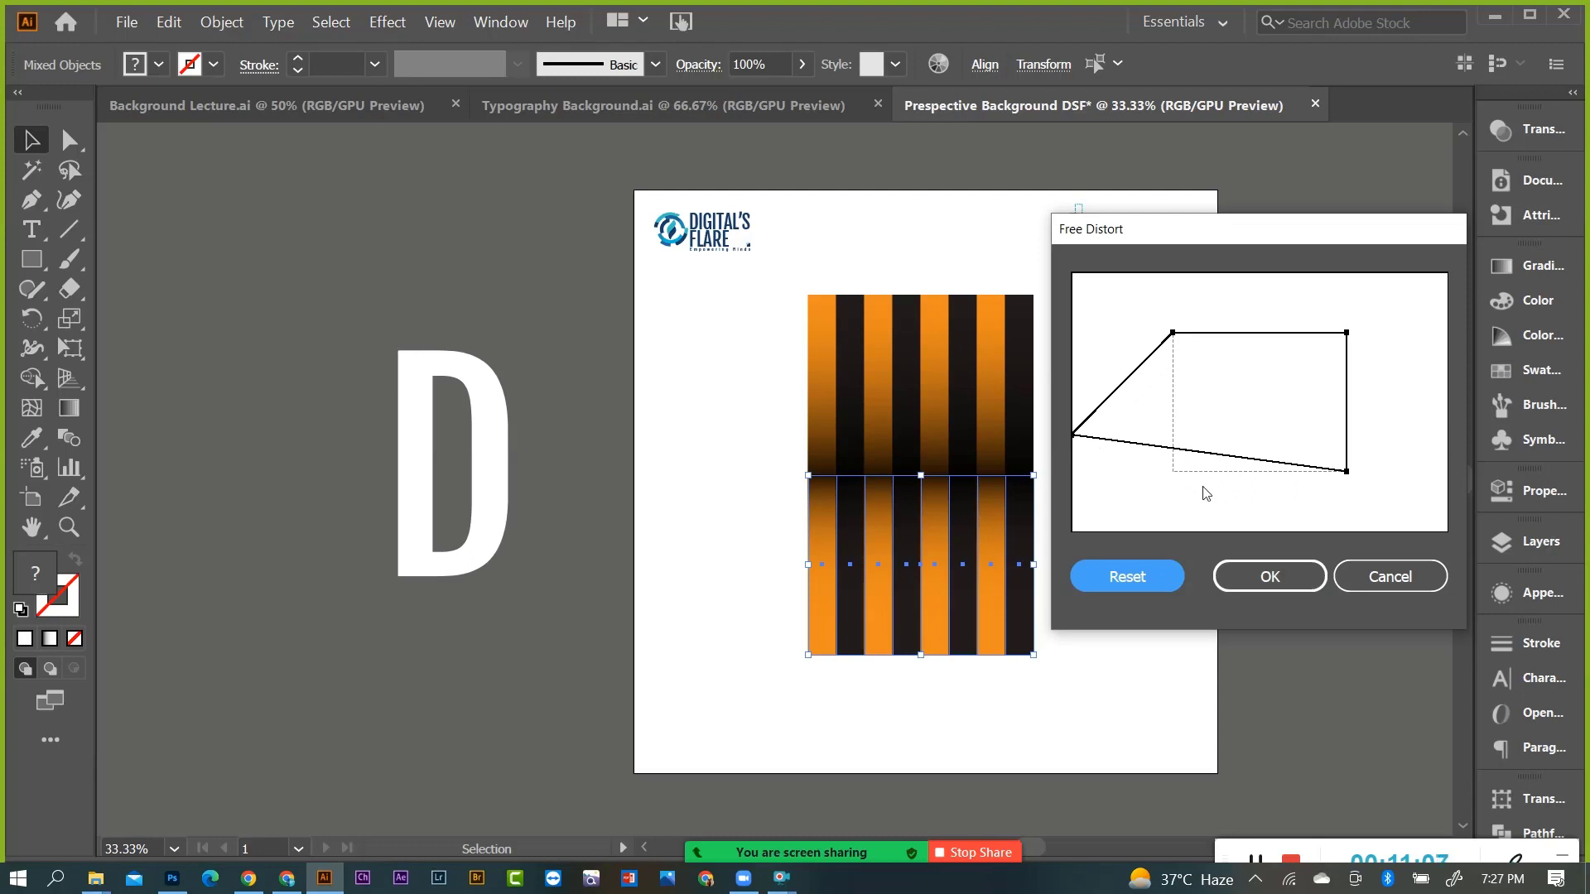
left_click(1136, 582)
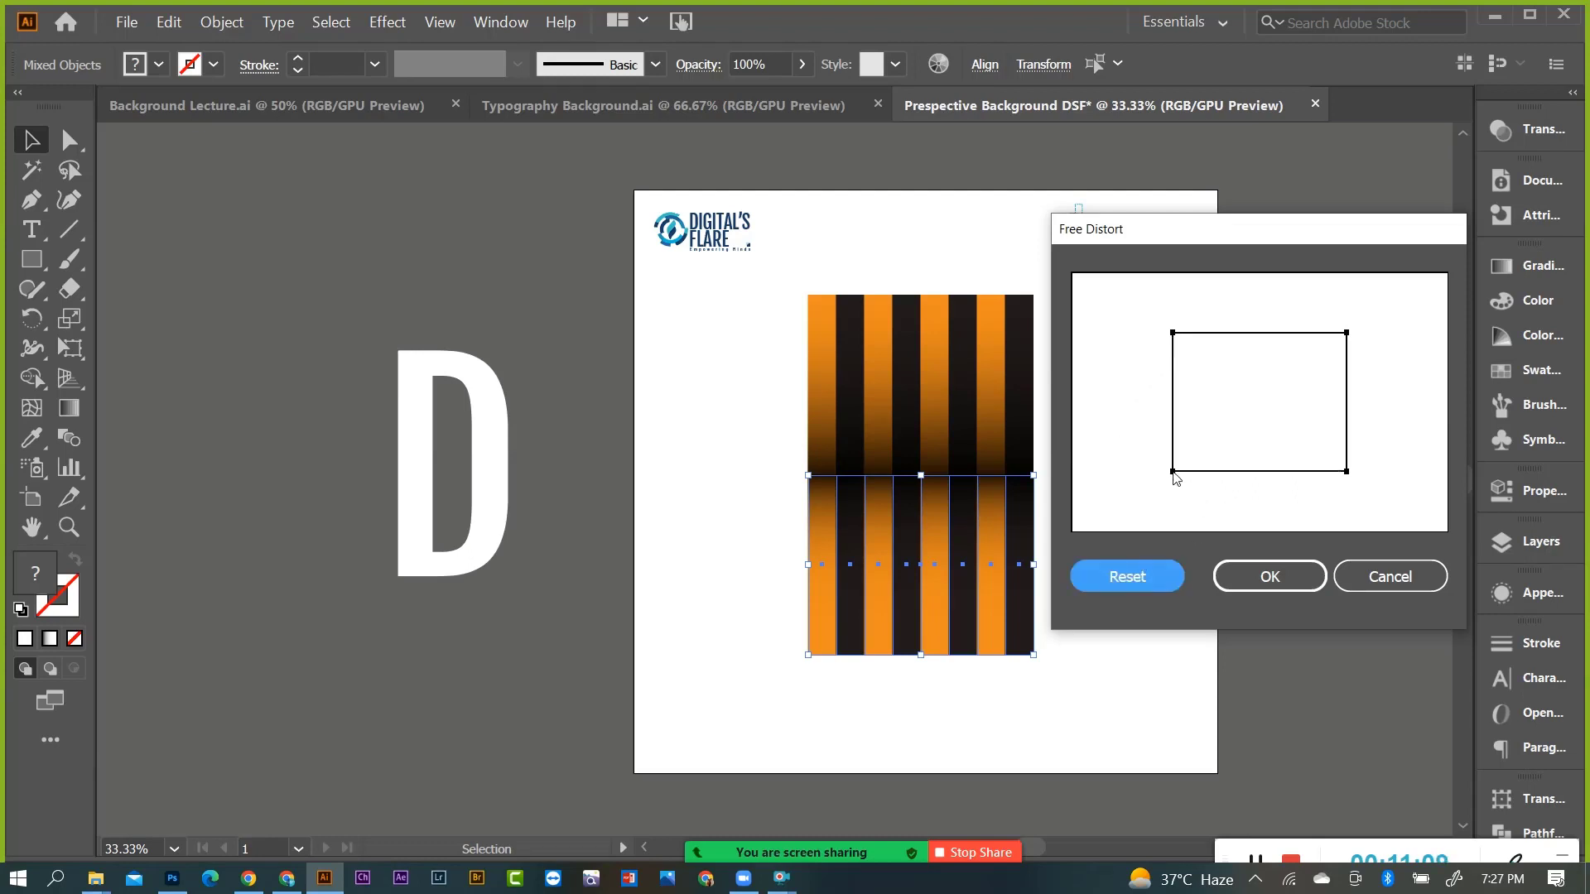
mouse_move(1173, 472)
left_mouse_down()
mouse_move(1072, 435)
mouse_move(1144, 422)
mouse_move(1115, 430)
mouse_move(1111, 469)
mouse_move(1073, 422)
left_mouse_up()
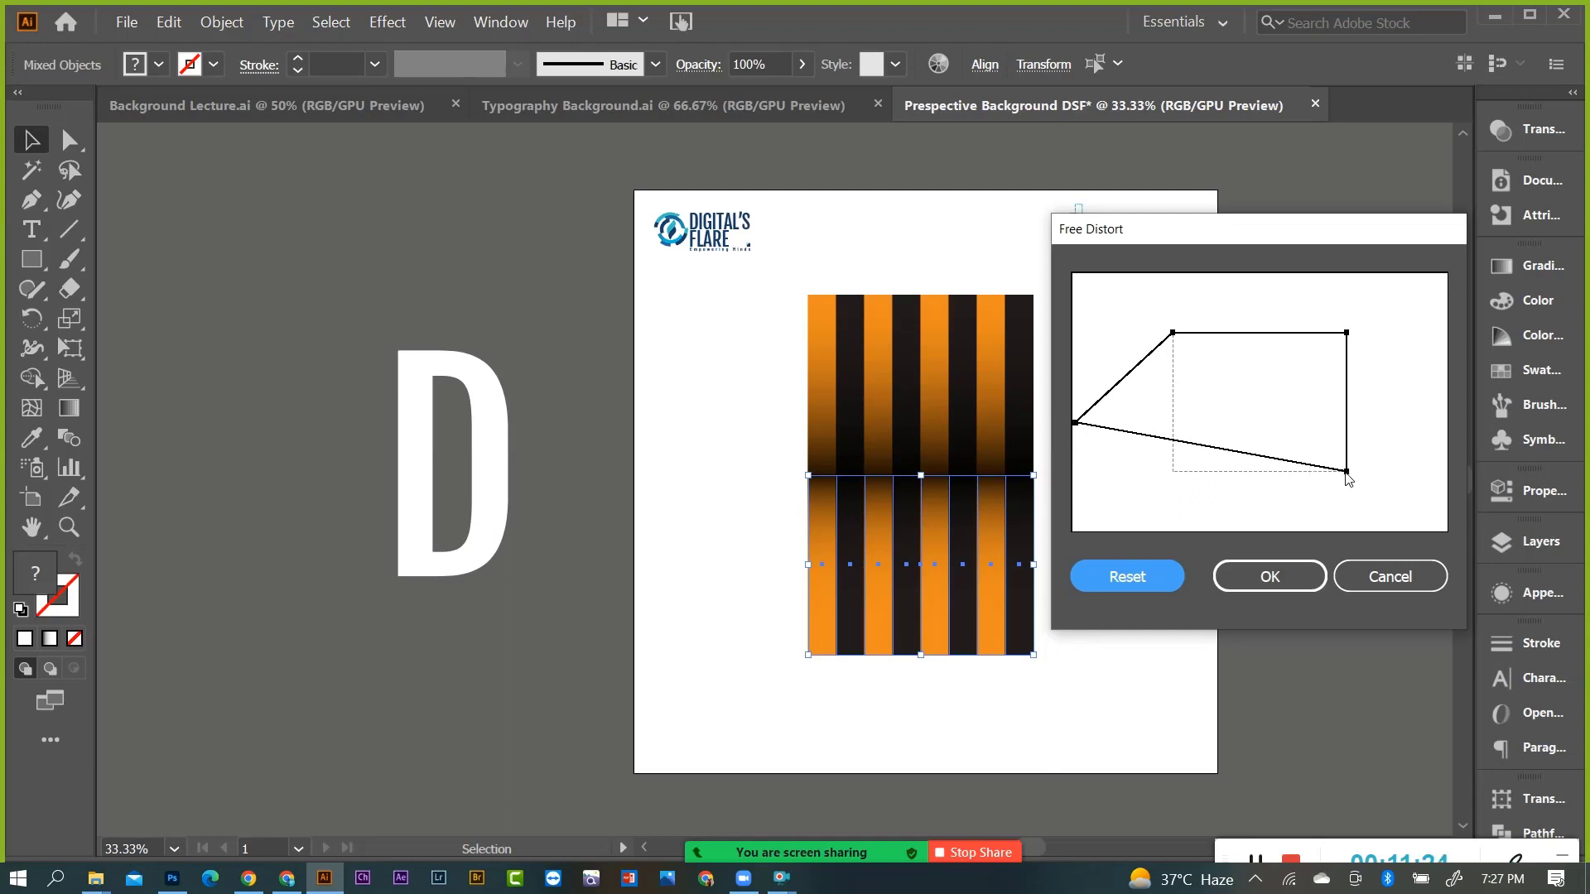
left_click_drag(1347, 471, 1446, 423)
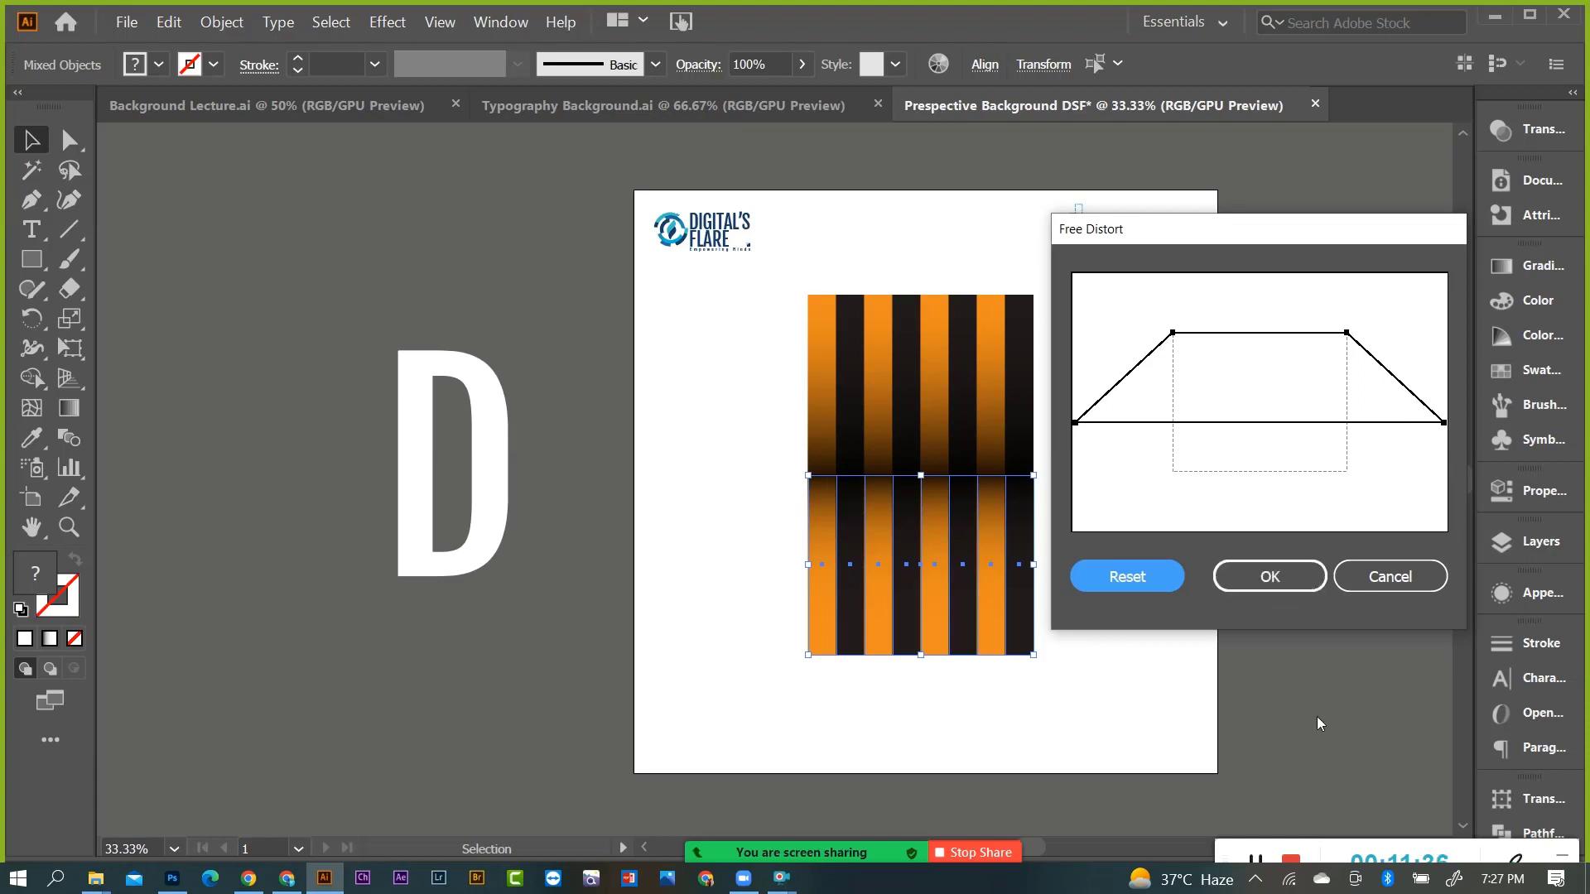
left_click(1269, 580)
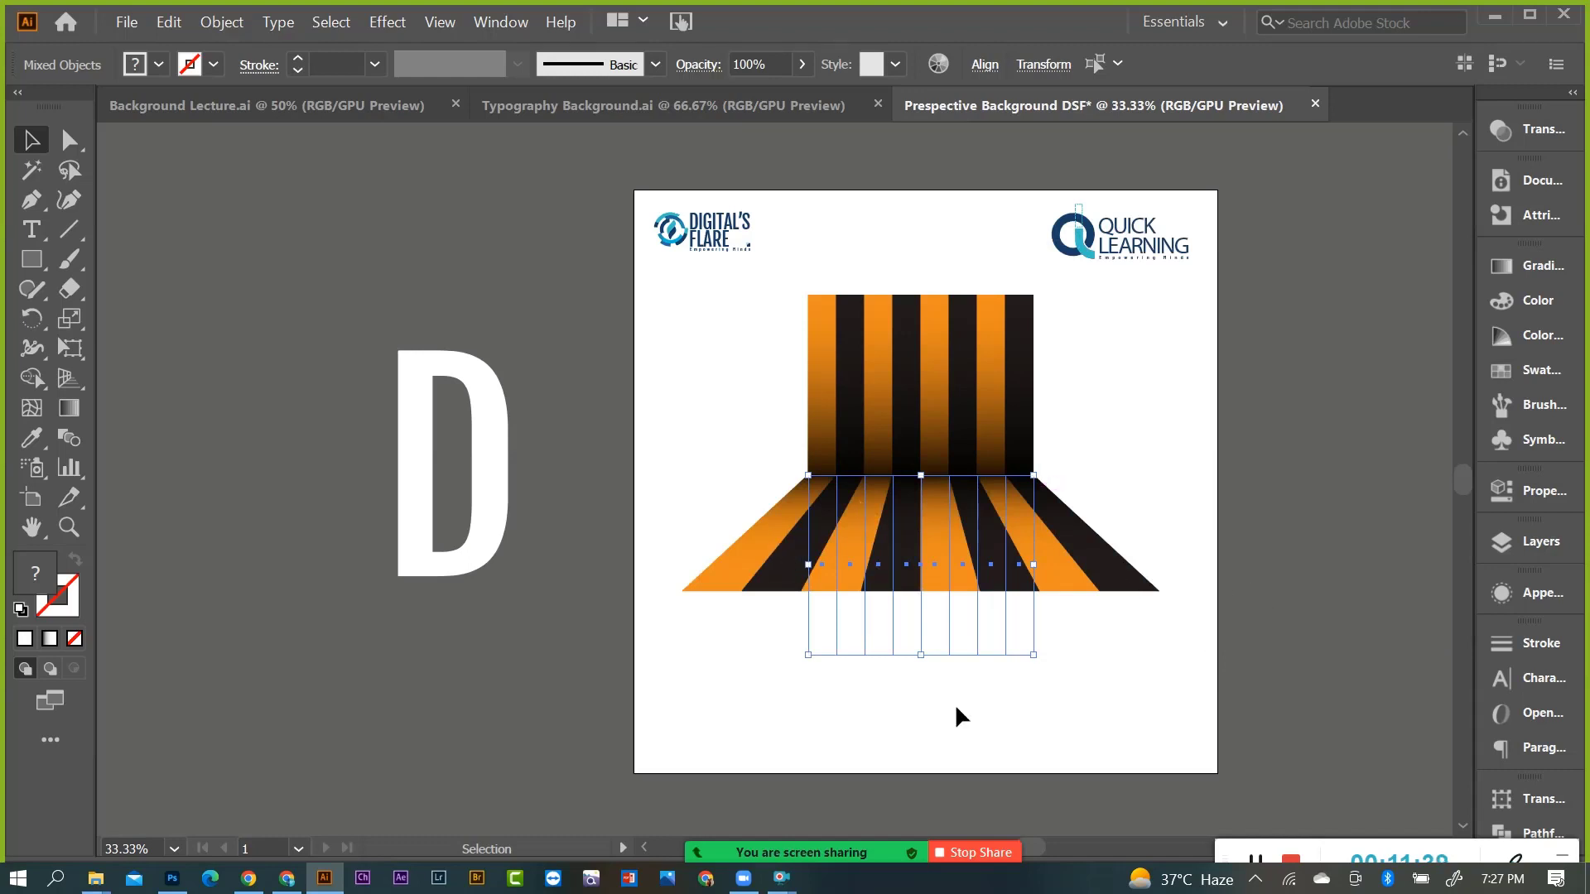
left_click(1329, 623)
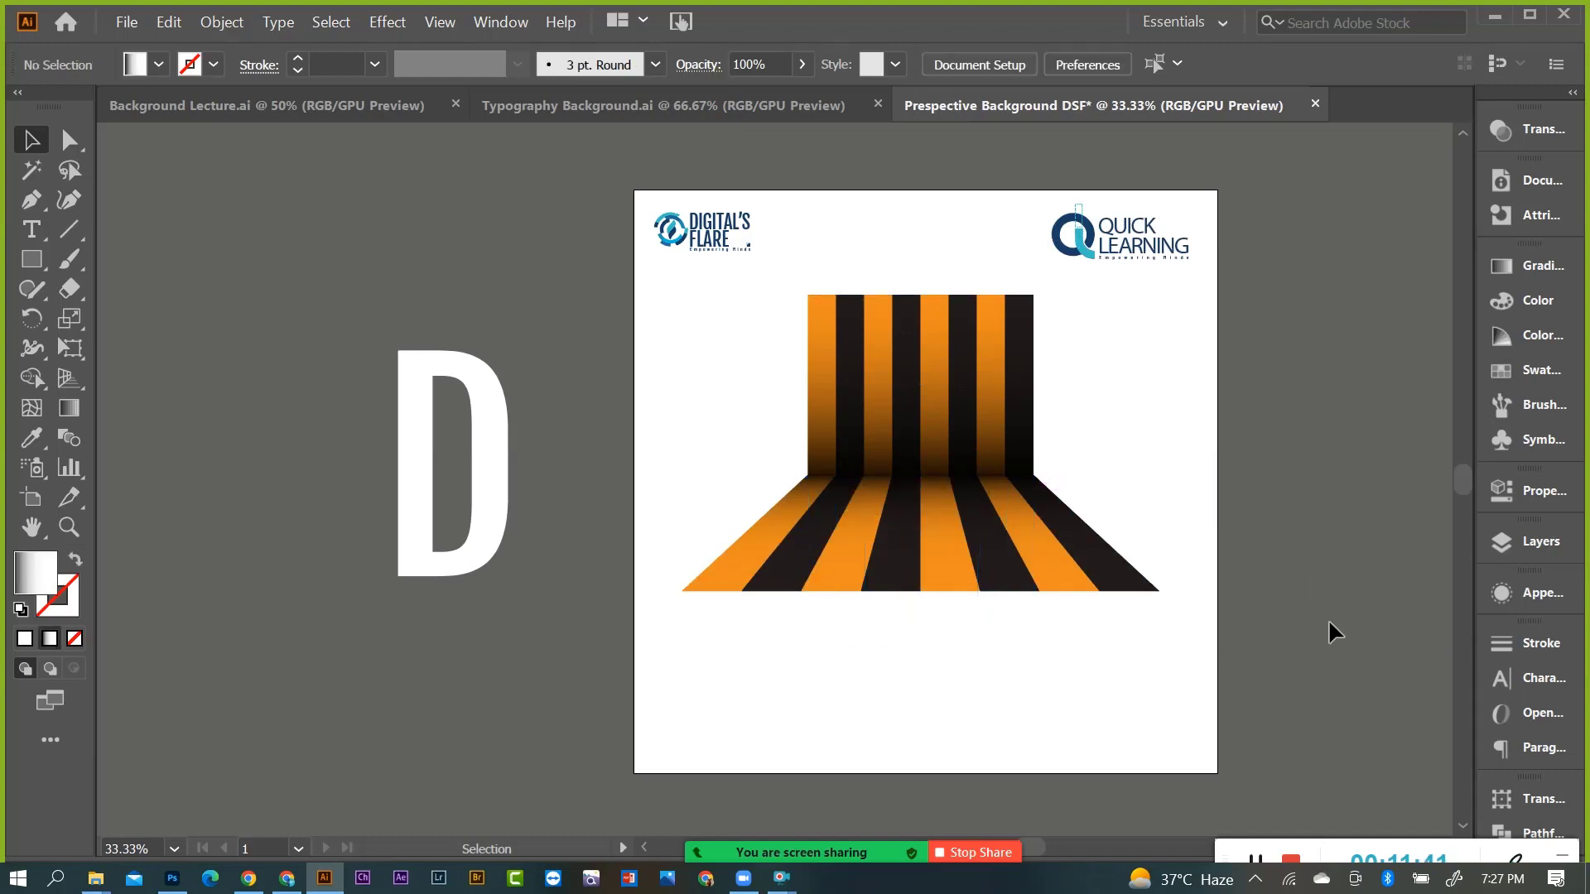
scroll(1052, 563, "up", 2)
scroll(977, 568, "down", 1)
scroll(1083, 615, "down", 1)
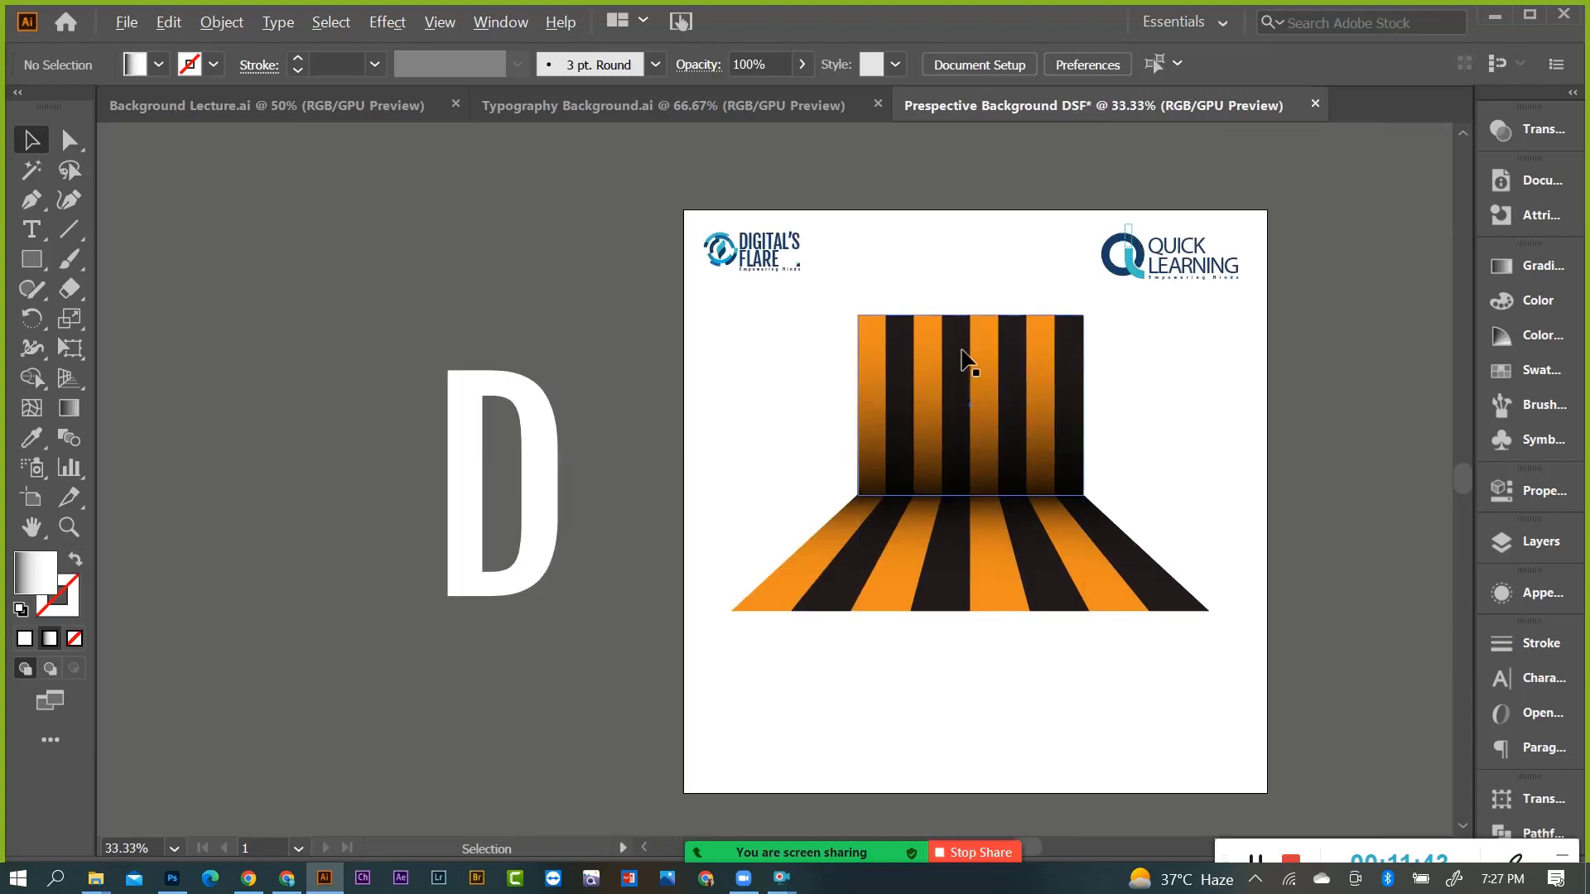
scroll(964, 358, "up", 1)
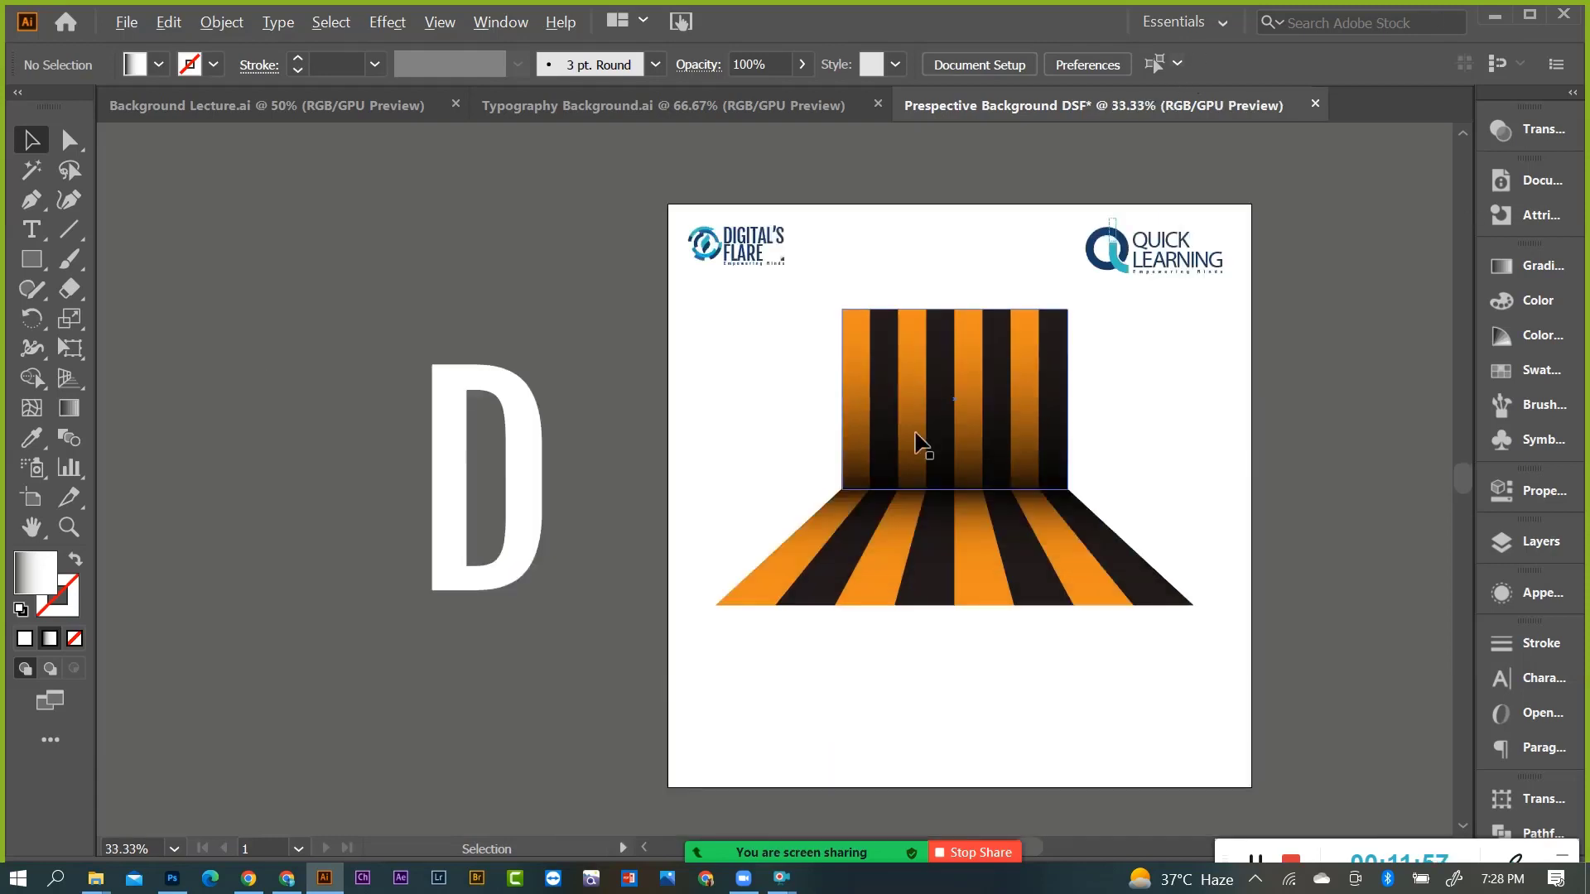
scroll(915, 439, "down", 1)
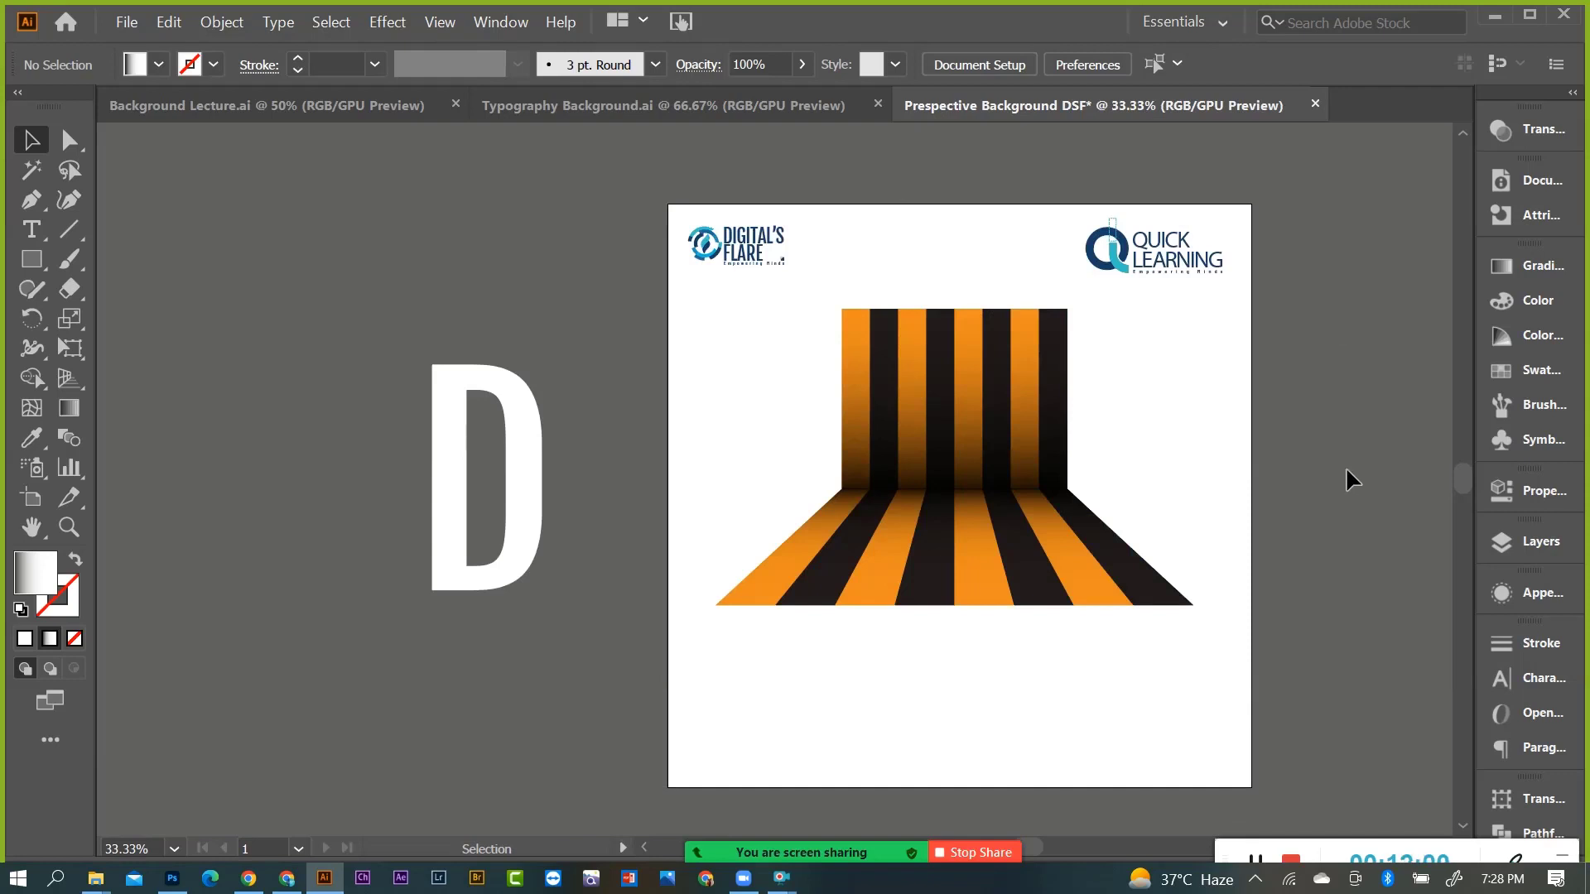
scroll(993, 498, "up", 2)
scroll(903, 412, "down", 1)
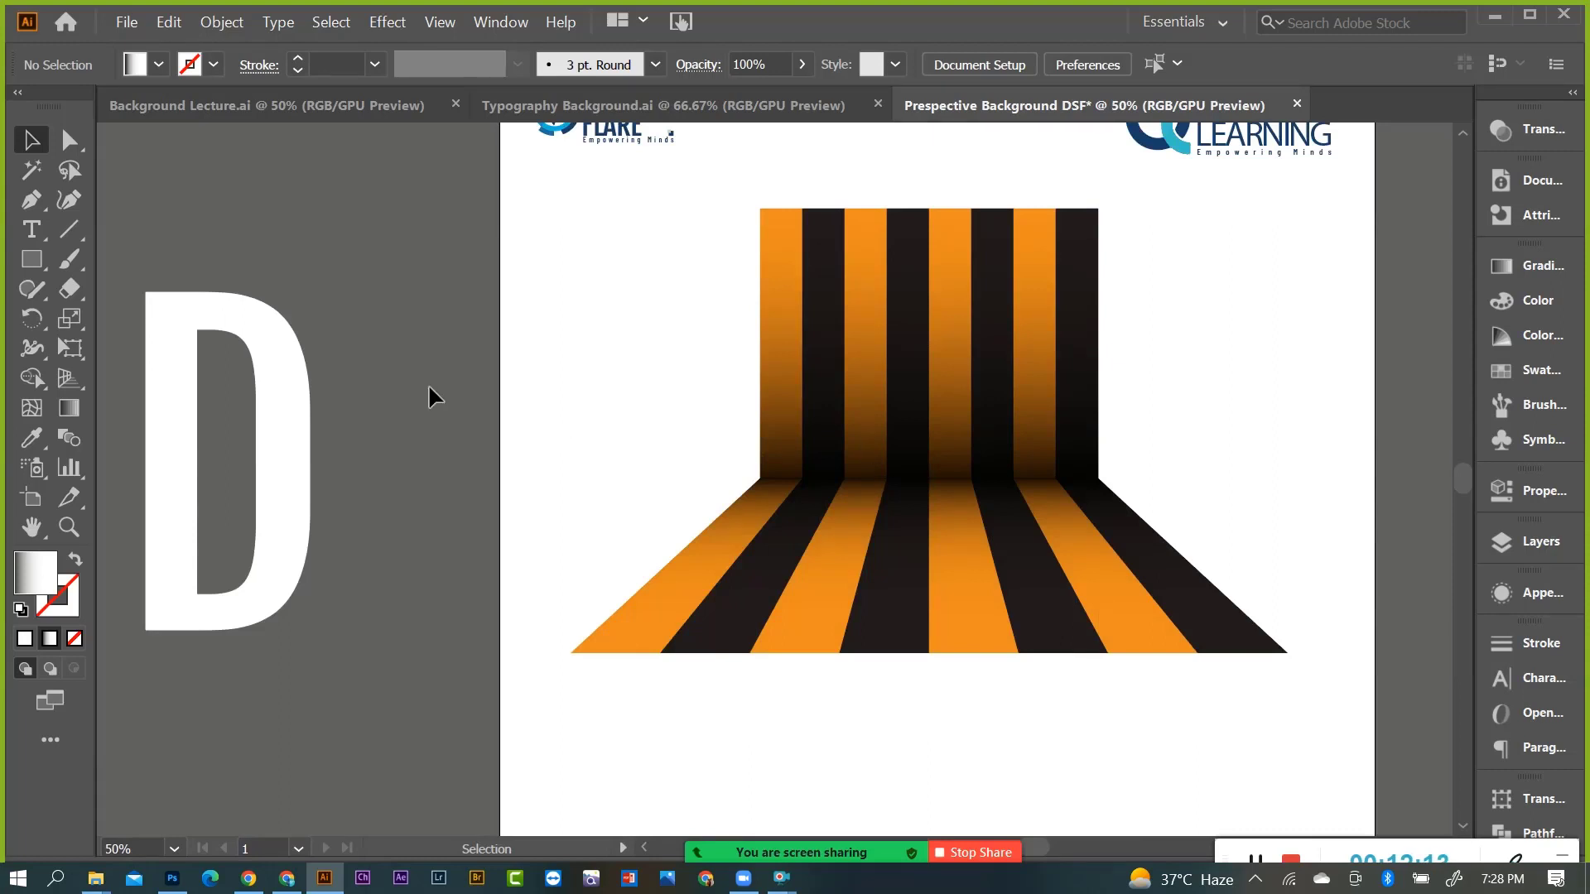
Move the D back onto the room, shrink it, and add 'SF' to spell DSF.
left_click_drag(282, 420, 948, 386)
scroll(1004, 274, "up", 1, "alt")
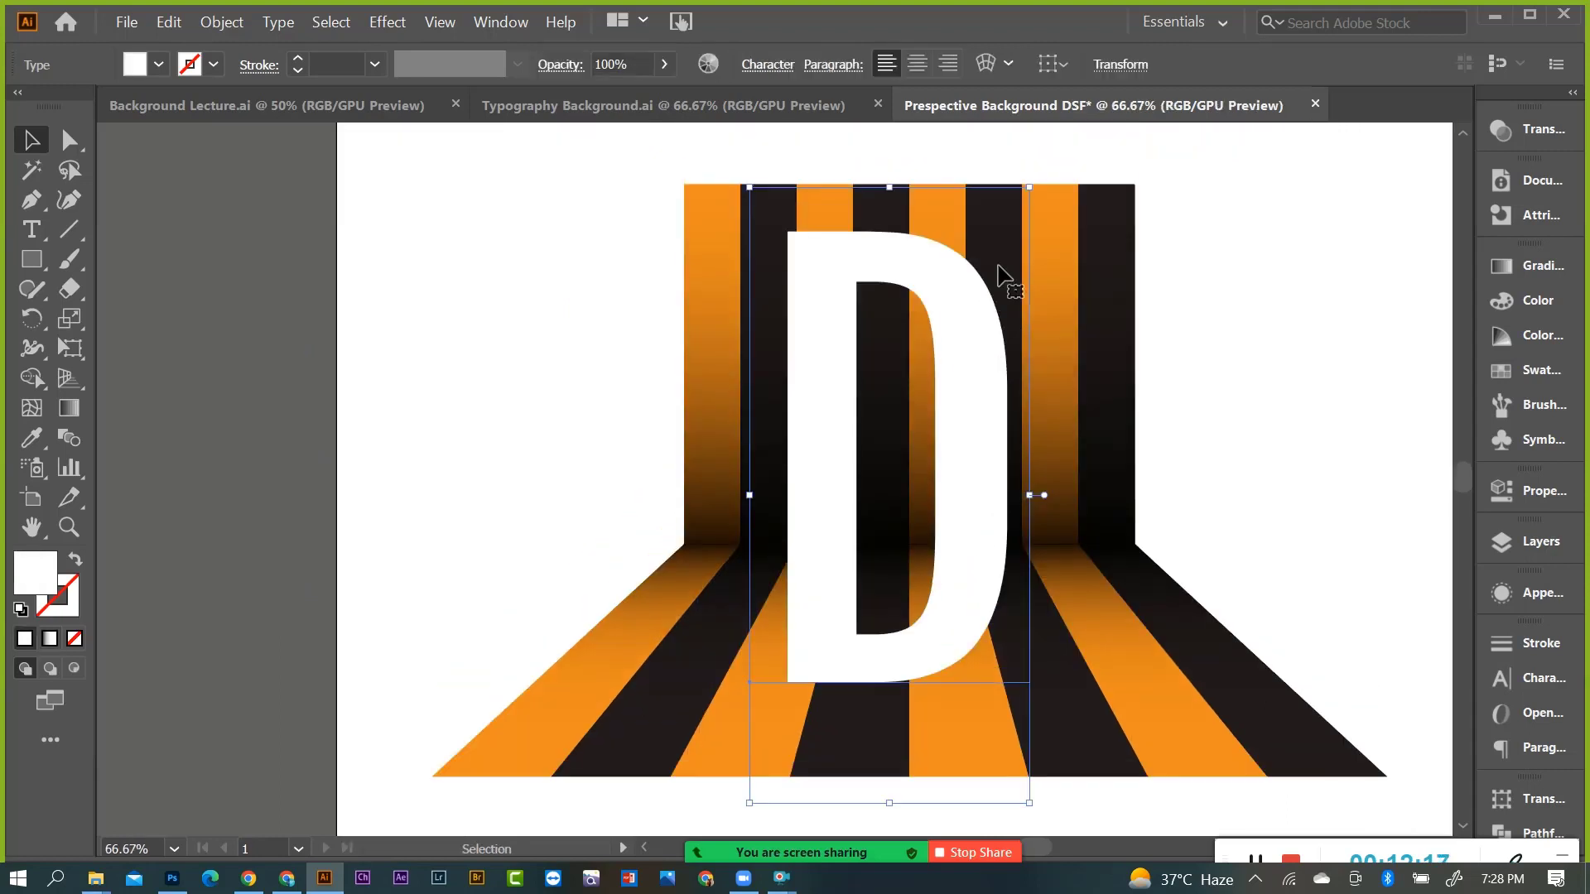
left_click_drag(1030, 187, 966, 326)
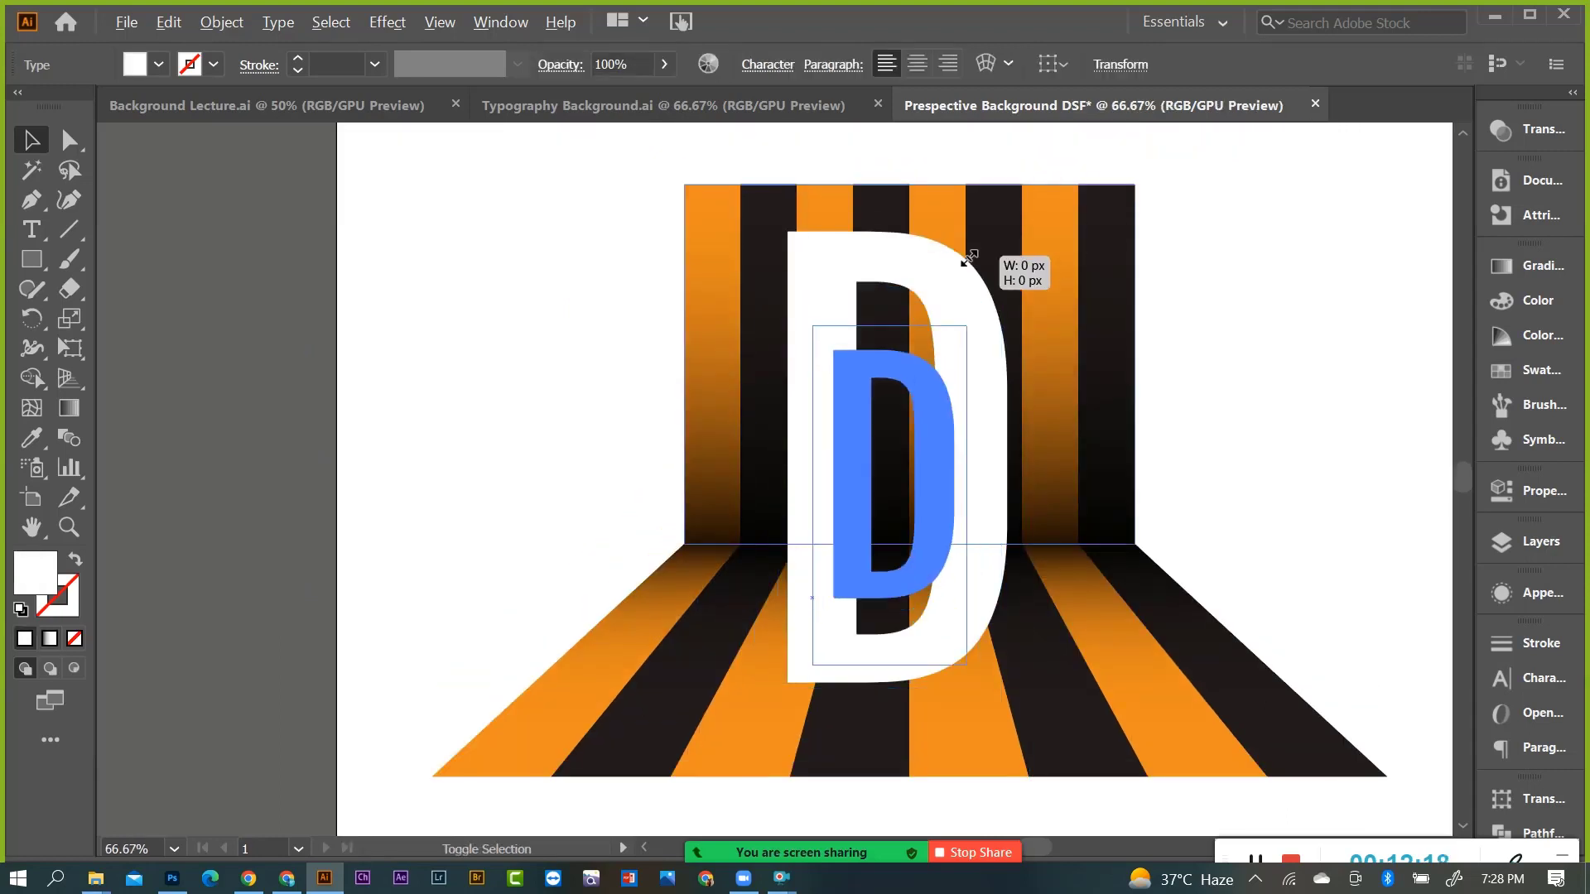
left_click(26, 236)
left_click(954, 497)
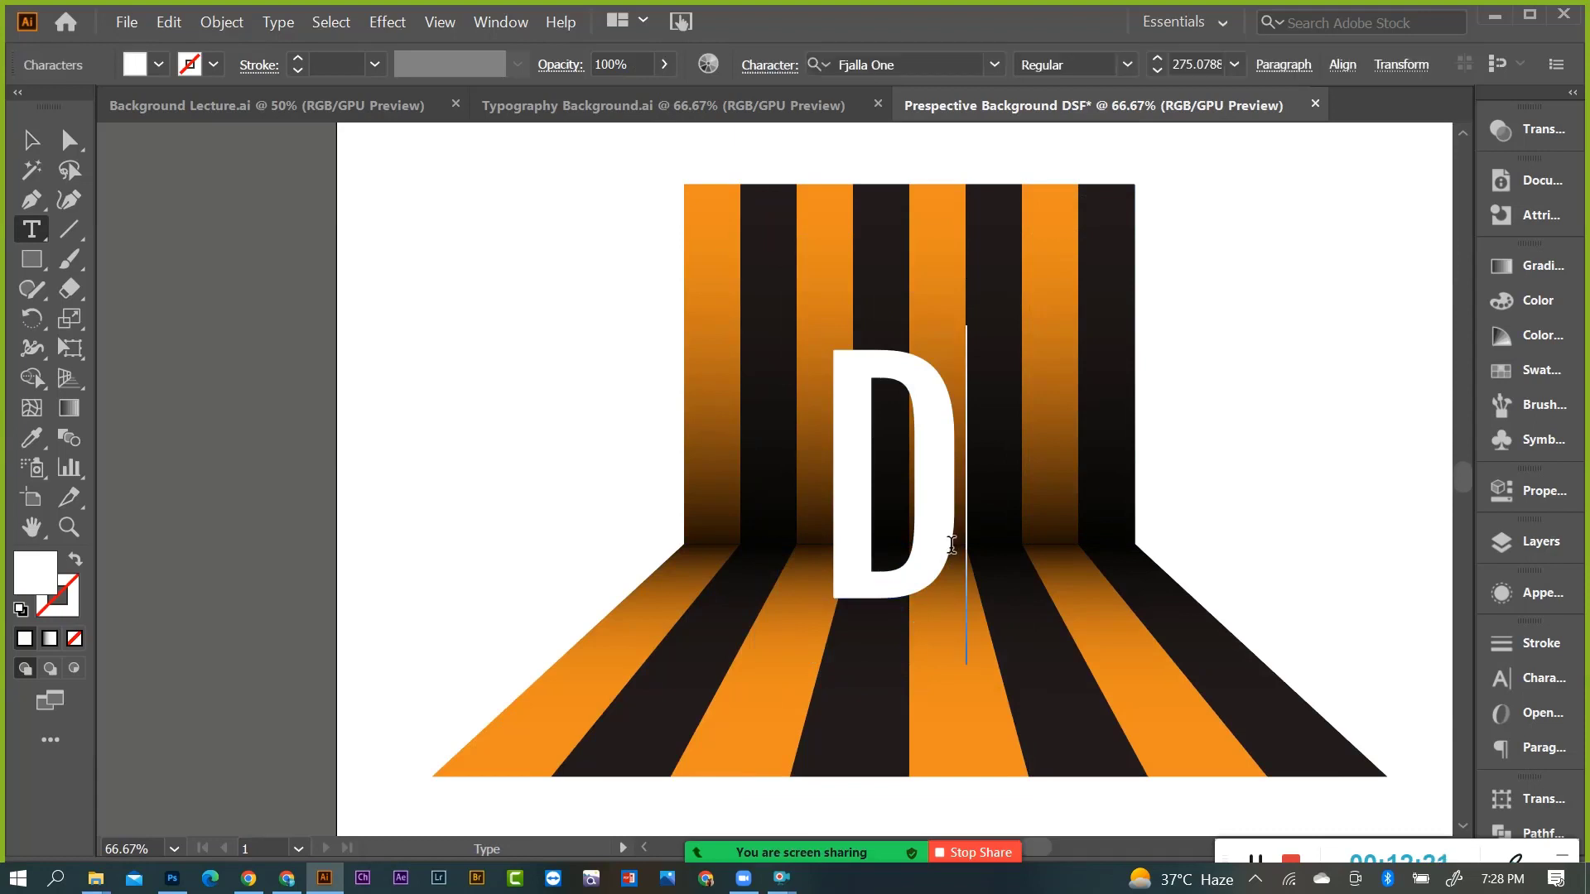
type("SF")
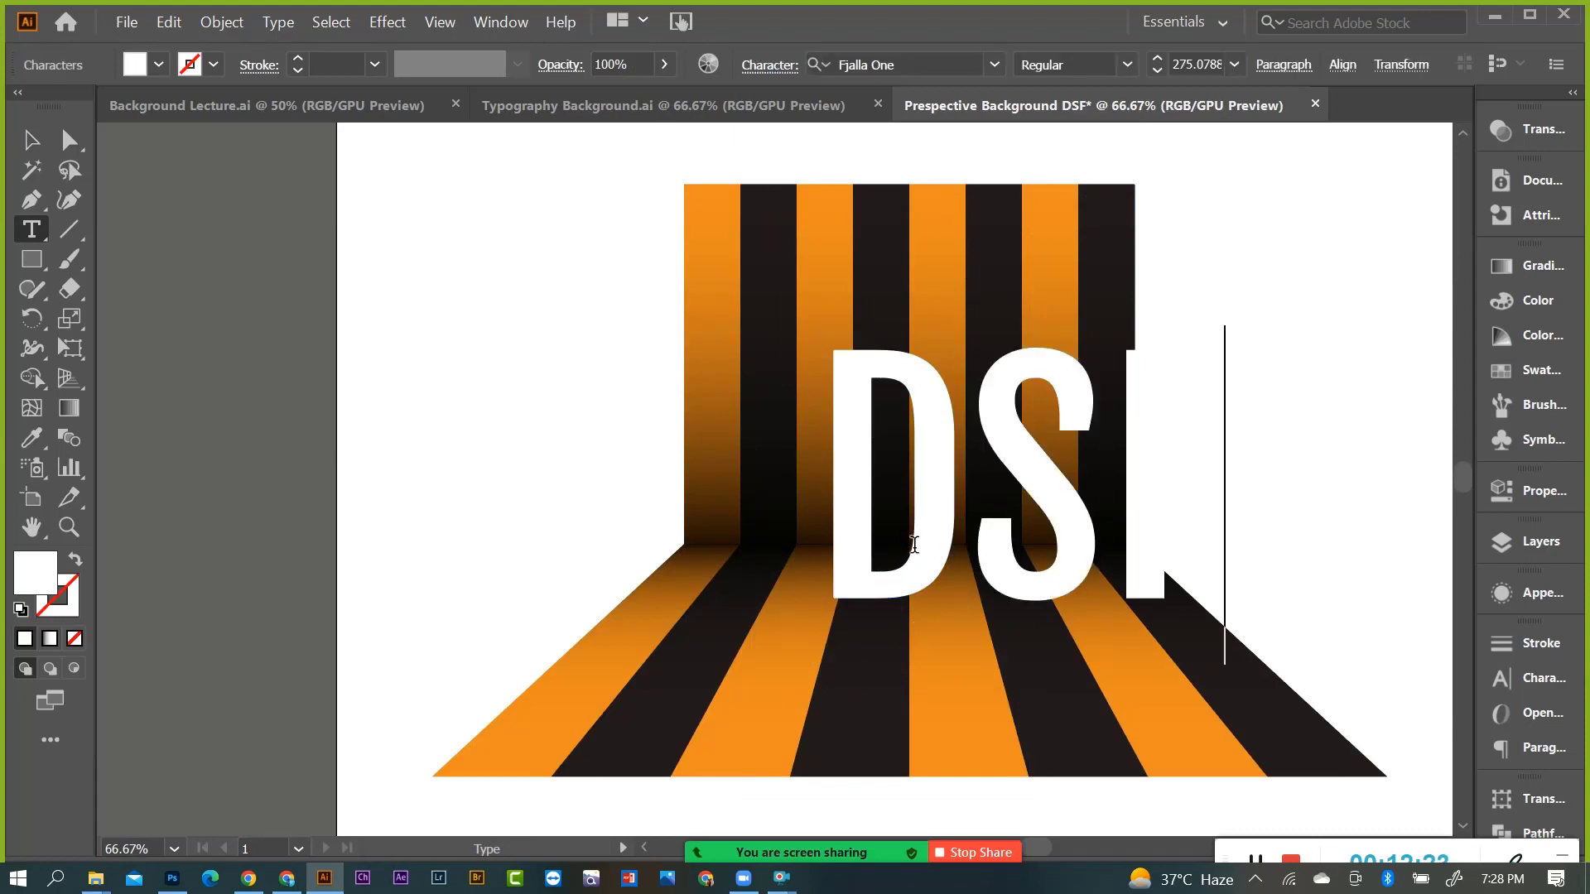
left_click(30, 139)
Position DSF low and centred on the back wall with tightened letter spacing.
left_click(448, 429)
left_click_drag(1003, 479, 951, 479)
left_click_drag(1050, 549, 1046, 569)
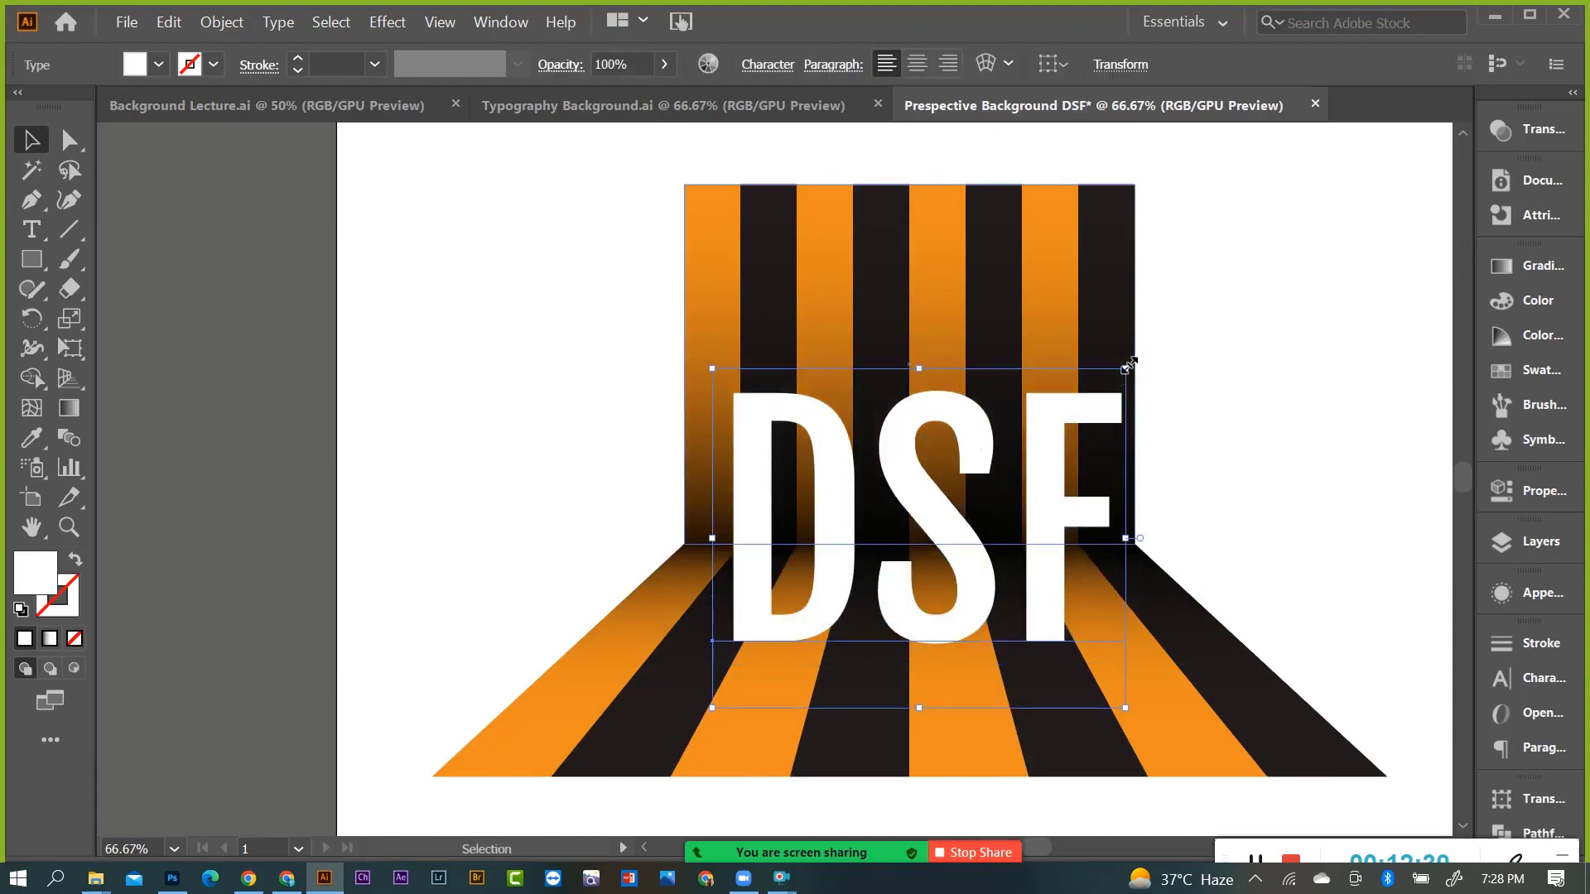
left_click_drag(1125, 366, 1130, 364)
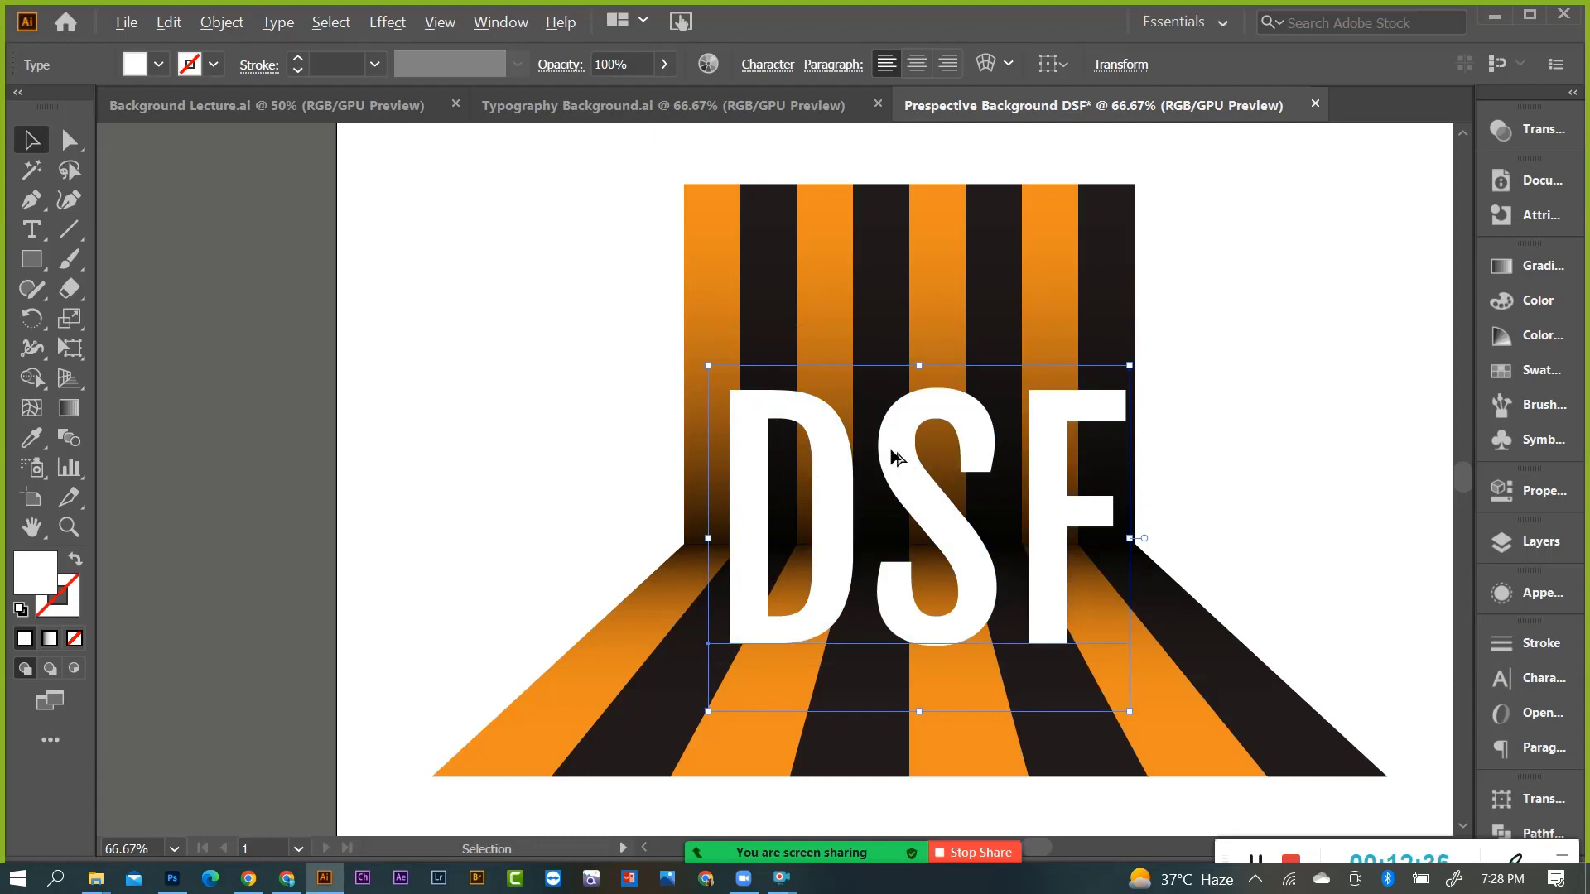
key("alt+Left")
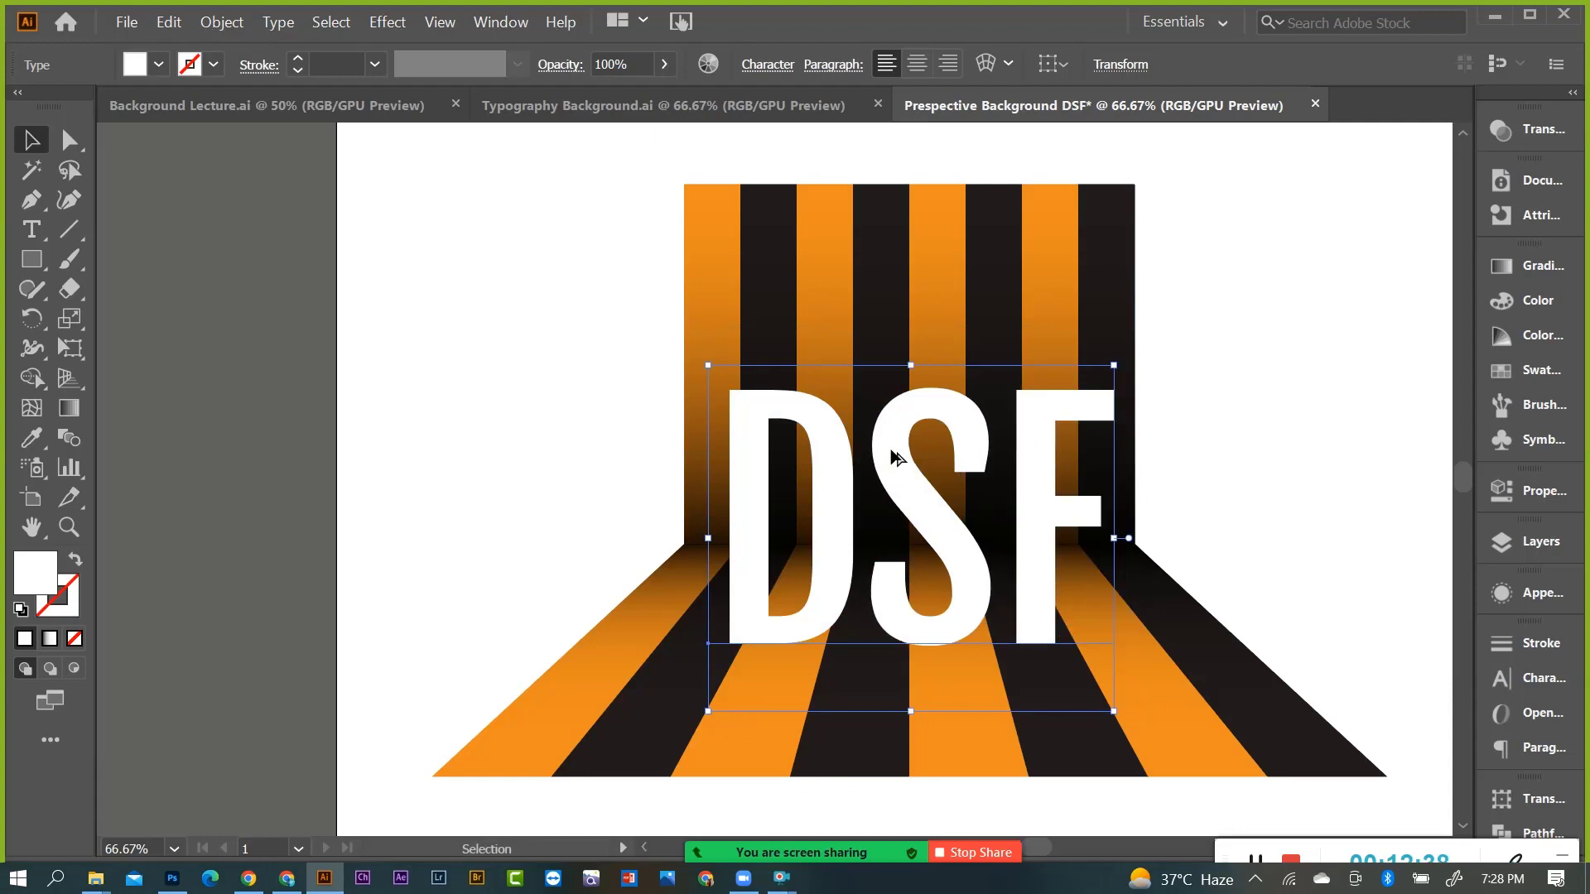
key("alt+Right")
key("alt+Right")
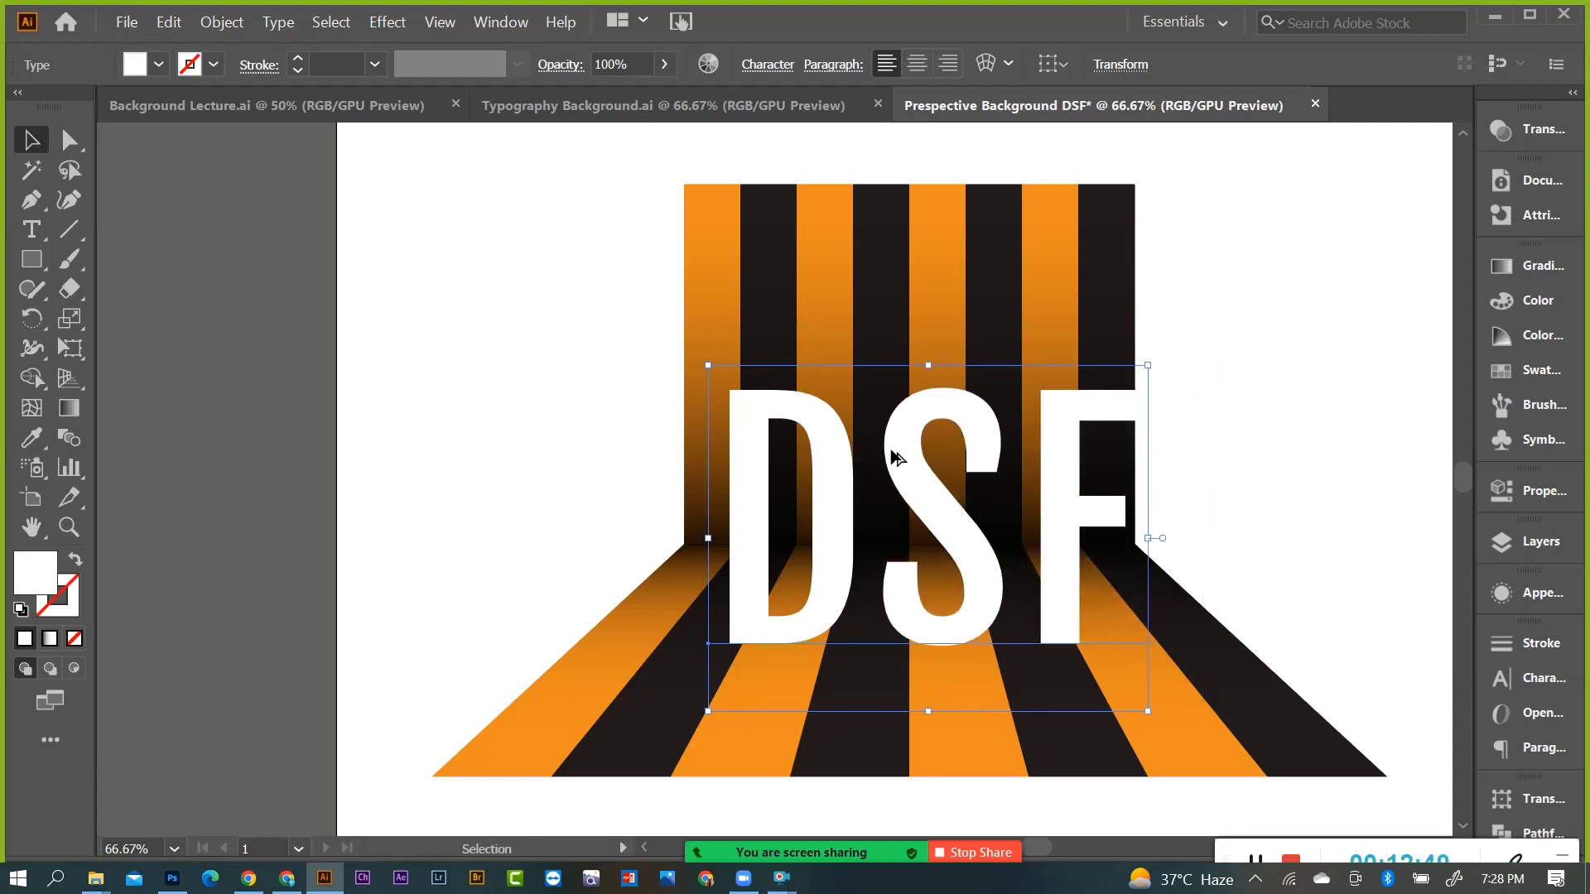
key("alt+Left")
key("alt+Left")
key("alt+Left")
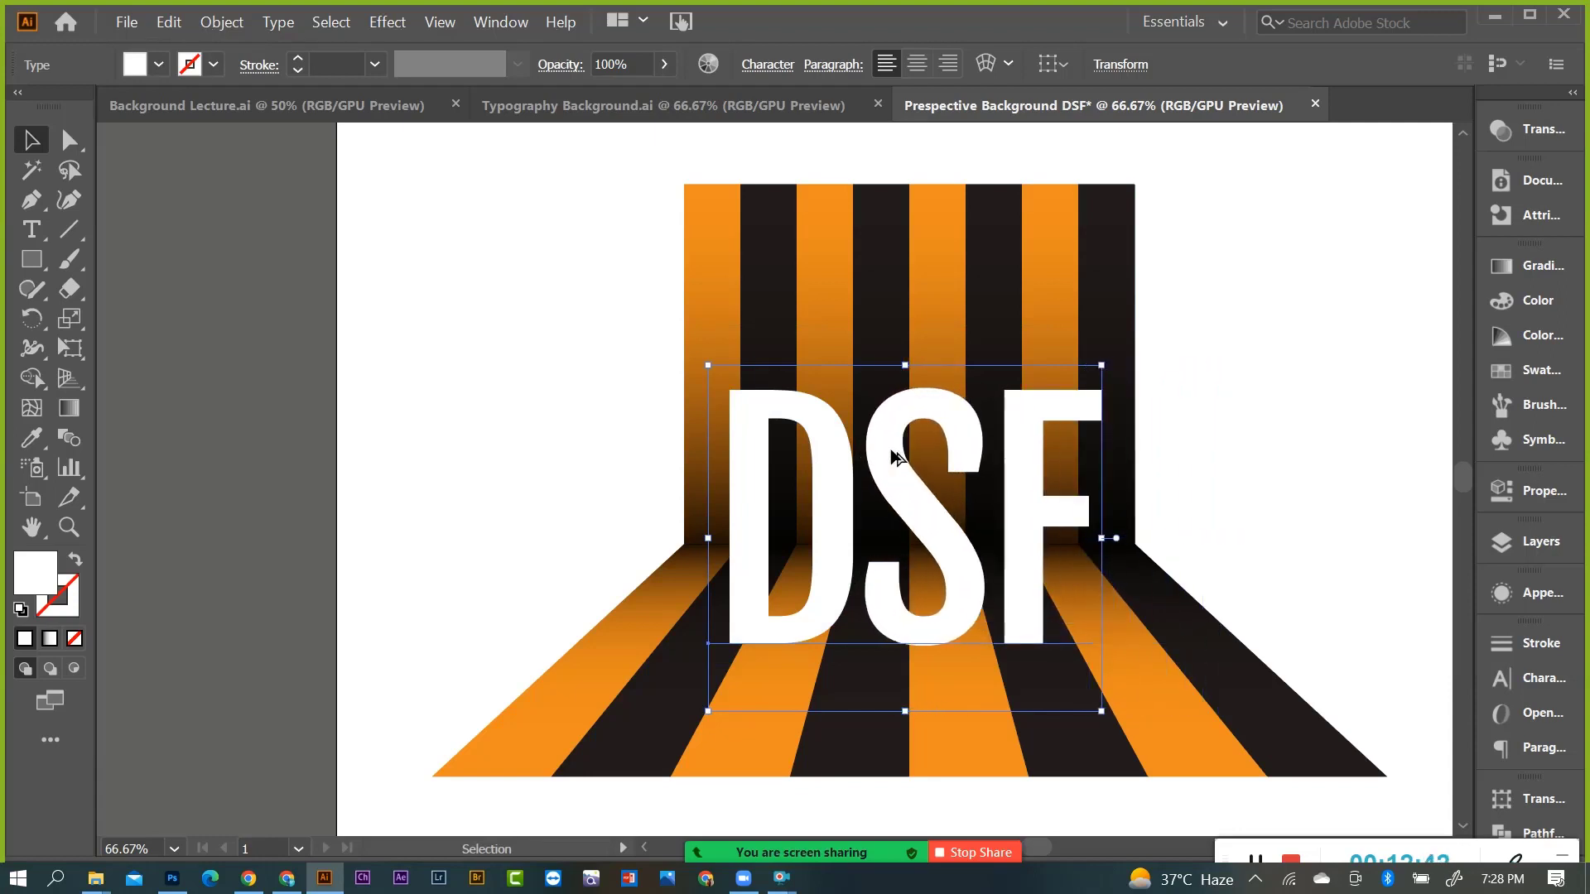
left_click(1054, 348)
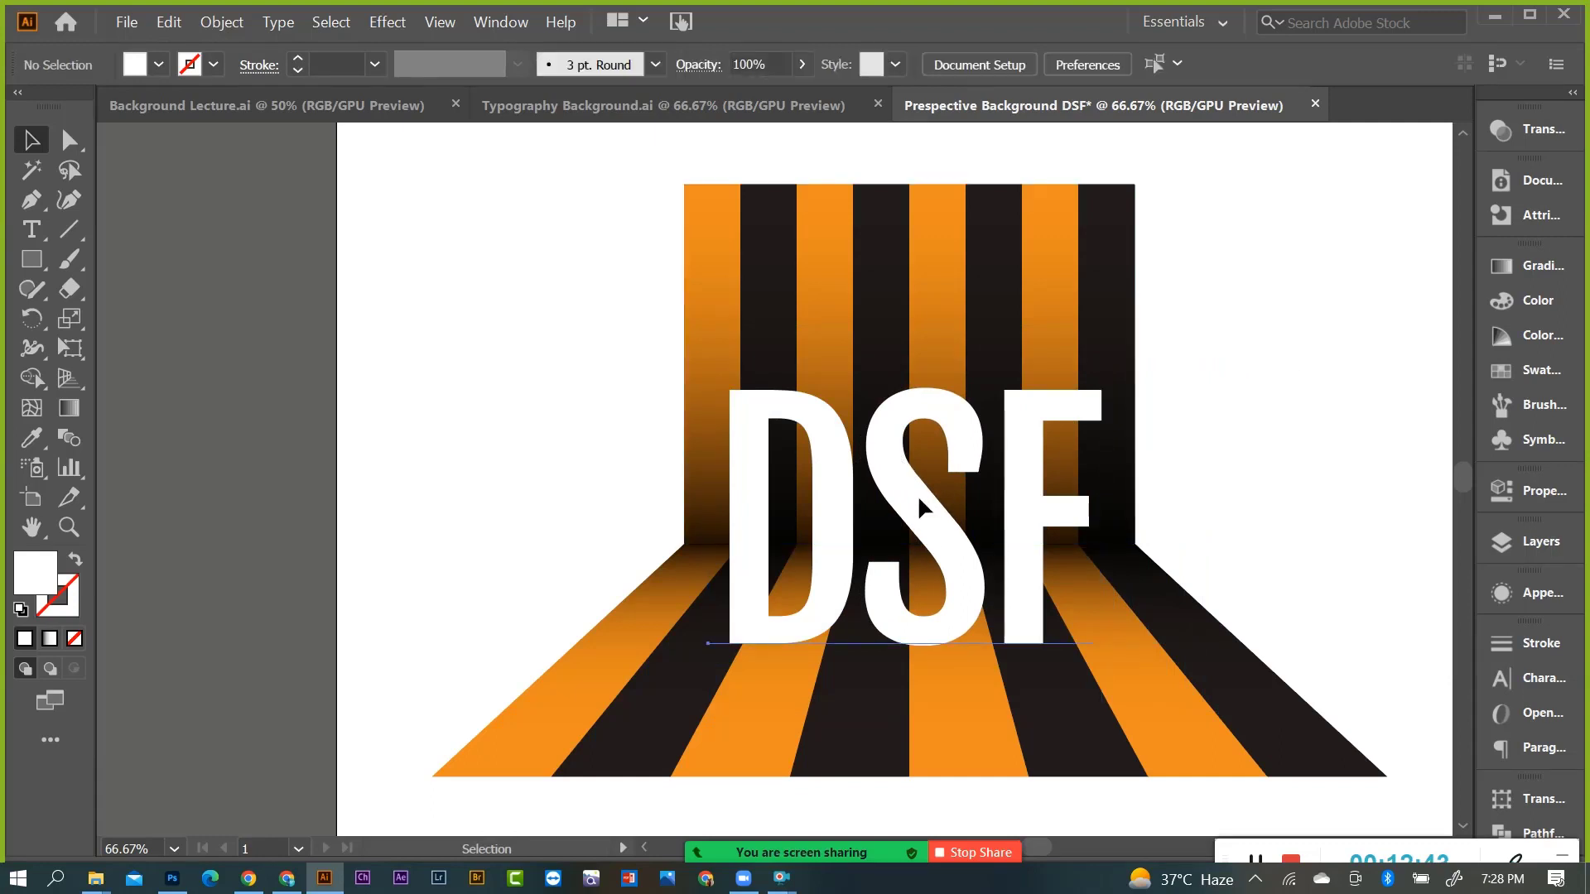
left_click_drag(917, 494, 915, 480)
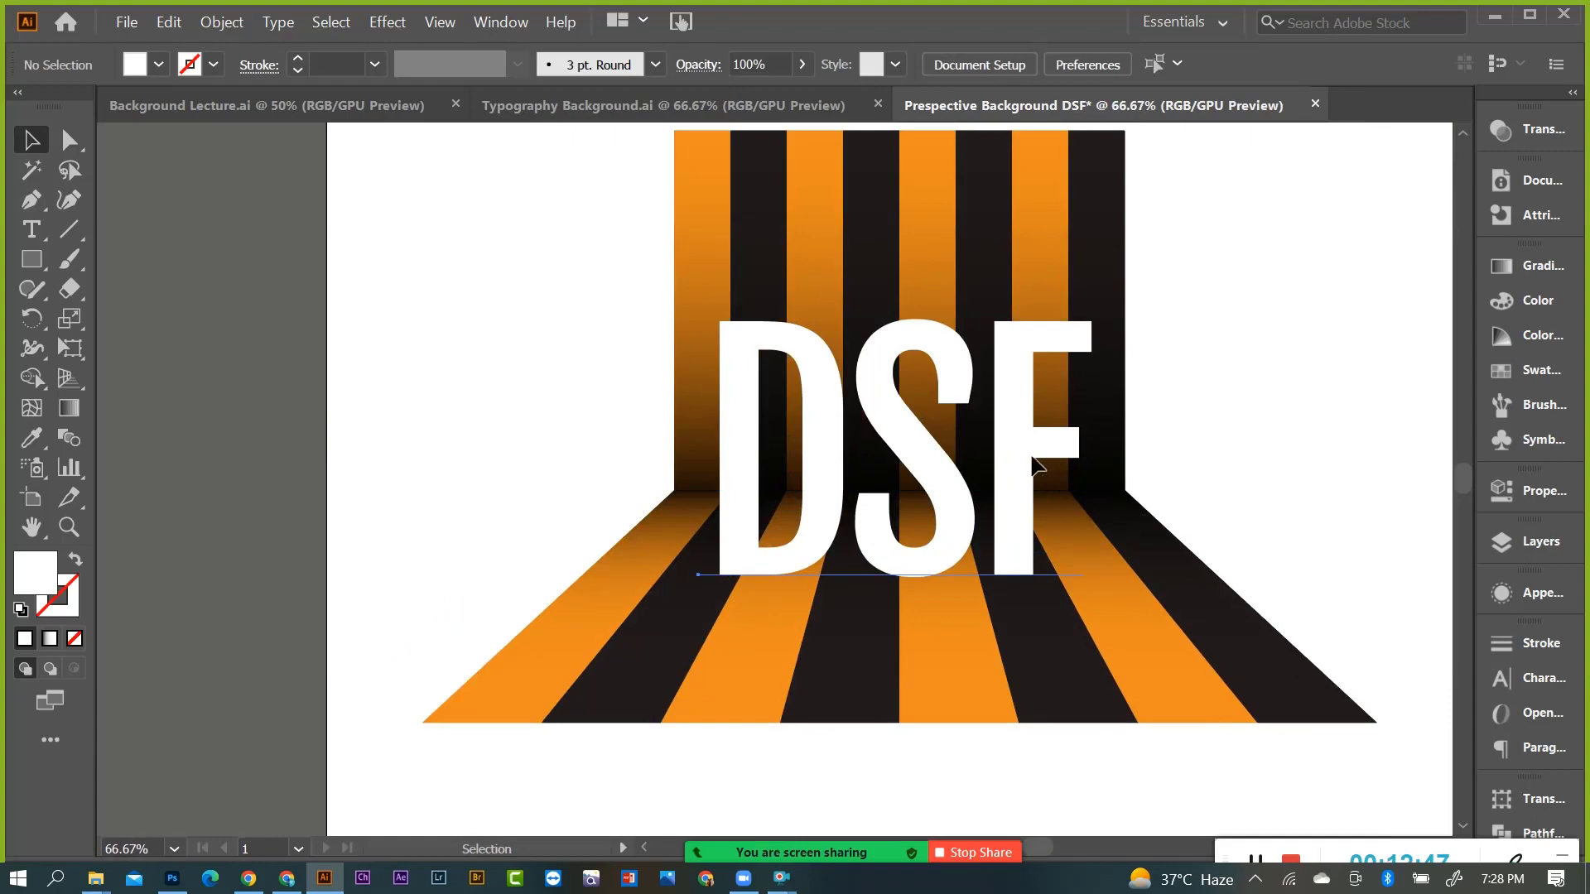
left_click(1035, 466)
left_click(32, 229)
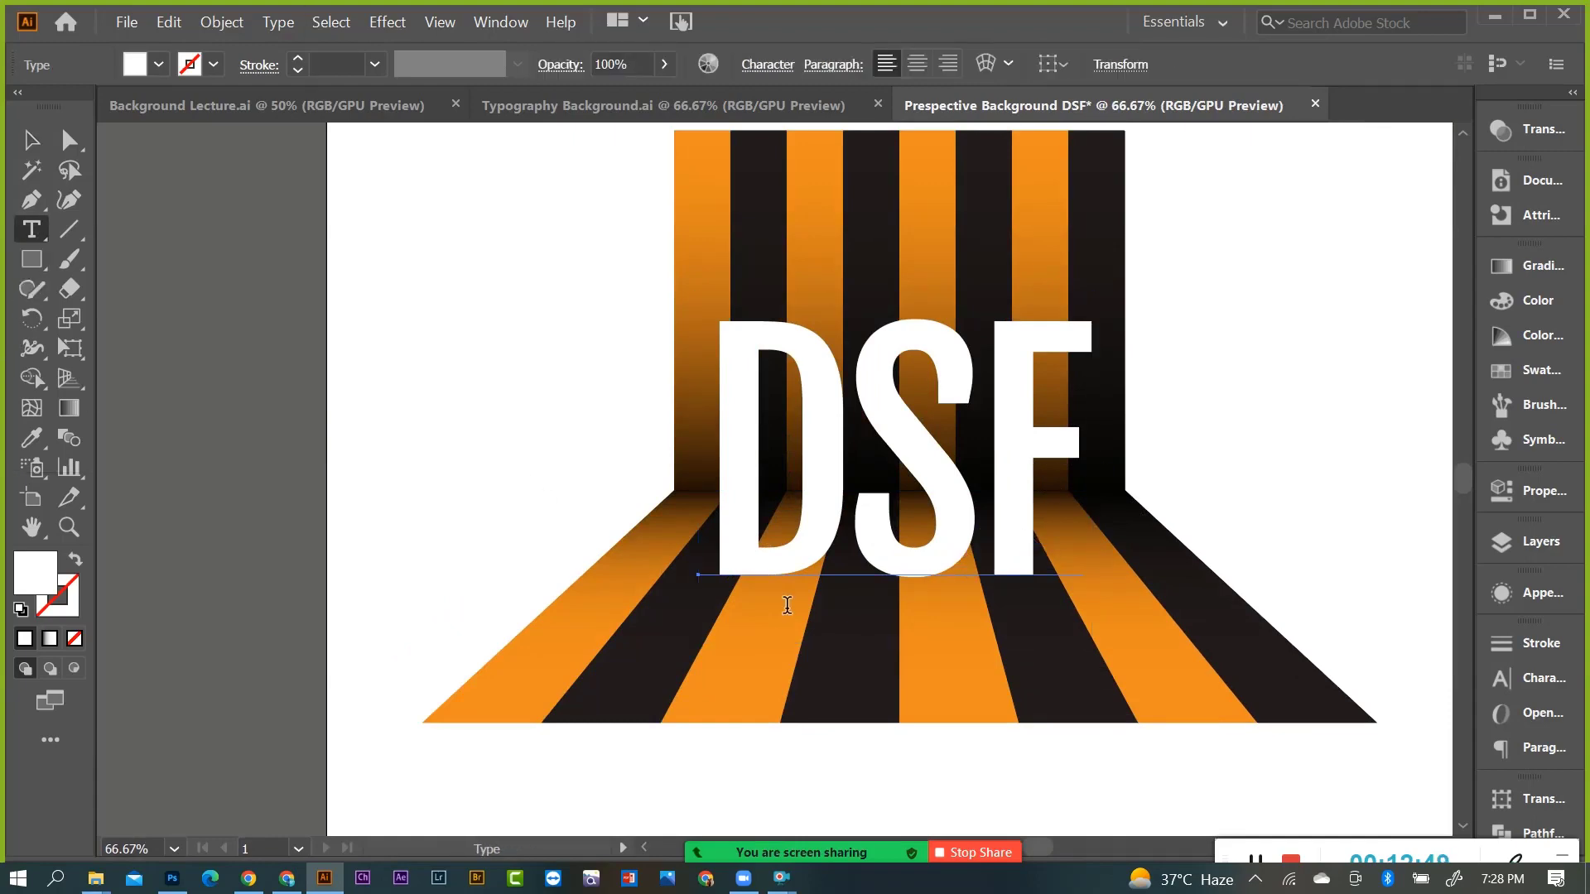
scroll(787, 605, "down", 1)
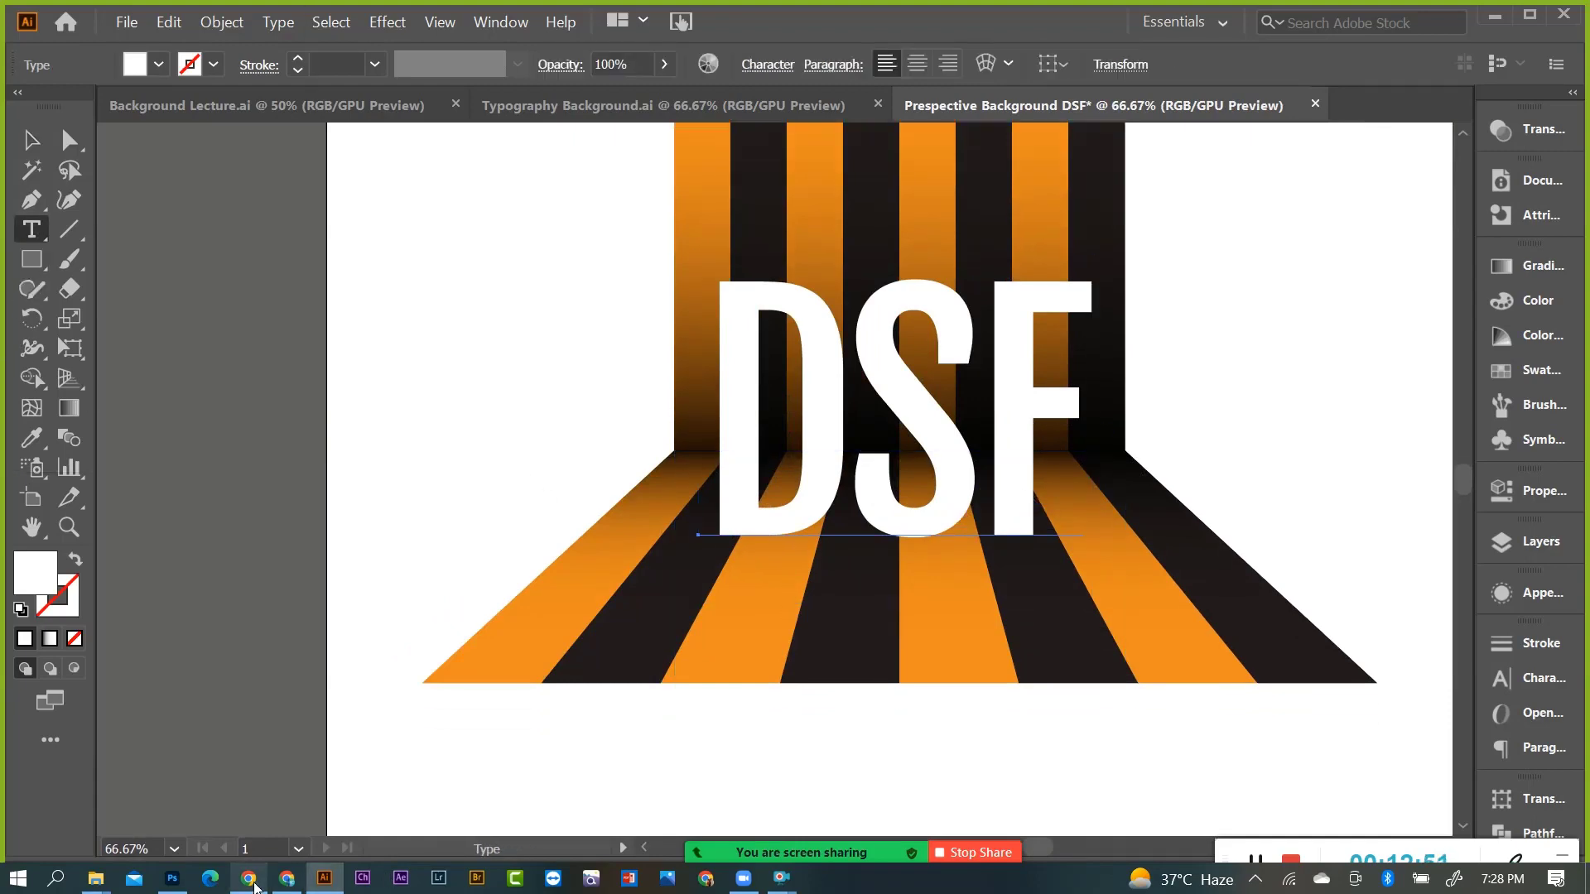
Google 'about illusion' in a new Chrome tab, select the featured definition, return to Illustrator.
left_click(248, 878)
left_click(472, 357)
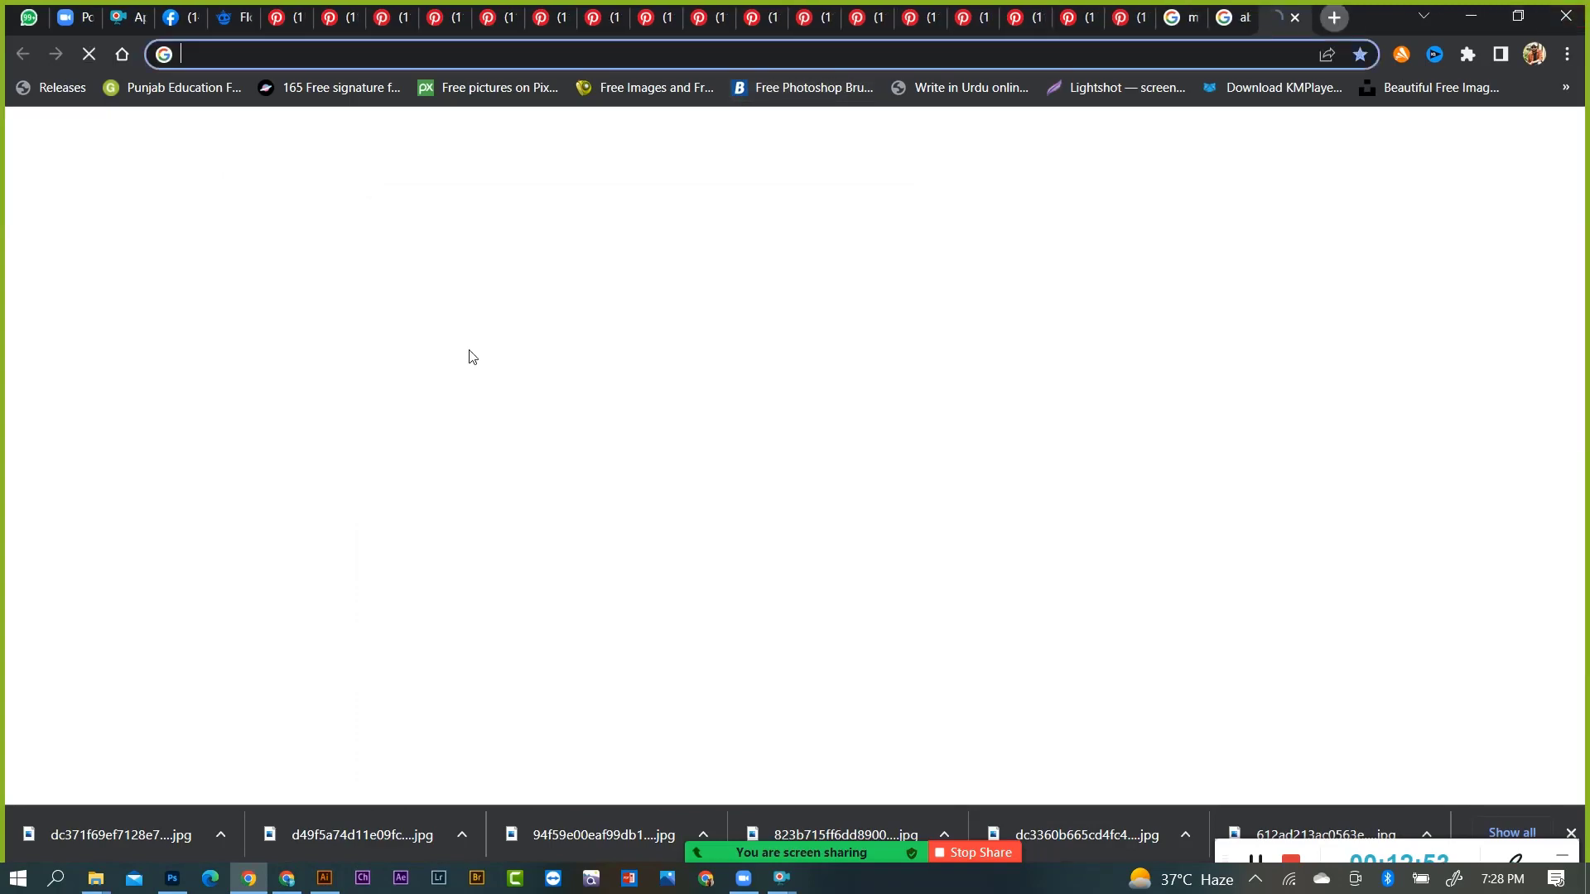
left_click(591, 439)
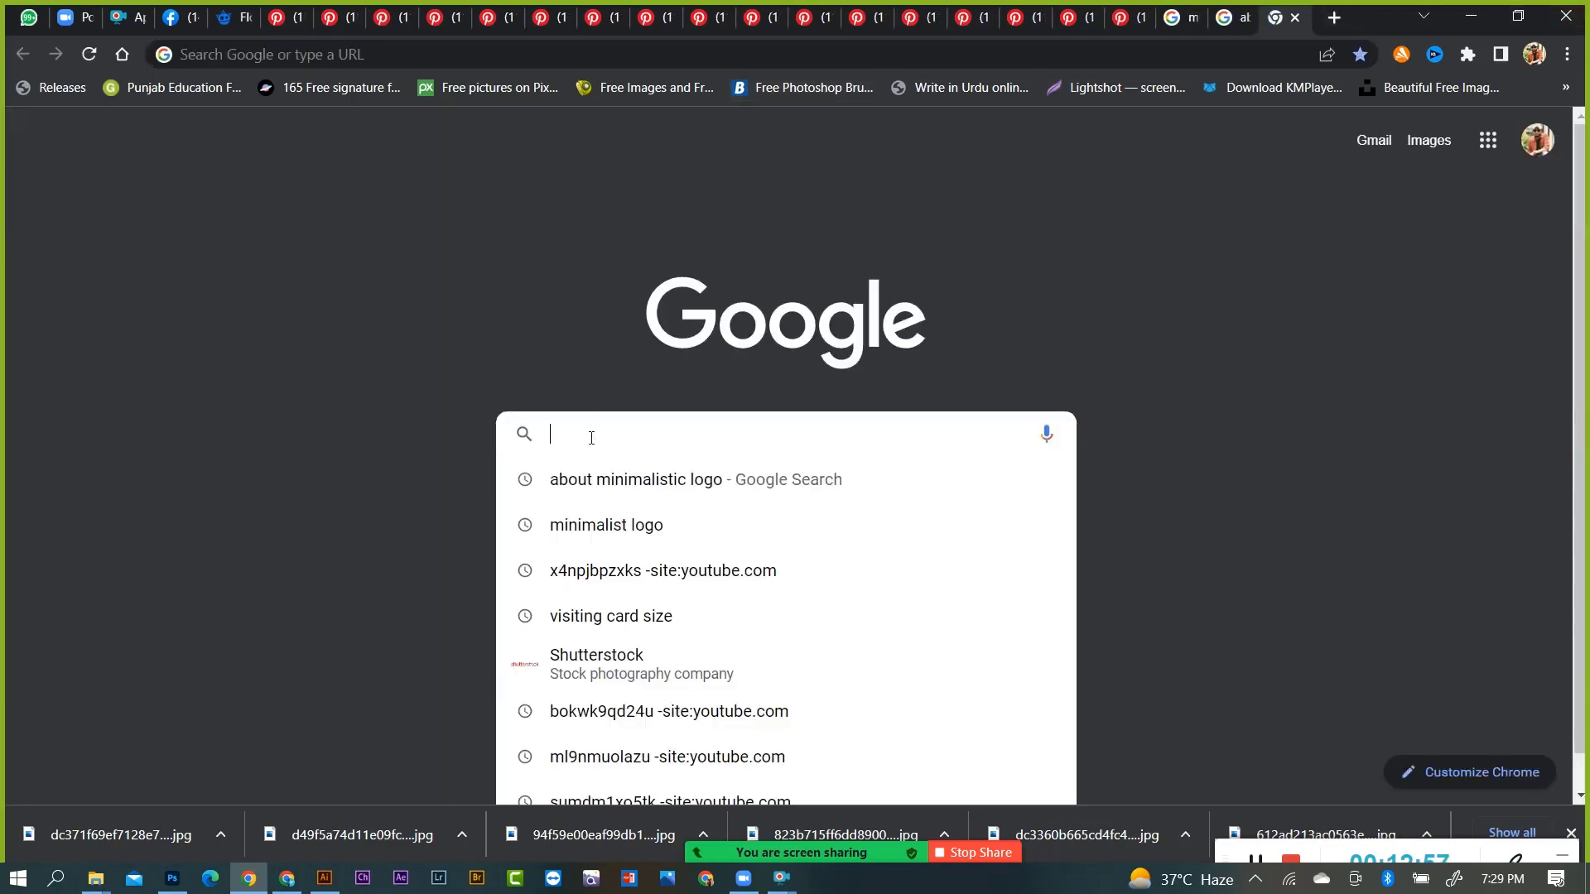
type("ab")
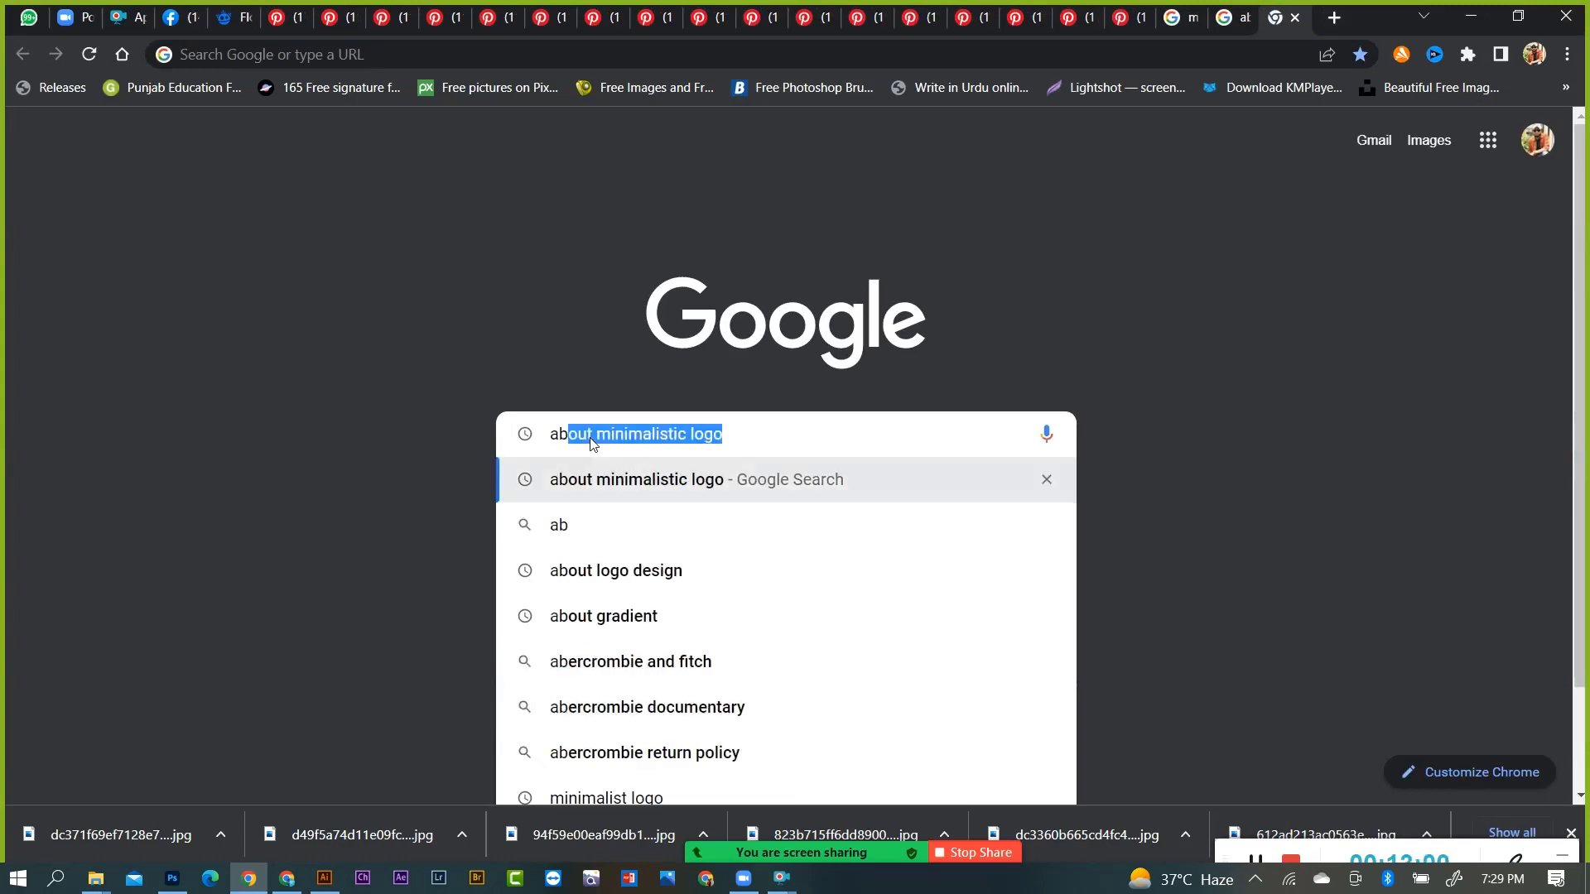
type("out il")
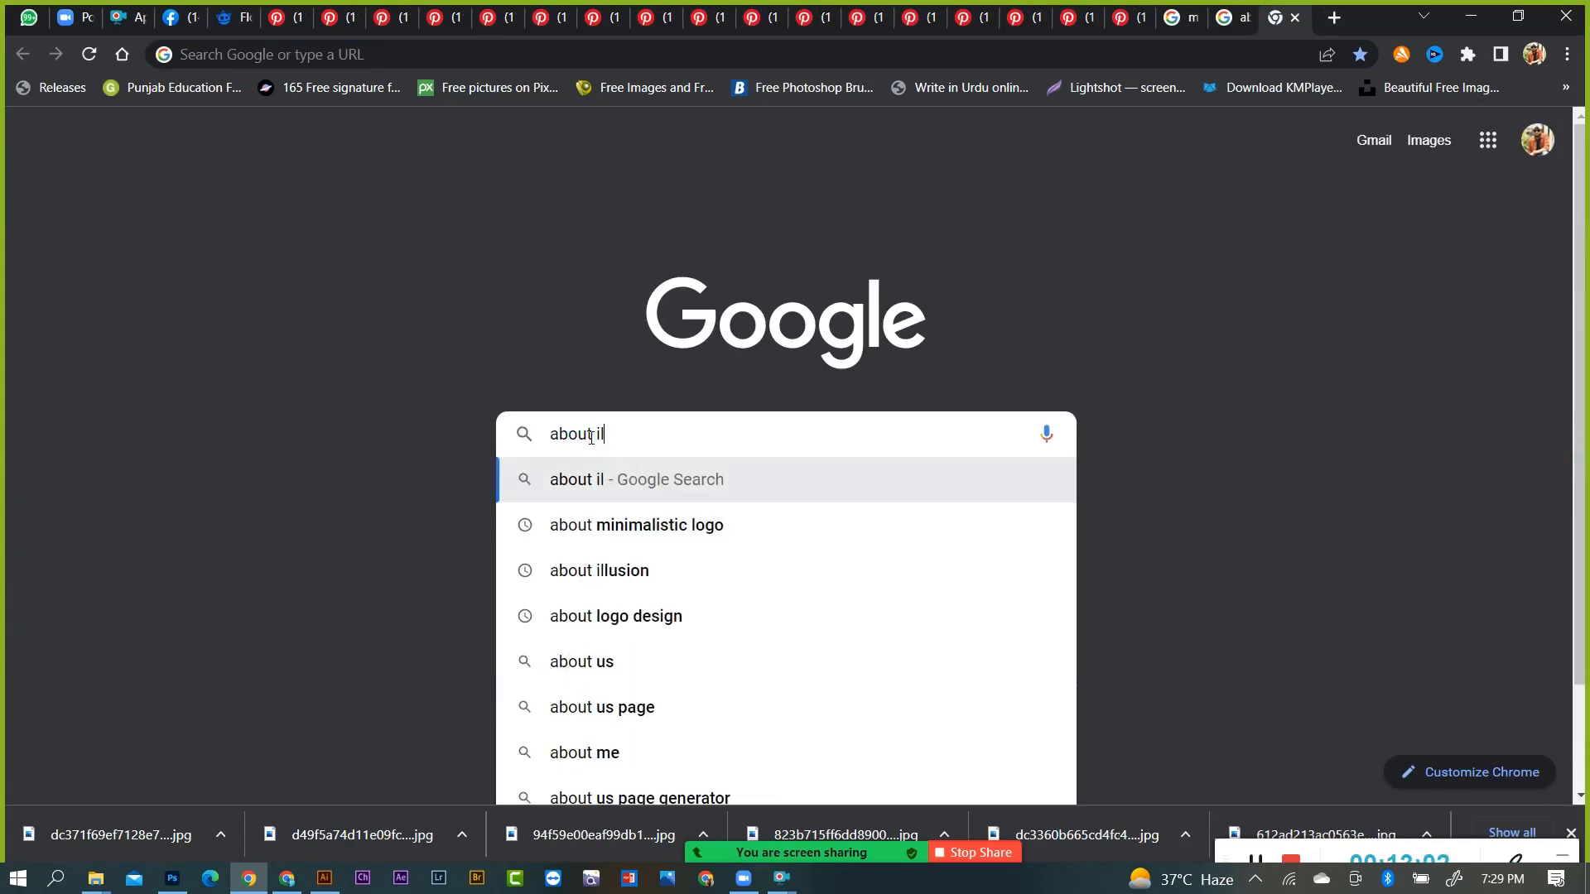
type("lusu")
key("BackSpace")
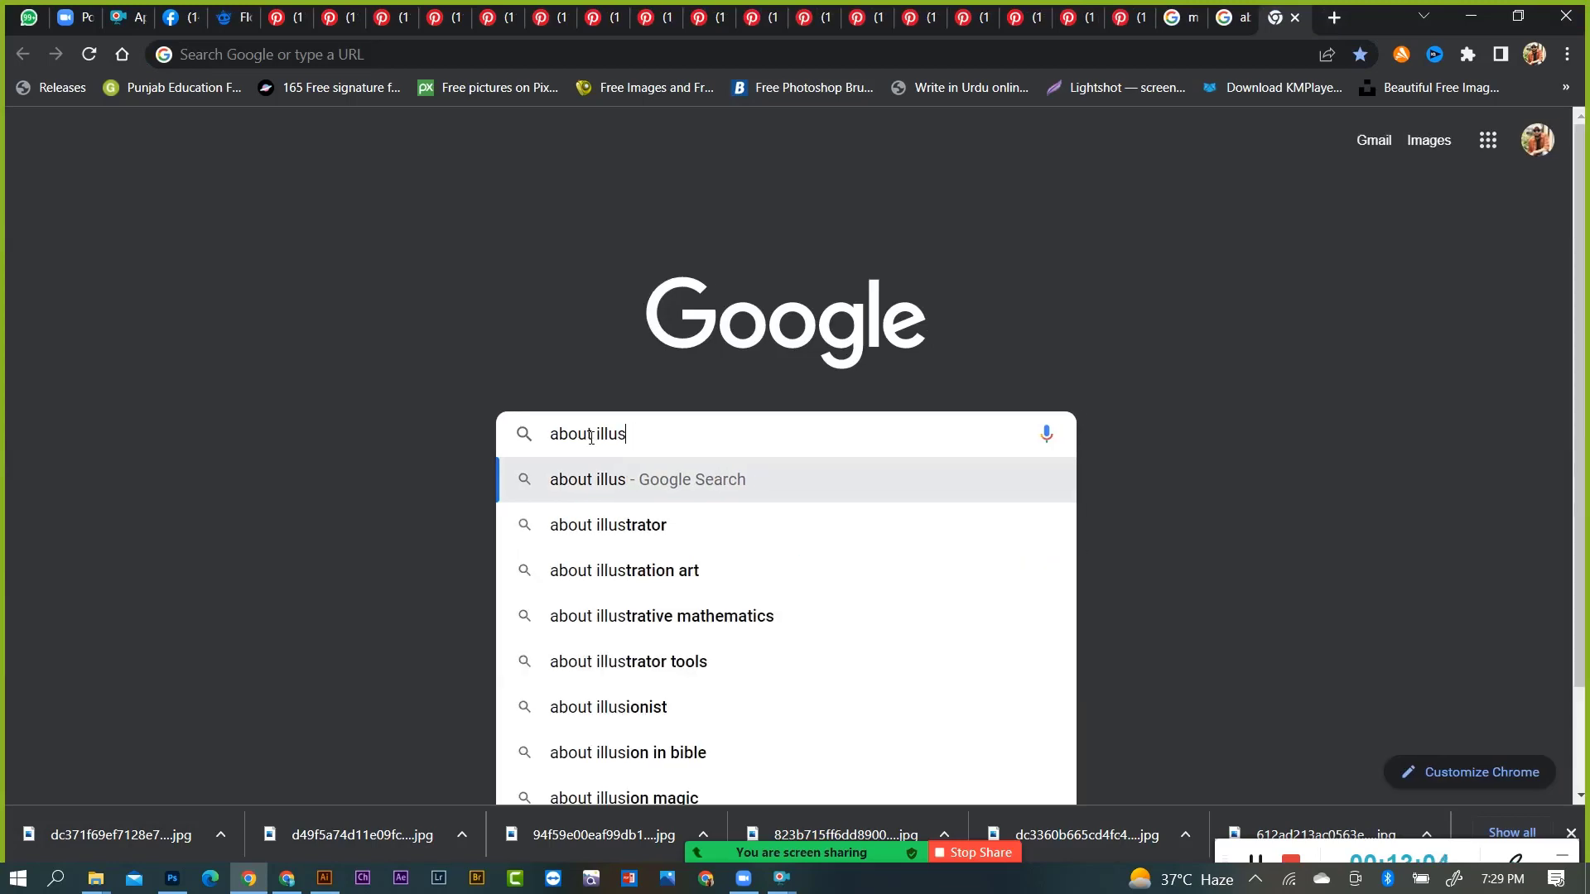
type("ion")
key("Return")
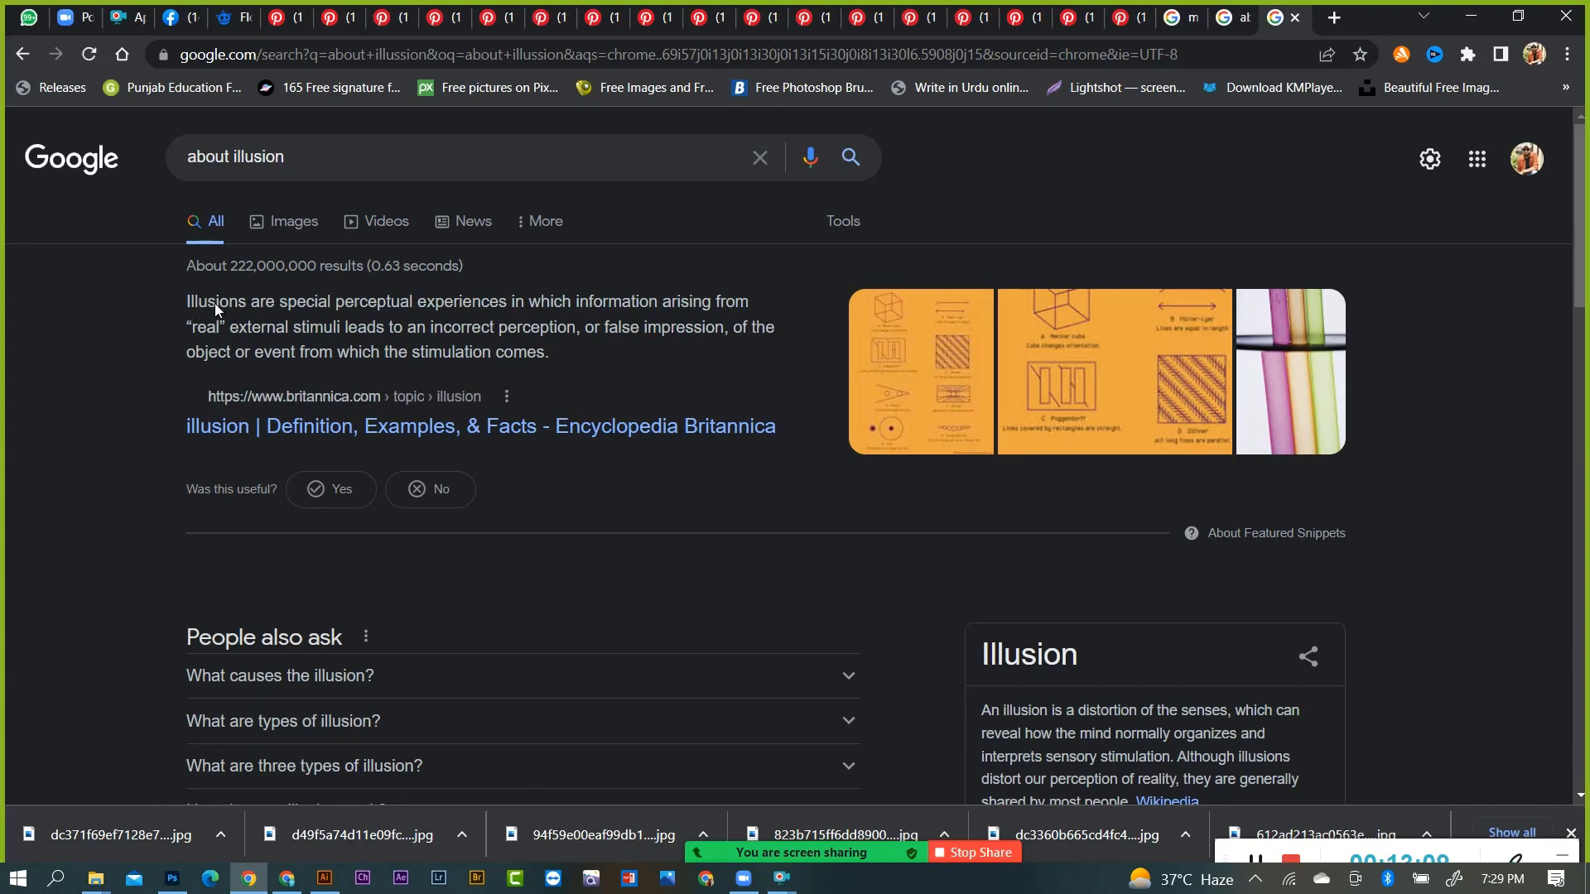
left_click_drag(184, 302, 553, 371)
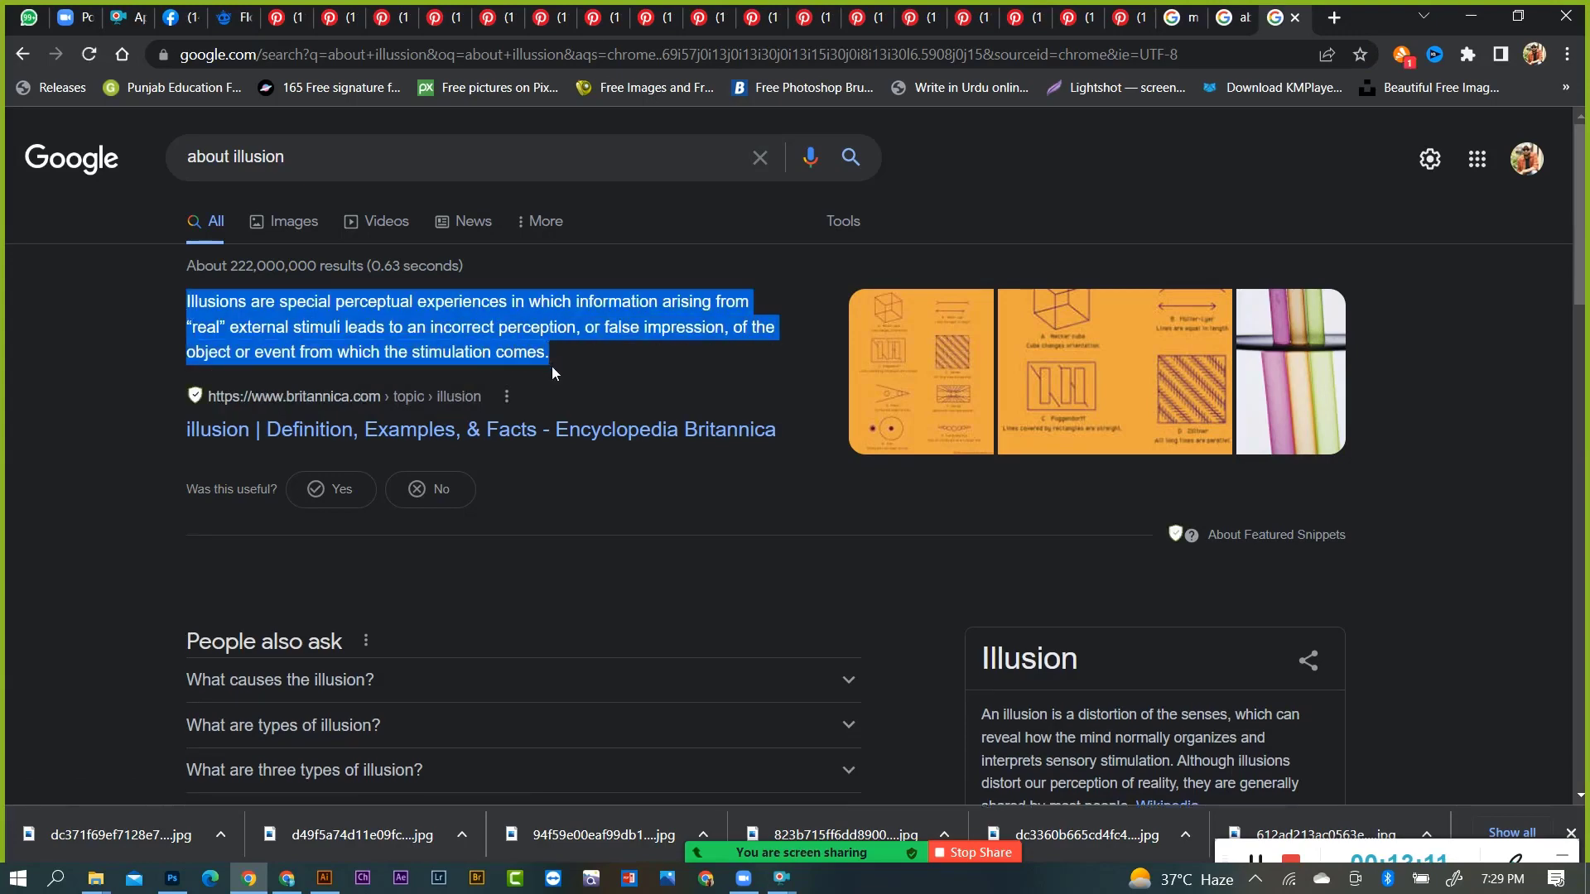
left_click(325, 877)
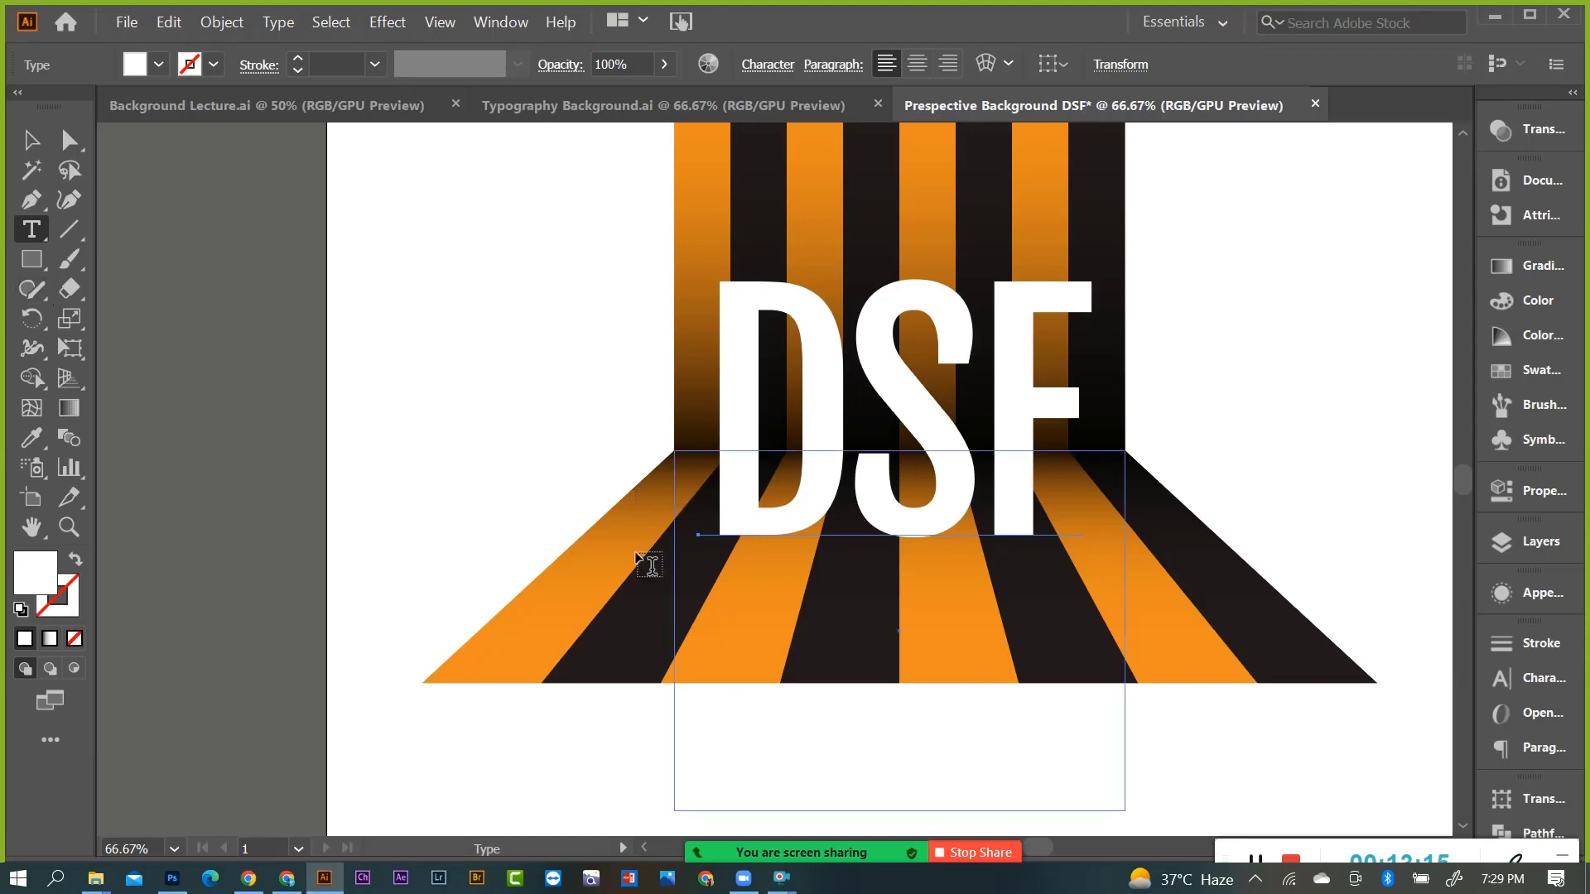
Draw a placeholder paragraph text area below DSF over the floor stripes.
left_click_drag(615, 553, 1176, 635)
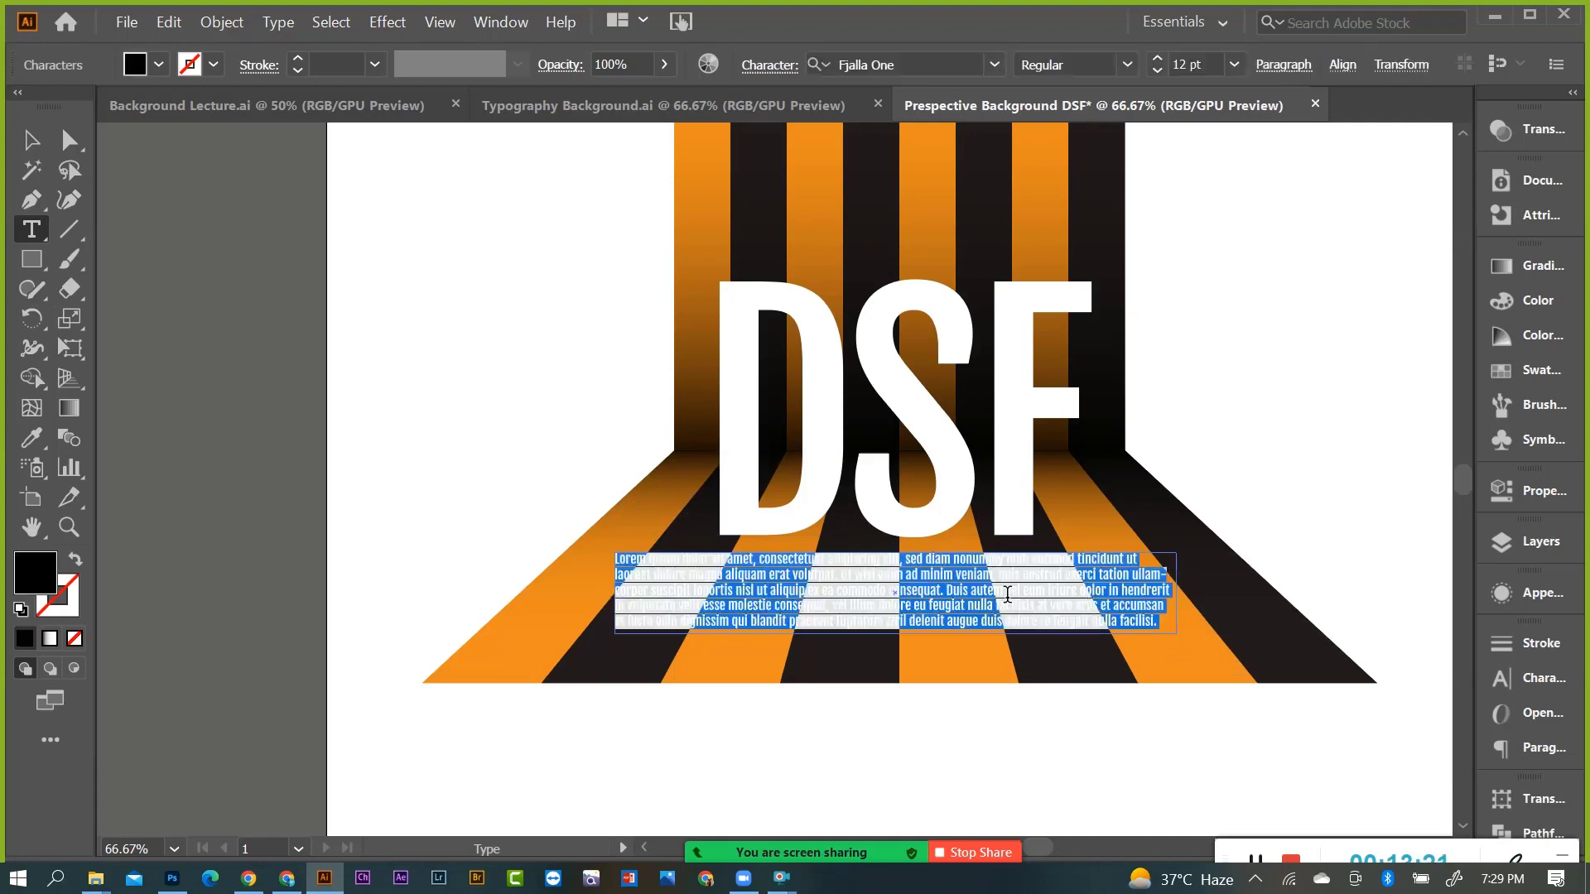
key("Escape")
left_click(486, 301)
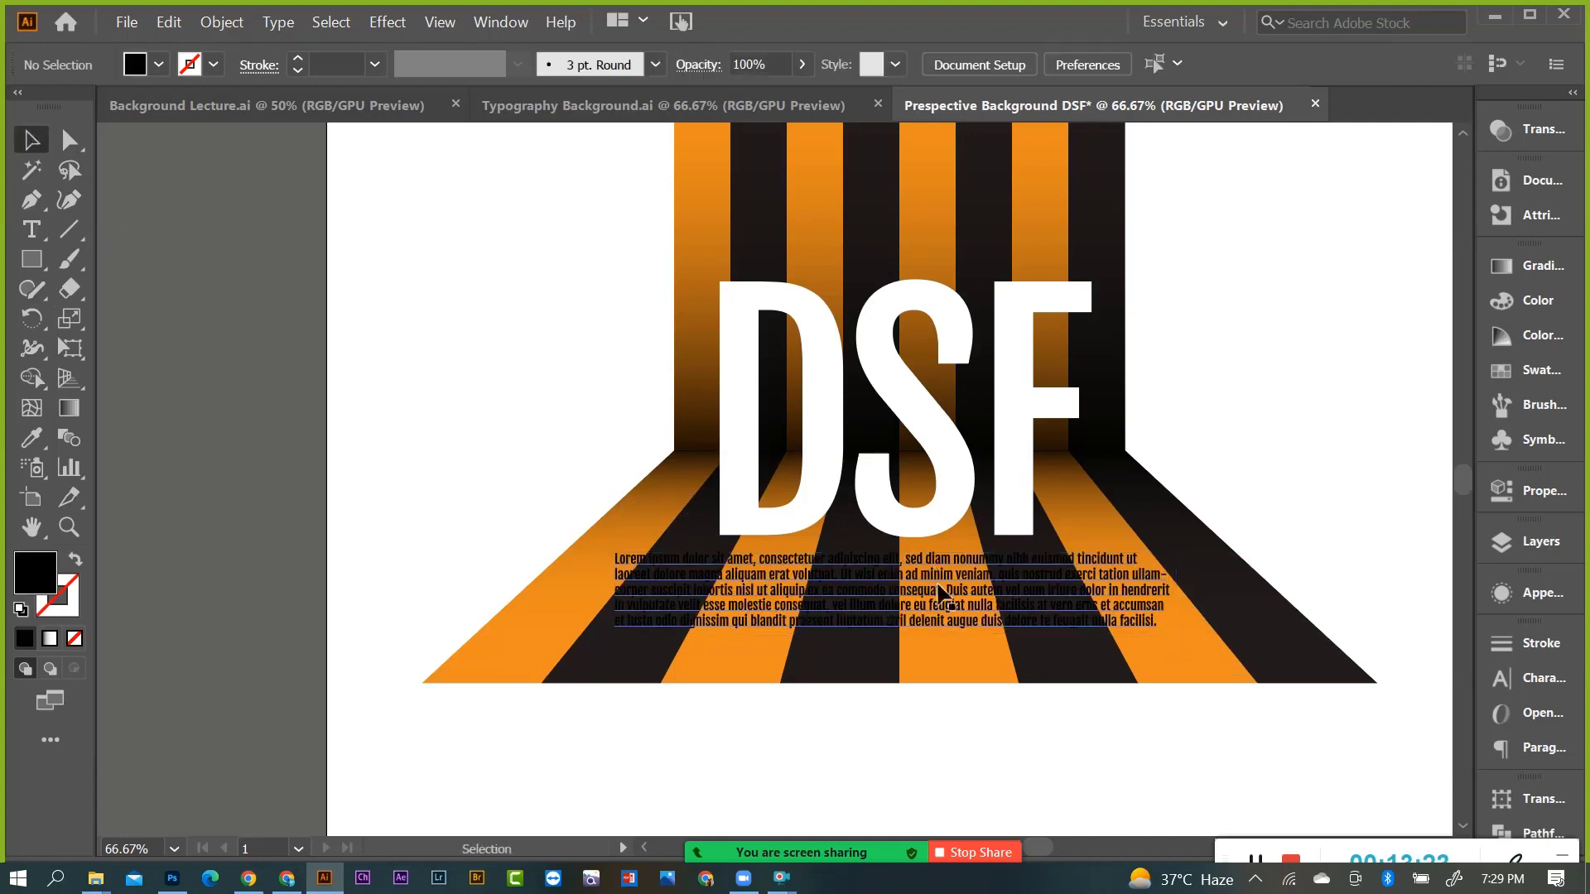
left_click_drag(945, 590, 941, 595)
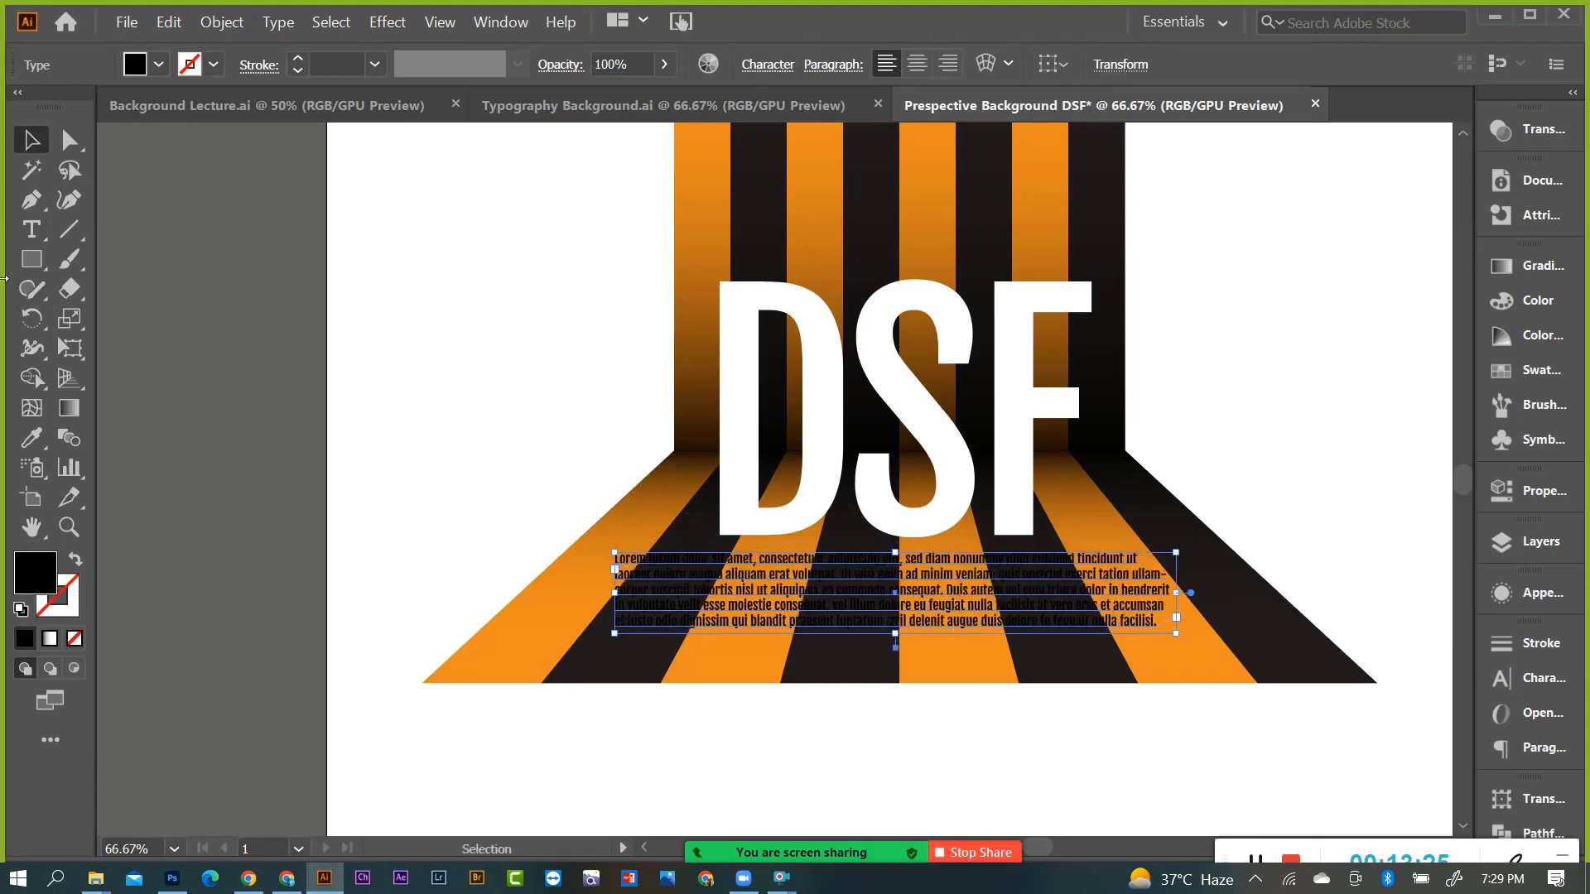
Select all the paragraph text and set its colour to white in the Color Picker.
left_click(29, 233)
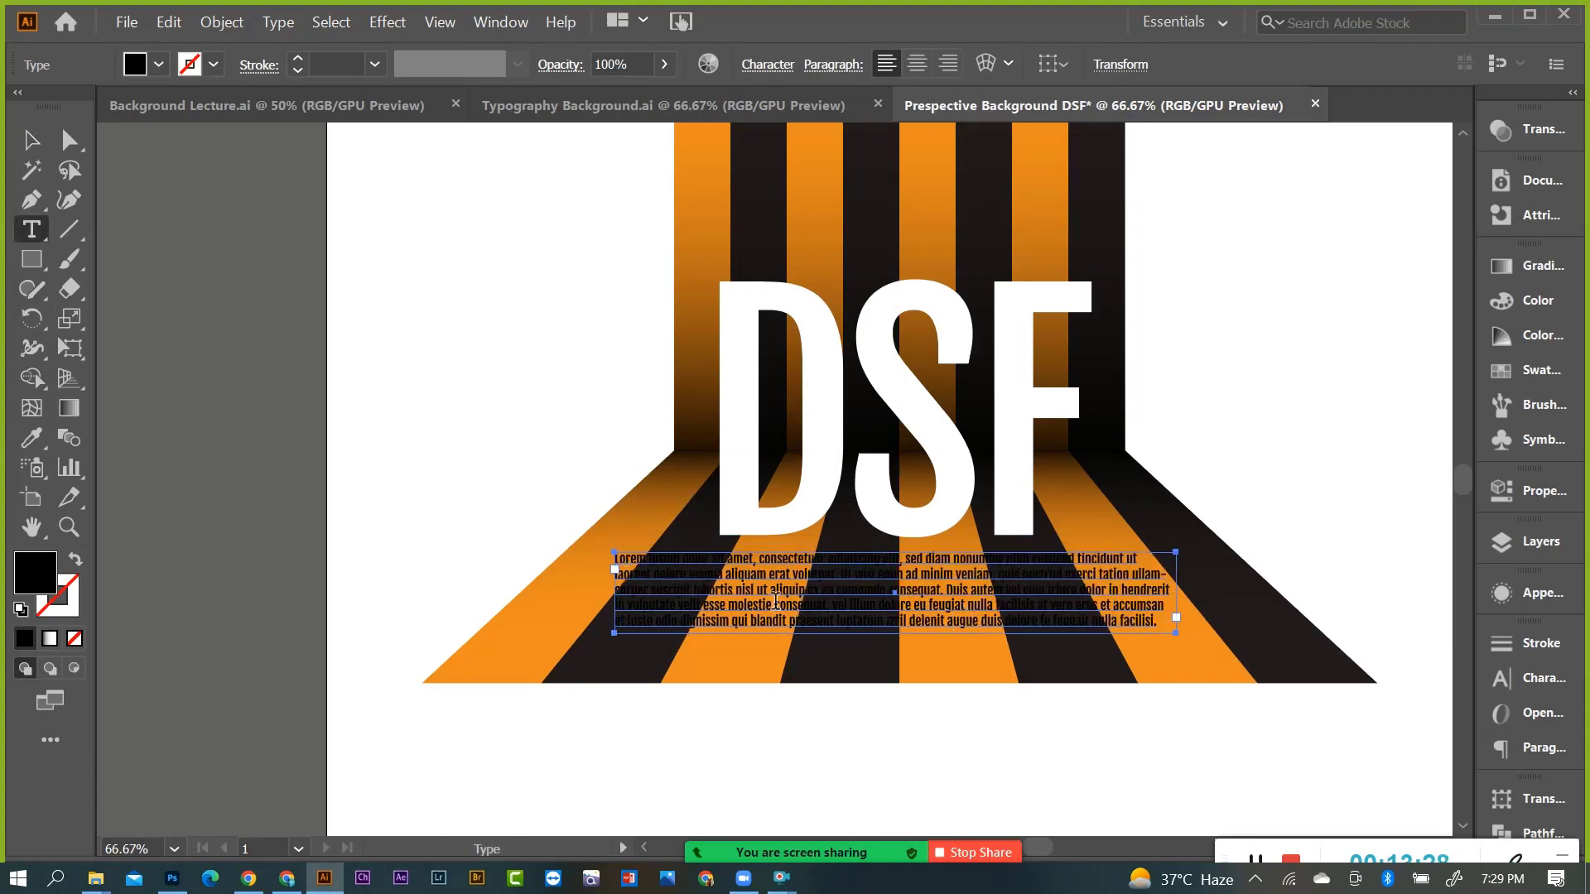
left_click(774, 602)
key("ctrl+a")
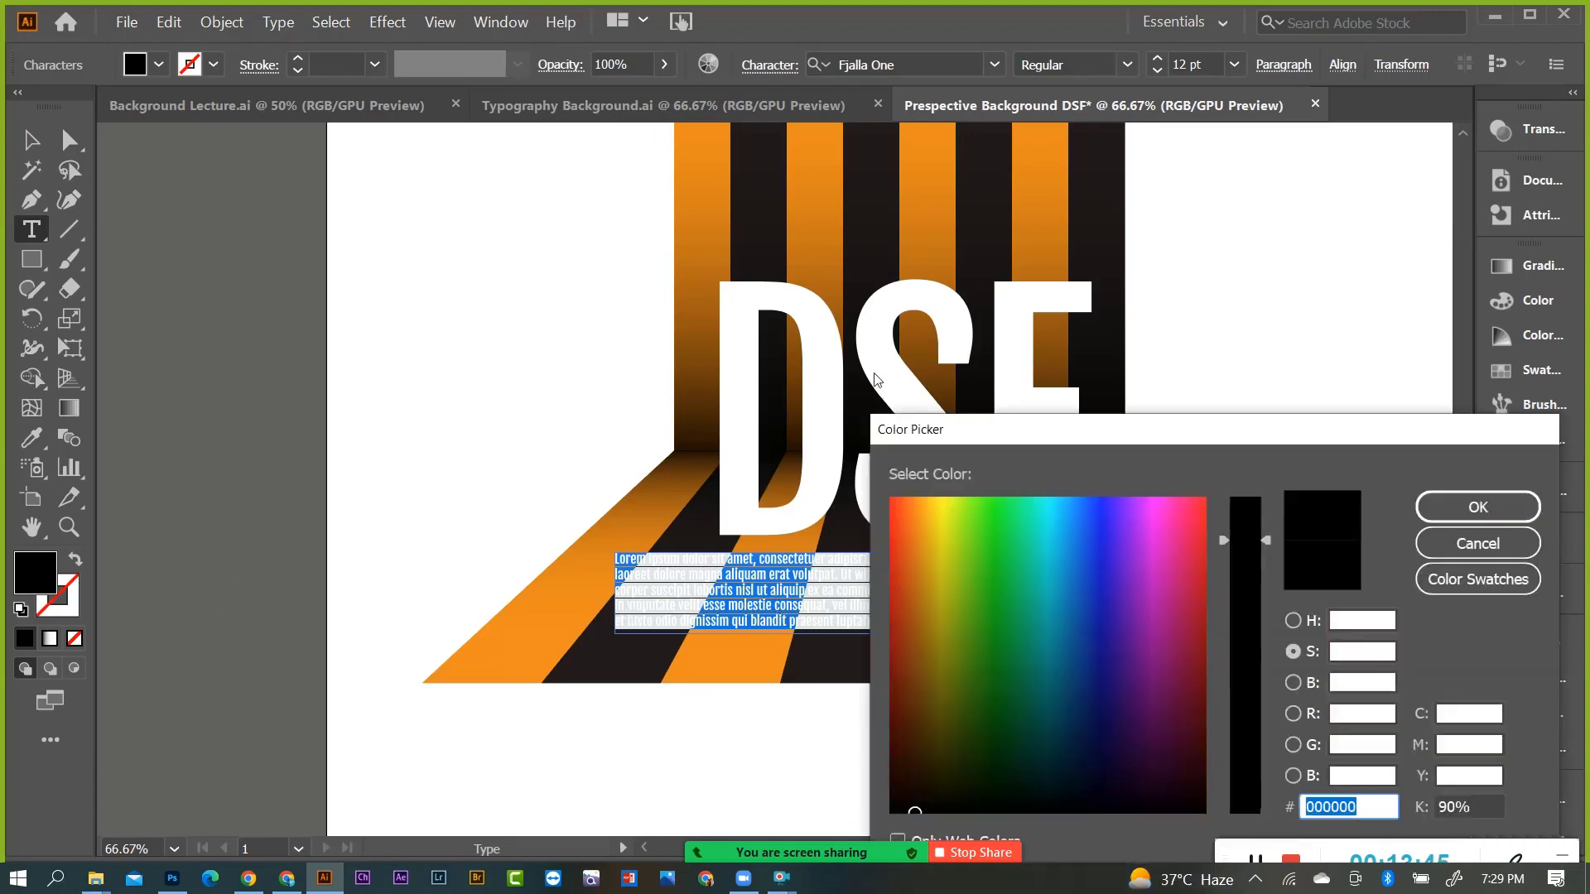
left_click(1072, 508)
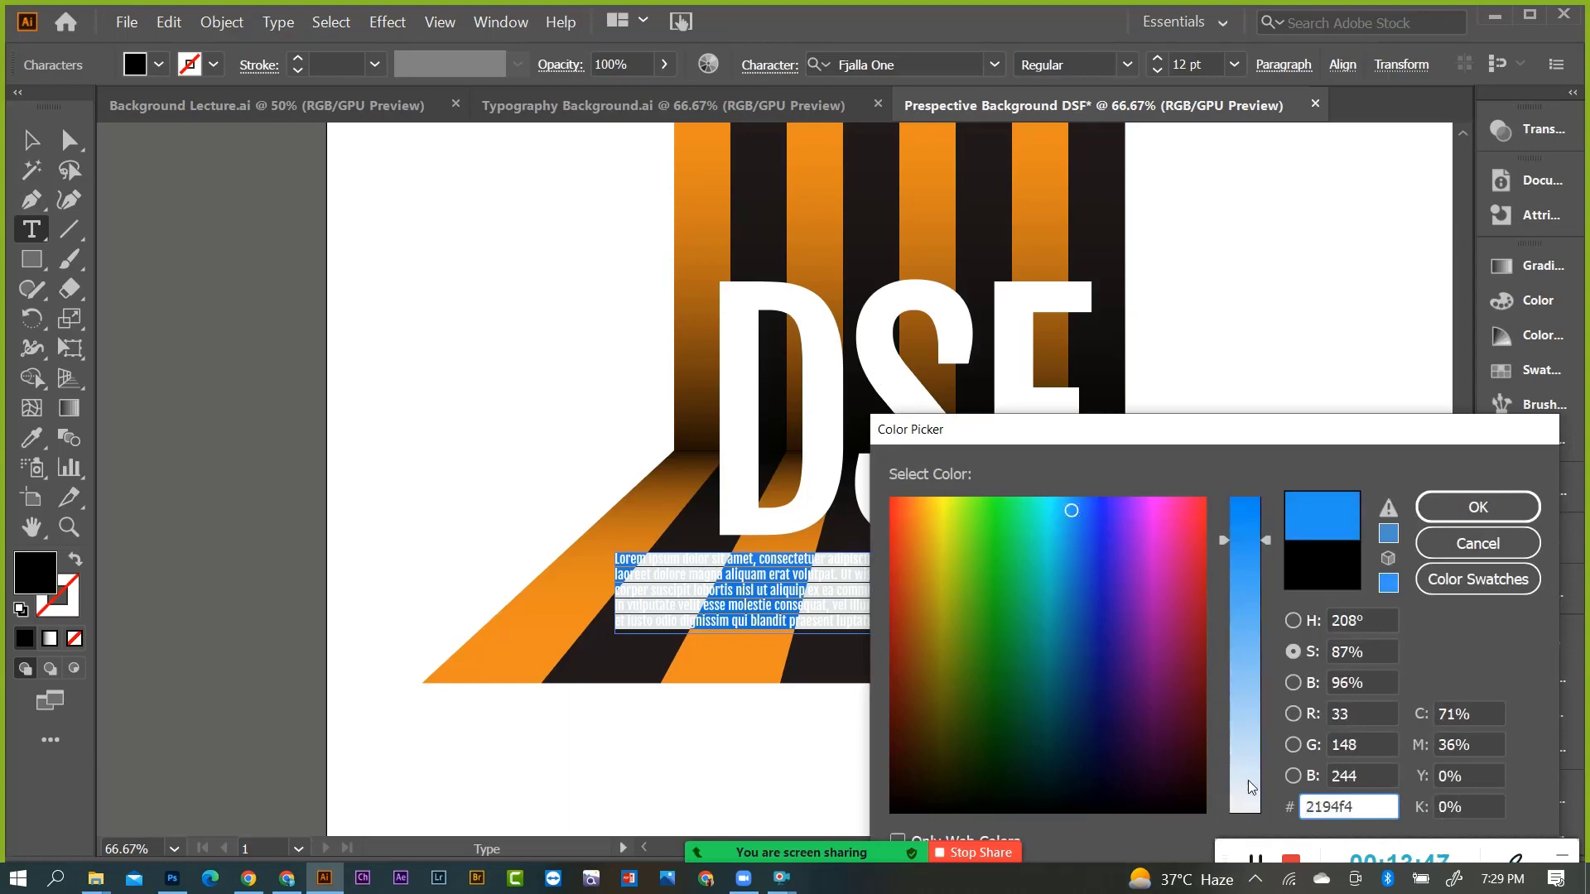
left_click(1244, 808)
left_click(1168, 507)
left_click(1479, 507)
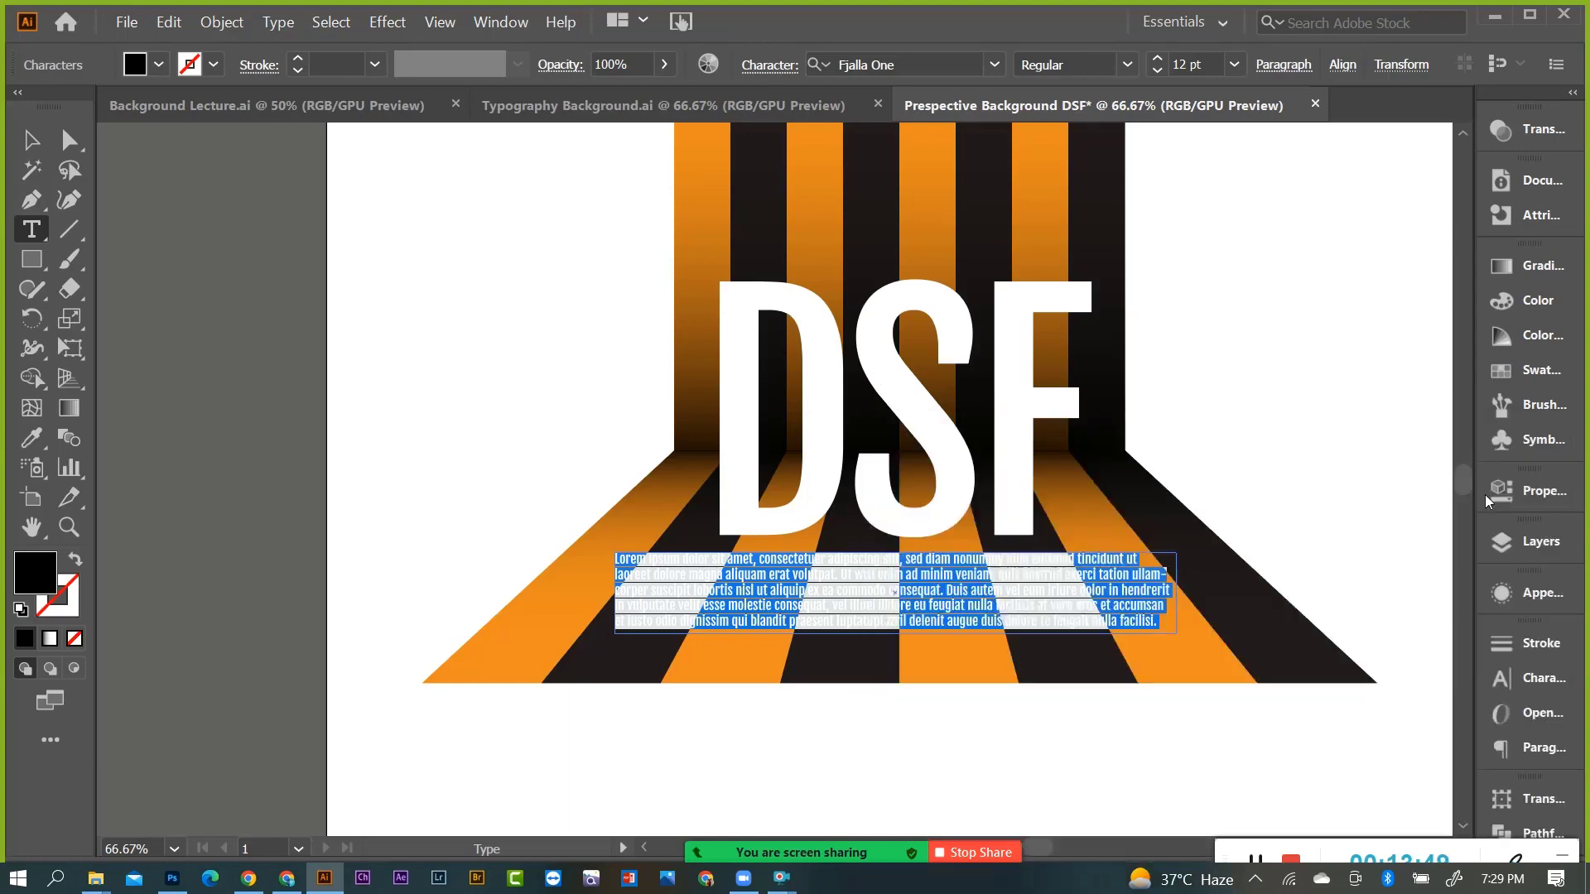
Make the paragraph text box white by sampling the artboard with the Eyedropper.
key("Escape")
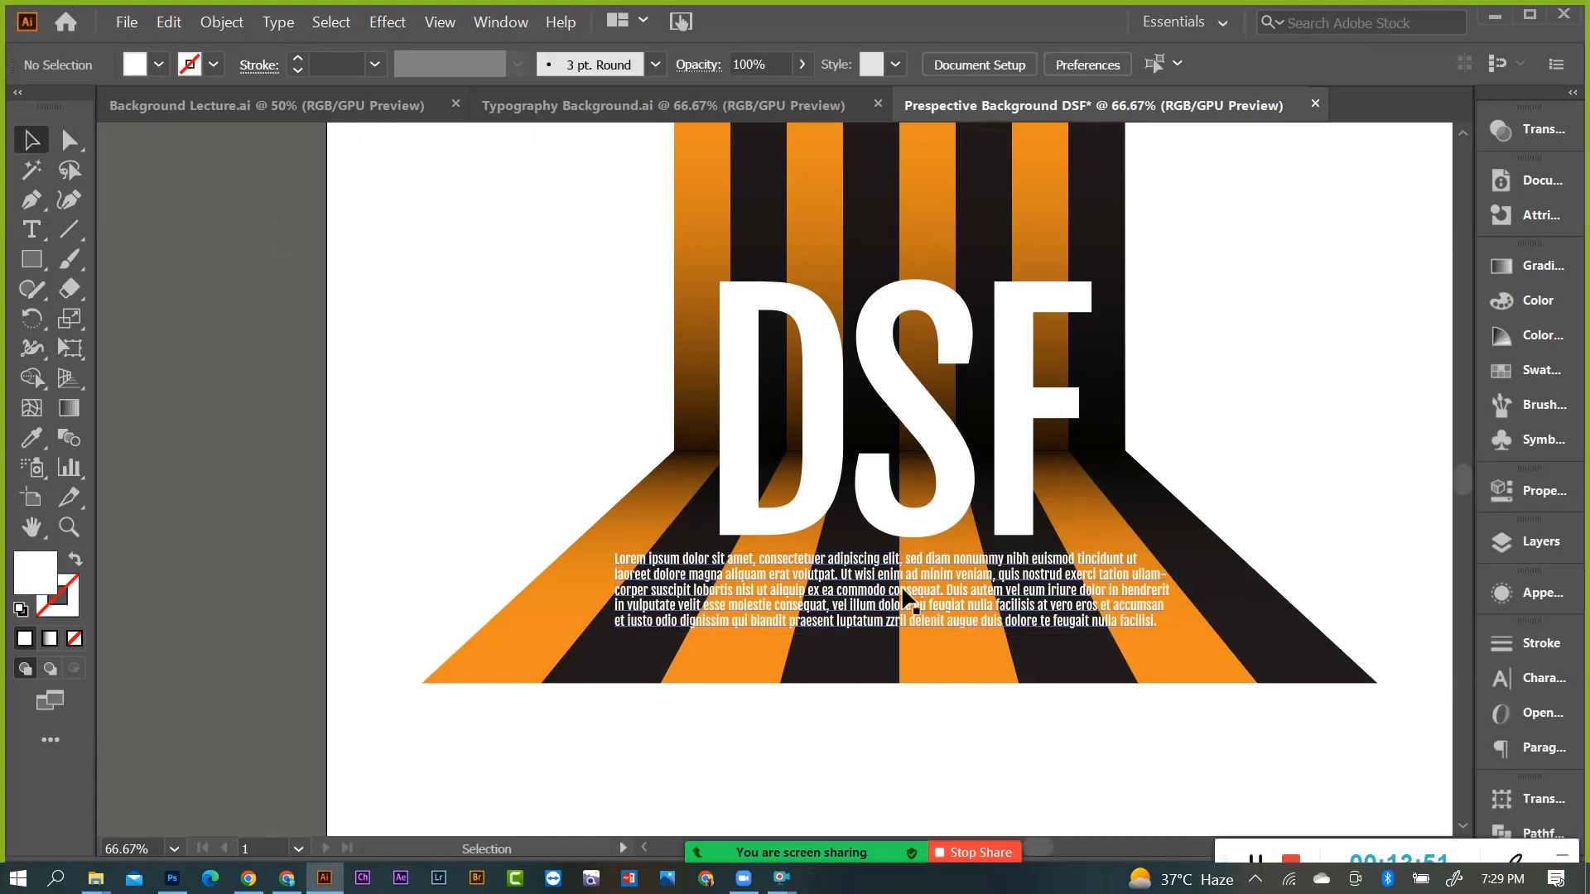
left_click(1155, 584)
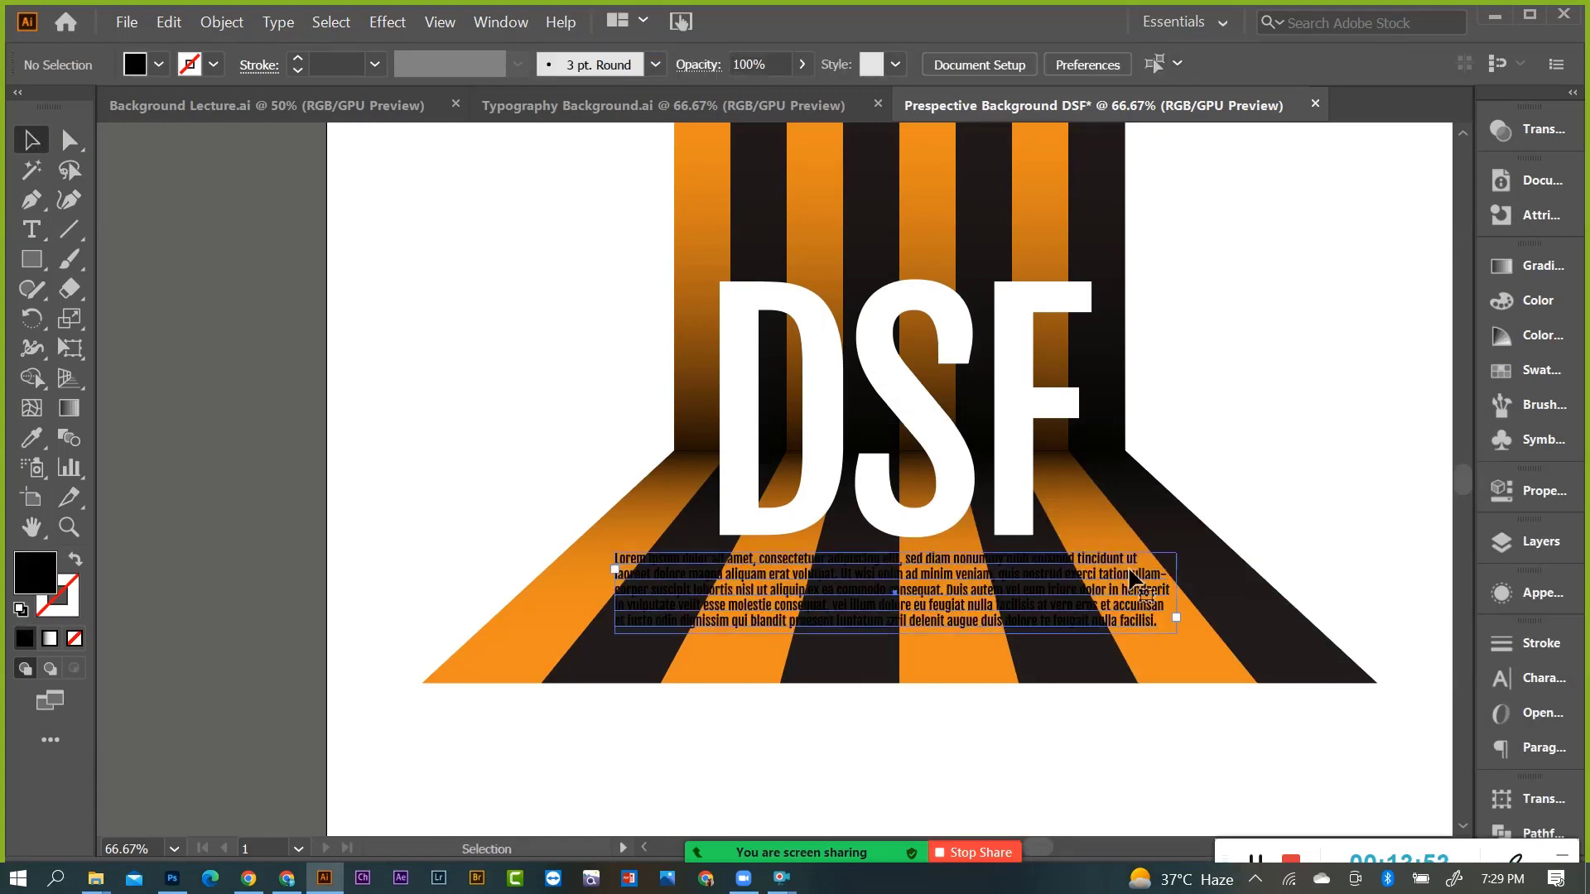
left_click(29, 444)
left_click(426, 454)
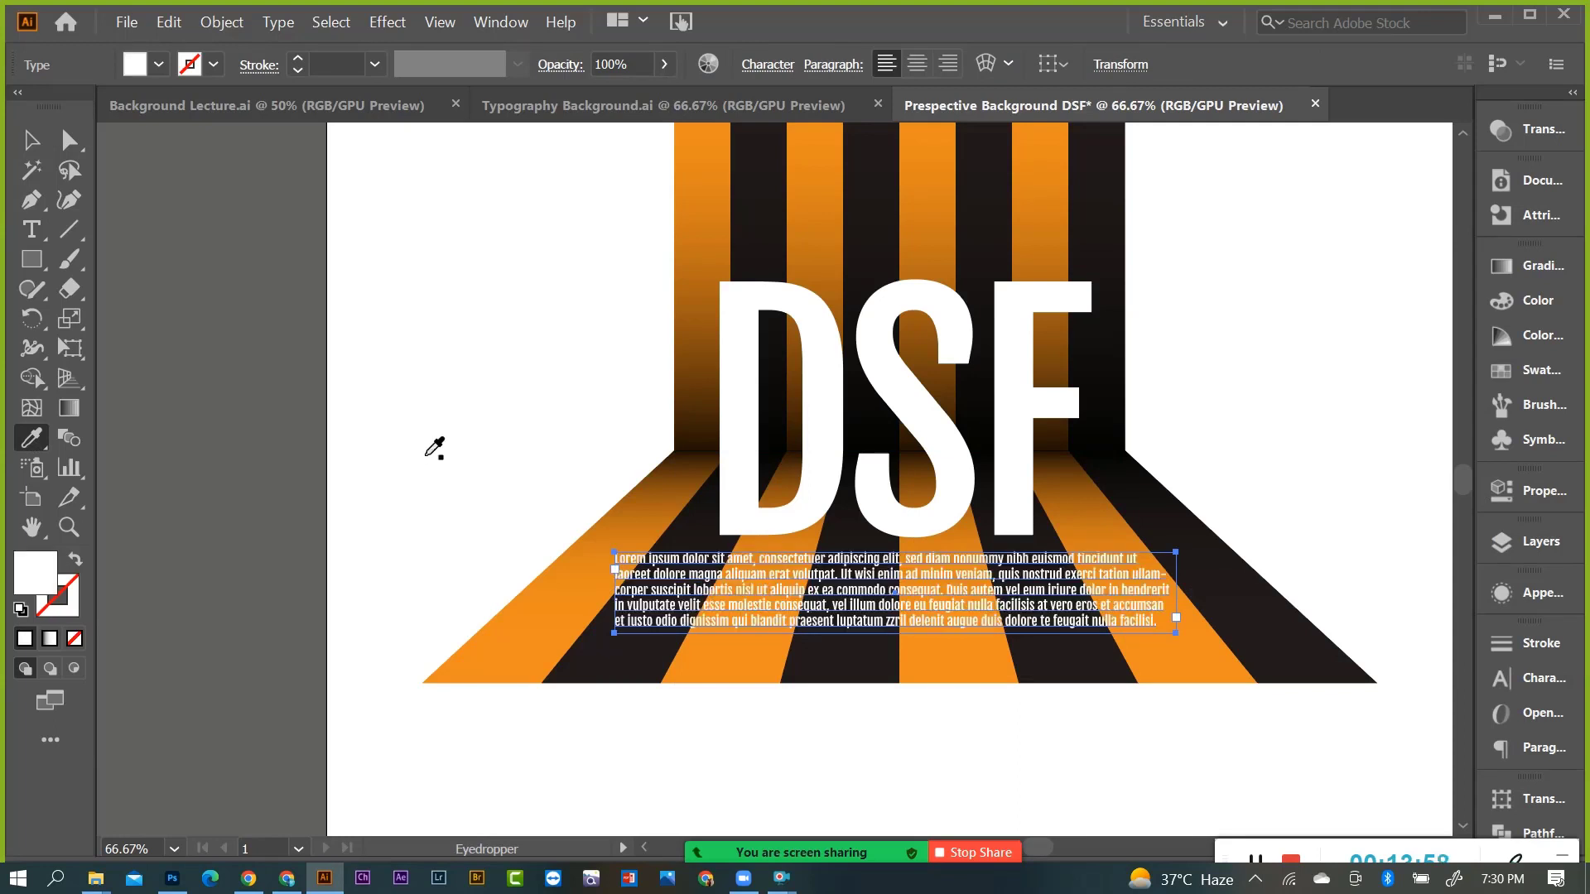
left_click(31, 230)
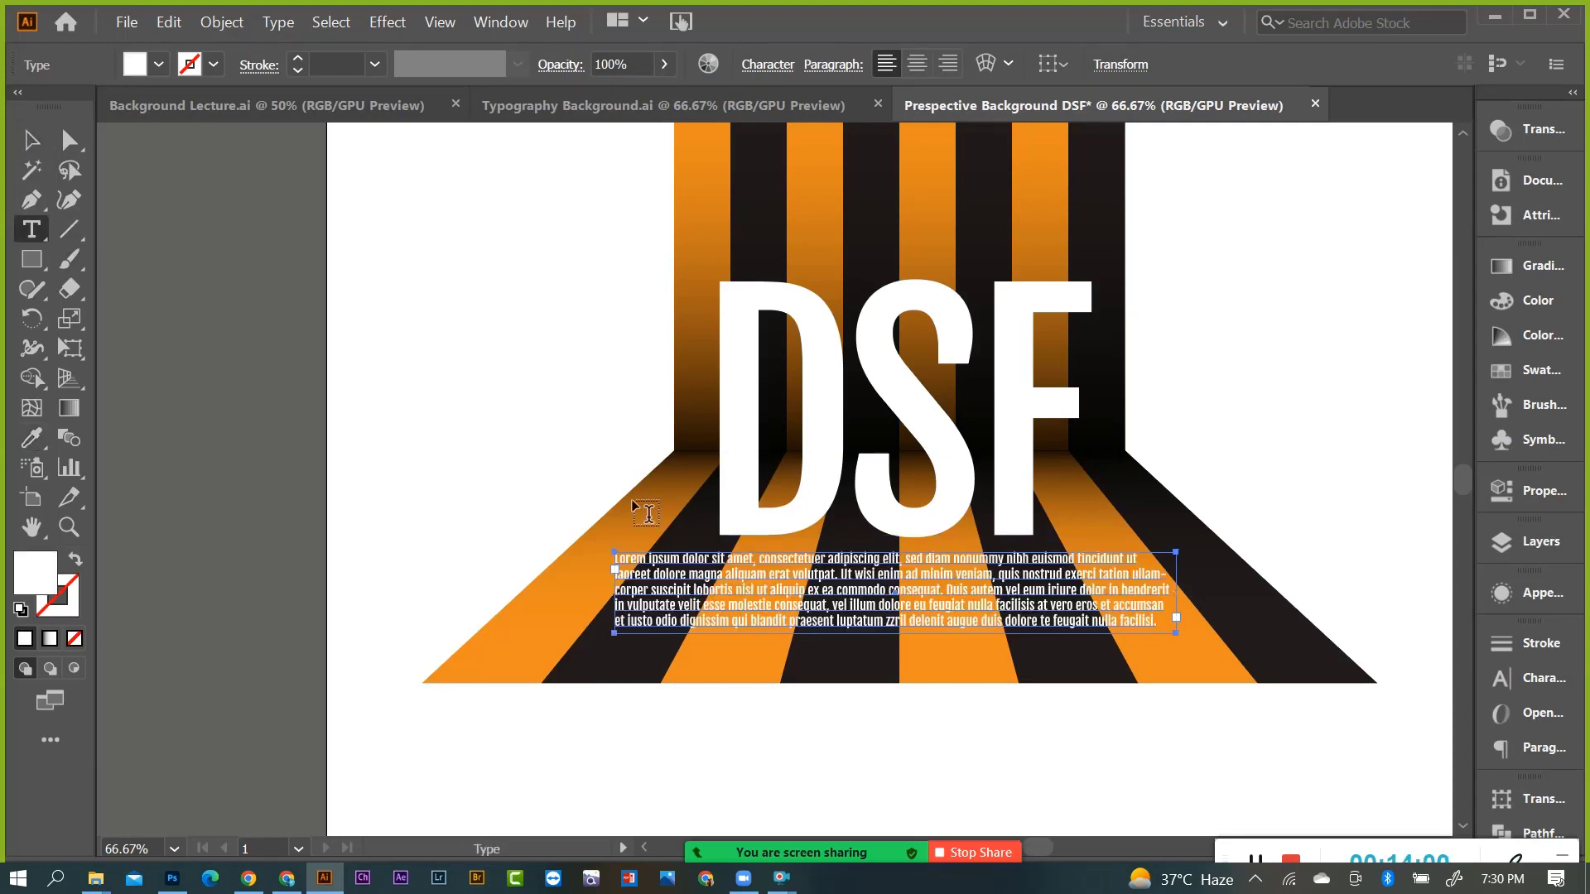
Replace the placeholder text with the pasted 'Illusions are special perceptual experiences…' paragraph.
triple_click(844, 619)
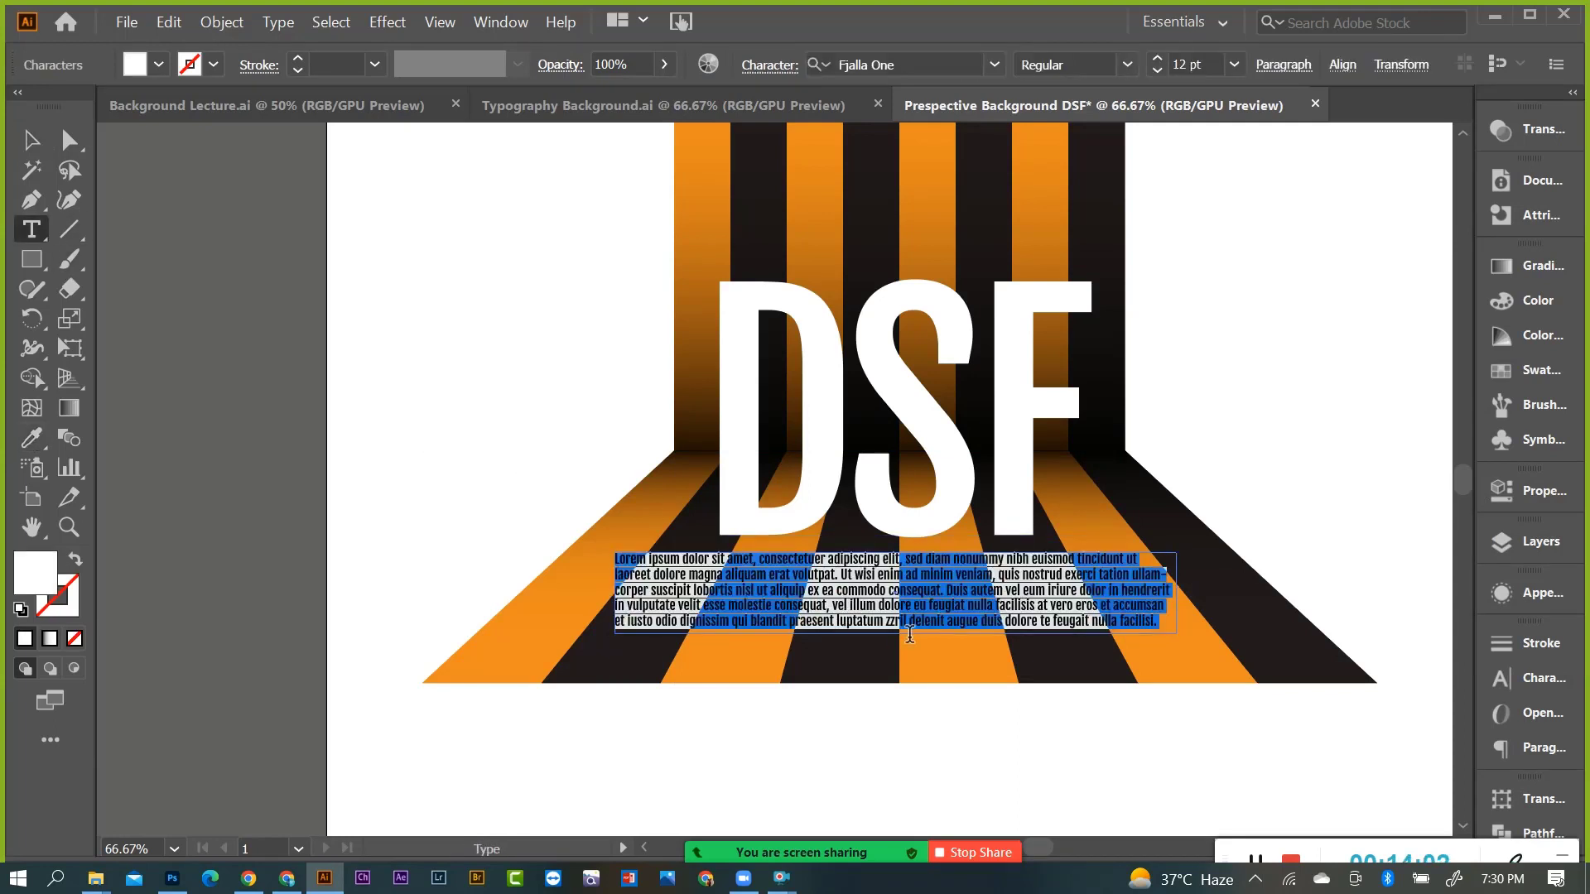
key("BackSpace")
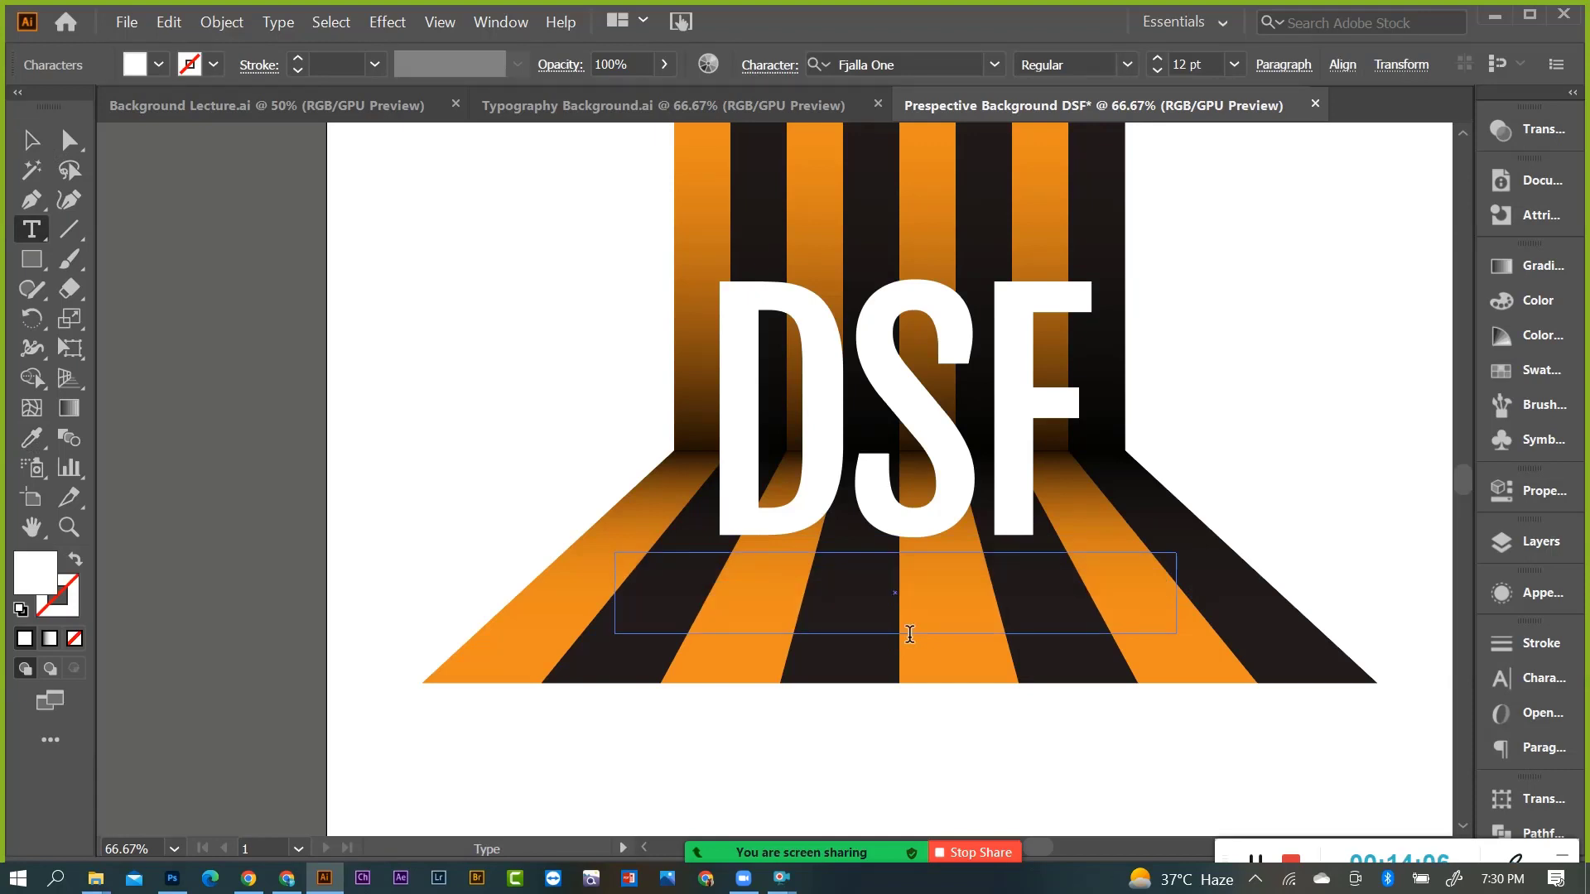
key("ctrl+v")
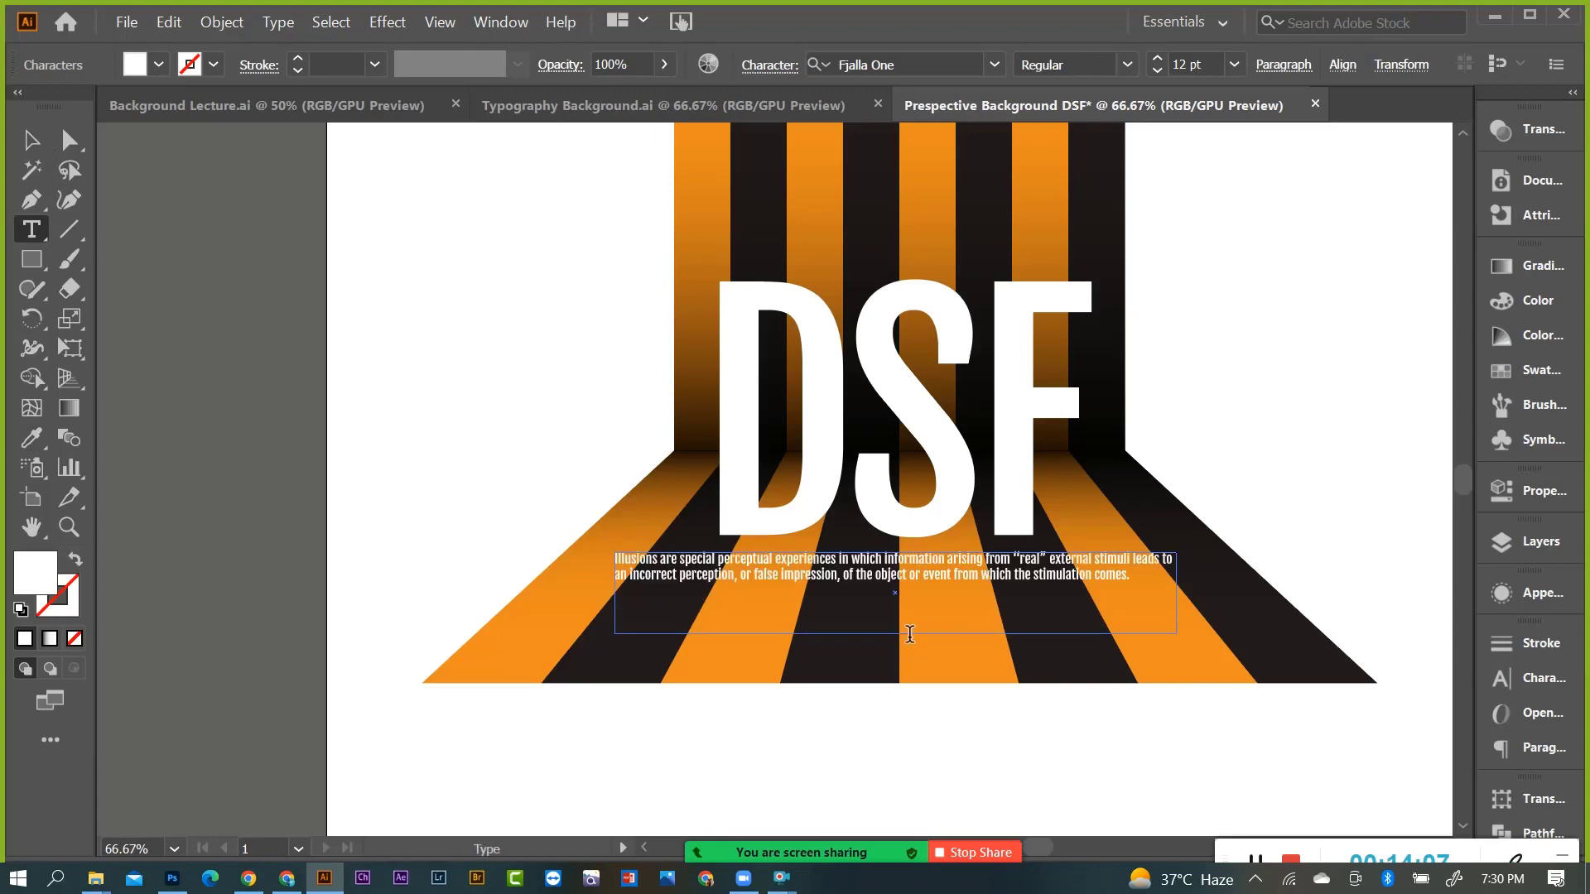
key("ctrl+equal")
key("ctrl+equal")
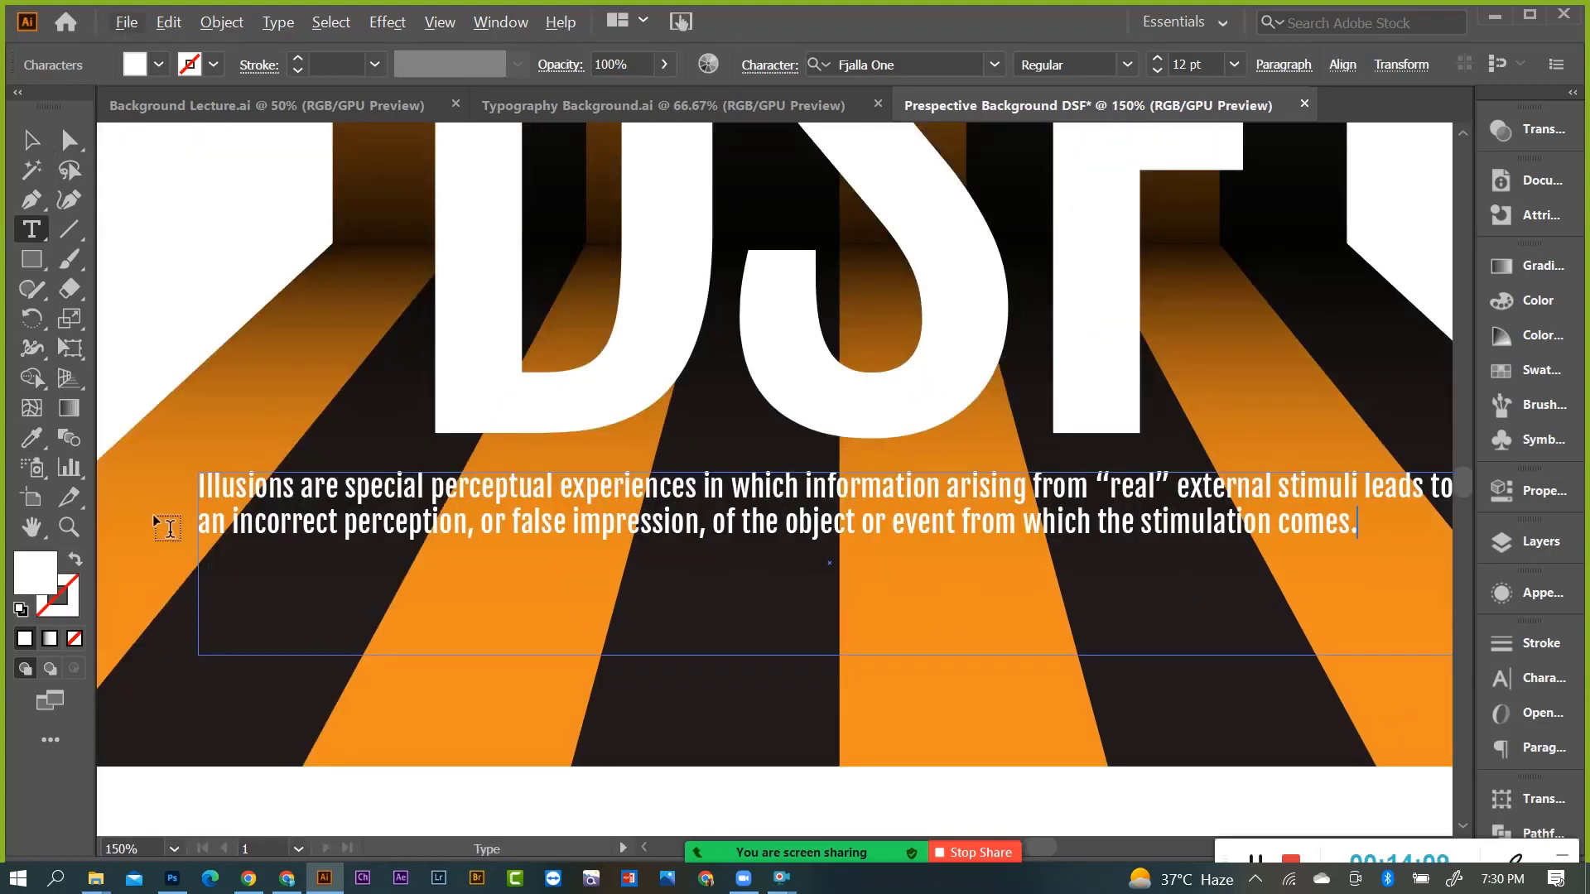
left_click_drag(166, 528, 434, 520)
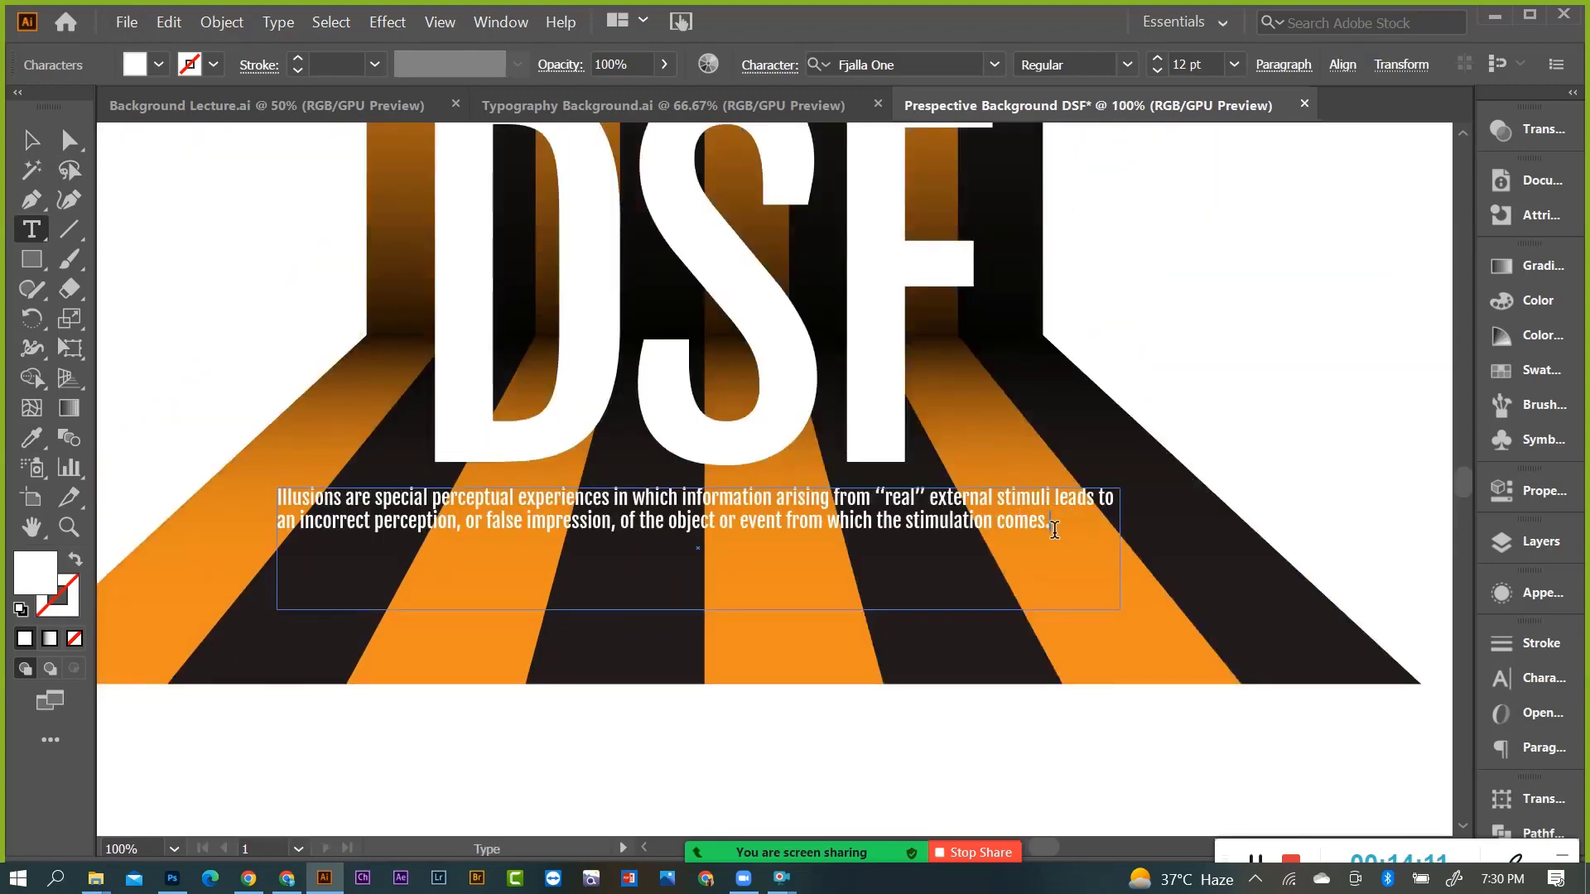
Centre-align the new illusion paragraph in the Paragraph options.
mouse_move(1052, 523)
left_mouse_down()
mouse_move(282, 524)
mouse_move(553, 241)
left_mouse_up()
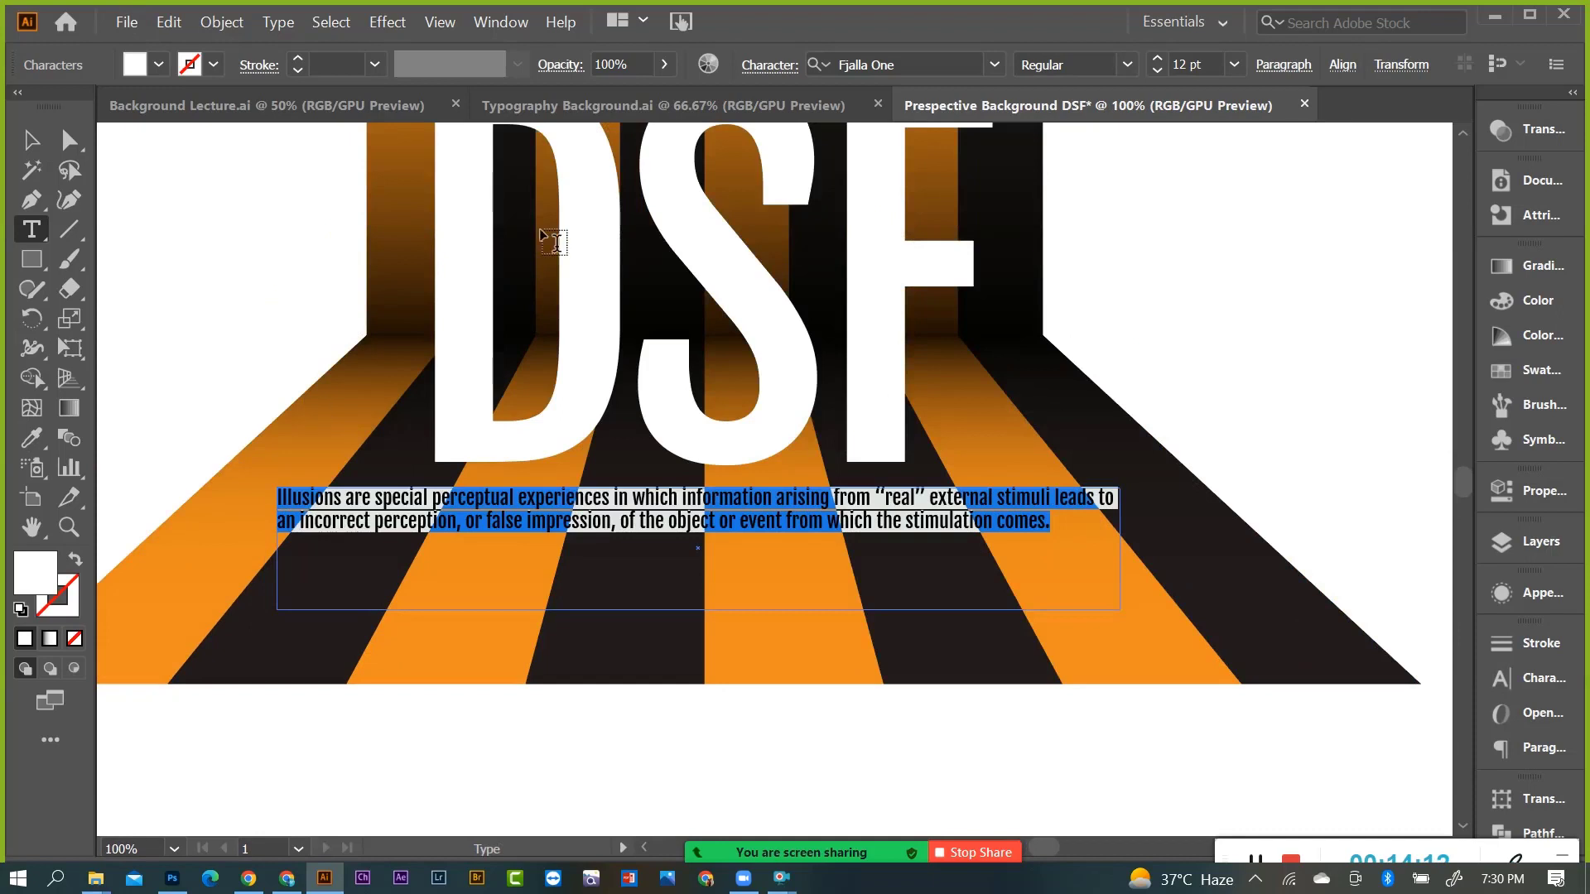
left_click(1302, 71)
left_click(1101, 108)
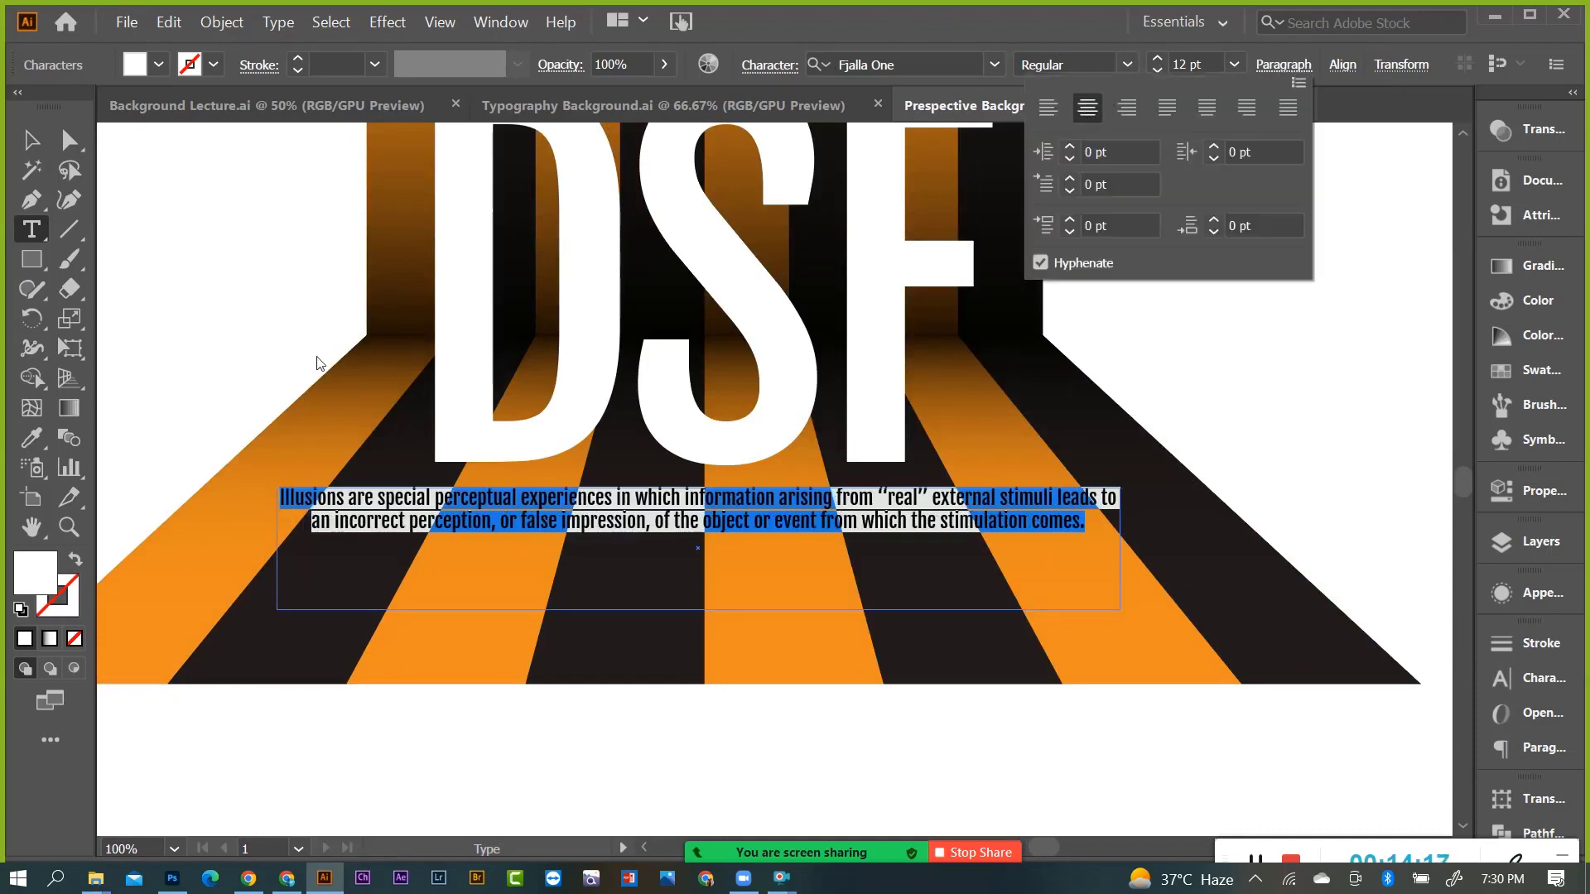
key("Escape")
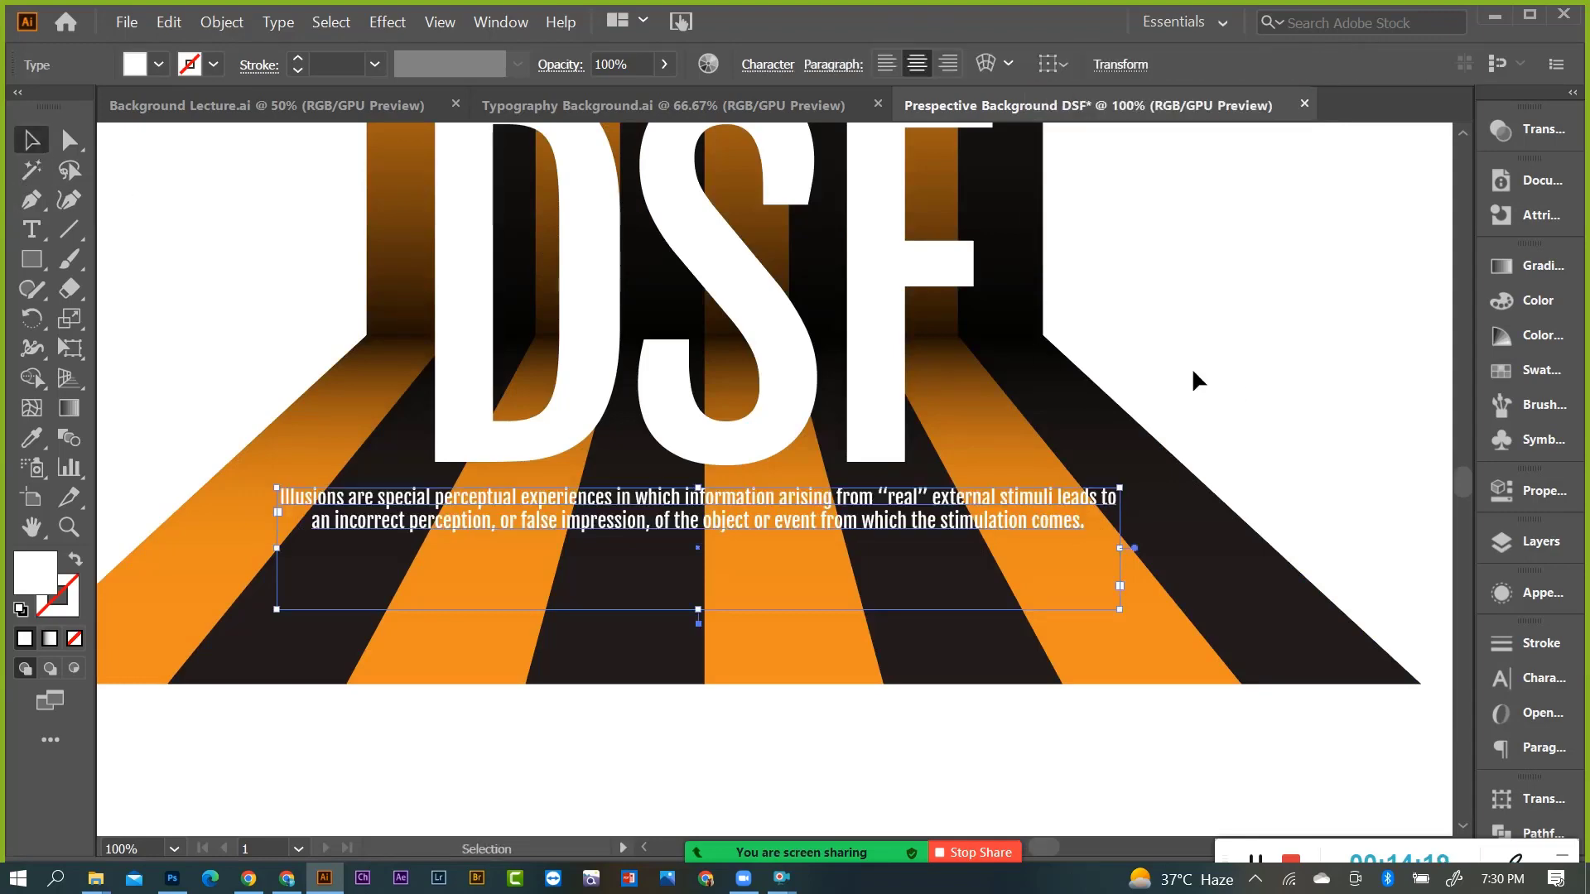
left_click(1193, 377)
scroll(1157, 497, "down", 2)
scroll(1064, 530, "up", 1)
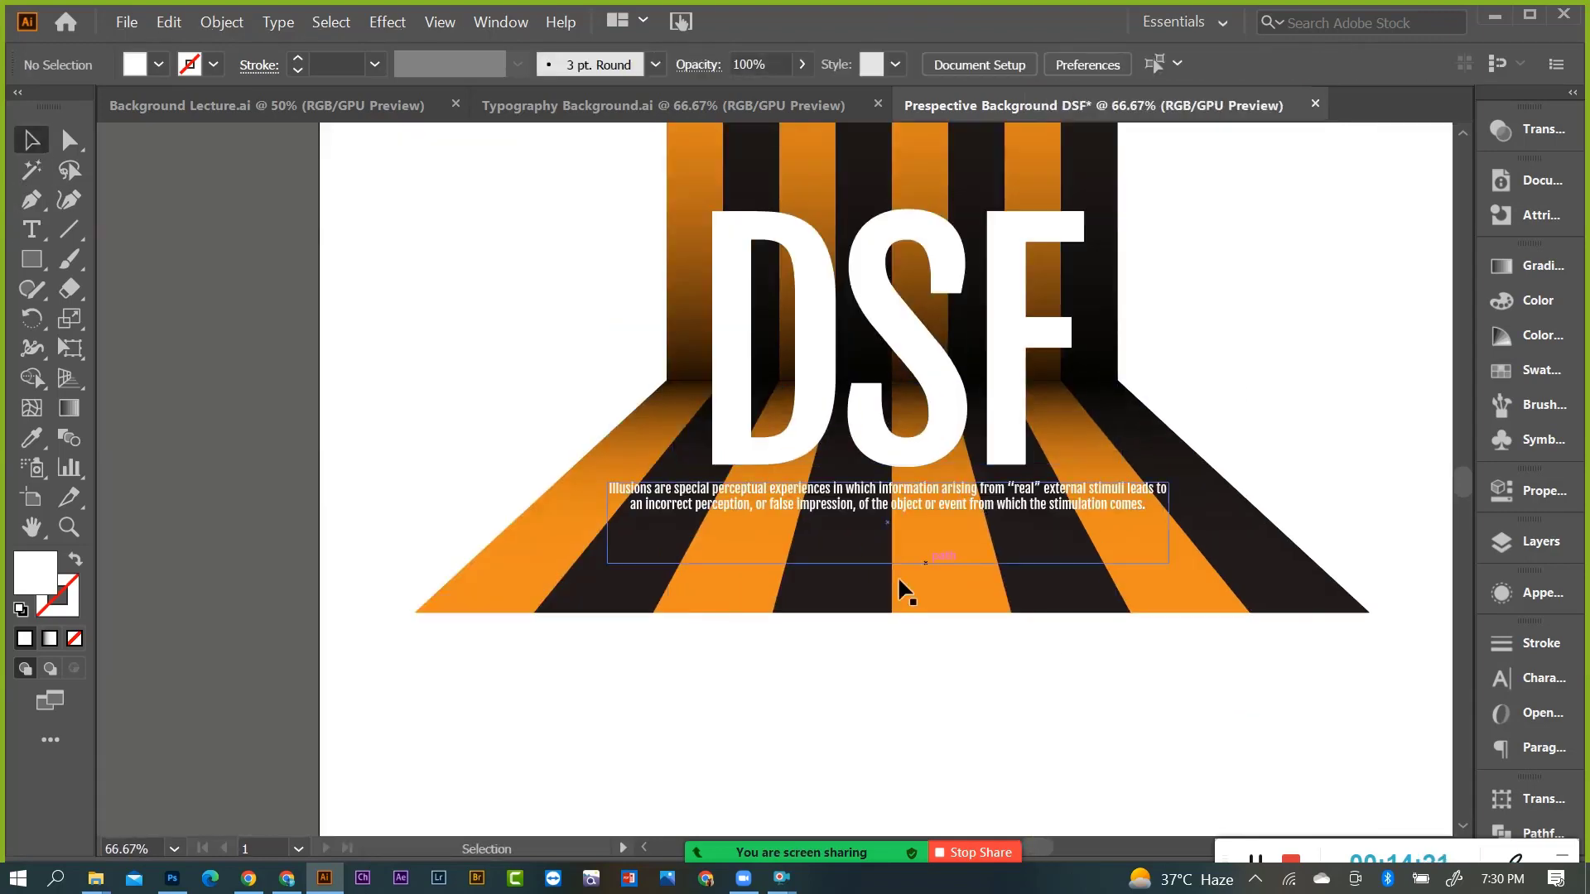
key("t")
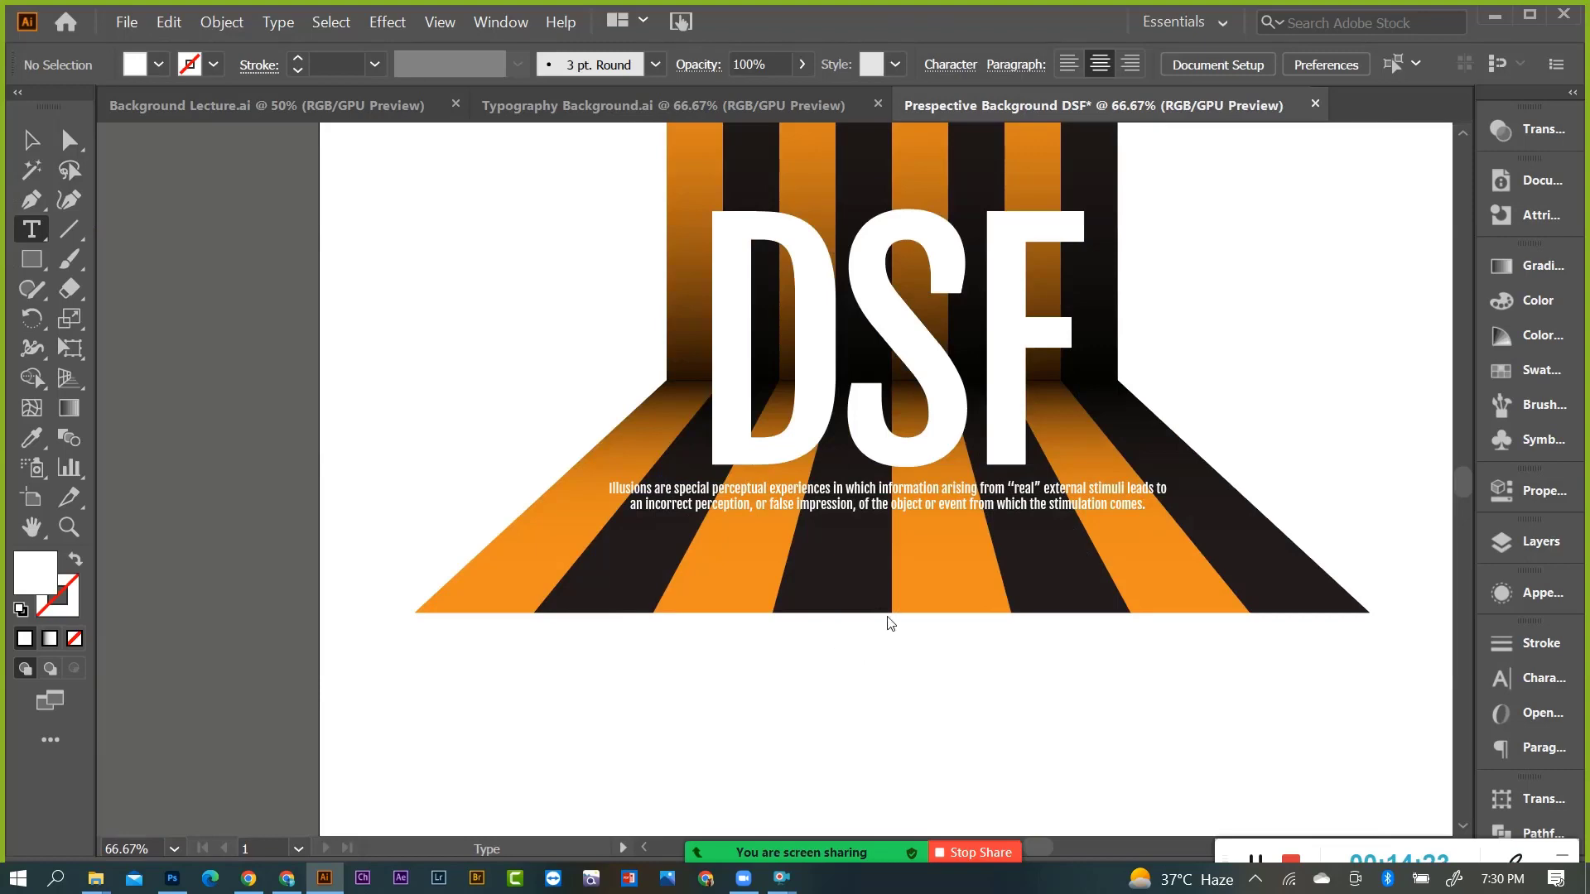
left_click(878, 601)
scroll(965, 650, "up", 2)
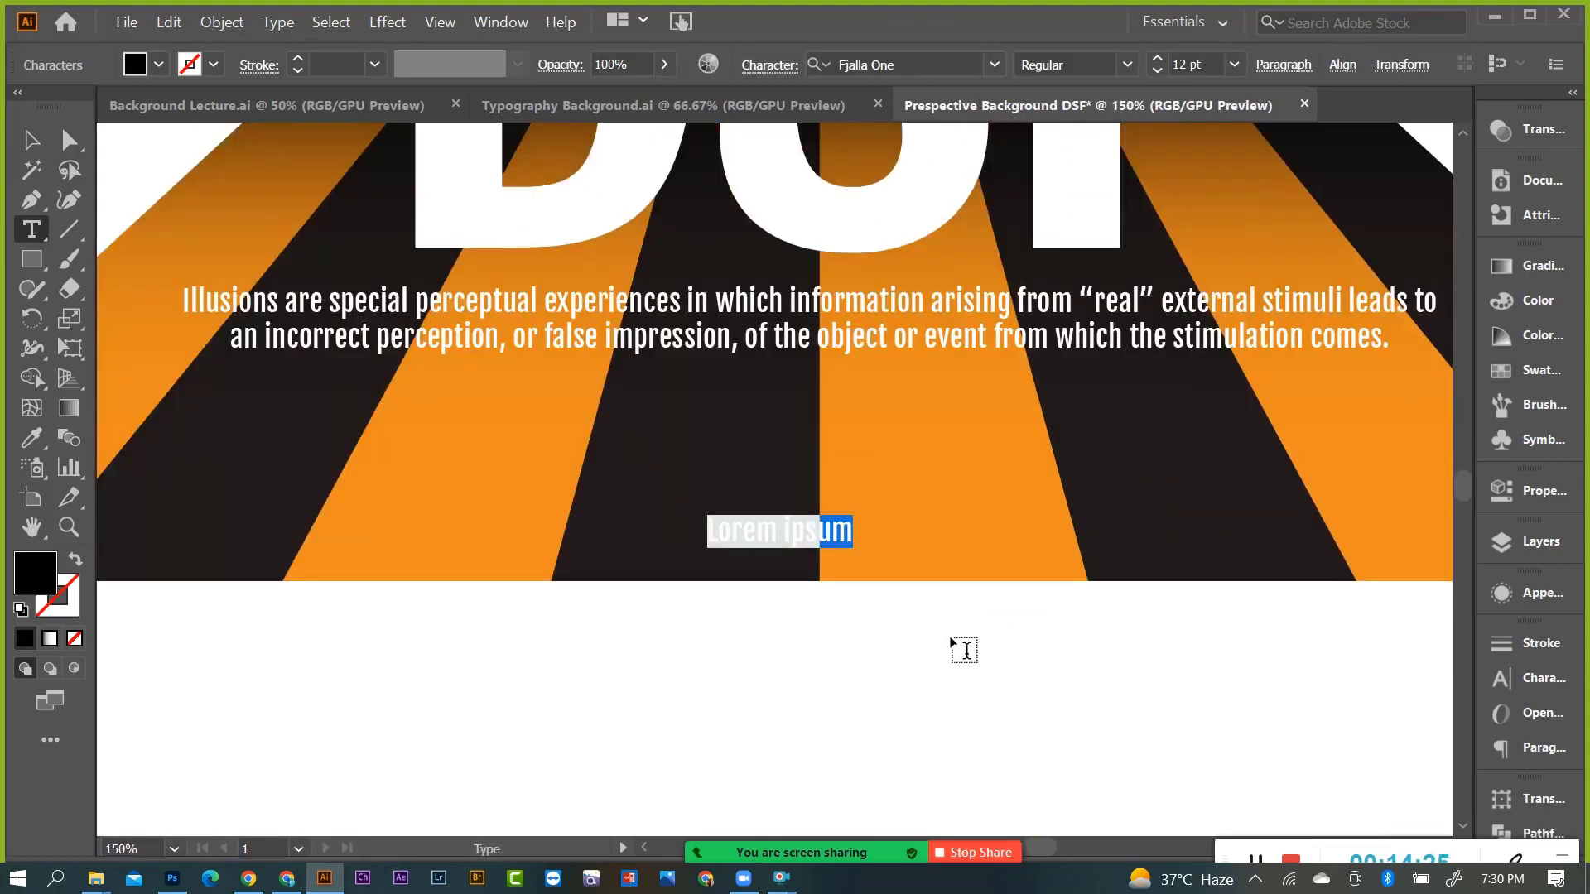
type("Ww")
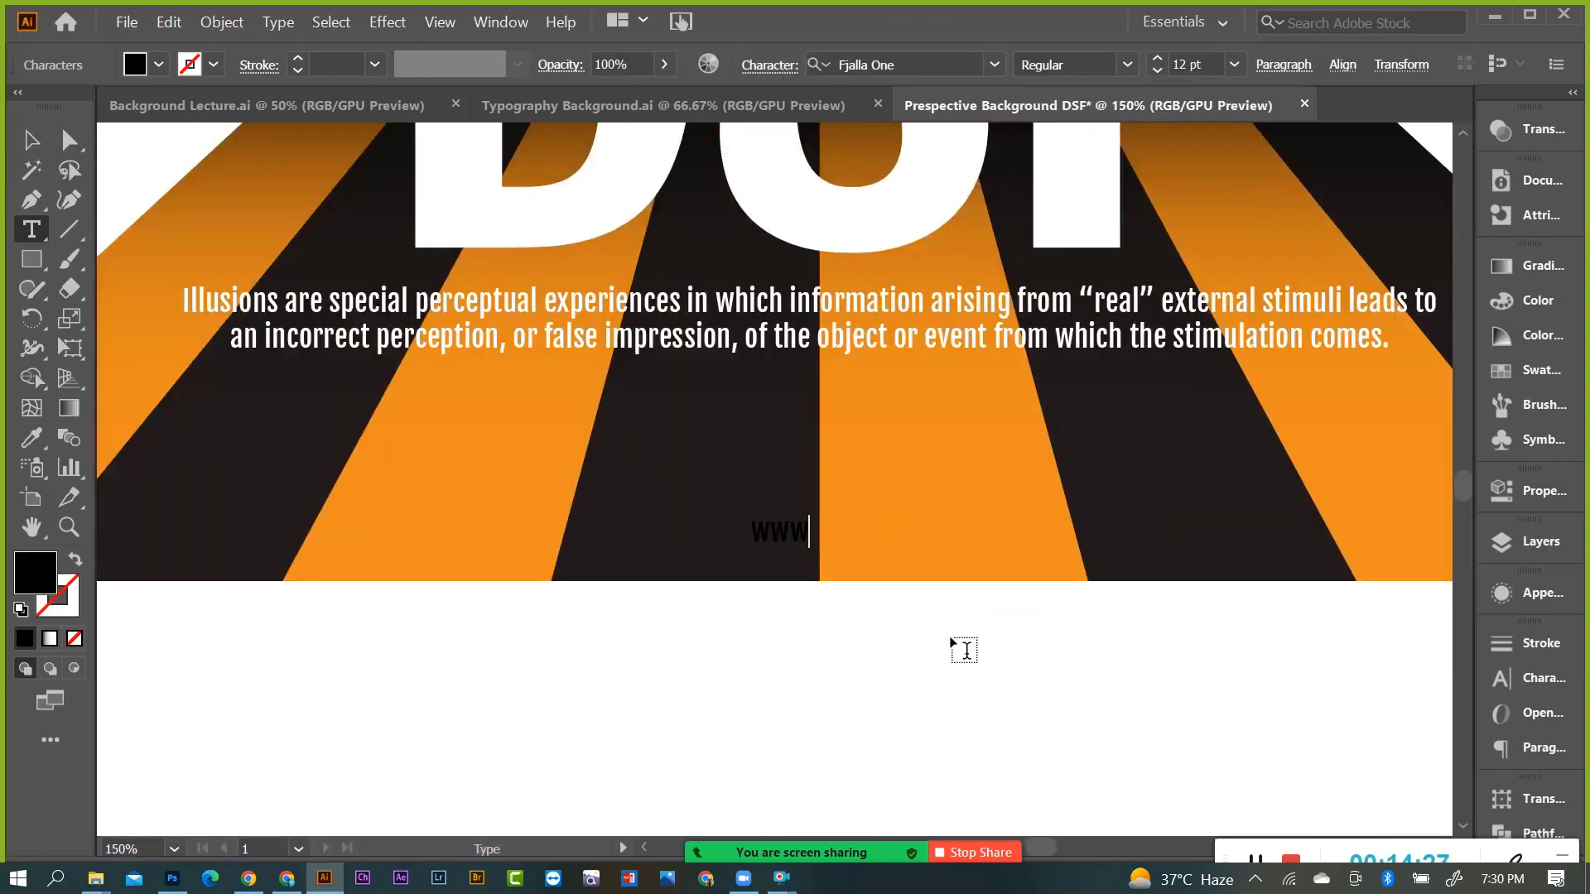
type(".digi")
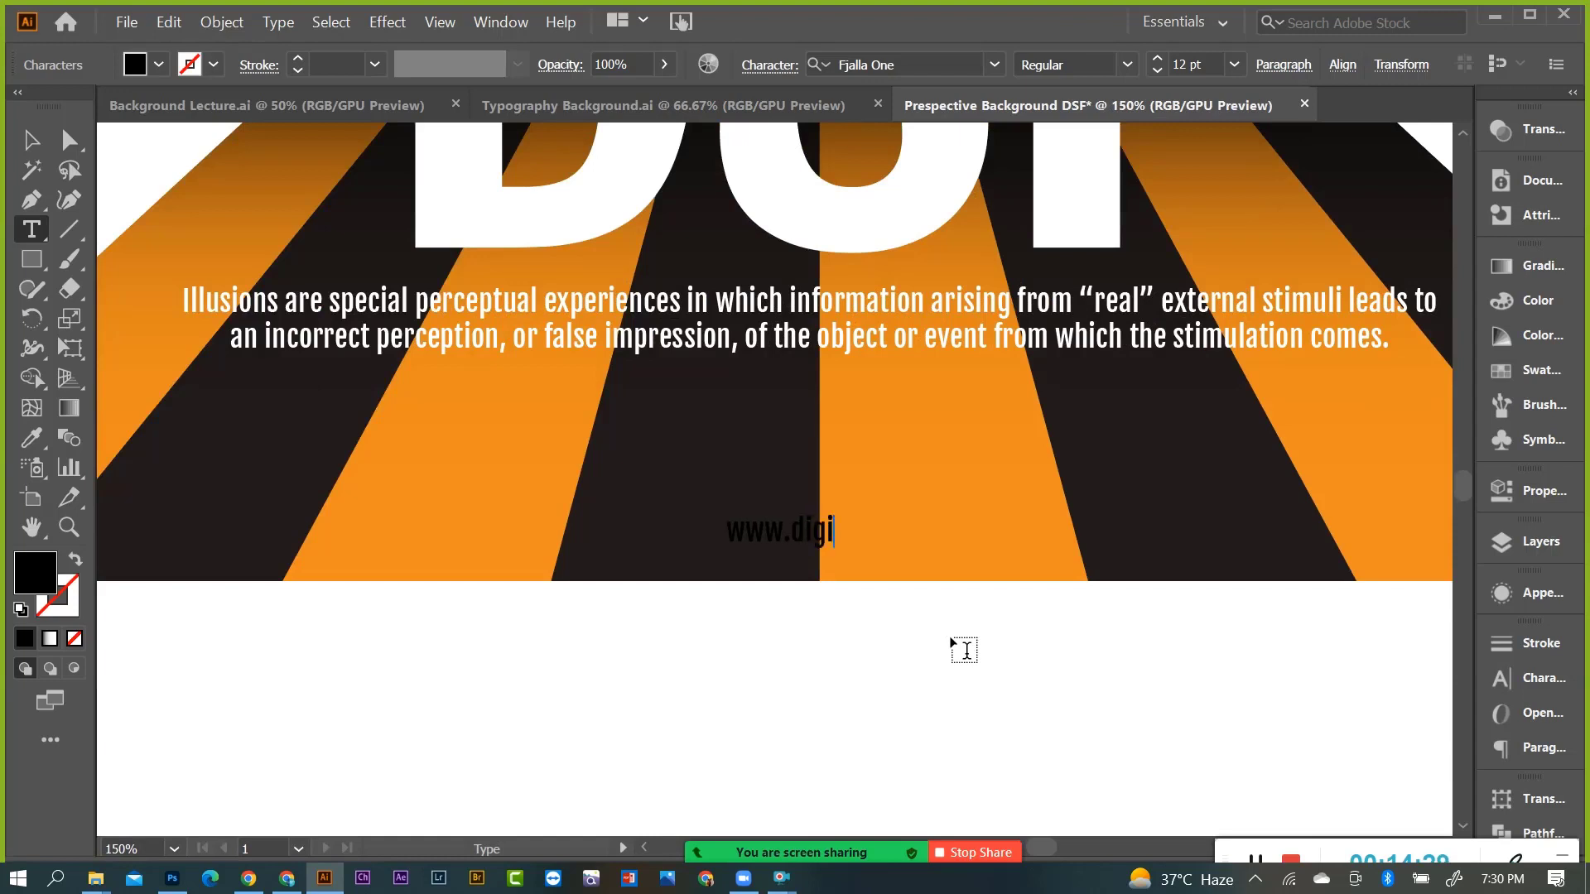
type("talsfla")
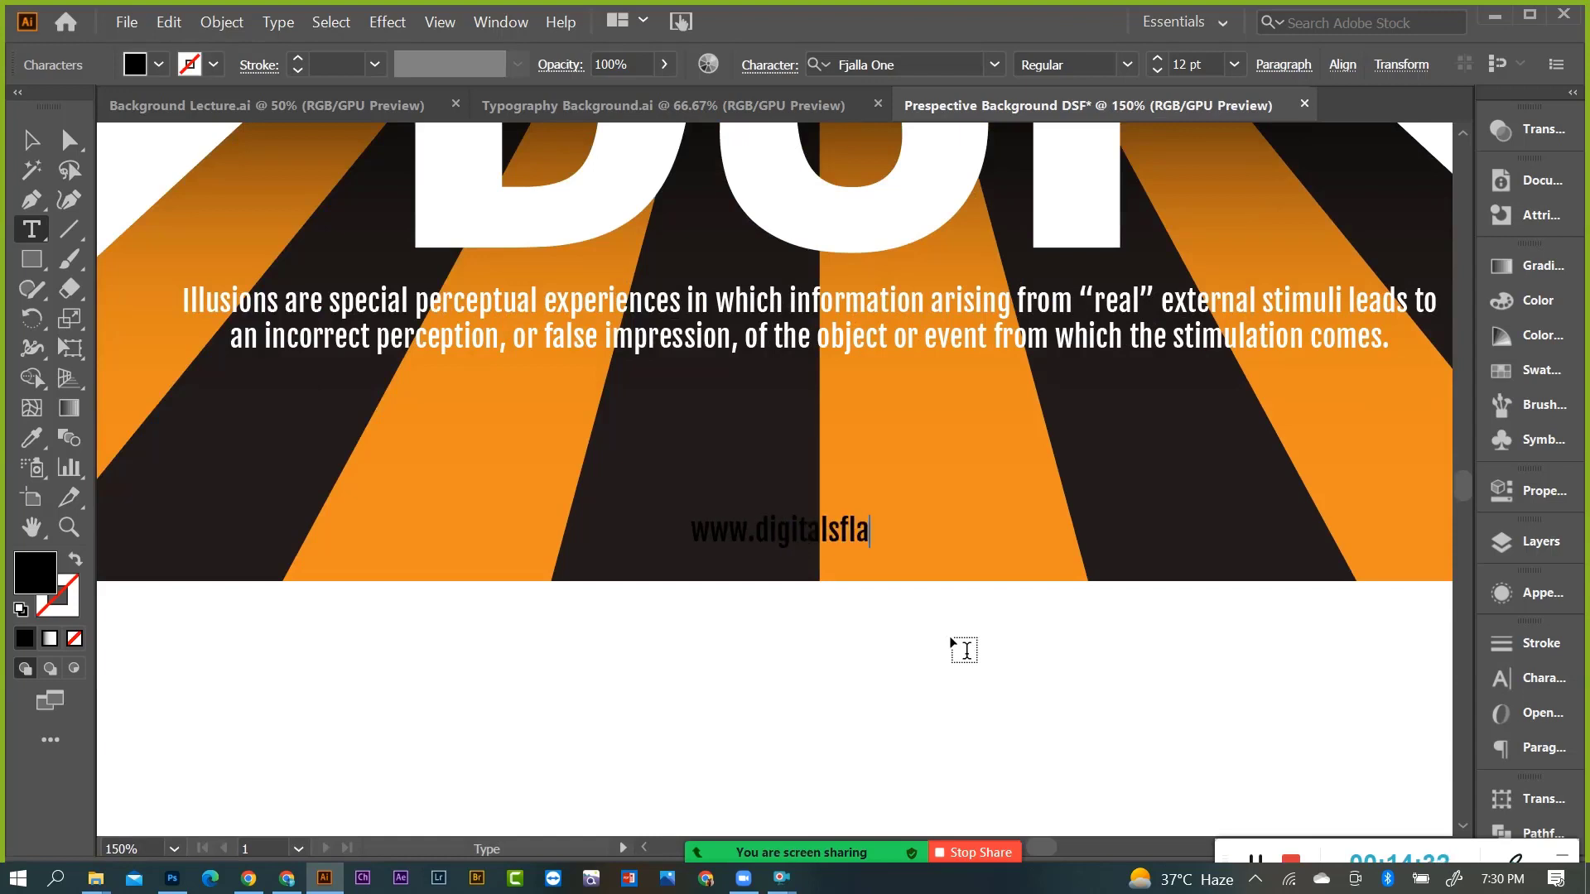
type("te")
key("BackSpace")
key("BackSpace")
type("r")
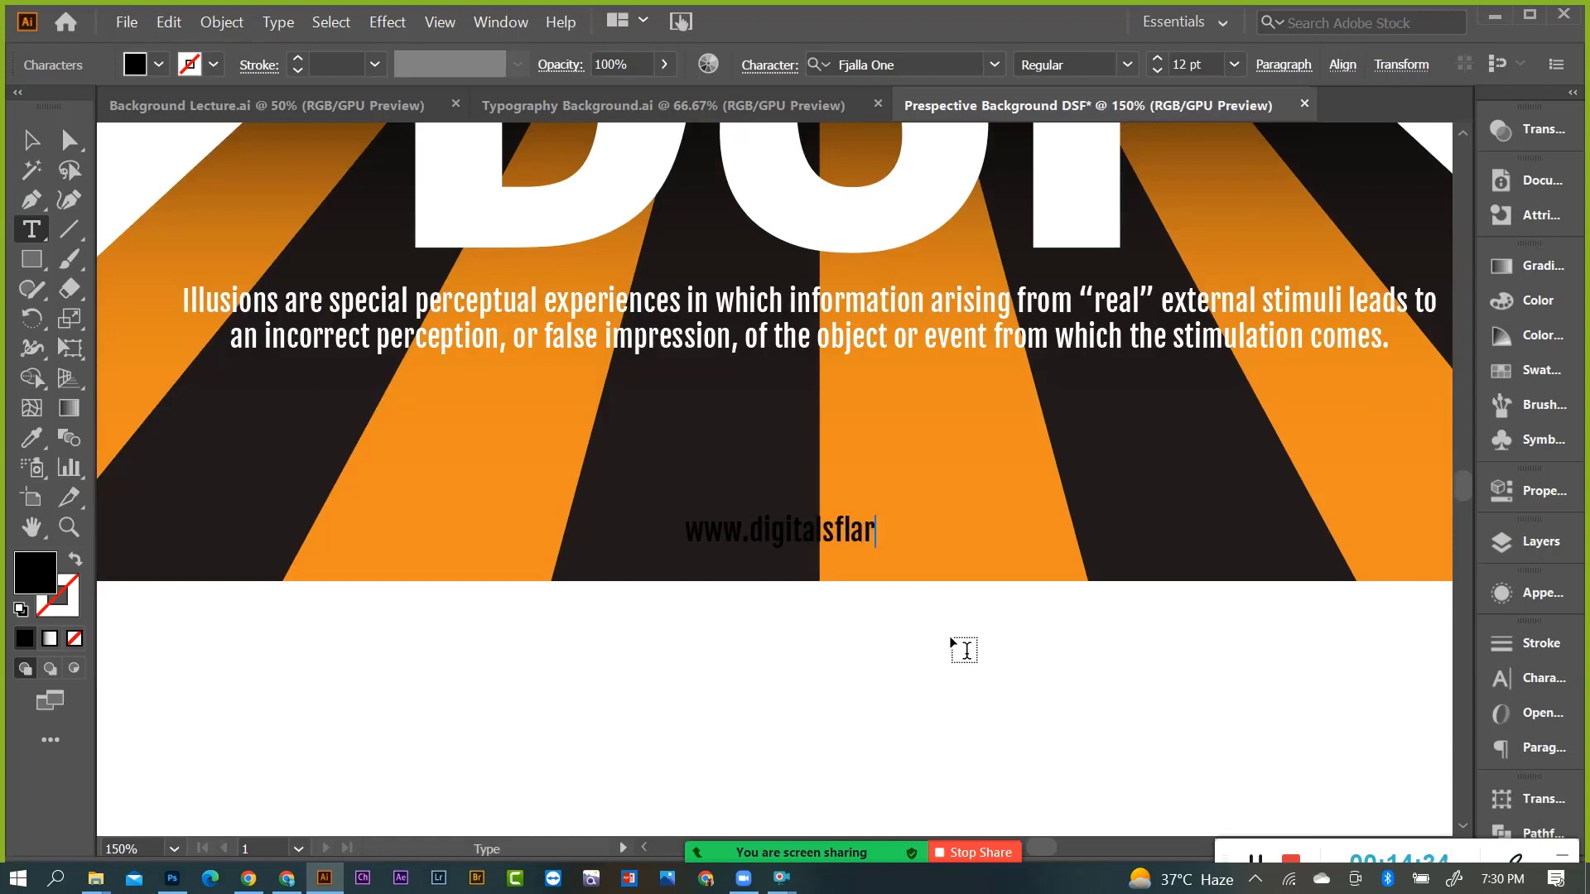
type("e.com")
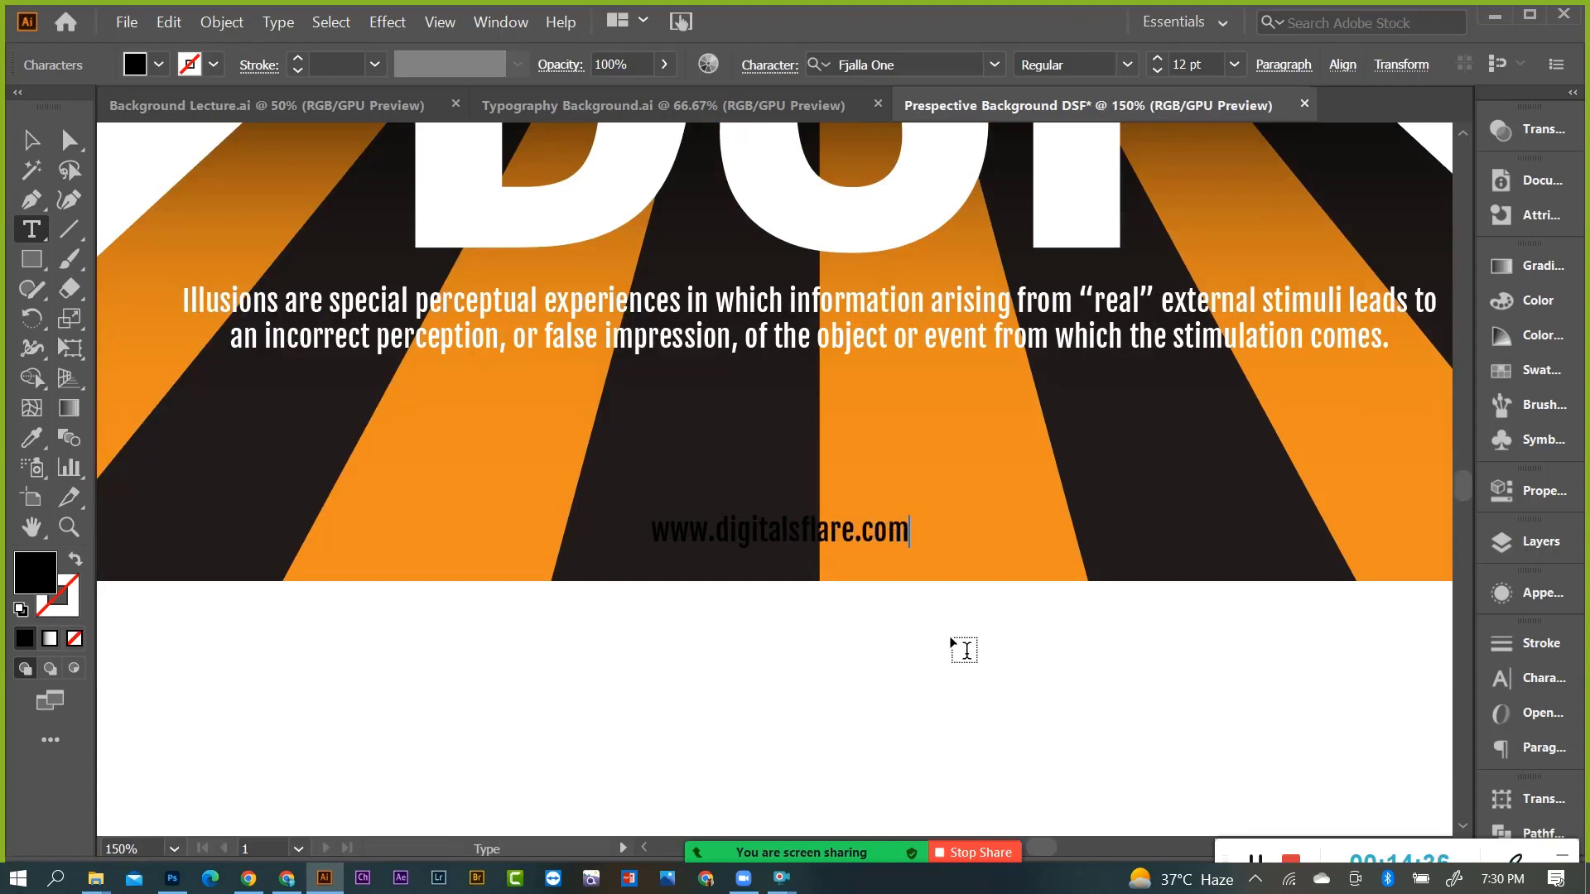
key("Escape")
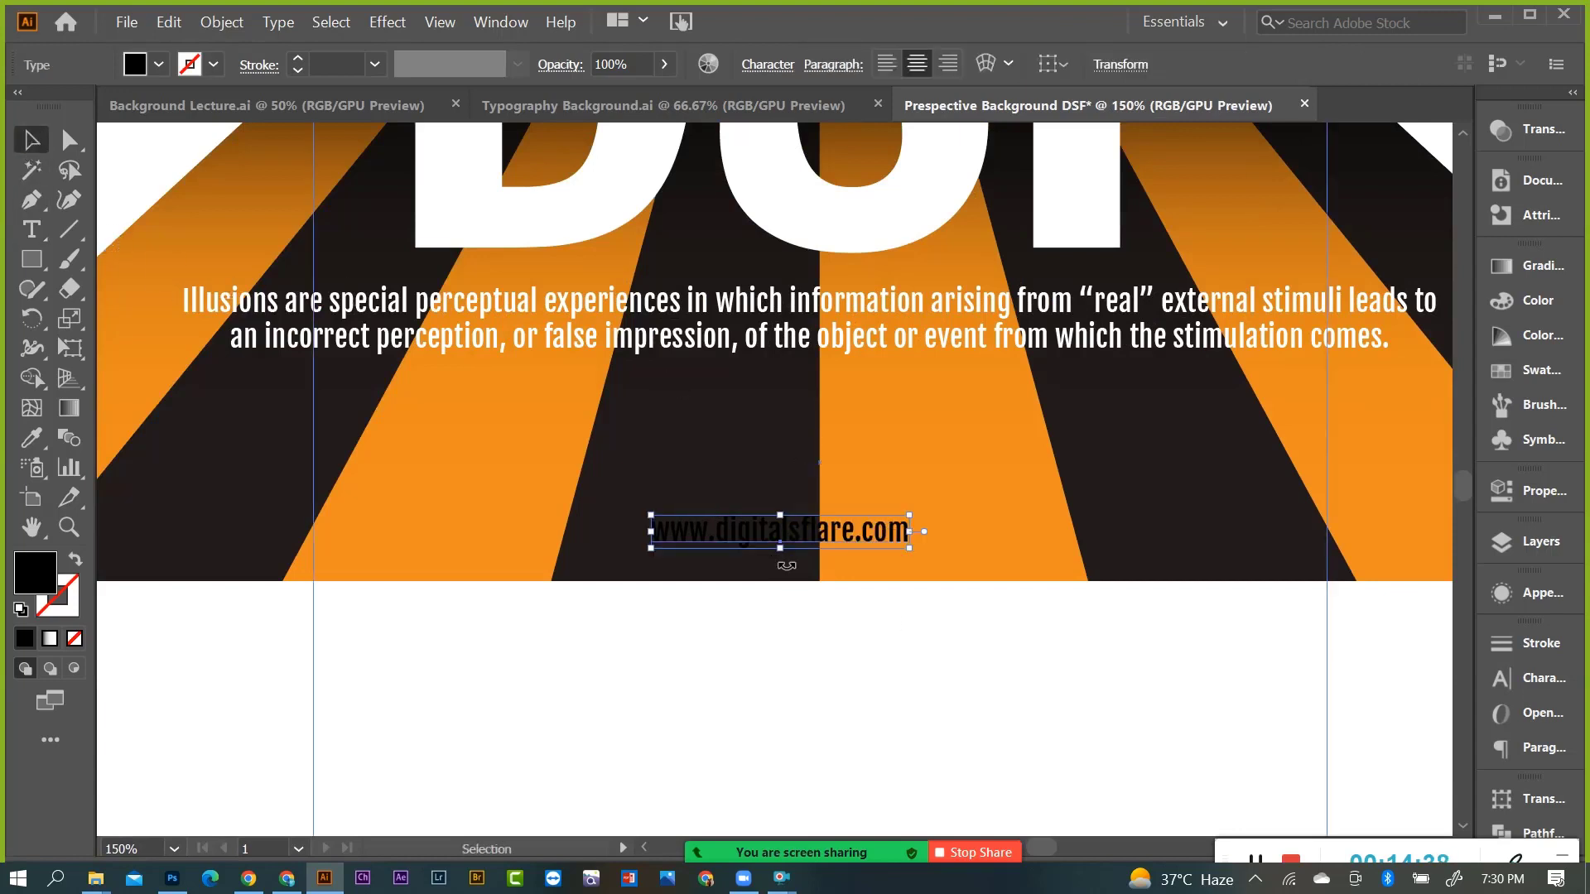
Hide the guides and colour the URL text white with the Eyedropper.
key("period")
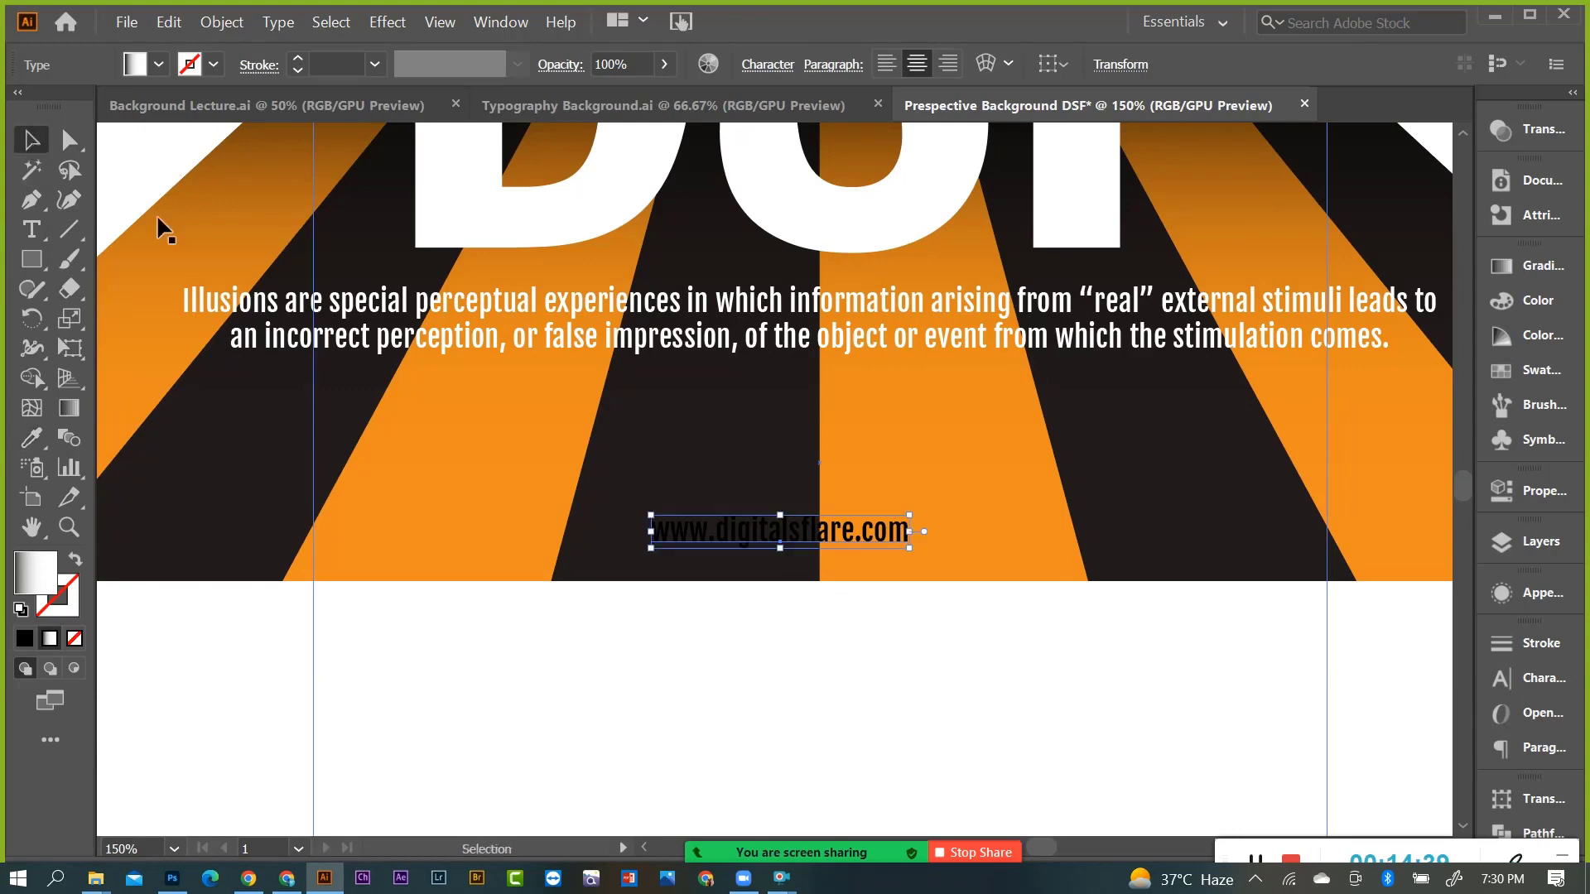
key("ctrl+semicolon")
key("i")
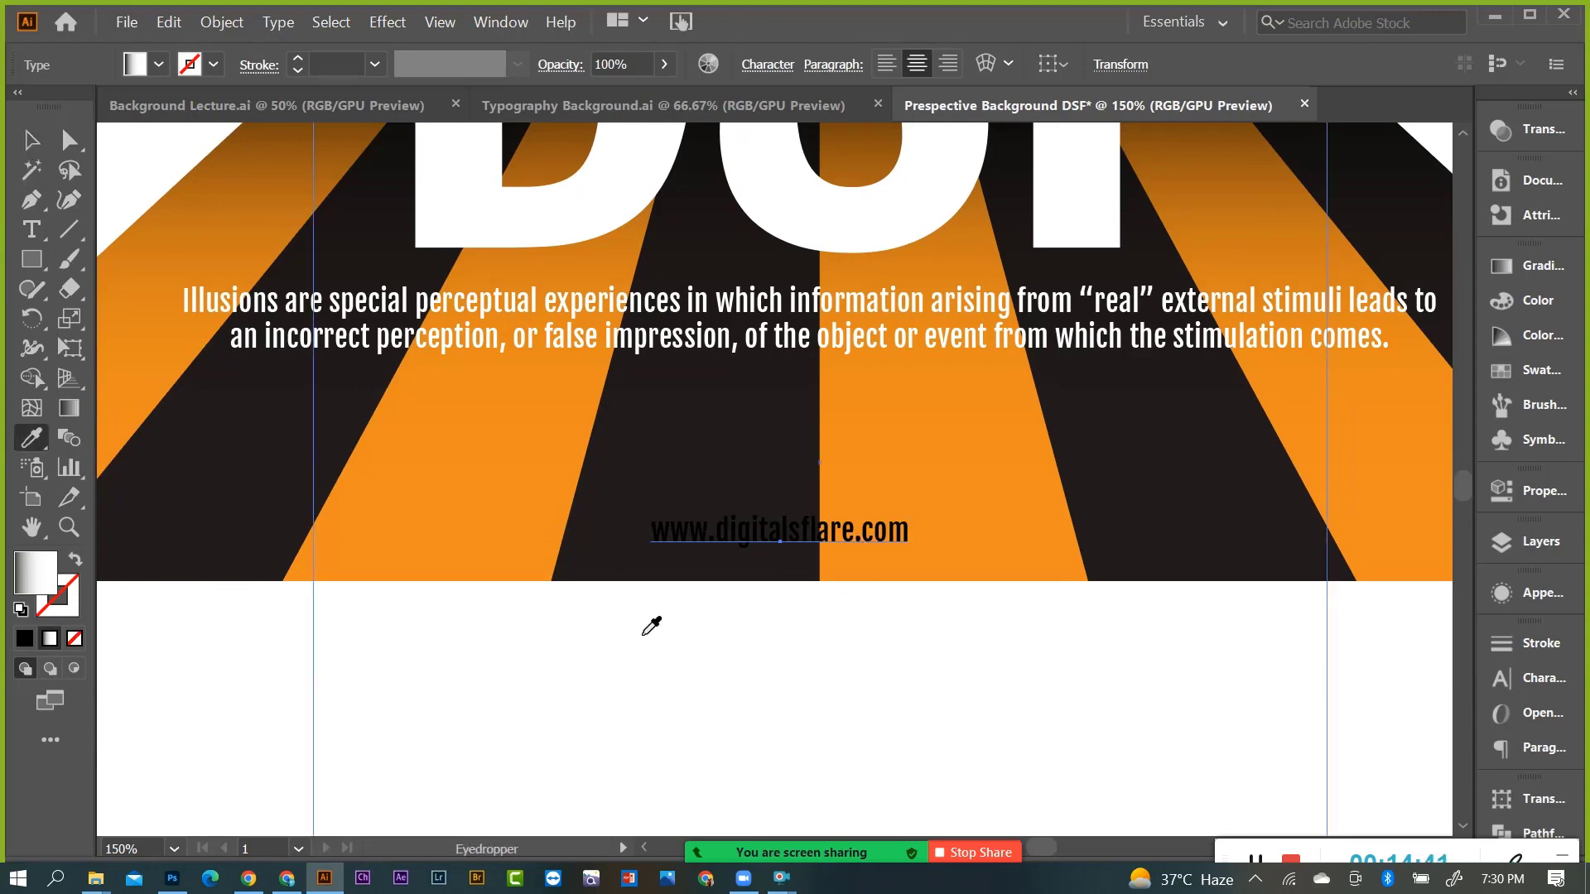
key("ctrl+minus")
key("ctrl+minus")
left_click(453, 468)
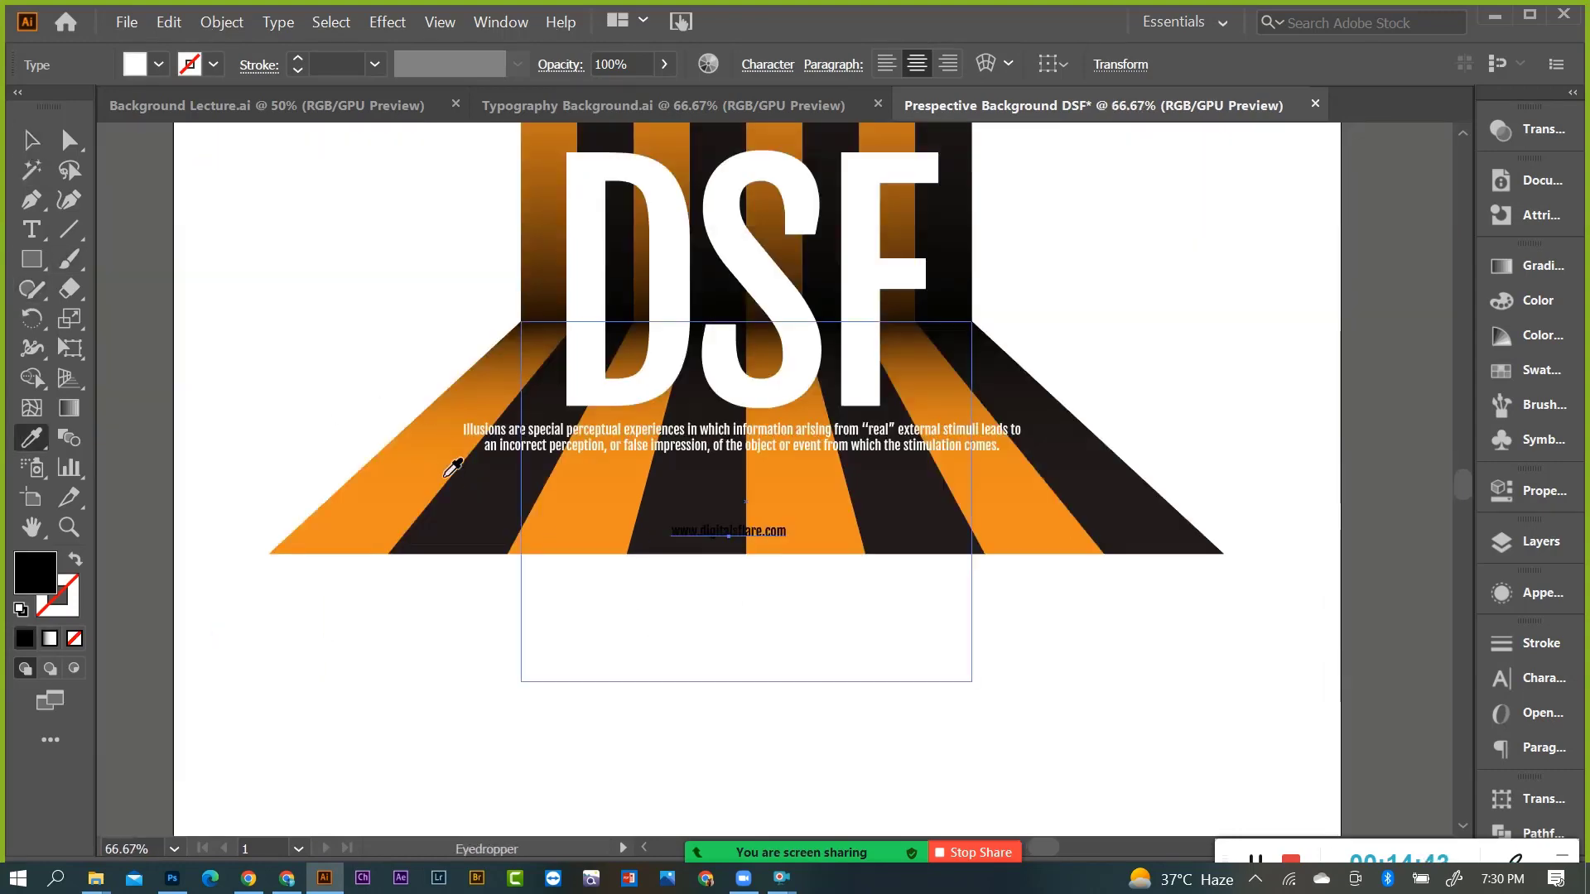
key("ctrl+1")
left_click(189, 290)
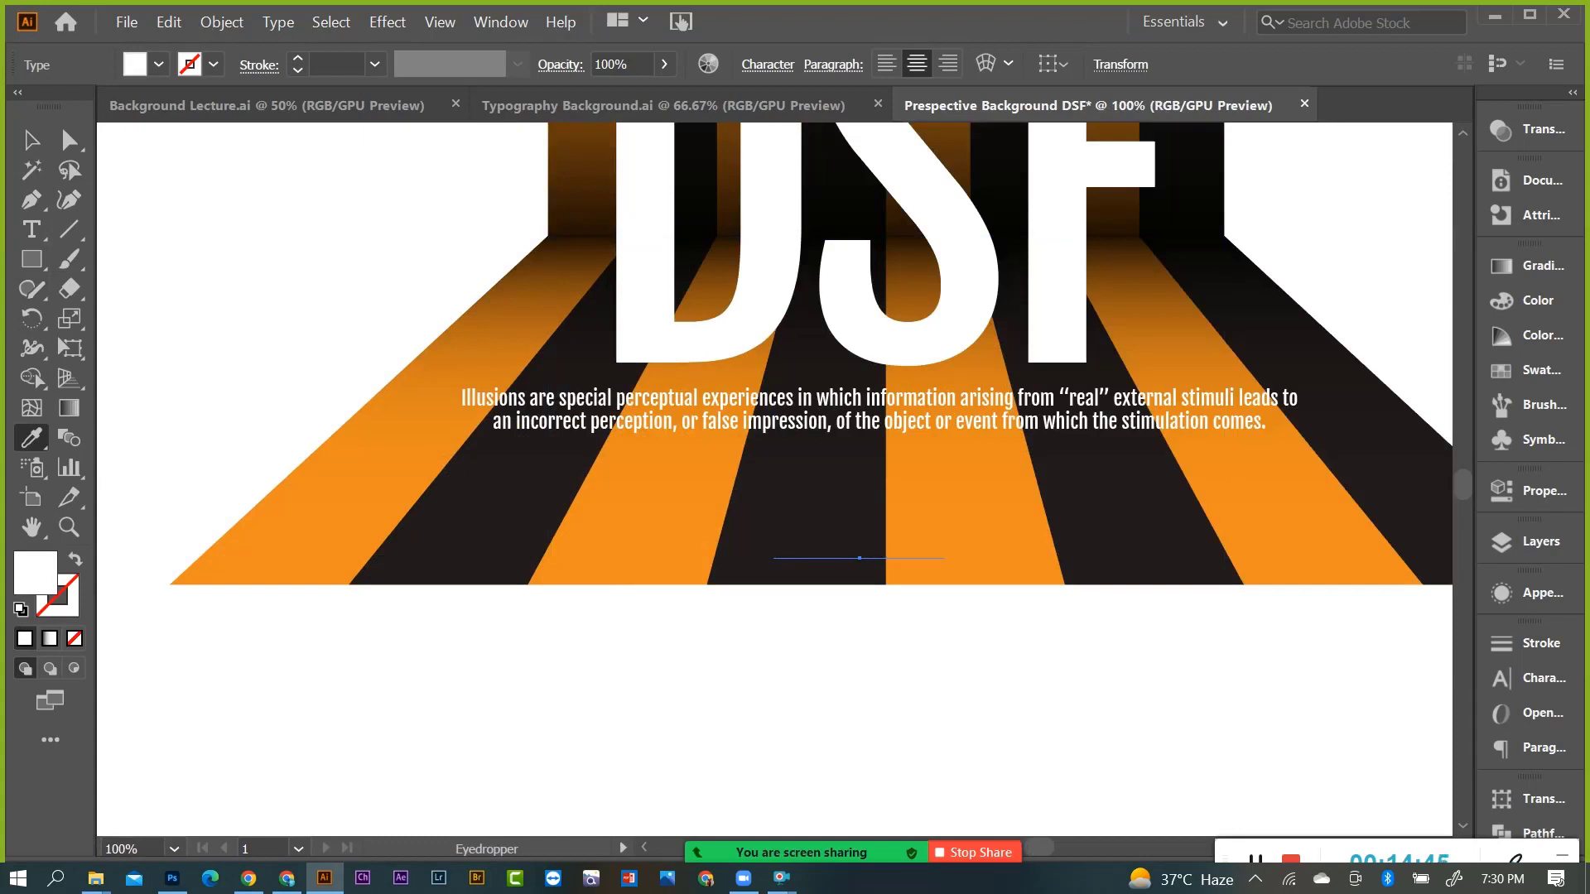
key("ctrl+minus")
left_click(755, 265)
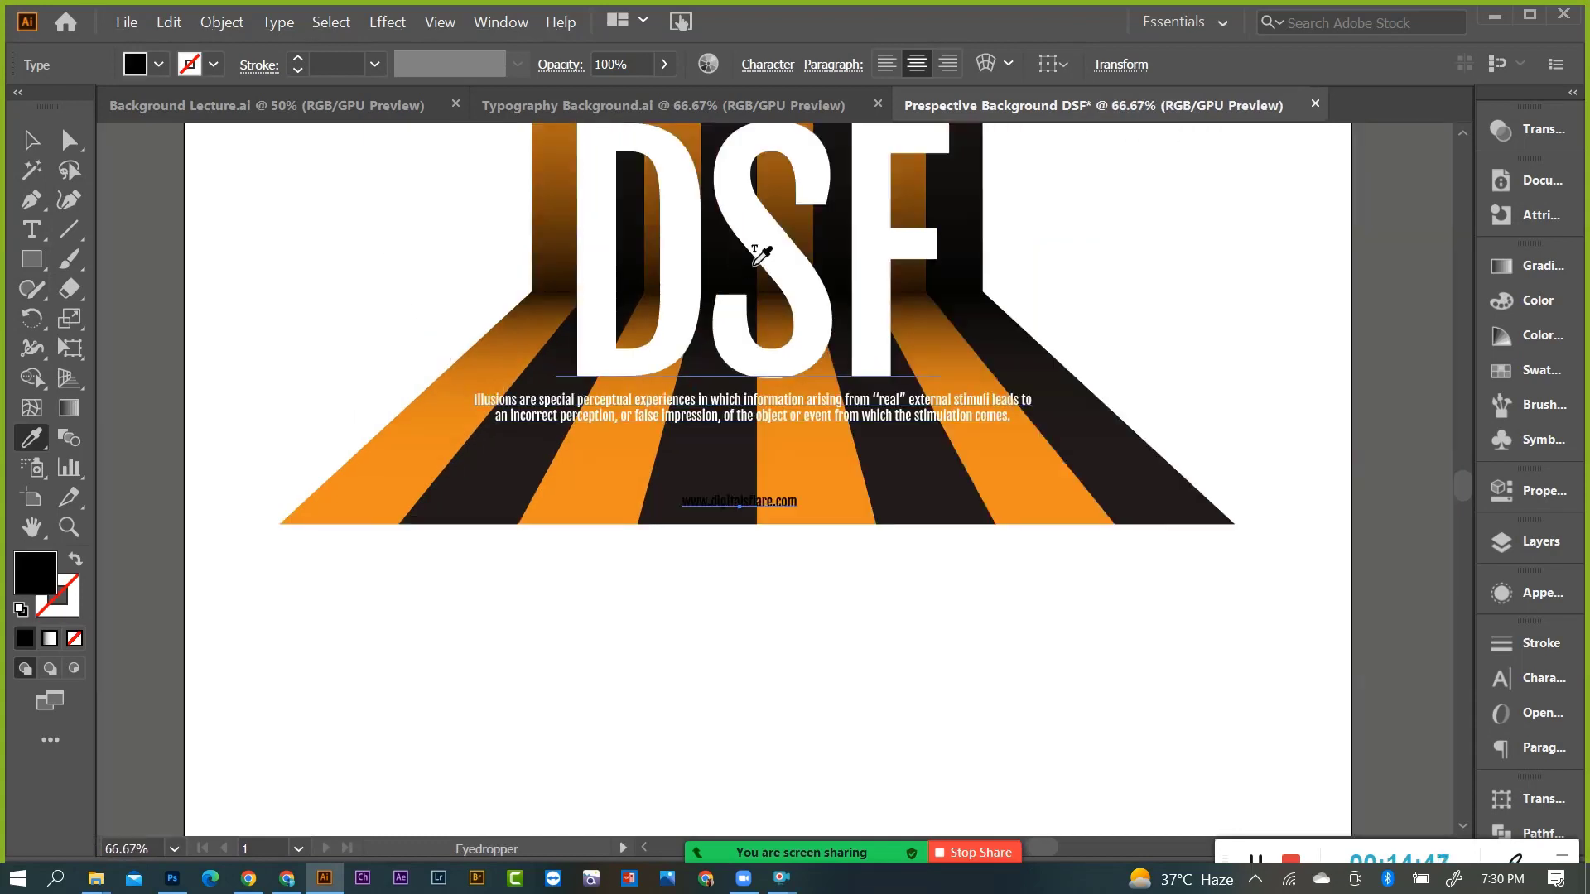
left_click(829, 376)
Enlarge the URL line and widen its letter spacing with four Alt+Right tracking steps.
key("v")
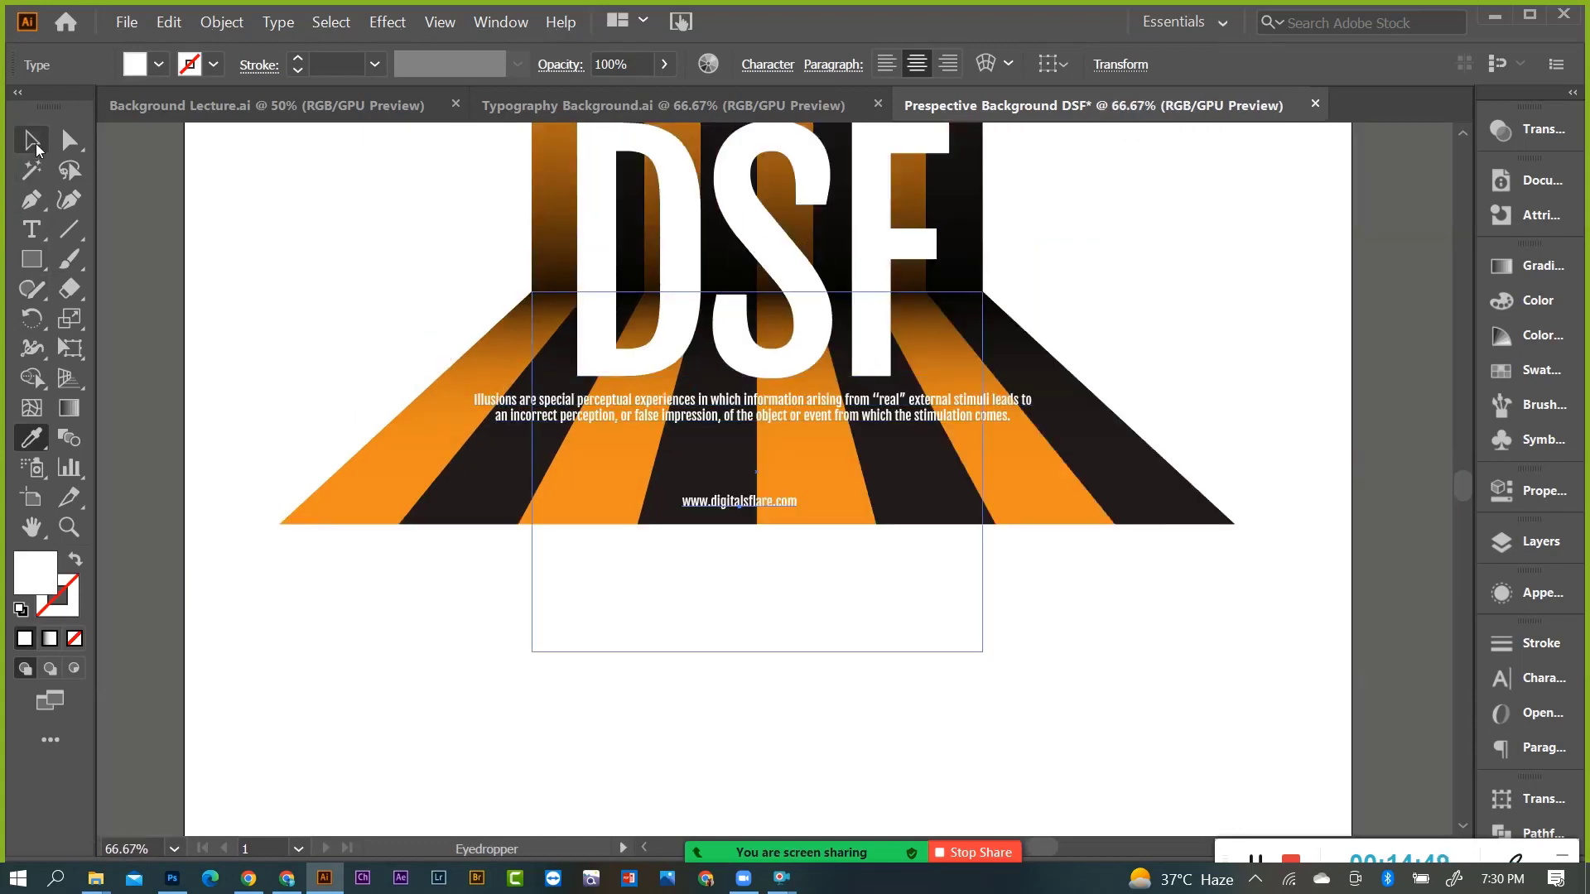
scroll(642, 487, "up", 2)
left_click_drag(975, 534, 1008, 538)
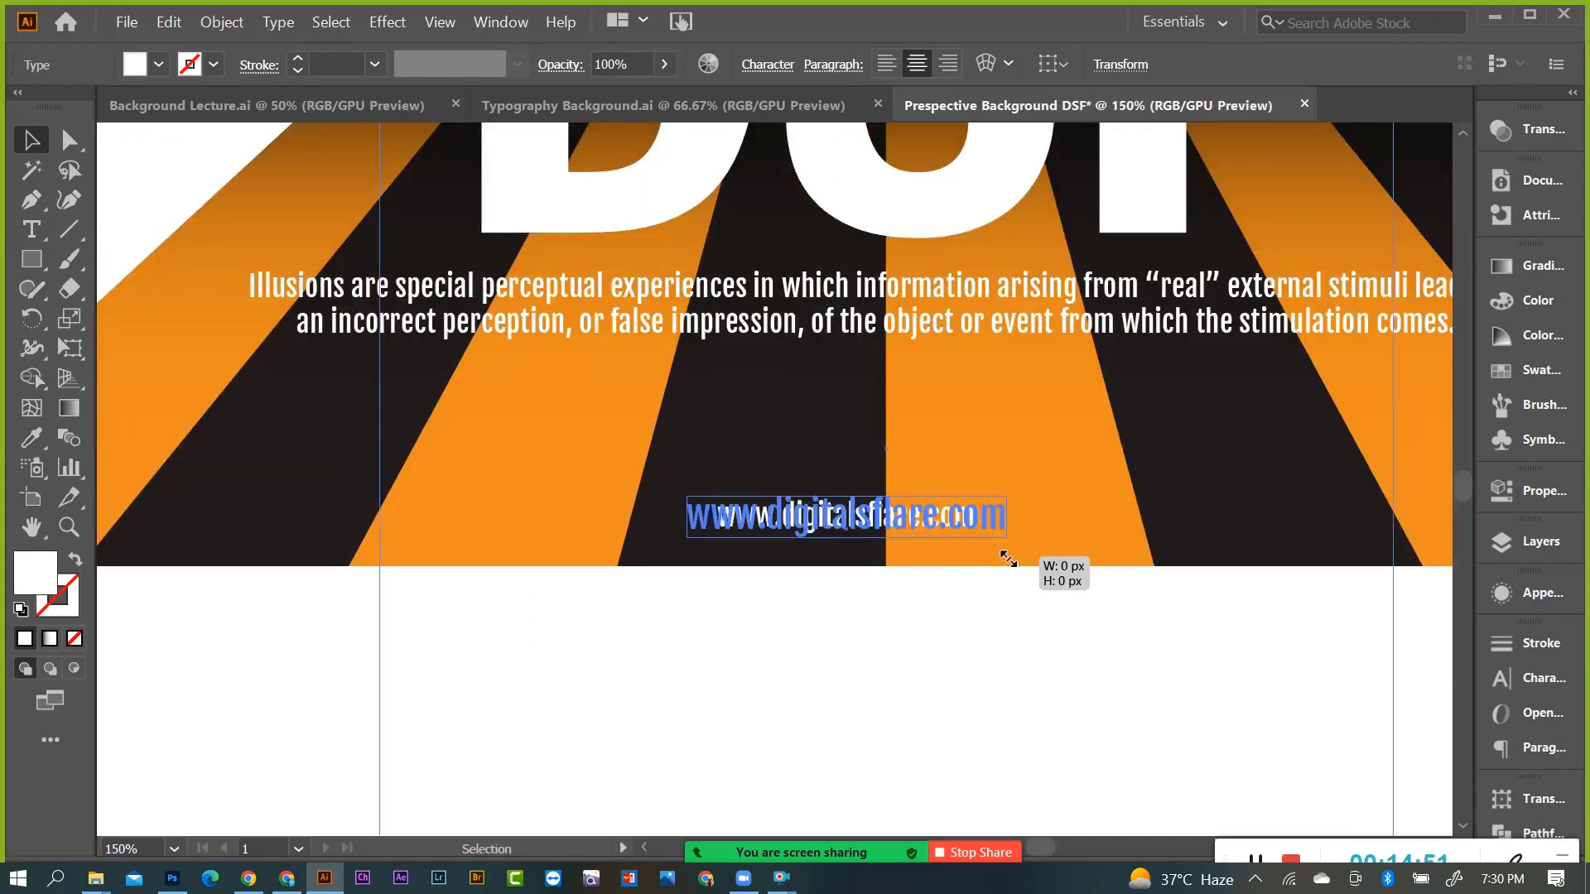
key("alt+Right")
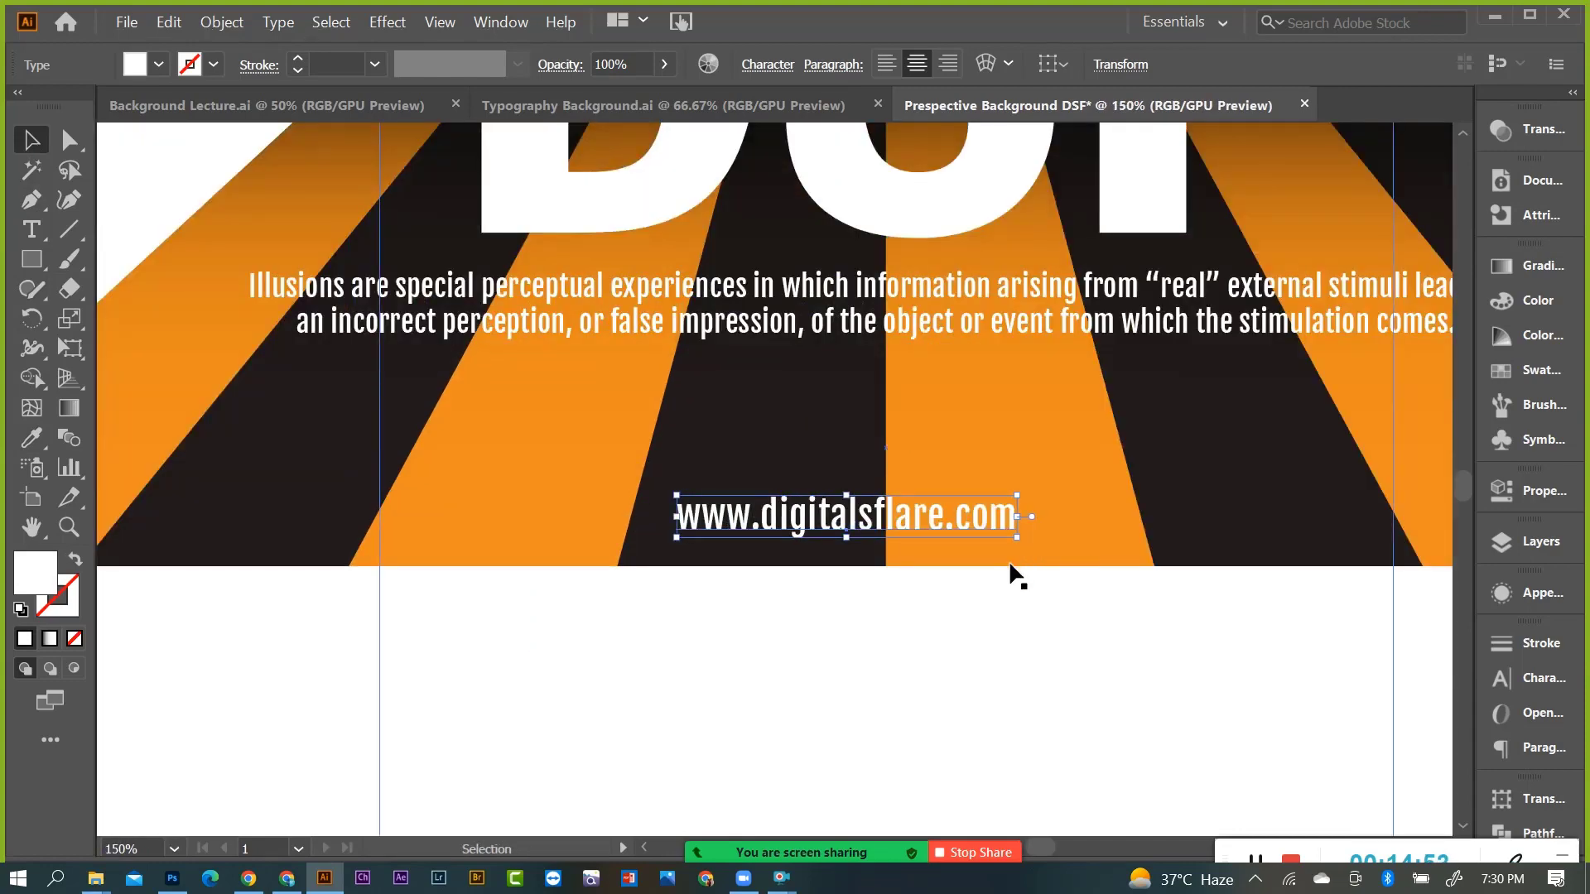
key("alt+Right")
key("alt+Right")
key("alt+Right")
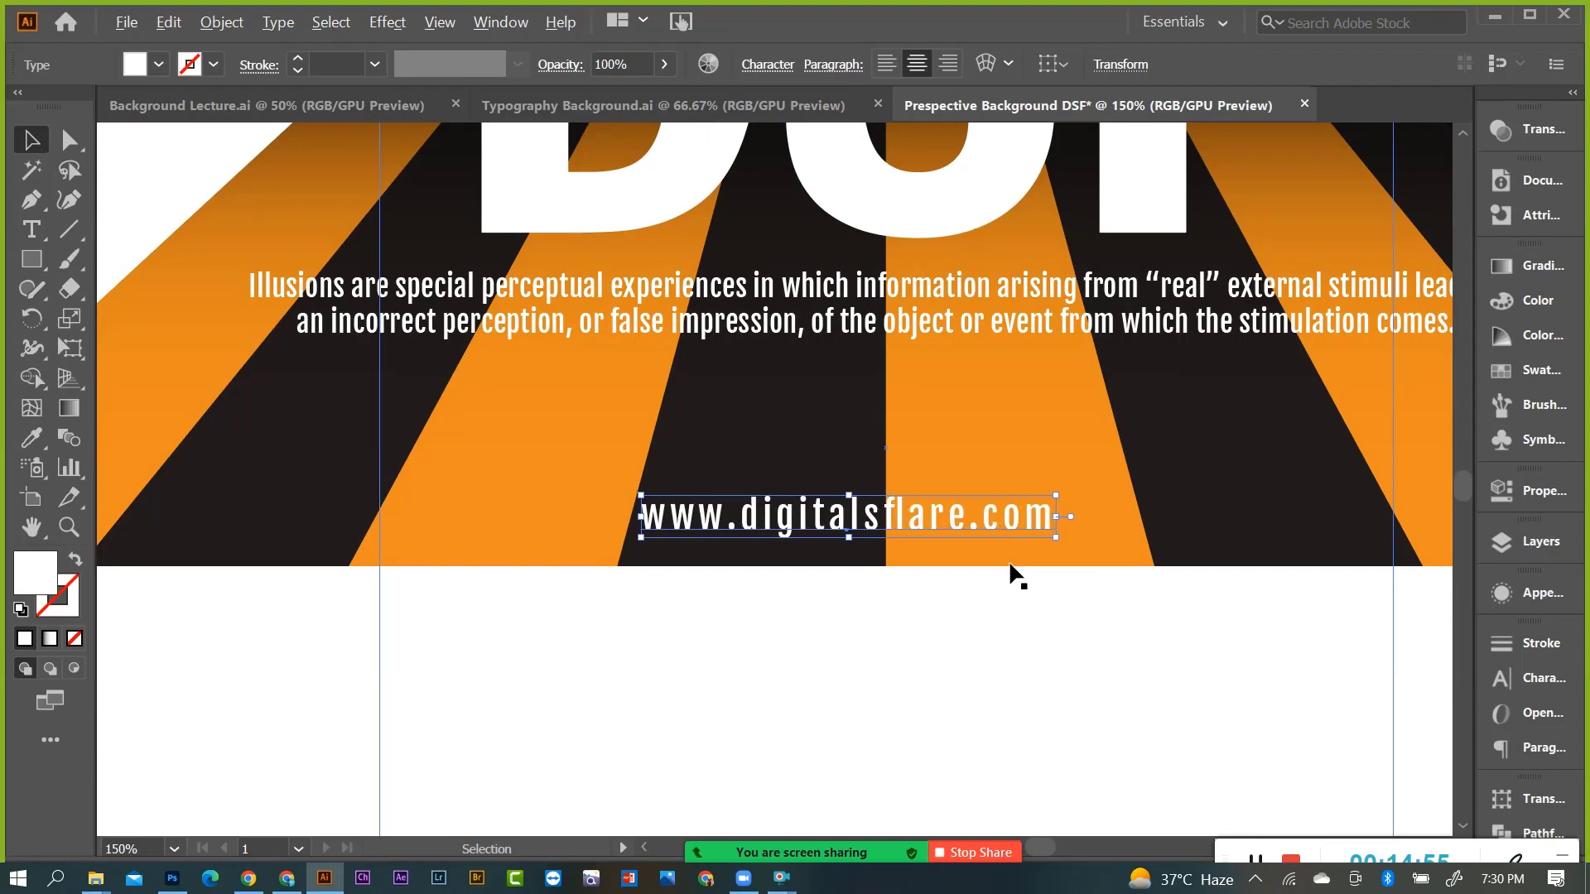
key("alt+Right")
key("alt+Right")
key("alt+Right")
key("alt+Right")
key("alt+Right")
key("alt+Right")
key("alt+Right")
key("alt+Right")
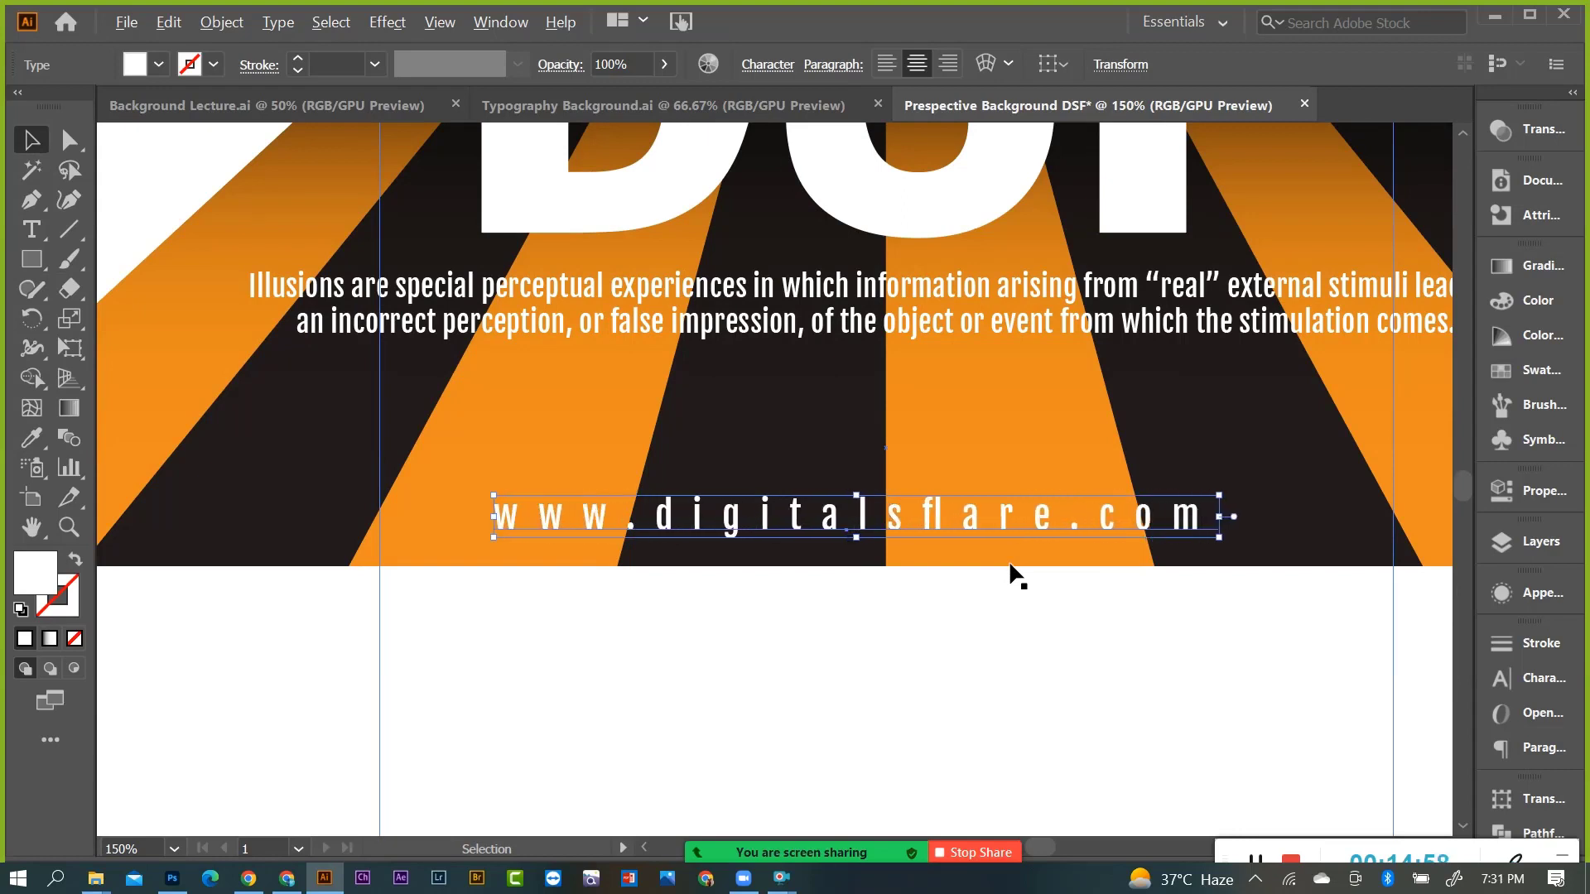
key("alt+Right")
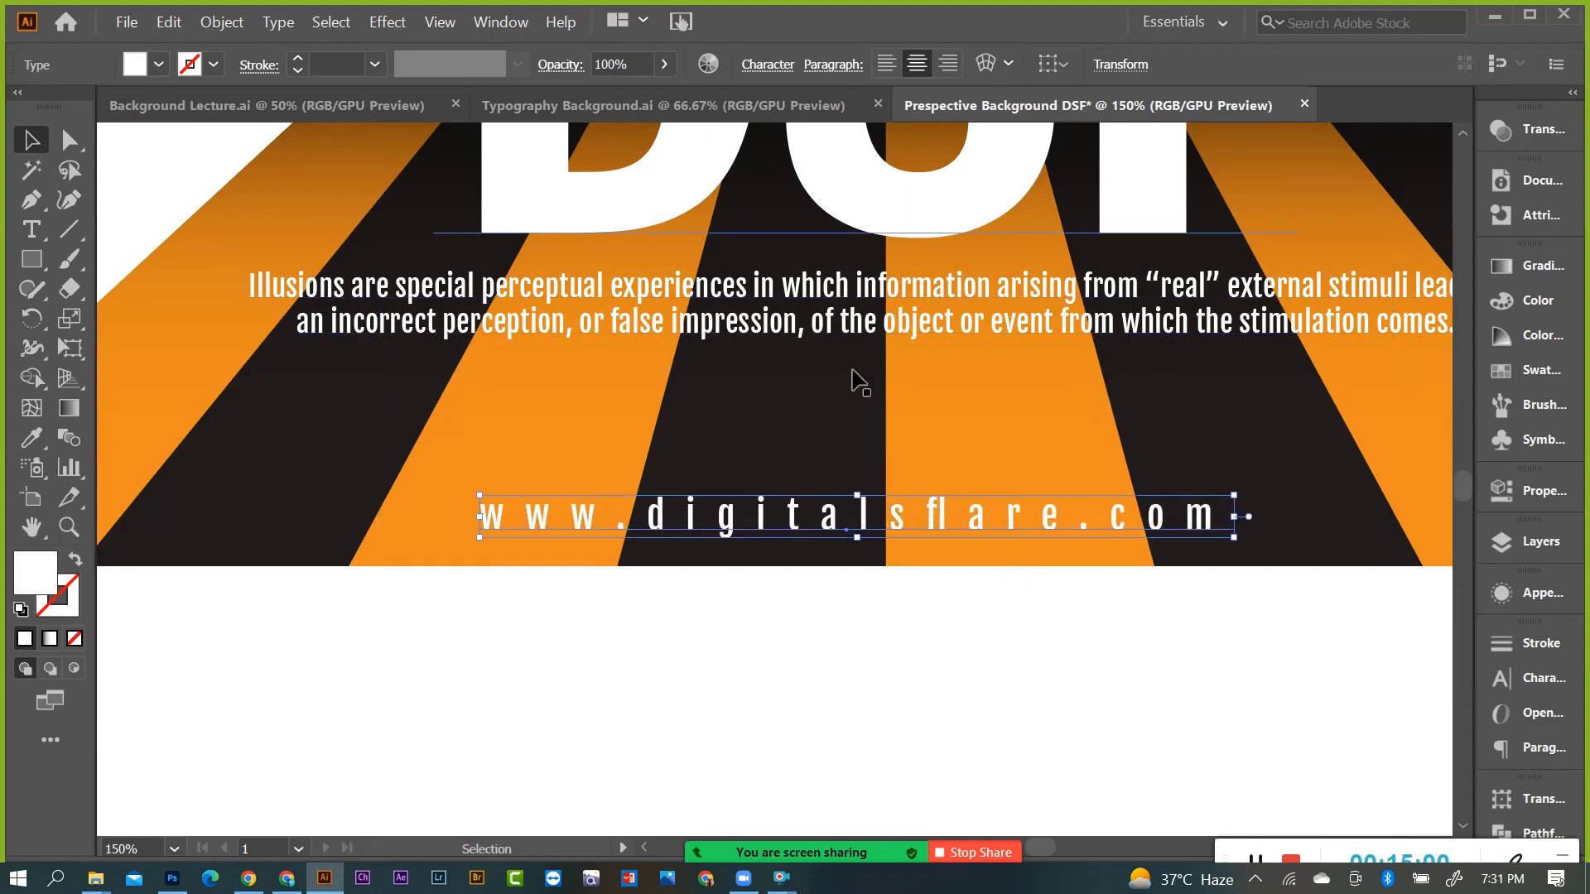
left_click(1183, 516)
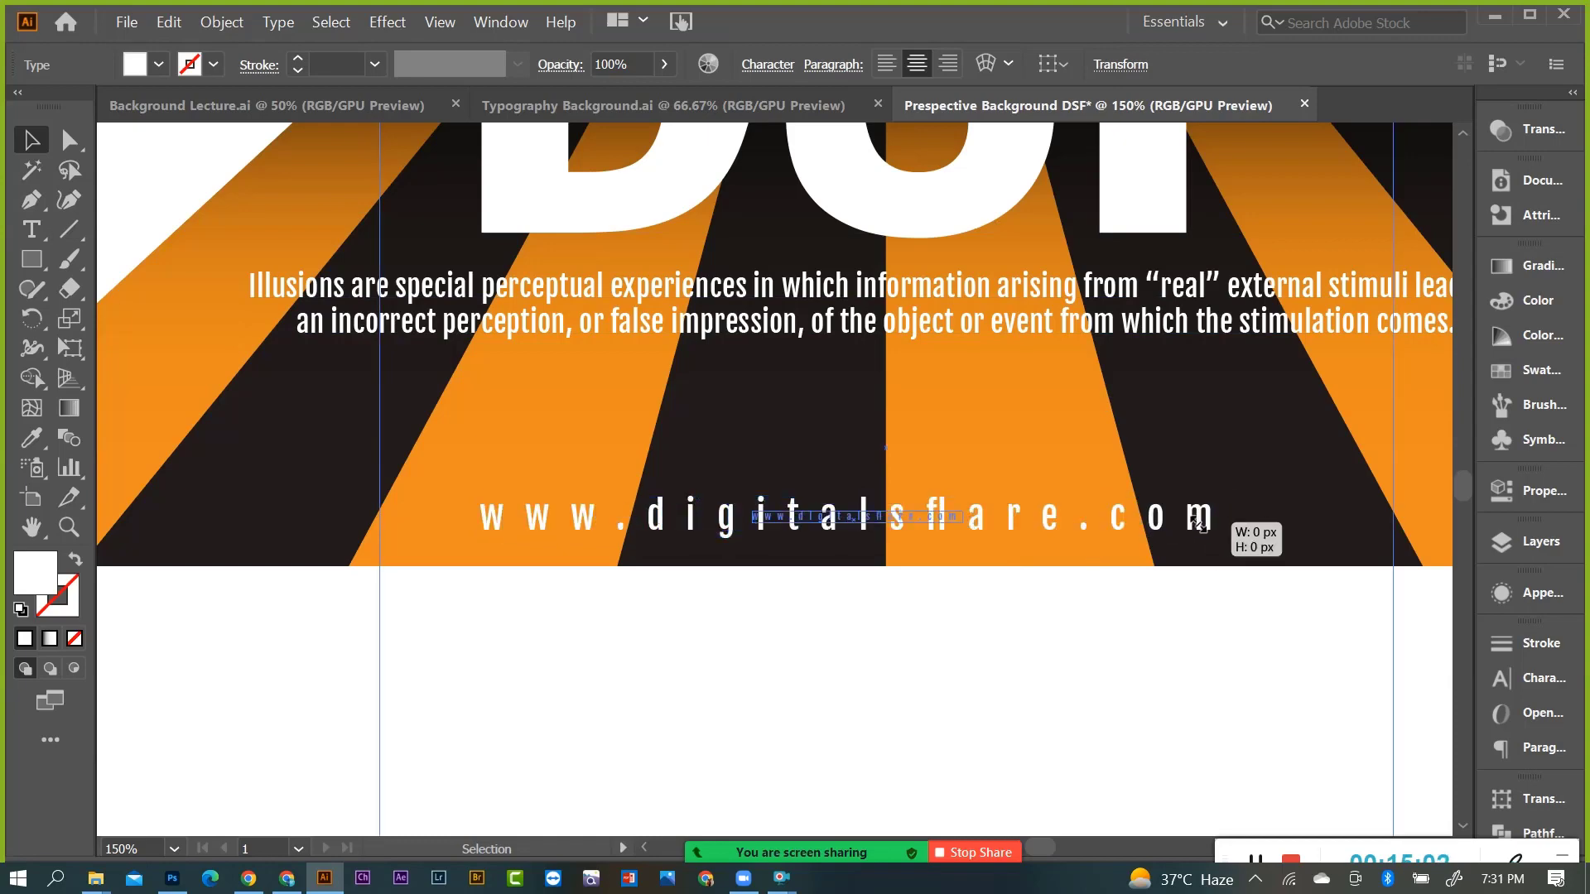
left_click_drag(1182, 516, 1216, 530)
Select the URL line, the illusion paragraph and the DSF lettering together.
left_click(1129, 752)
key("ctrl+minus")
key("ctrl+minus")
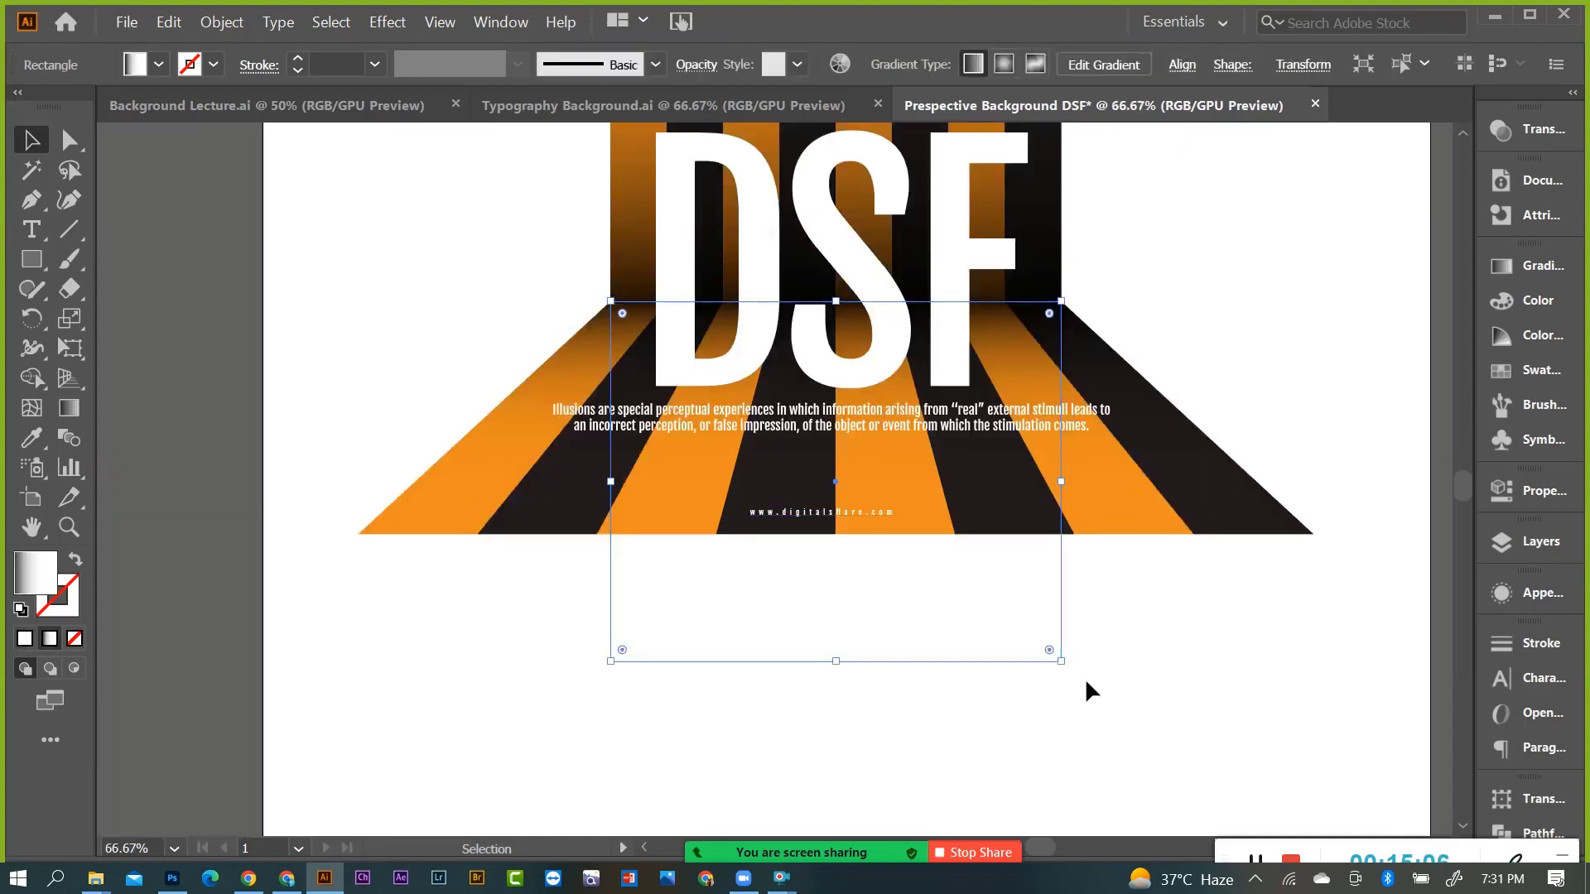
left_click(971, 579)
left_click(868, 512)
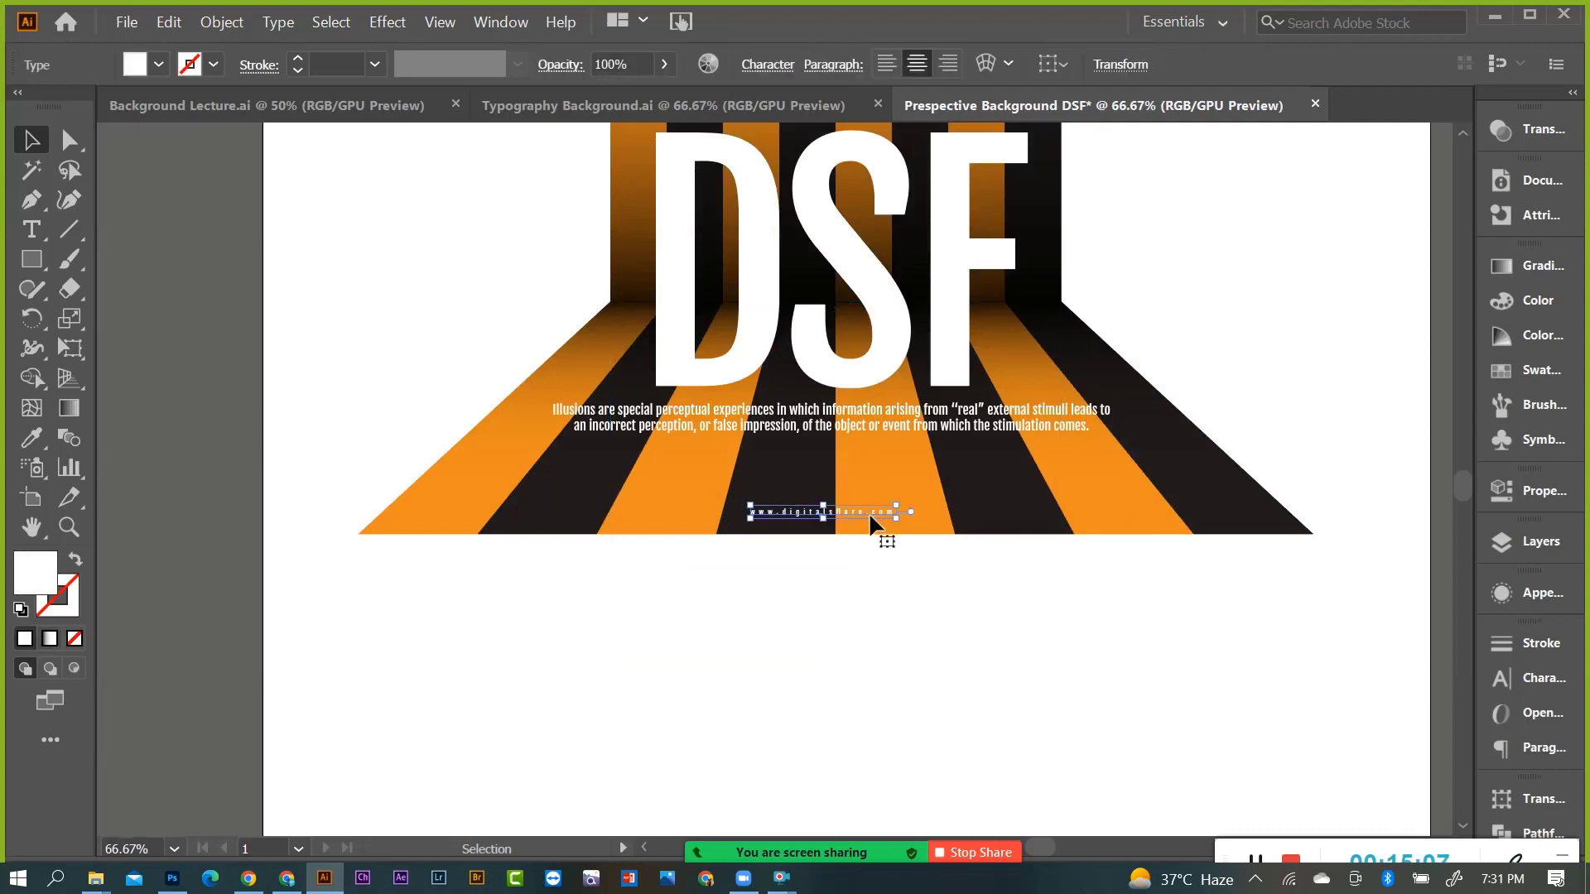
left_click(856, 410, "shift")
left_click(881, 300, "shift")
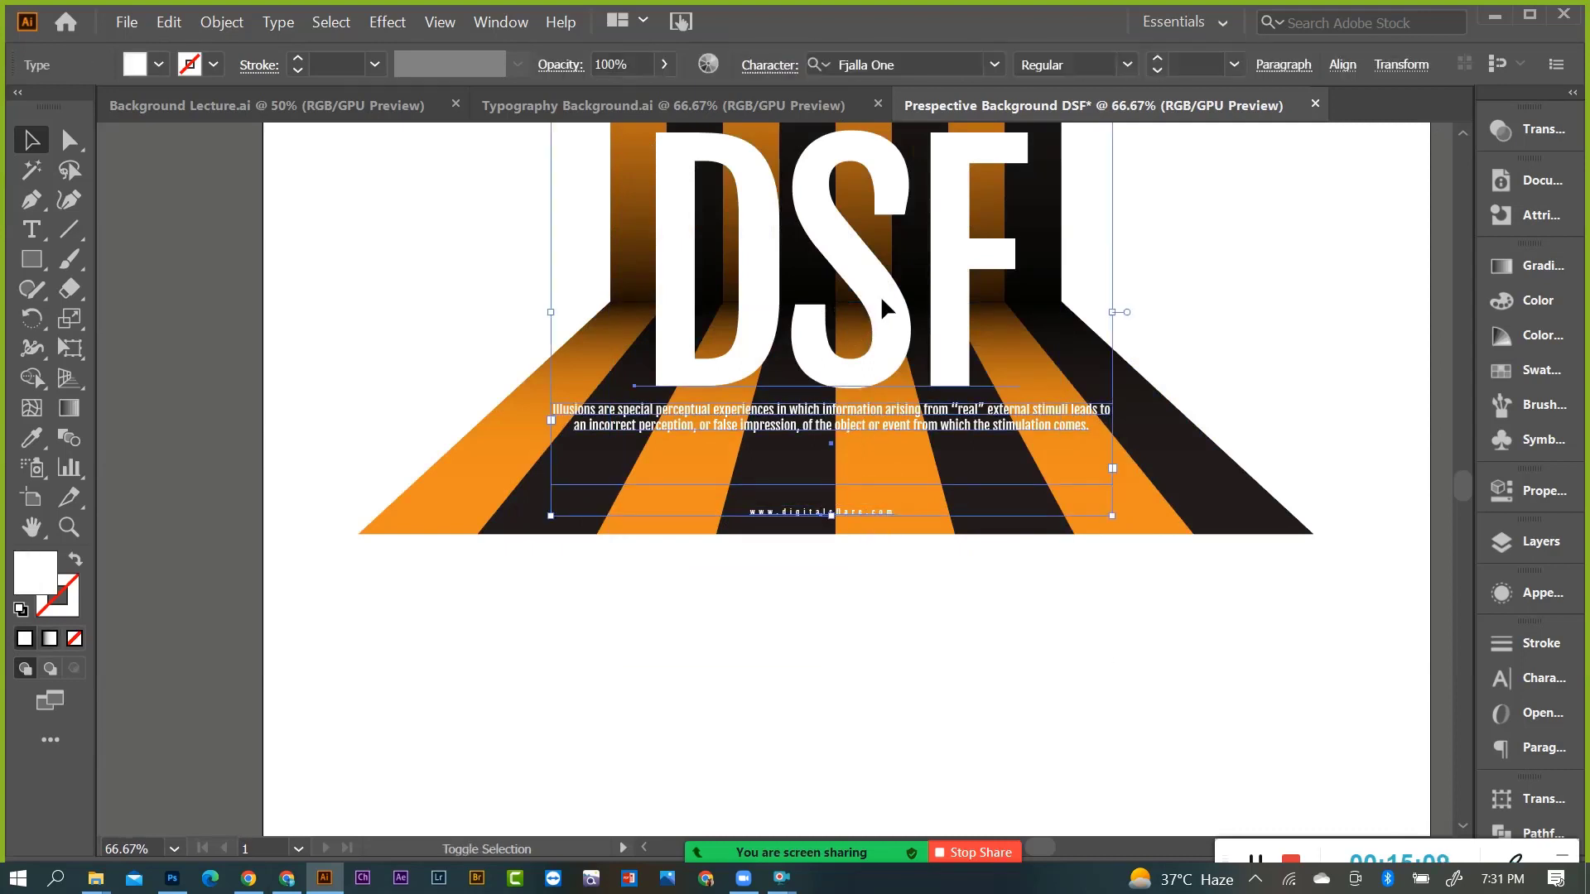
scroll(878, 397, "up", 2)
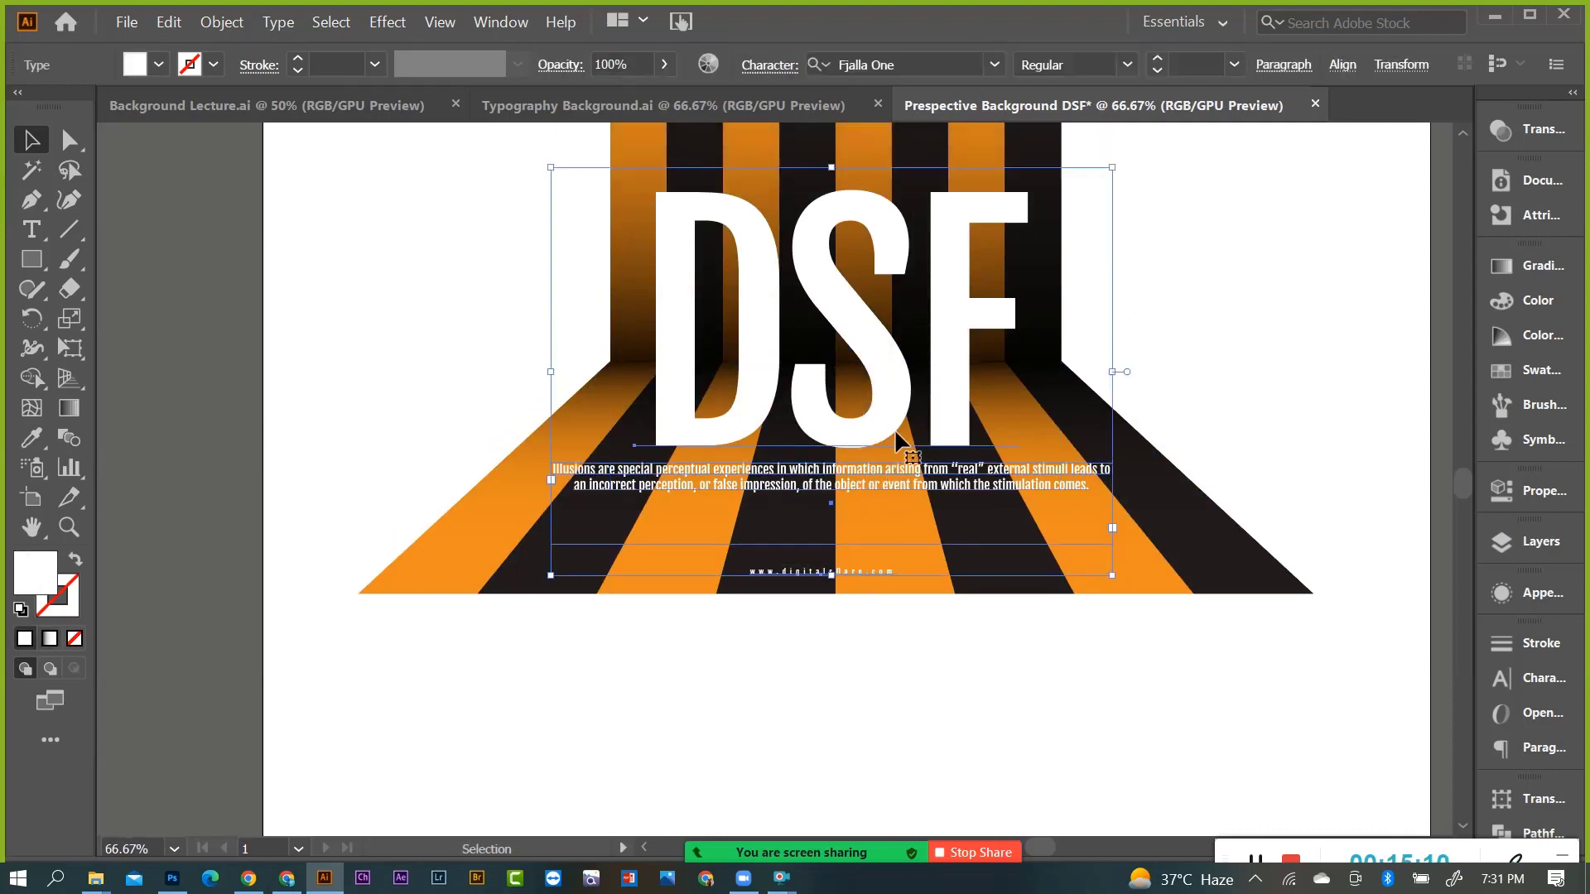
Apply Horizontal Align Center to the three text objects.
left_click(1292, 66)
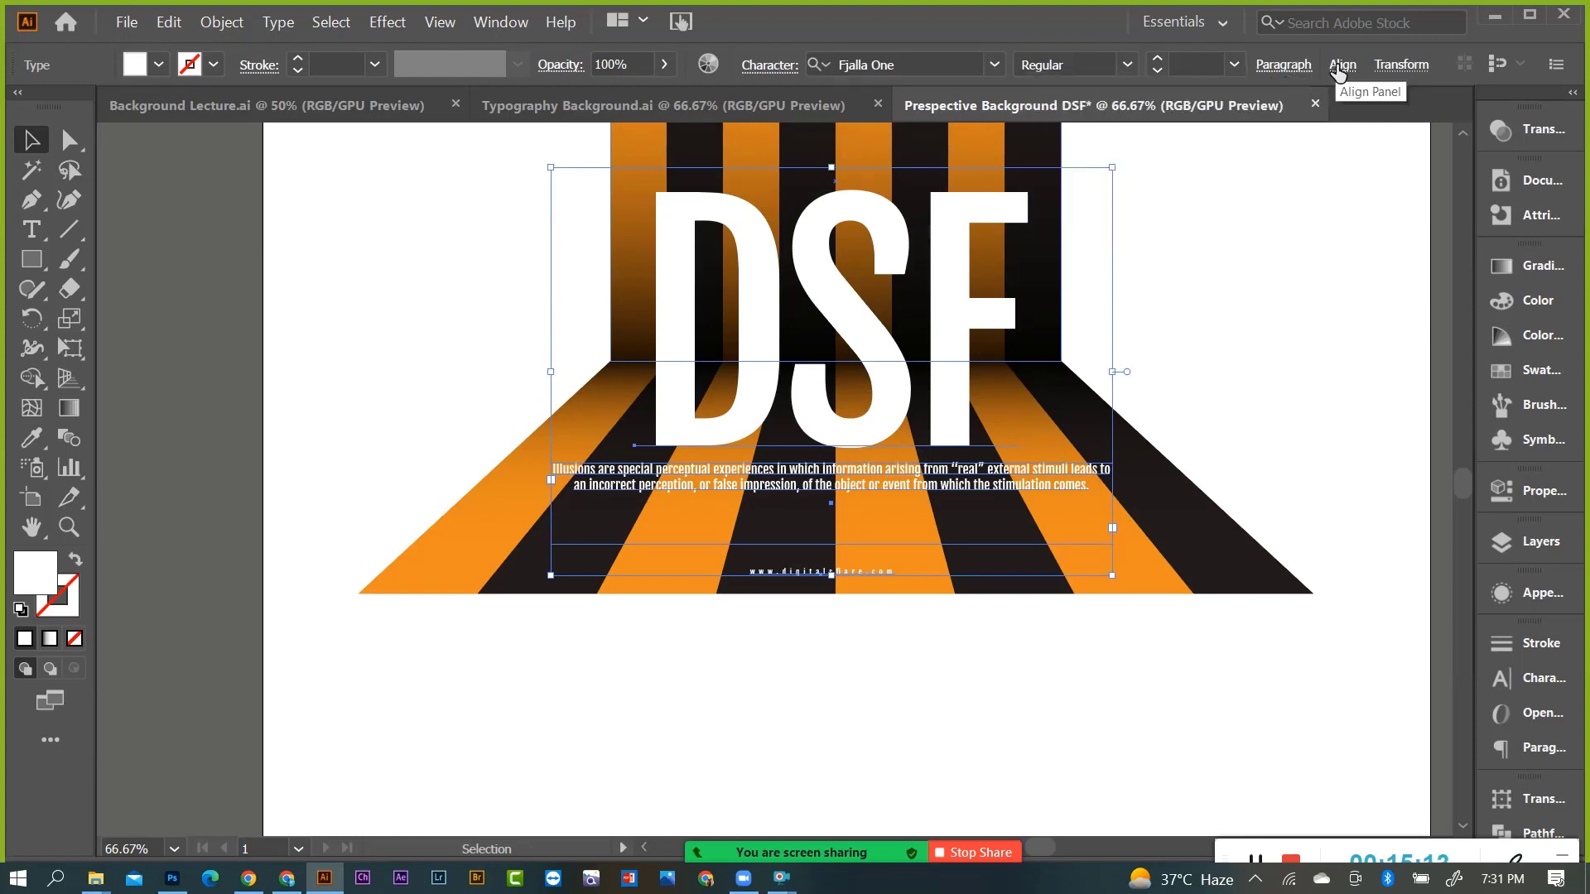
left_click(1339, 66)
left_click(1139, 137)
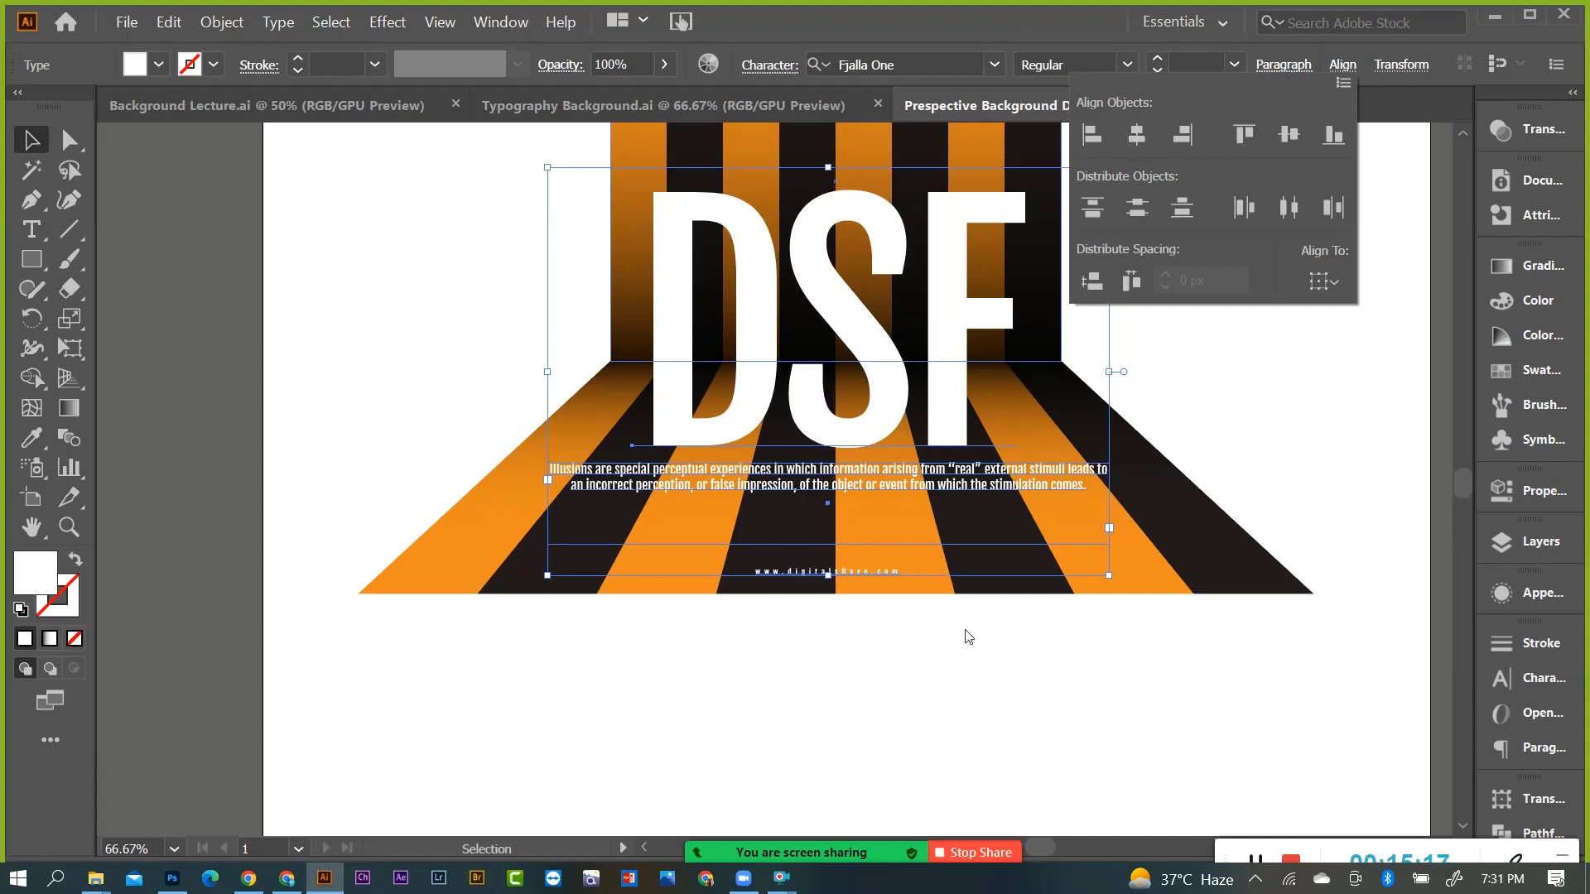
key("Right")
key("Right")
key("Right")
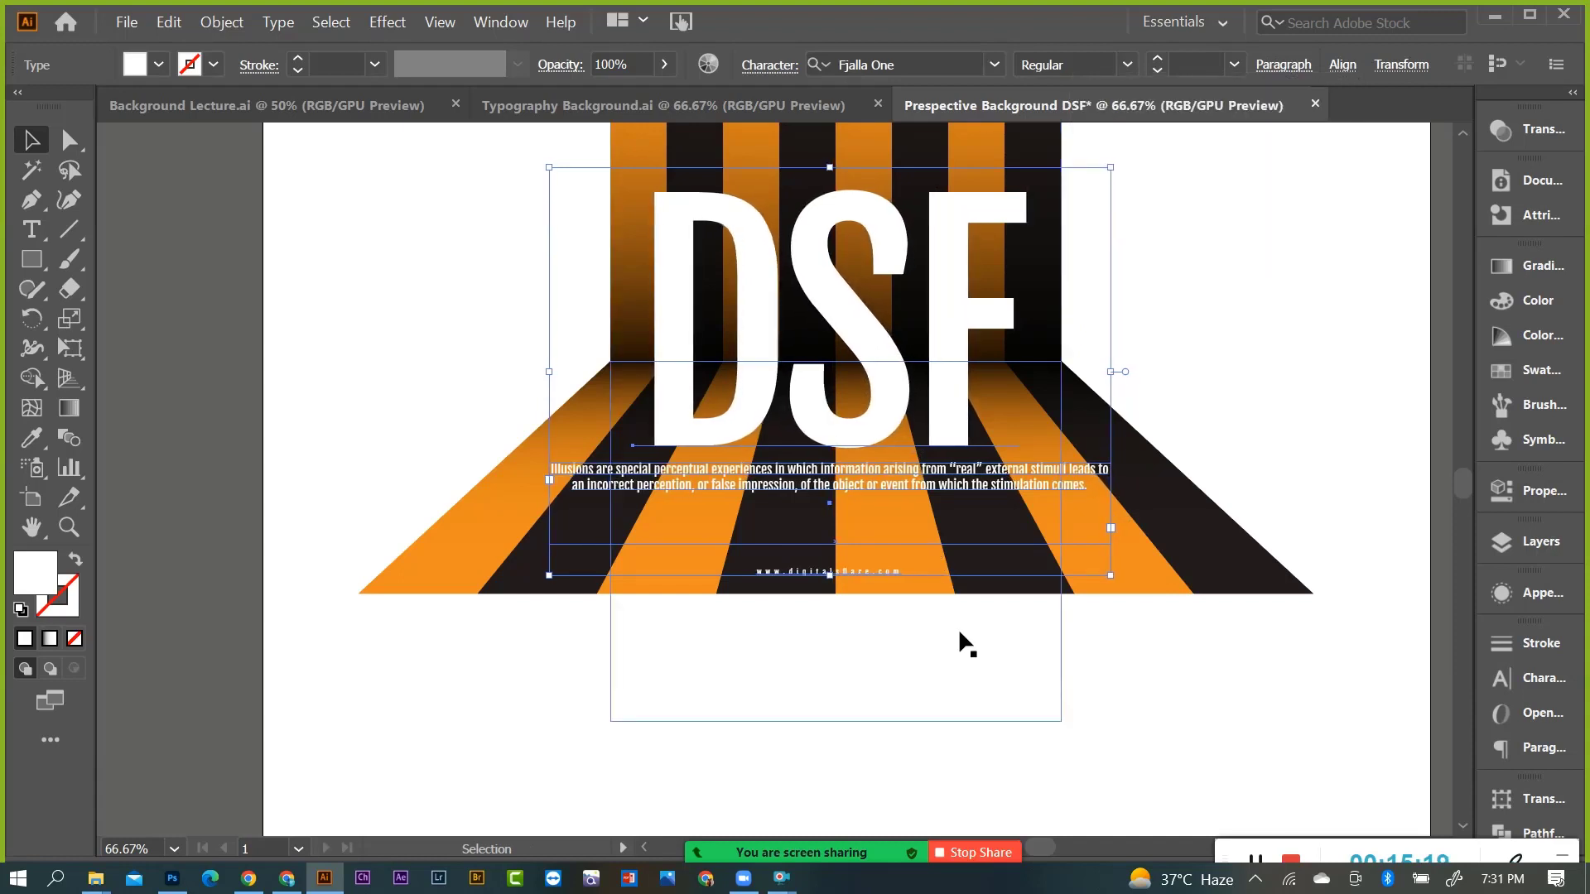
left_click(1145, 414)
scroll(1143, 436, "up", 4)
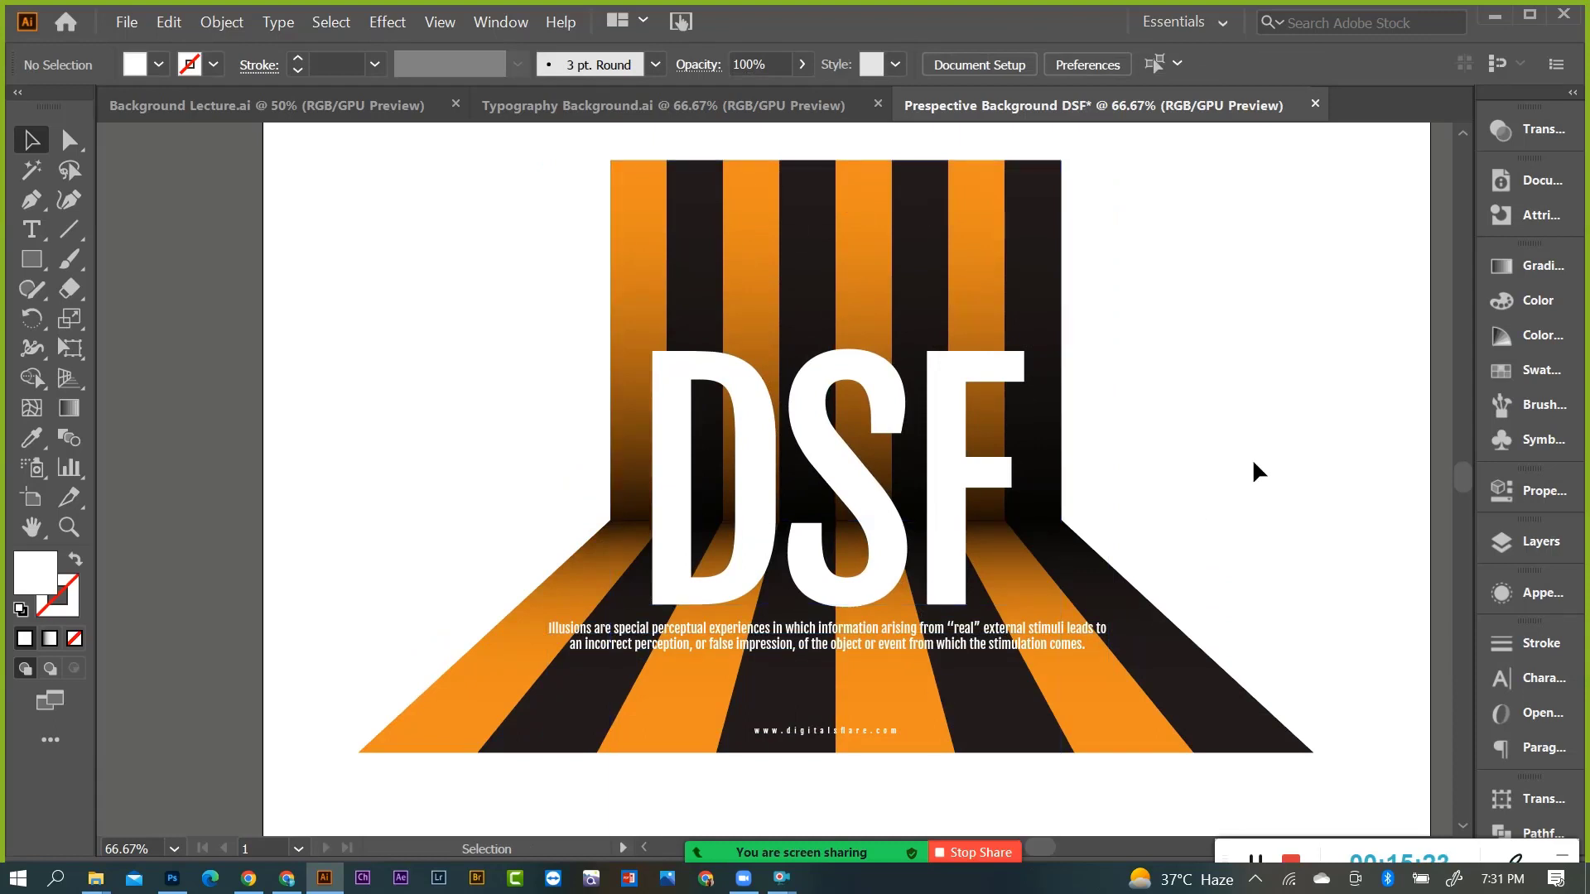
Duplicate the paragraph straight up onto the back wall and narrow its box so it rewraps.
left_click_drag(999, 638, 999, 244)
left_click_drag(1108, 265, 1016, 265)
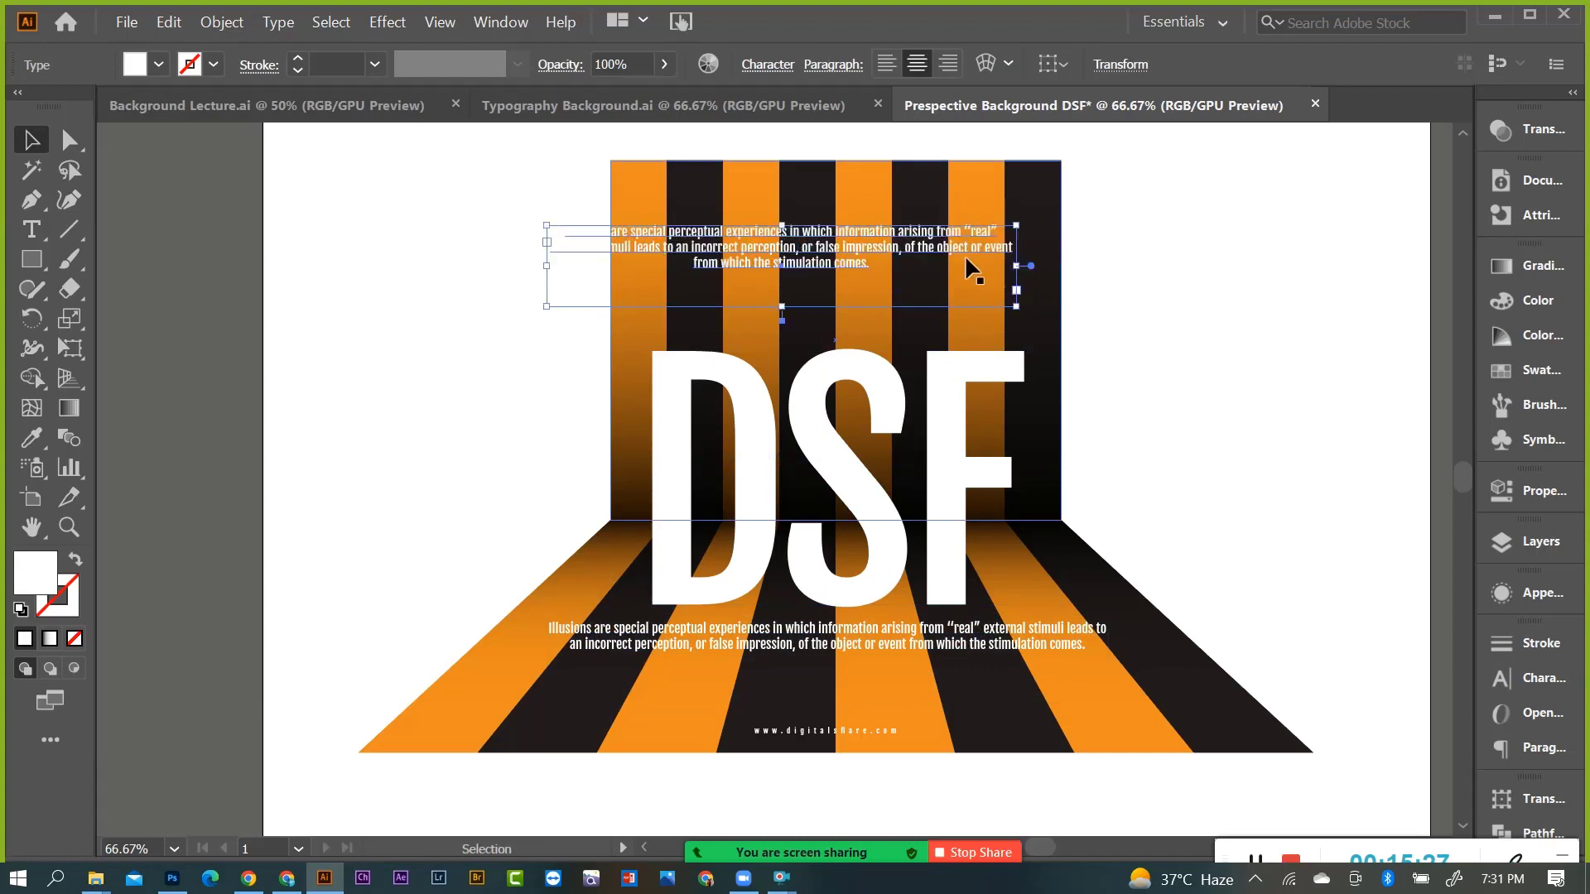
left_click_drag(549, 266, 689, 267)
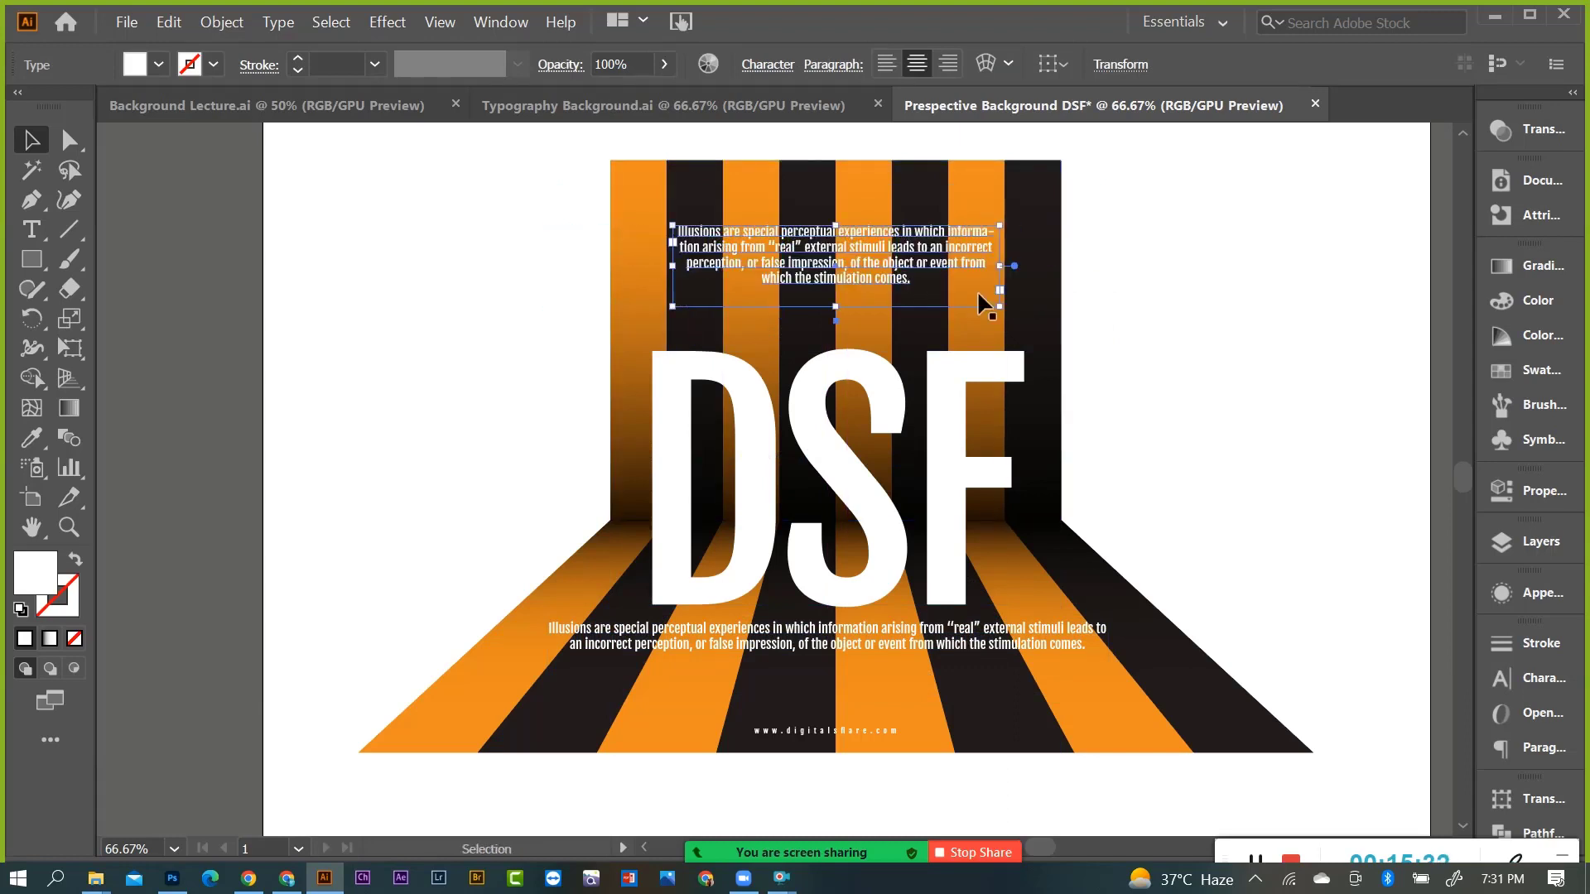
scroll(974, 258, "up", 1)
Preview smaller font sizes for the top paragraph, keeping the original size.
key("t")
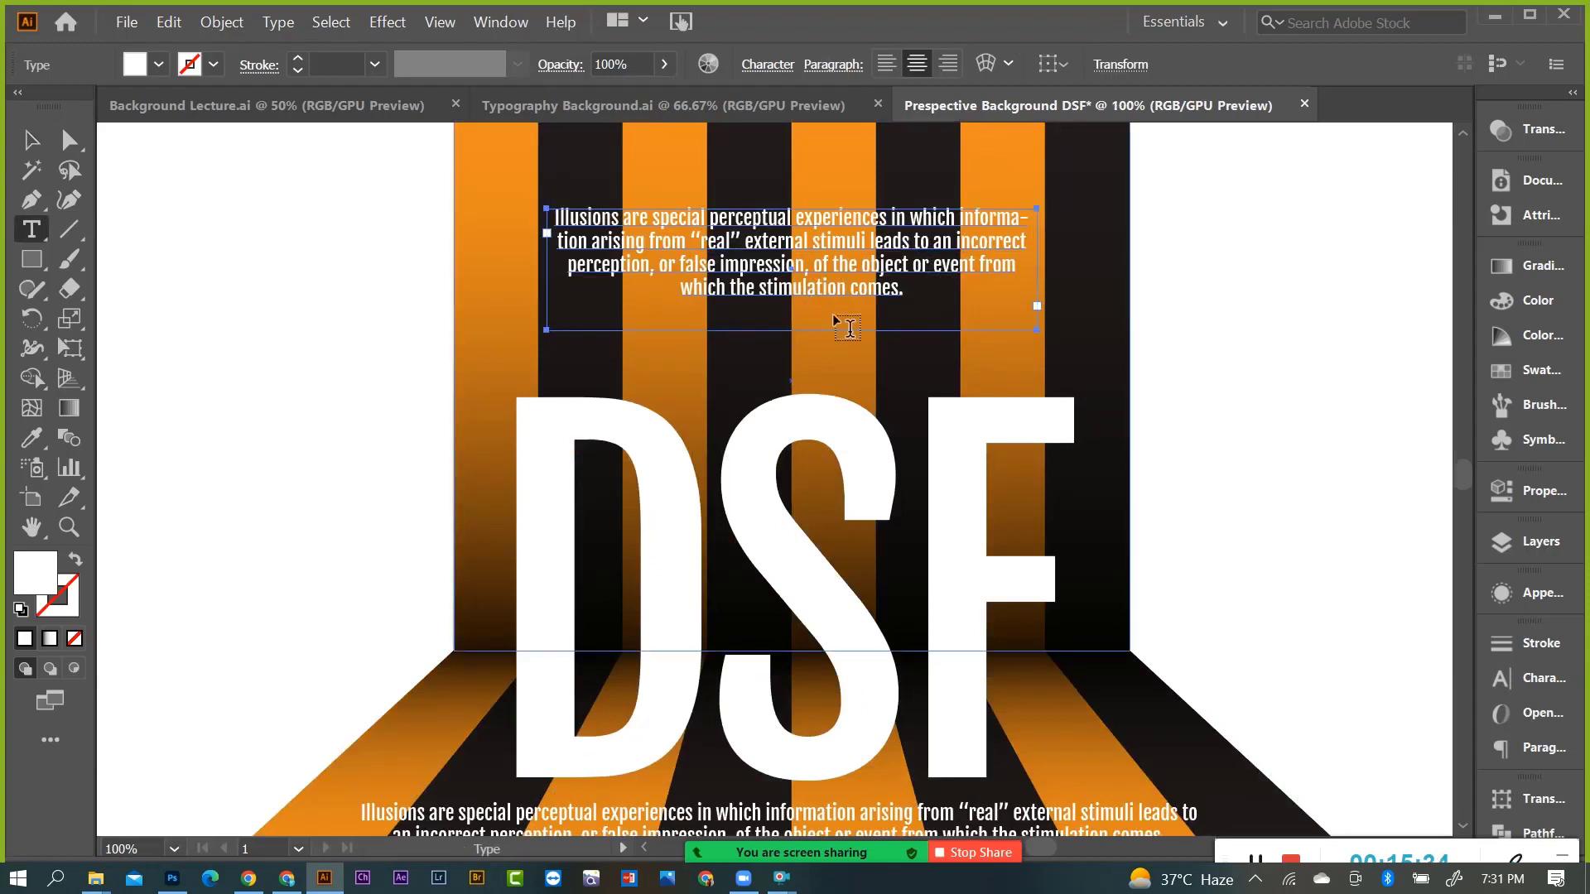
left_click_drag(903, 290, 423, 188)
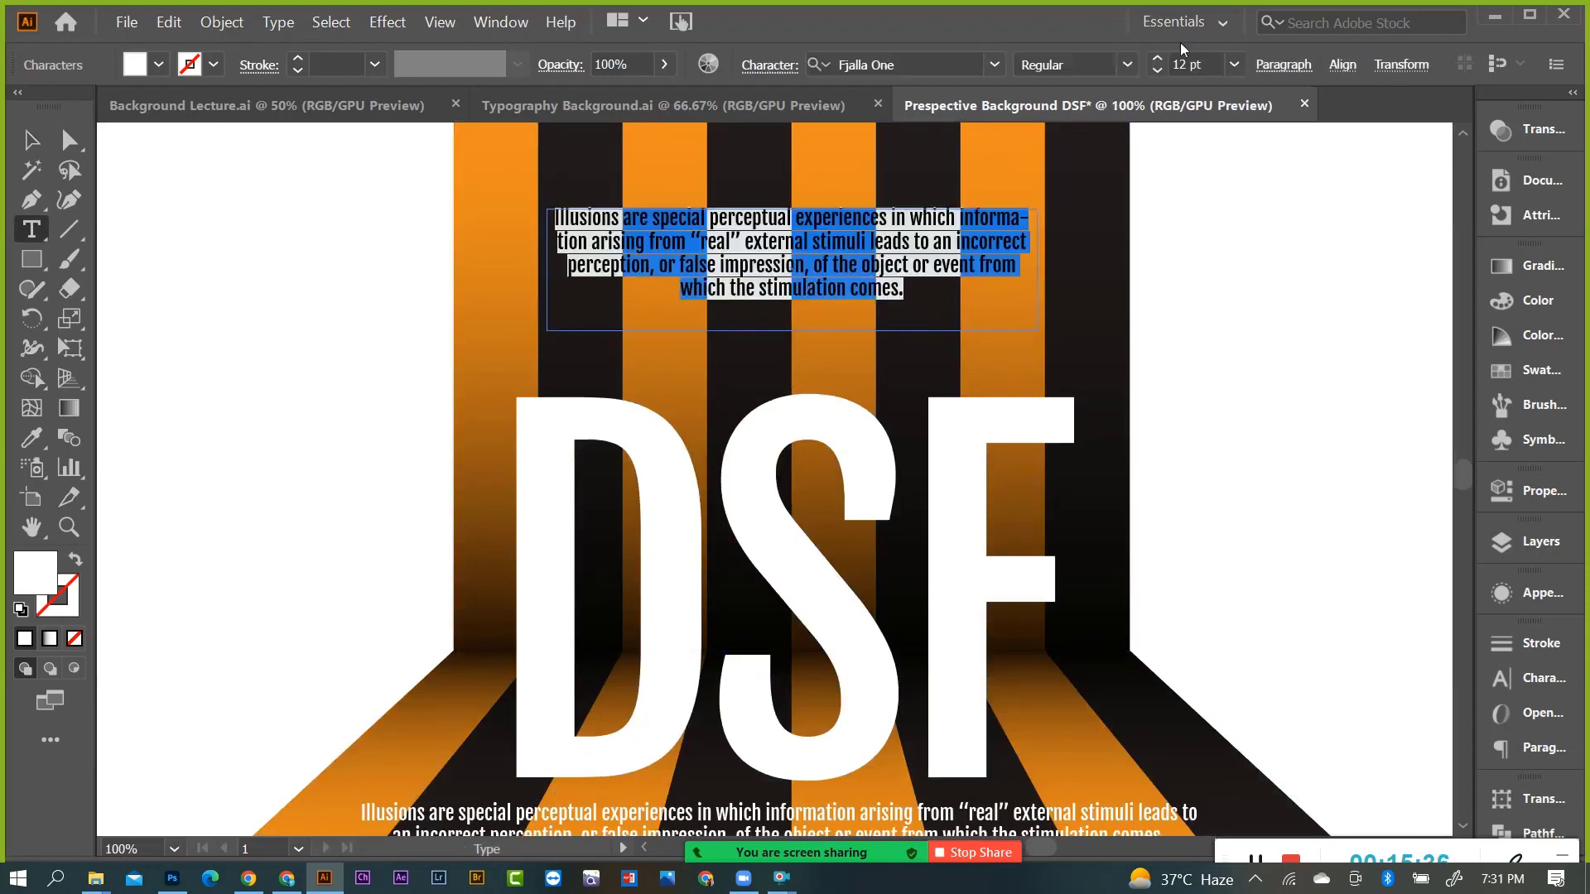
left_click(1232, 67)
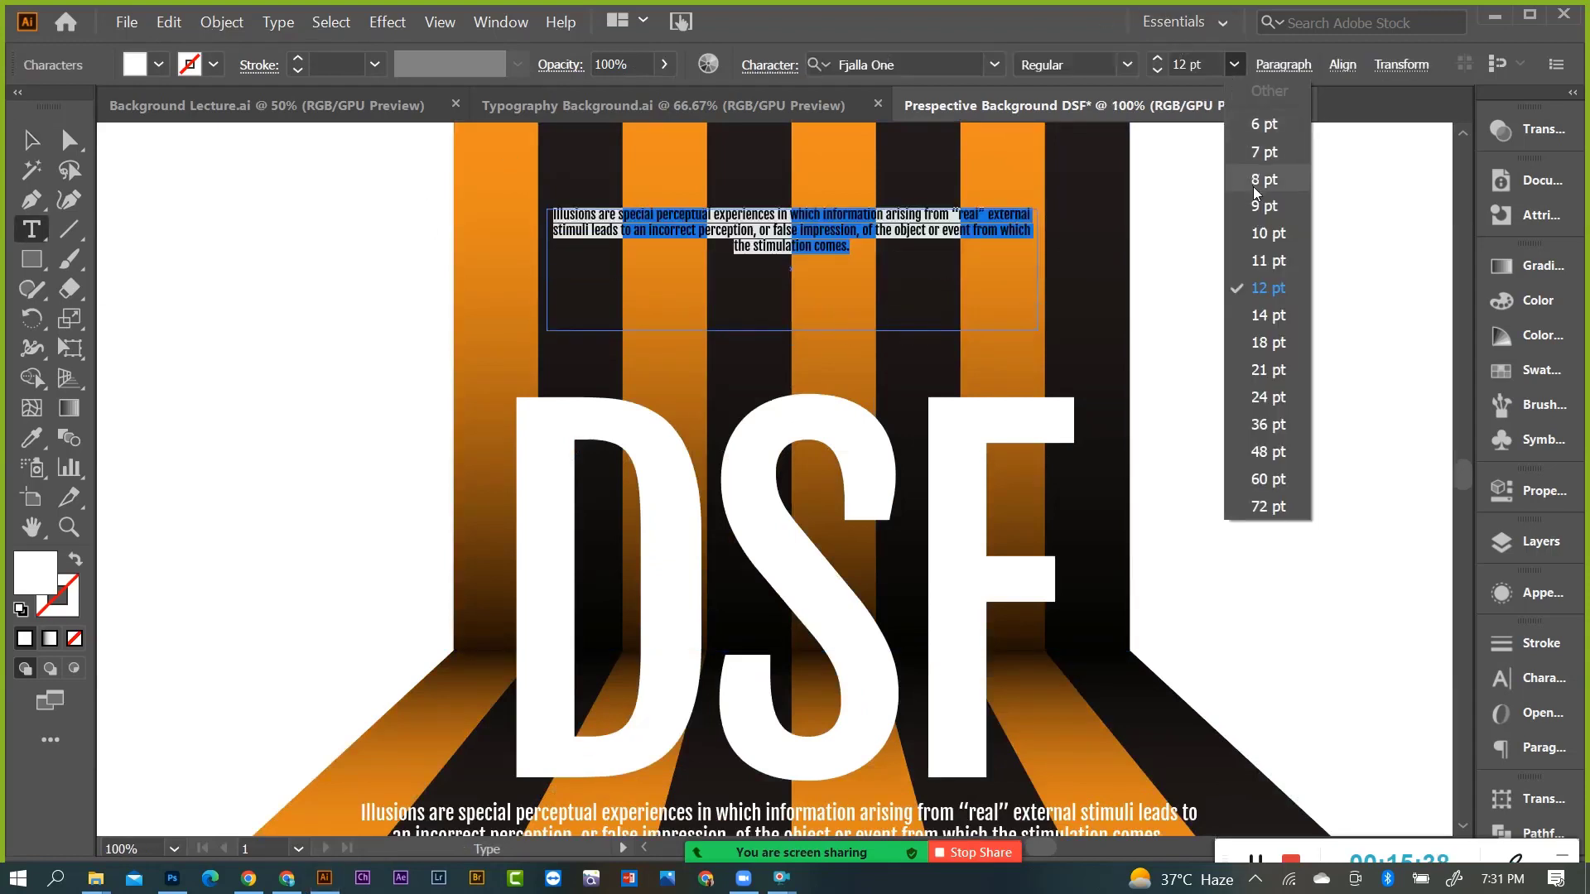
key("Escape")
left_click(32, 140)
left_click(207, 249)
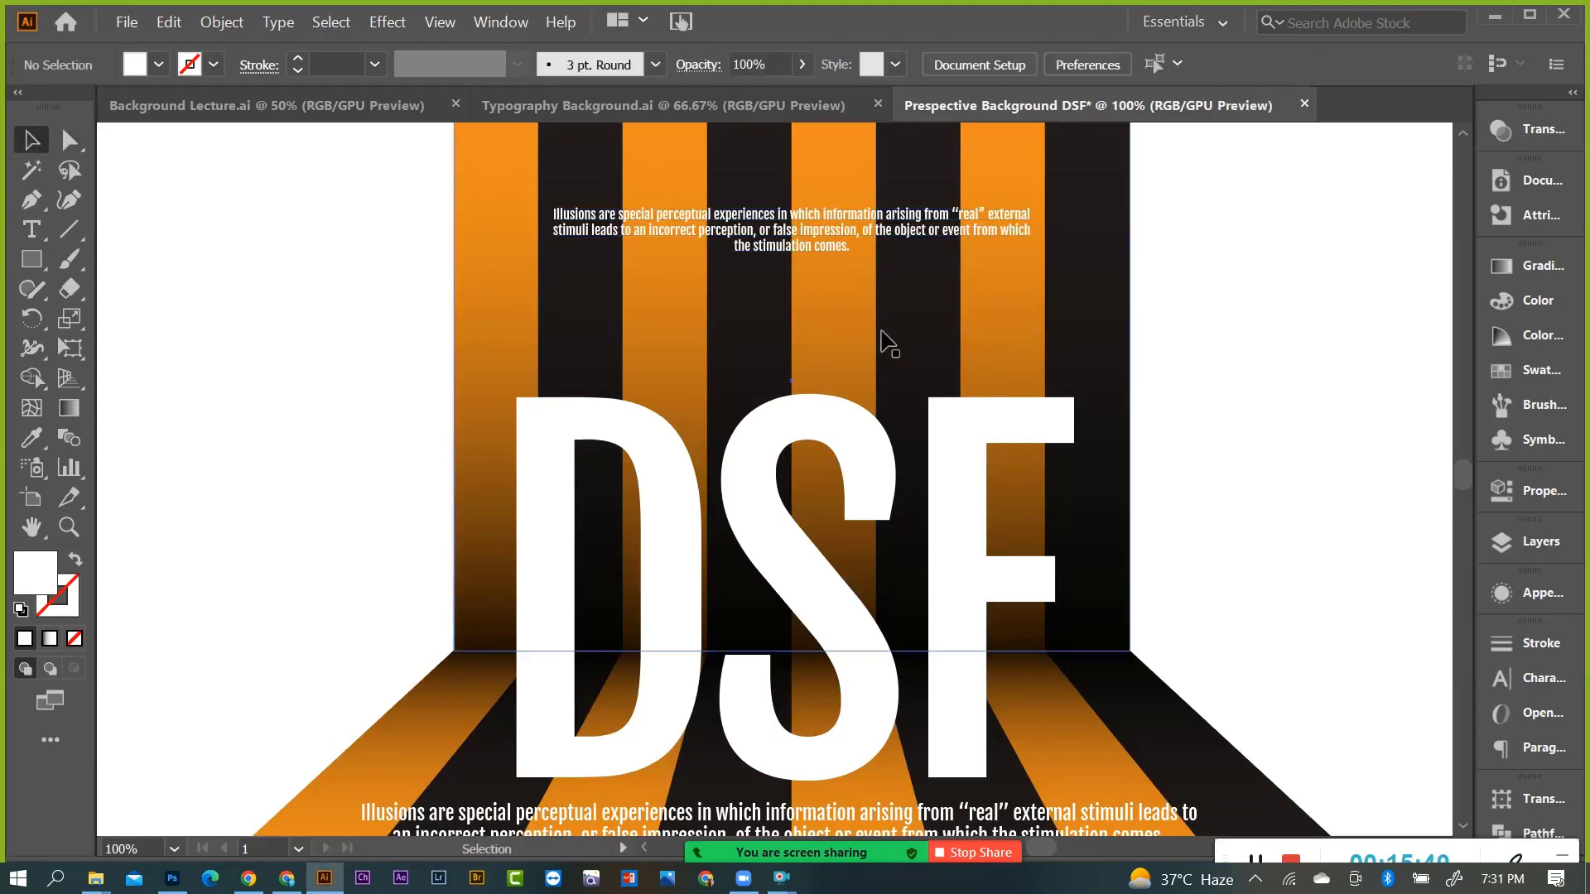
Lower the top paragraph slightly on the back wall in two small moves.
scroll(1141, 381, "down", 2)
scroll(1131, 384, "up", 1)
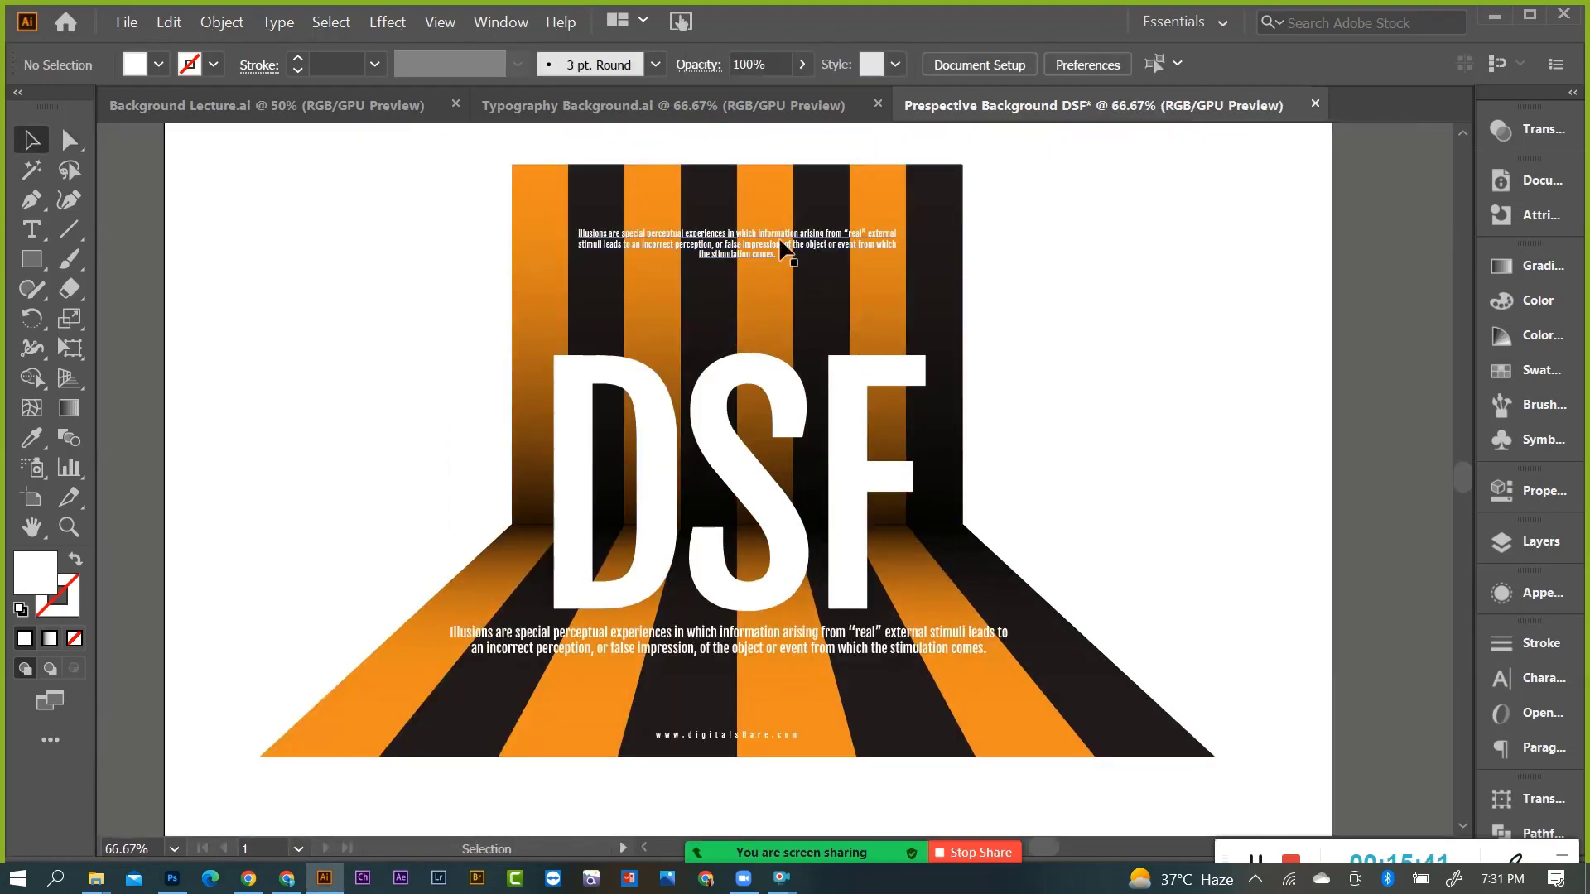
left_click_drag(780, 241, 780, 253)
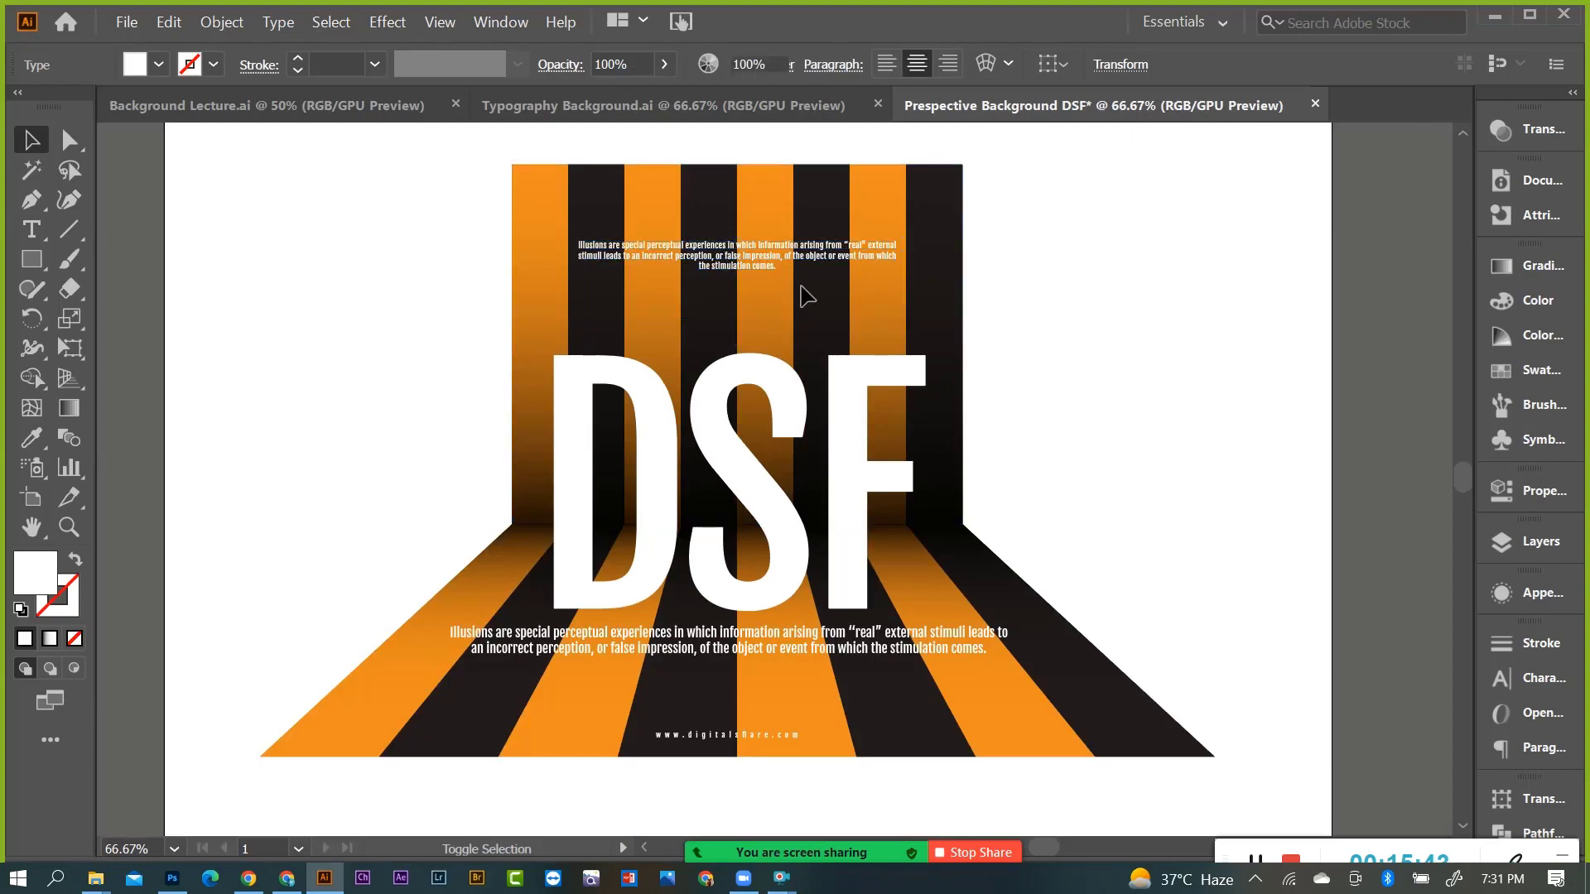
scroll(802, 296, "up", 1)
scroll(770, 298, "up", 1)
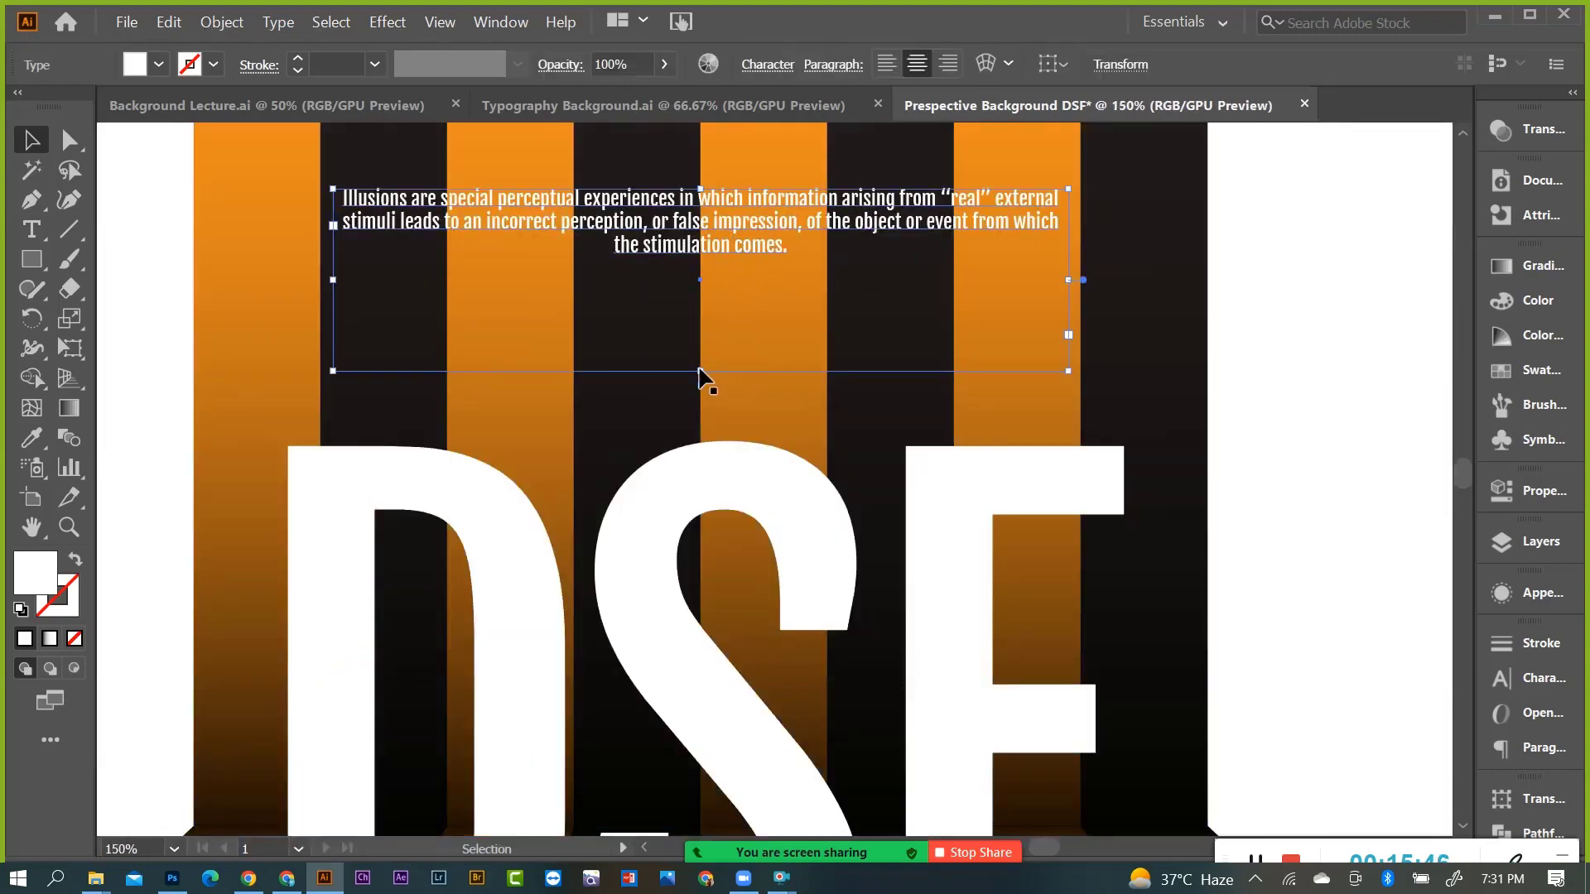
left_click(1385, 265)
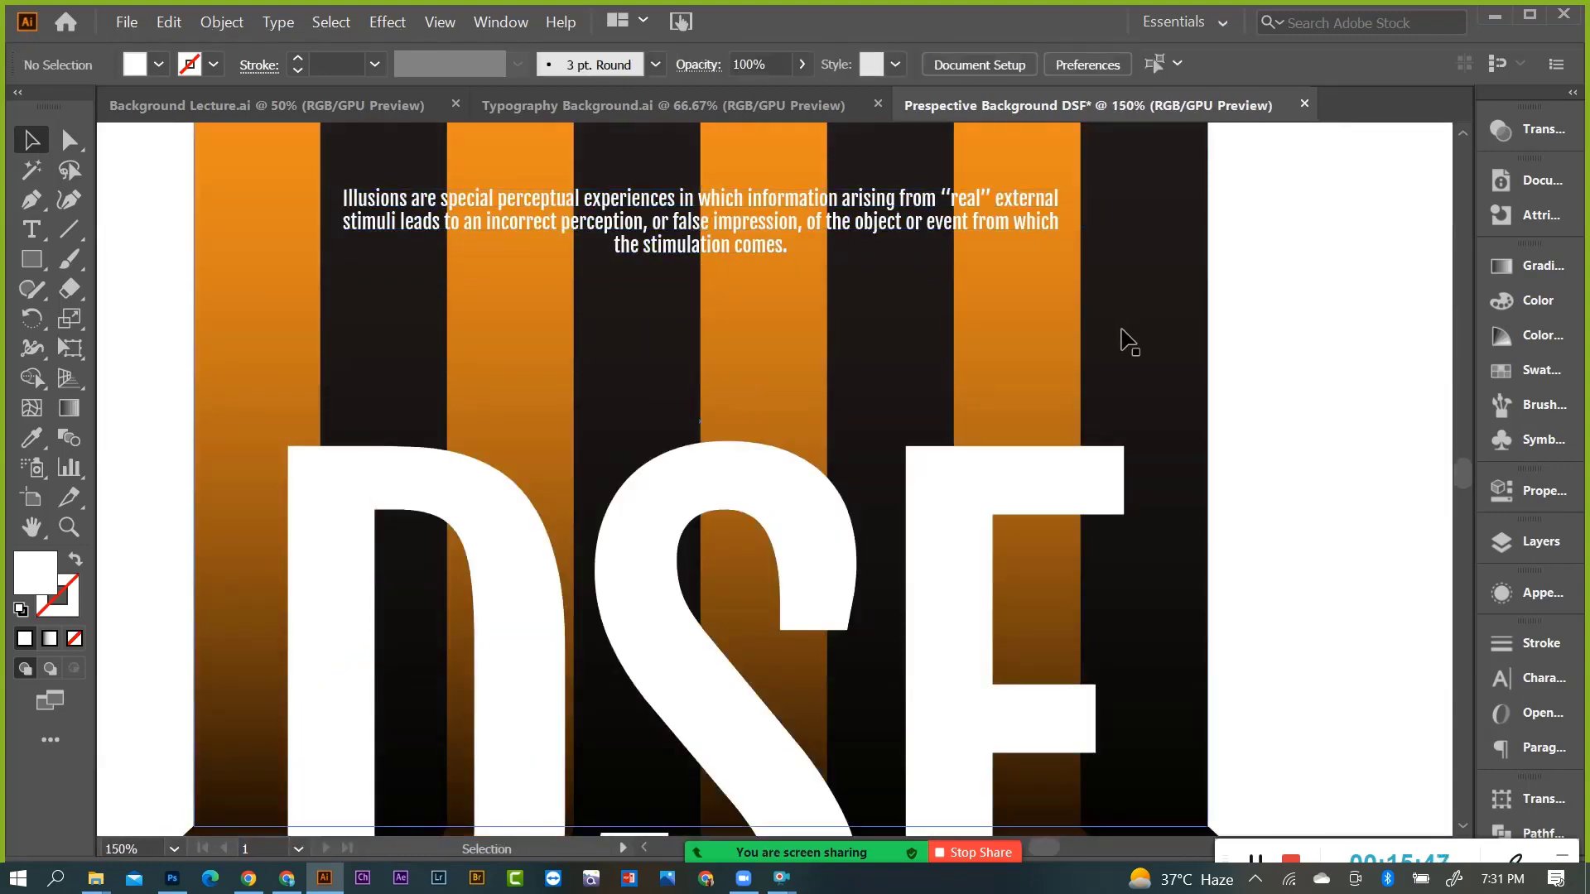
scroll(1124, 340, "down", 1)
left_click_drag(884, 362, 885, 372)
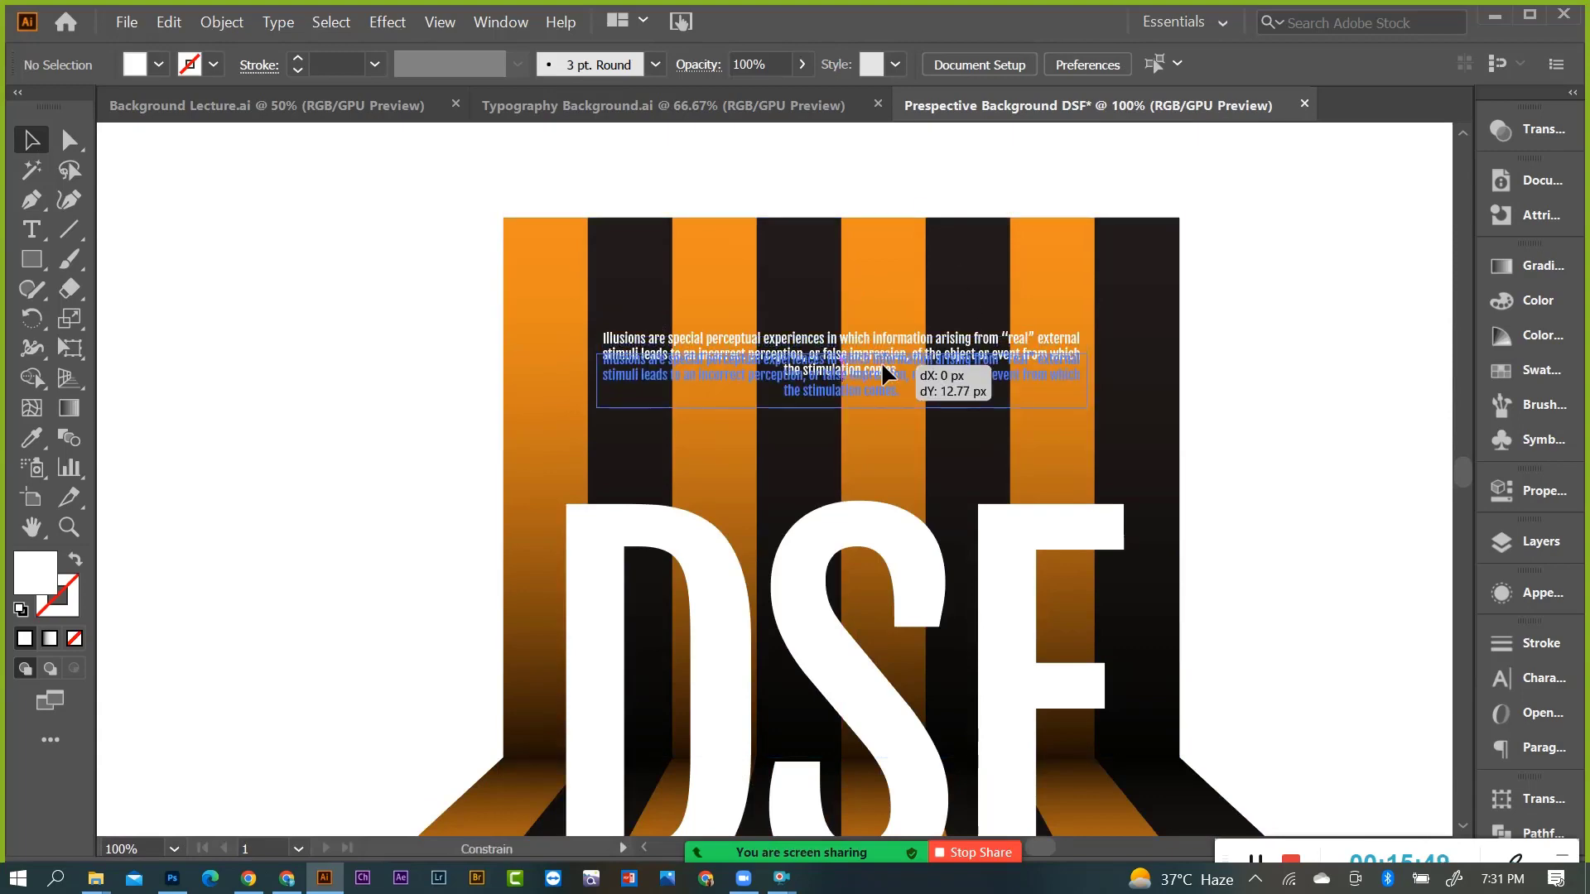
left_click(932, 310)
Select the whole striped room with its text and shift it slightly right.
scroll(932, 308, "down", 2)
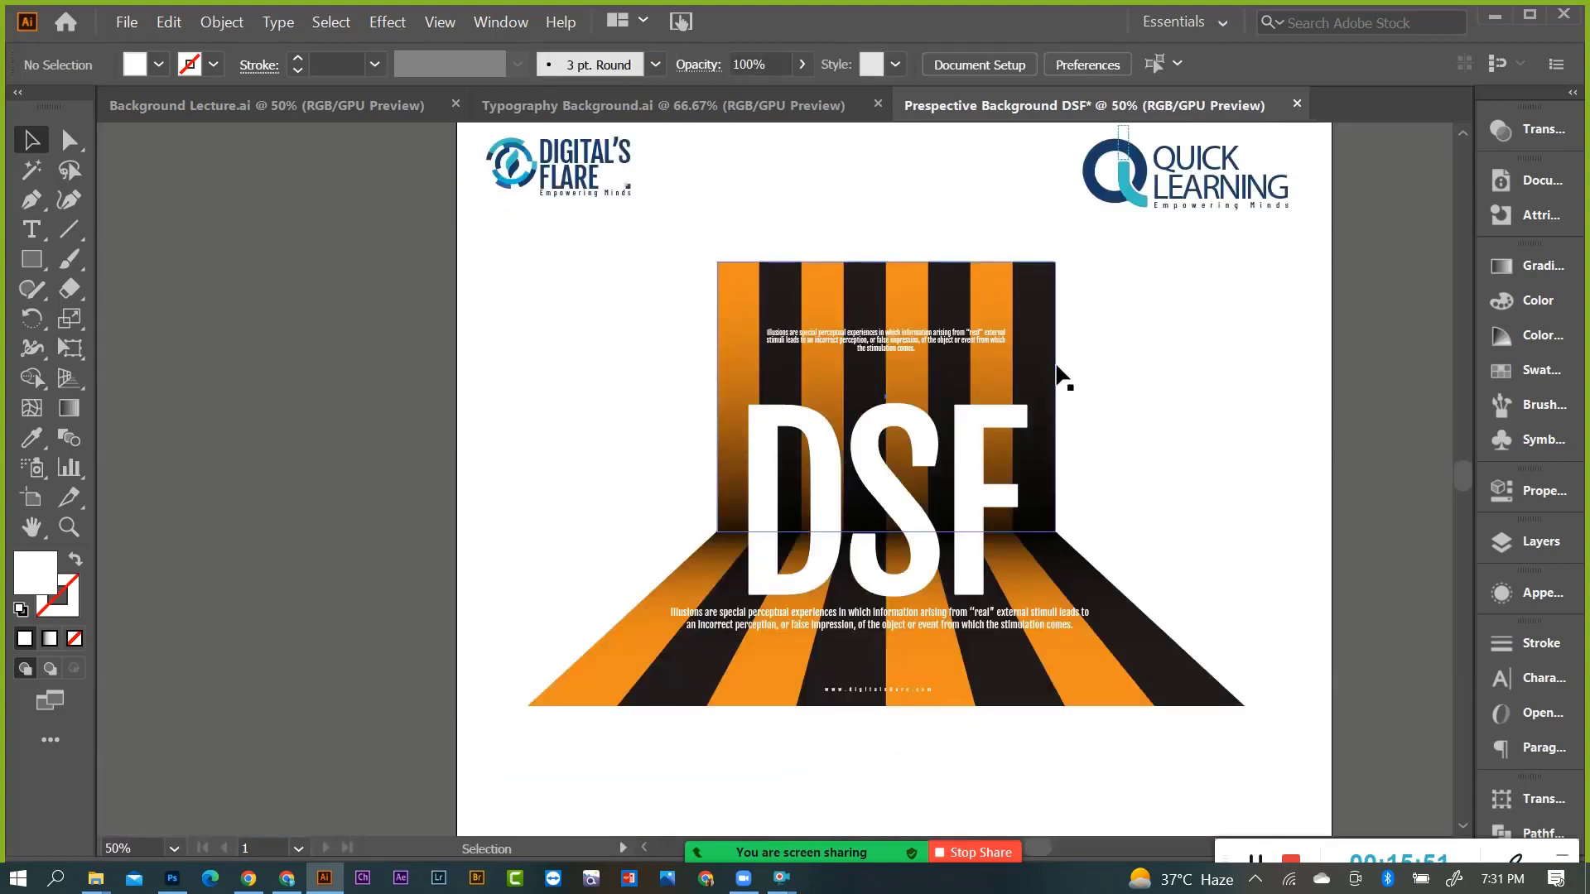
scroll(1150, 405, "up", 1)
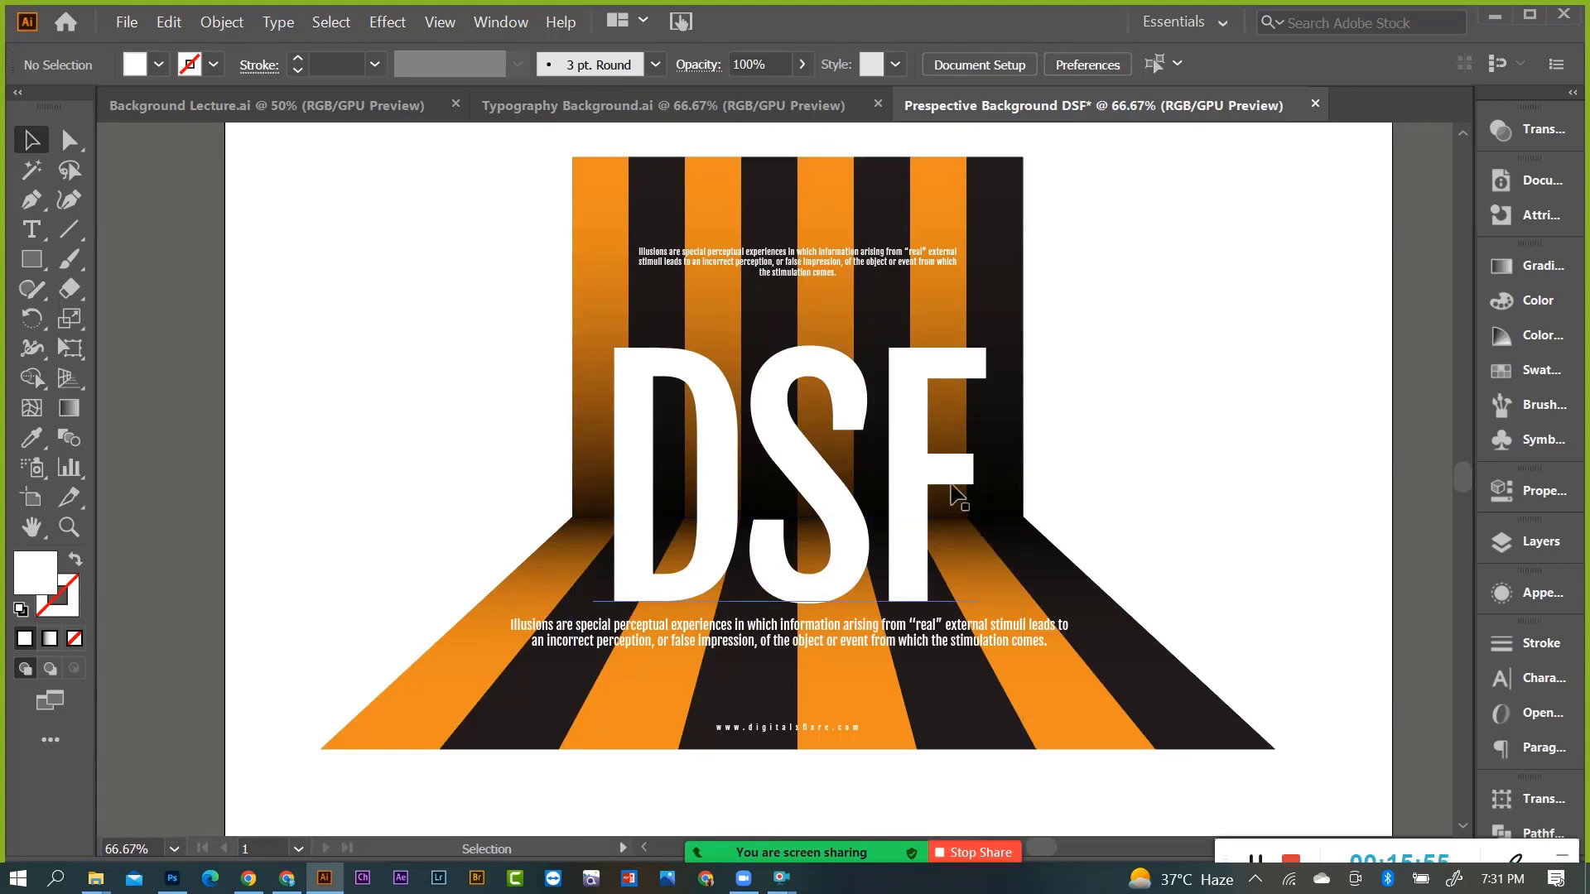
scroll(1026, 433, "down", 2)
scroll(1108, 504, "up", 1)
scroll(1108, 504, "down", 1)
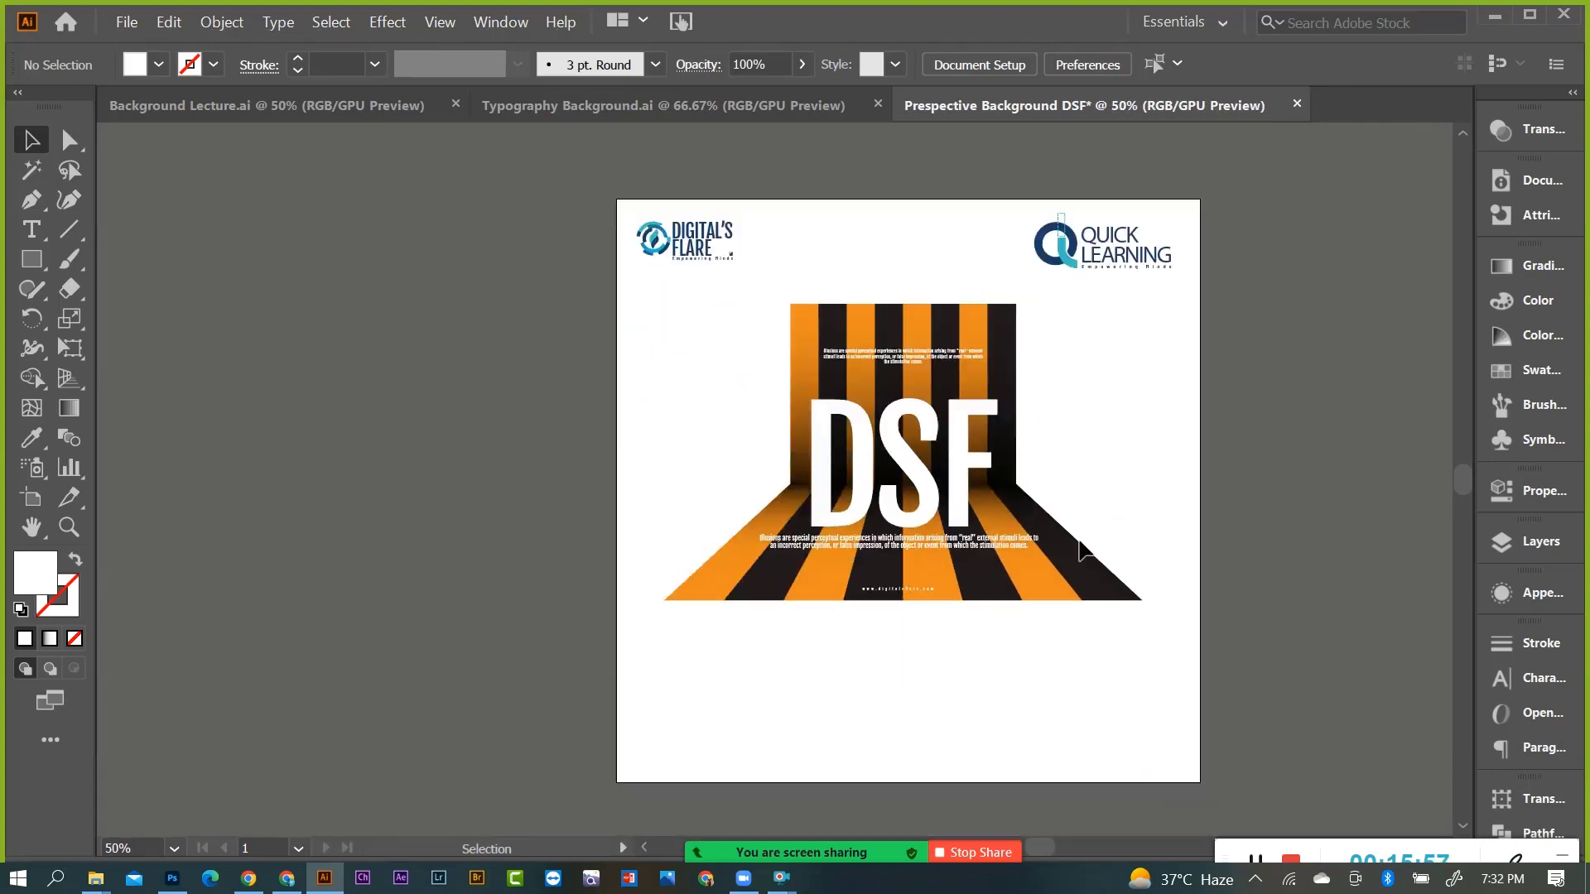
left_click_drag(743, 418, 1100, 622)
left_click_drag(959, 464, 975, 482)
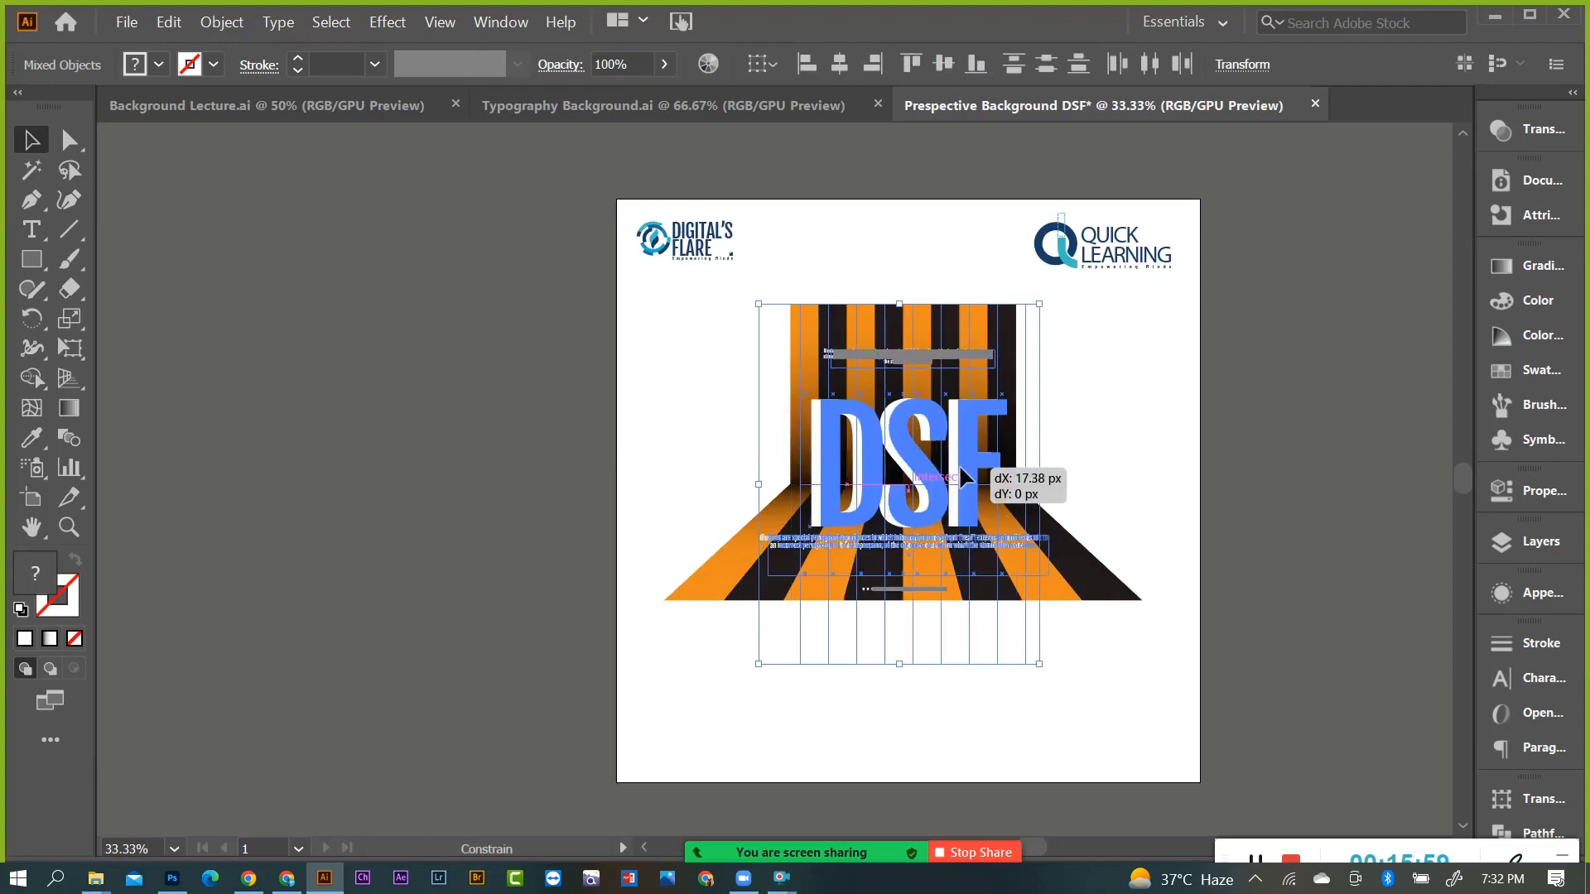
left_click(1142, 456)
scroll(1102, 494, "up", 1)
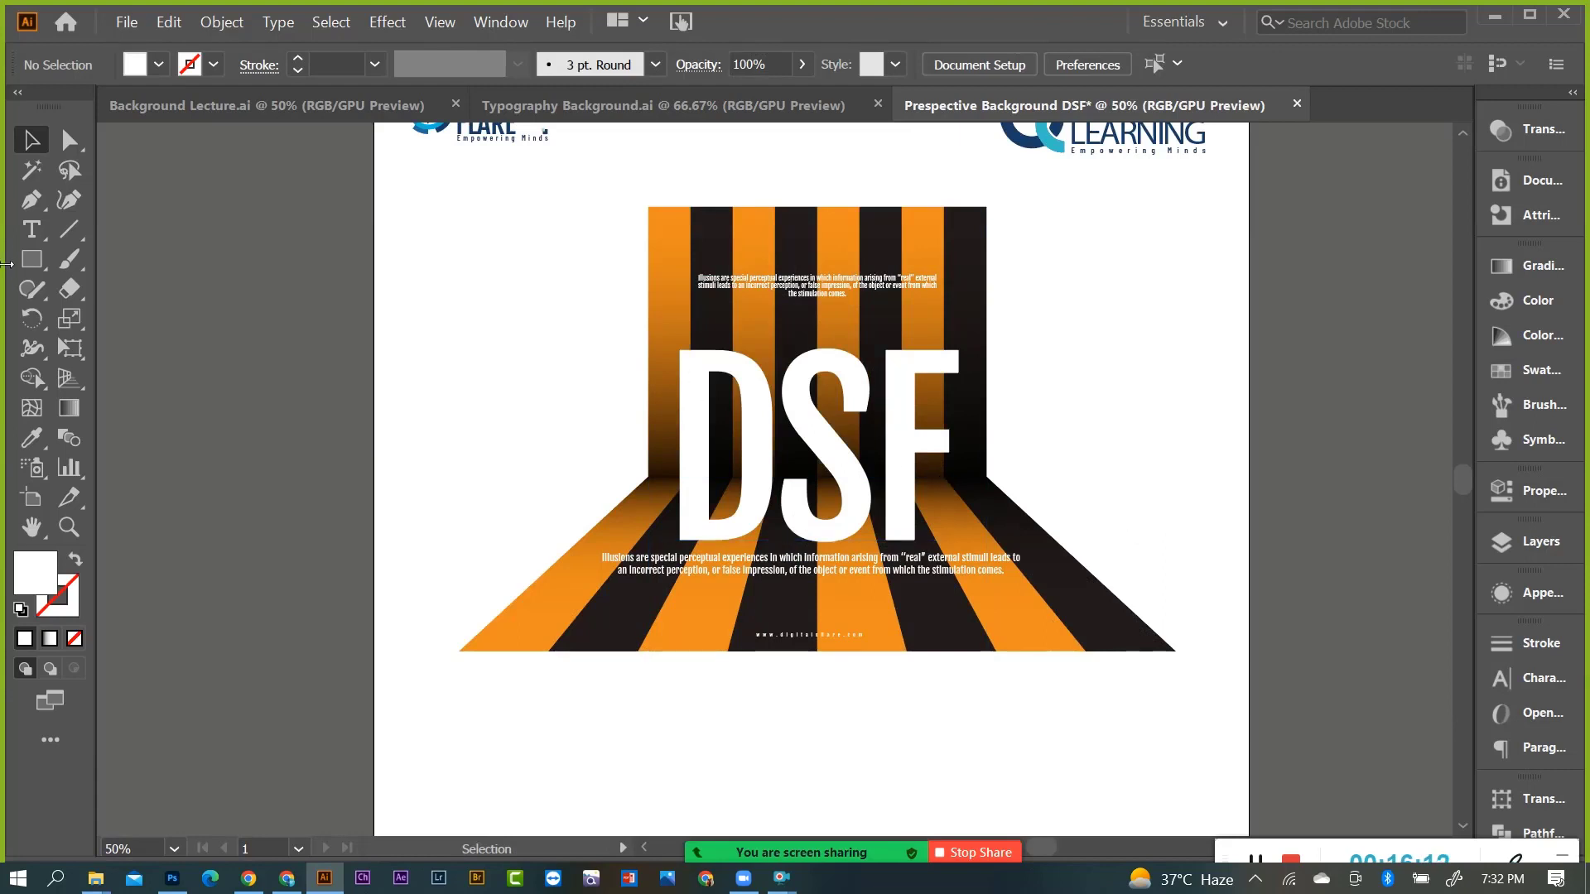
Draw a no-fill 416.68 × 547.4 px rectangle over the stripe panel, down to the DSF artwork's base.
key("m")
left_click_drag(606, 259, 1021, 534)
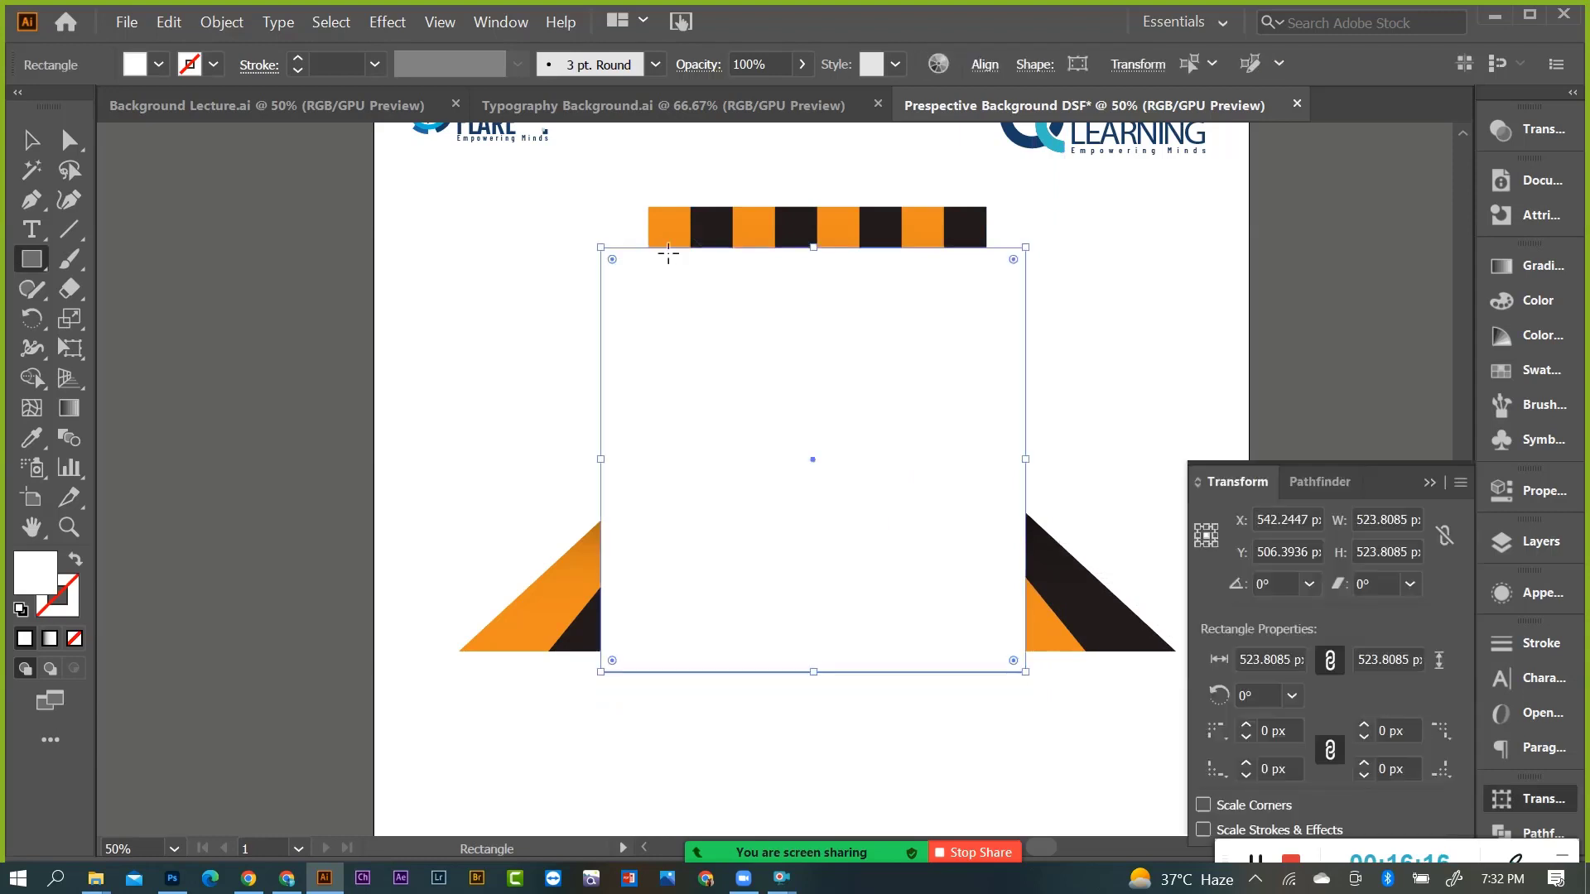
key("Delete")
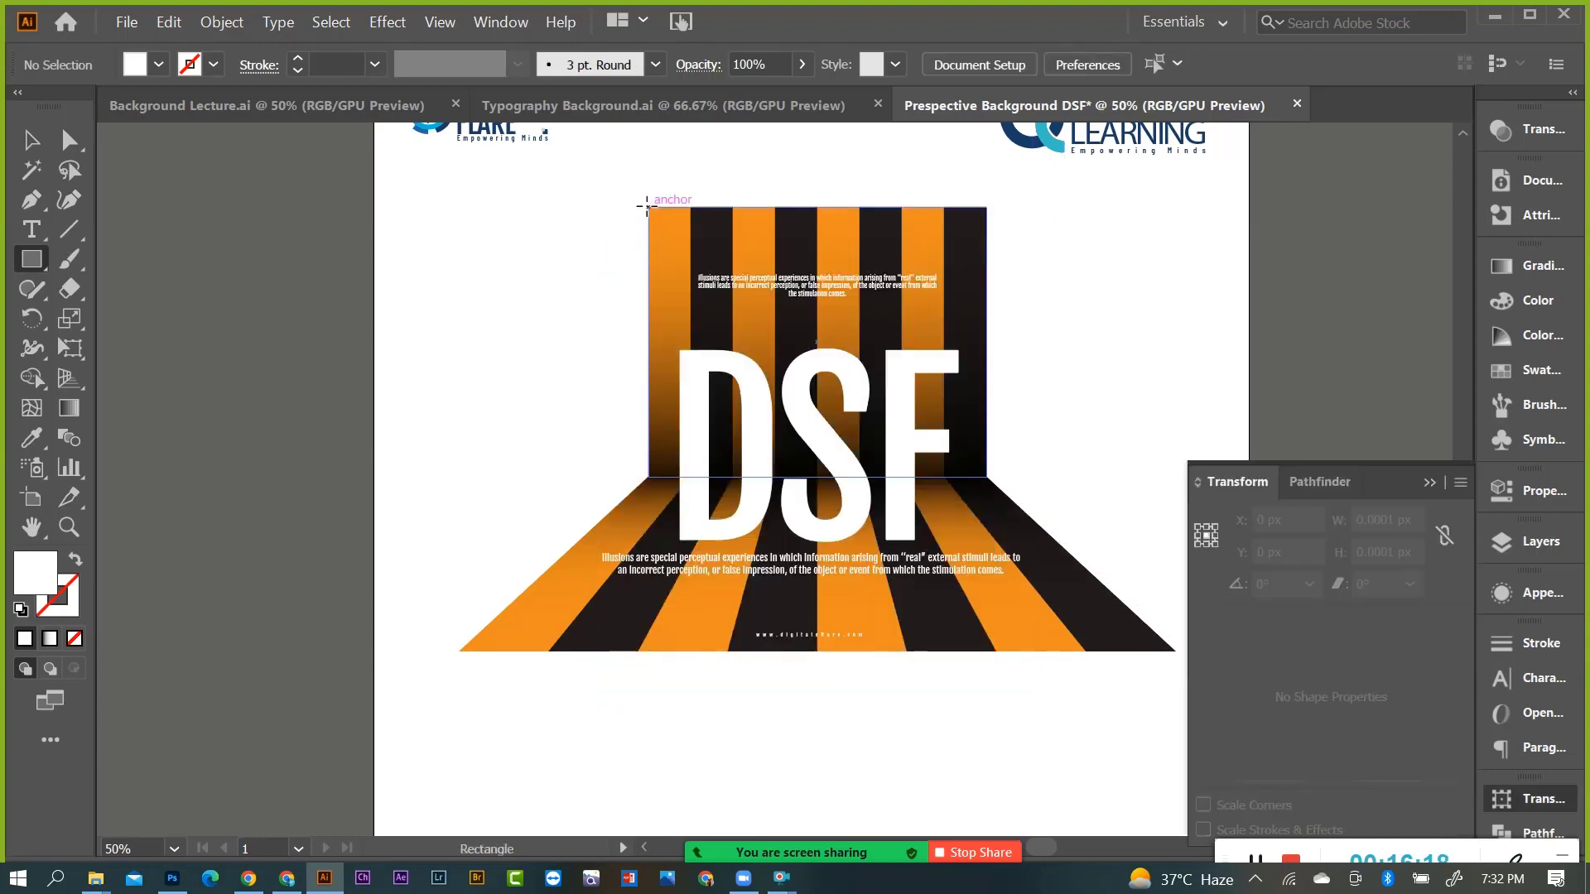
mouse_move(646, 208)
left_mouse_down()
mouse_move(976, 617)
mouse_move(872, 544)
left_mouse_up()
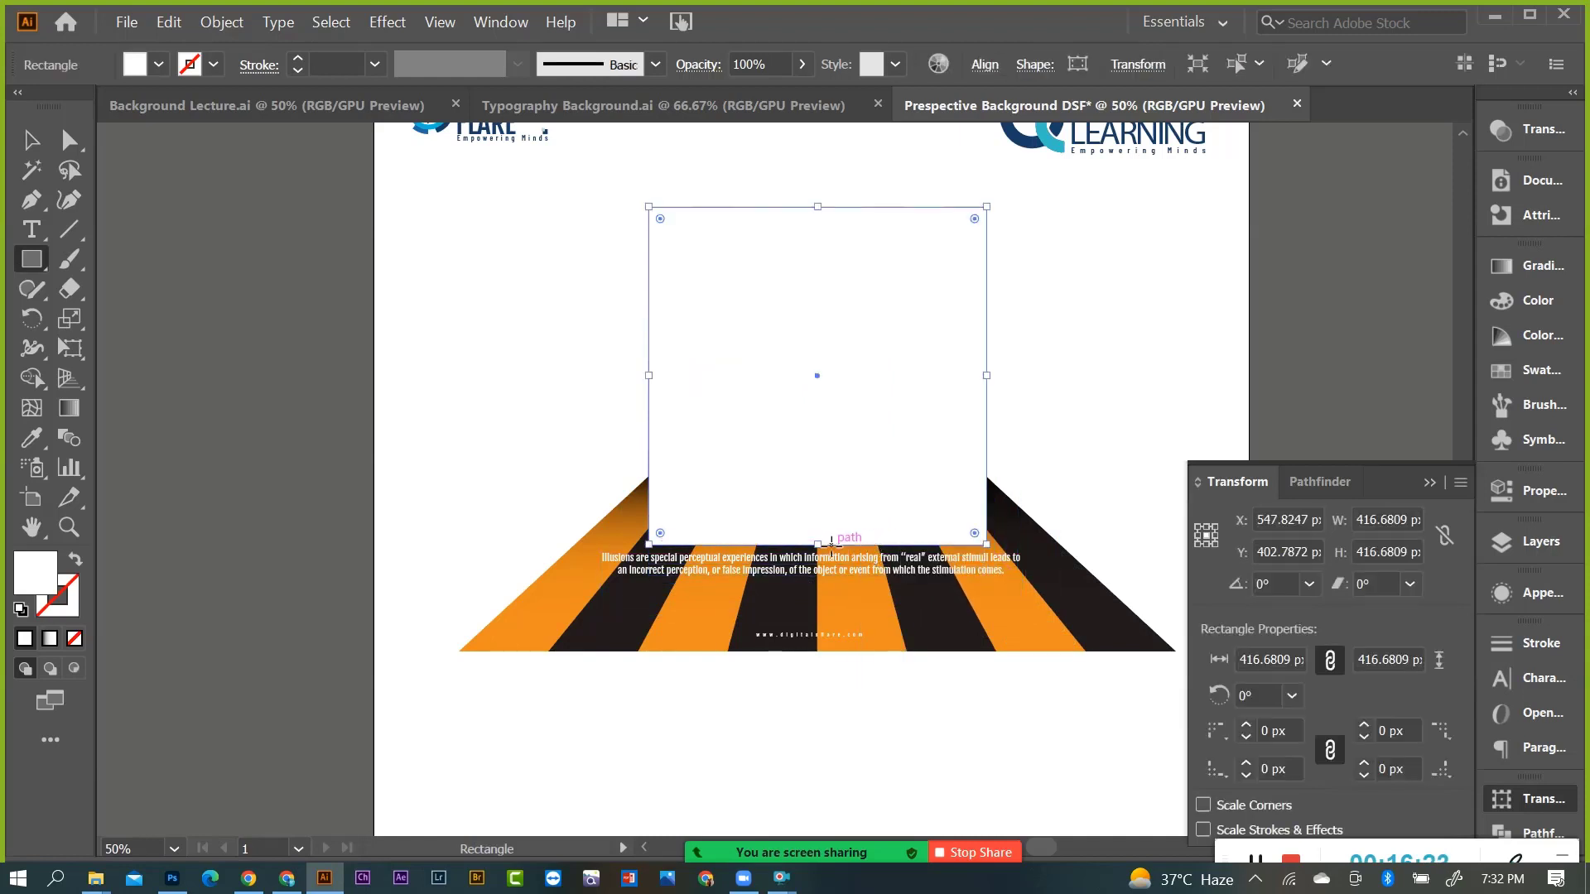
left_click_drag(817, 544, 818, 650)
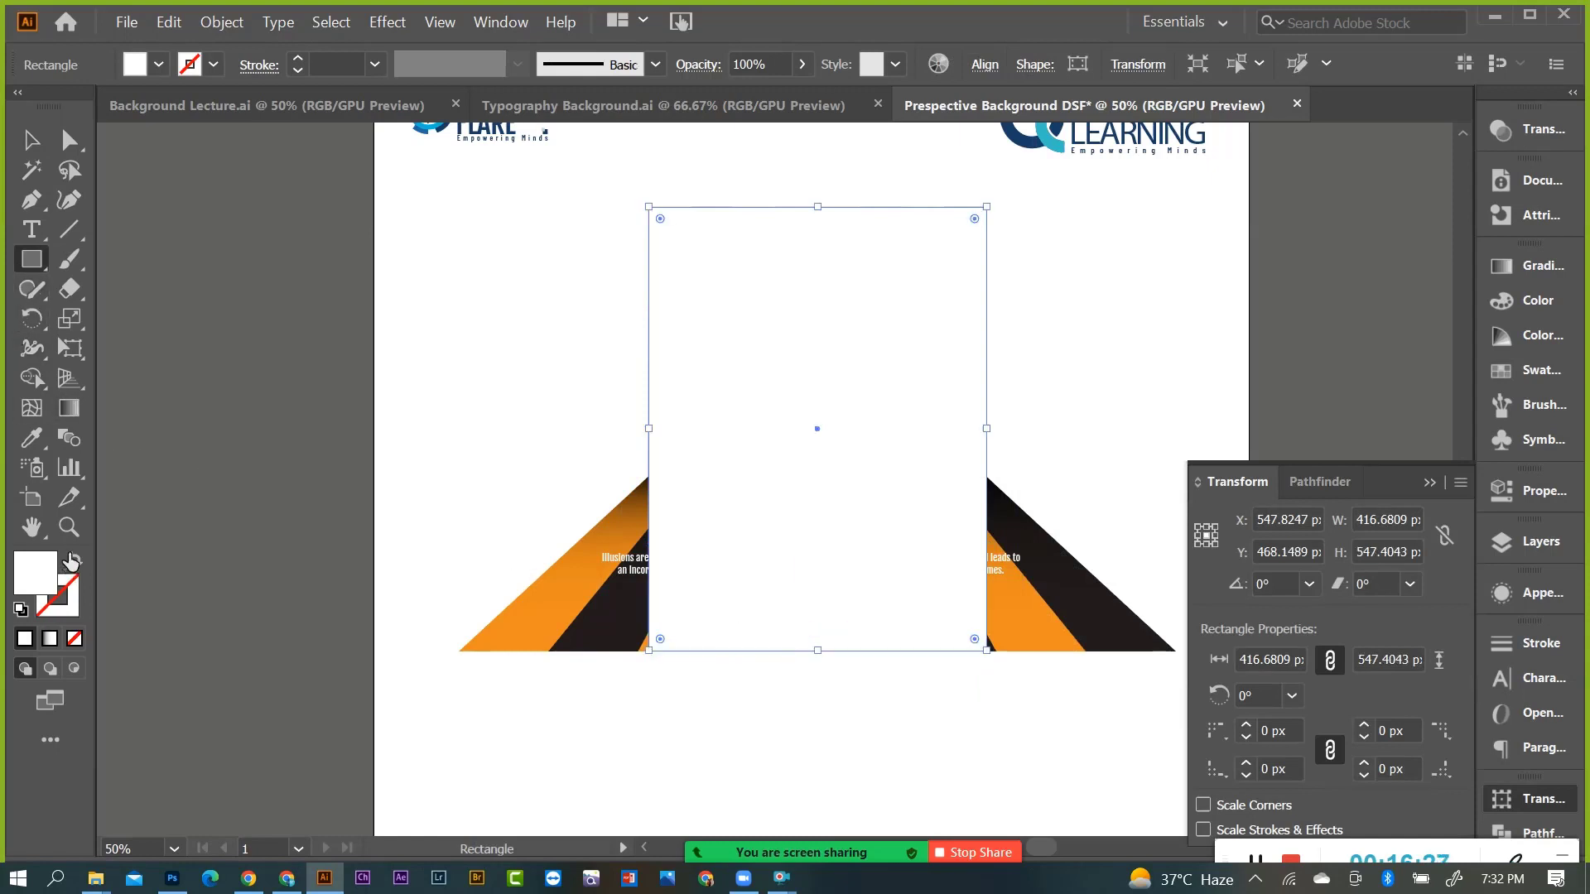
left_click(74, 560)
left_click(32, 140)
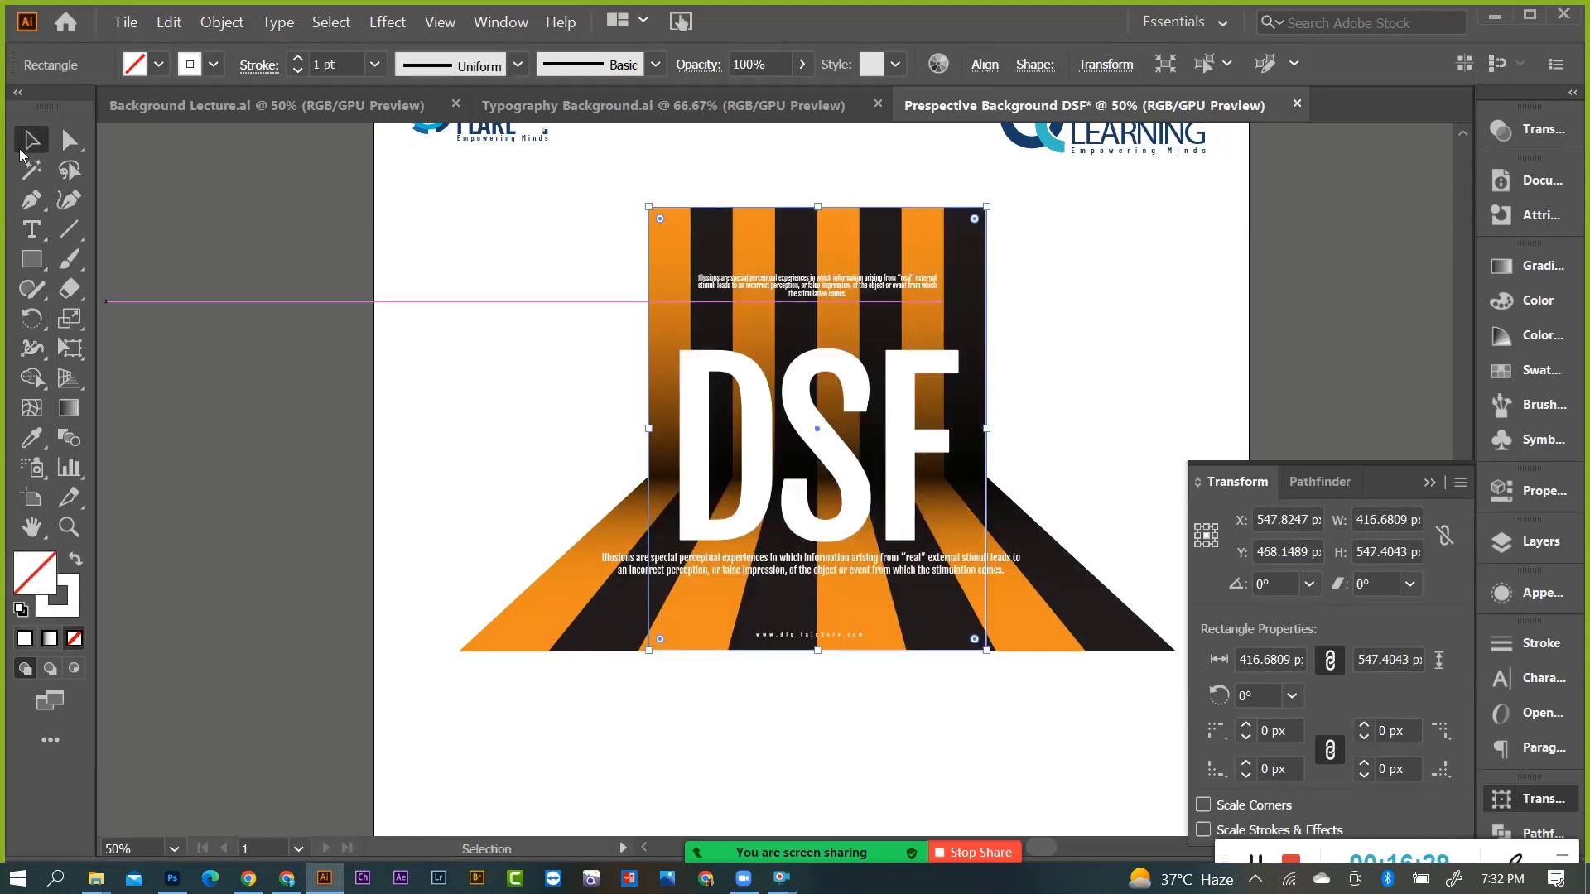
left_click(1077, 348)
key("ctrl+minus")
key("ctrl+minus")
Collapse the Transform panel and Alt-drag the poster artboard right to create 'Artboard 1 copy'.
scroll(978, 470, "up", 1)
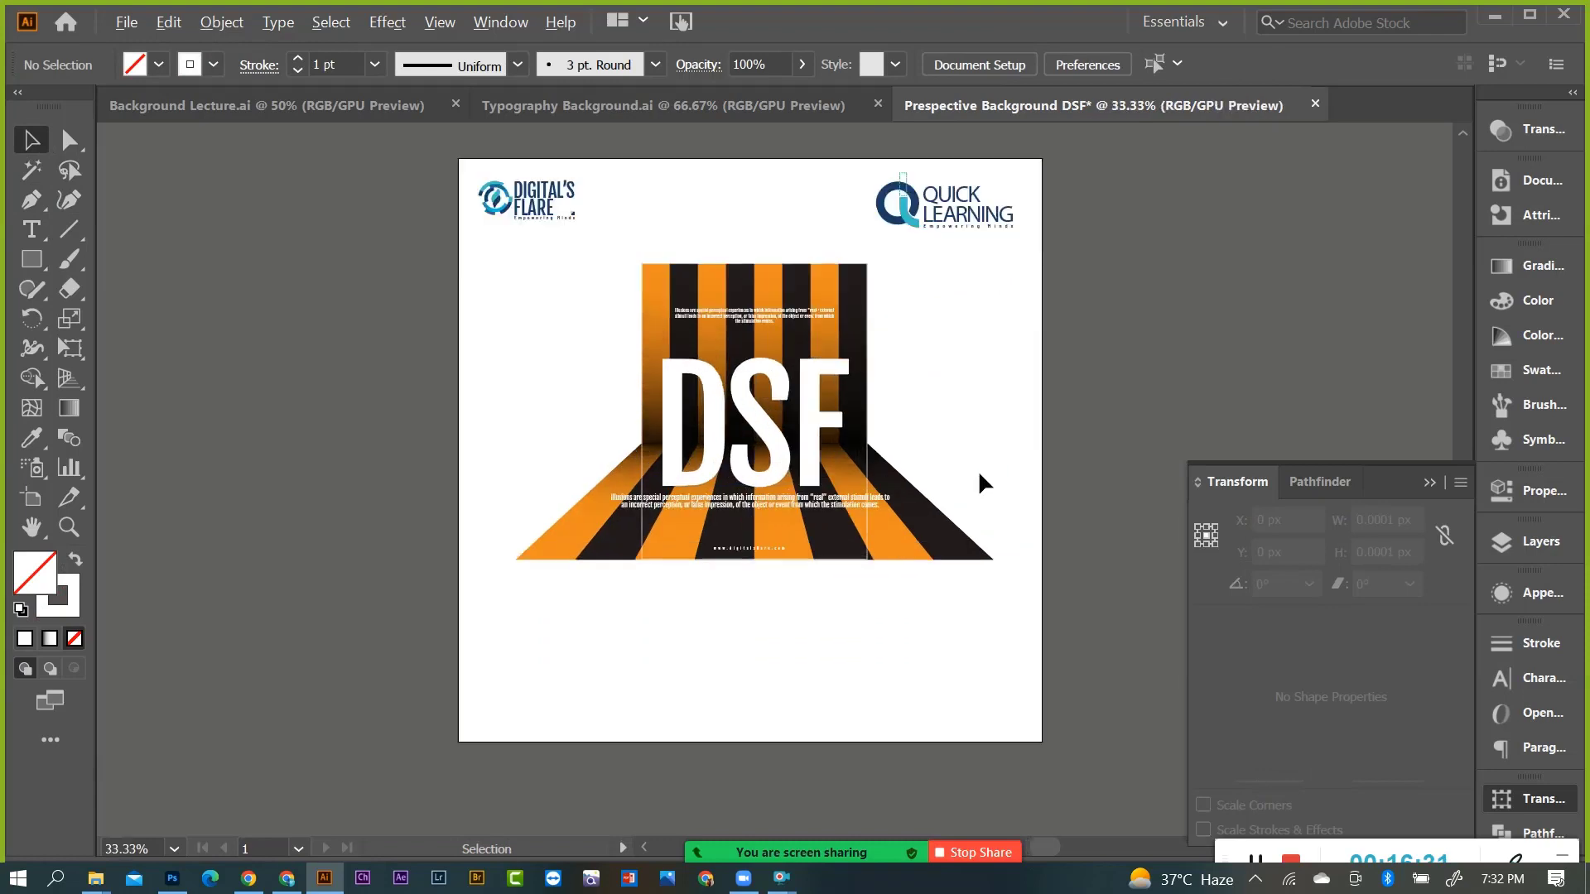
scroll(598, 457, "down", 1)
scroll(597, 458, "down", 1)
scroll(843, 474, "up", 1)
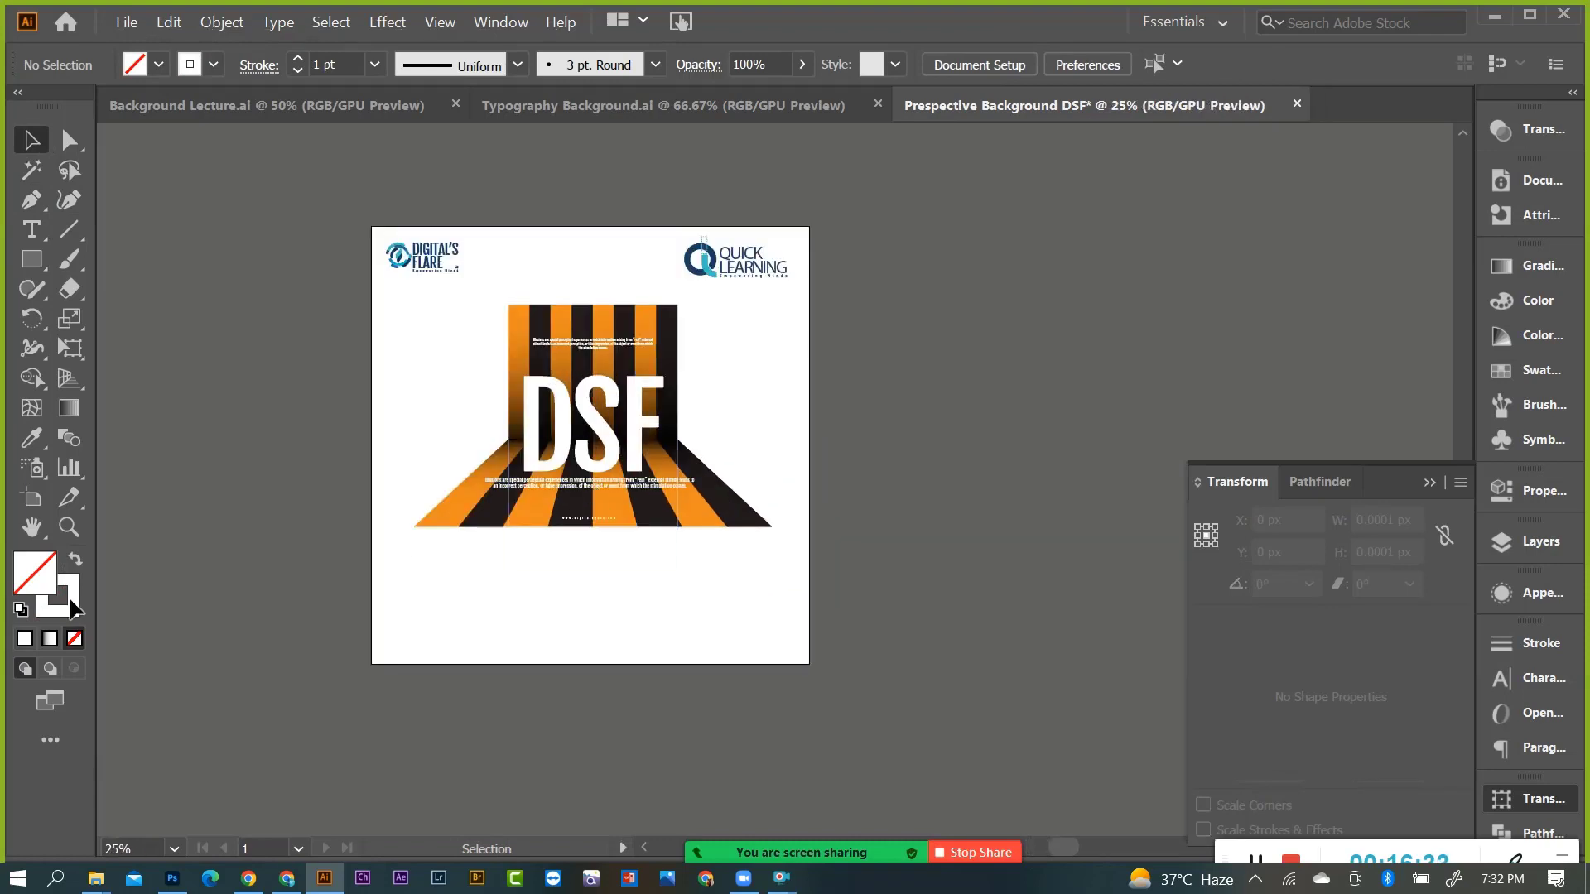
scroll(675, 493, "up", 1)
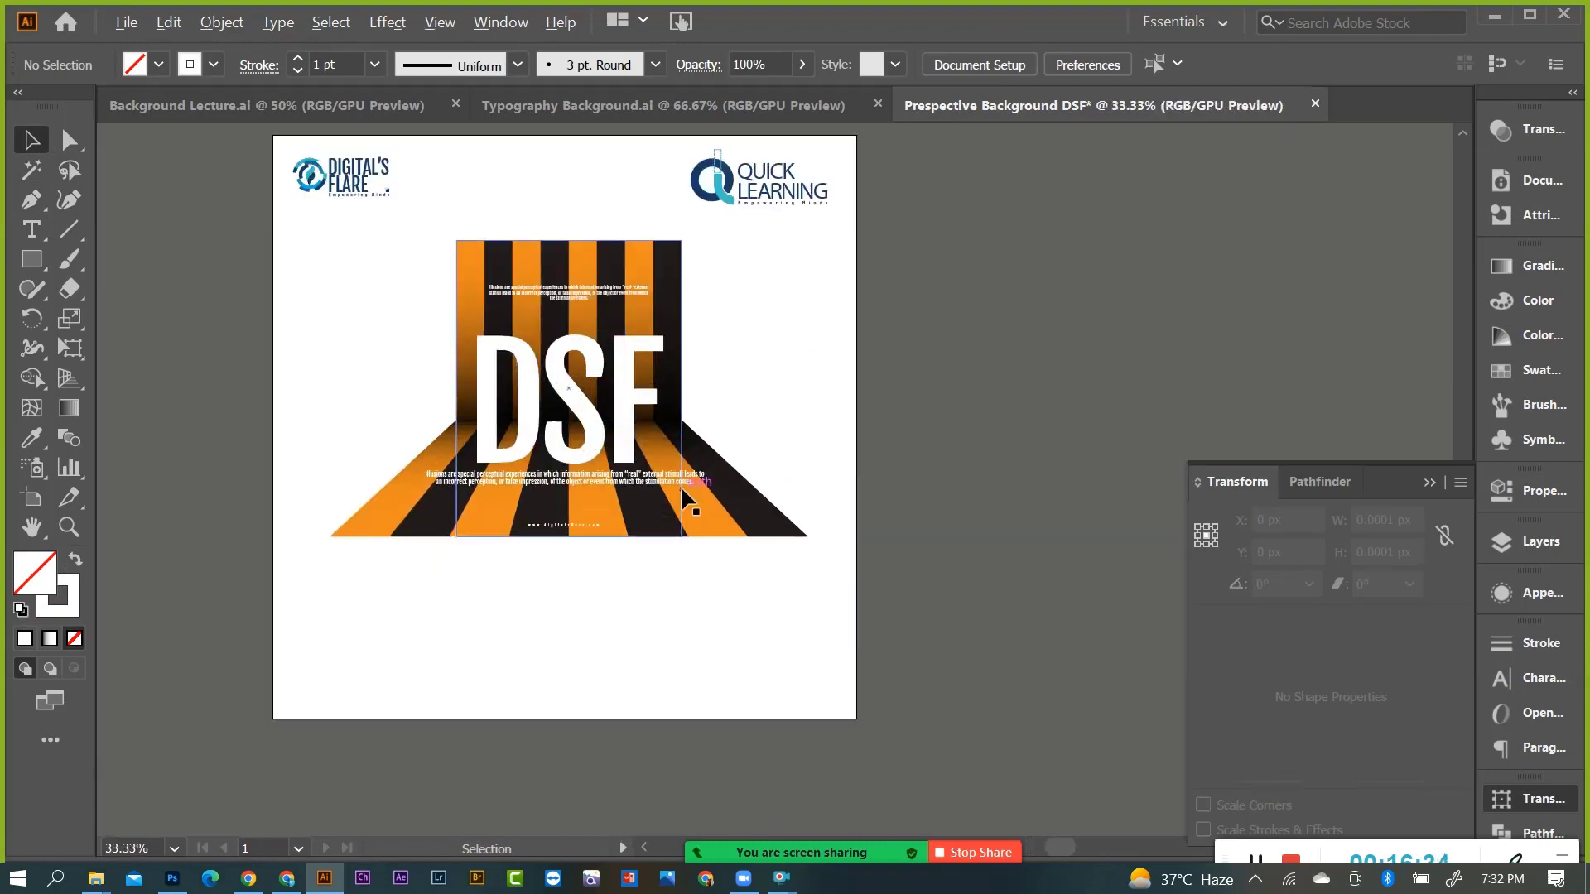
left_click(1430, 484)
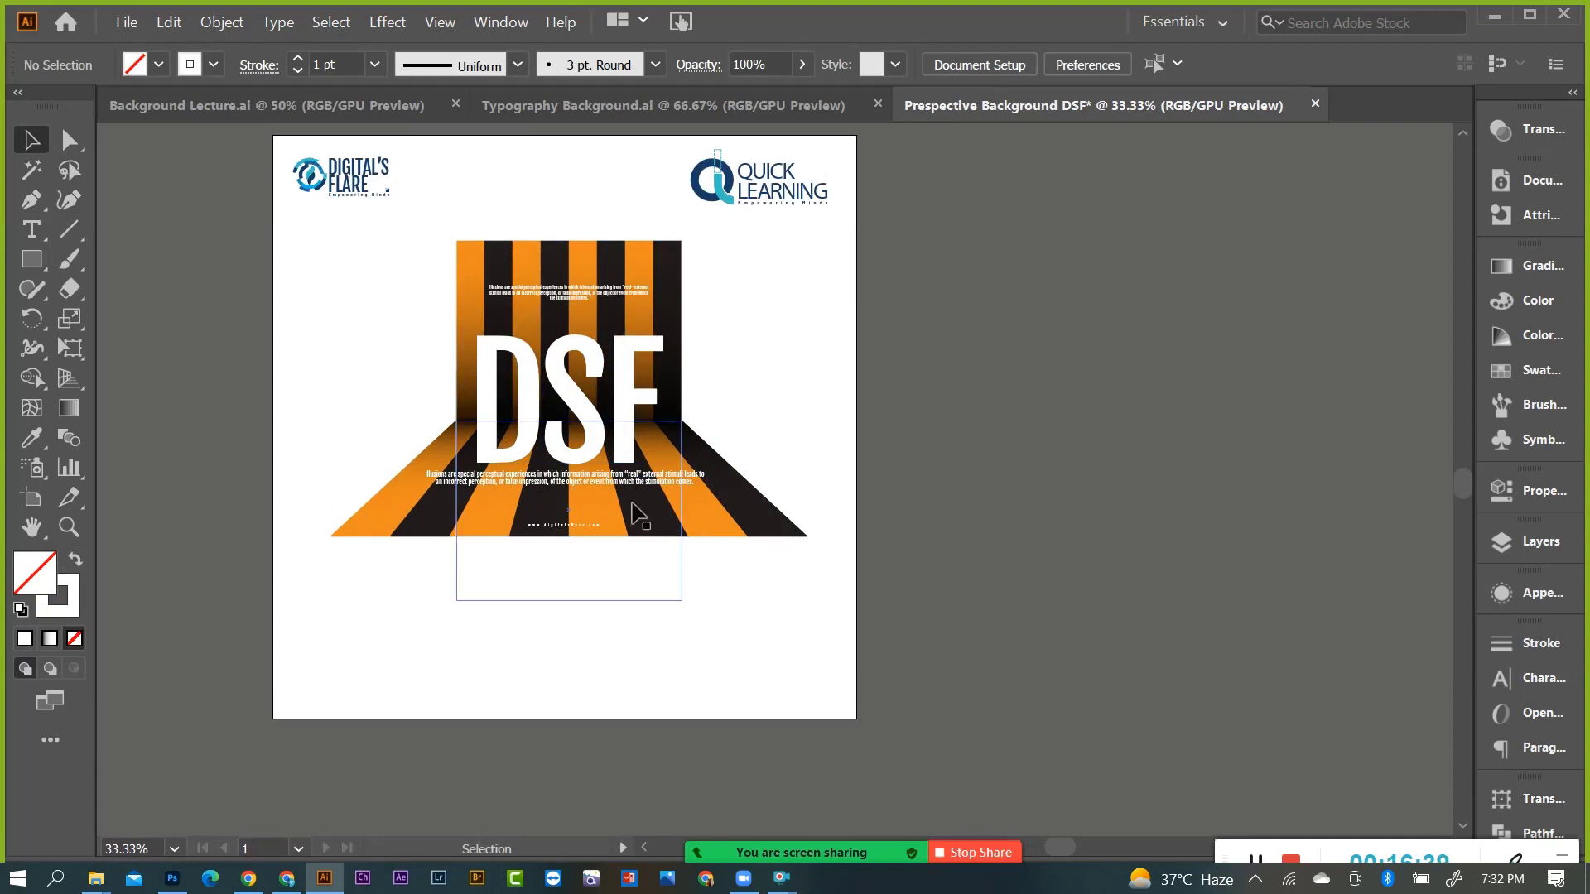
left_click(31, 498)
left_click_drag(575, 563, 1098, 611)
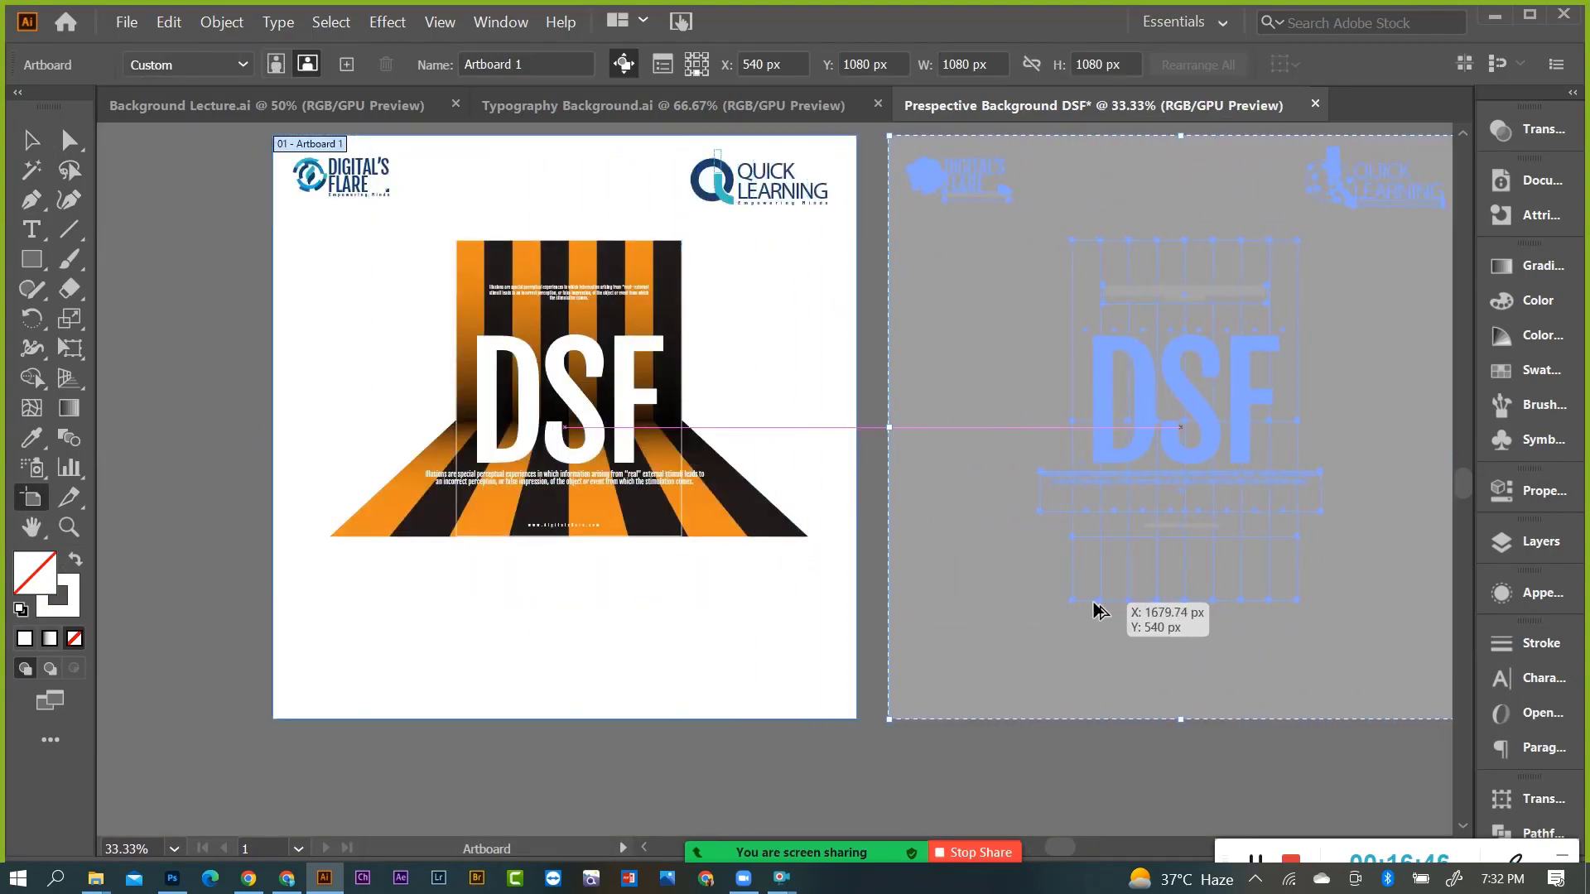
left_click_drag(1097, 610, 1095, 613)
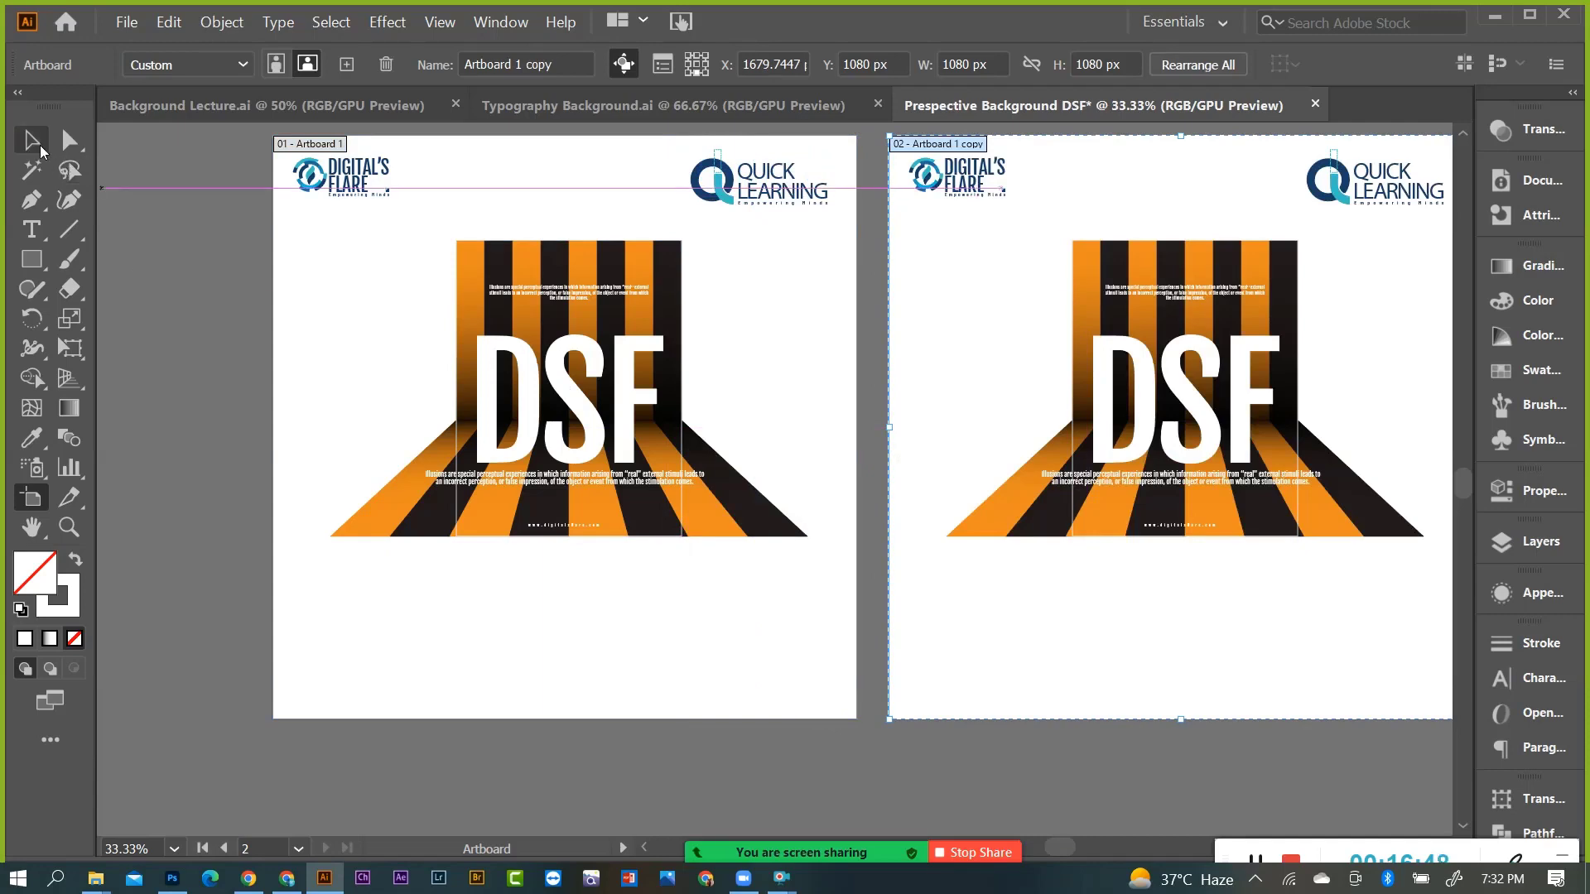
left_click(31, 141)
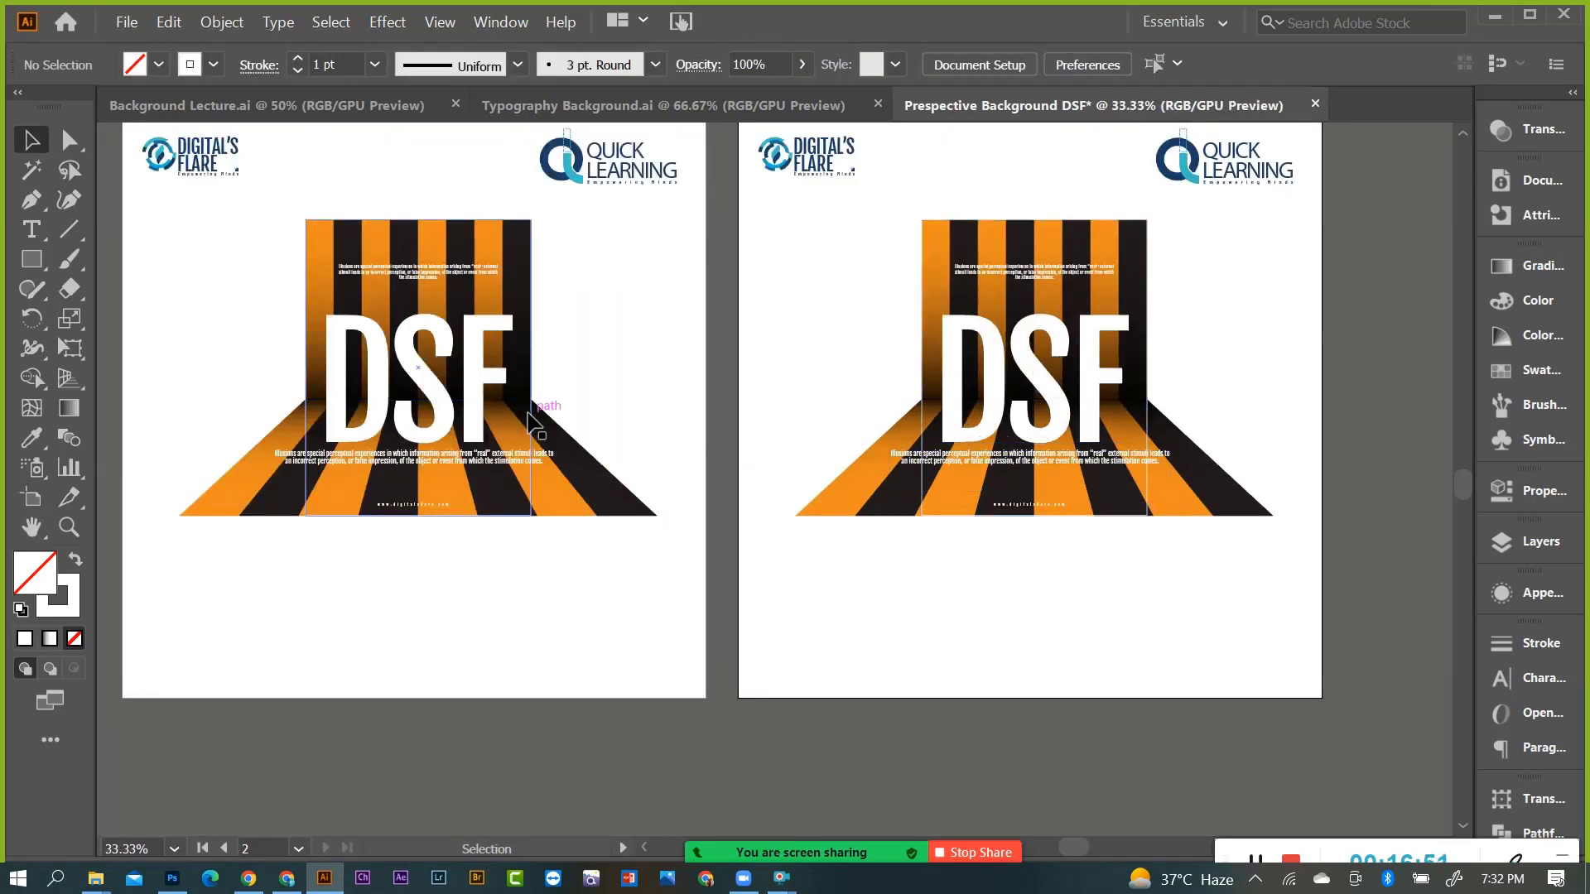
left_click_drag(436, 426, 593, 534)
left_click(326, 505)
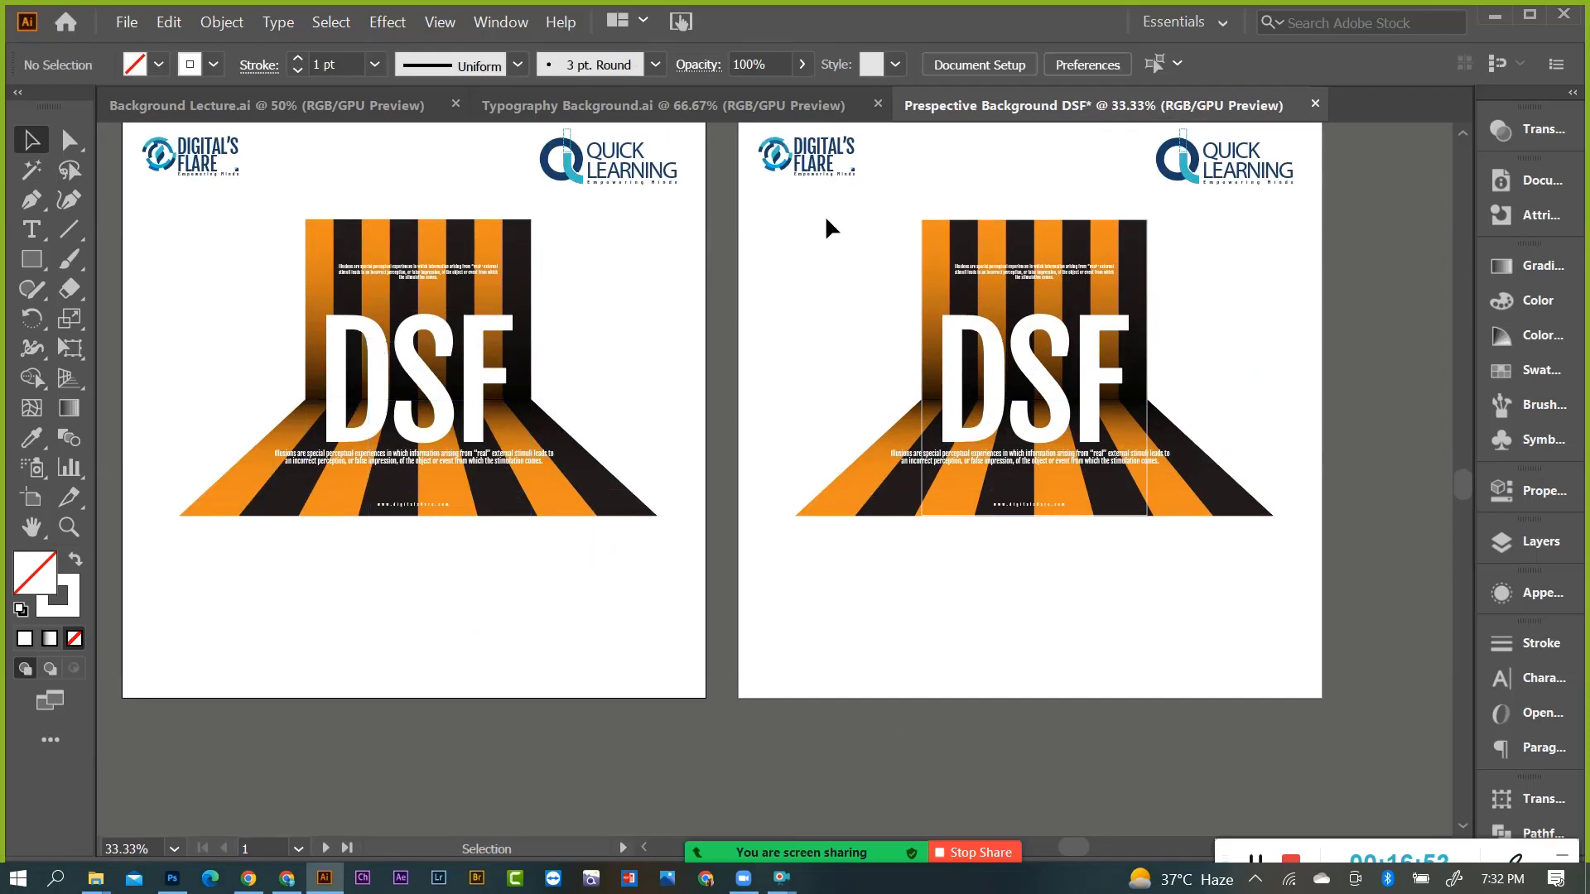
In Typography Background.ai, select the 'How to create Typography illusion Background' title and VISION logo.
left_click(733, 103)
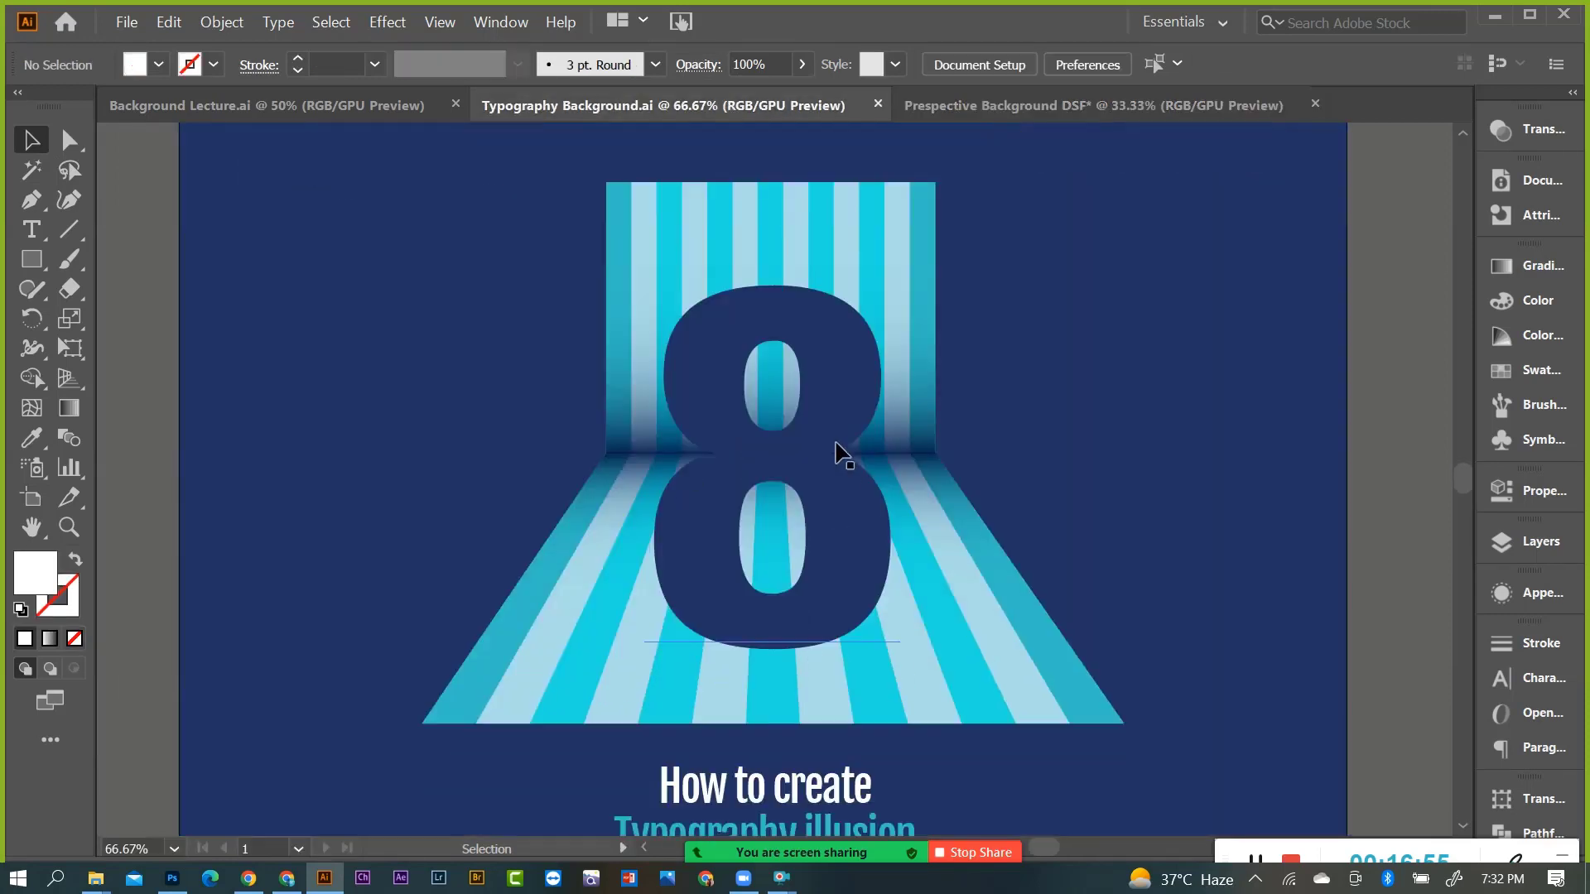
scroll(842, 454, "down", 1)
left_click(779, 683)
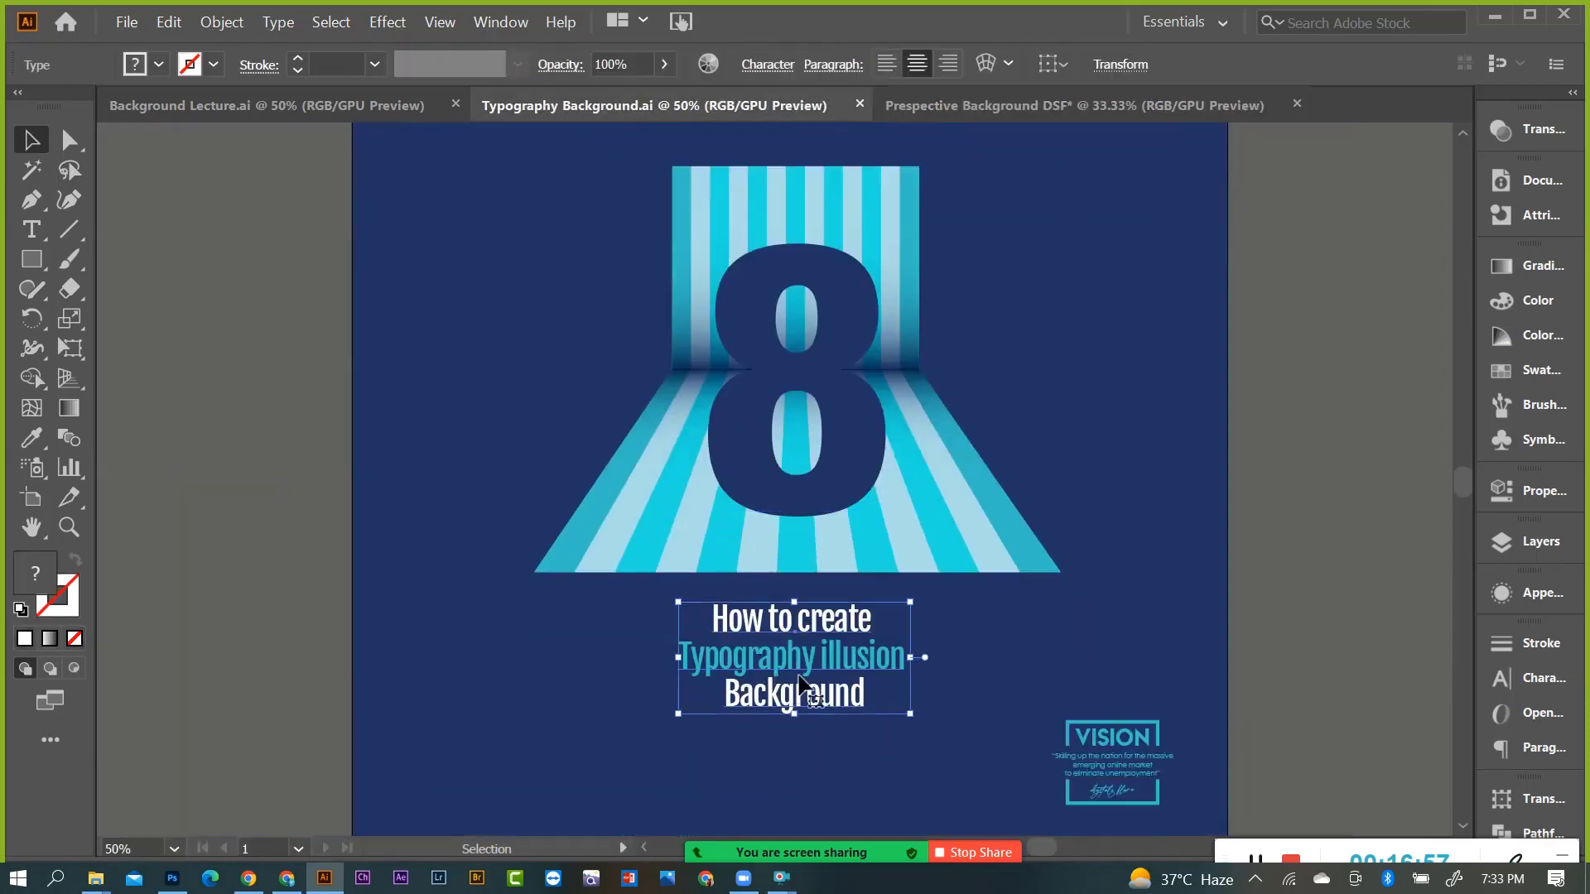
left_click(1118, 750, "shift")
left_click(1280, 662)
scroll(1296, 617, "down", 1)
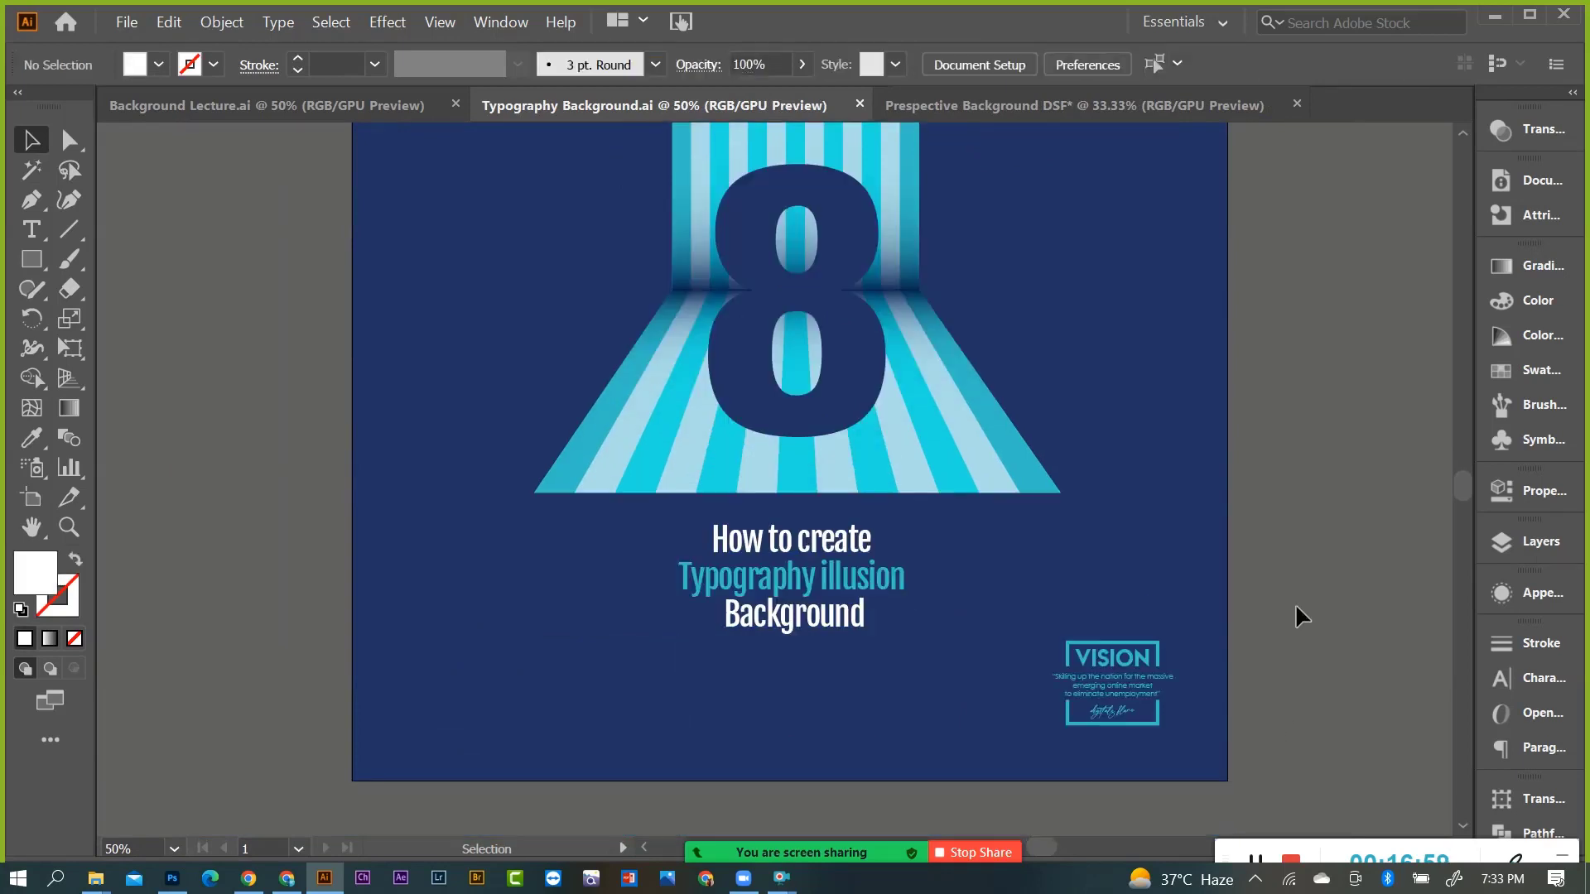
key("ctrl+a")
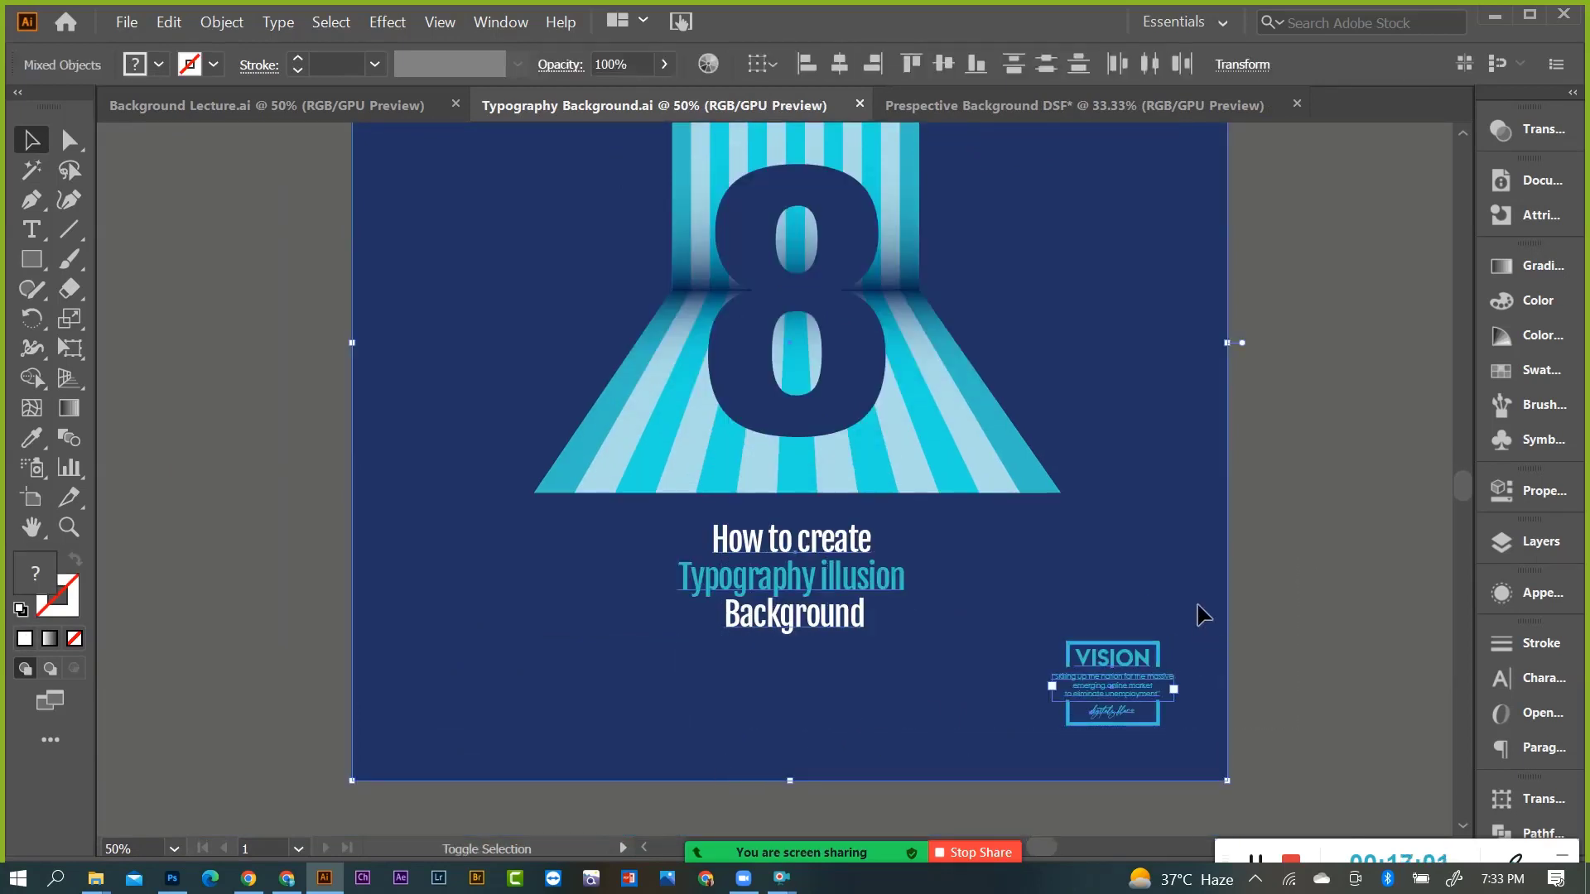
left_click(1196, 617, "shift")
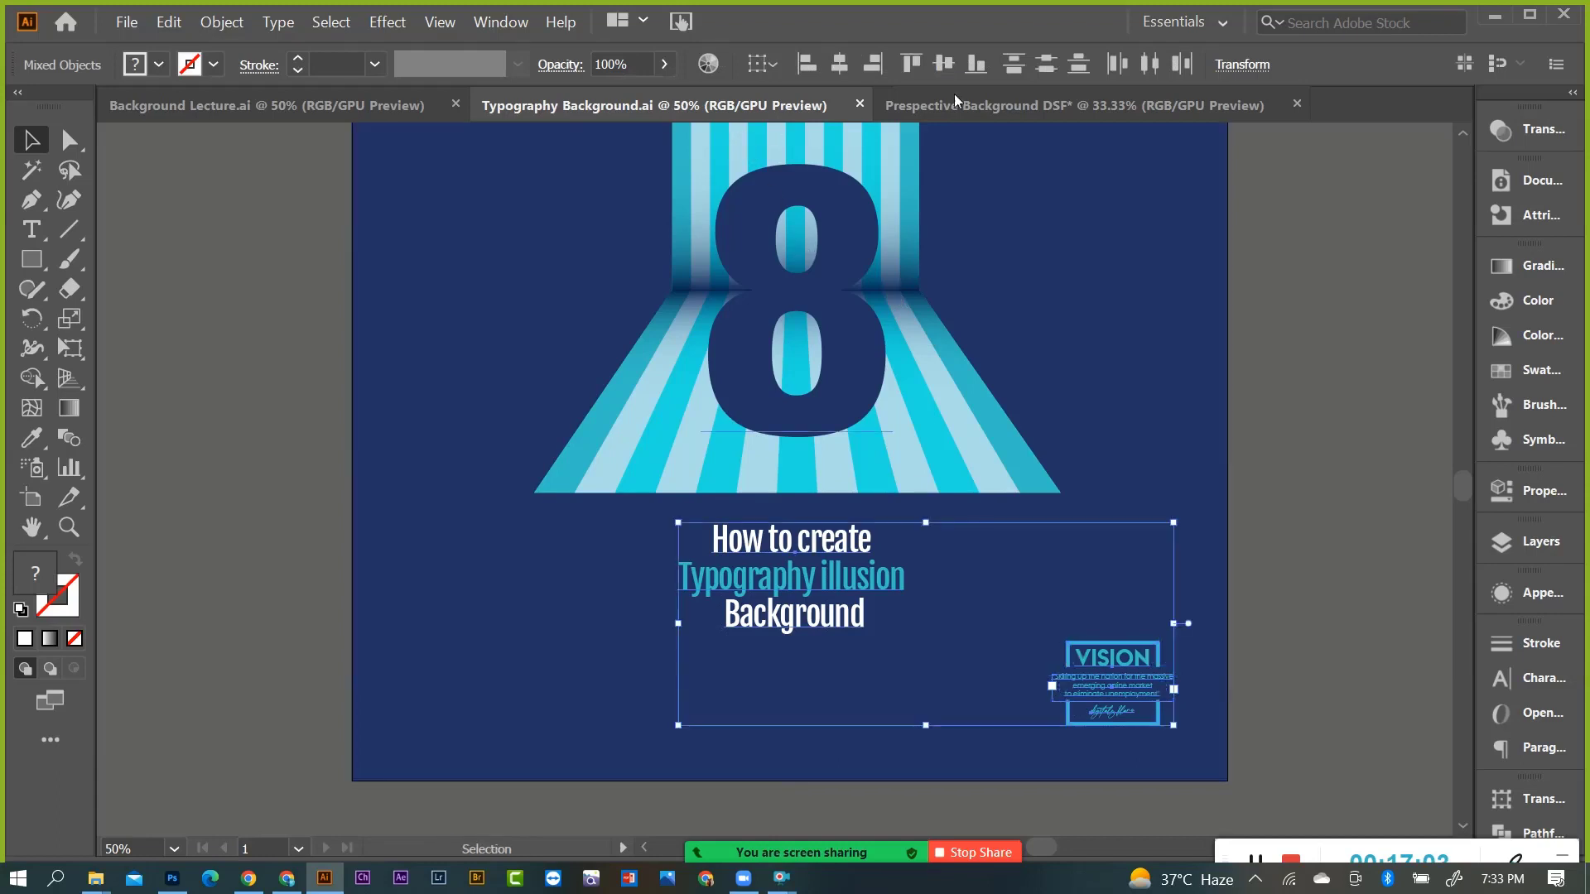
Paste the title and VISION logo into the DSF file below the left artwork.
left_click(1017, 103)
left_click(808, 535)
scroll(807, 535, "down", 1)
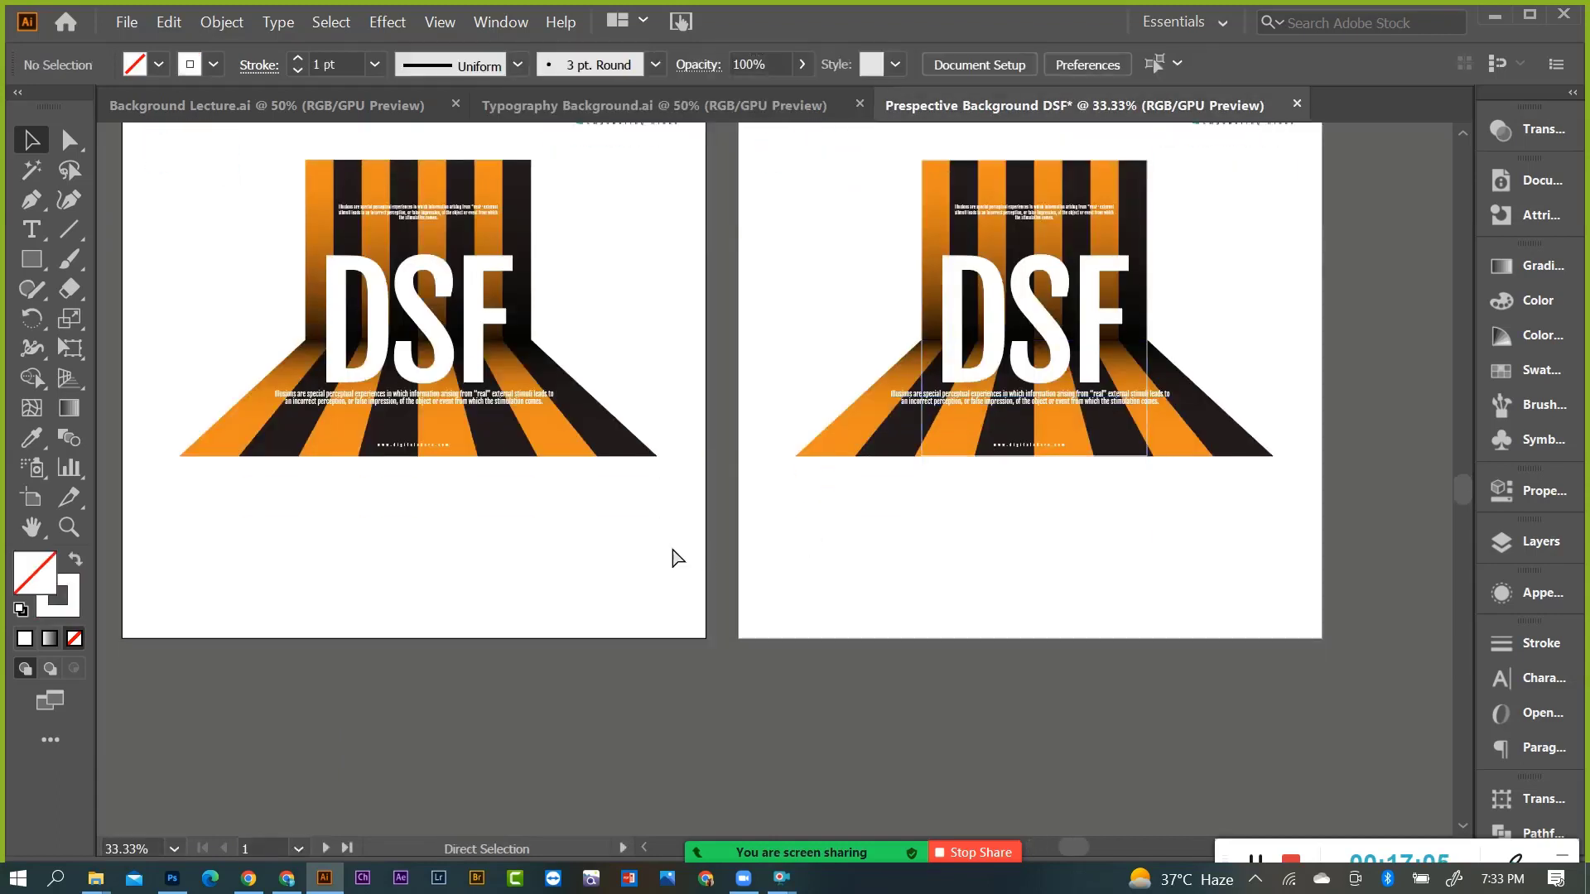
key("ctrl+v")
left_click_drag(723, 454, 451, 519)
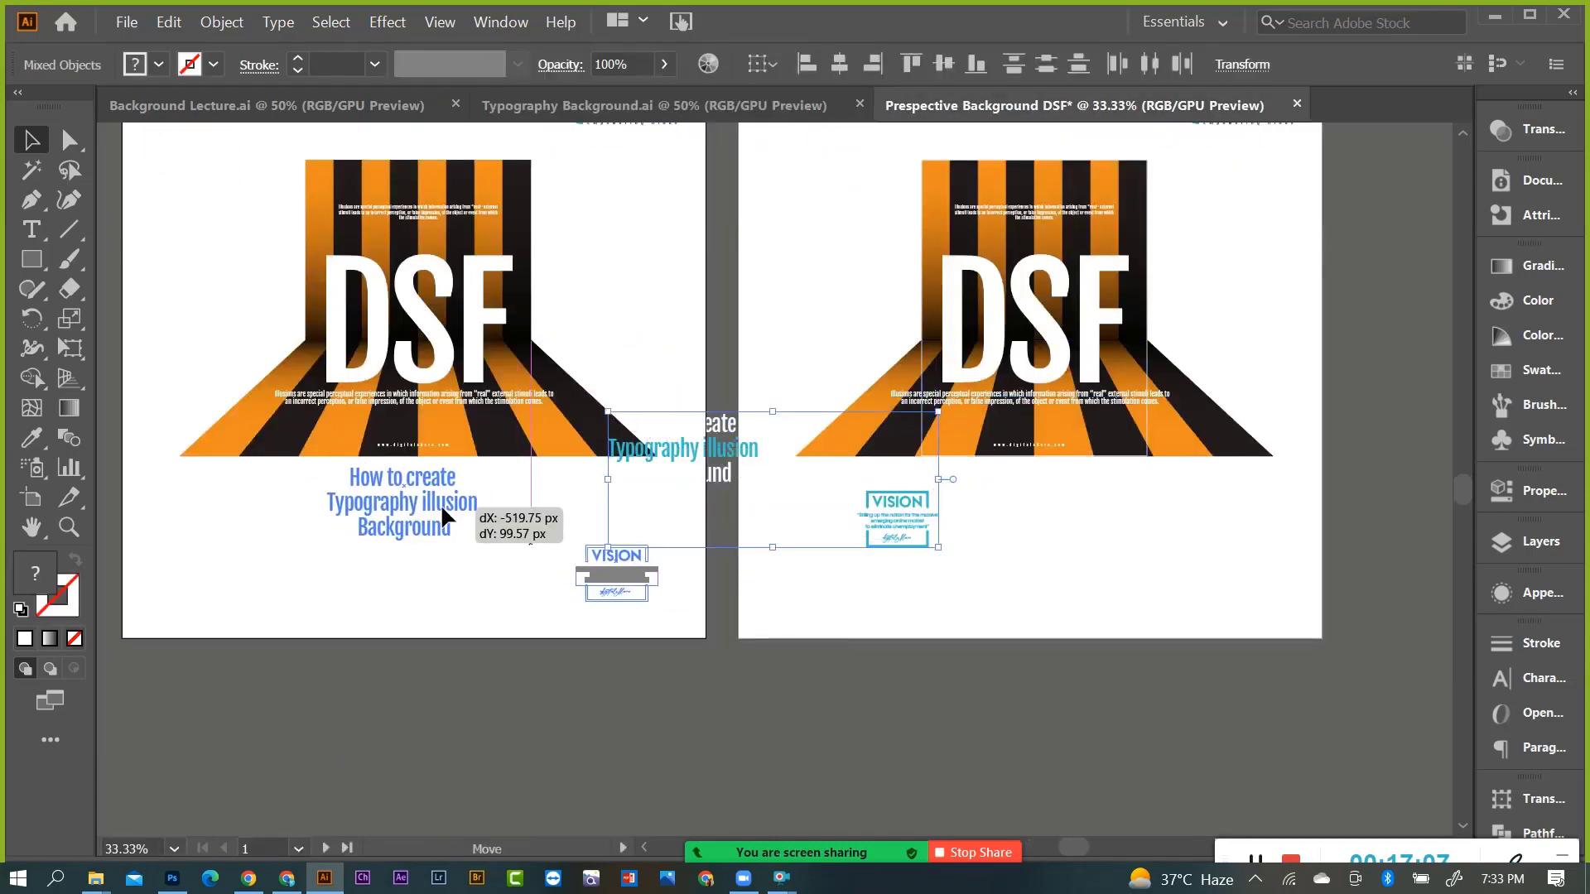
left_click(484, 658)
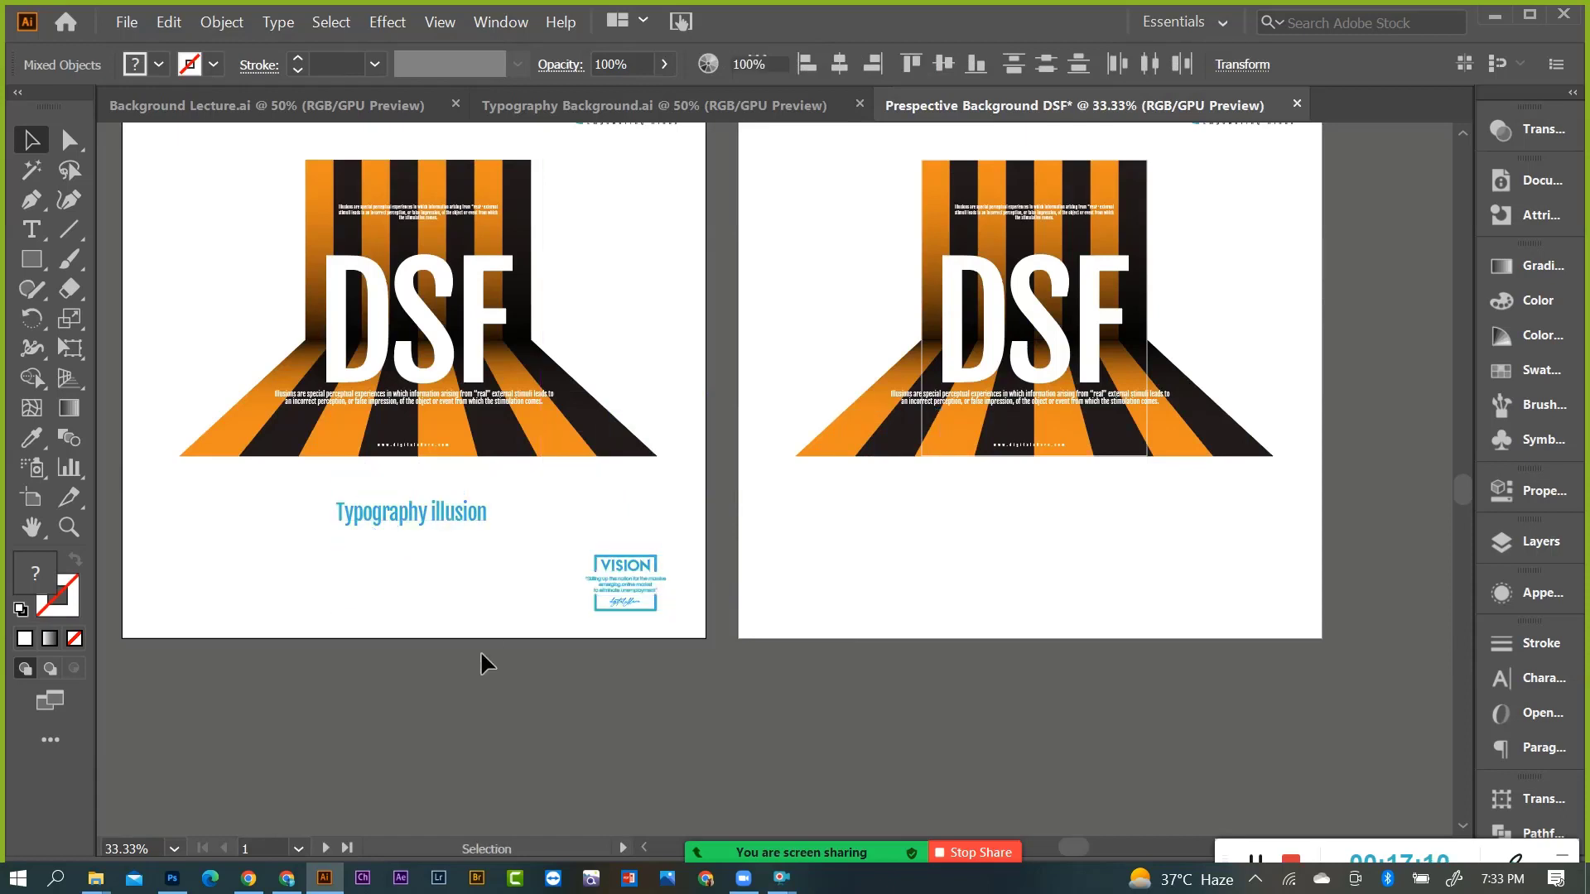
Recolour the Typography illusion title dark blue with the Eyedropper.
left_click_drag(278, 479, 355, 527)
left_click(510, 664)
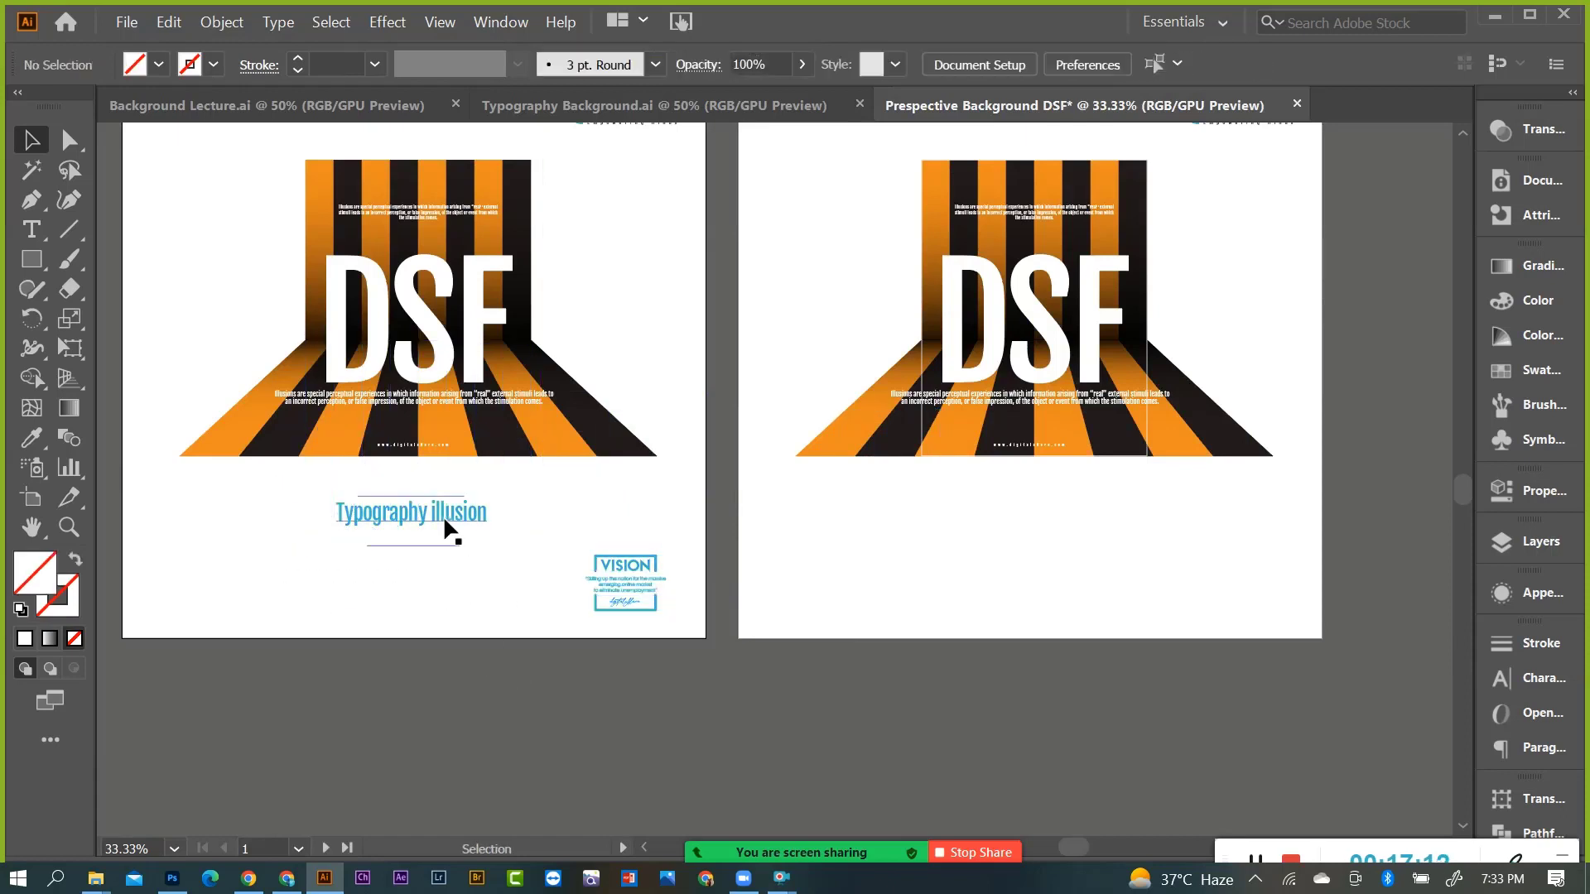
left_click(443, 515)
key("i")
left_click(619, 431)
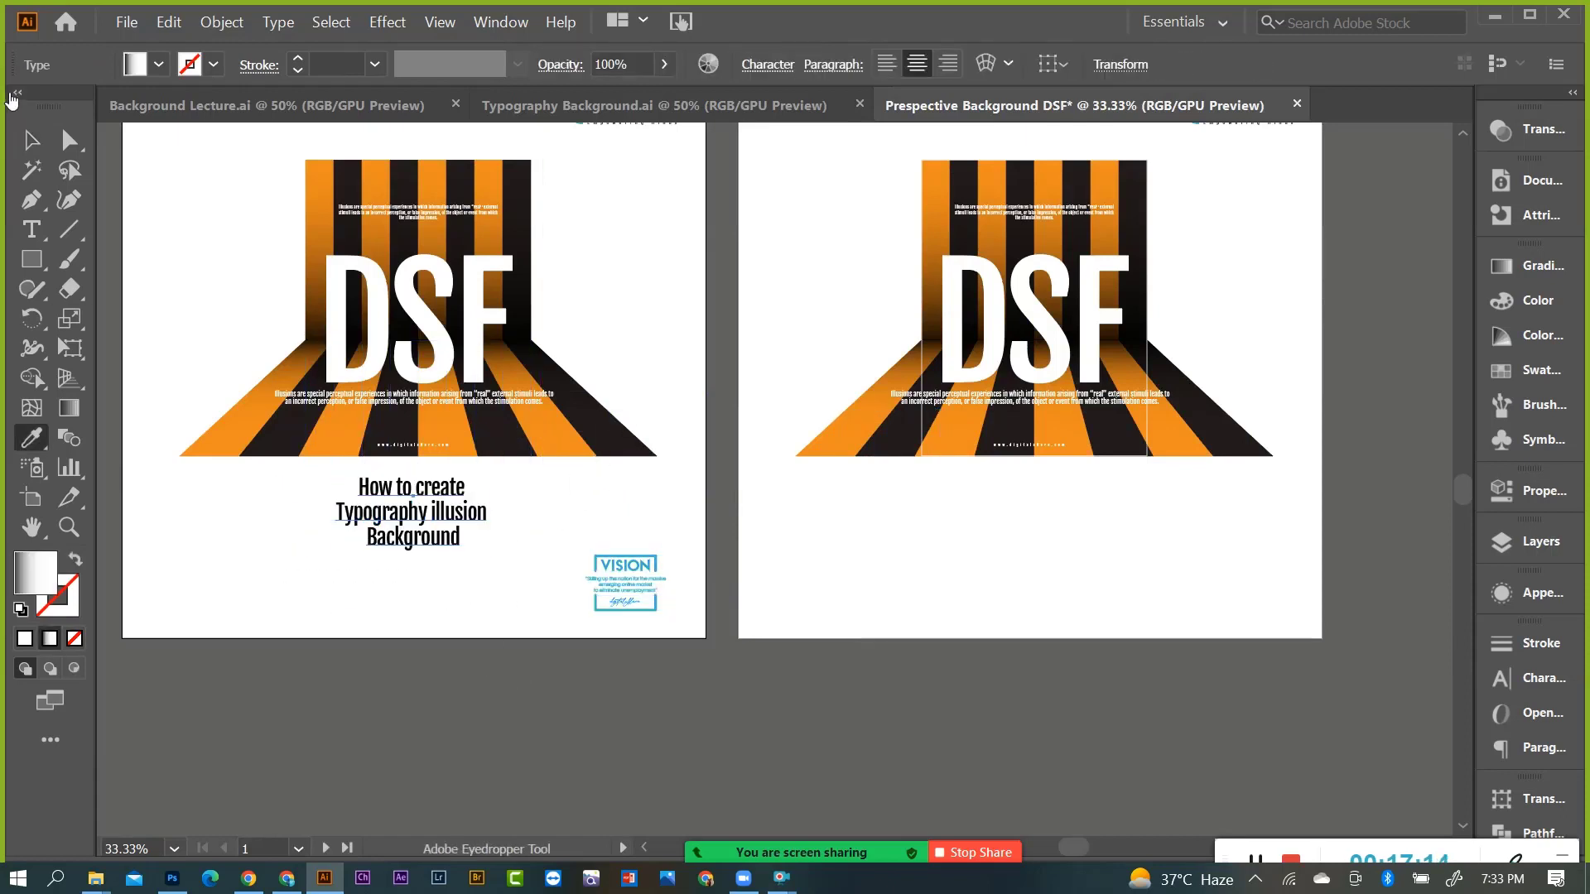
scroll(514, 335, "up", 3)
left_click(546, 217)
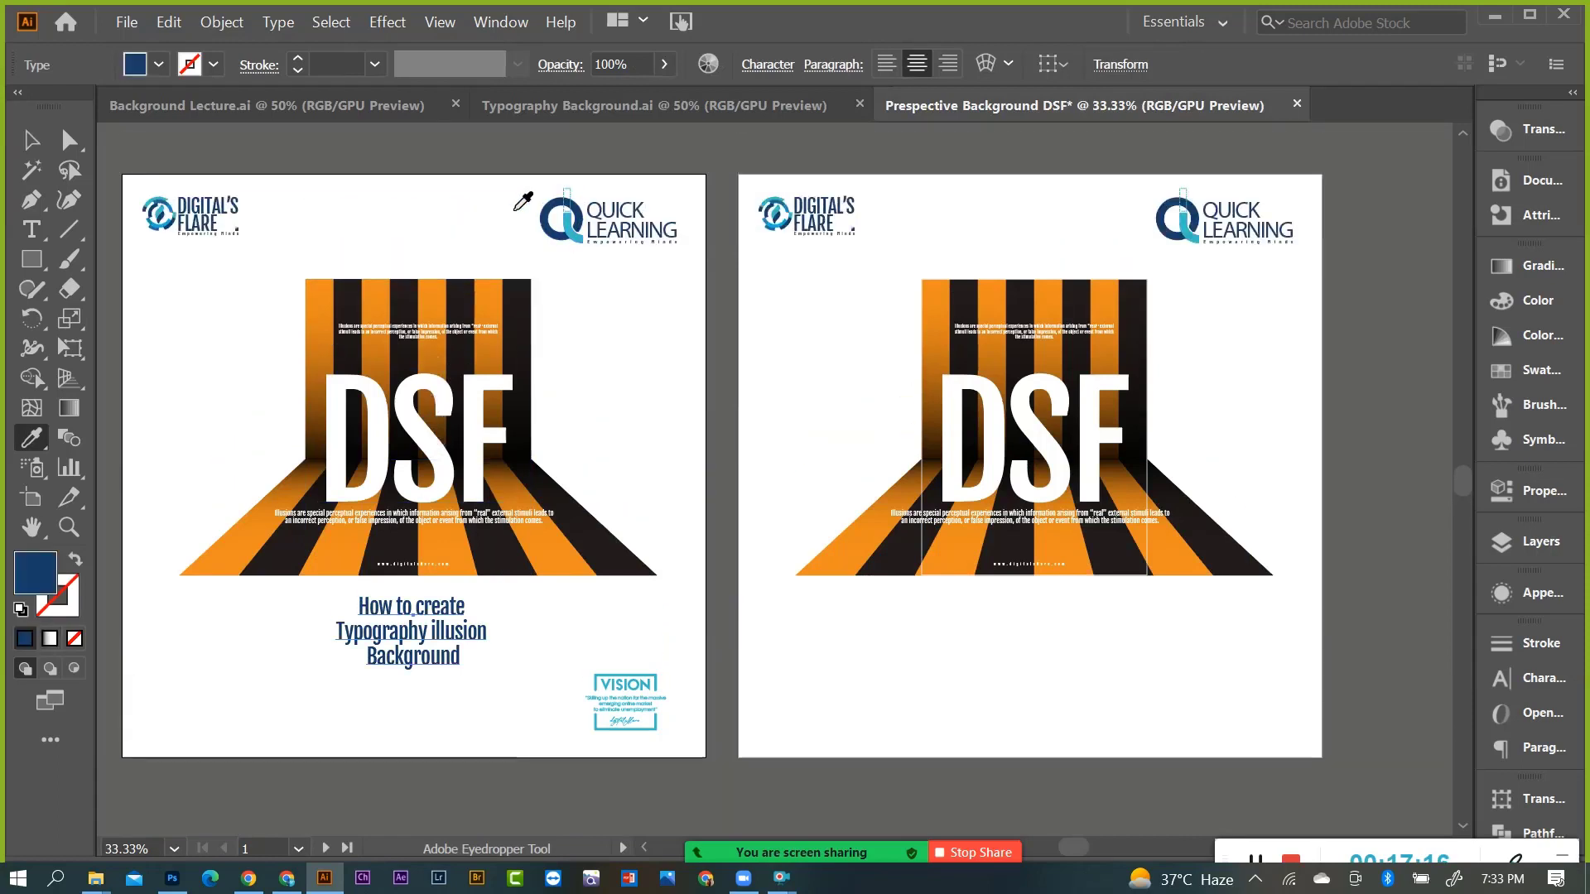
key("v")
left_click(726, 474)
Recolour the VISION logo dark blue with the Eyedropper.
scroll(682, 540, "down", 2)
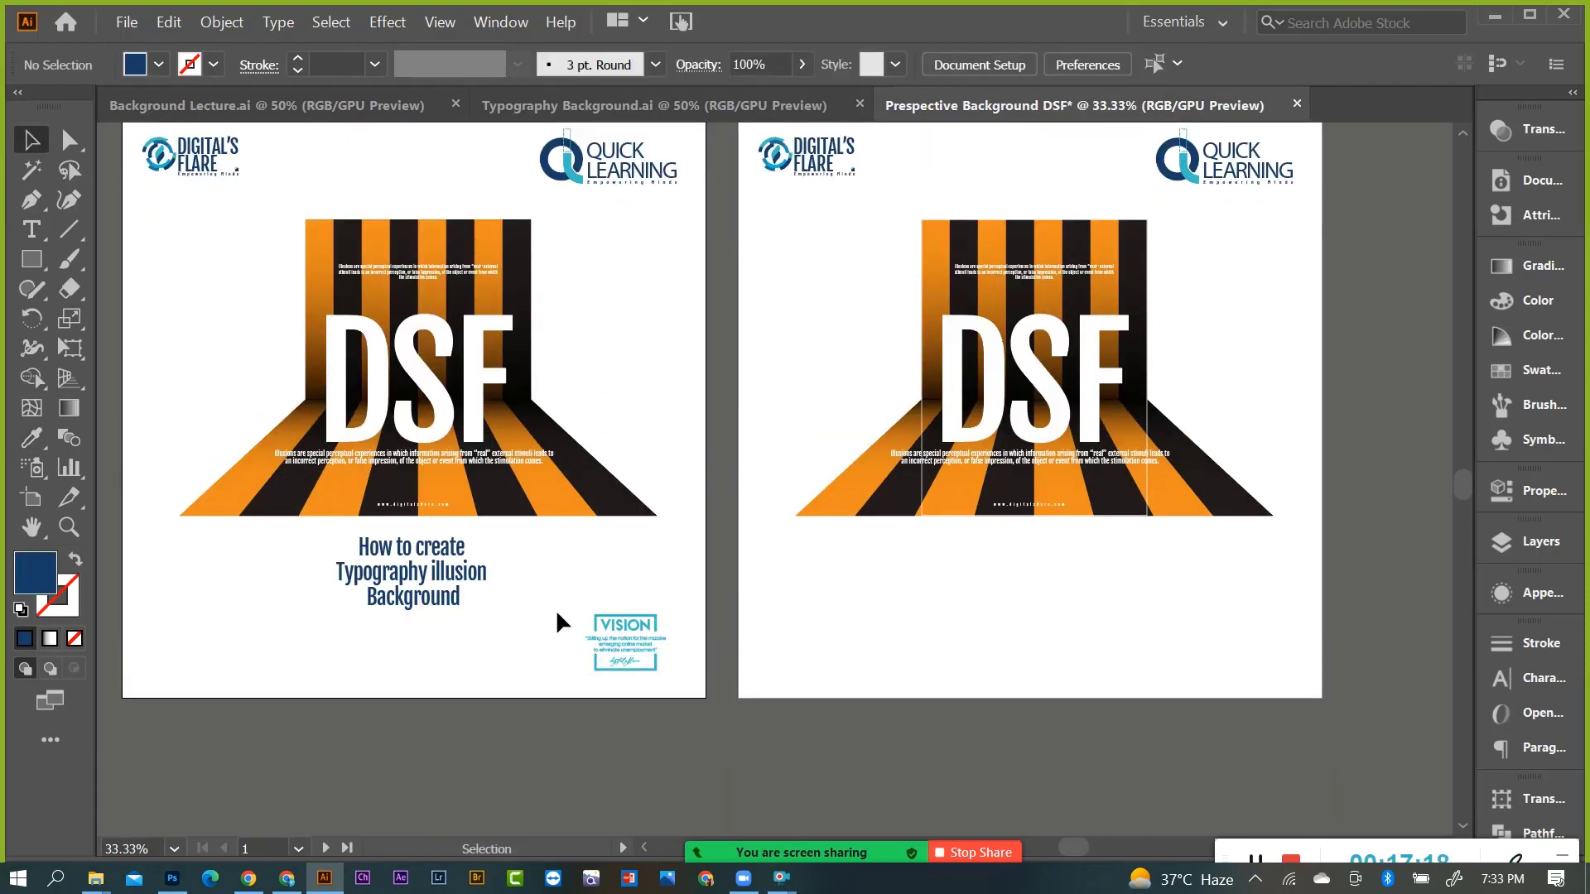
left_click_drag(557, 612, 685, 708)
key("i")
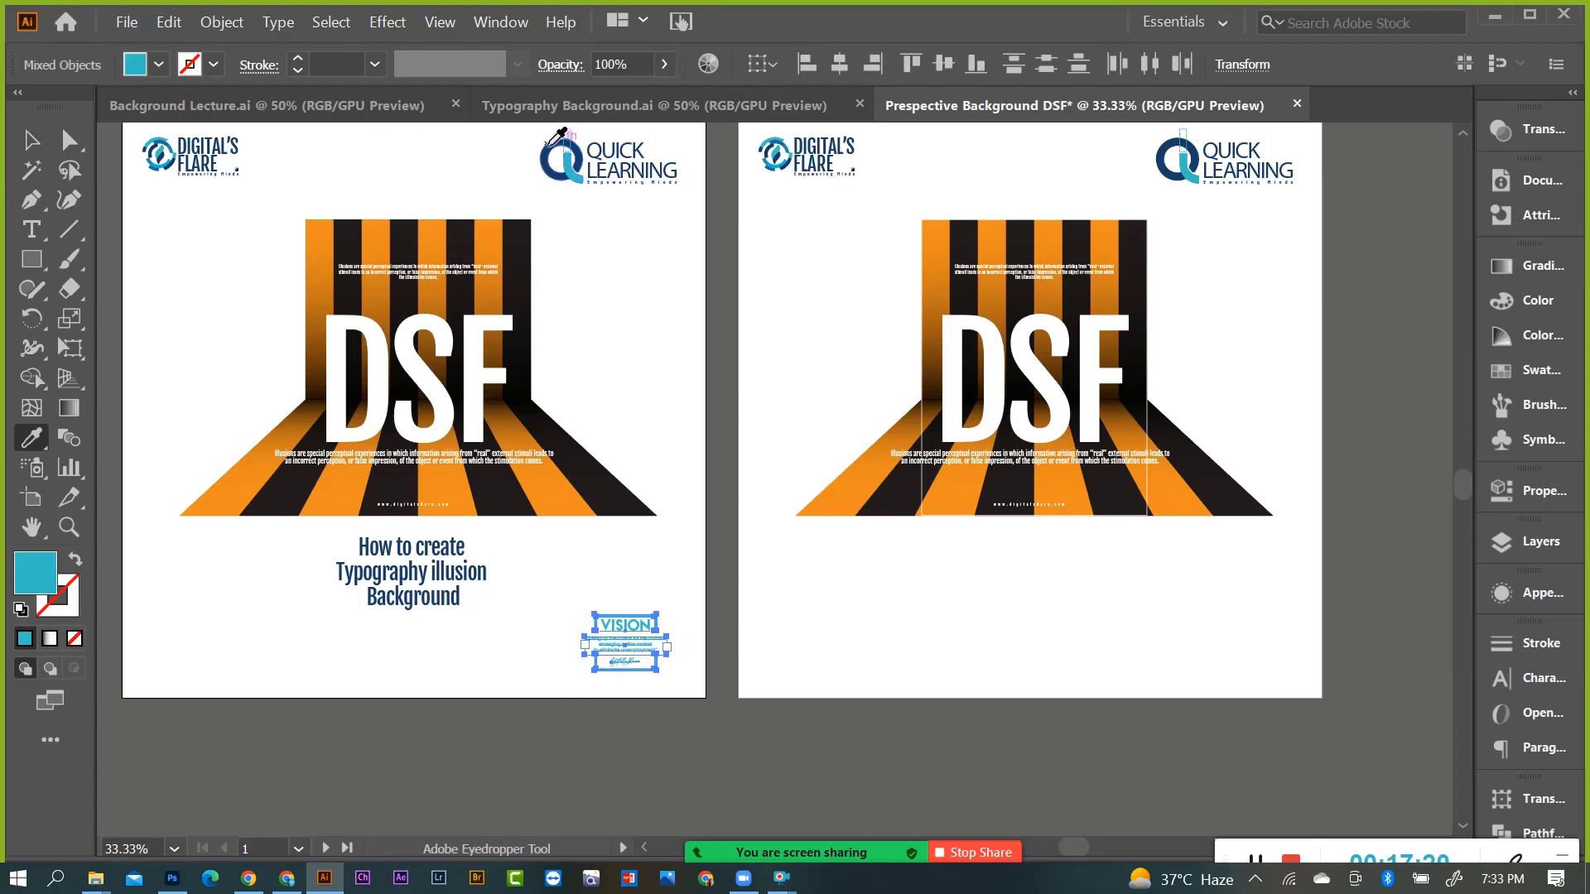
left_click(572, 148)
left_click(30, 143)
left_click(657, 509)
Fill the outline rectangle on the second artboard solid white.
scroll(792, 599, "down", 2)
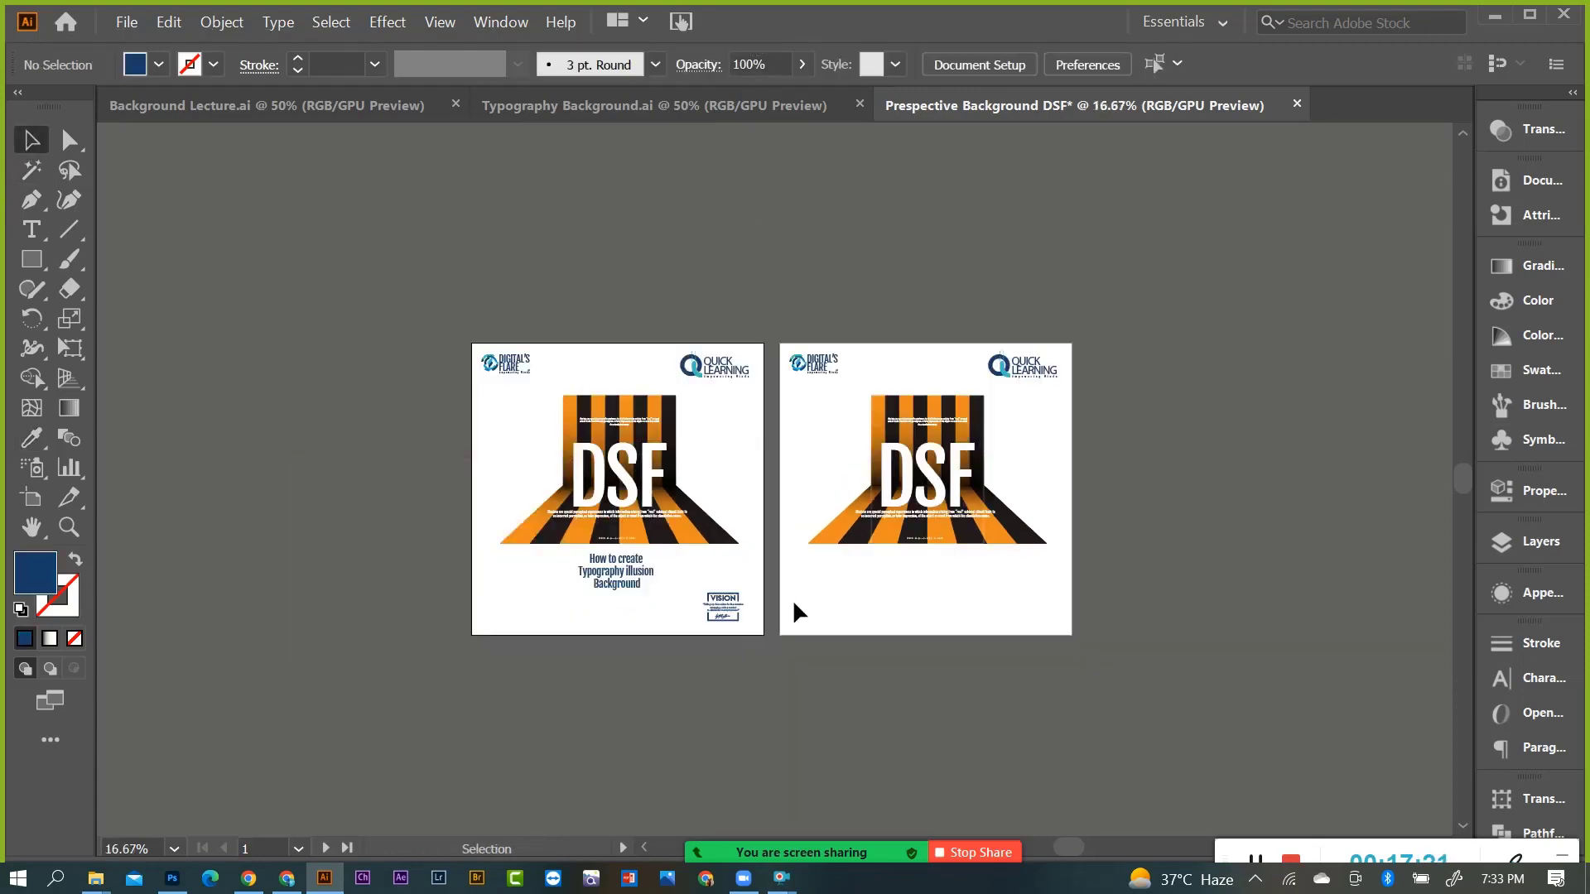
scroll(737, 610, "up", 1)
scroll(1245, 581, "up", 2)
scroll(1048, 487, "up", 4)
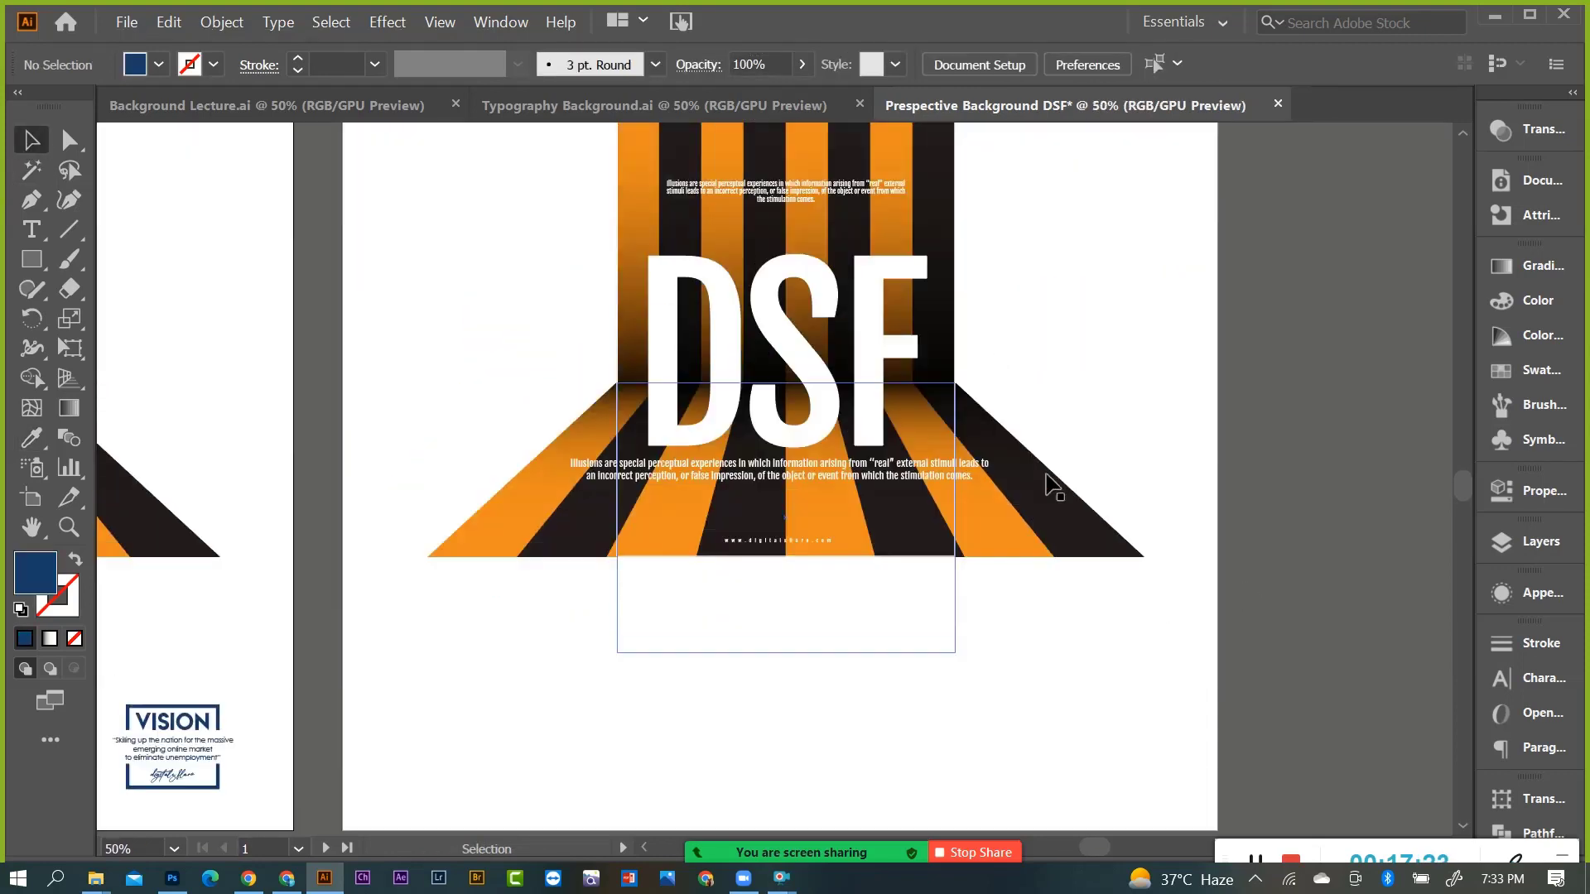
left_click(961, 418)
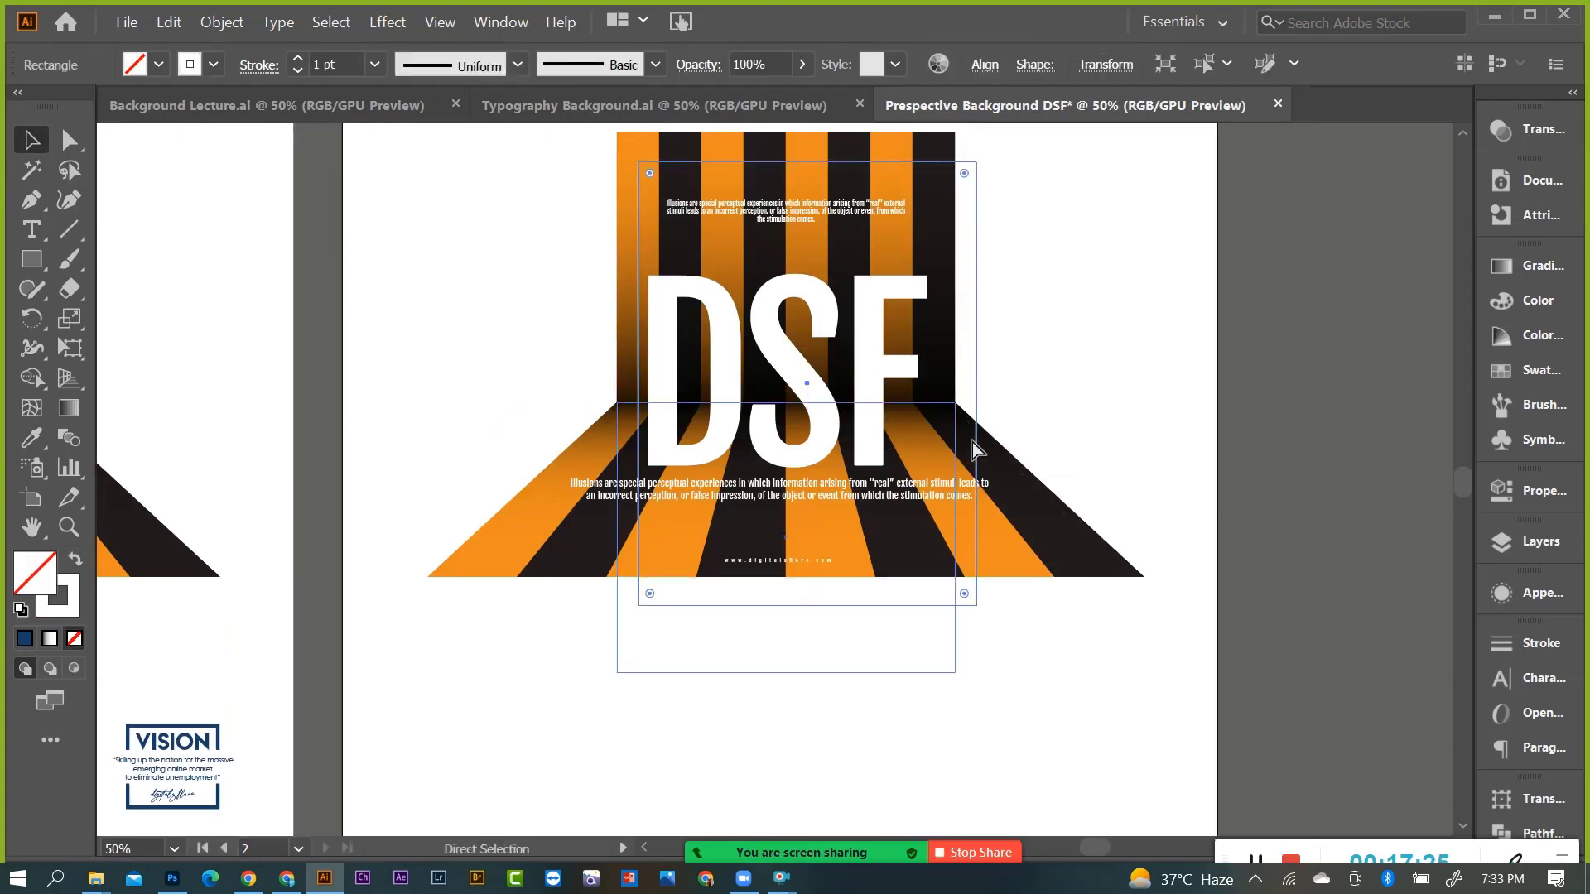
scroll(967, 489, "down", 1)
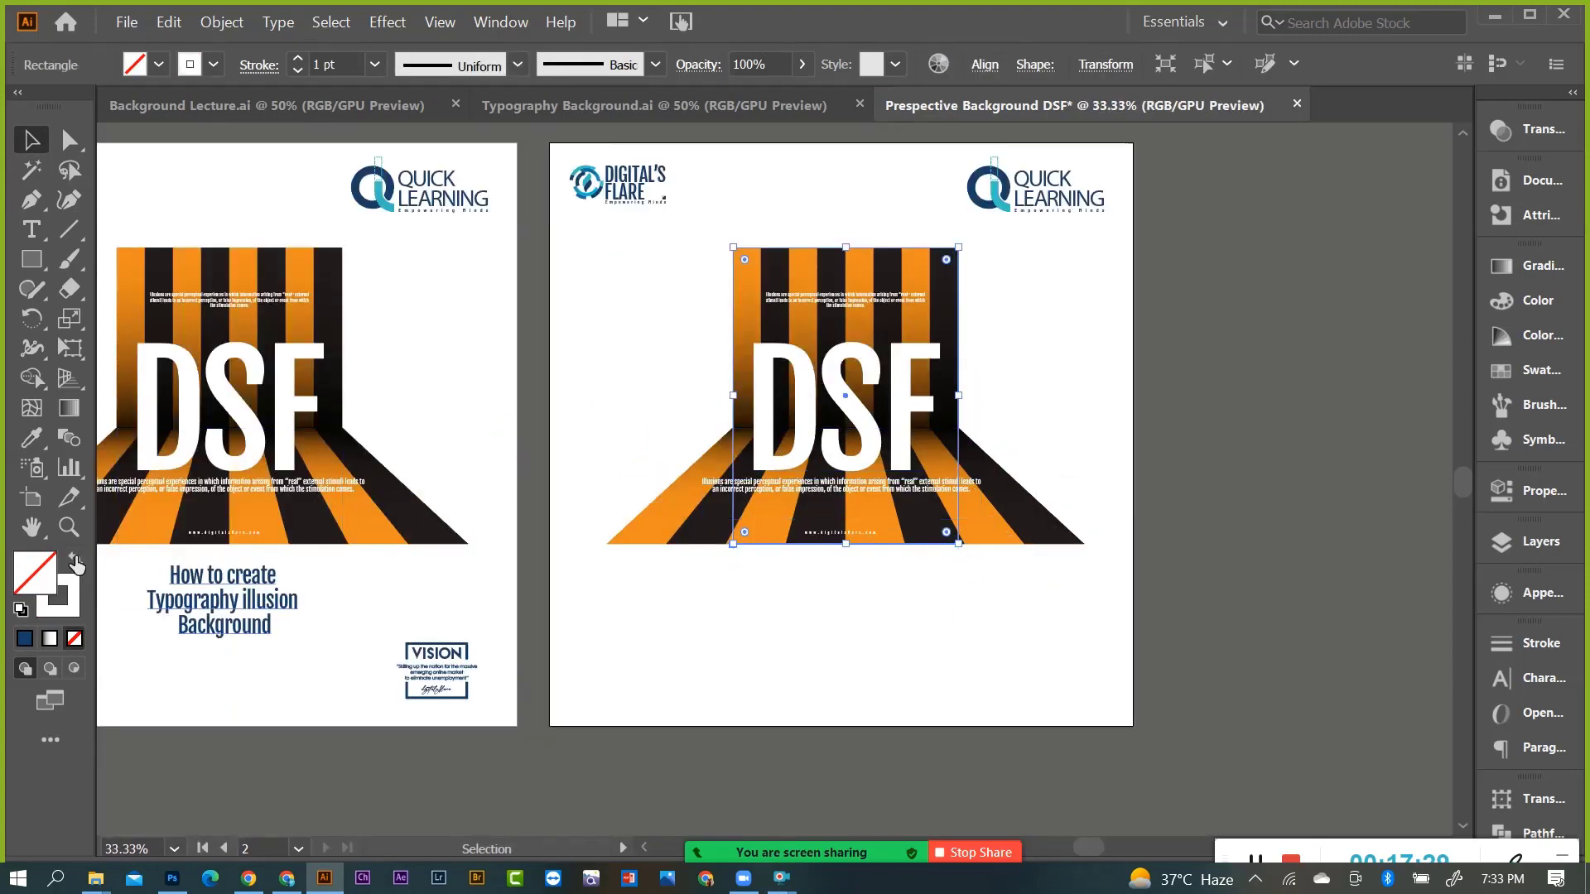
key("shift+x")
left_click(989, 603)
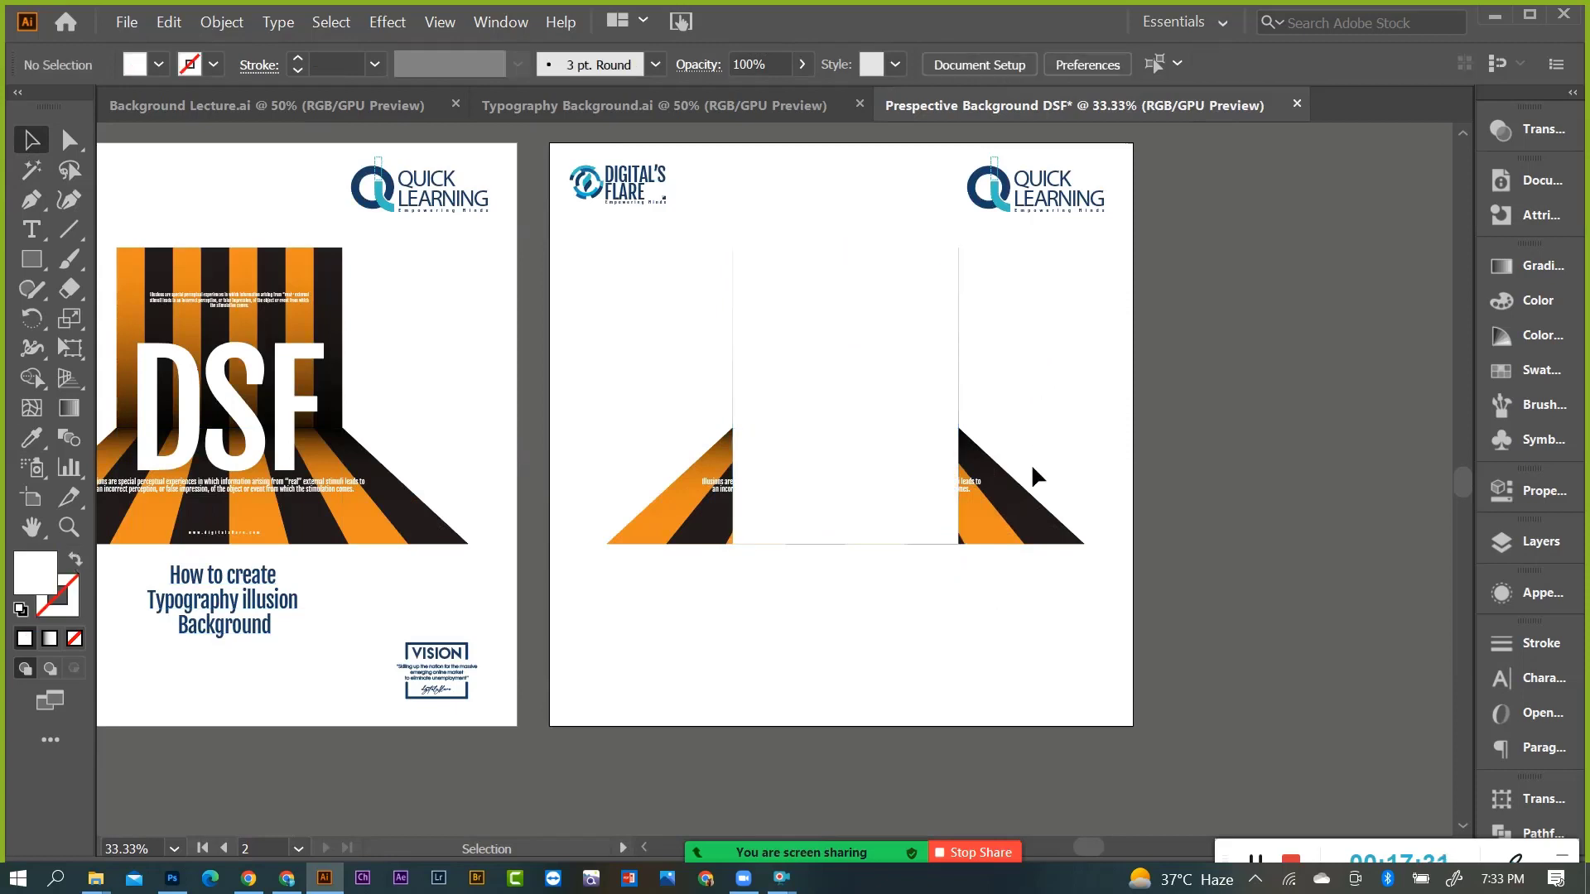
Try sending the white rectangle behind the stripes, then undo back to the white fill.
left_click(929, 395)
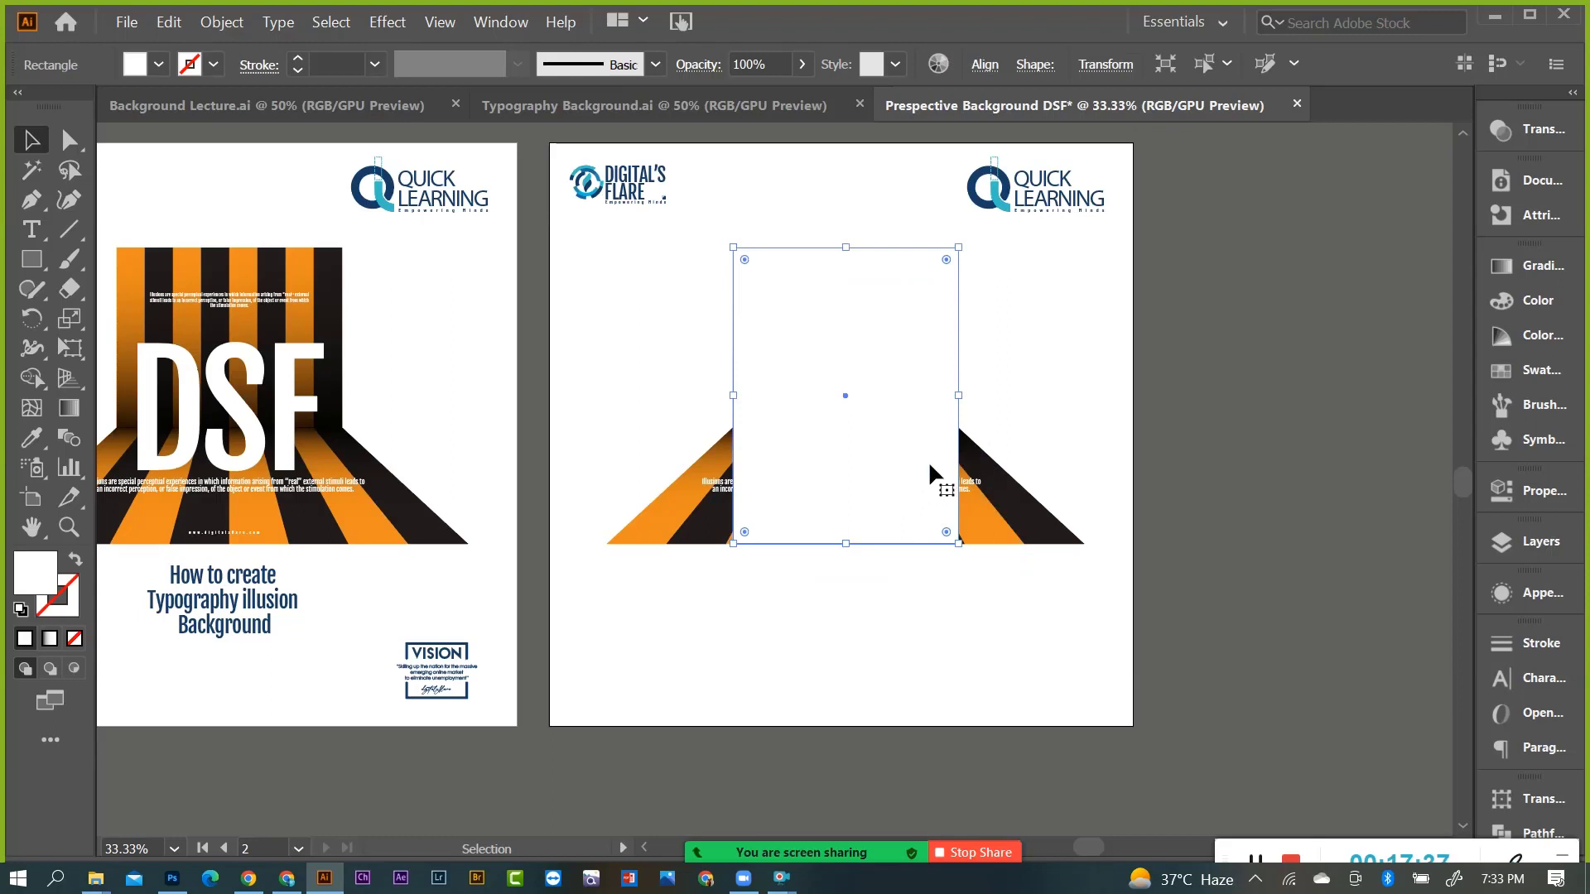
key("ctrl")
key("ctrl+shift+bracketleft")
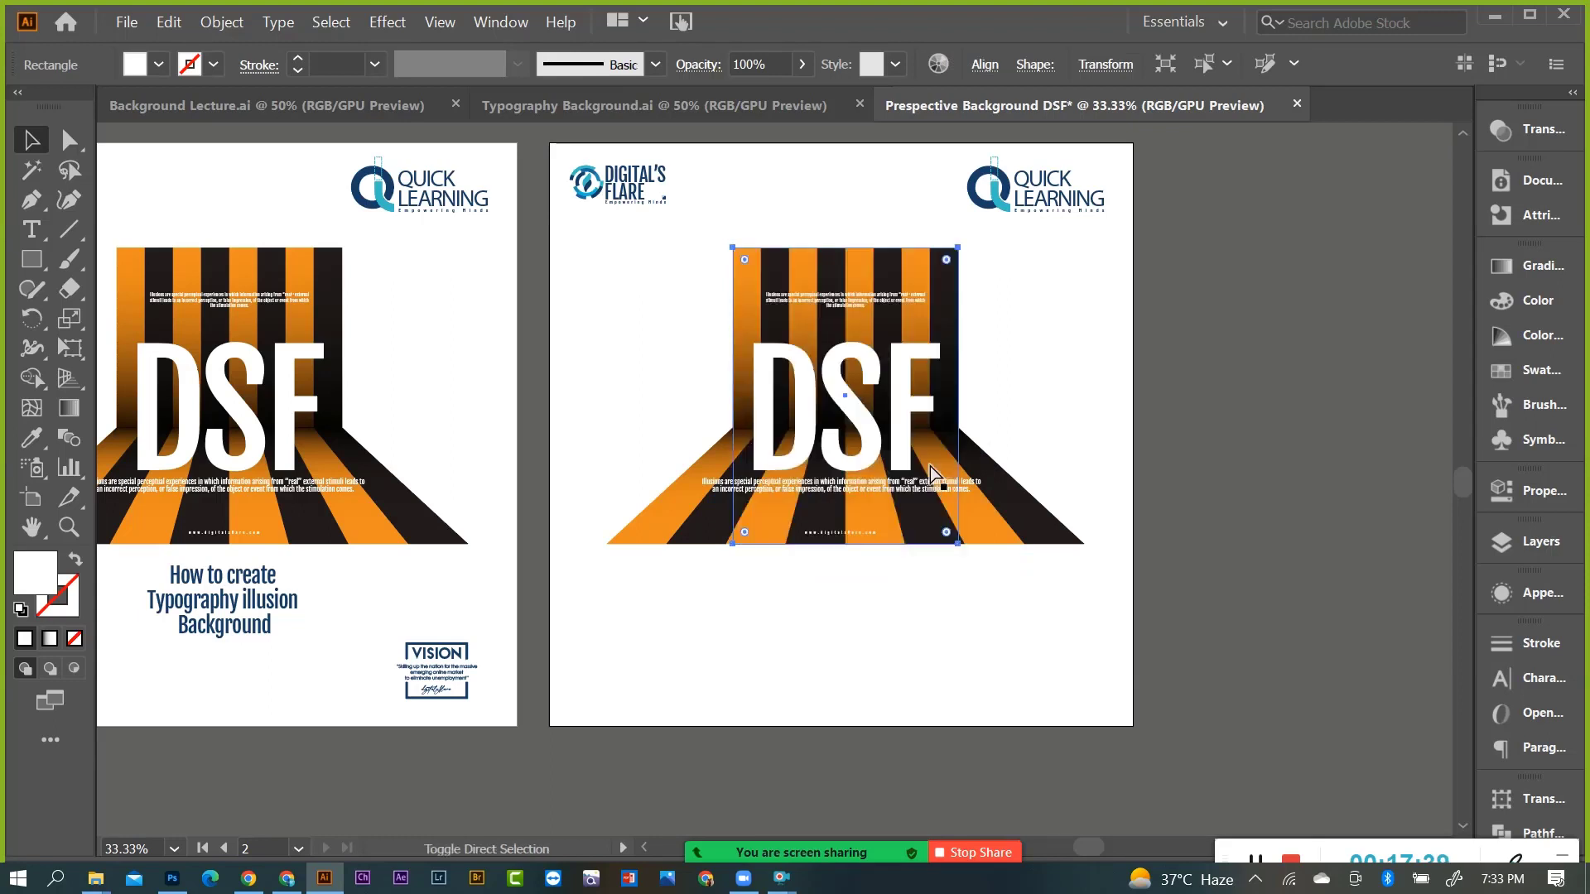
key("a")
key("ctrl+z")
key("ctrl+z")
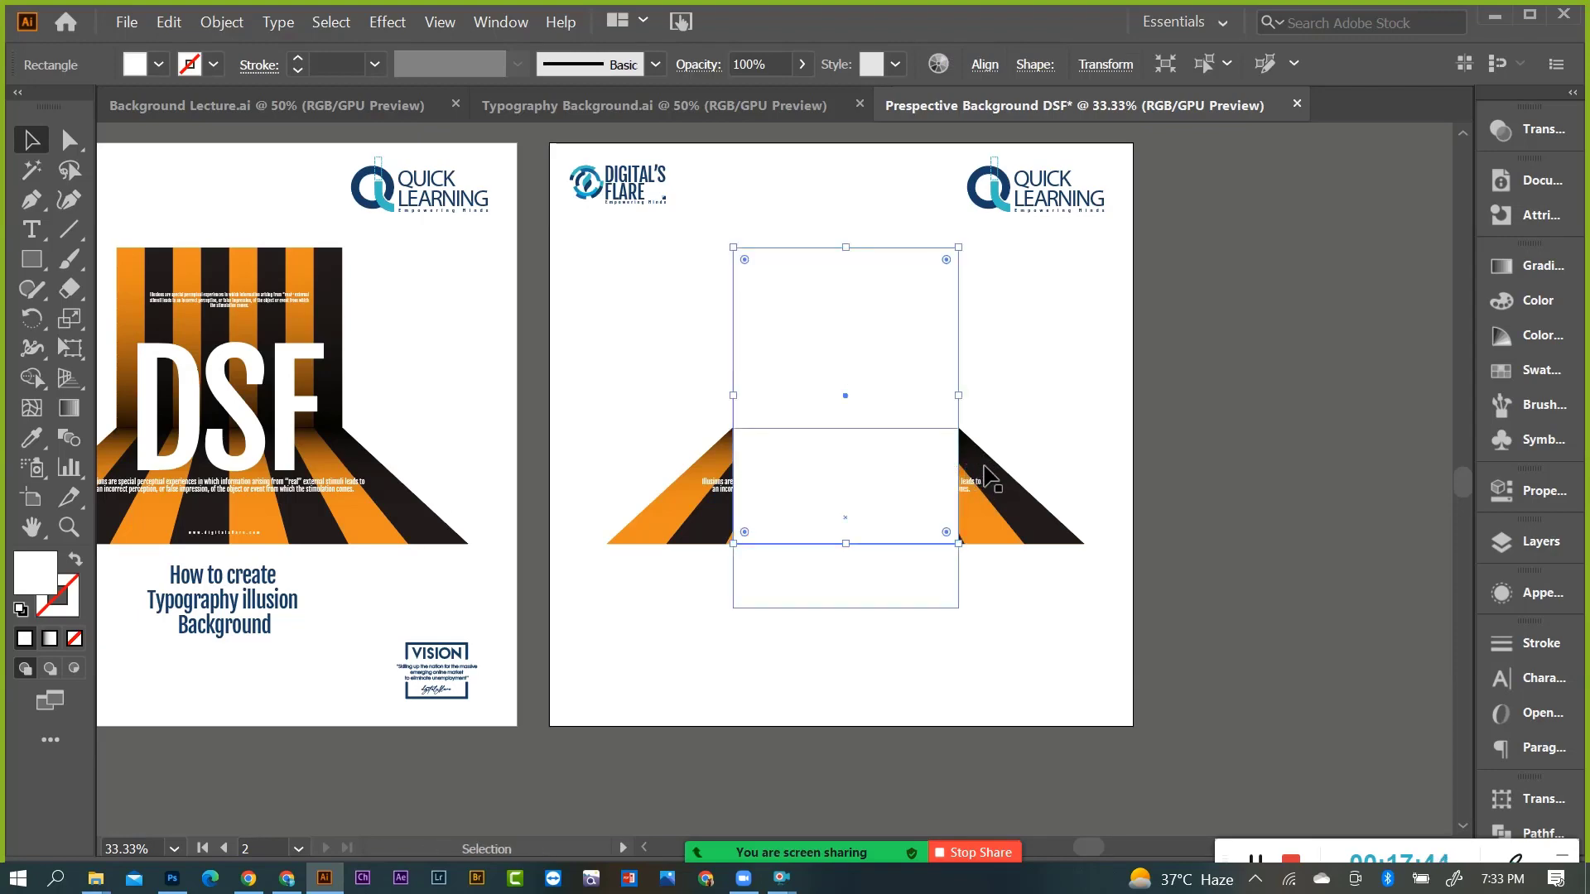
key("ctrl+z")
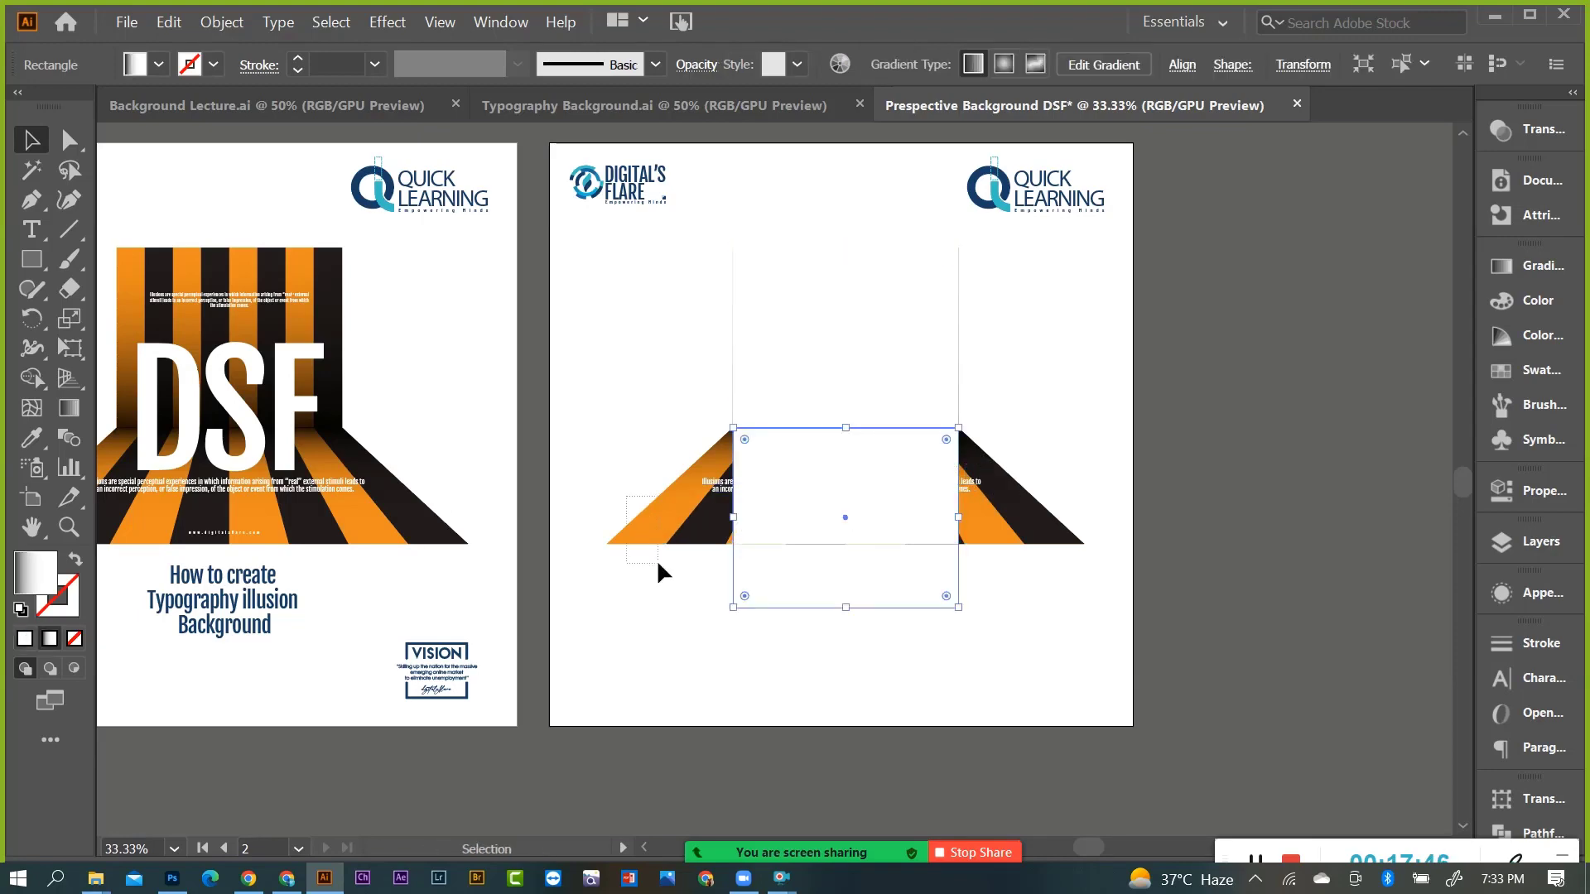
key("ctrl+z")
Move the white rectangle right, clear of the striped DSF artwork.
left_click_drag(843, 368, 1140, 385)
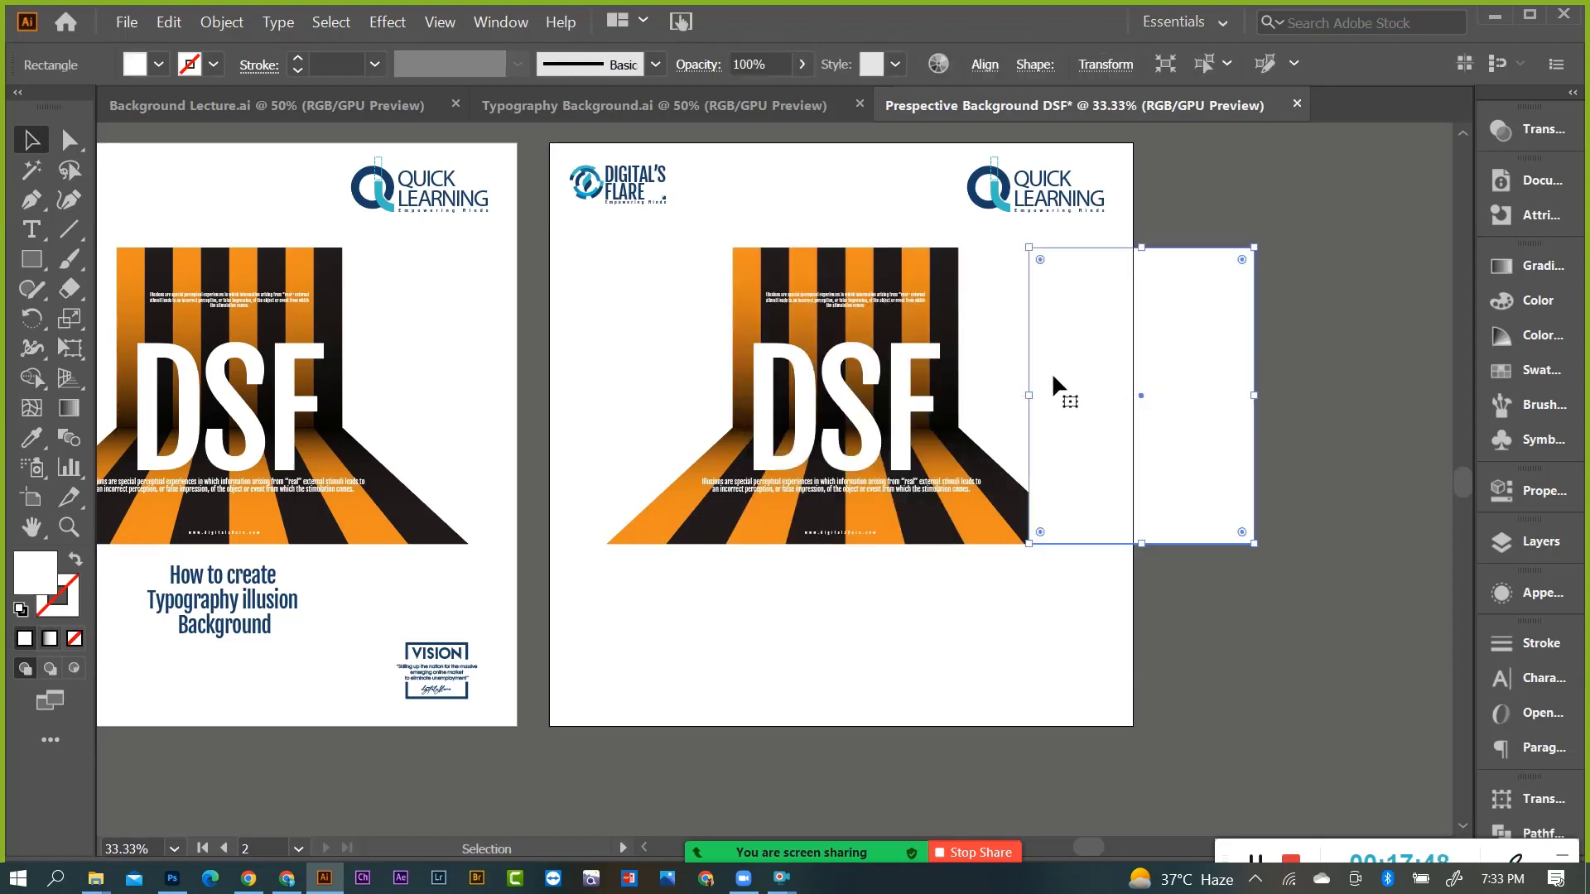
left_click(959, 273)
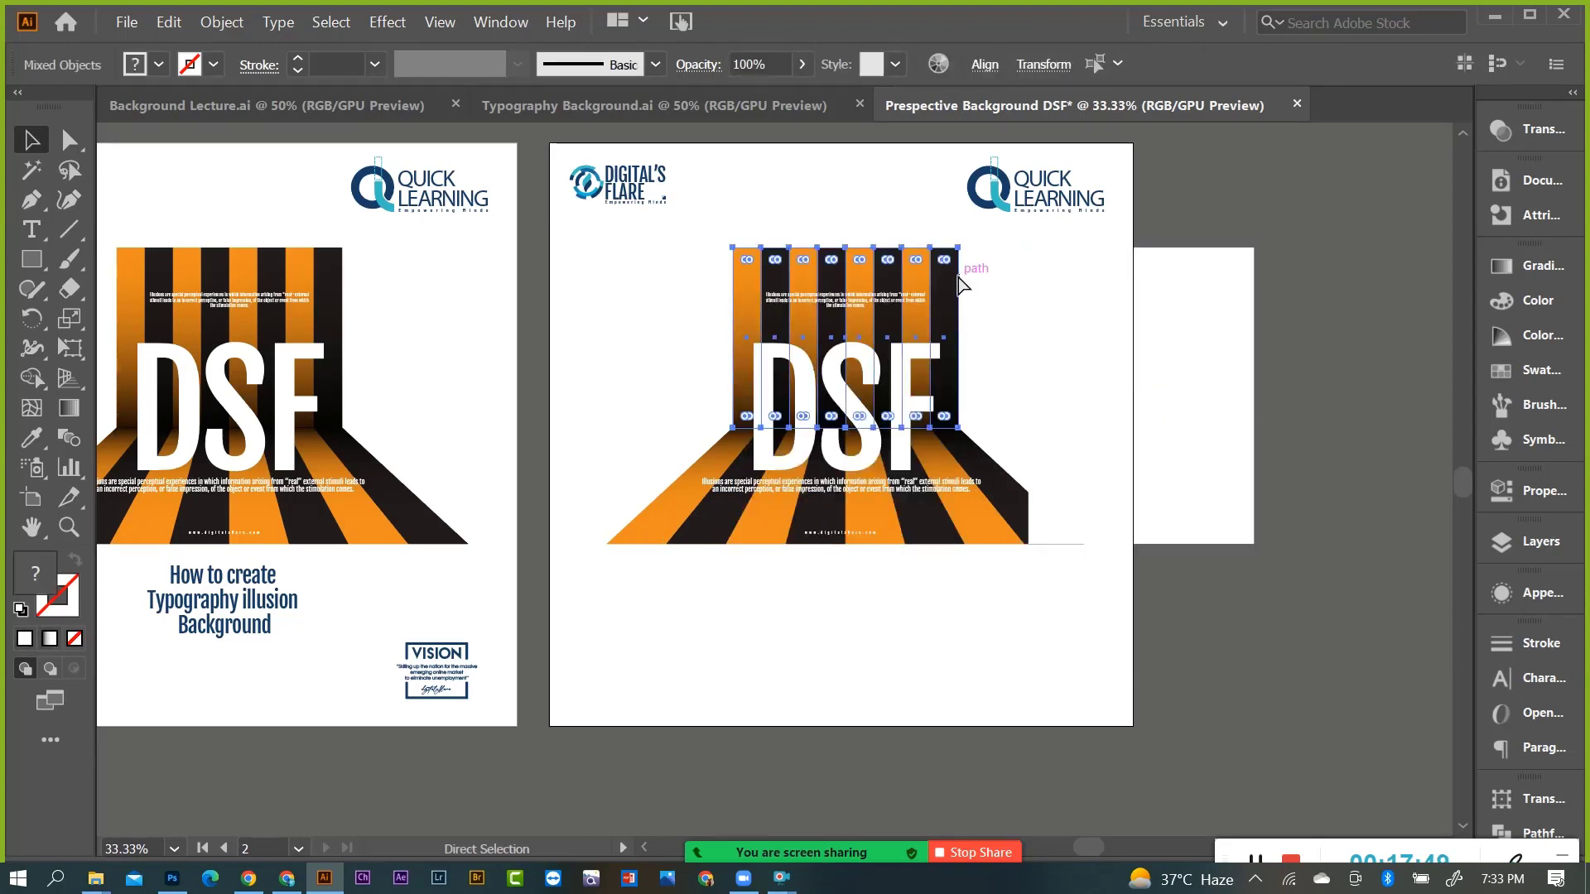
left_click_drag(631, 500, 654, 540)
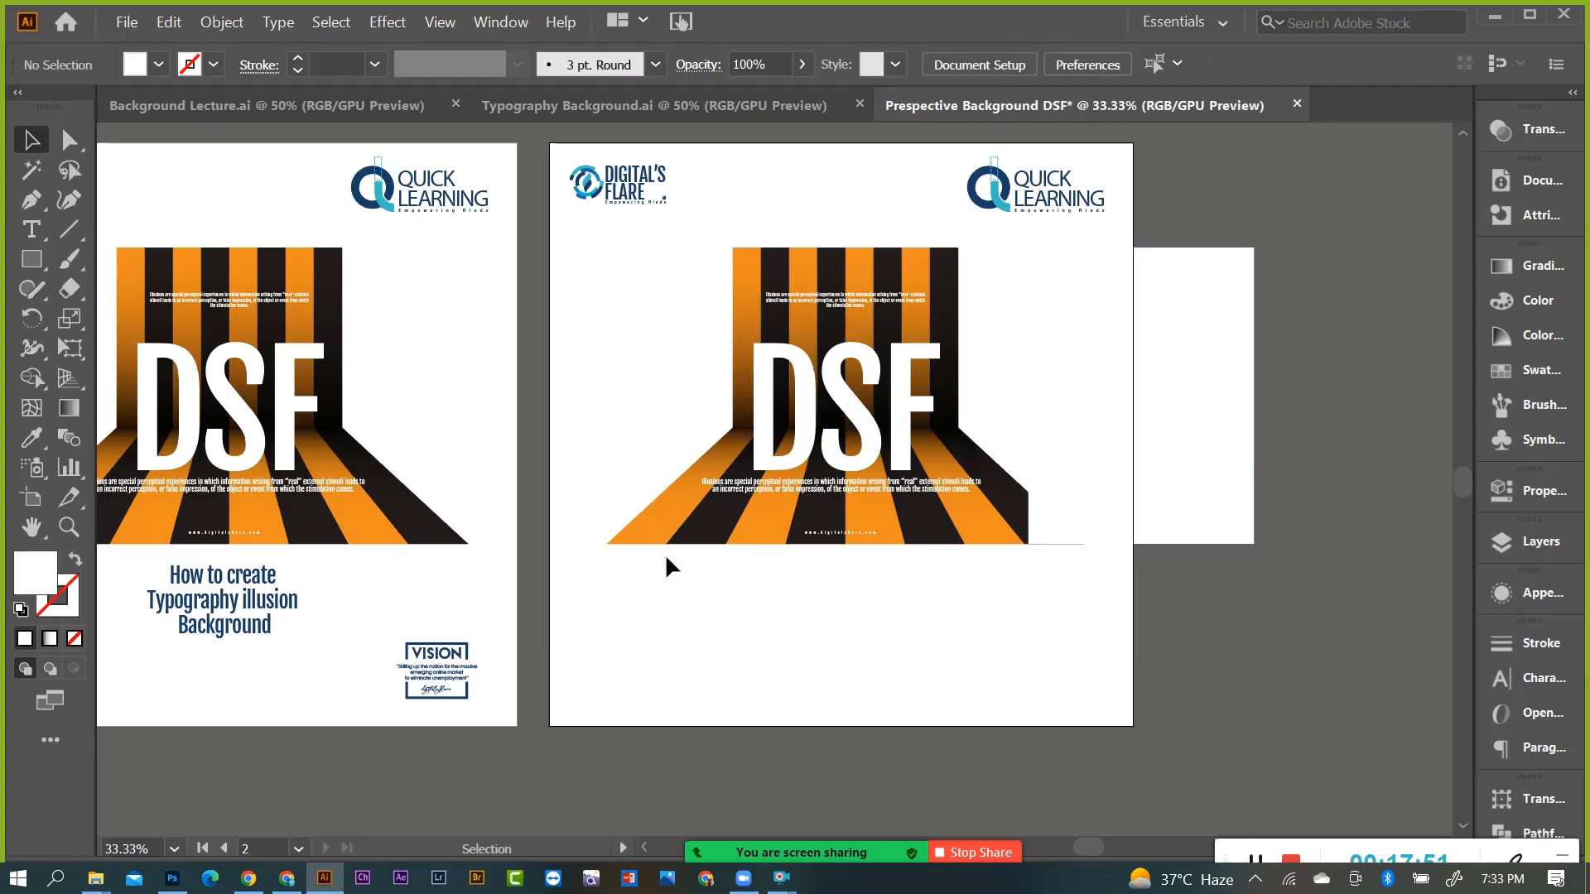
left_click(1039, 538)
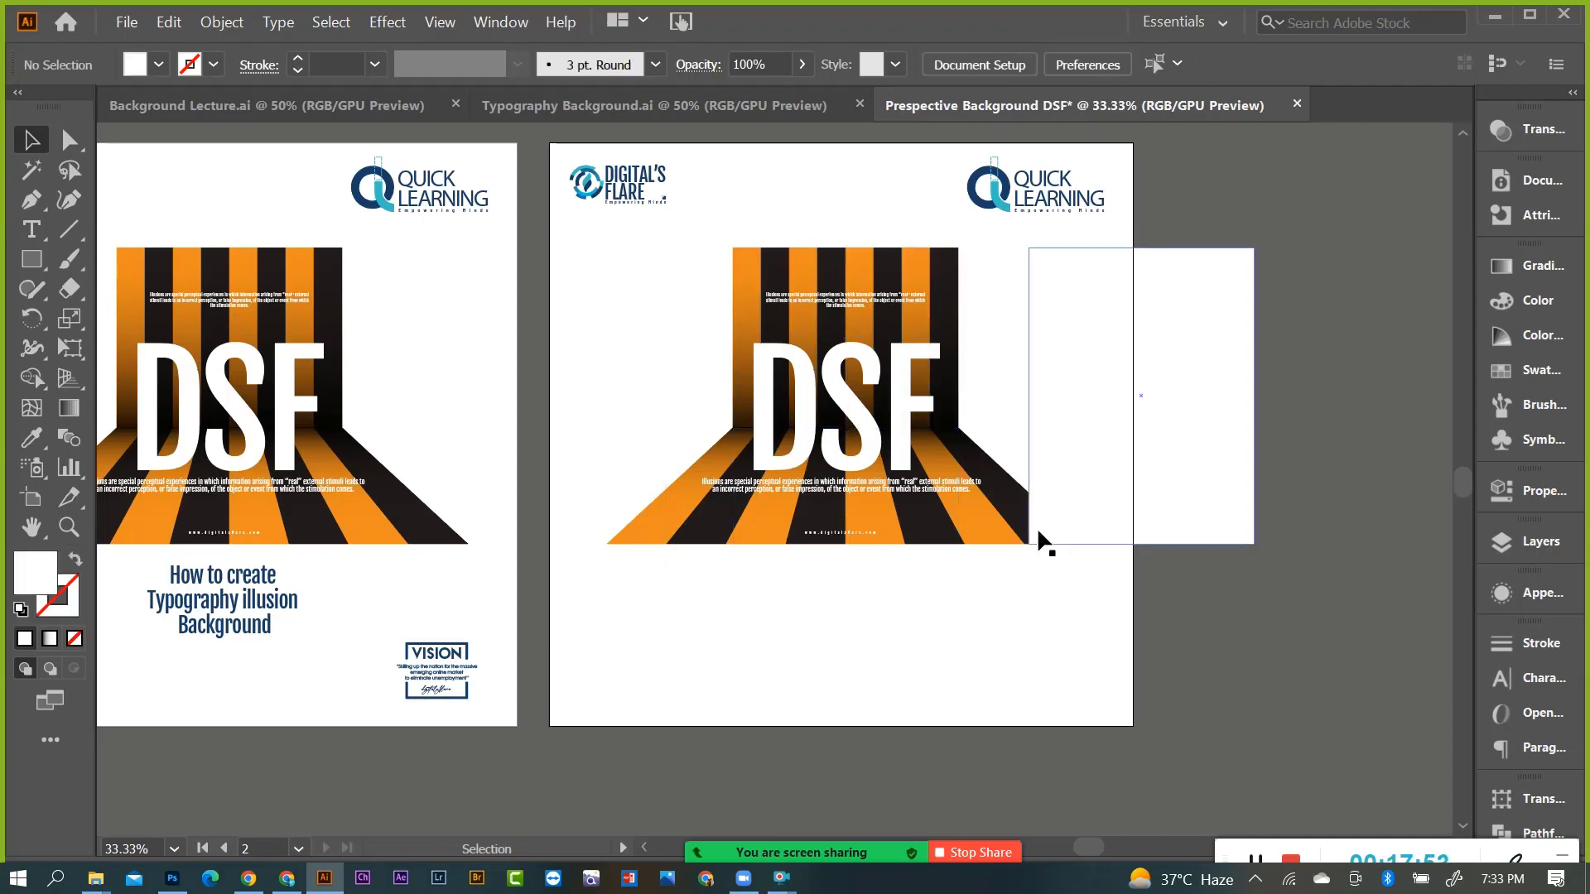
left_click_drag(1174, 495, 1229, 514)
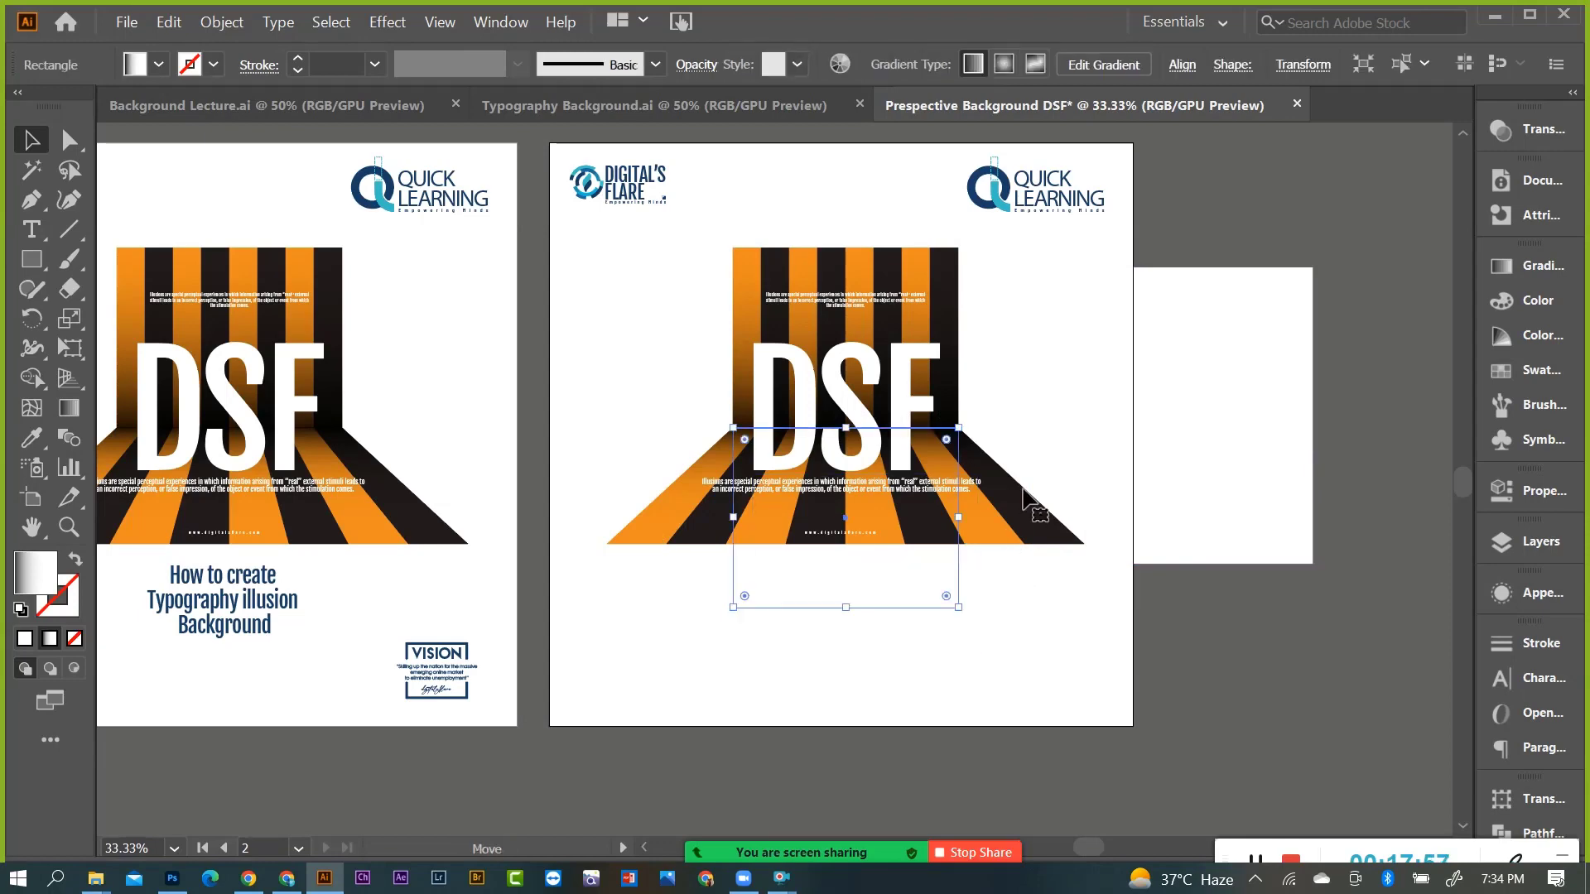
Undo a trial floor-gradient move and select the vertical floor and upper stripes.
left_click_drag(1015, 472, 1065, 480)
key("ctrl+z")
left_click(1027, 572)
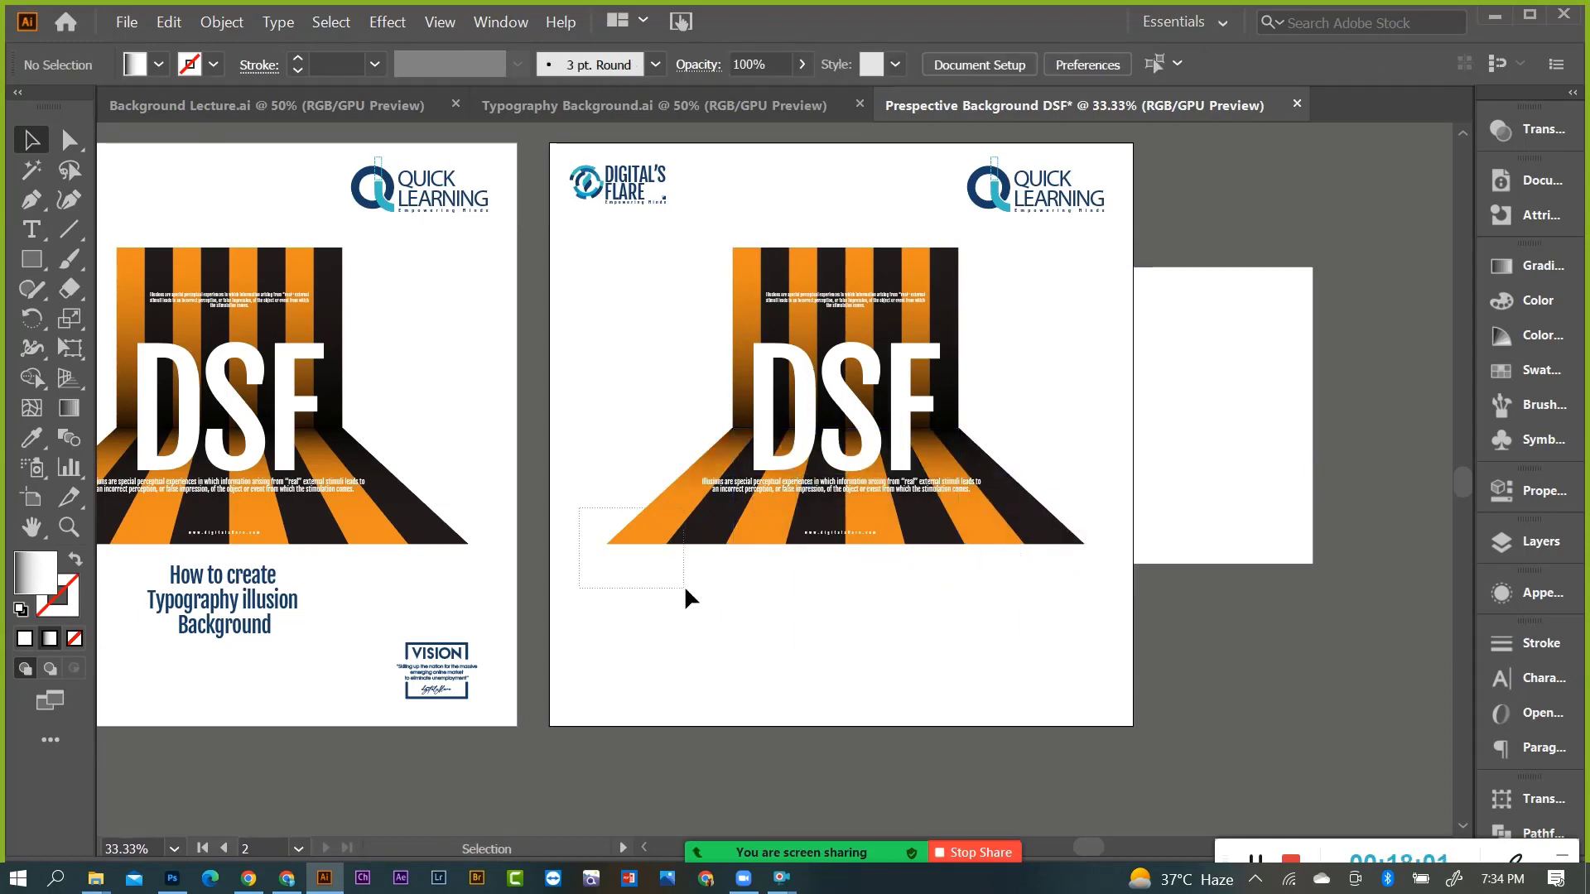
left_click_drag(1030, 584, 918, 612)
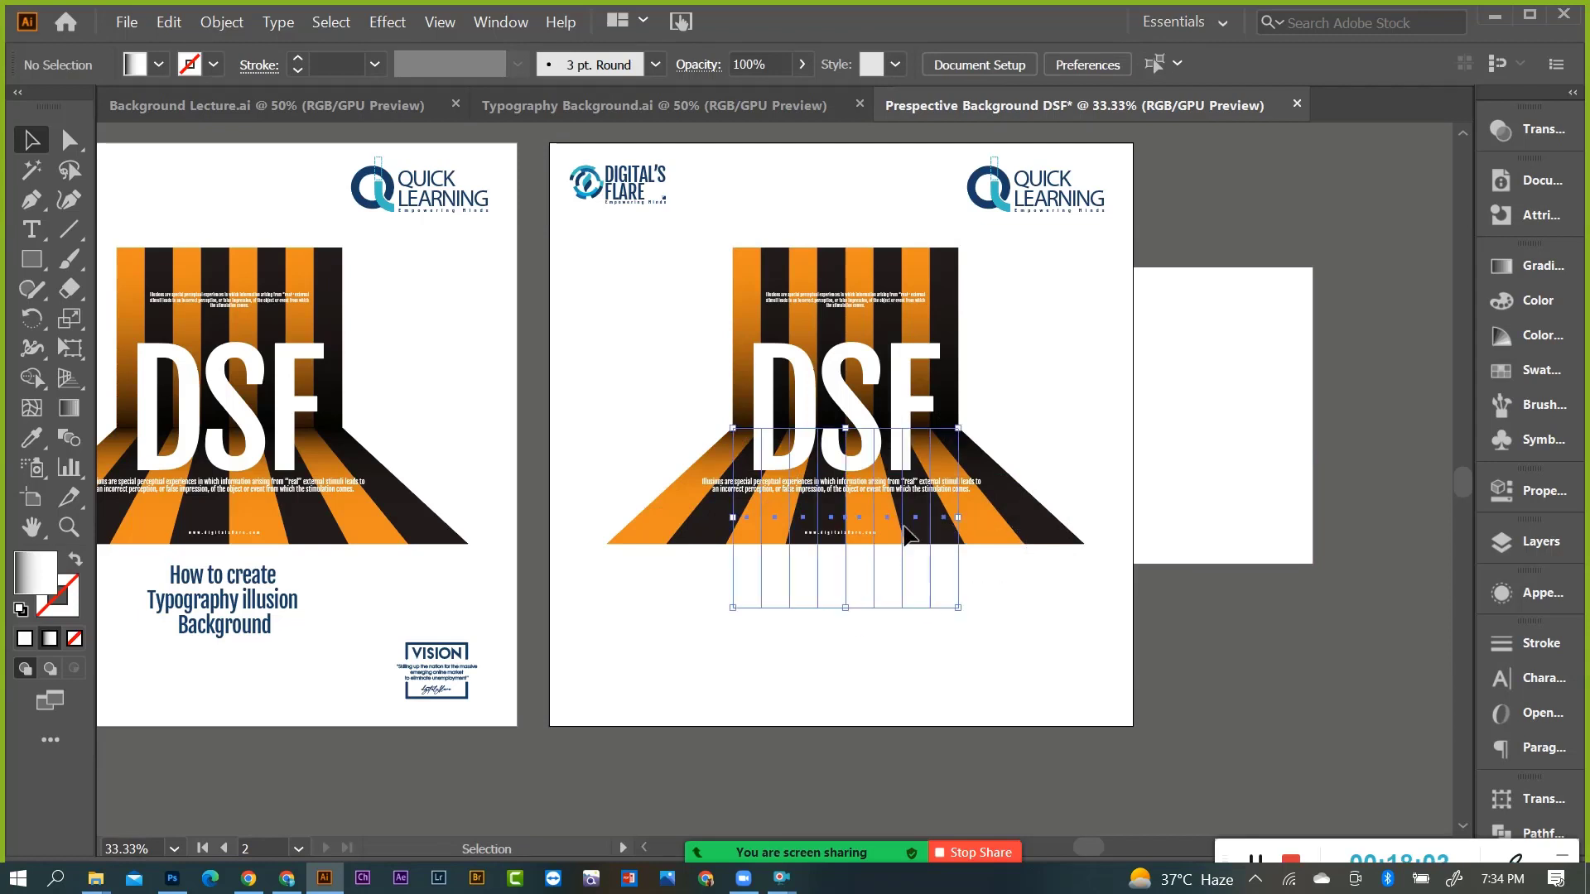
left_click(902, 280, "shift")
Move the white rectangle back over the DSF artwork and select it with the stripe grid.
left_click(1011, 344)
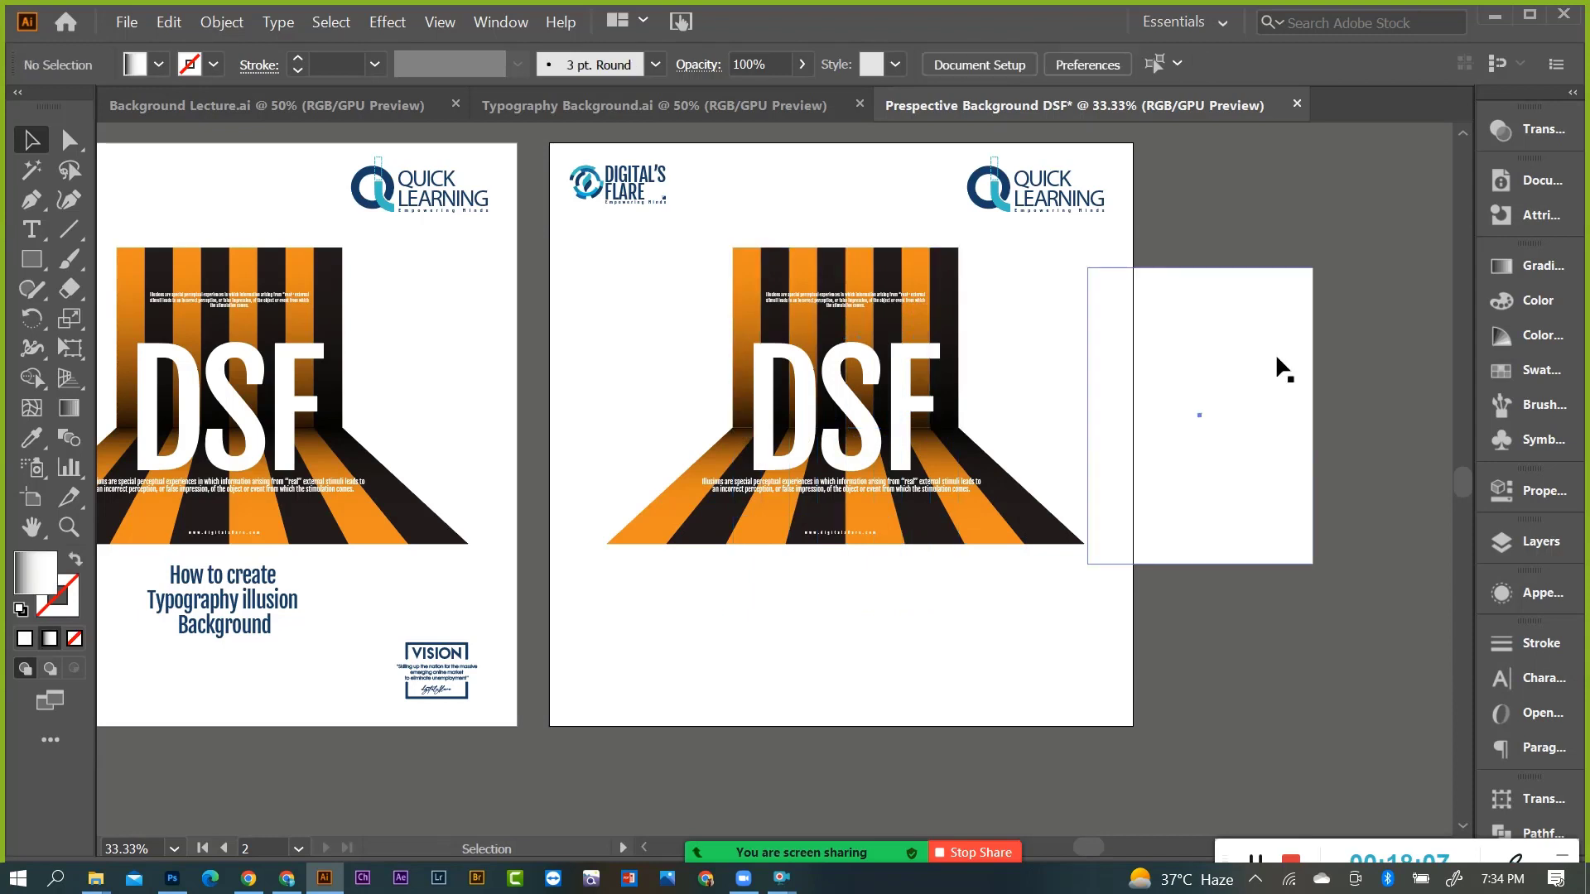
mouse_move(1301, 371)
left_mouse_down()
mouse_move(1002, 370)
mouse_move(921, 337)
left_mouse_up()
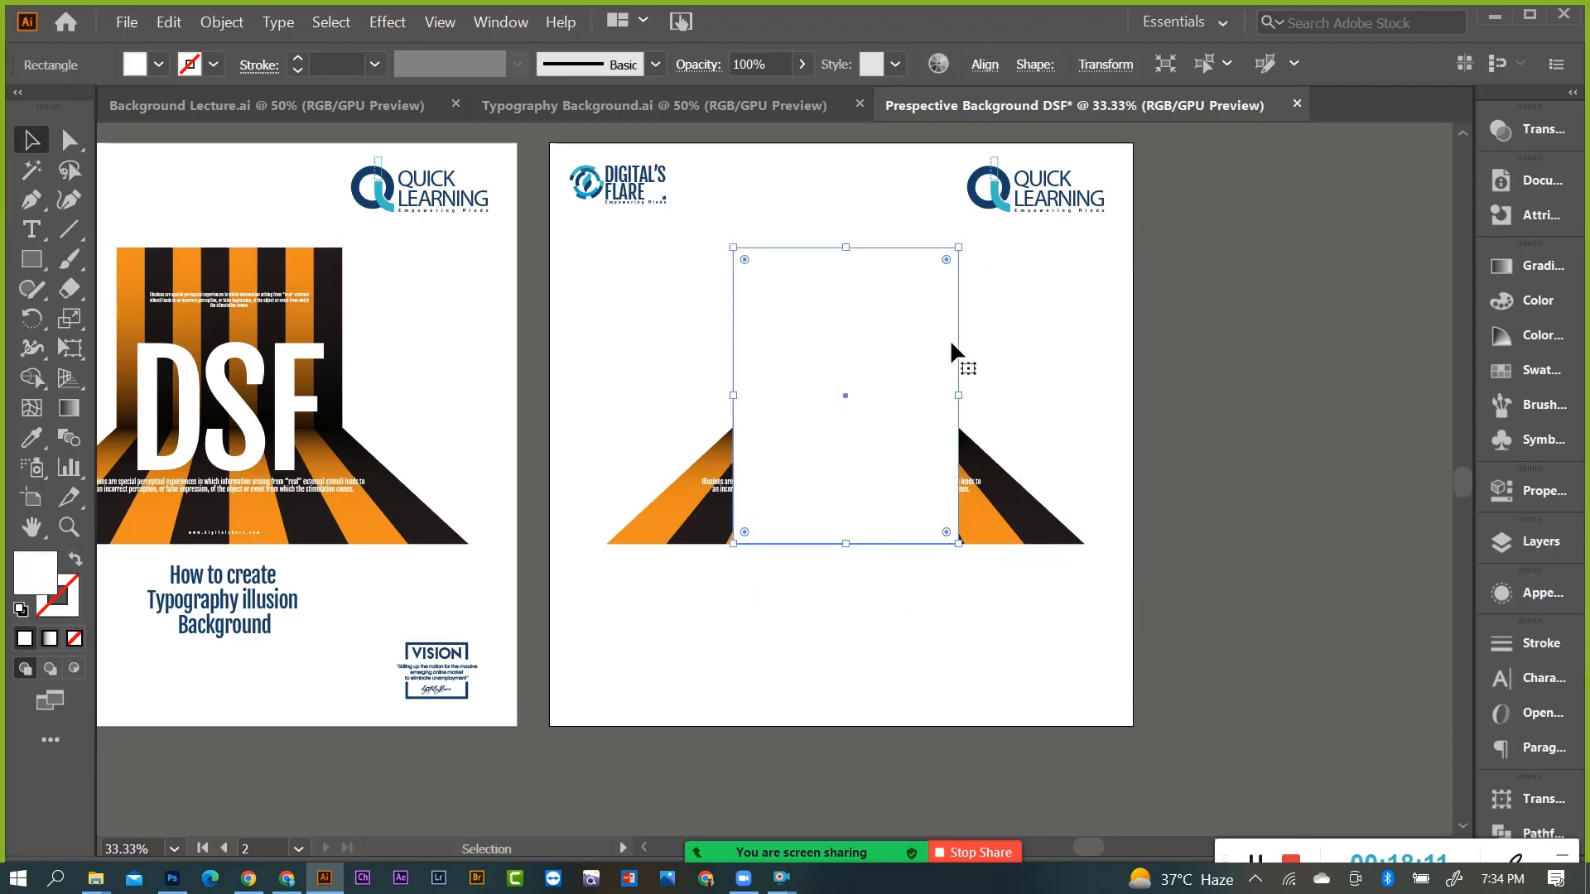
left_click(736, 451, "shift")
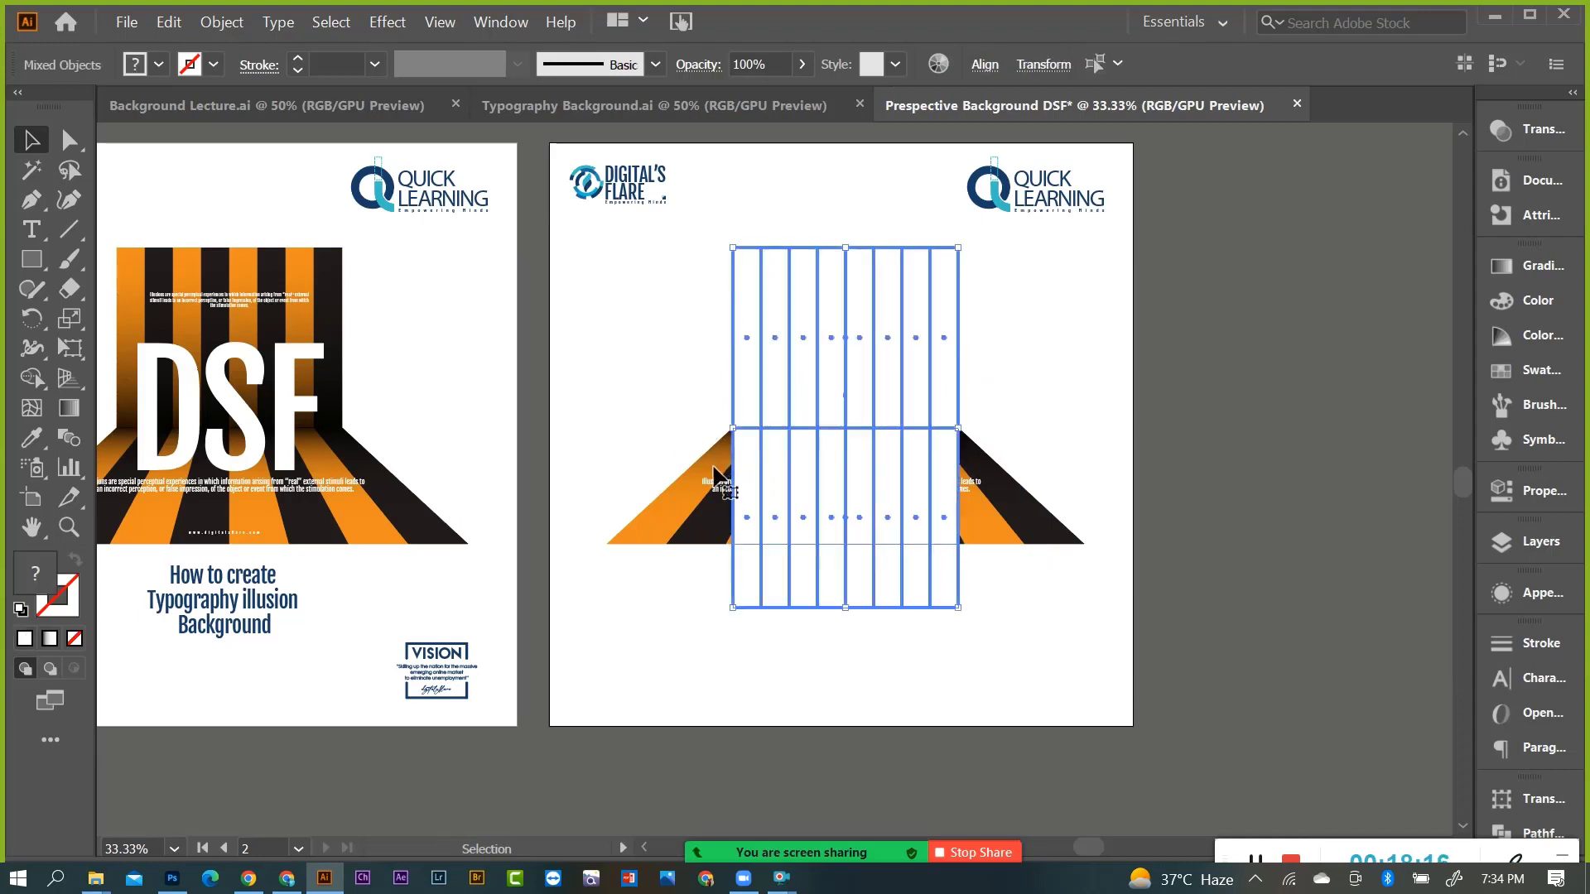
left_click(669, 520, "shift")
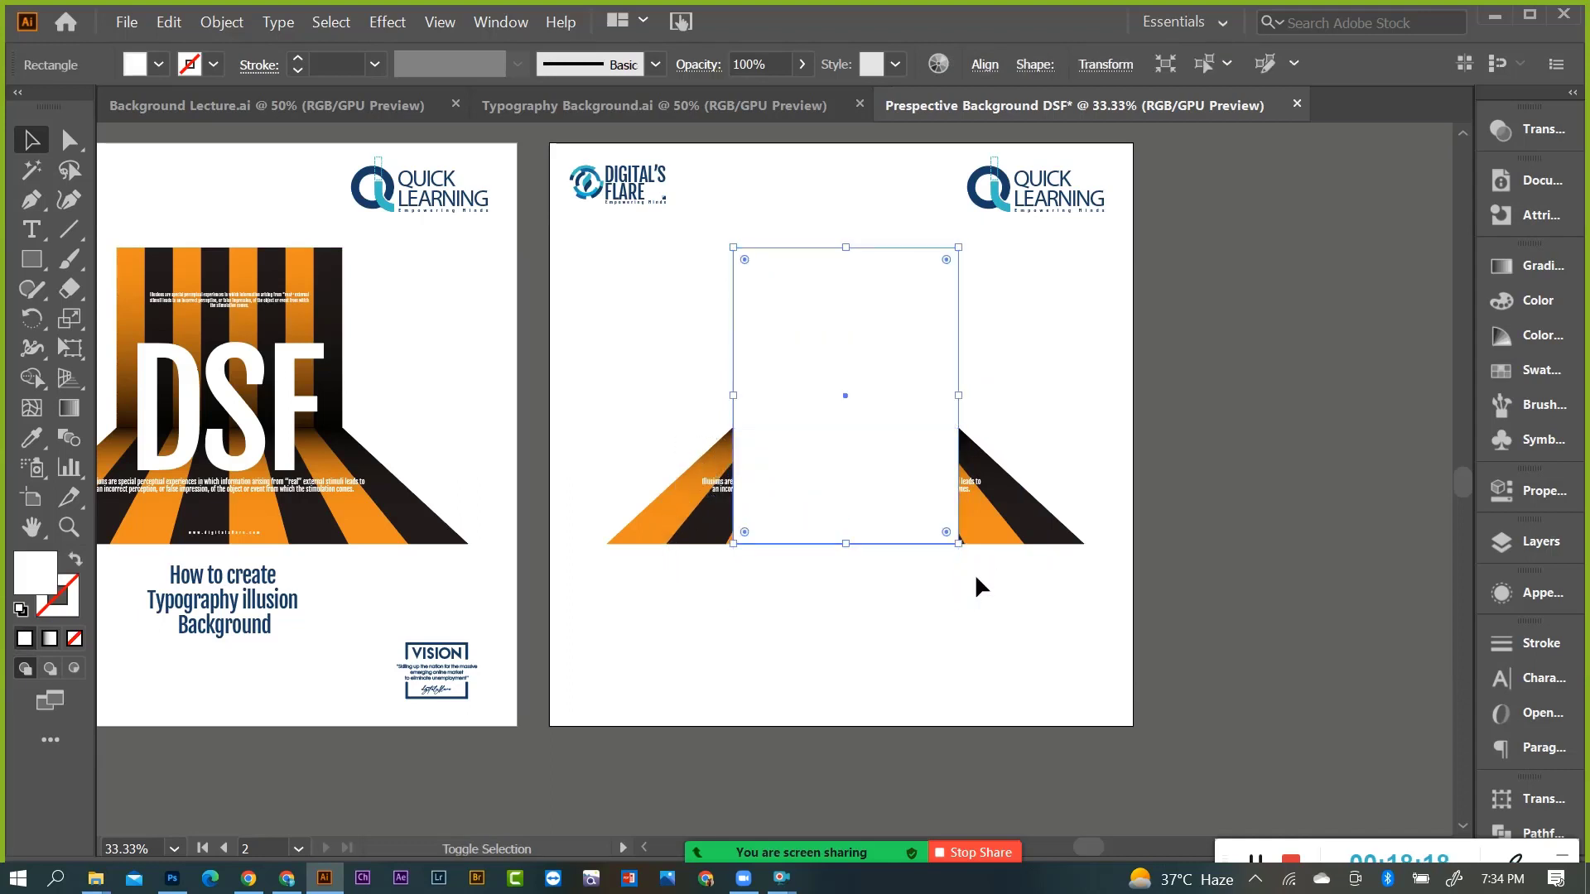
left_click_drag(918, 610, 879, 639)
Make a Ctrl+7 clipping mask of the stripes, then undo it.
key("a")
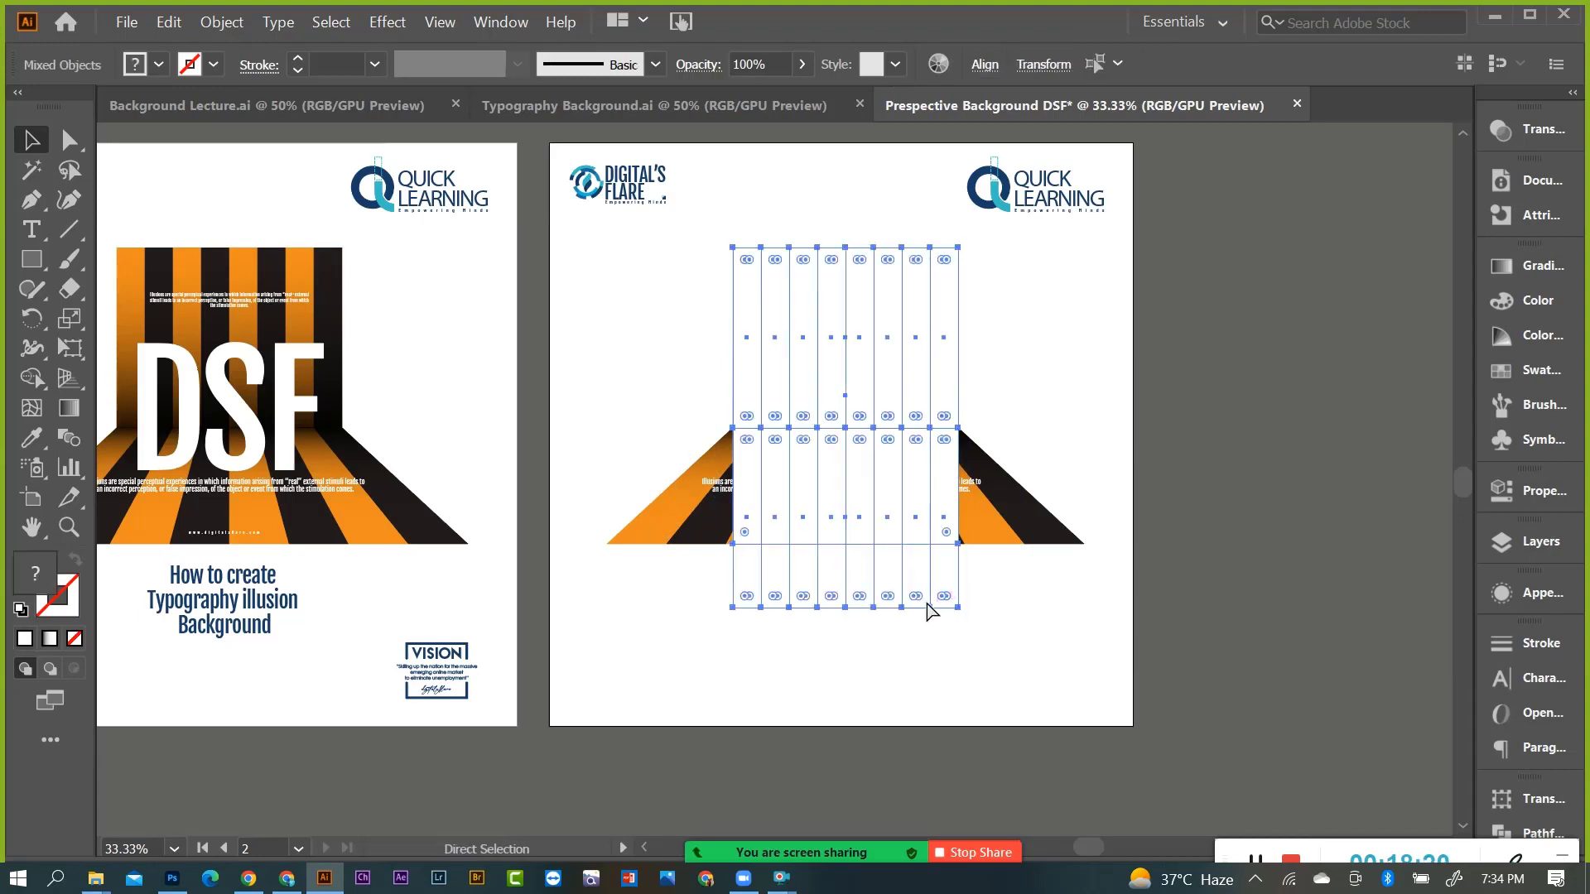
key("v")
key("ctrl+7")
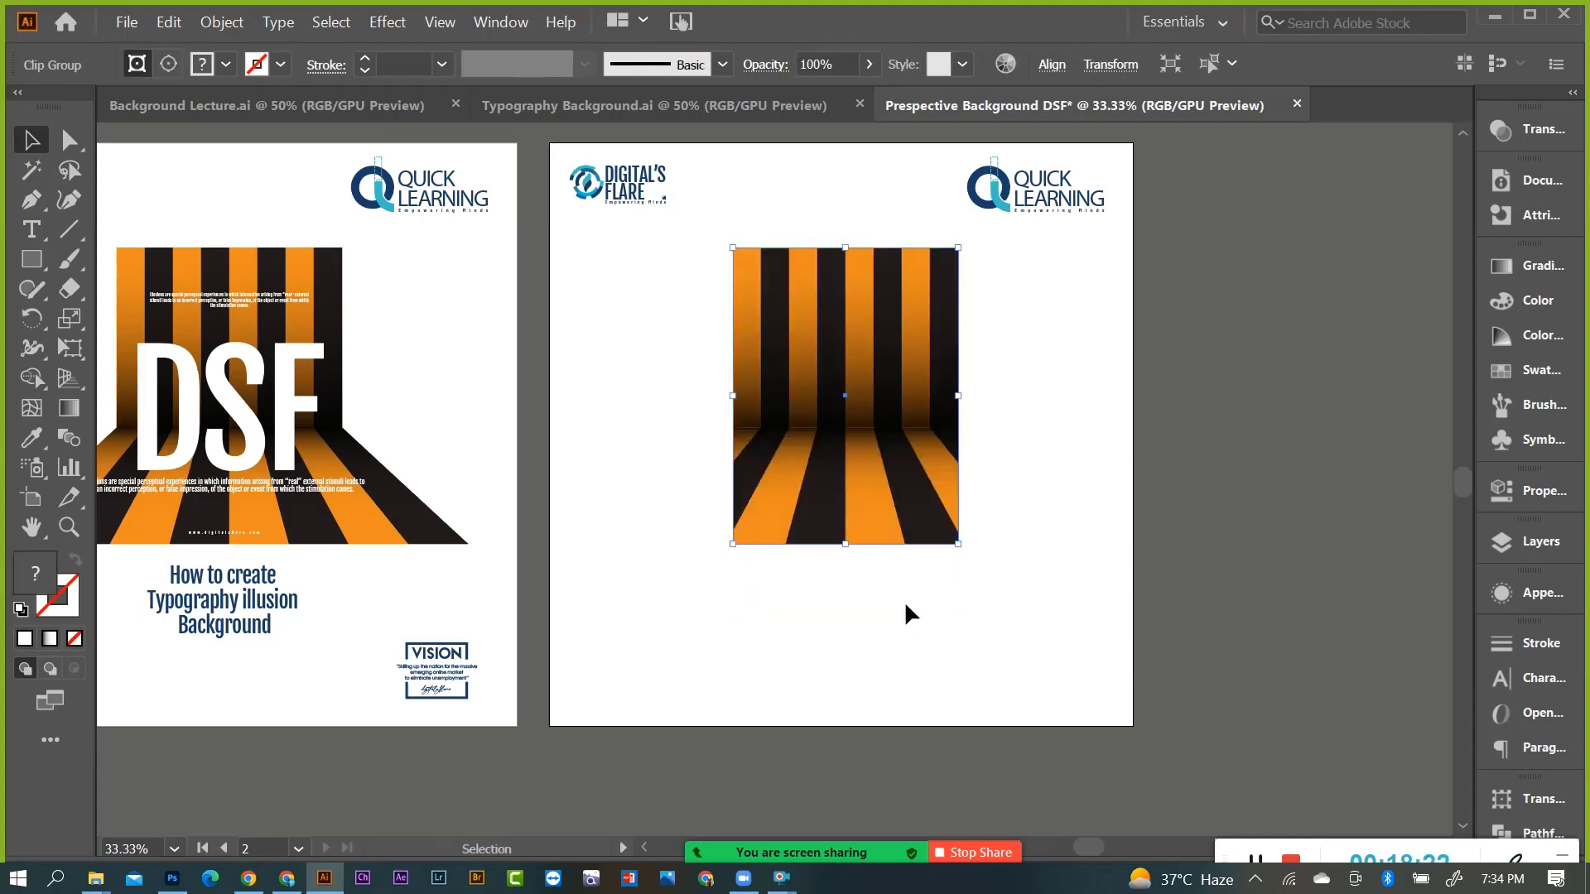
left_click_drag(888, 496, 1032, 582)
key("ctrl+z")
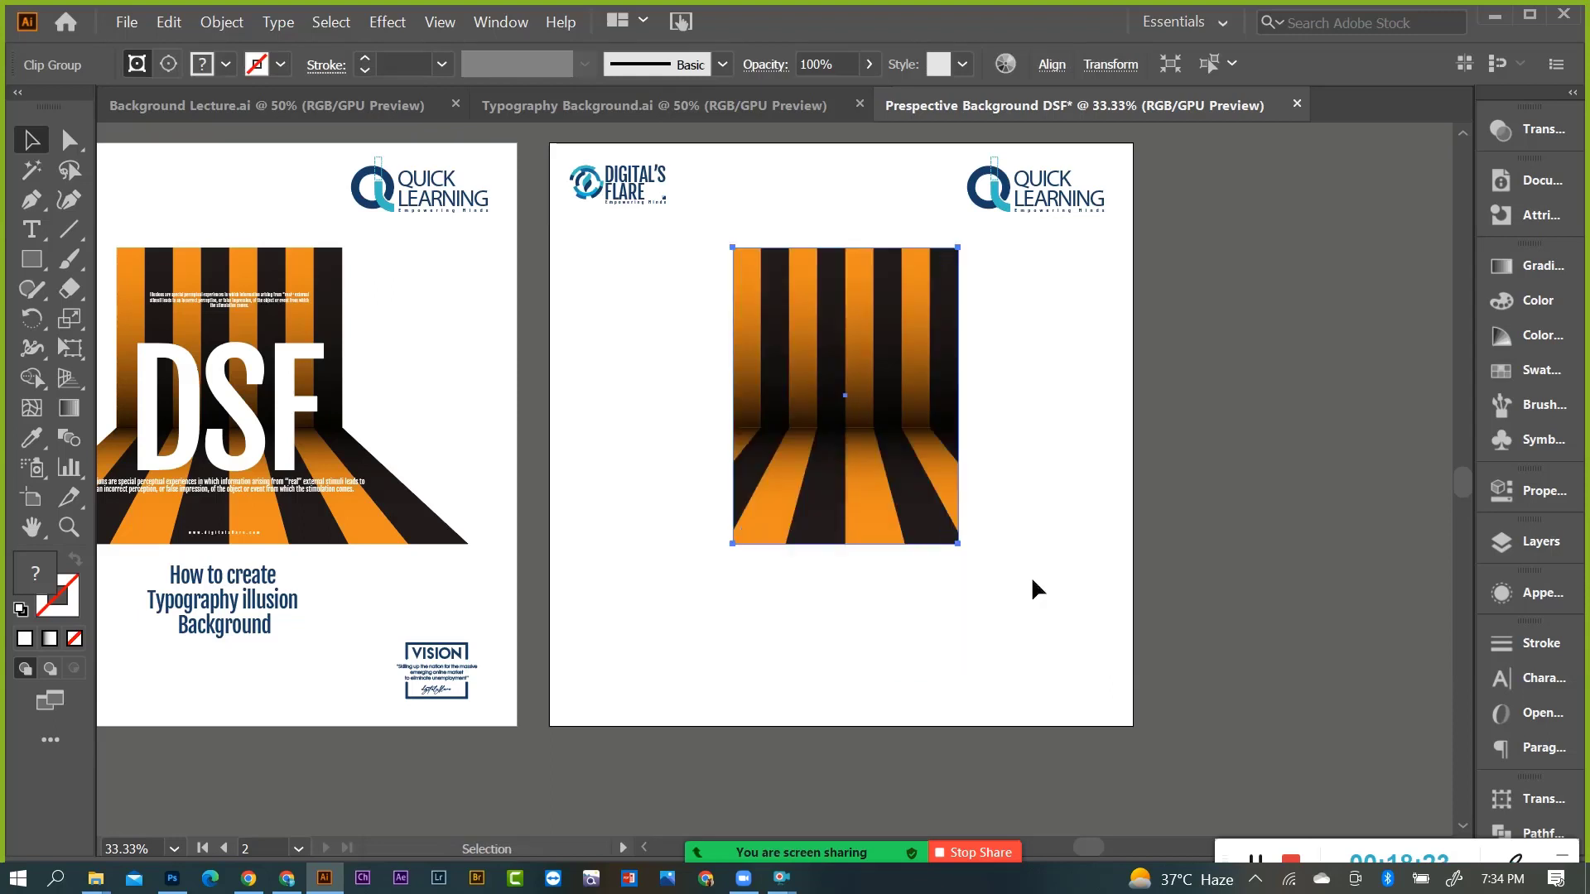
key("a")
key("ctrl+z")
left_click(1075, 525)
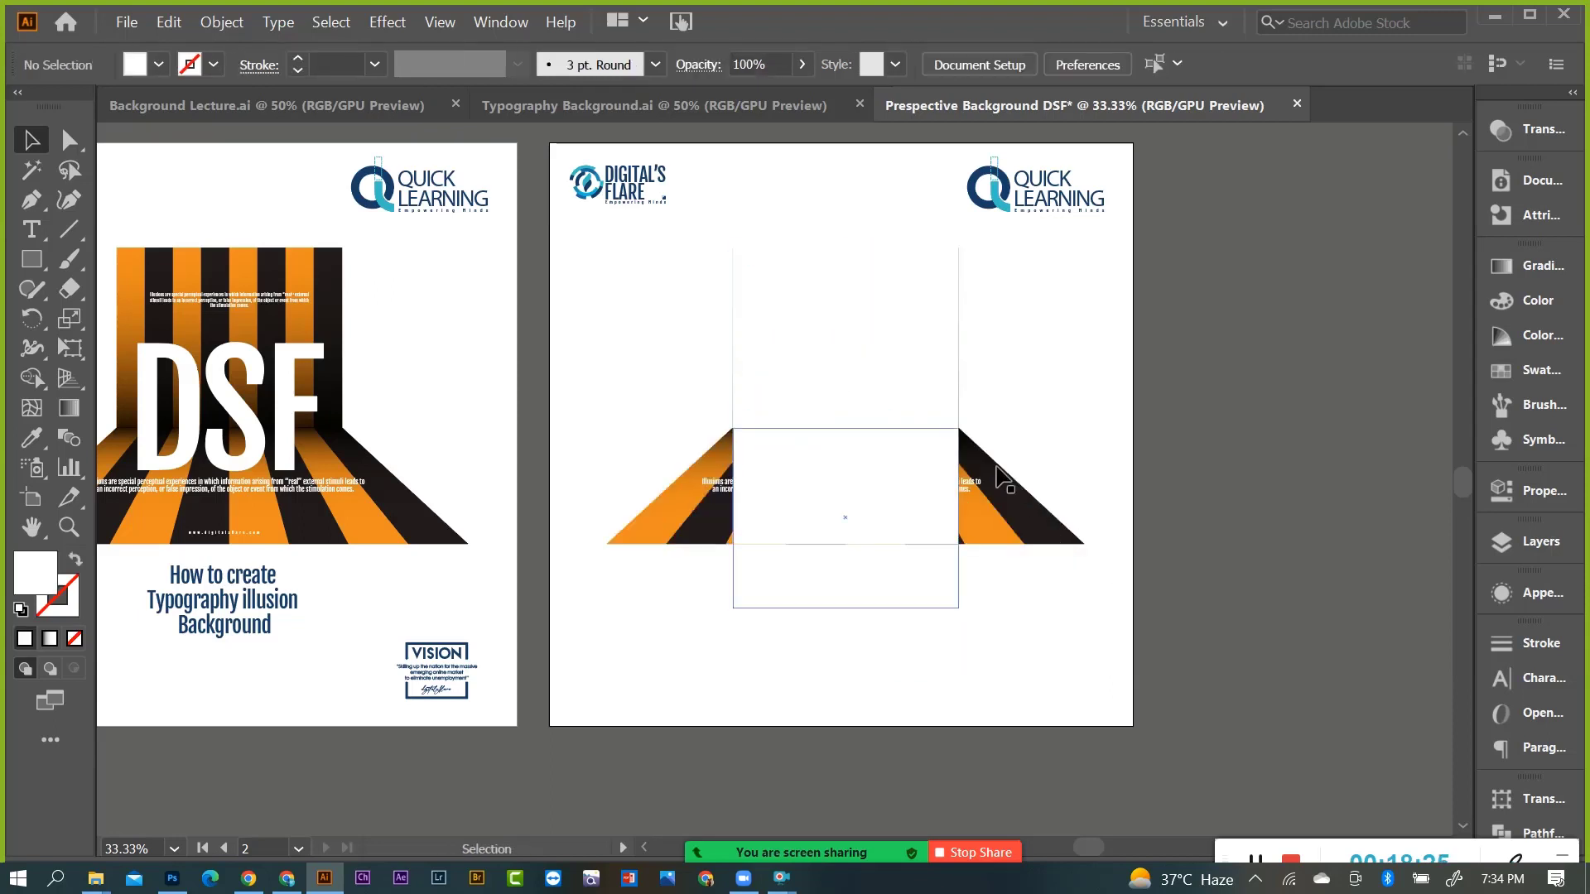
Zoom out and park the white rectangle between the two artboards.
mouse_move(907, 365)
left_mouse_down()
mouse_move(901, 381)
mouse_move(1065, 434)
mouse_move(1007, 513)
left_mouse_up()
key("ctrl+z")
left_click(1065, 434)
key("ctrl+minus")
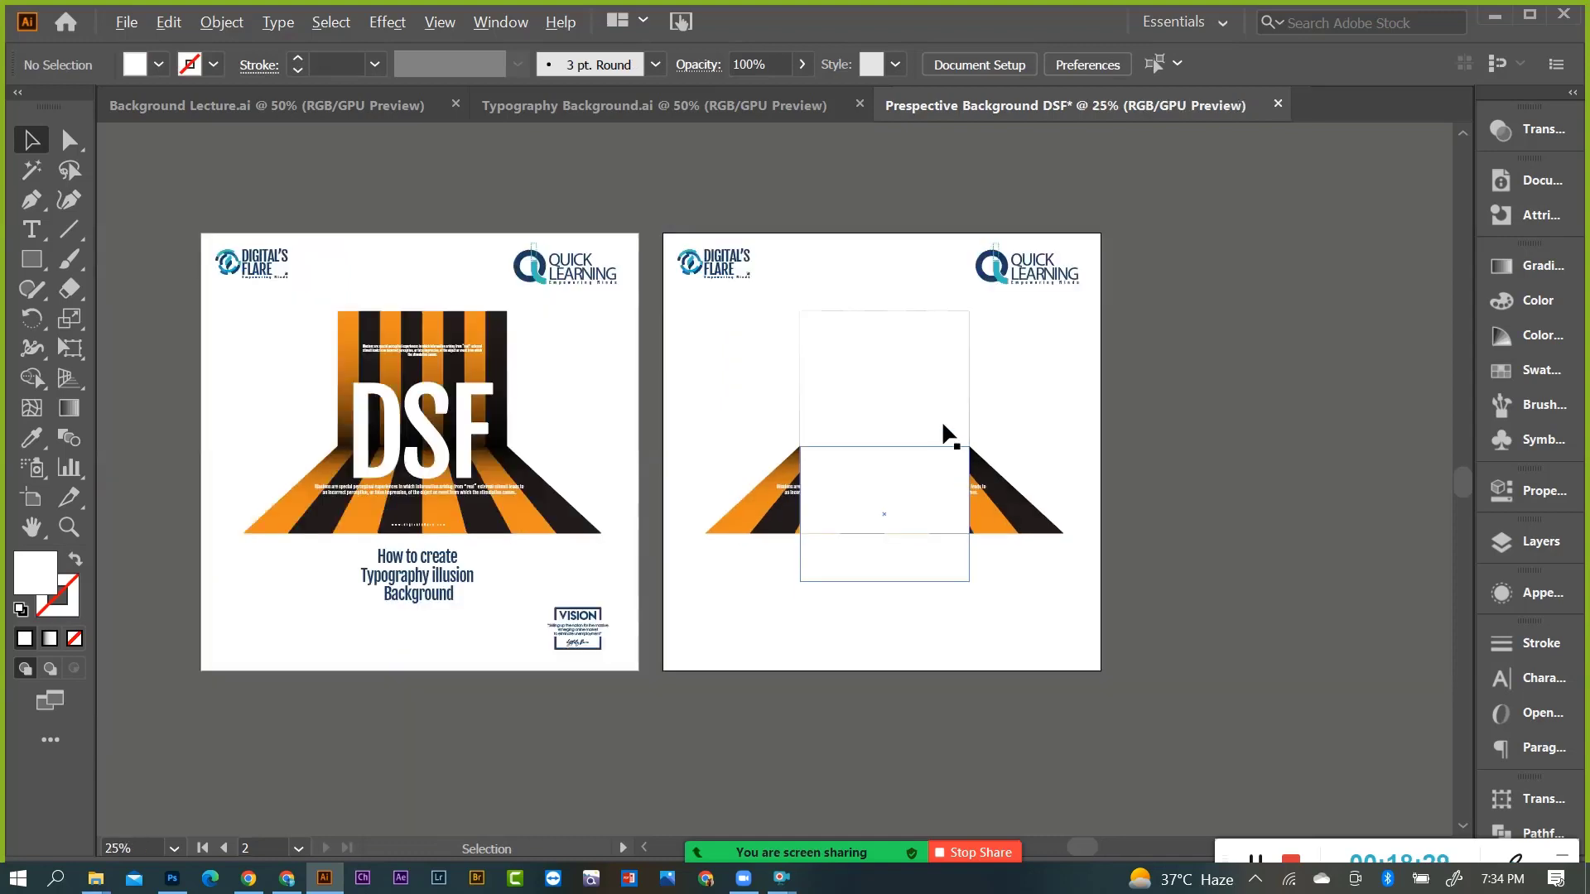
left_click_drag(942, 420, 723, 416)
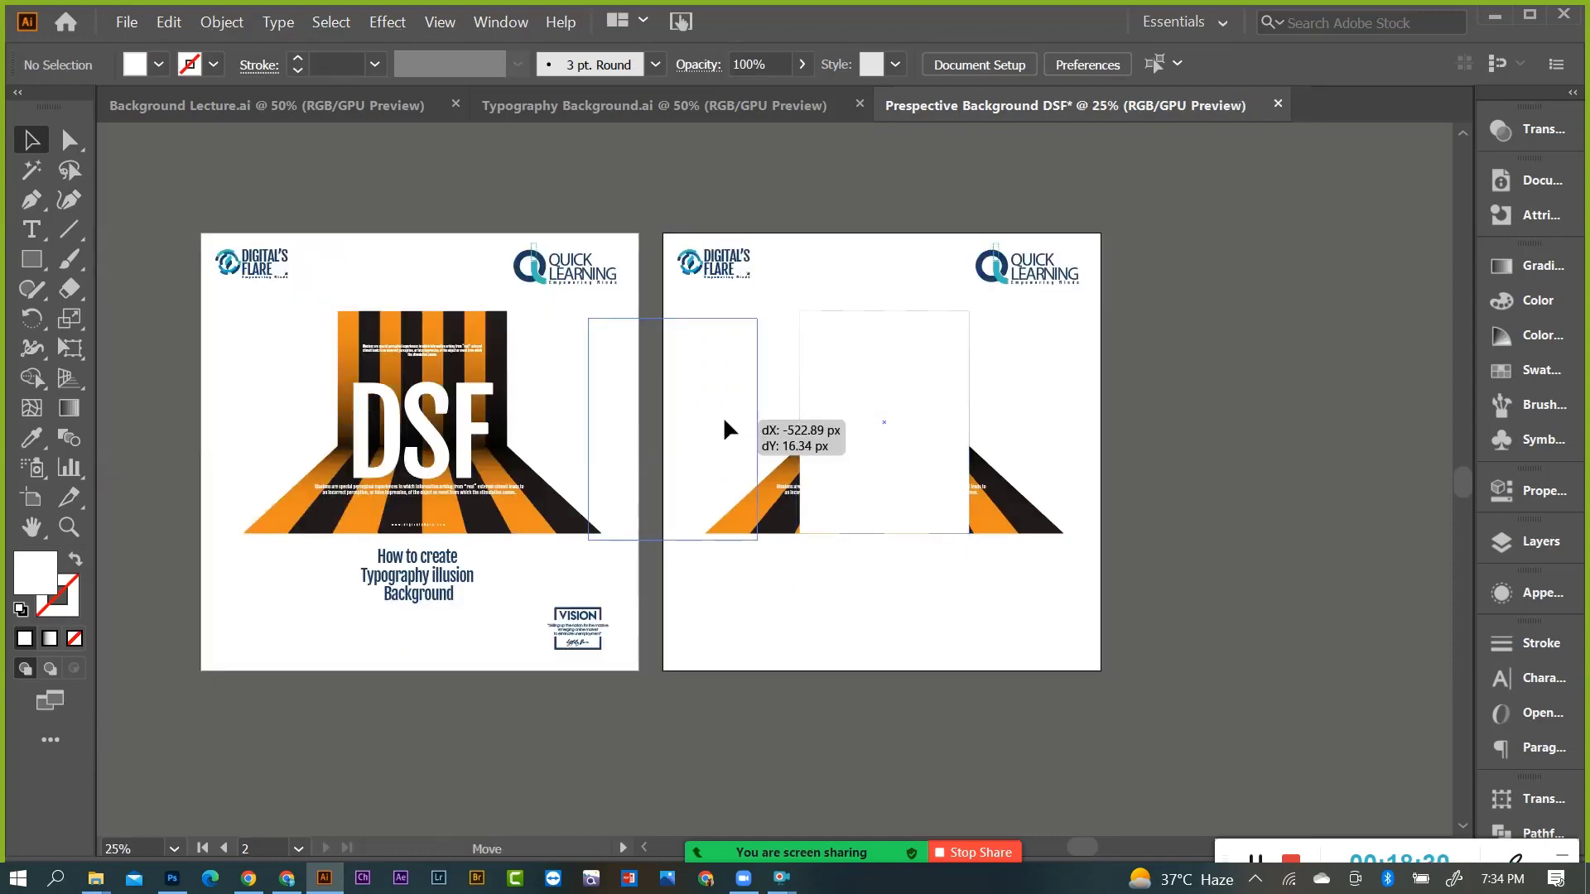
Move the DSF text block off the second artboard to the right.
left_click(843, 543)
left_click(921, 326, "shift")
left_click(1025, 517, "shift")
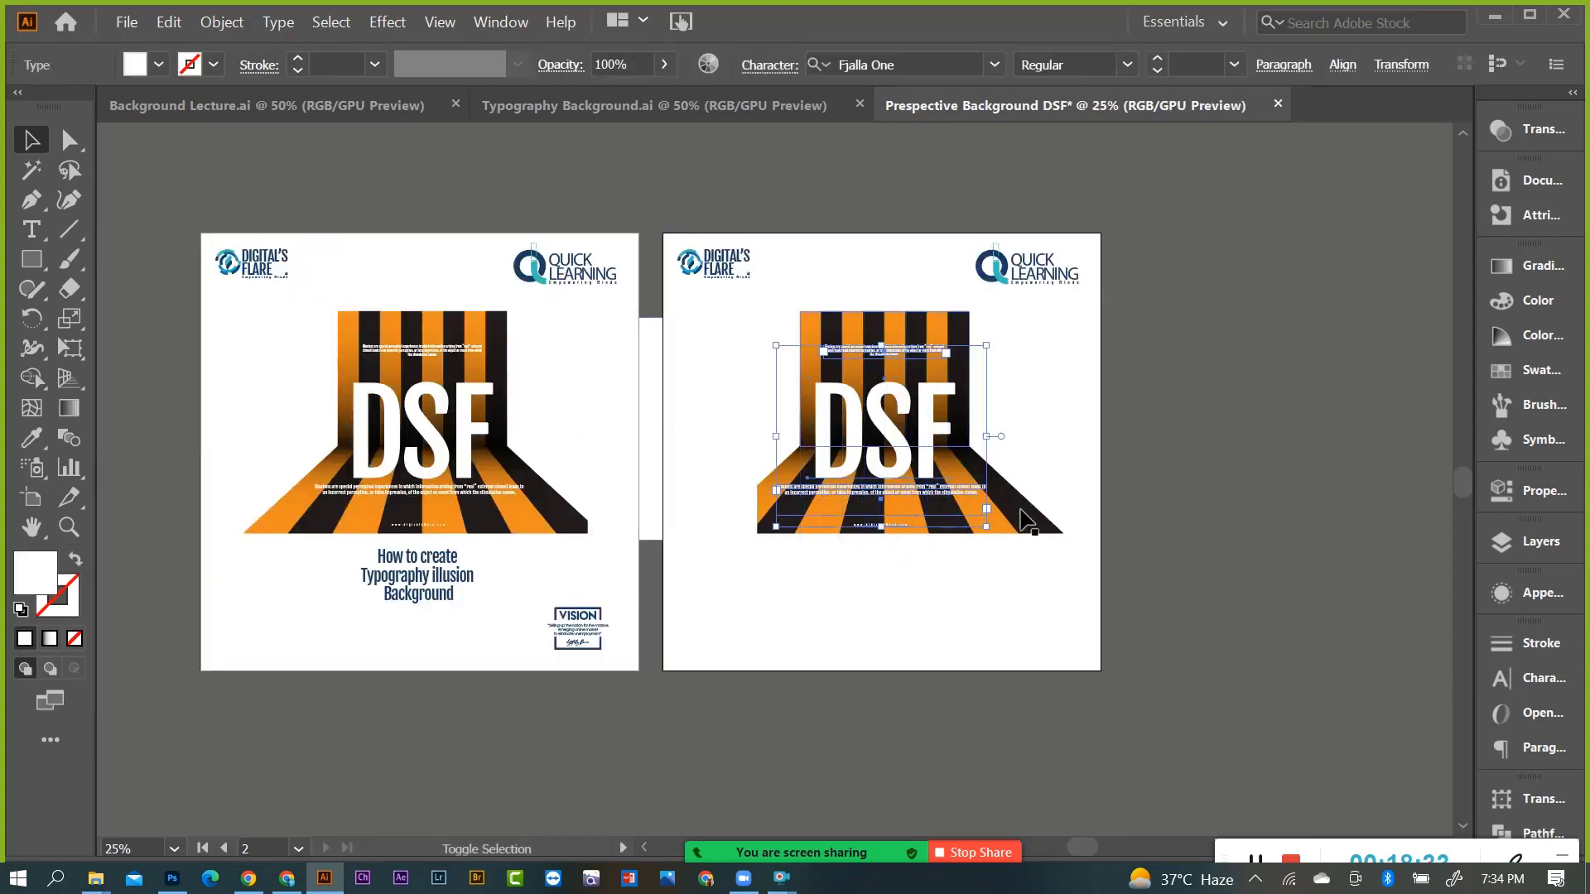
left_click(924, 427)
left_click_drag(923, 411, 1289, 412)
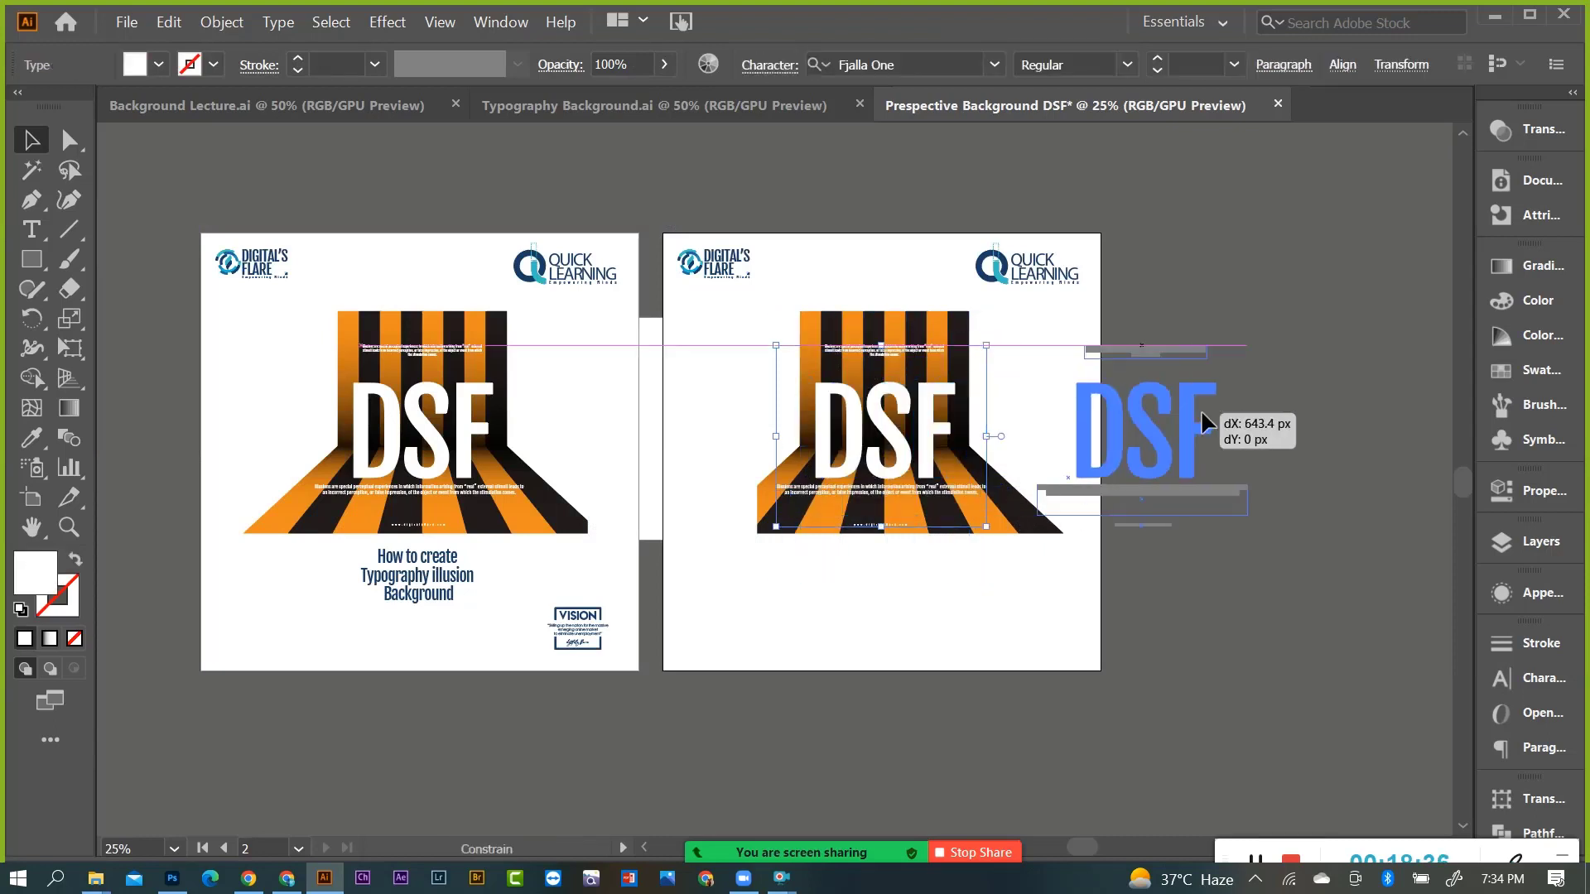
Put the white rectangle back over the stripes.
left_click(1292, 634)
left_click_drag(654, 451, 869, 458)
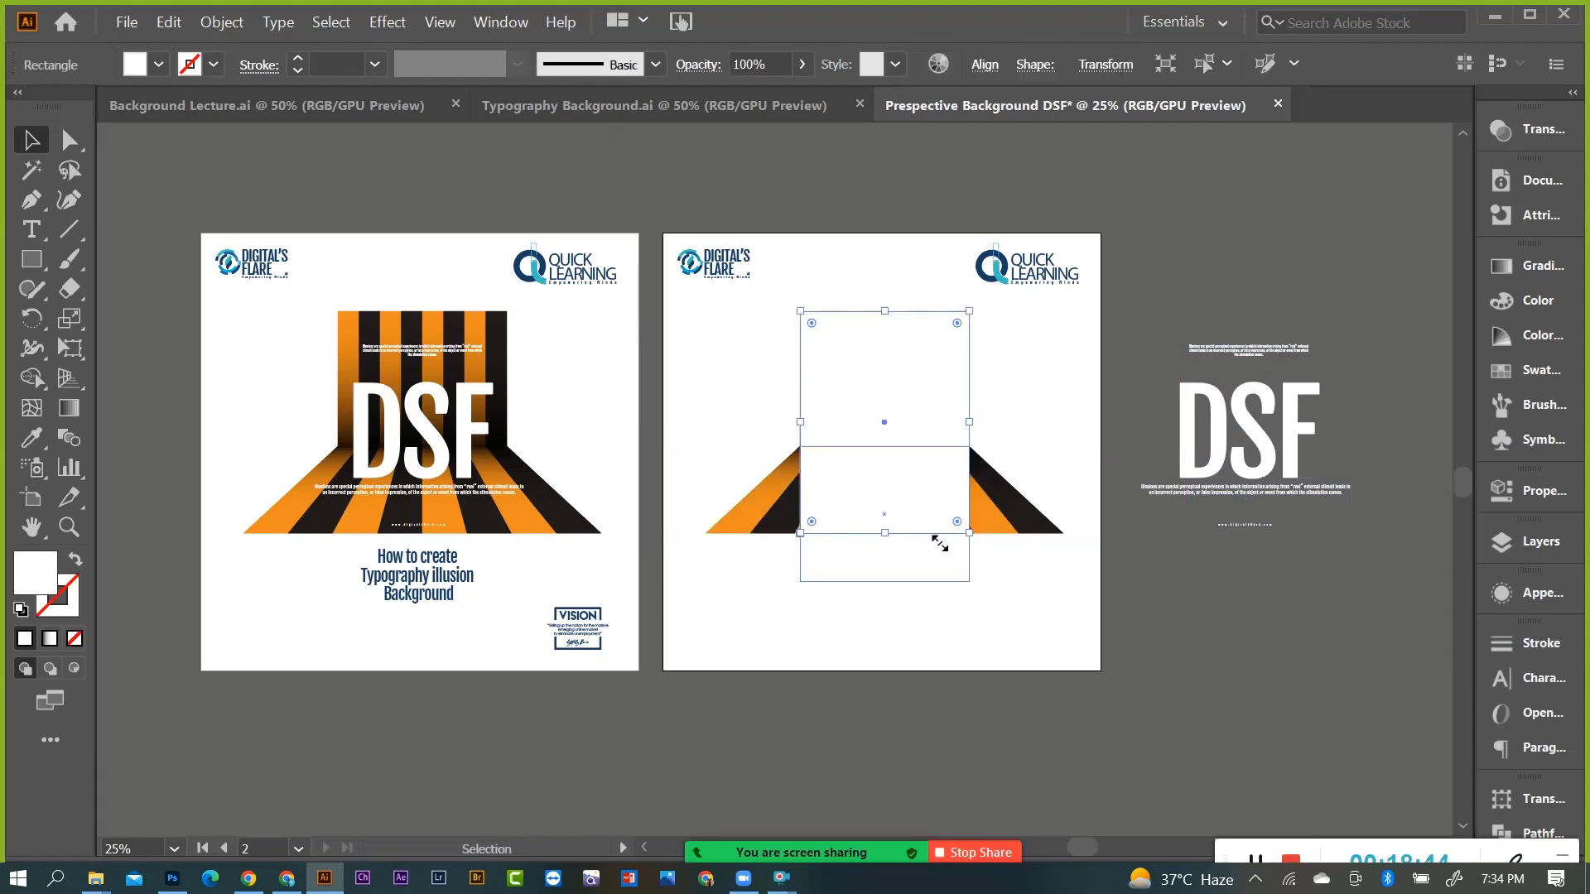
left_click(1021, 389)
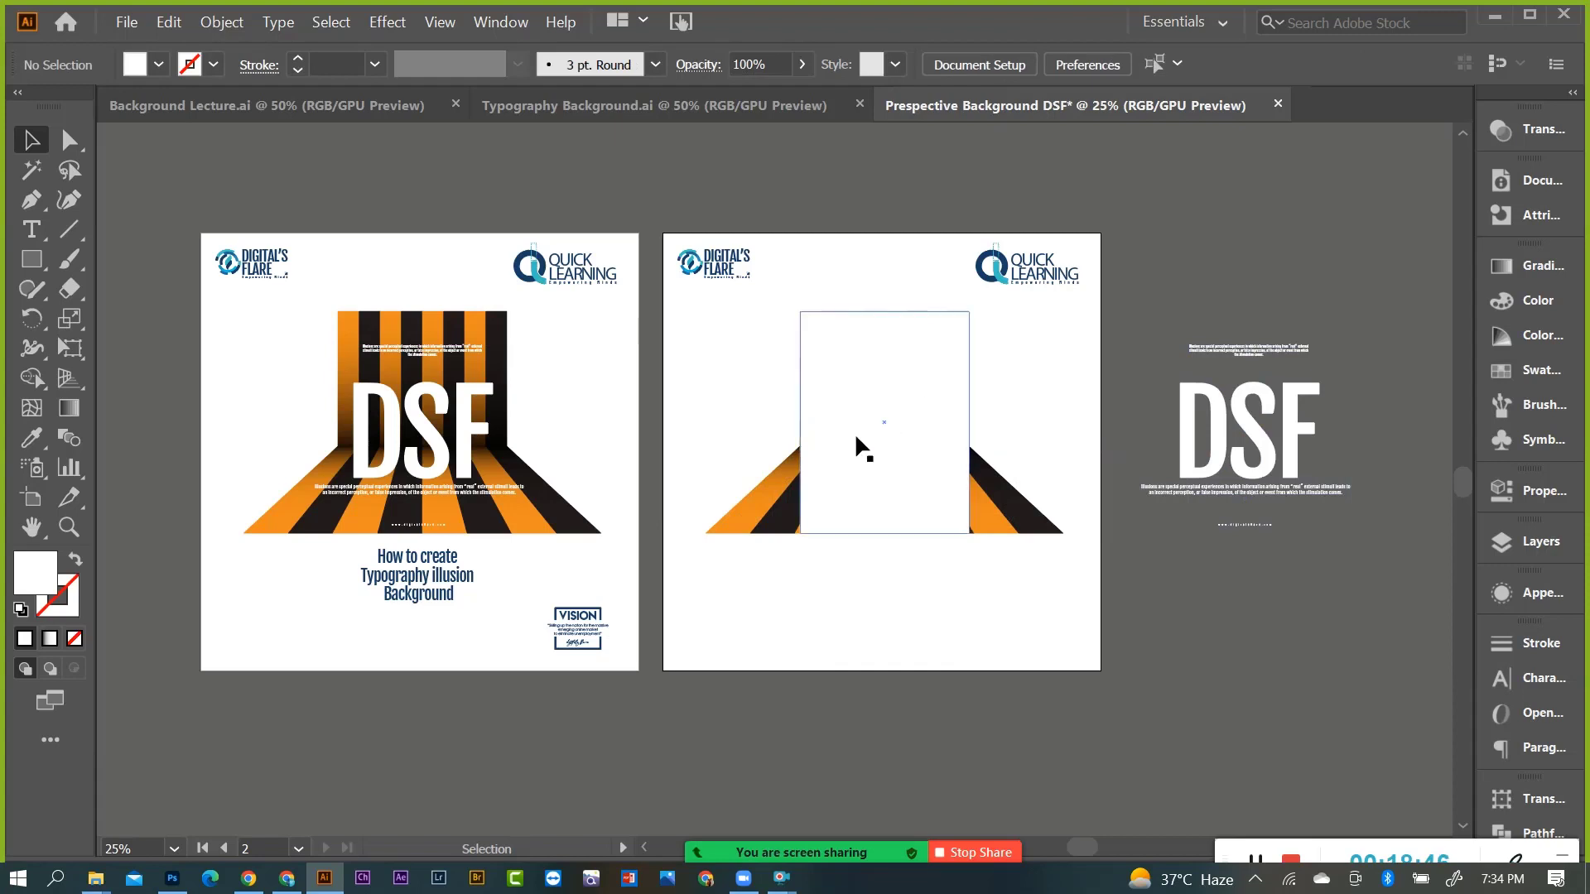
scroll(886, 479, "up", 1)
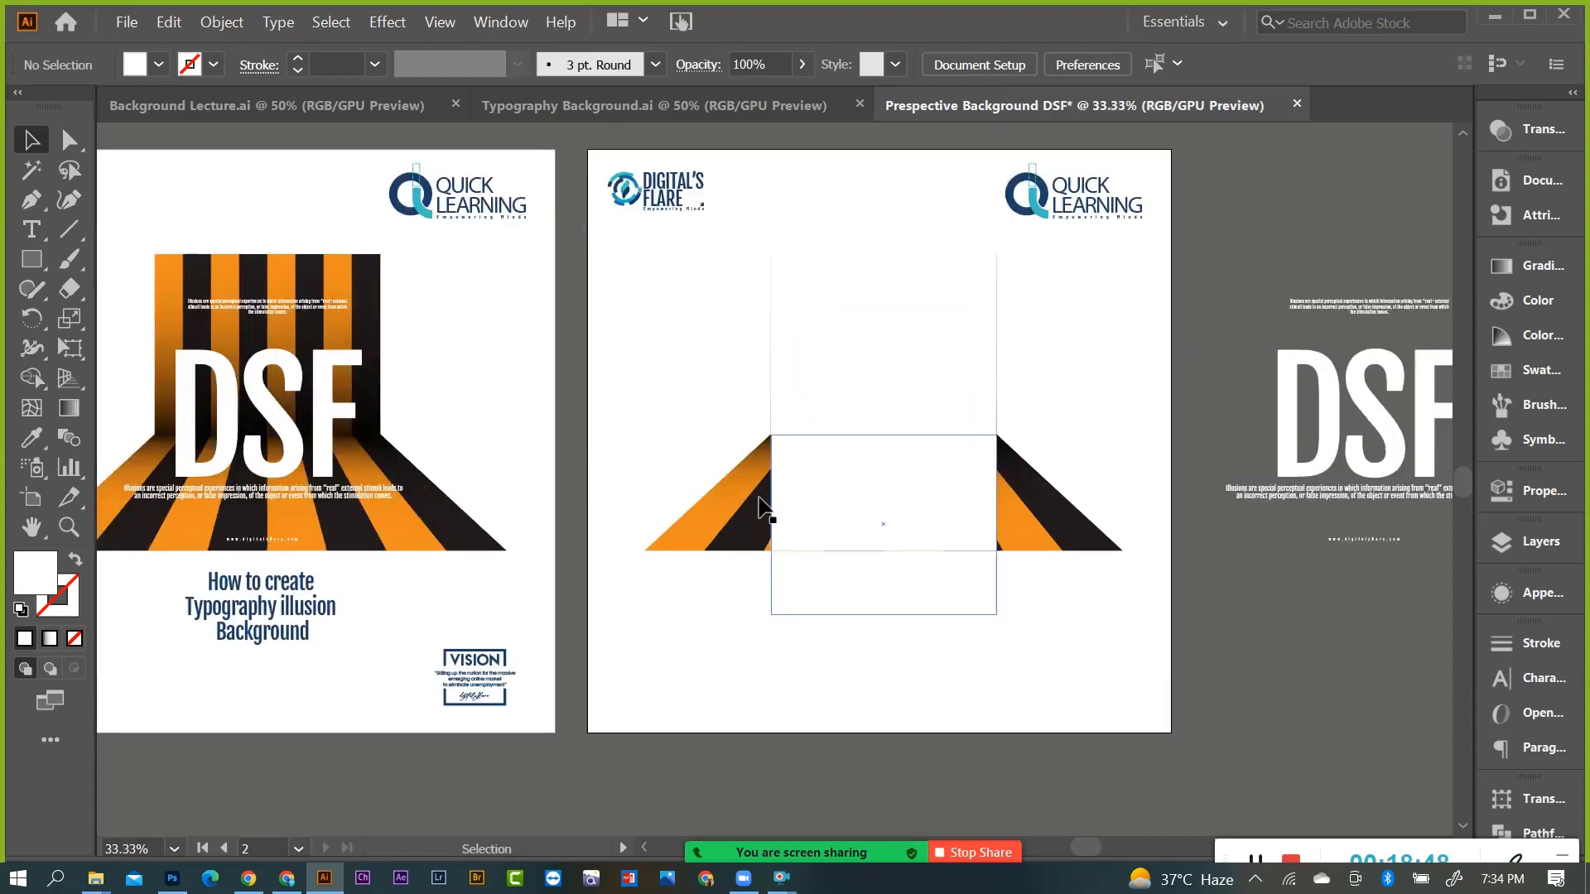
Select the striped group and white rectangle, undoing trial moves of each.
left_click_drag(679, 303, 881, 514)
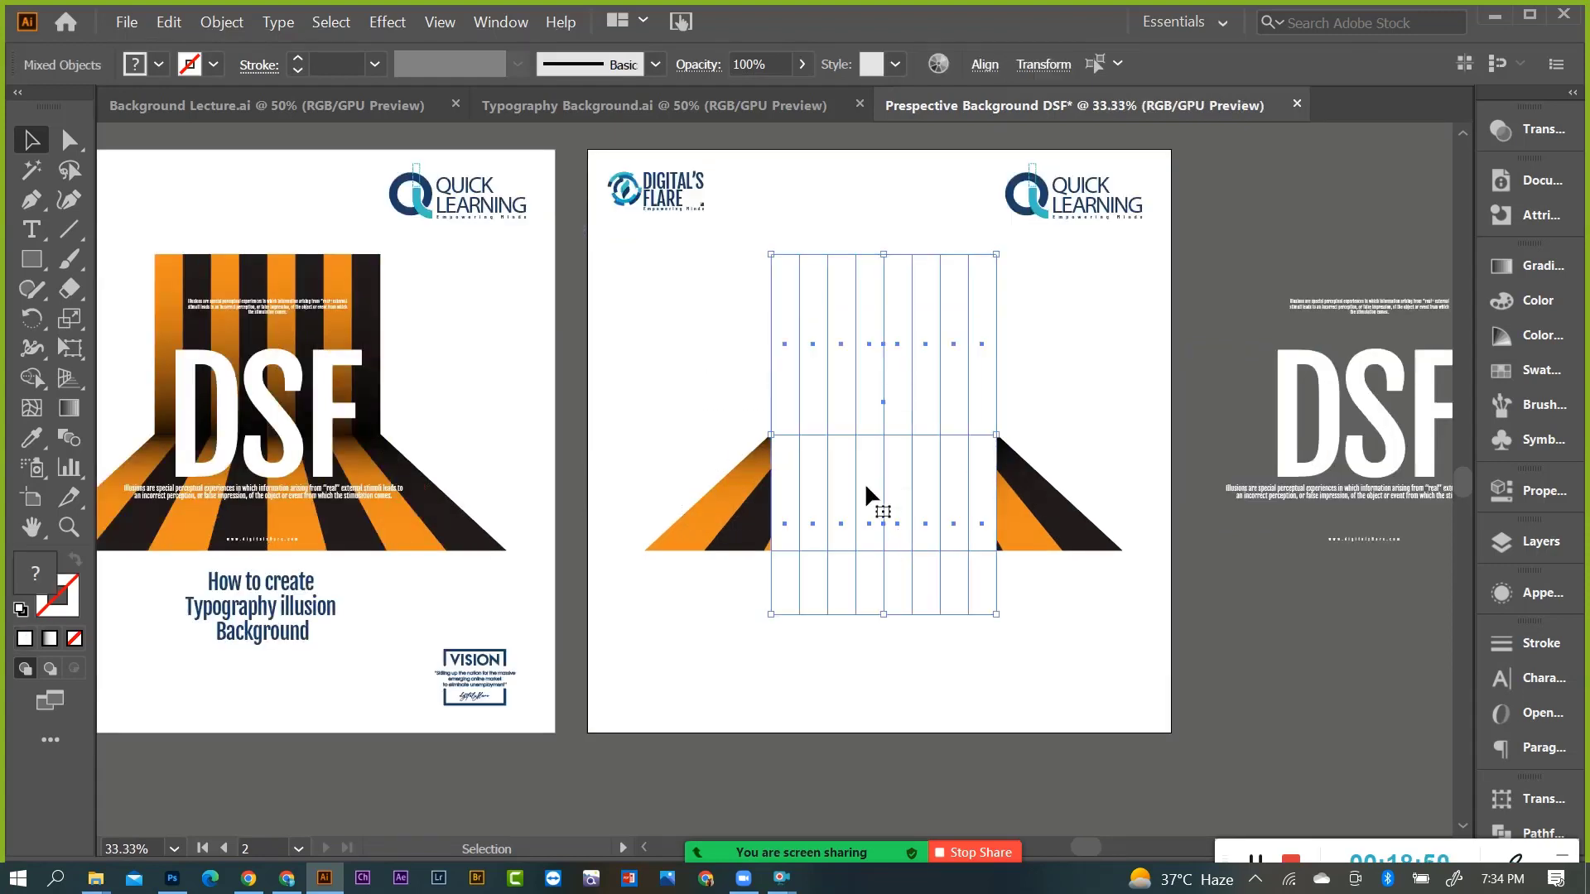
left_click(1124, 597)
left_click_drag(966, 569, 822, 638)
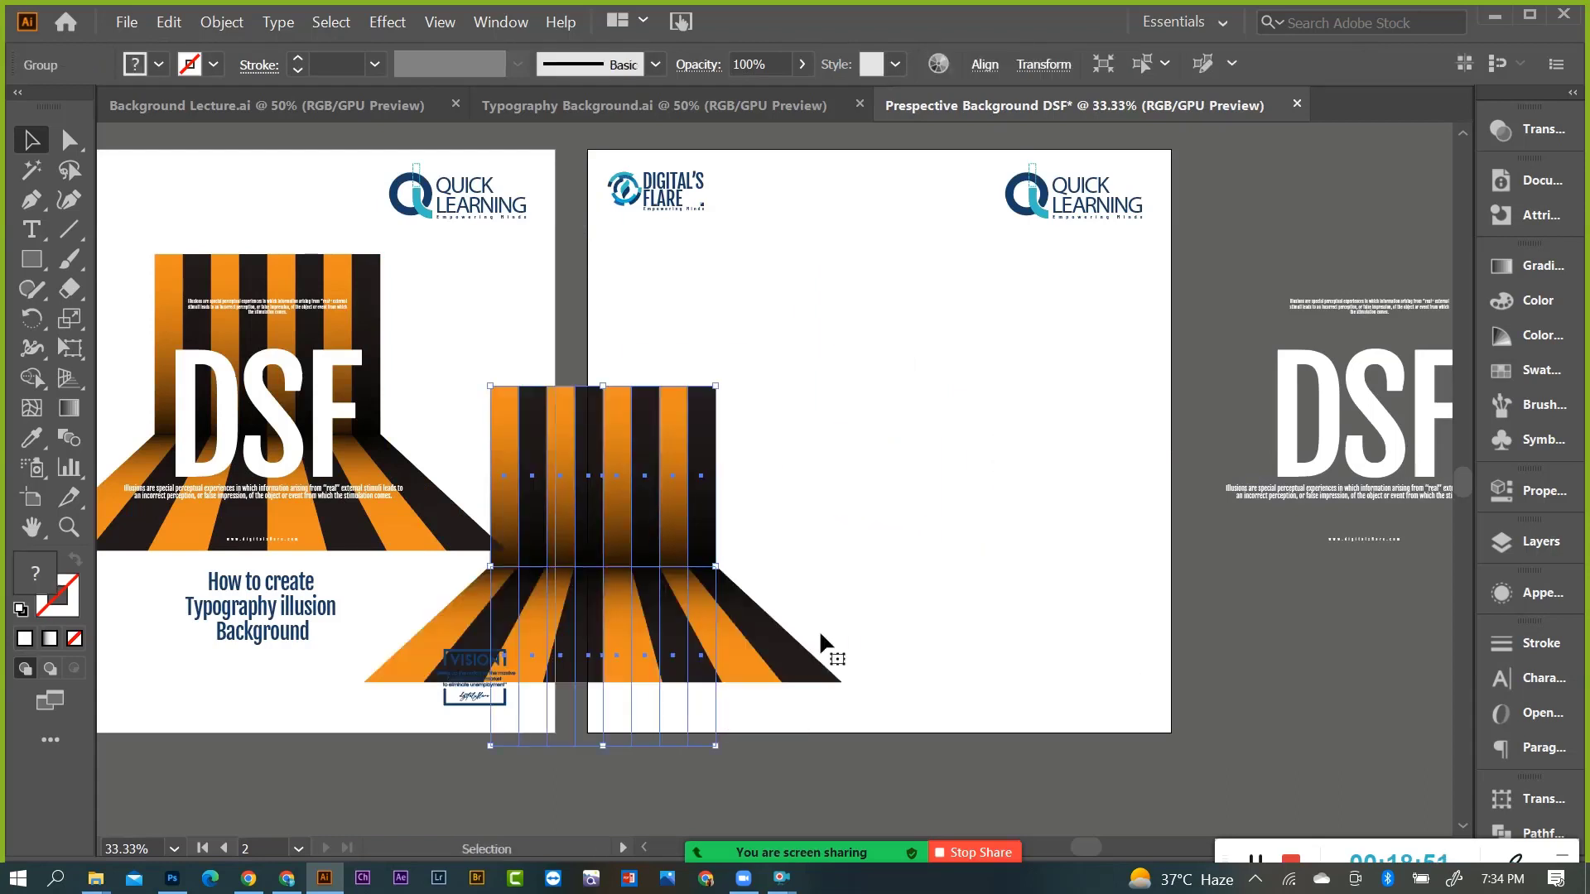
key("ctrl+z")
left_click_drag(942, 381, 1149, 534)
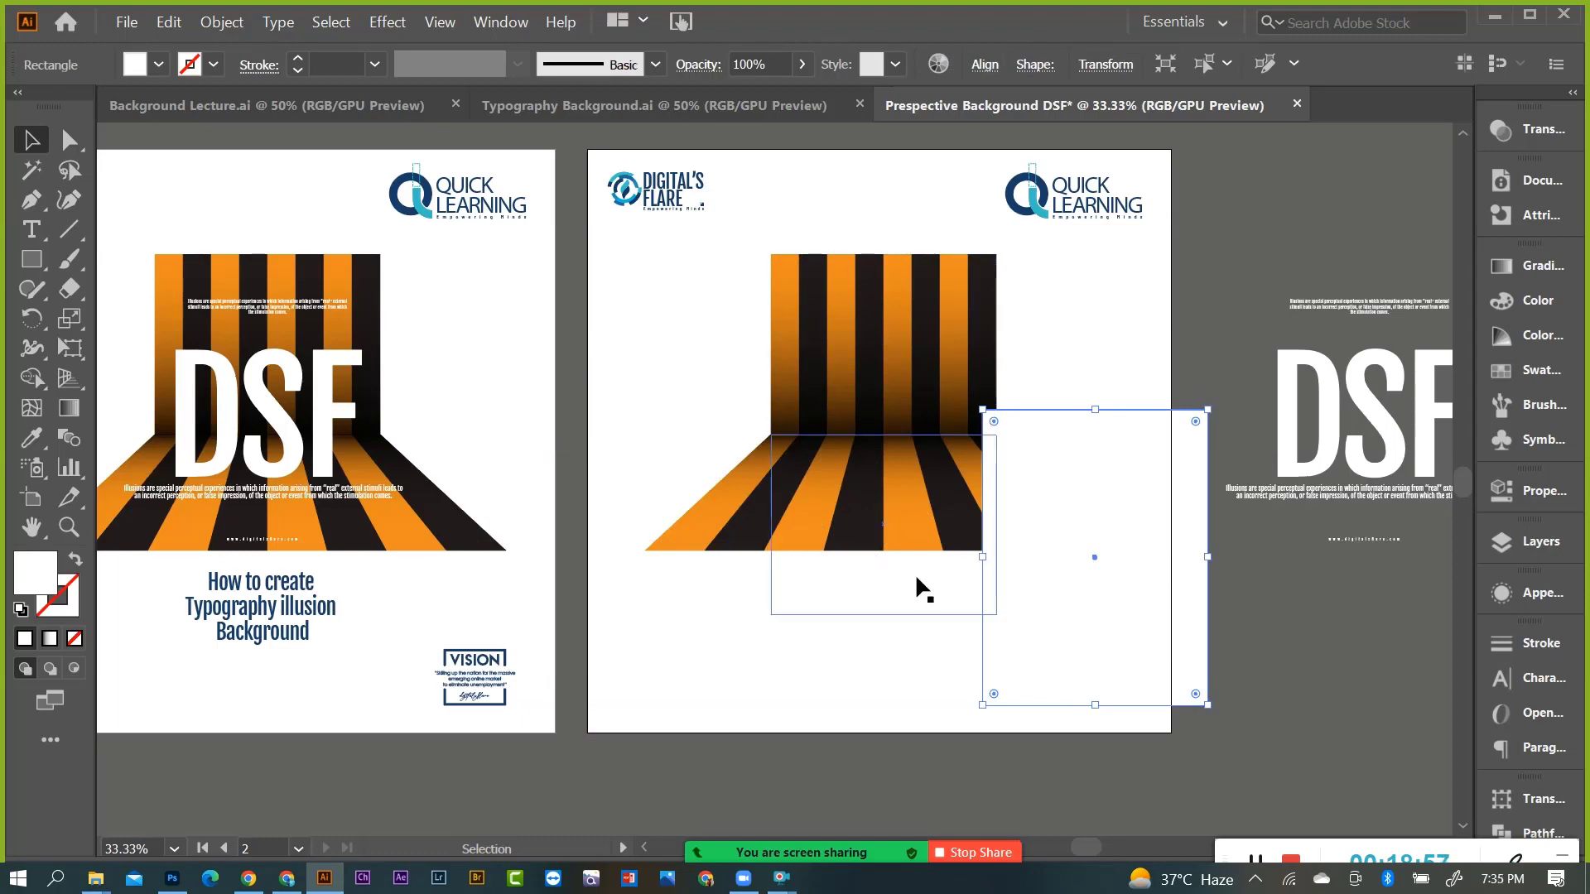
key("ctrl+z")
left_click(1069, 373)
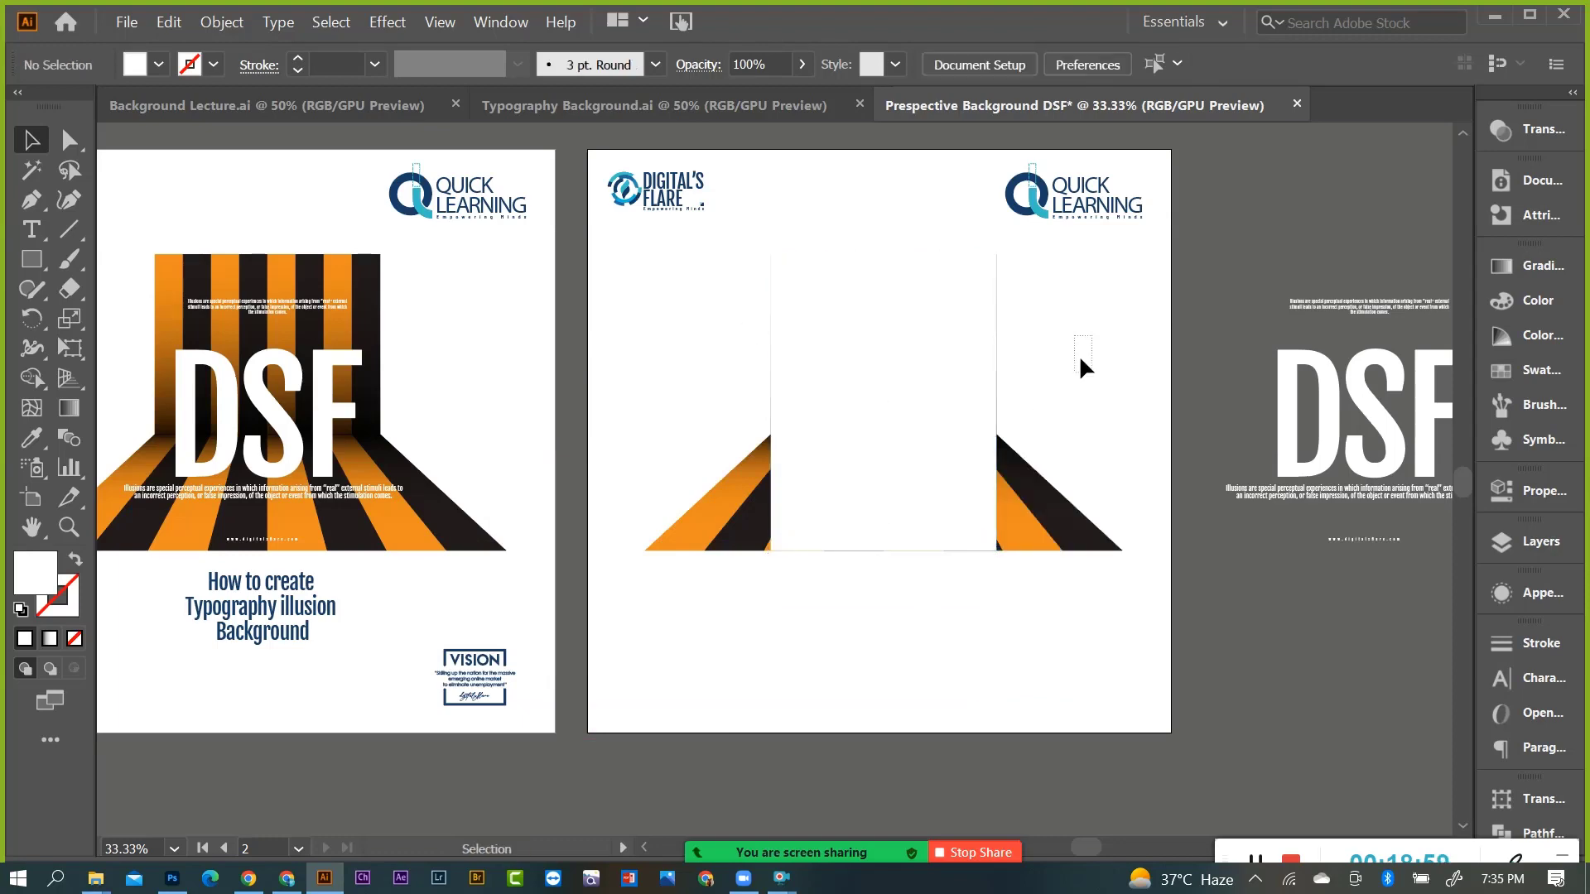
Clip the stripe grid to the rectangle with Object > Clipping Mask > Make.
left_click_drag(1080, 359, 911, 590)
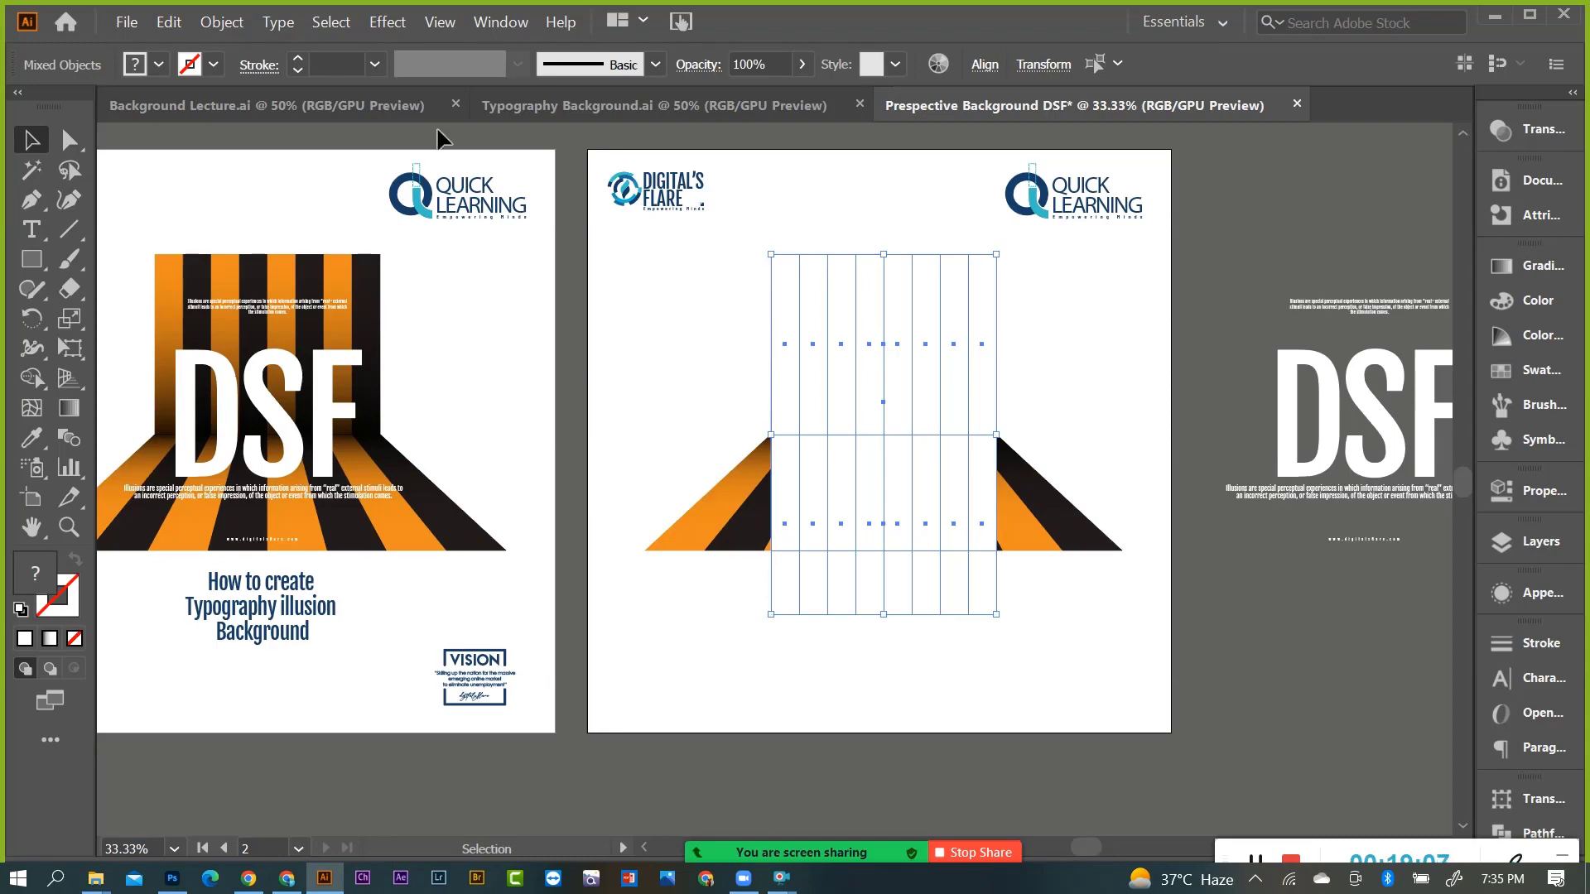
left_click(222, 27)
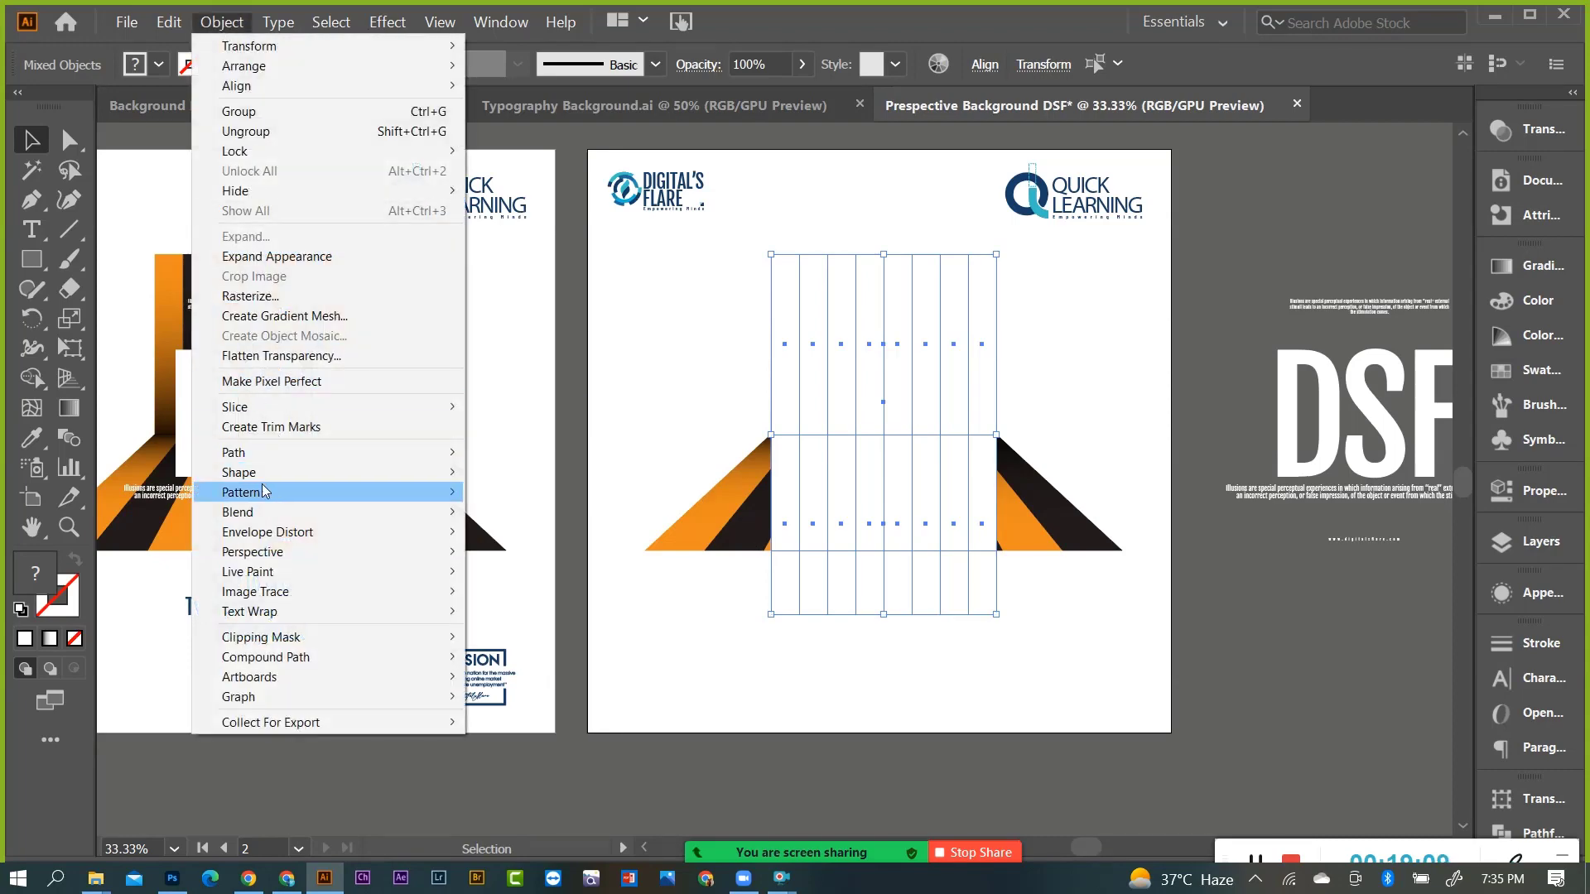
mouse_move(261, 637)
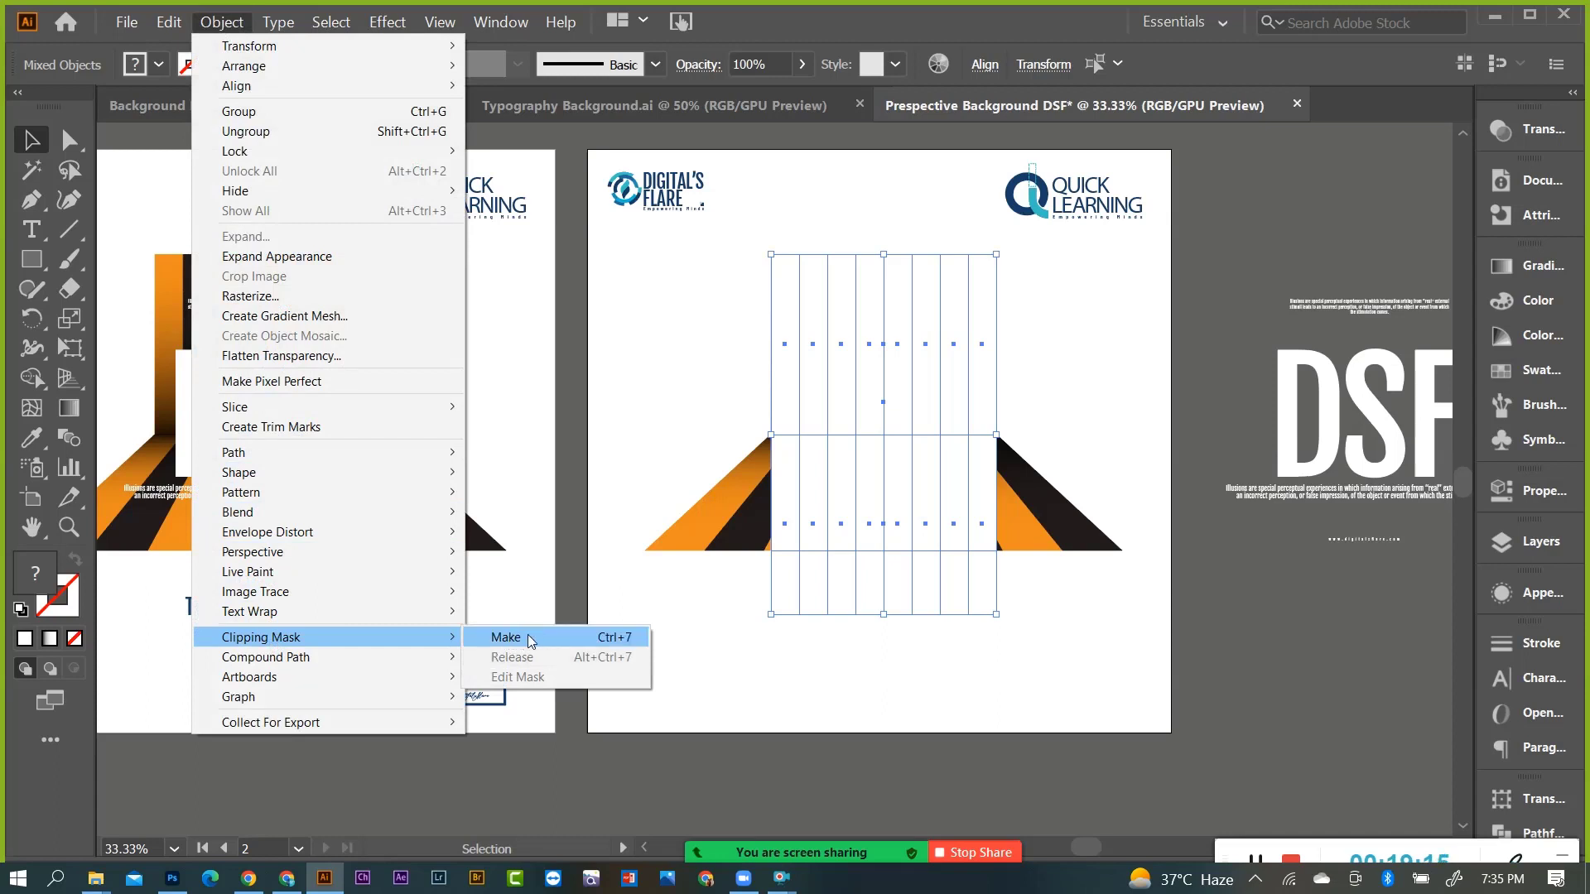
left_click(555, 636)
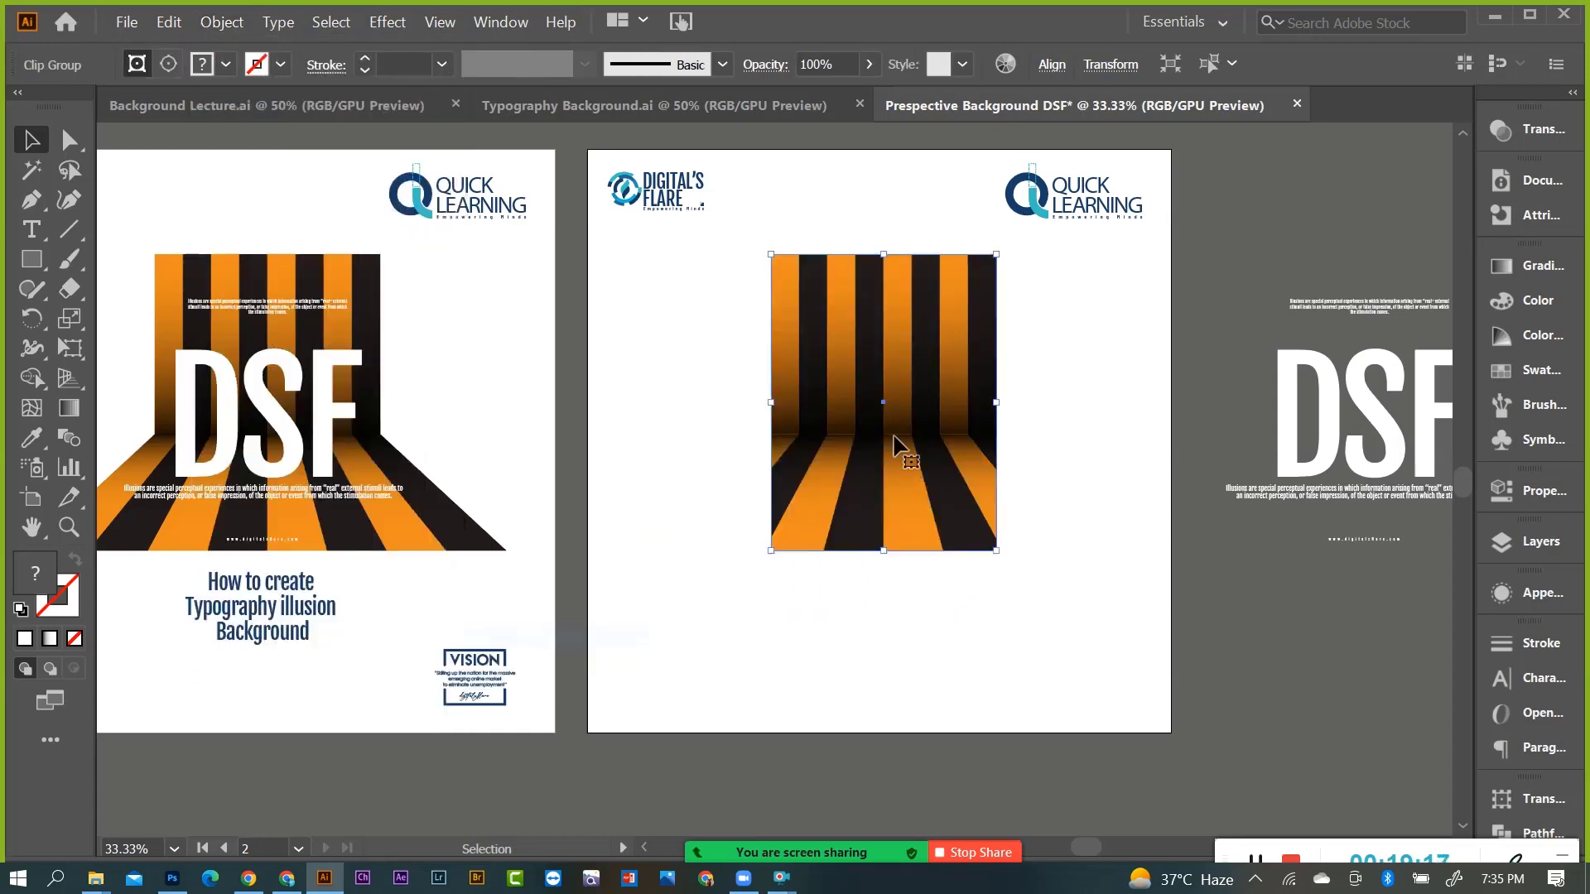
left_click(1090, 568)
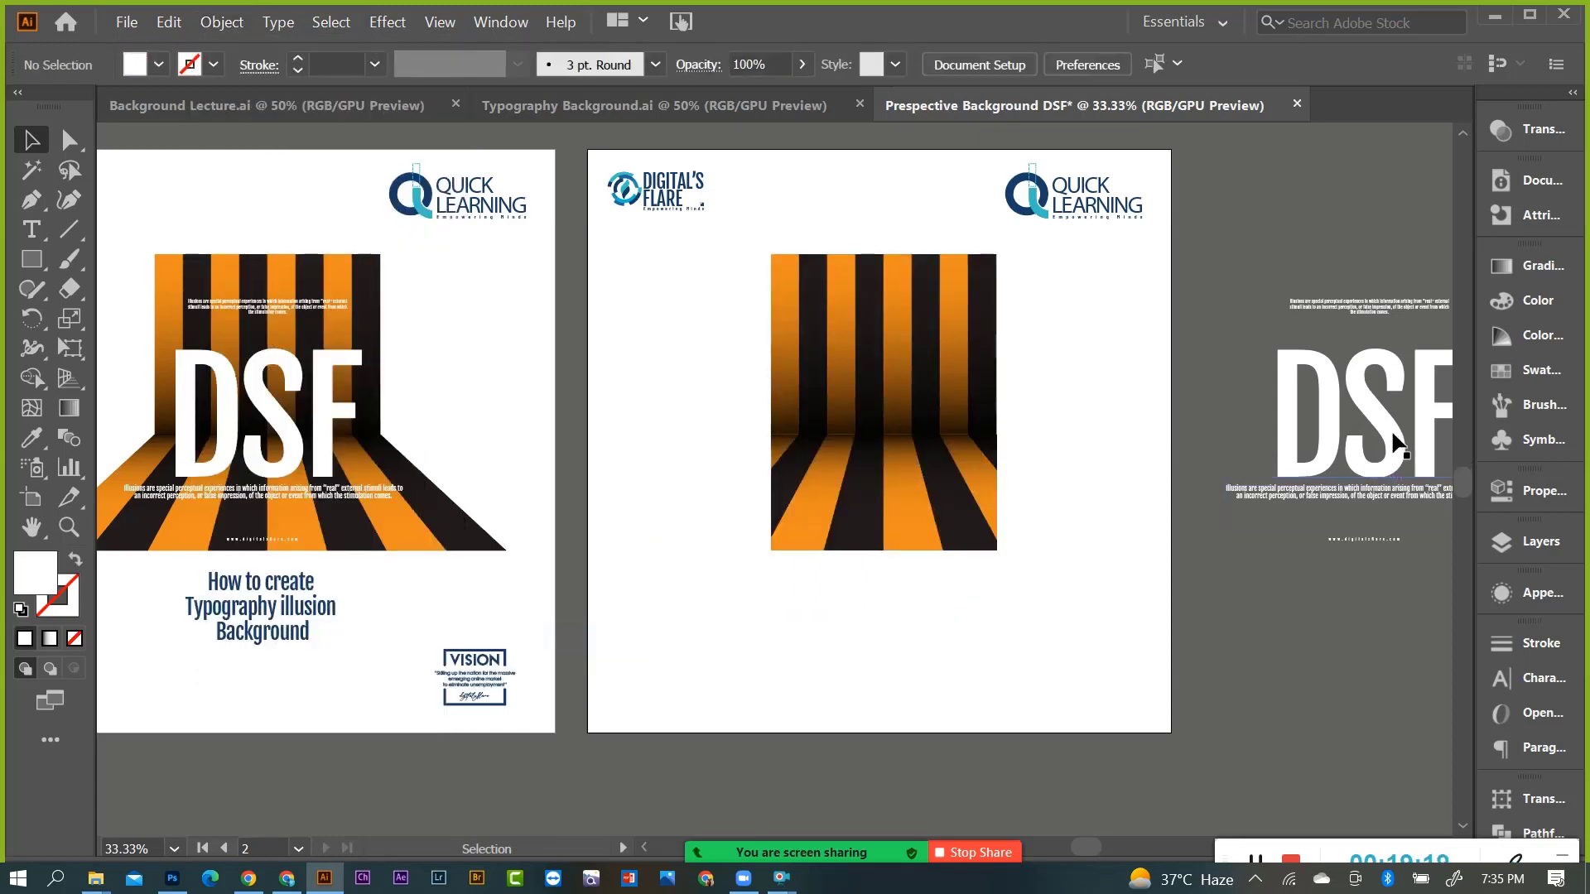
Enlarge the clipped striped panel from its corner and move it lower.
left_click(862, 550)
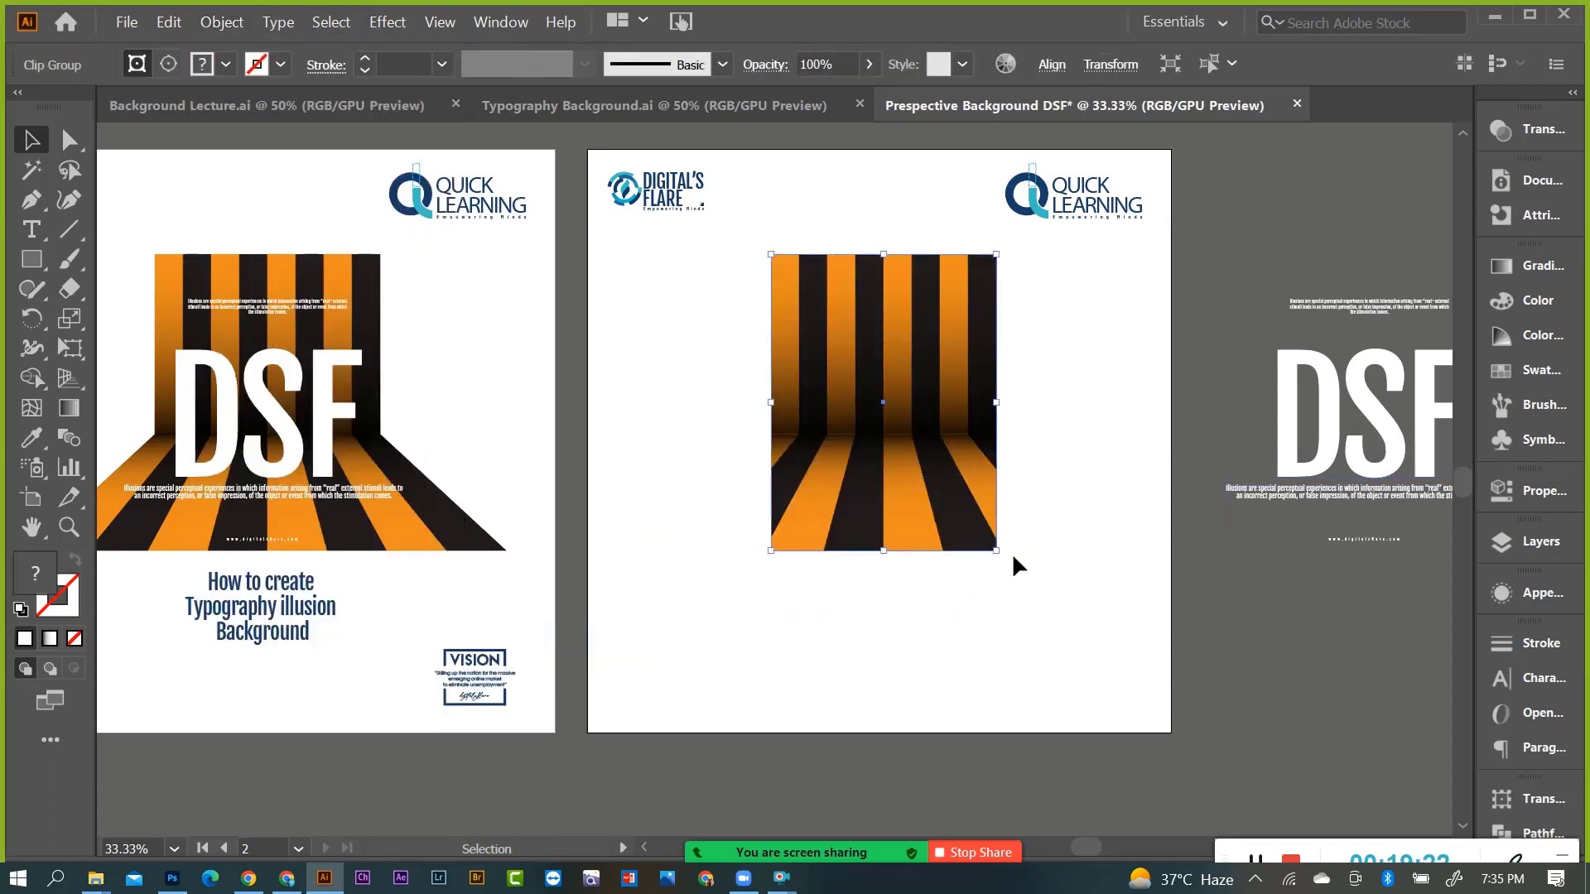
left_click_drag(996, 550, 1025, 590)
left_click_drag(928, 452, 929, 487)
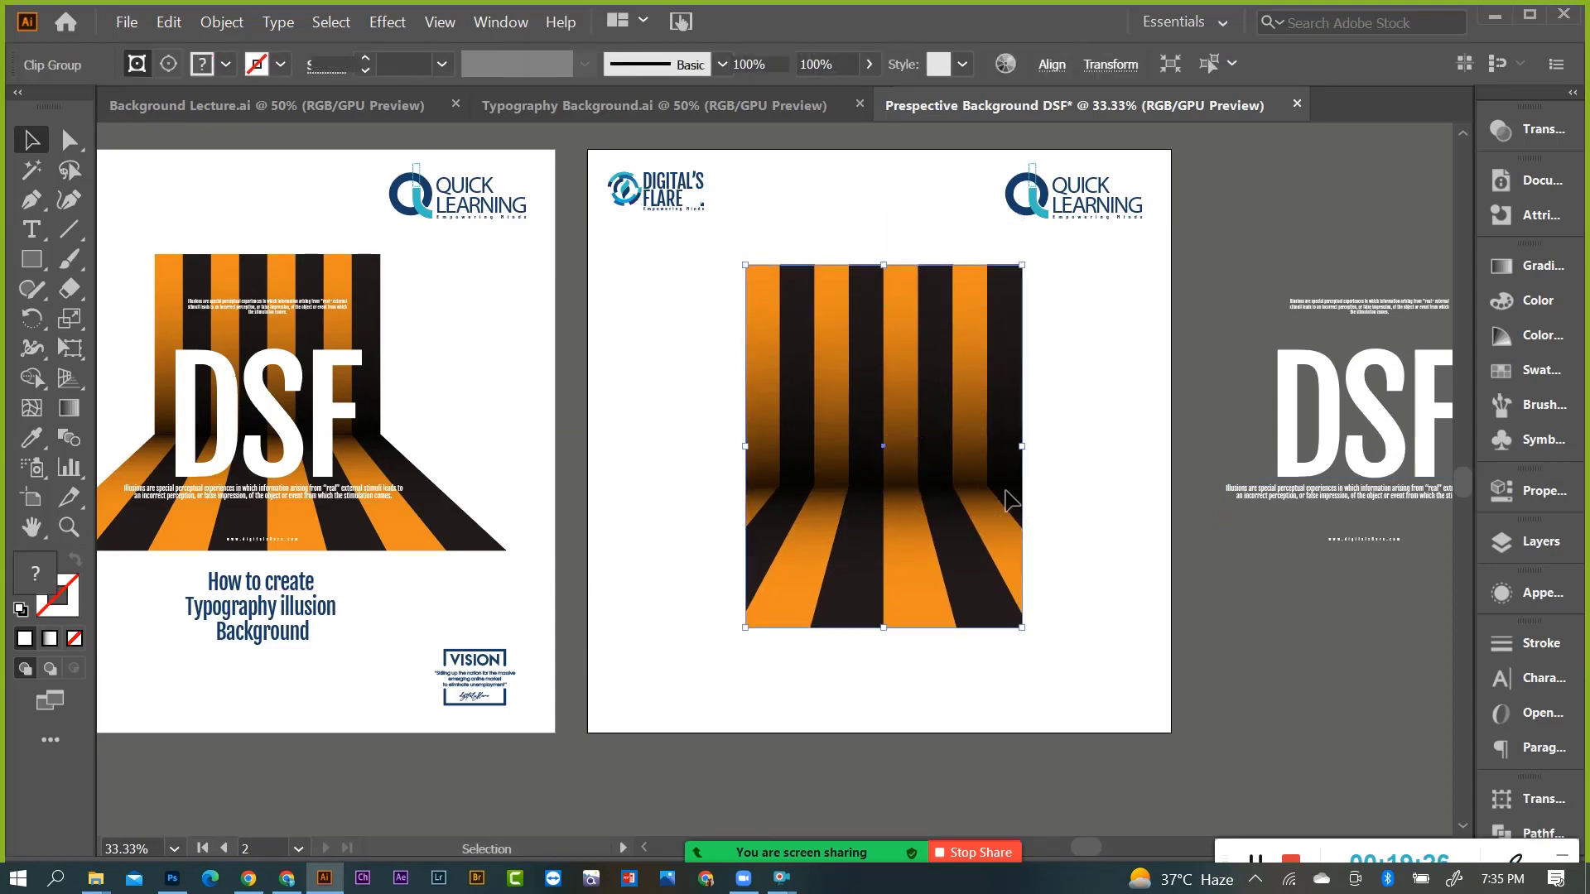
left_click(745, 257)
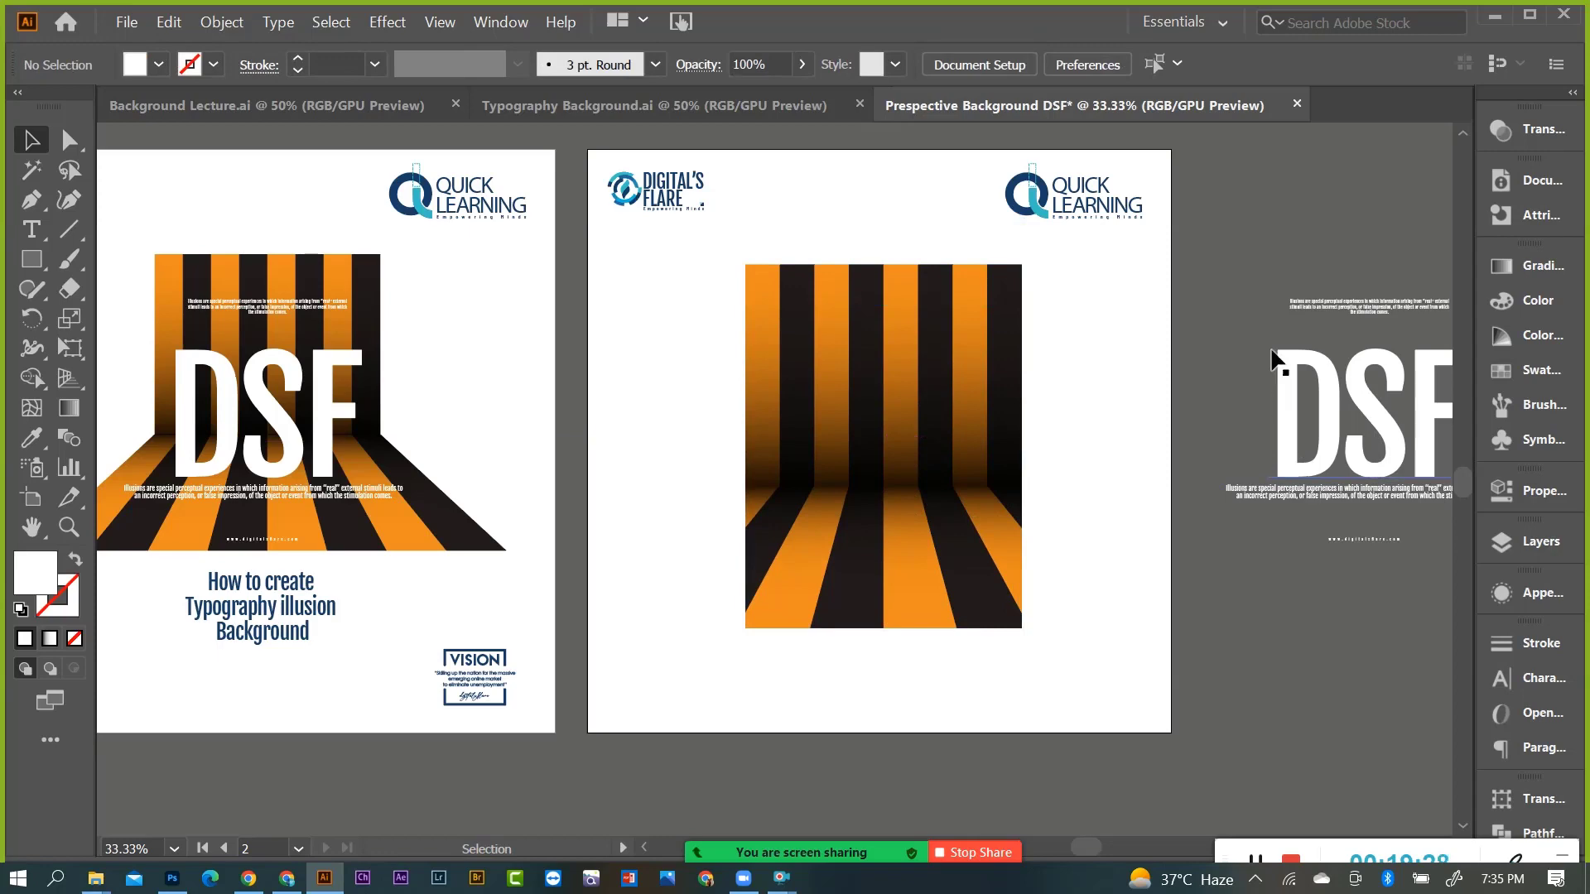
Move the DSF title group with captions onto the panel and shrink it to fit.
left_click(1404, 493)
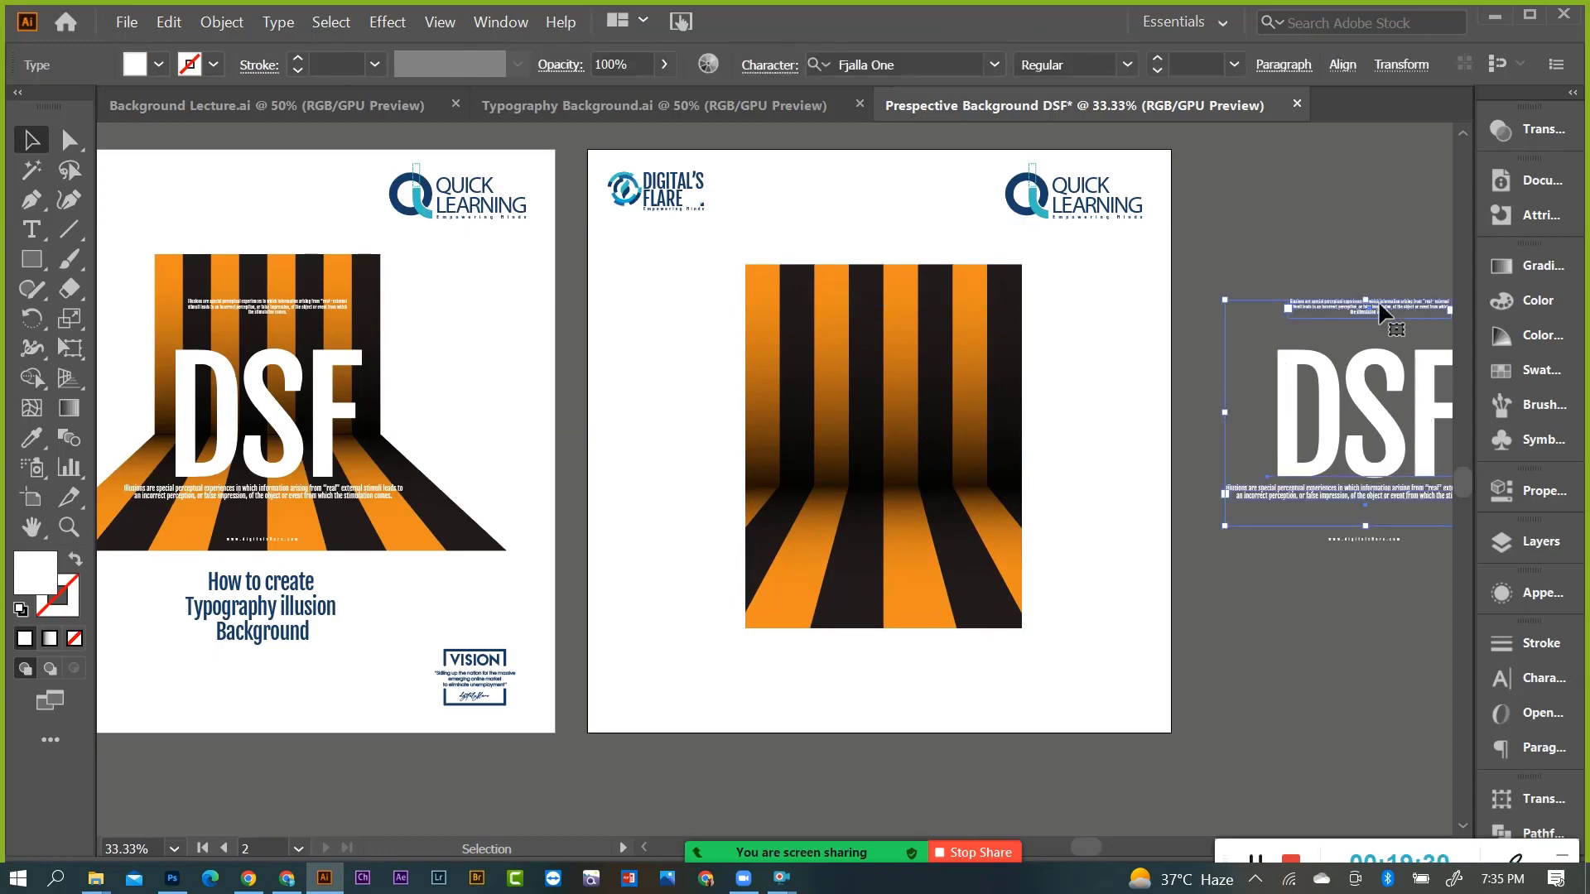
left_click_drag(1358, 291, 1400, 555)
left_click_drag(1388, 485, 906, 485)
left_click_drag(1029, 545, 1013, 532)
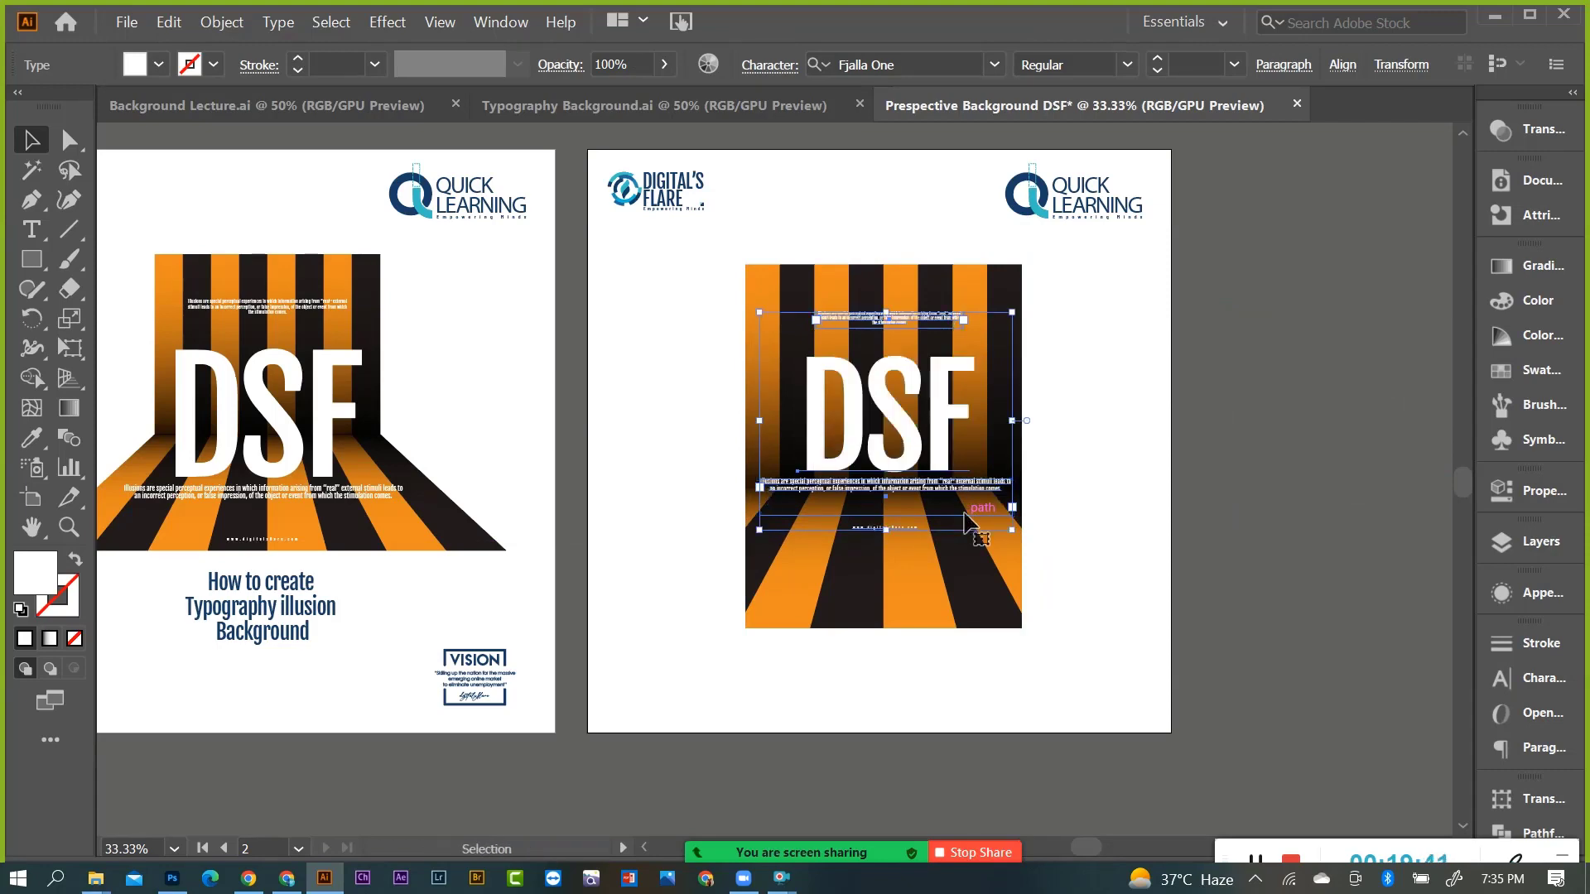
Move the website URL line down to the panel's bottom.
scroll(911, 509, "up", 2)
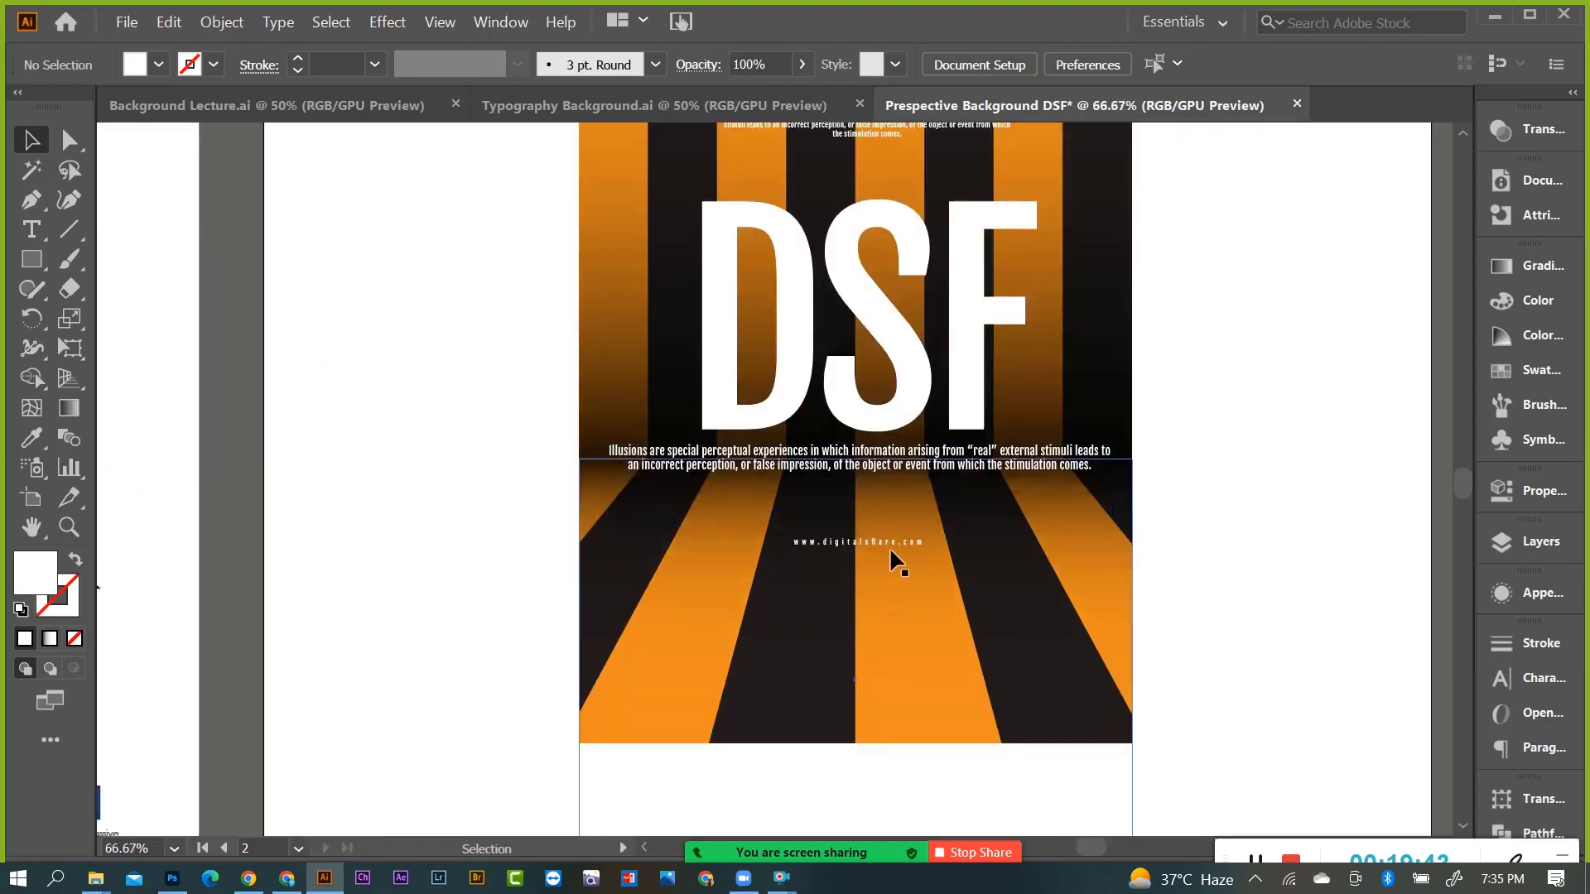
left_click_drag(890, 546, 878, 709)
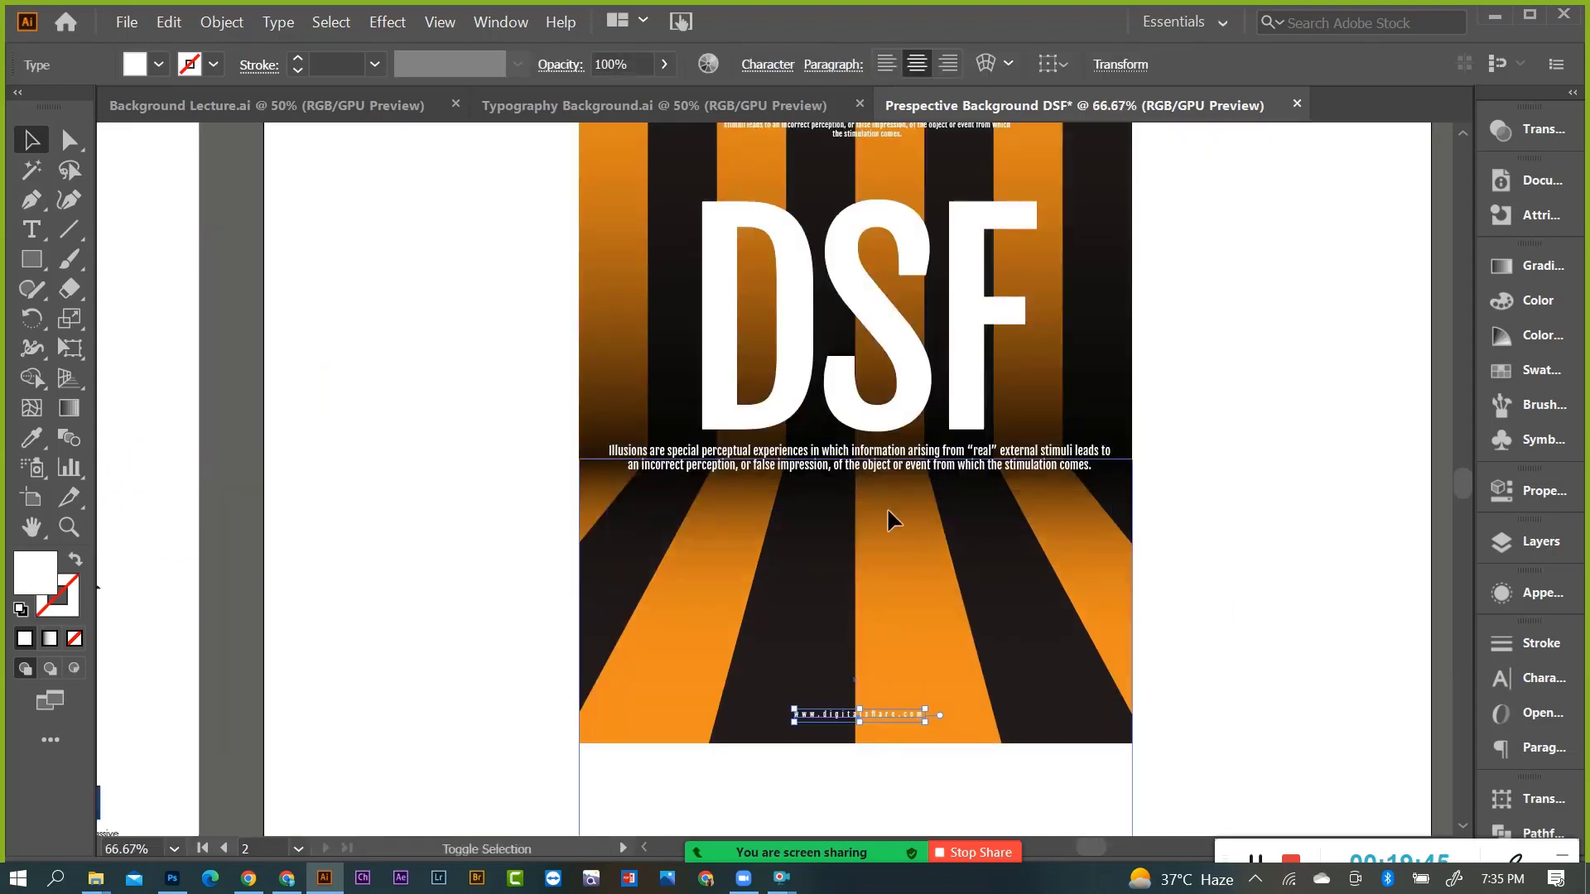
left_click(883, 472)
Narrow the illusion paragraph's text box from both sides and extend it downward.
left_click(1077, 462)
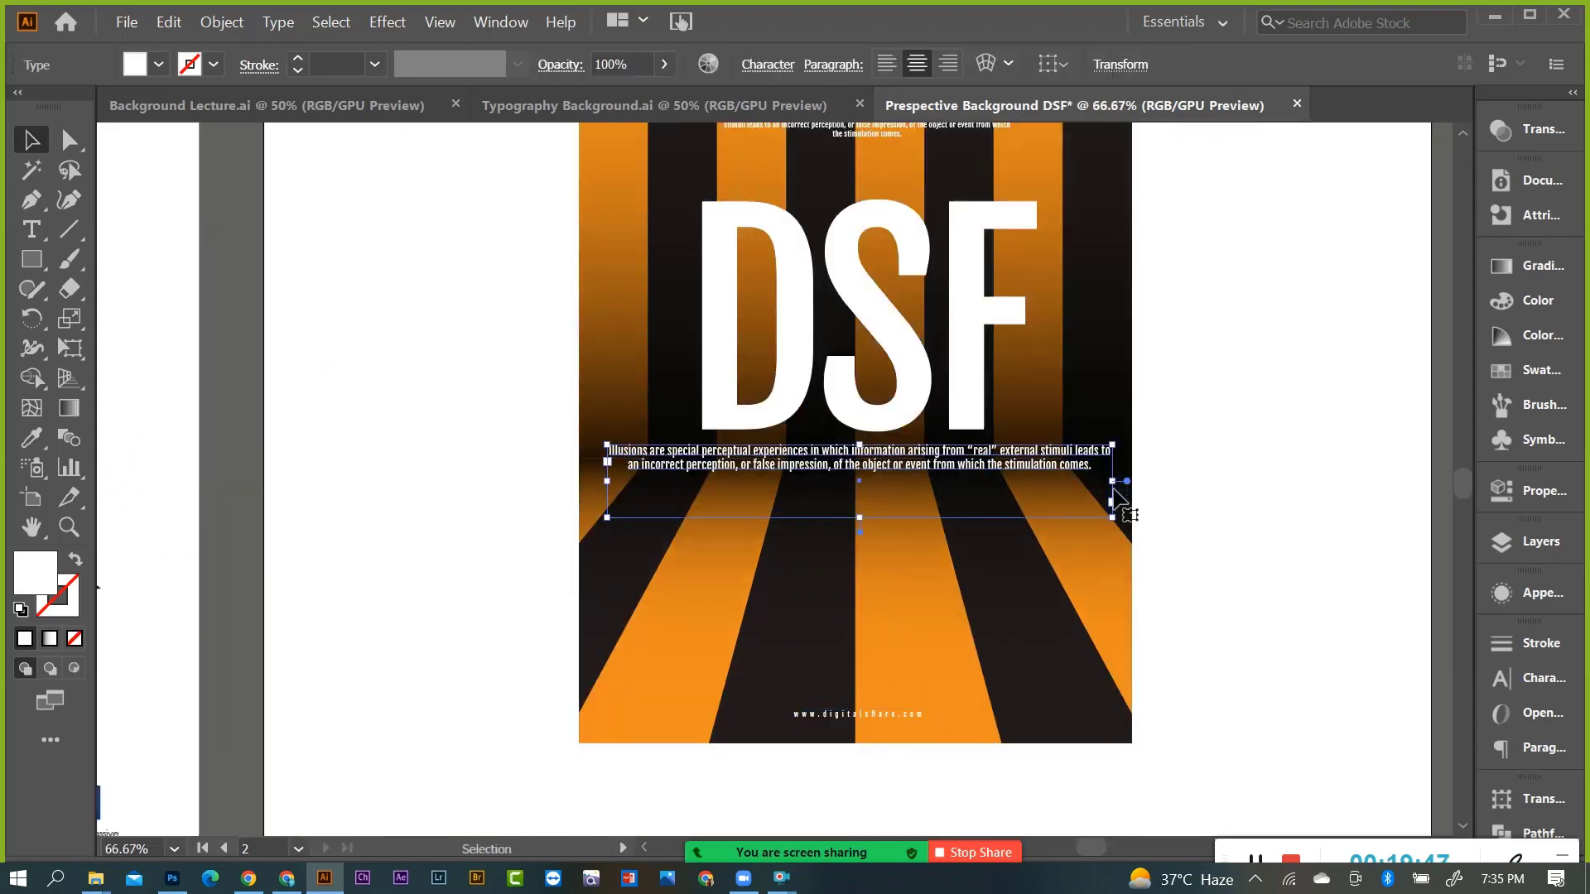
left_click_drag(1098, 482, 1018, 482)
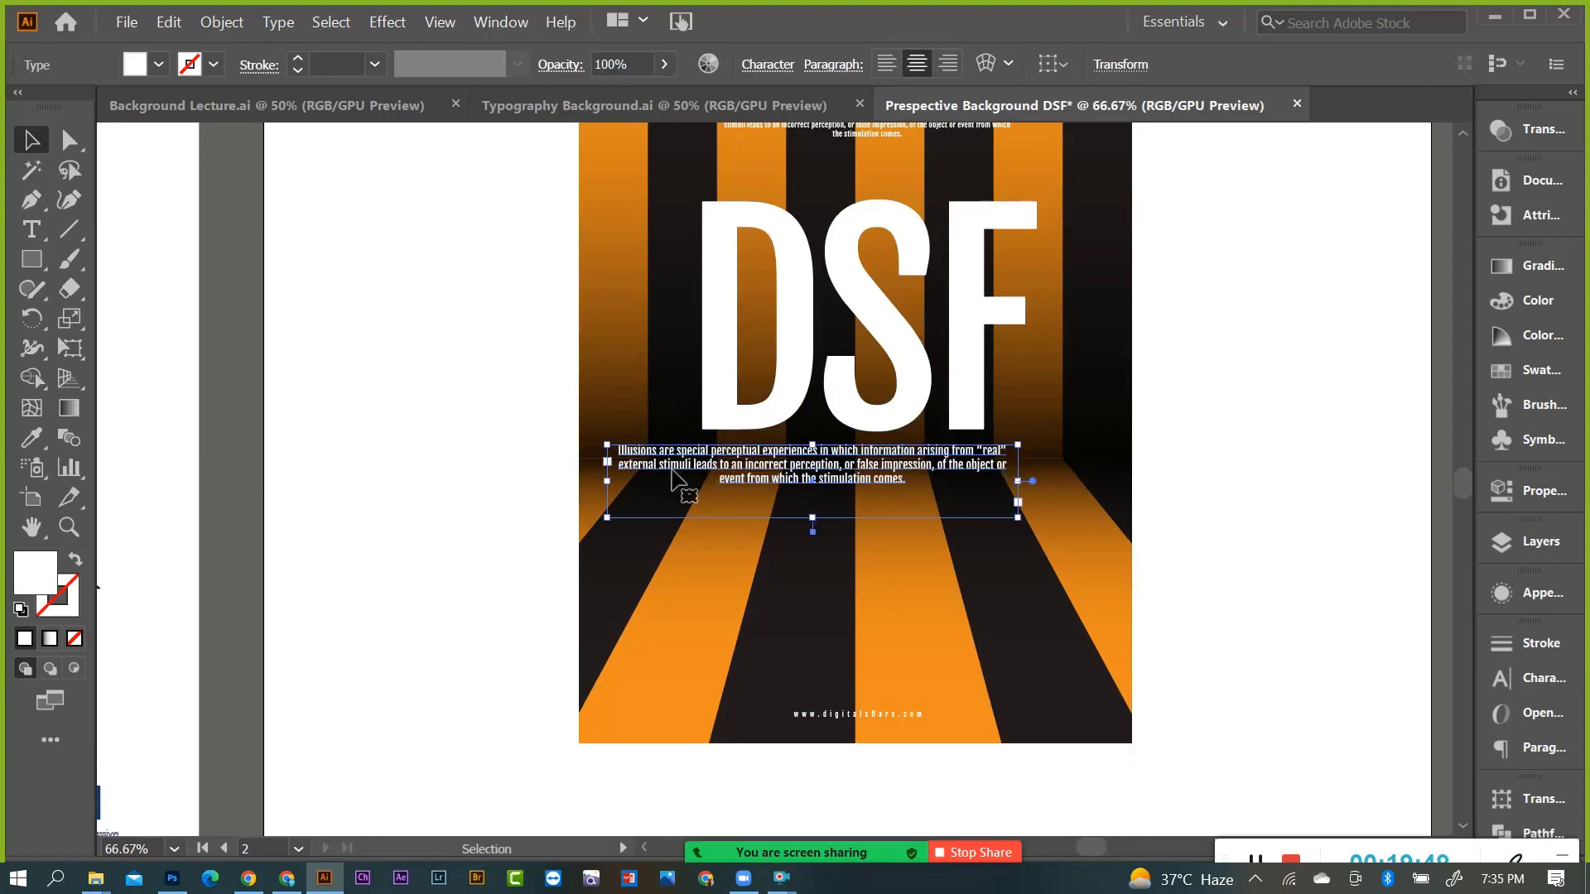
left_click_drag(611, 482, 702, 482)
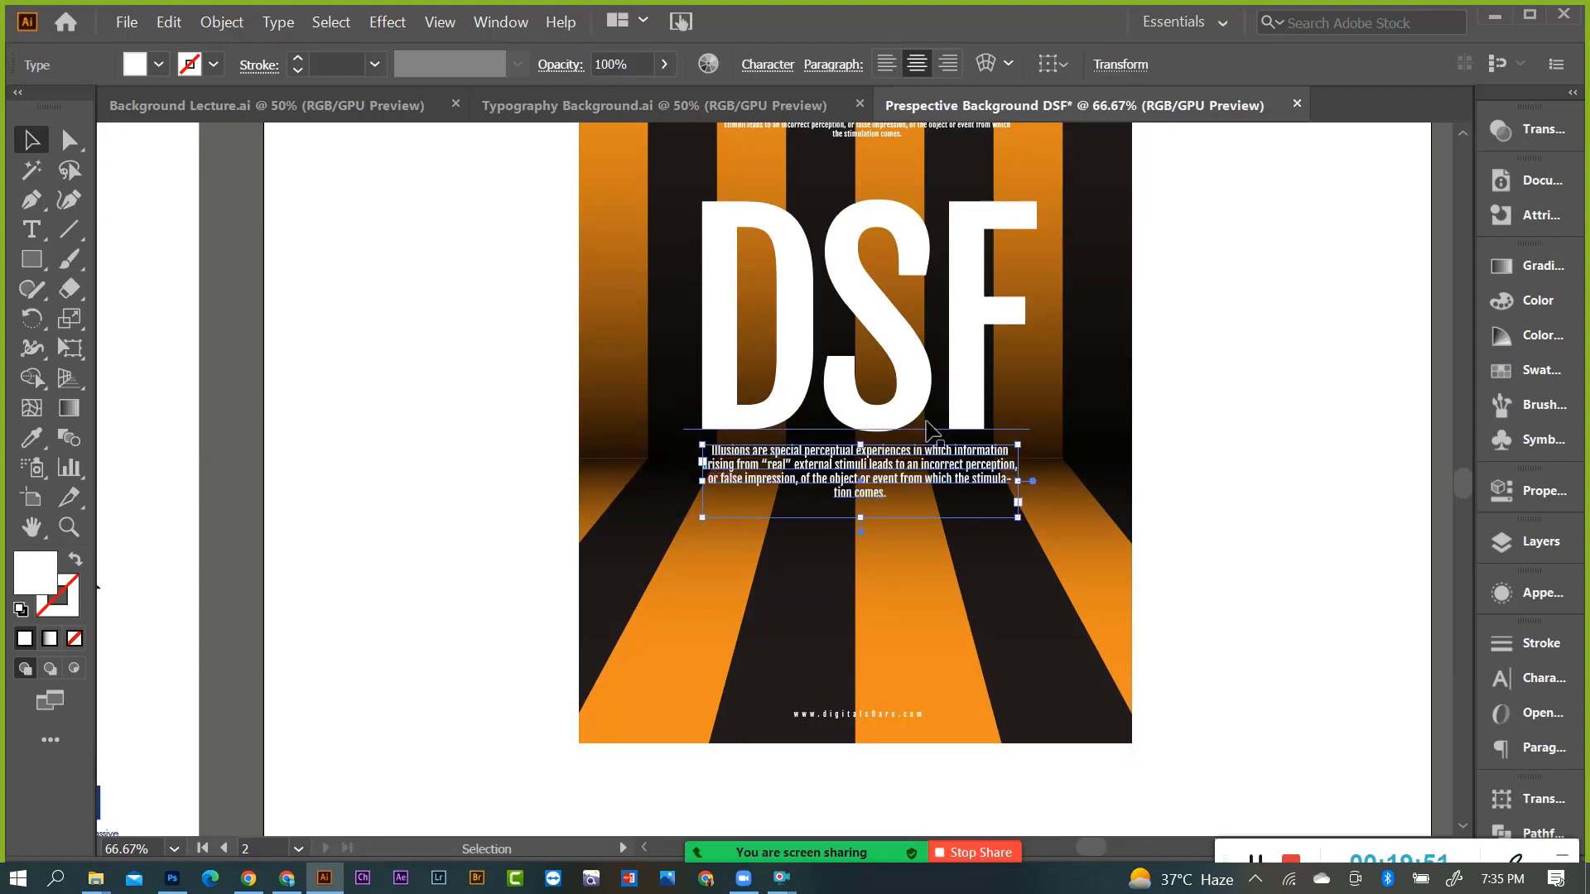
left_click_drag(1018, 481, 1022, 481)
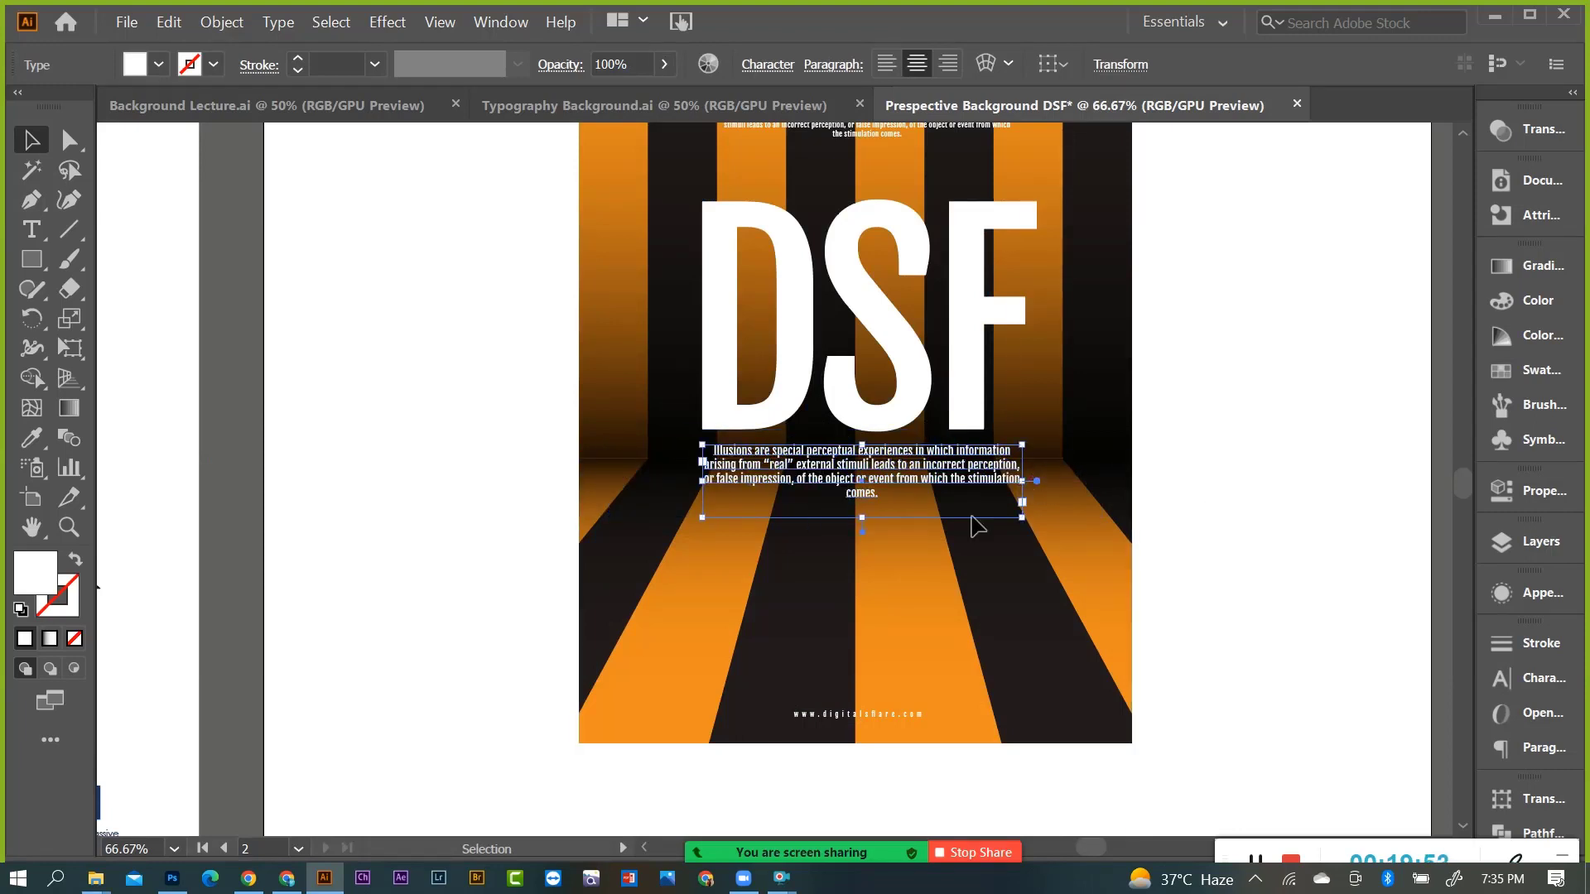
left_click_drag(862, 520, 862, 539)
Try a line break in the DSF title, then undo it.
left_click(31, 230)
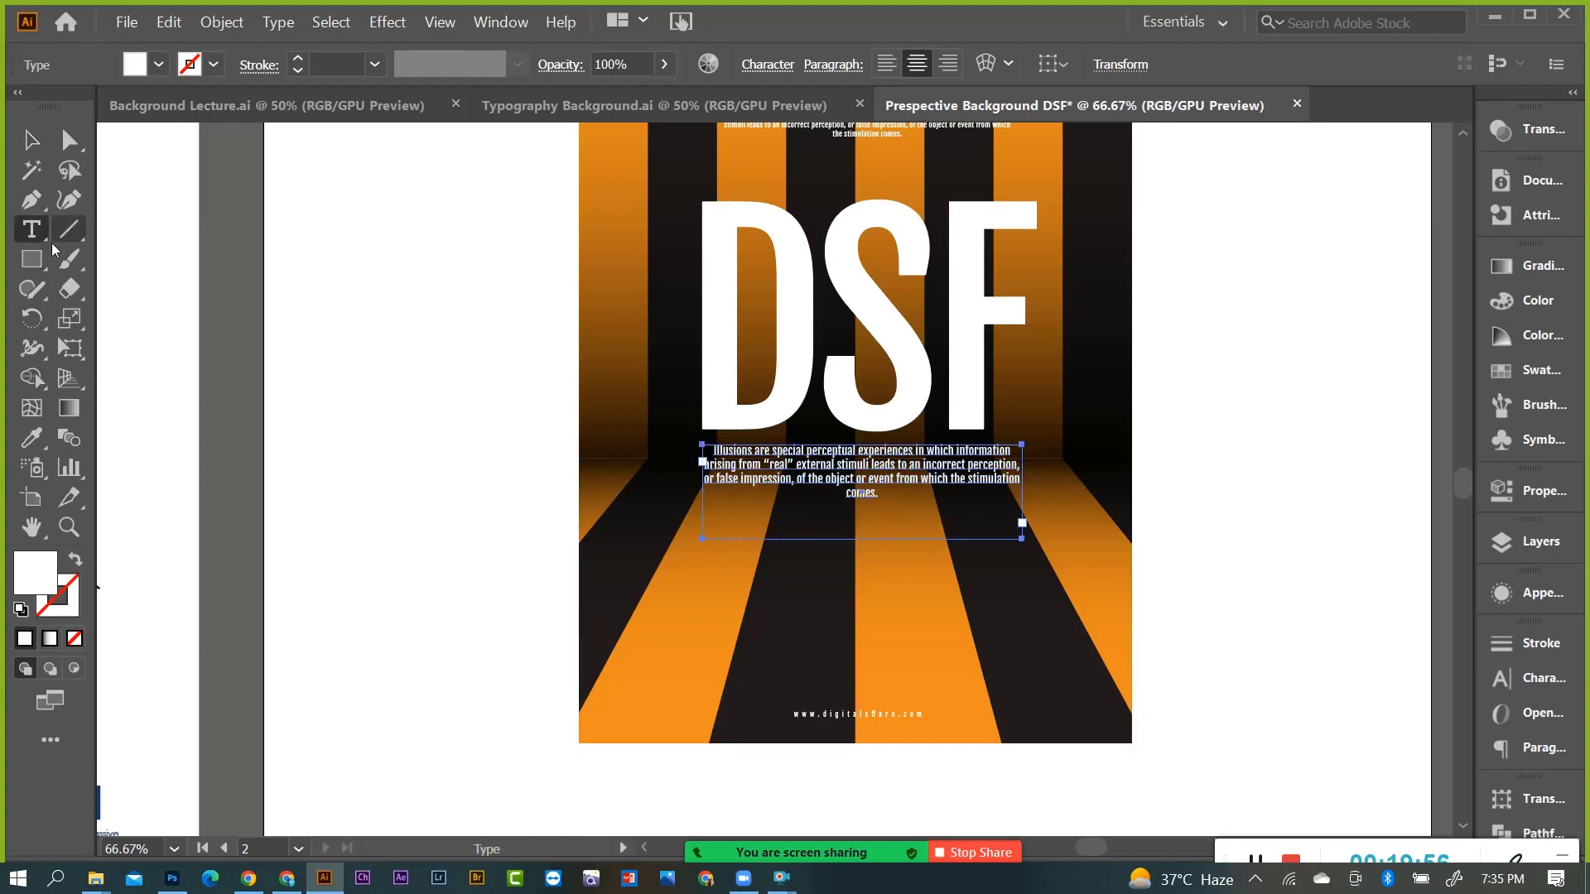
left_click(943, 373)
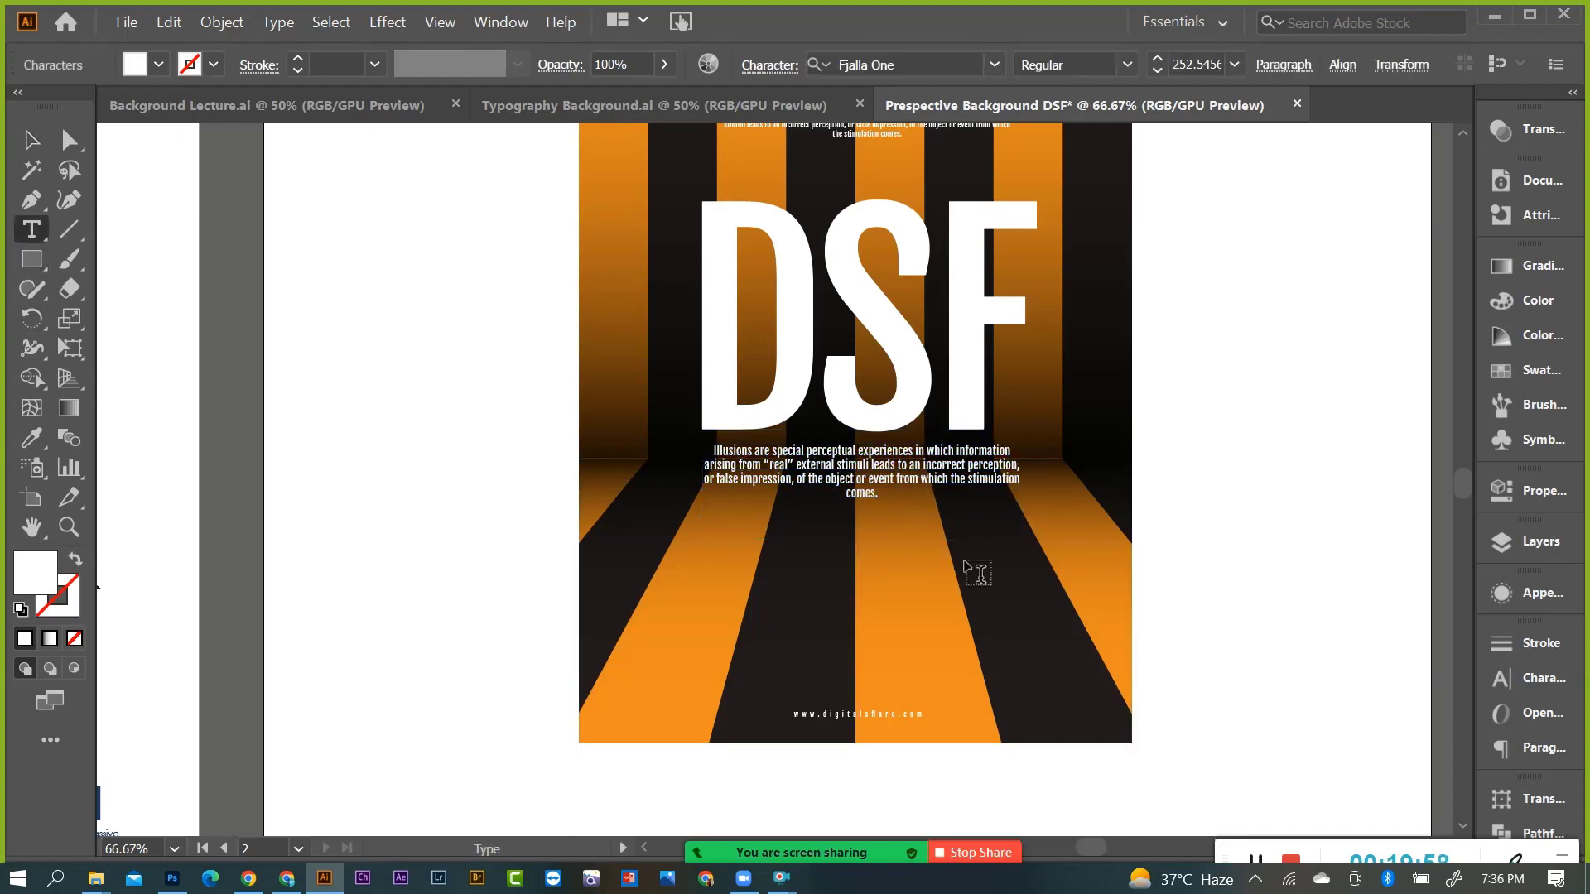
key("Return")
key("Escape")
key("ctrl+z")
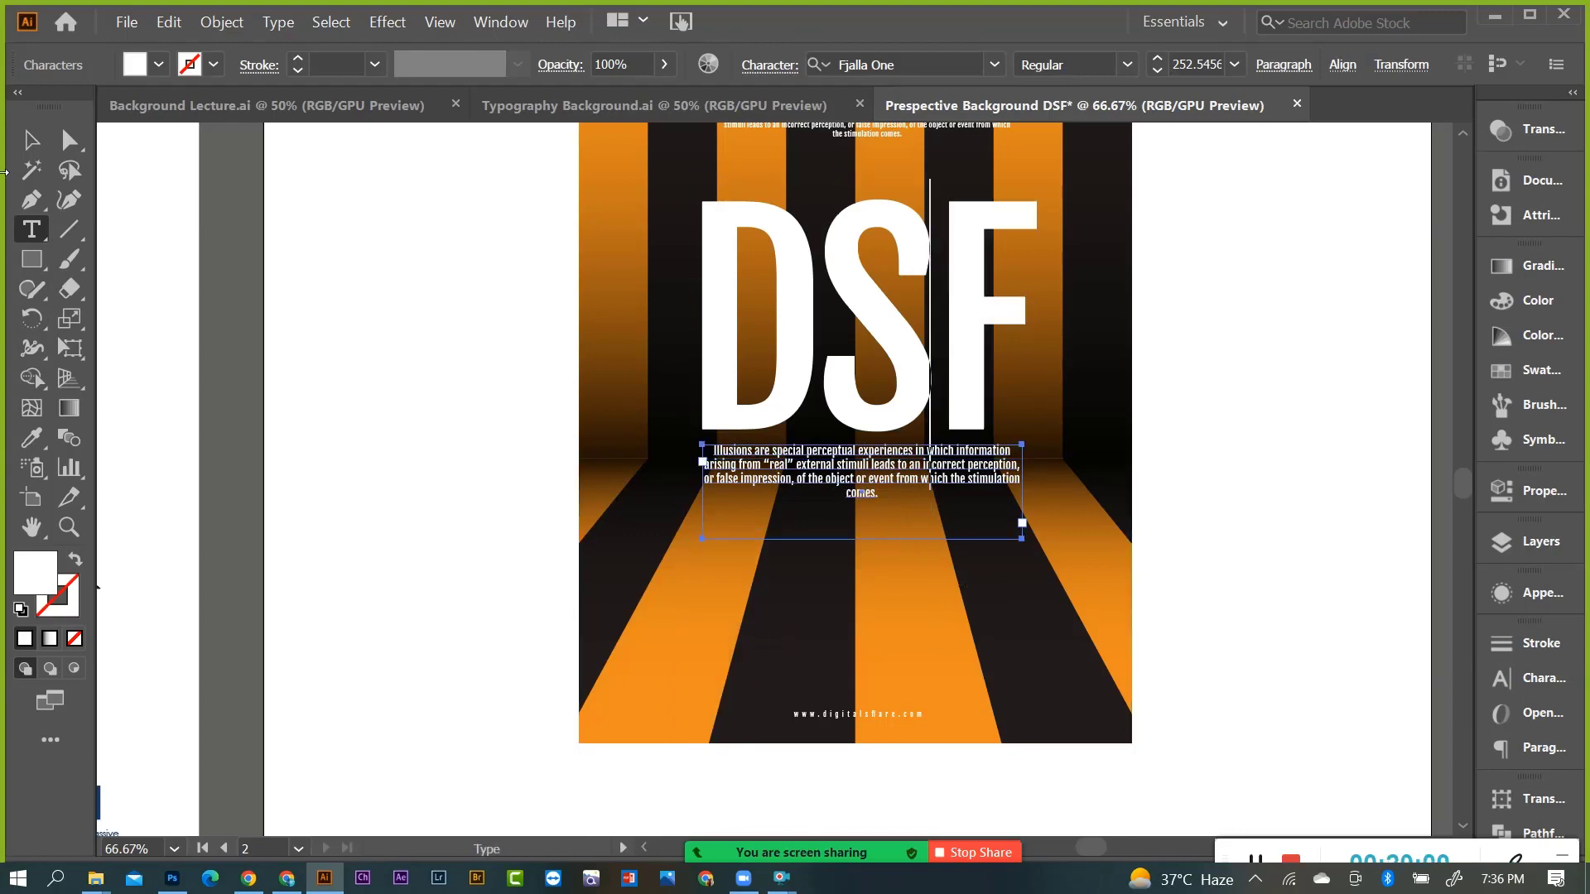
left_click(306, 439)
scroll(911, 476, "up", 2)
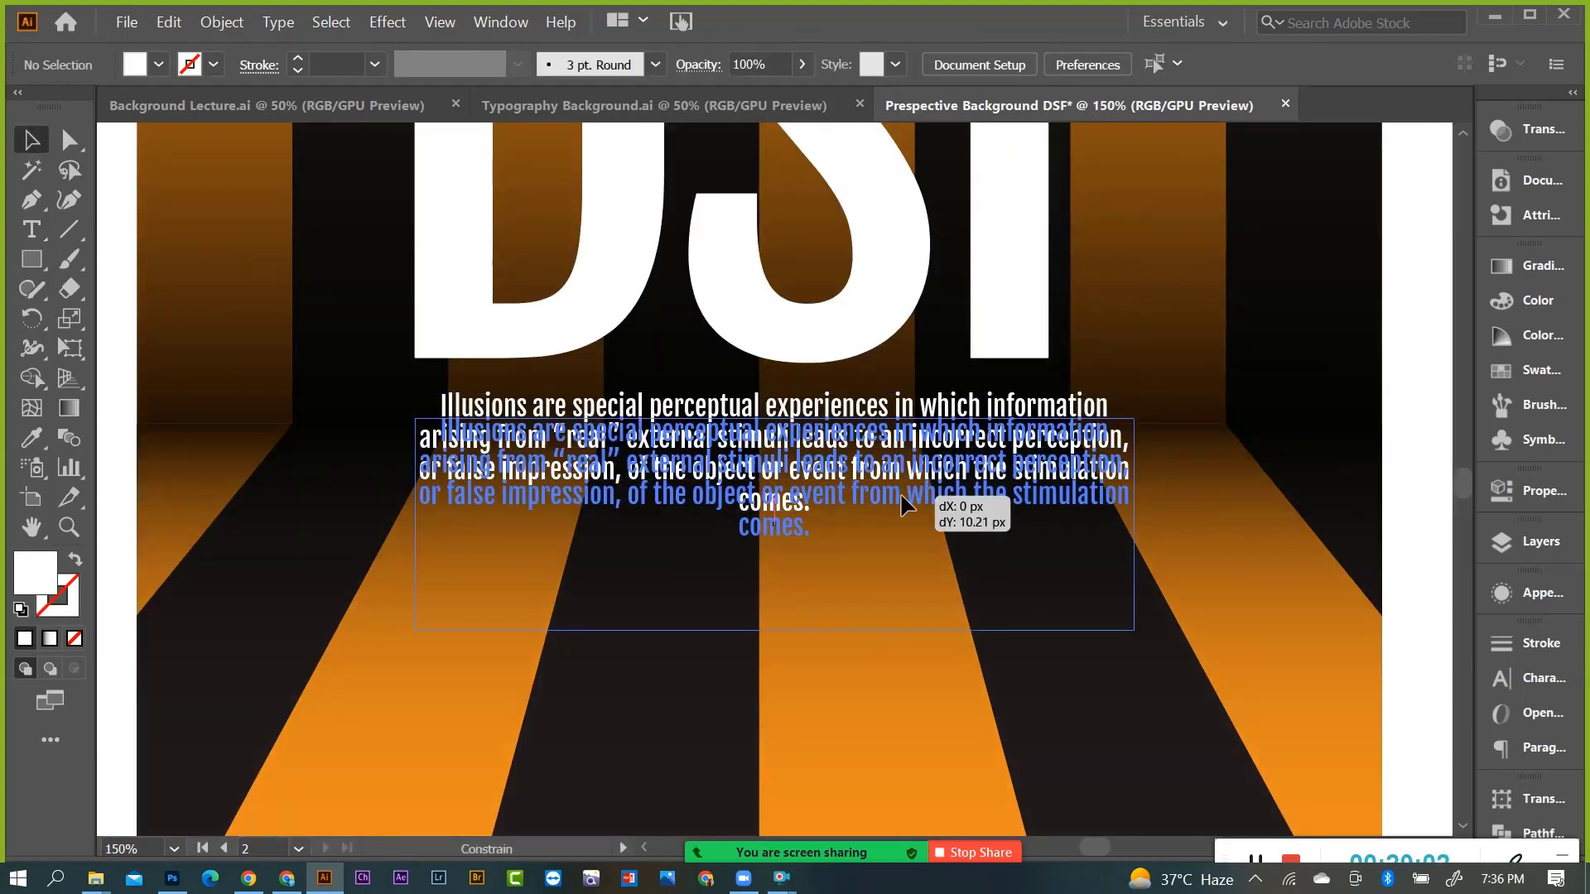
Insert a line break in the paragraph so its last line starts with 'which'.
left_click(901, 492)
left_click(31, 231)
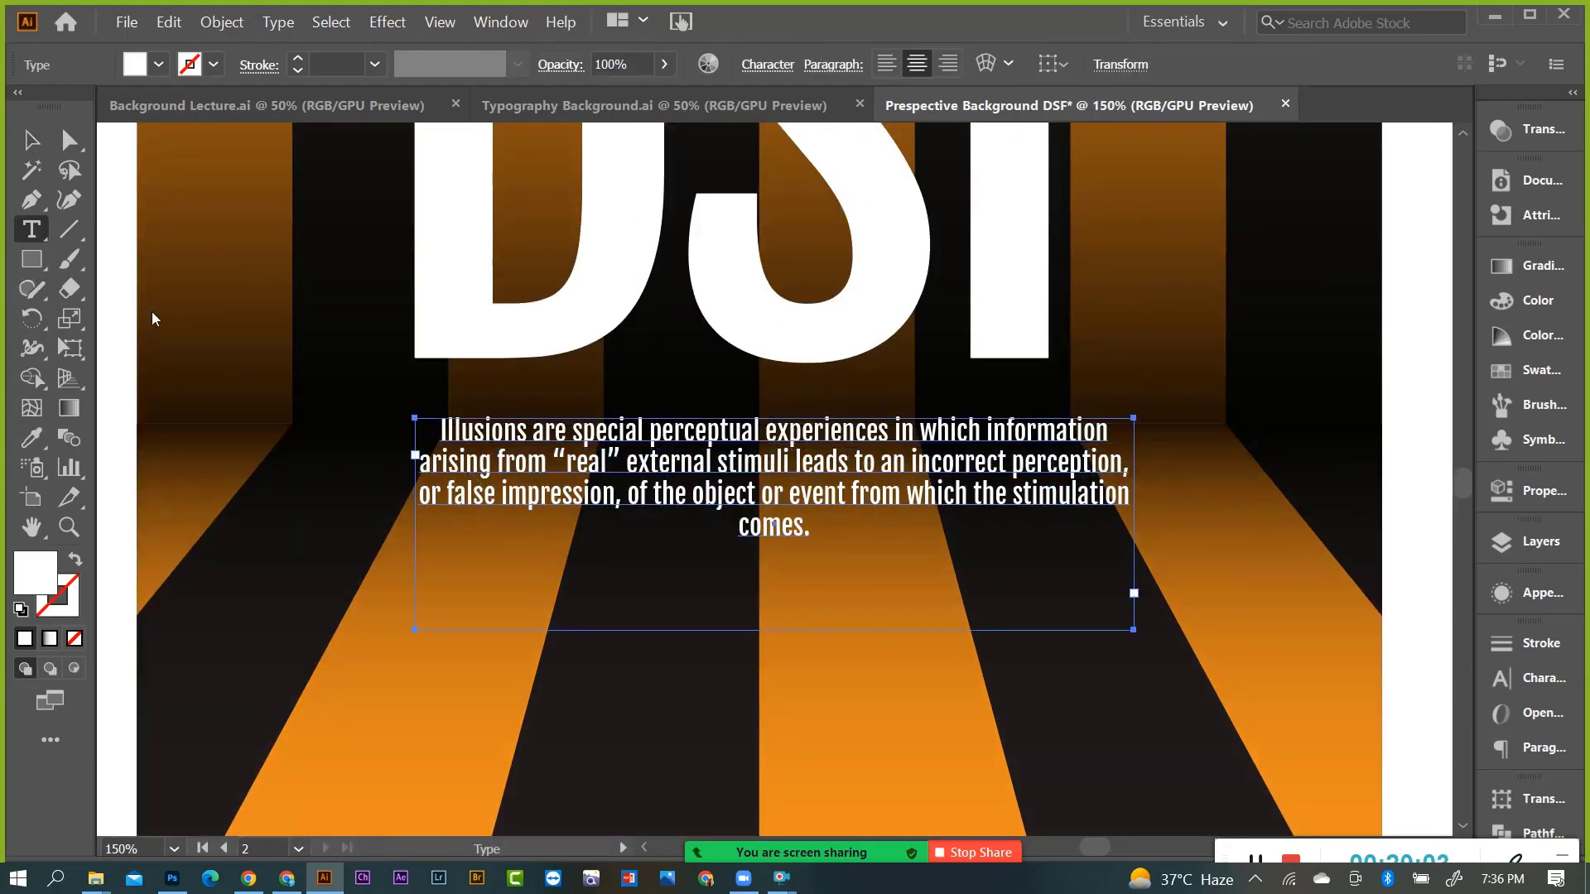
left_click(909, 501)
key("Return")
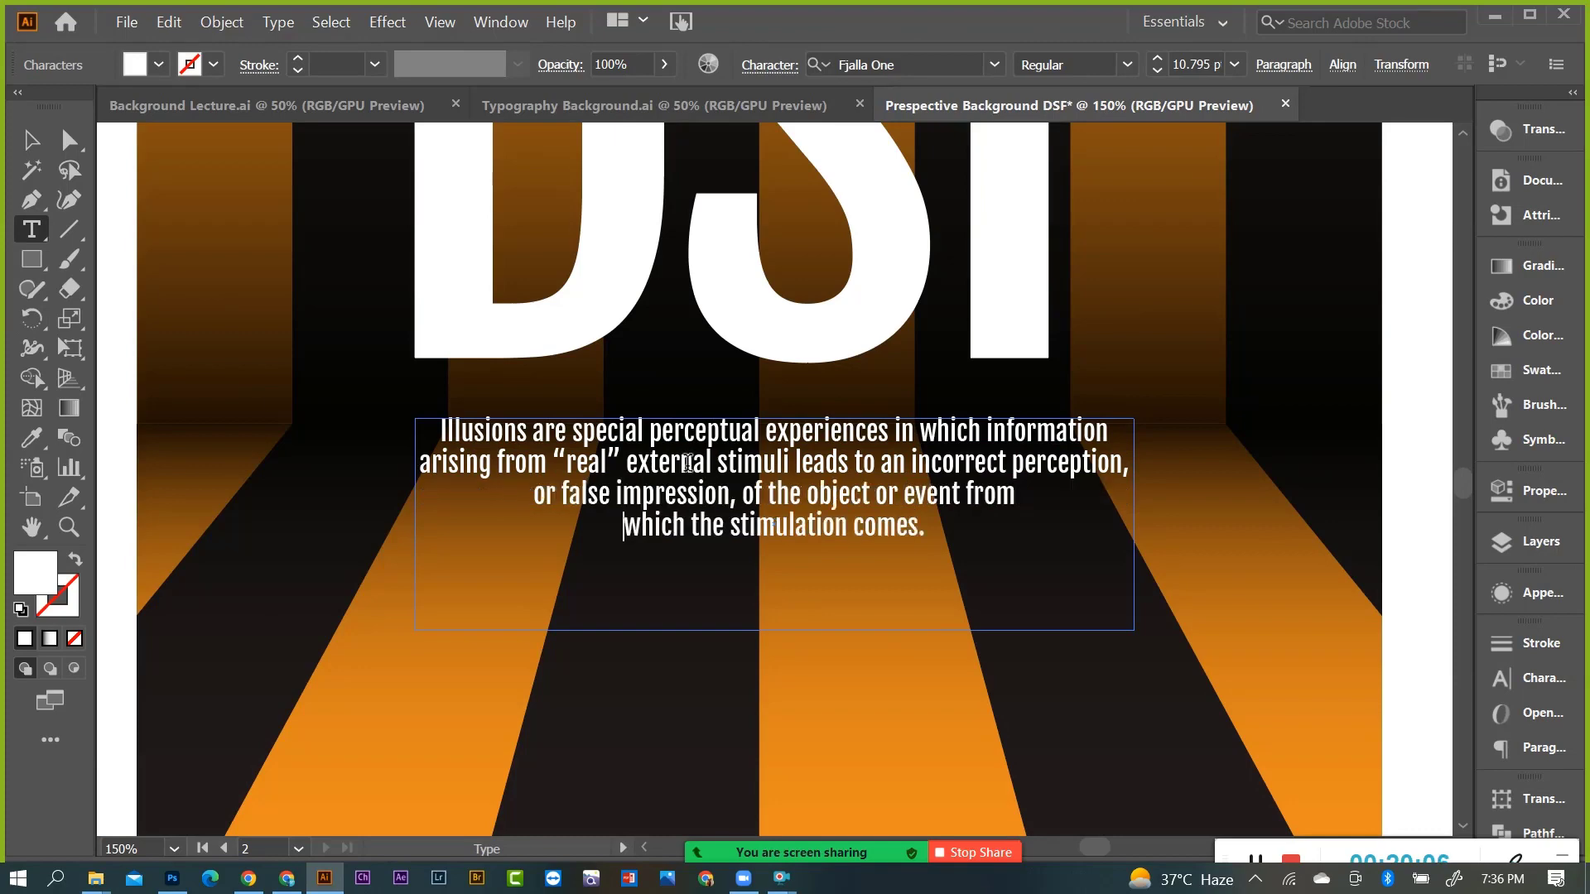
key("Escape")
scroll(945, 481, "down", 3)
left_click(1056, 505)
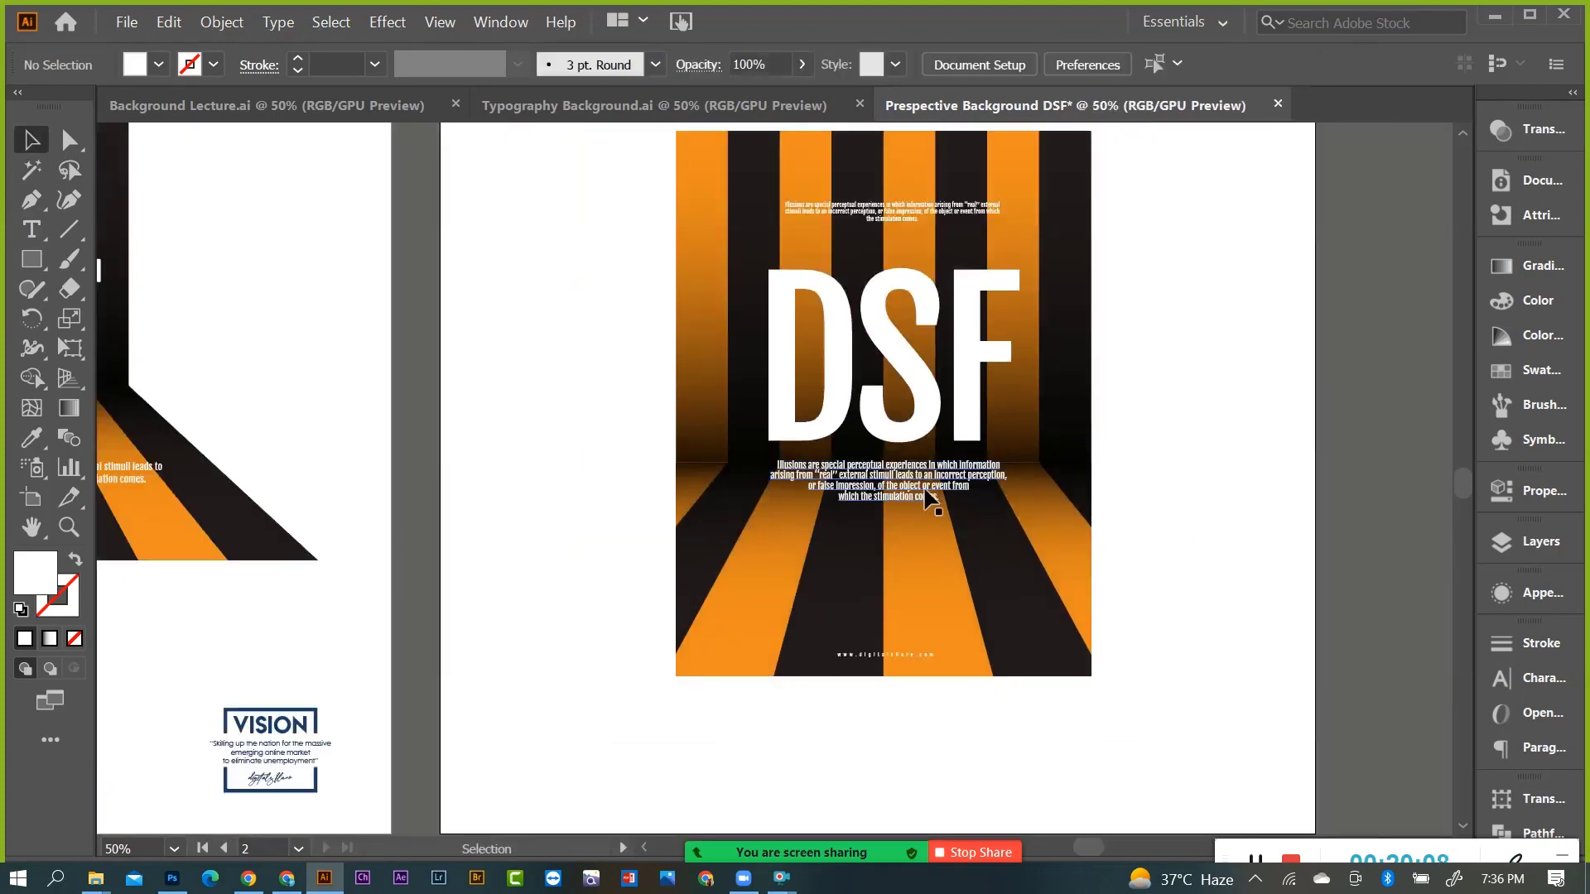
Increase the paragraph's leading two steps with Alt+Down.
scroll(994, 513, "up", 1)
left_click(893, 534)
key("alt+Down")
key("alt+Down")
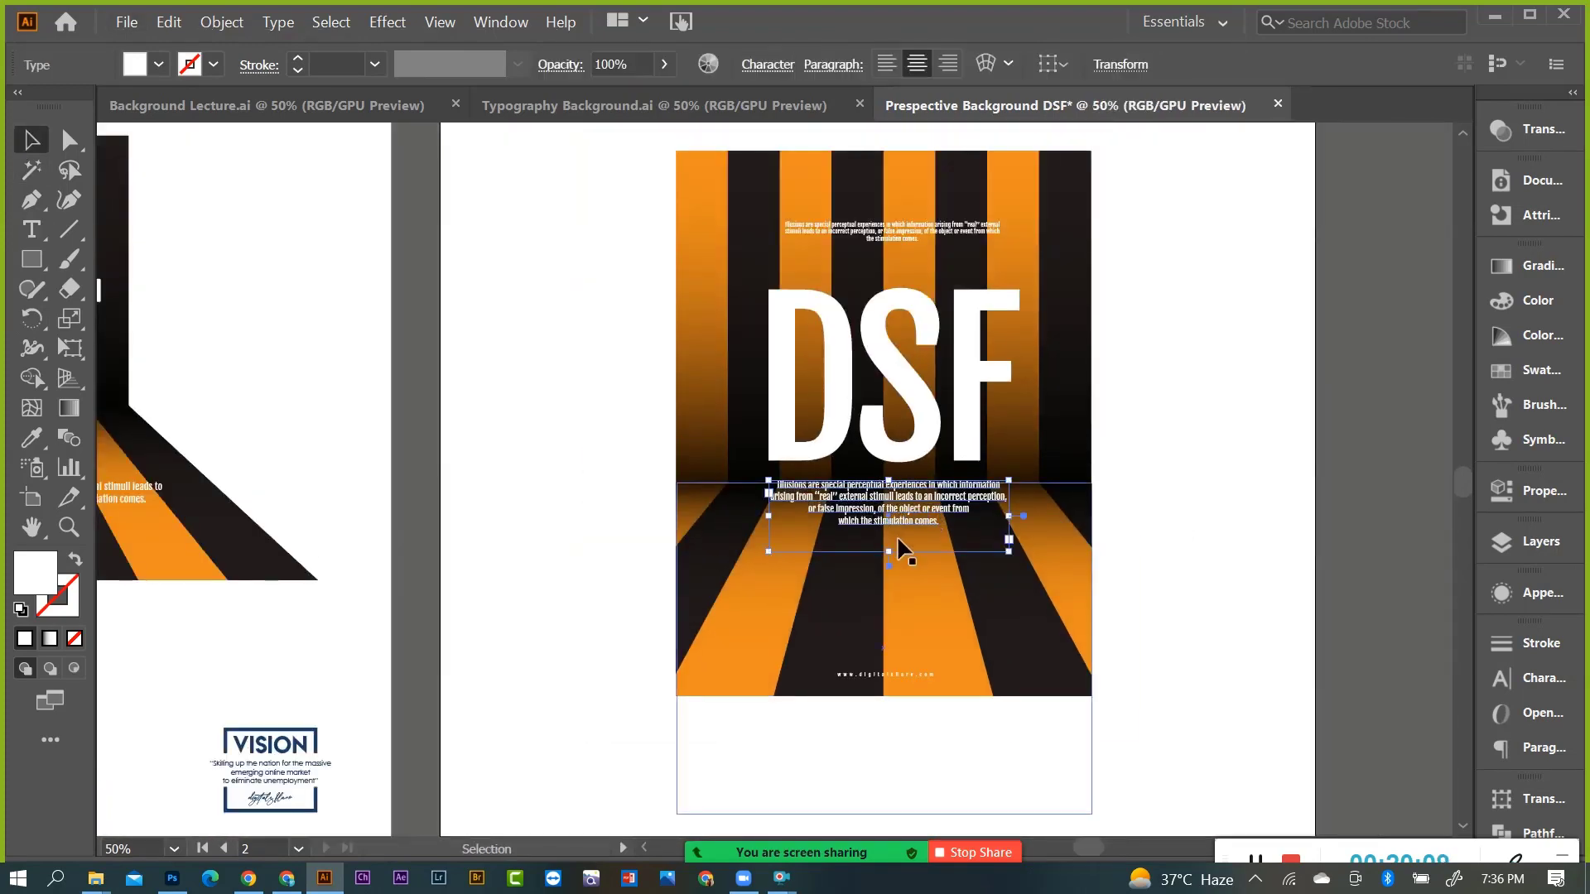
key("alt+Down")
key("alt+Down")
left_click(1135, 484)
scroll(983, 500, "up", 2)
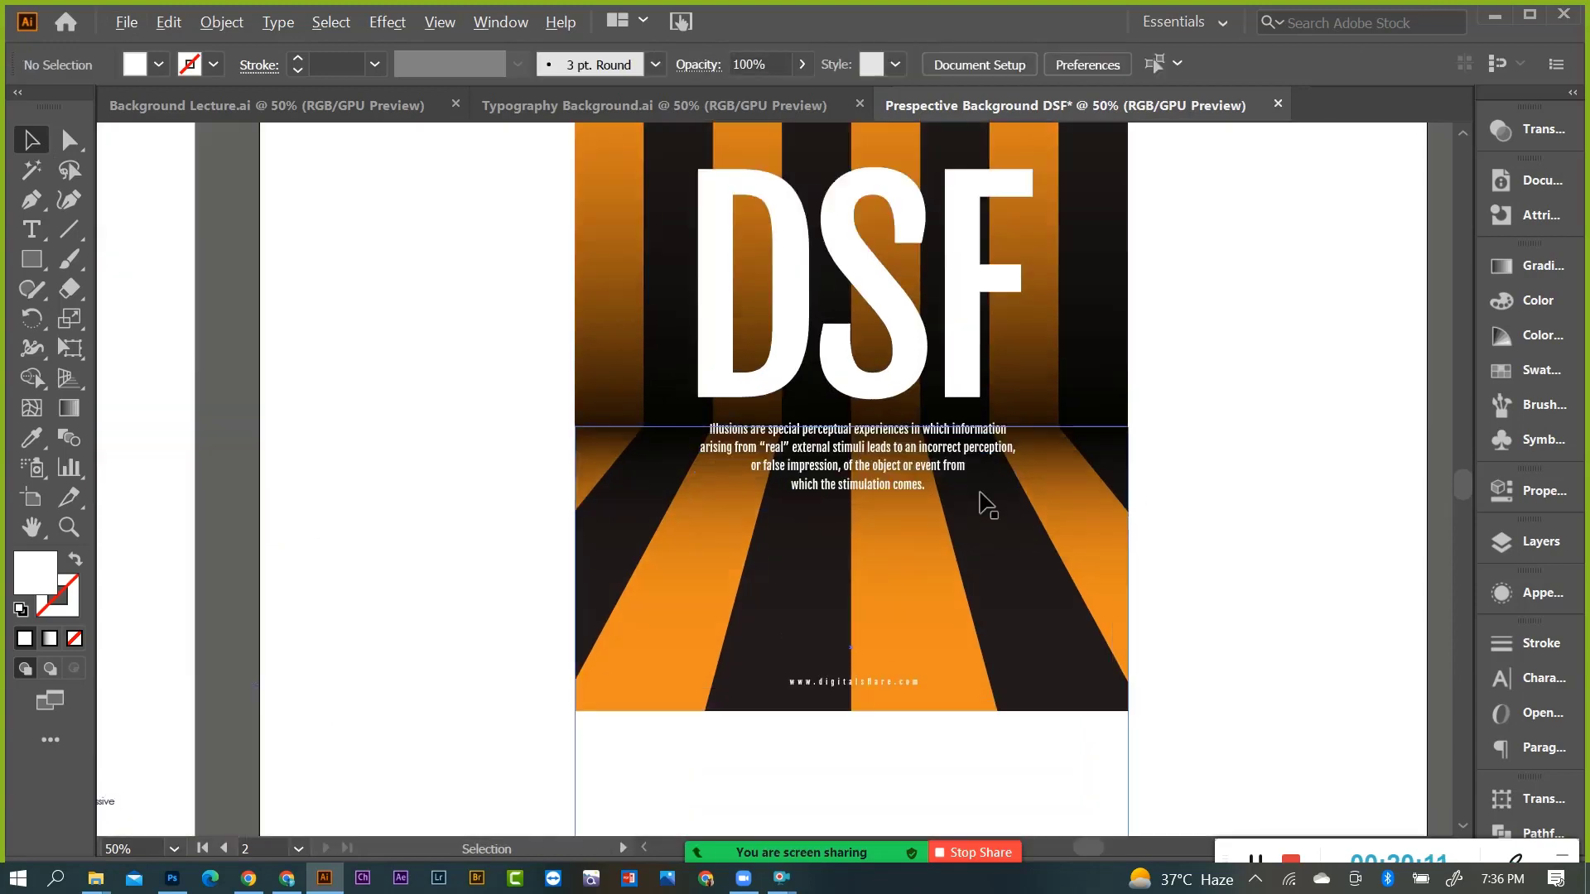
Drag the illusion paragraph, DSF title and small top text lower, then zoom out to both artboards.
mouse_move(869, 440)
left_mouse_down()
mouse_move(870, 460)
mouse_move(923, 480)
left_mouse_up()
scroll(996, 488, "down", 2)
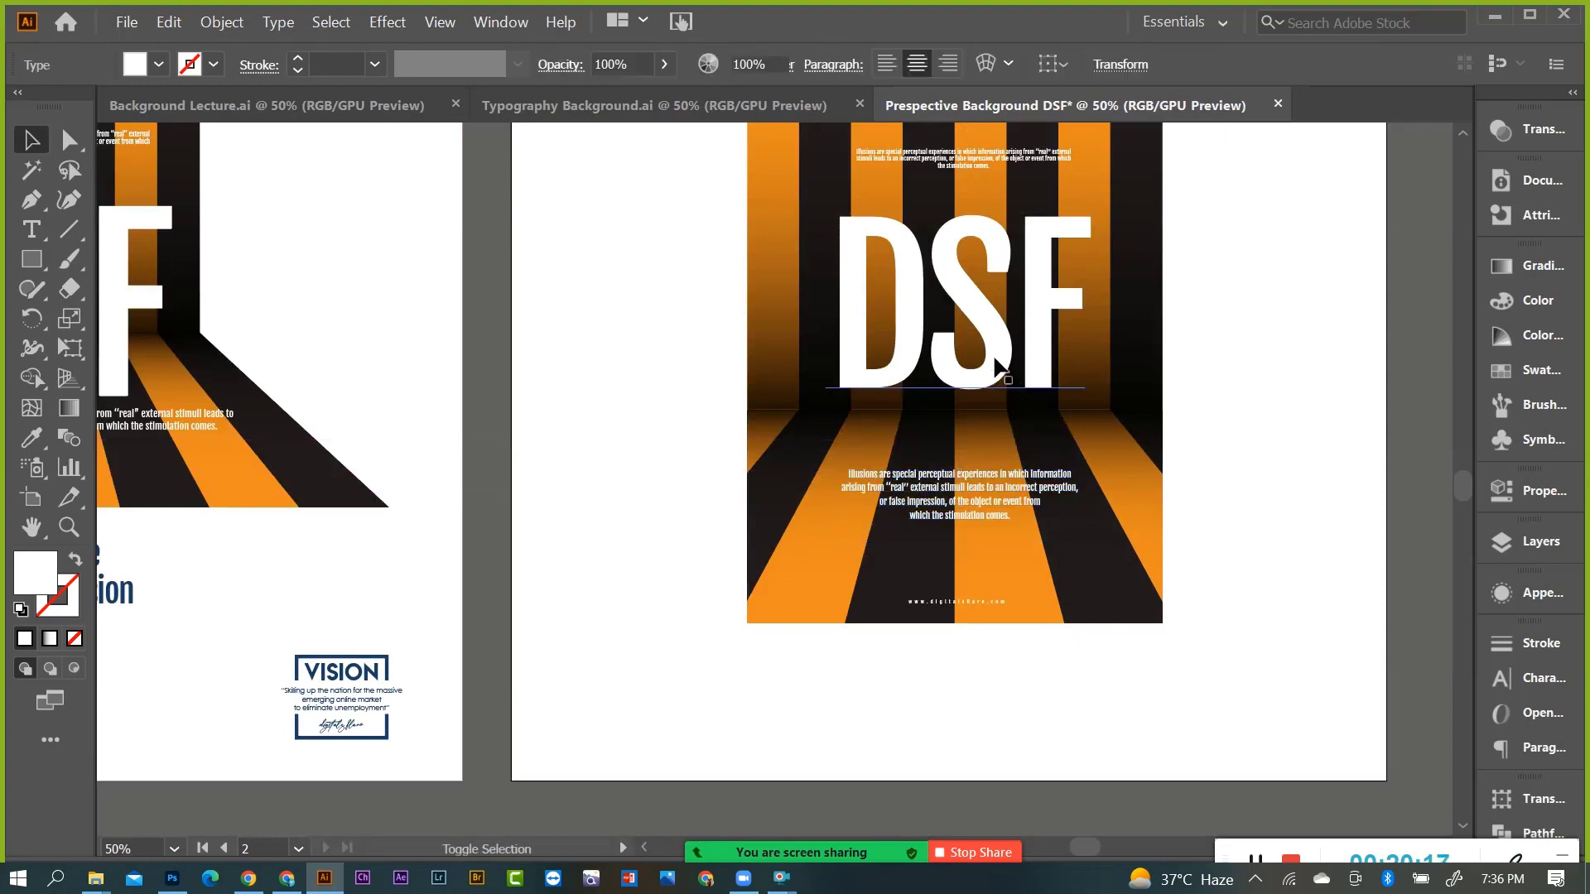
scroll(996, 382, "up", 1)
left_click_drag(996, 381, 992, 416)
scroll(1143, 433, "up", 1)
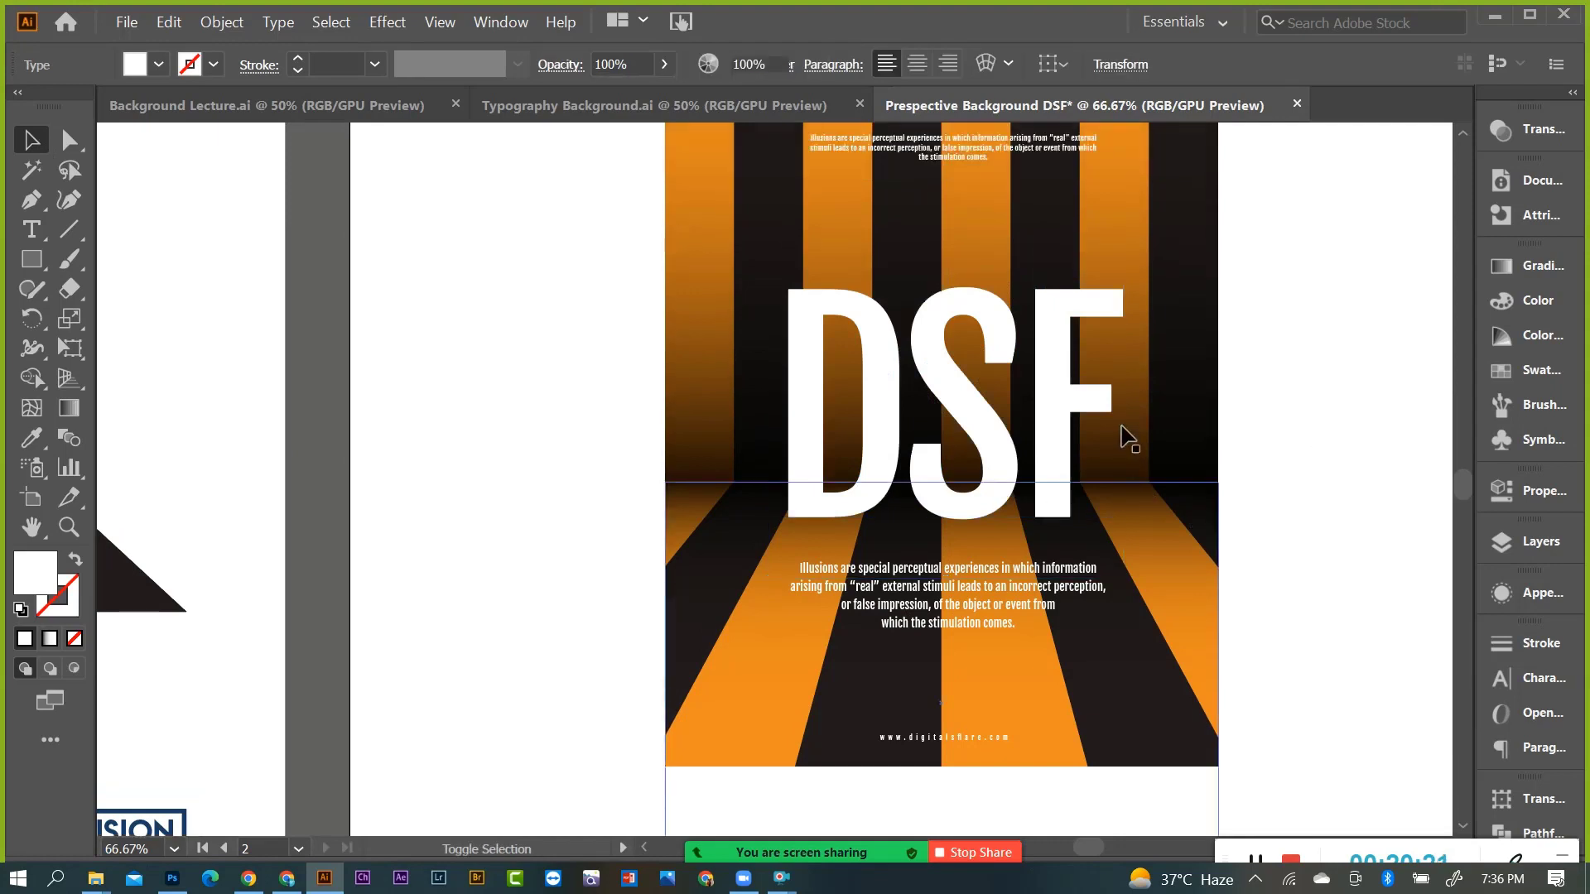
scroll(1126, 436, "up", 1)
left_click_drag(976, 205, 972, 280)
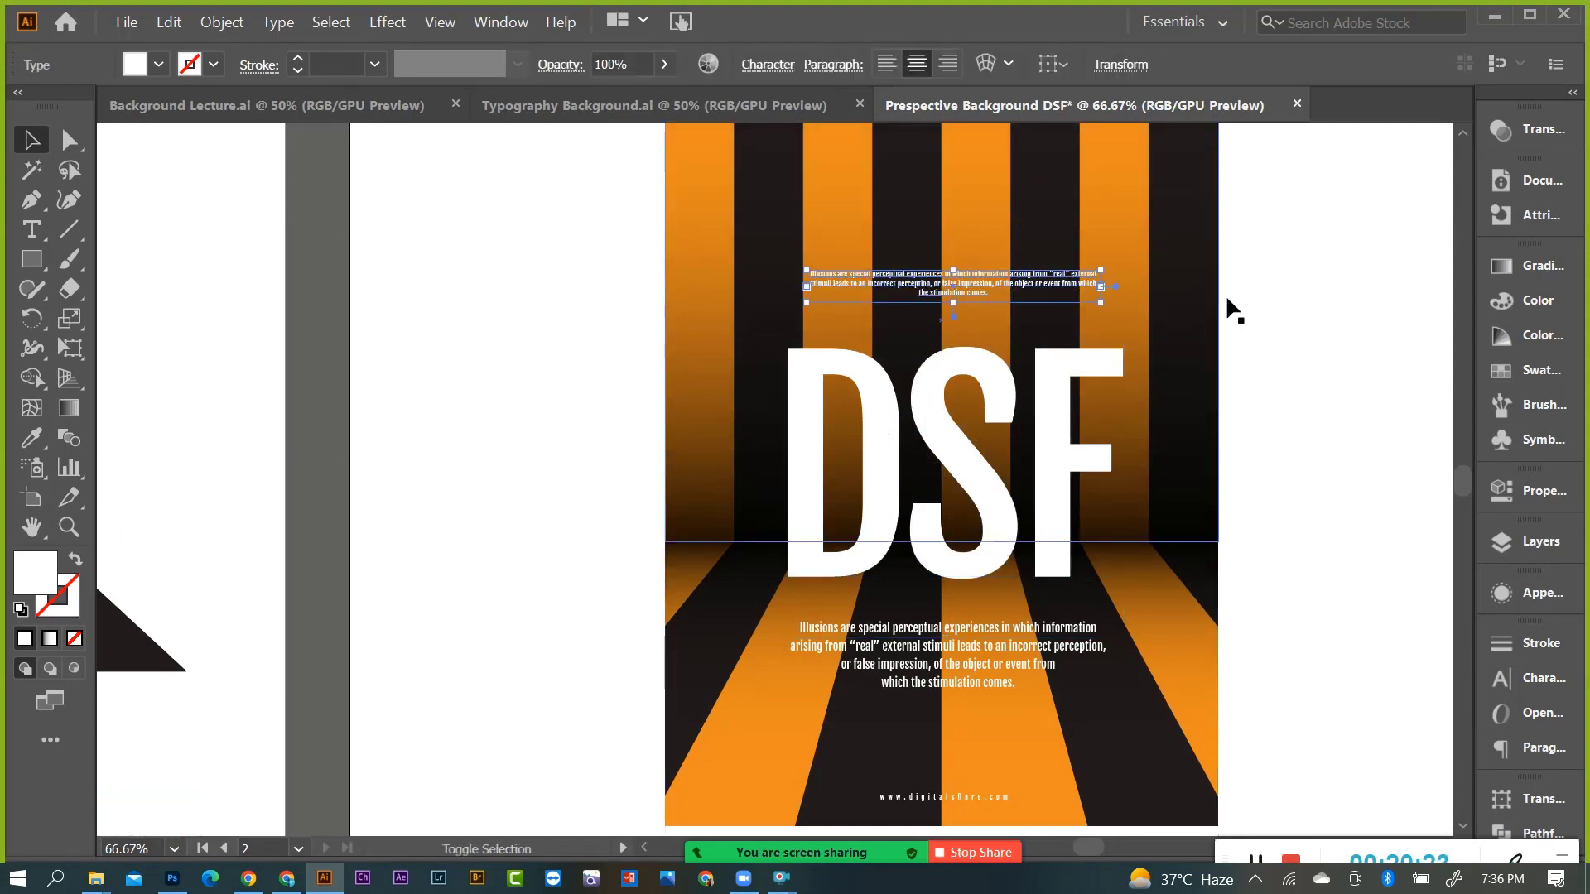
left_click(1251, 434)
key("ctrl+minus")
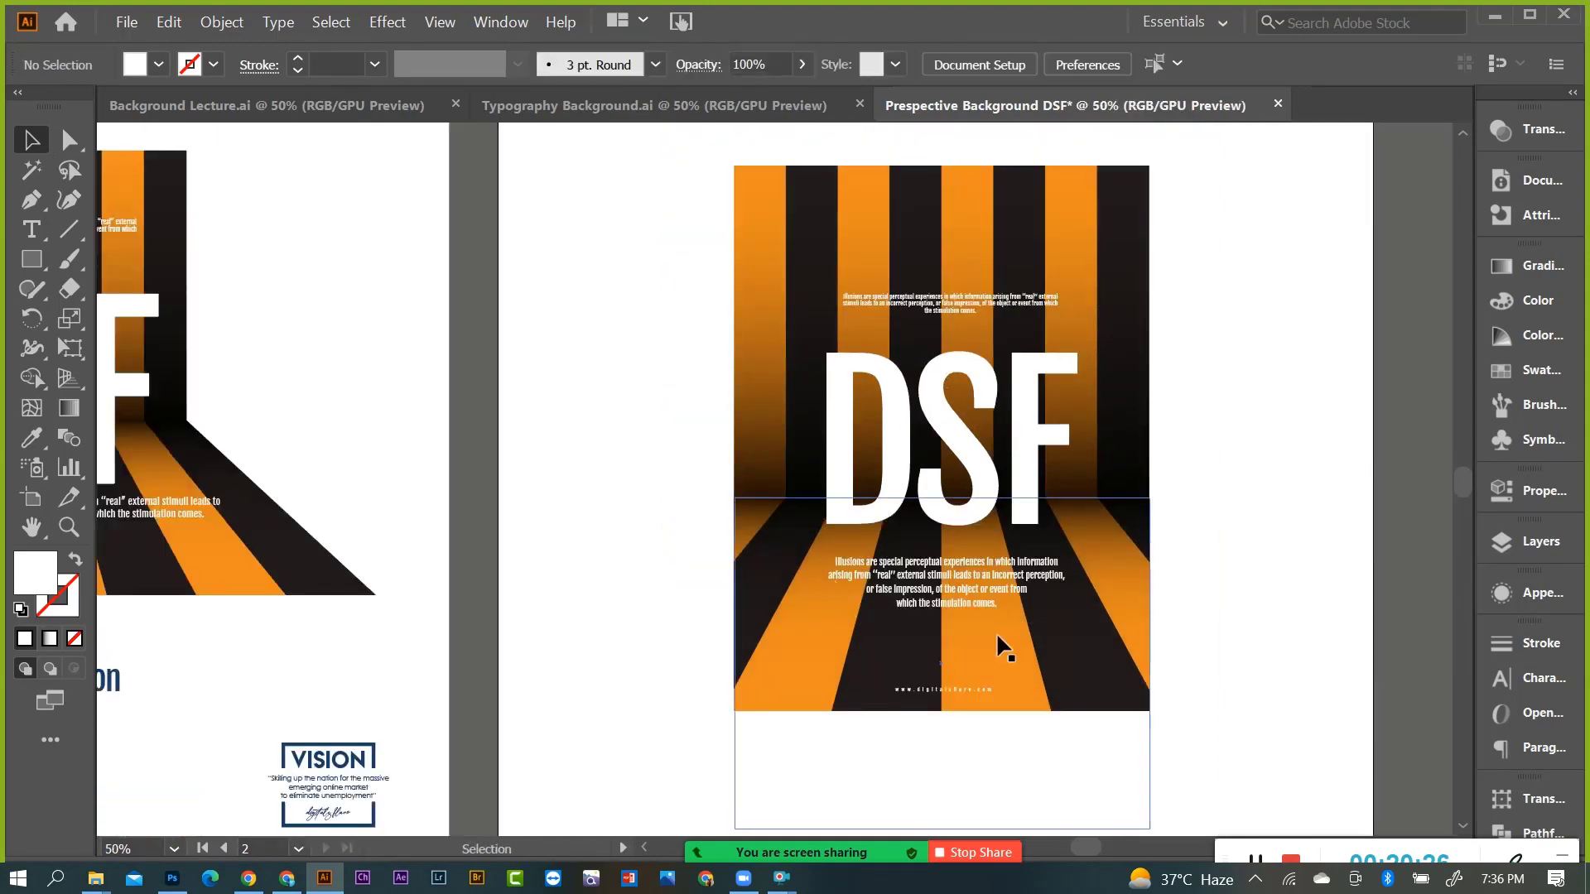
key("ctrl+minus")
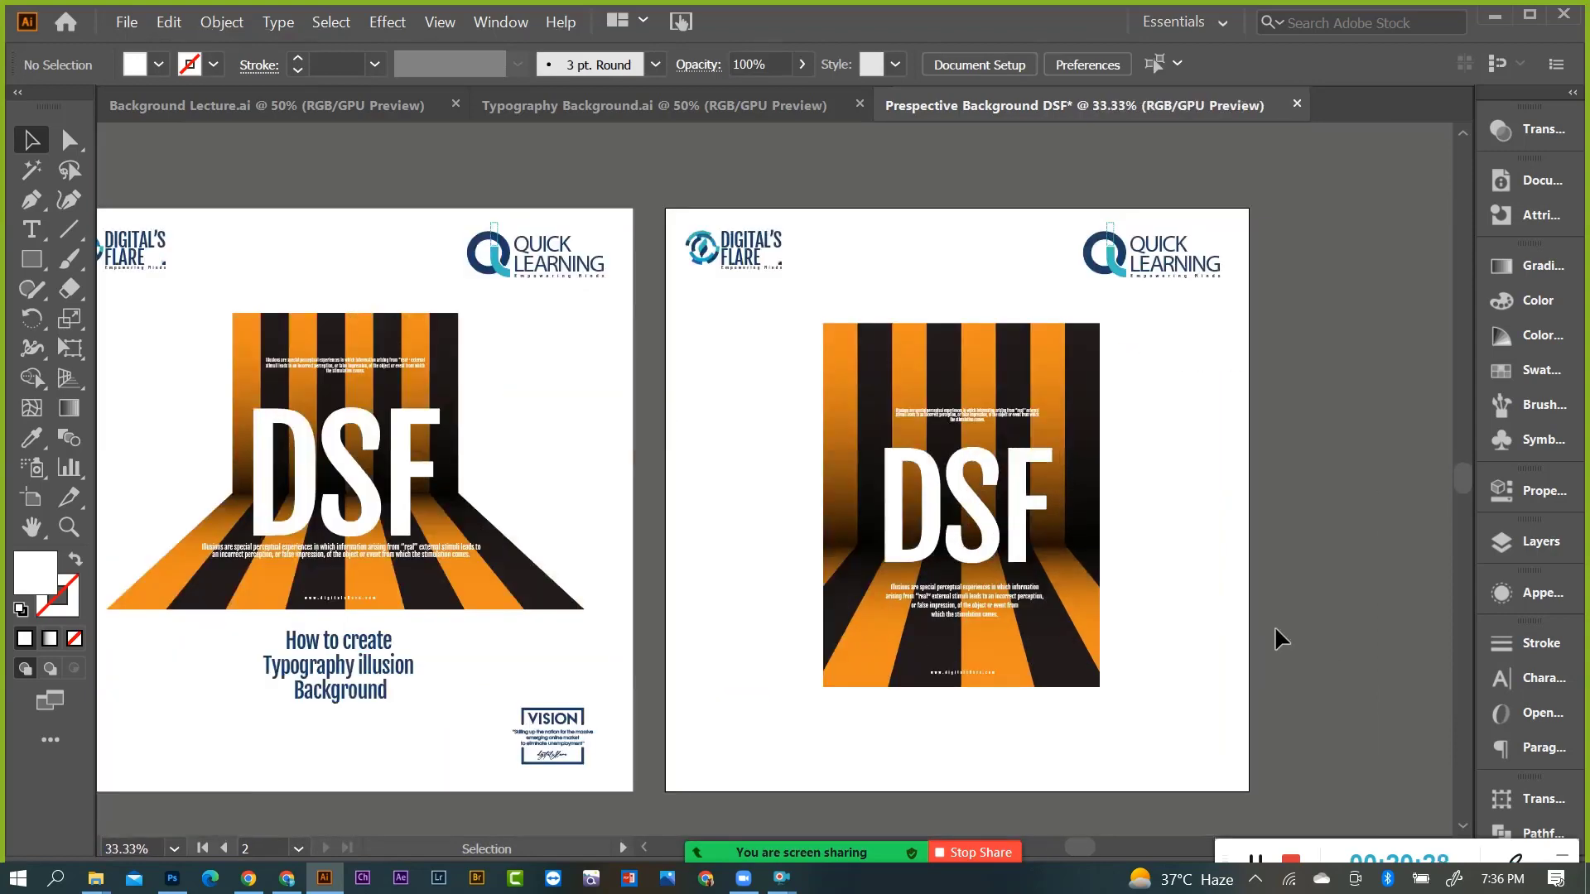
scroll(1276, 629, "down", 1)
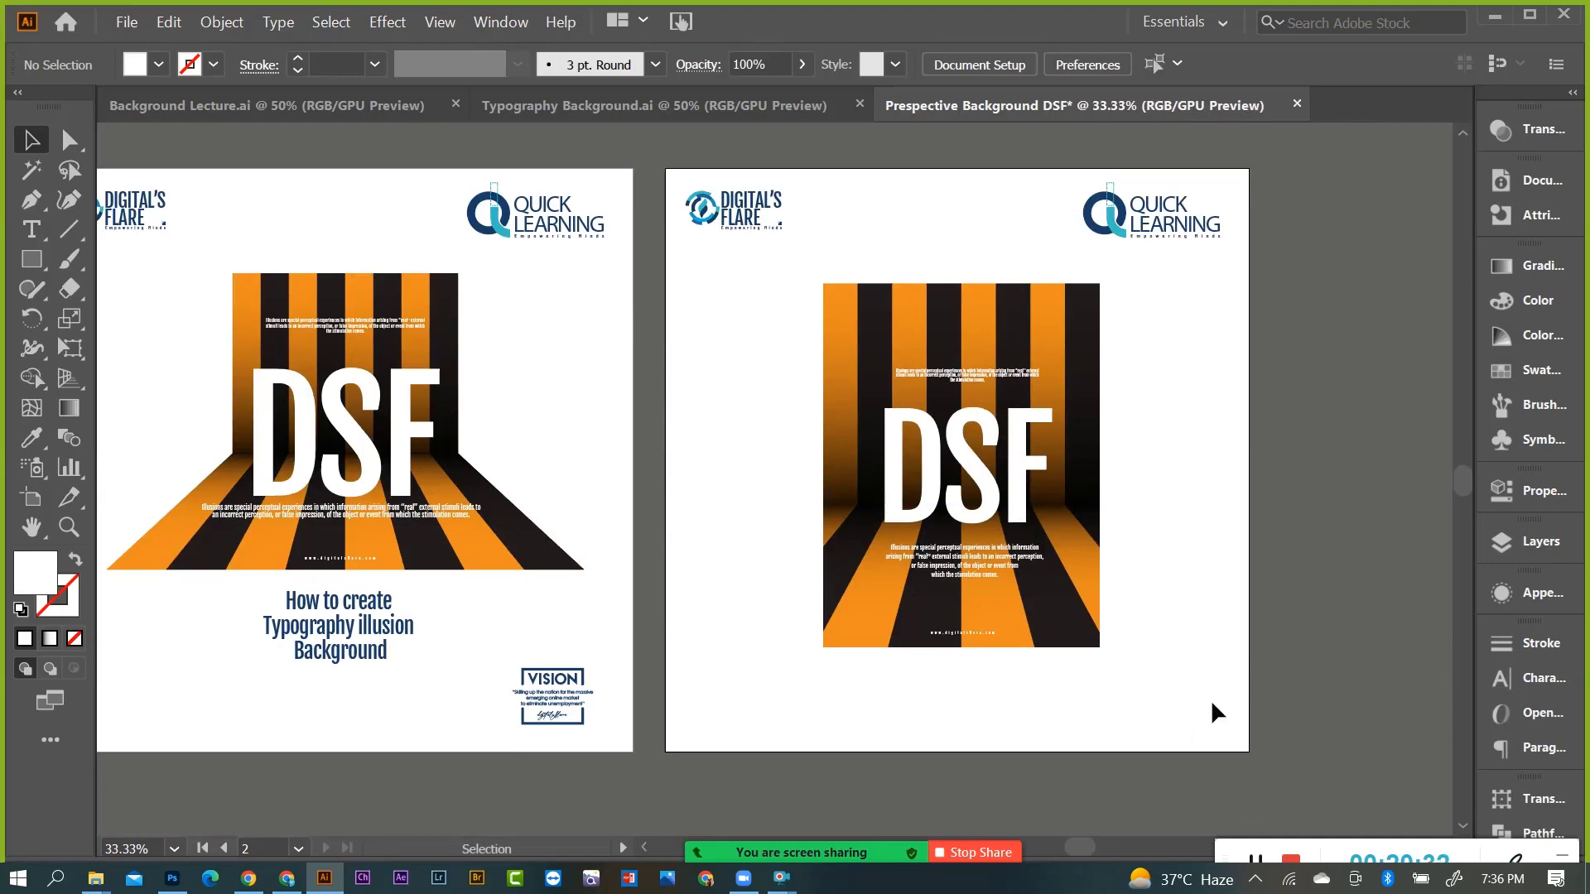
scroll(1133, 530, "down", 2)
scroll(1085, 546, "down", 2)
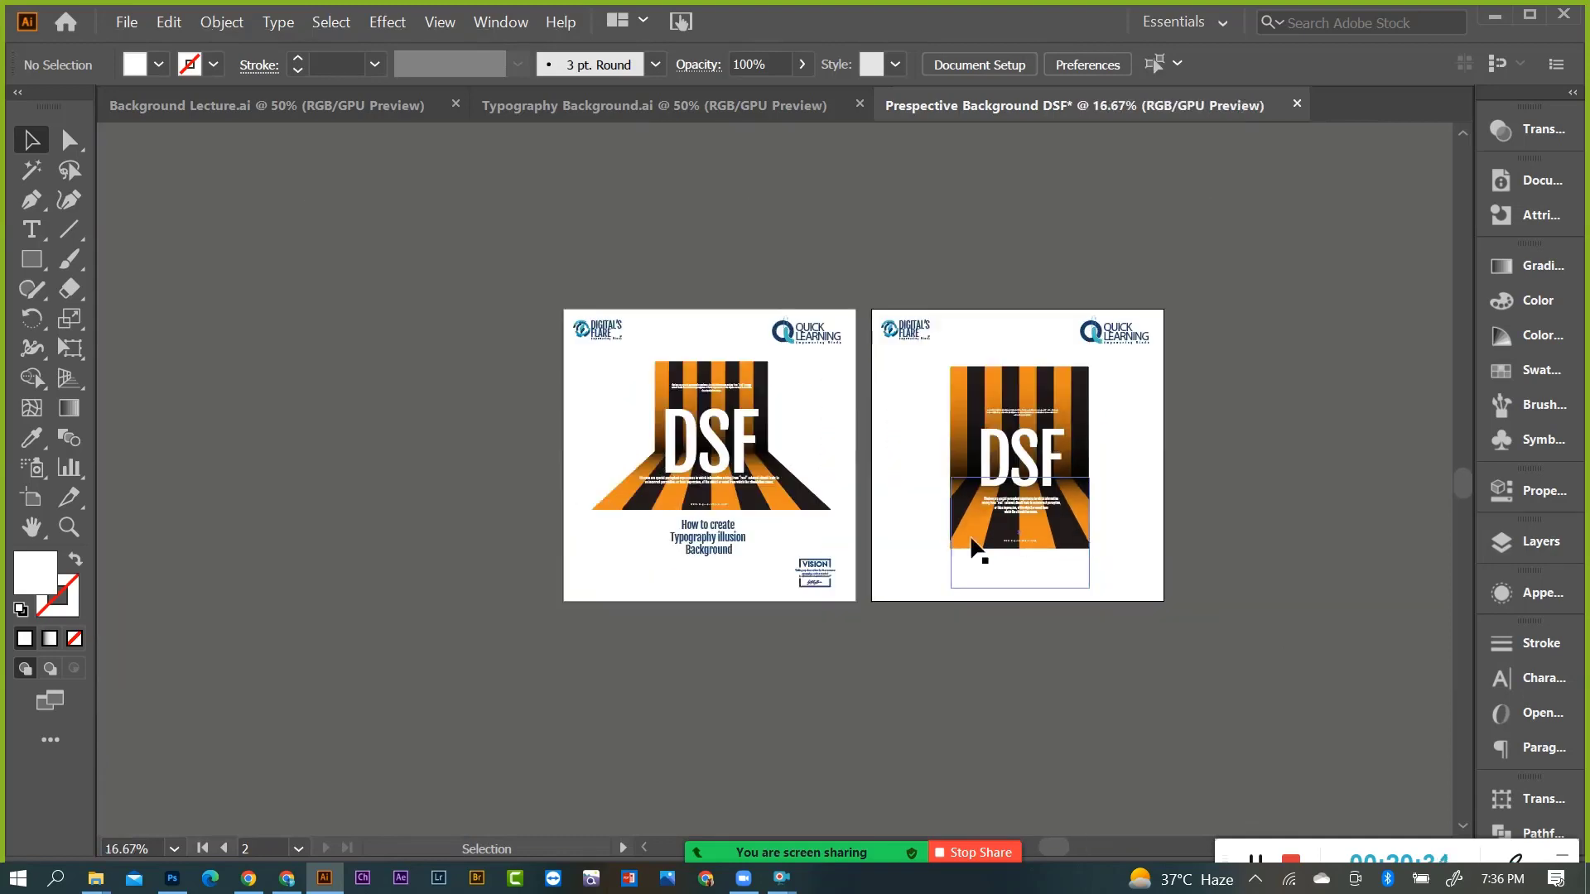
scroll(986, 553, "up", 1)
scroll(1093, 593, "up", 1)
scroll(859, 554, "up", 1)
scroll(906, 576, "down", 2)
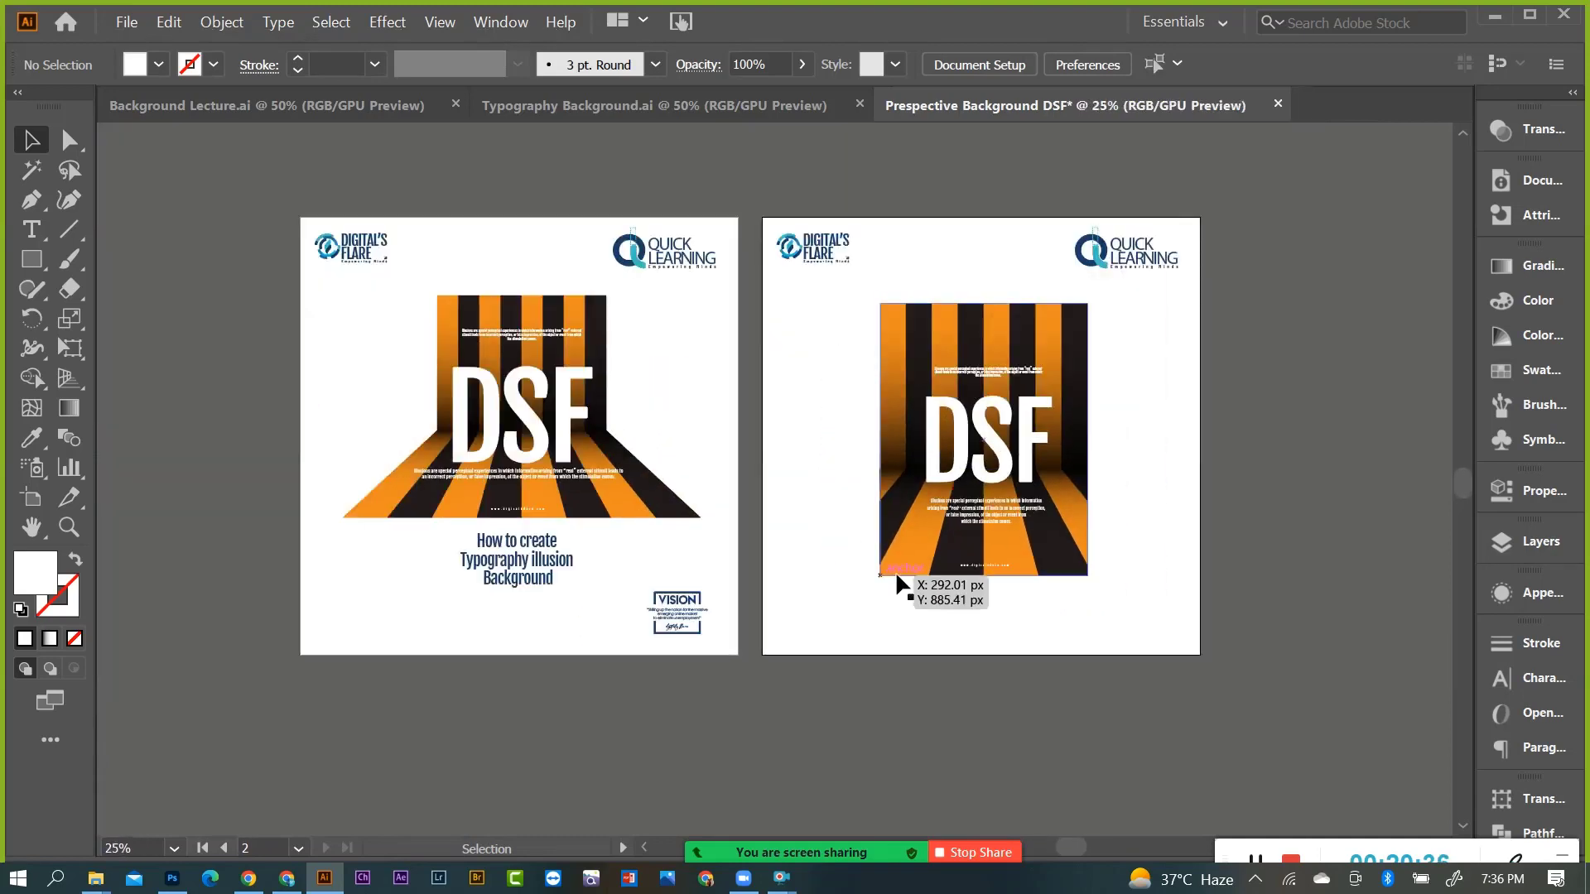
scroll(913, 585, "up", 2)
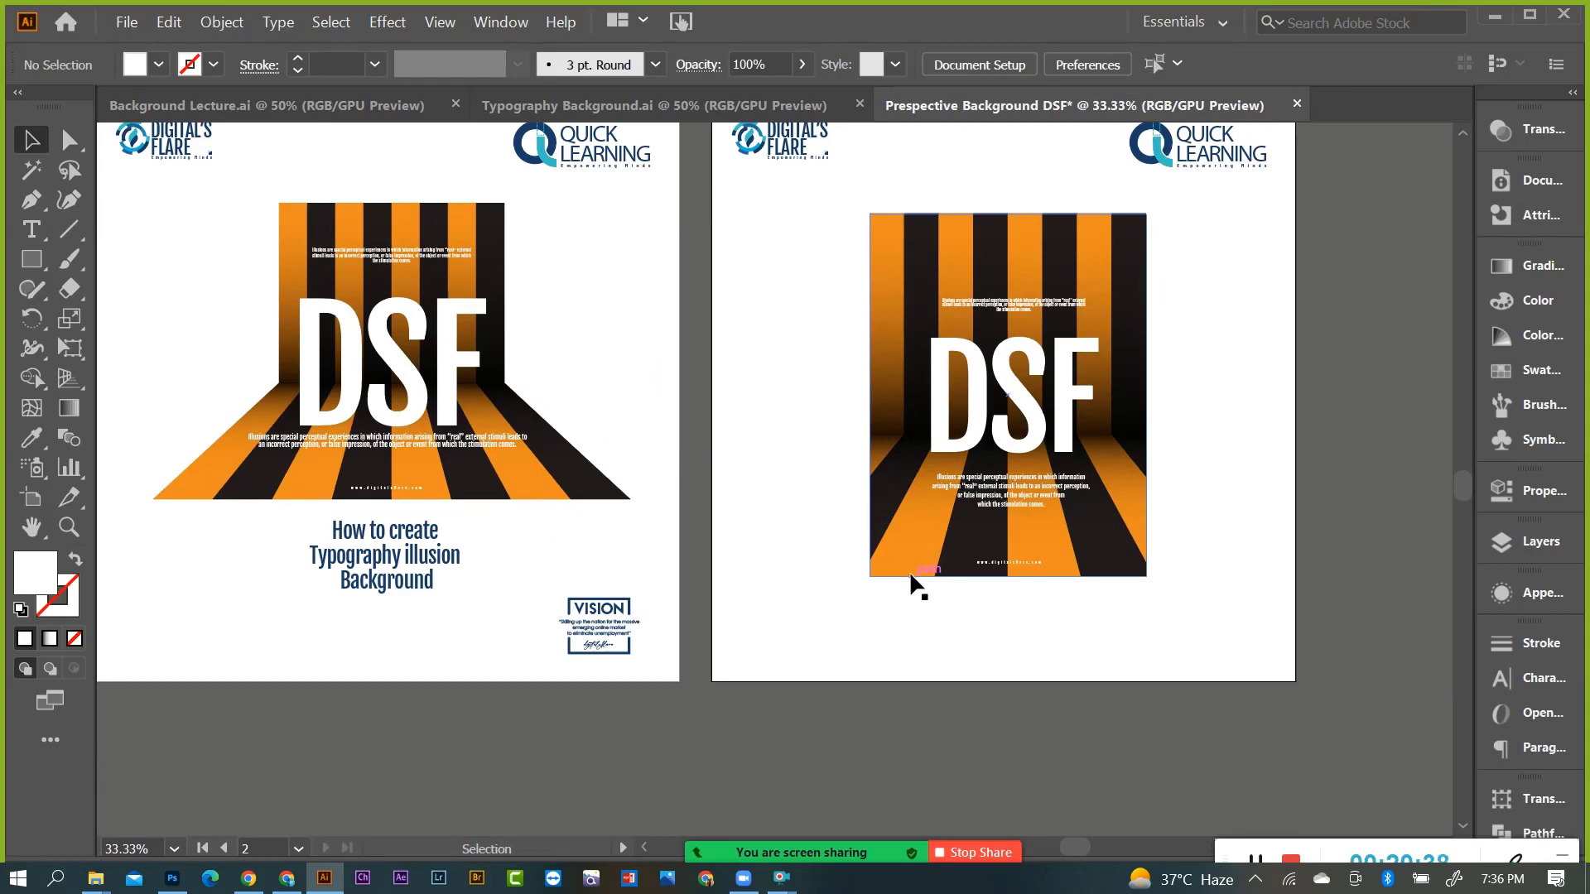
scroll(916, 584, "down", 1)
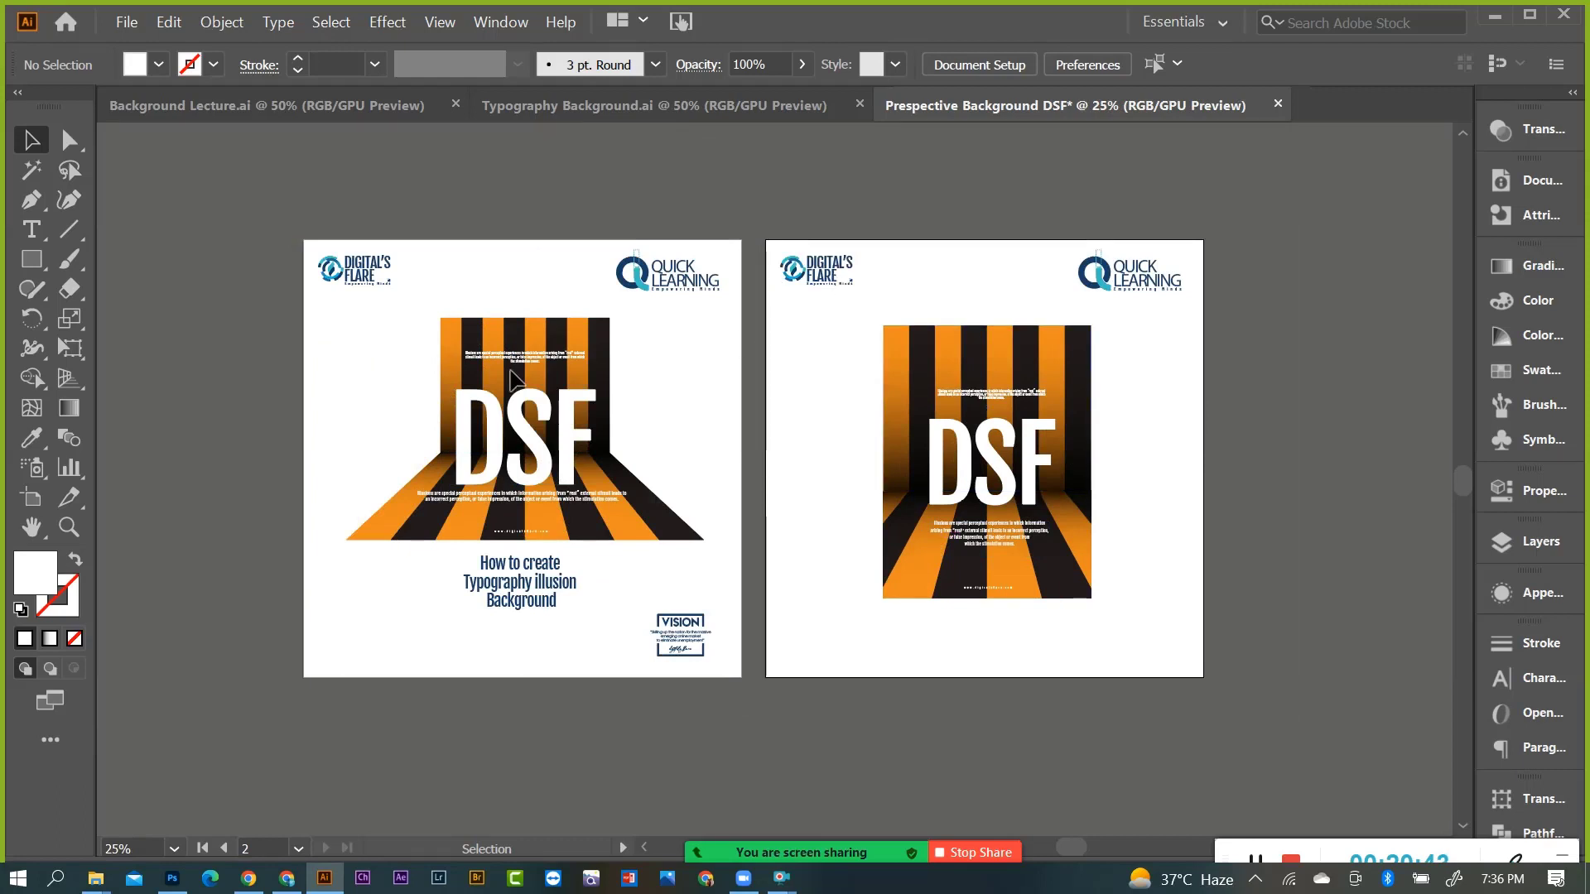
Draw a 1080 × 1080 px square over the first artboard with no fill.
left_click(31, 259)
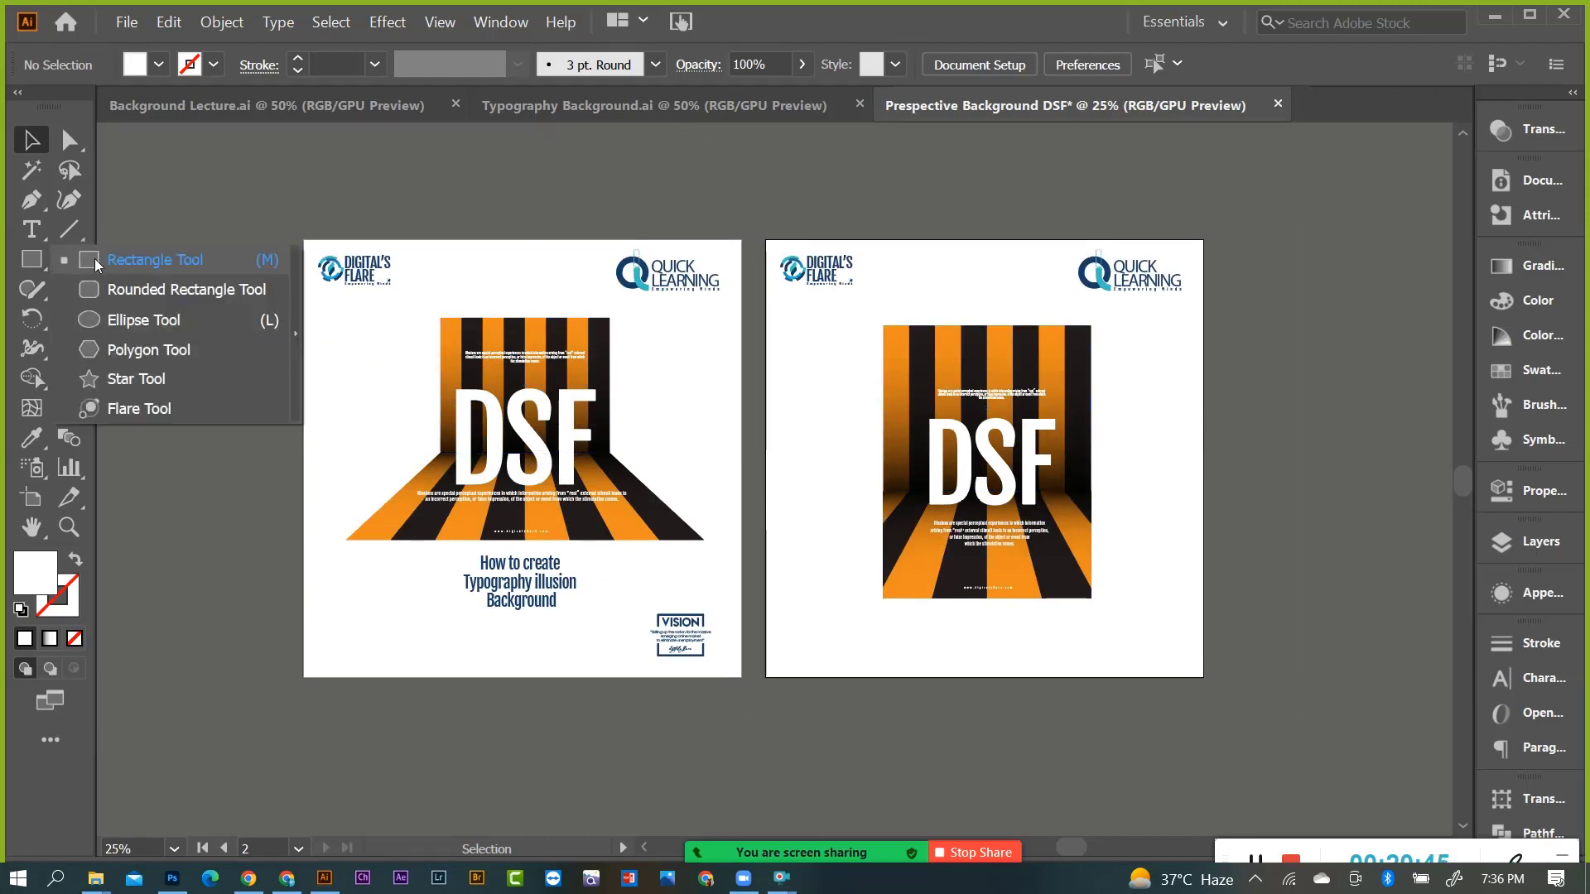
left_click_drag(303, 239, 729, 678)
left_click(77, 639)
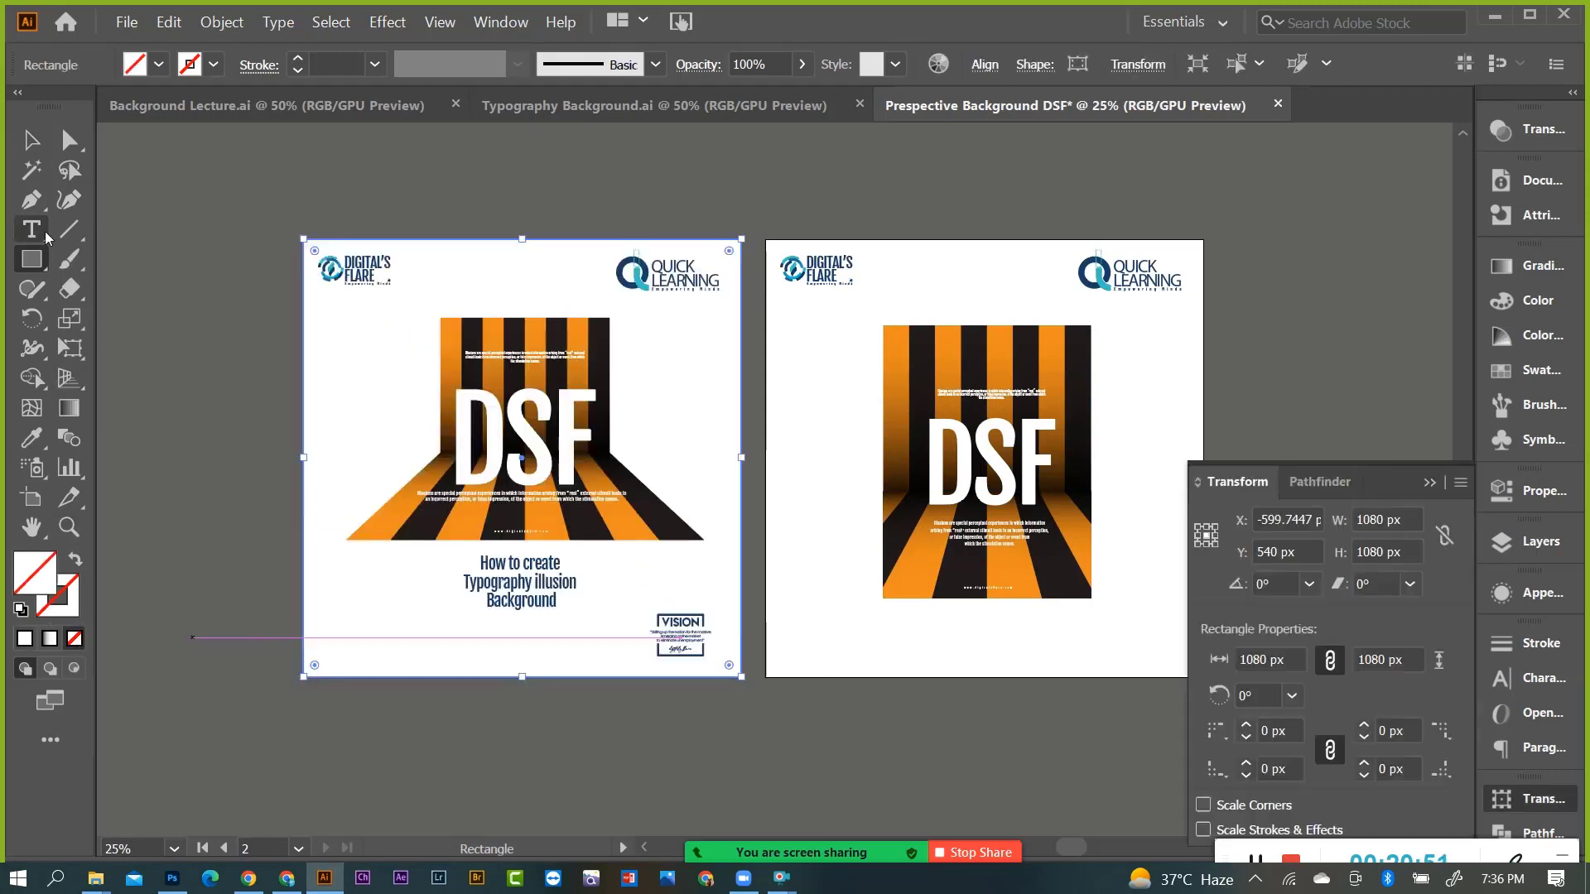
Alt+Shift-drag a copy of the square onto the second artboard.
left_click(32, 140)
left_click_drag(460, 241, 916, 260)
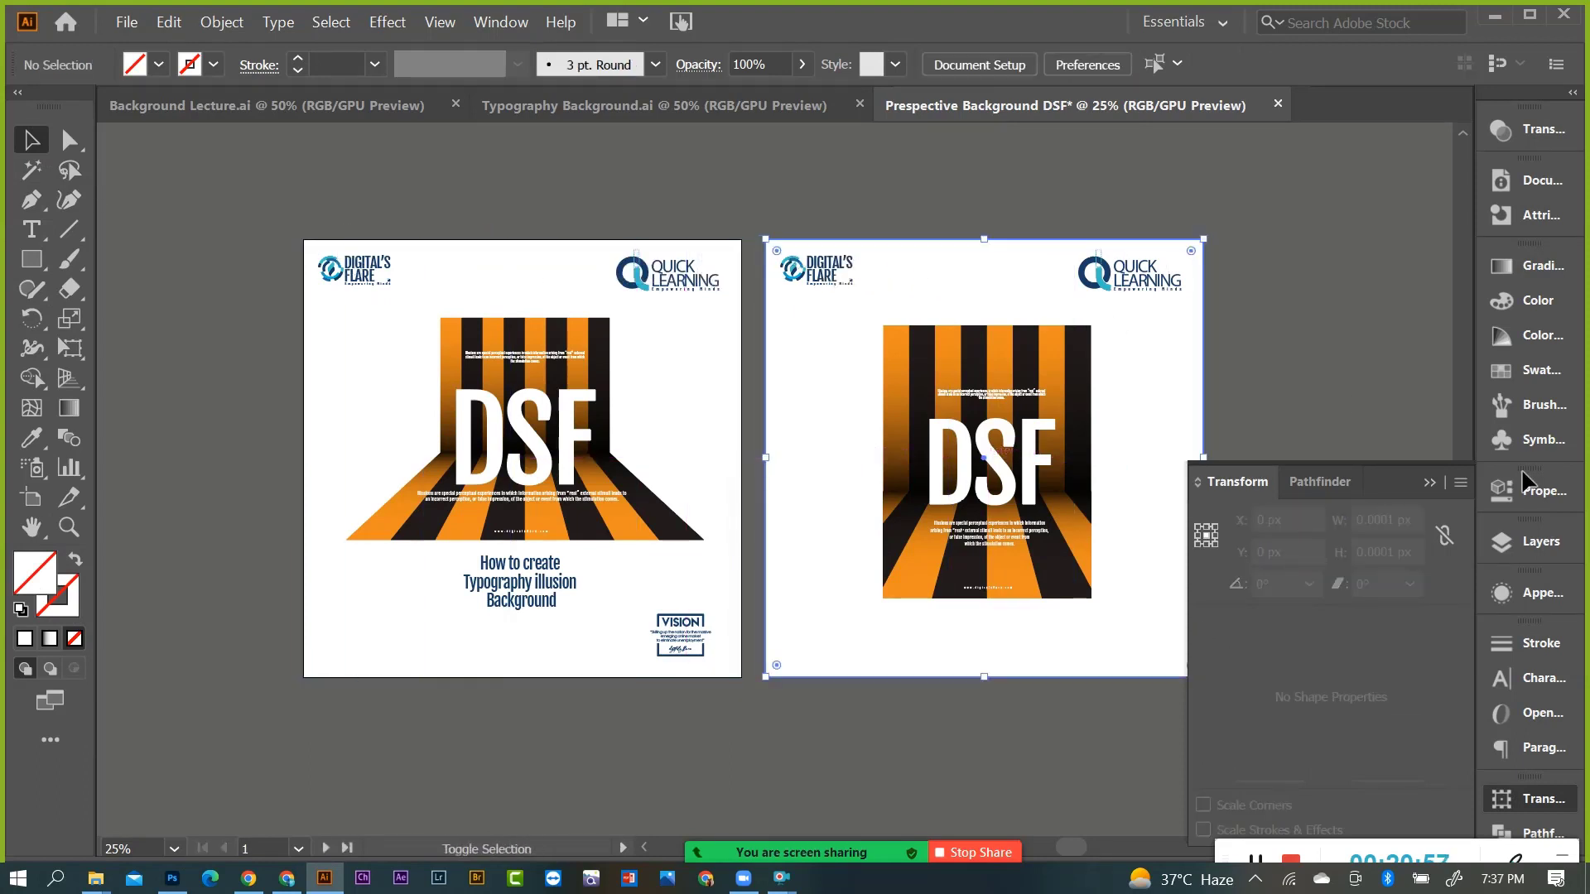
left_click(1431, 482)
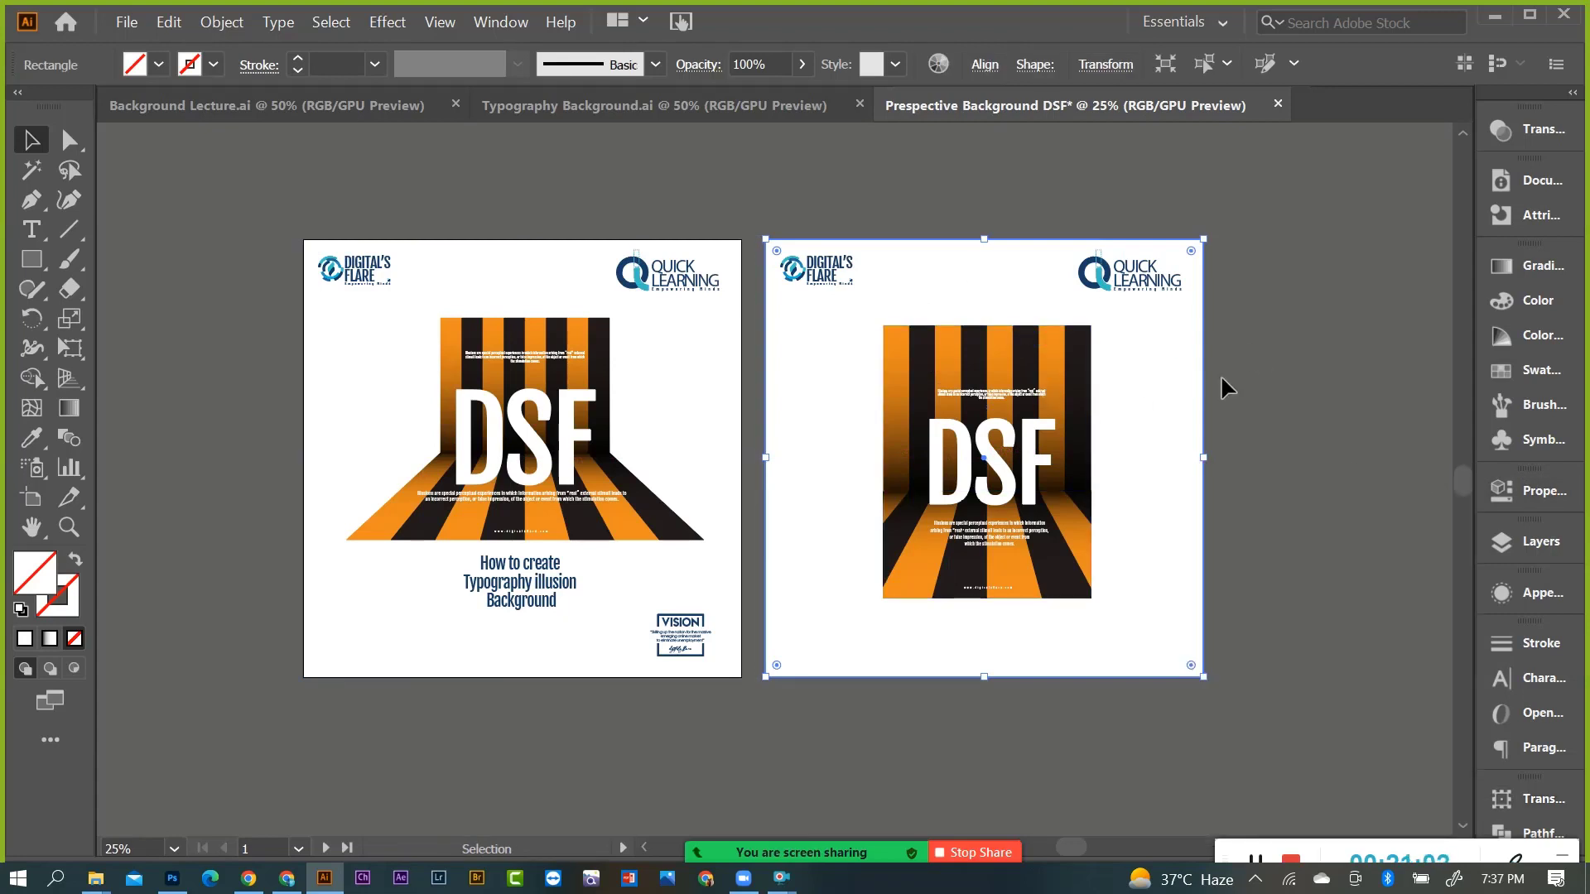
left_click(1282, 379)
Select and deselect the square on the second artboard to check its placement.
left_click(1199, 336)
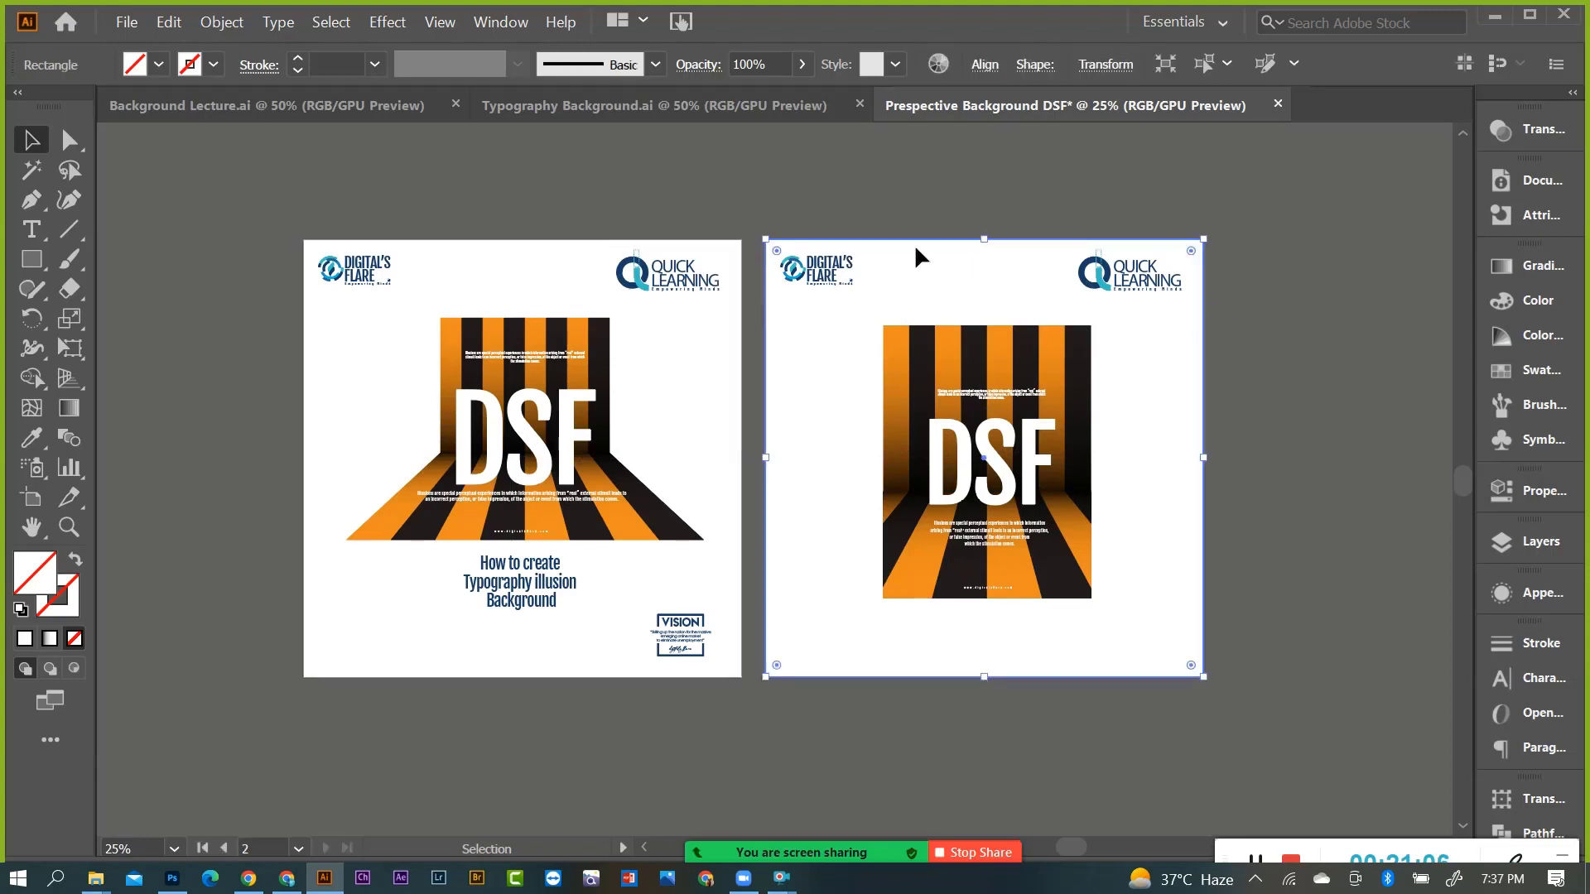
left_click(1315, 328)
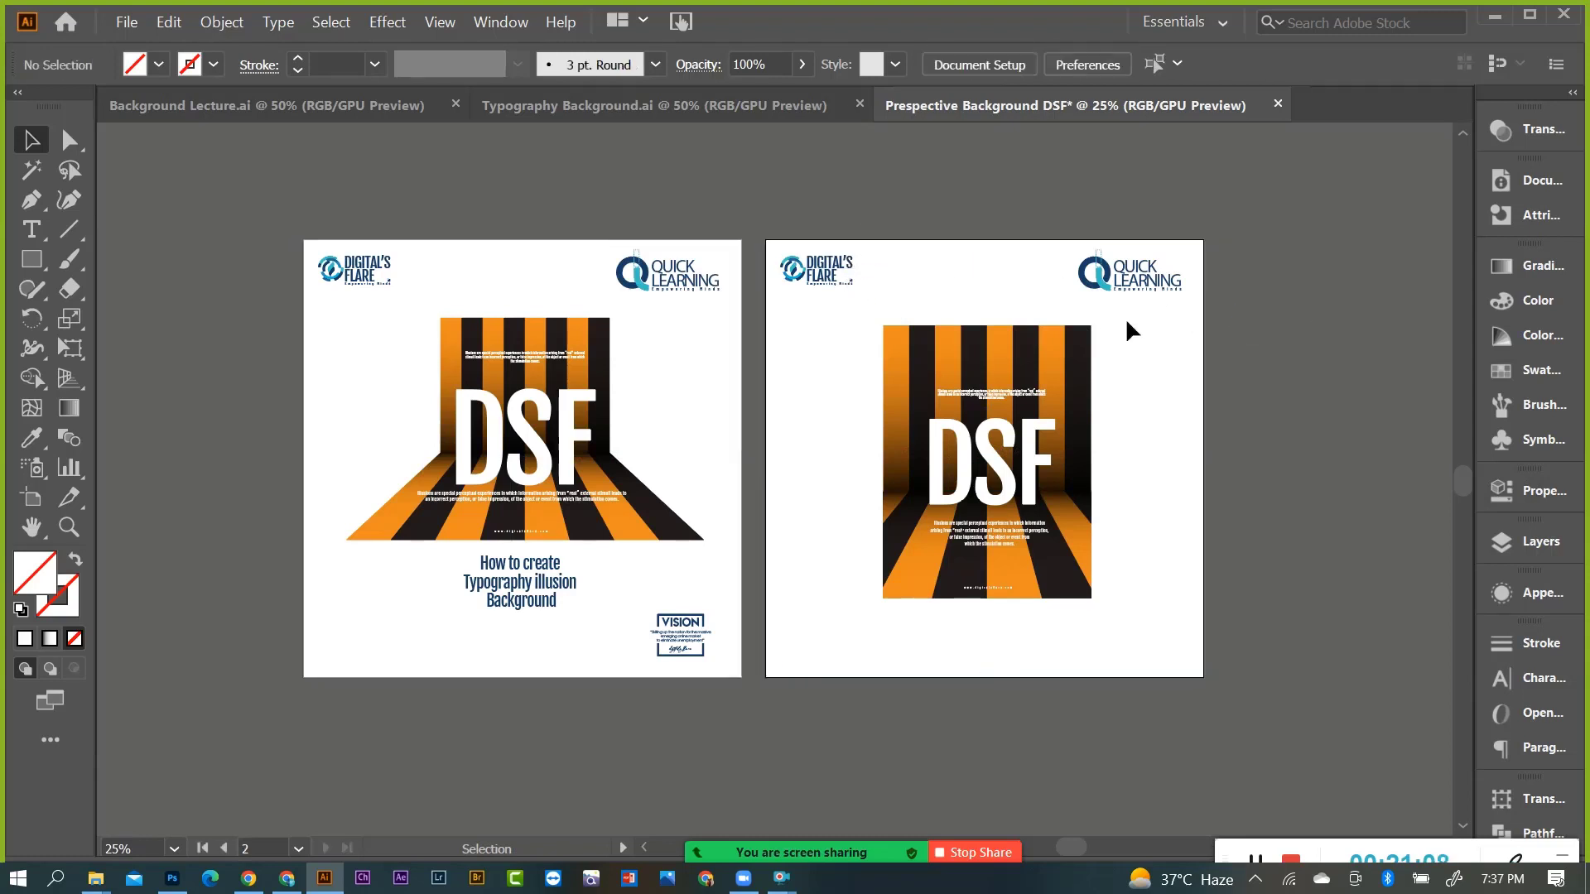
left_click(978, 265)
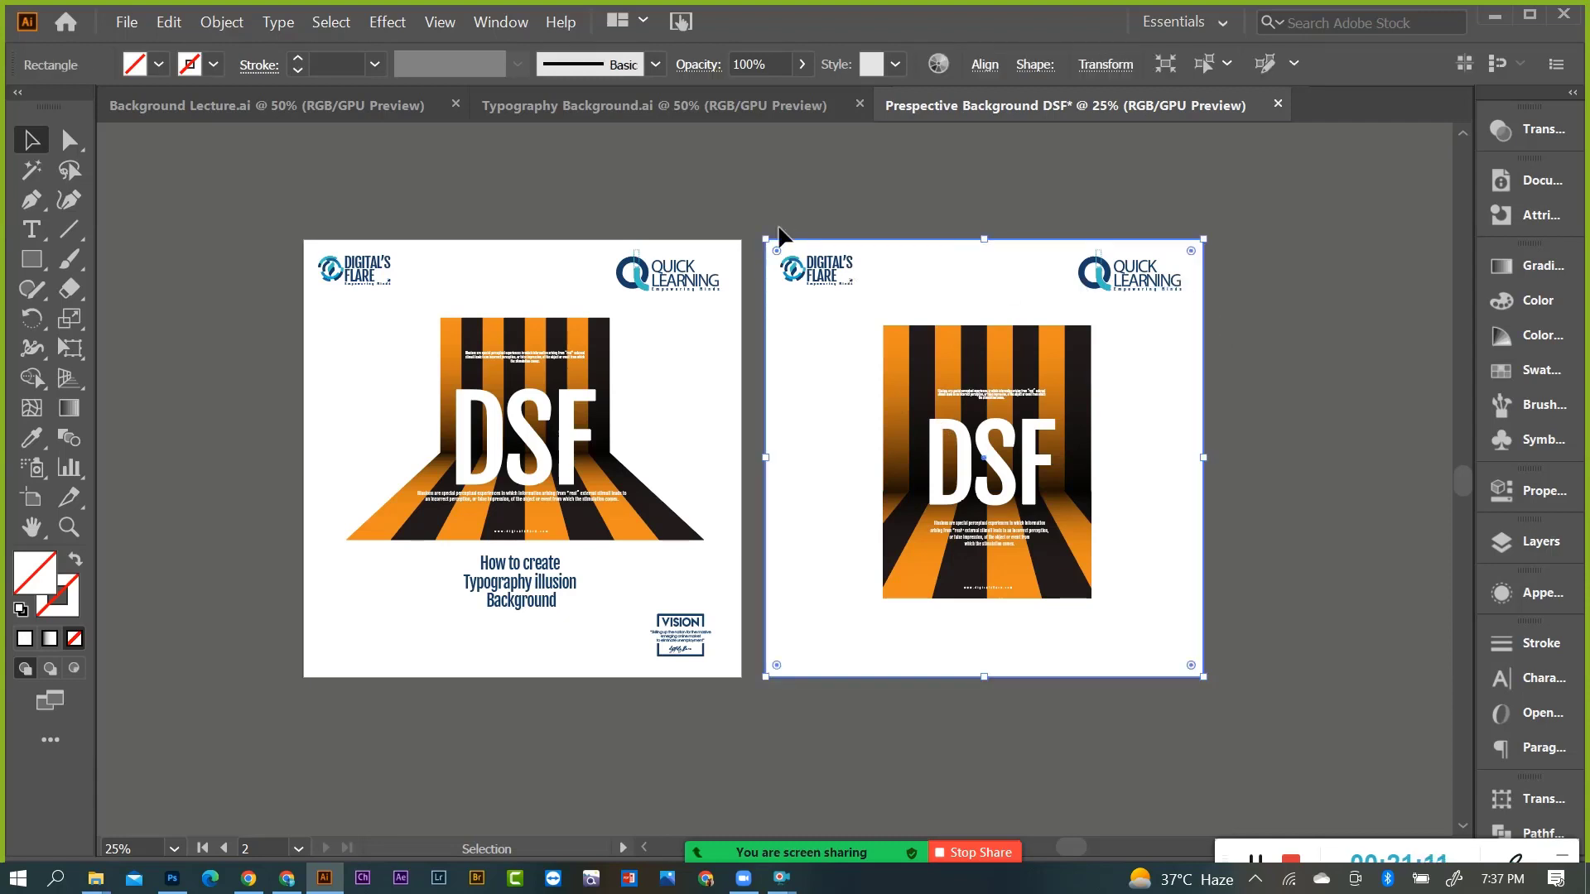
left_click(1266, 440)
scroll(752, 454, "up", 1)
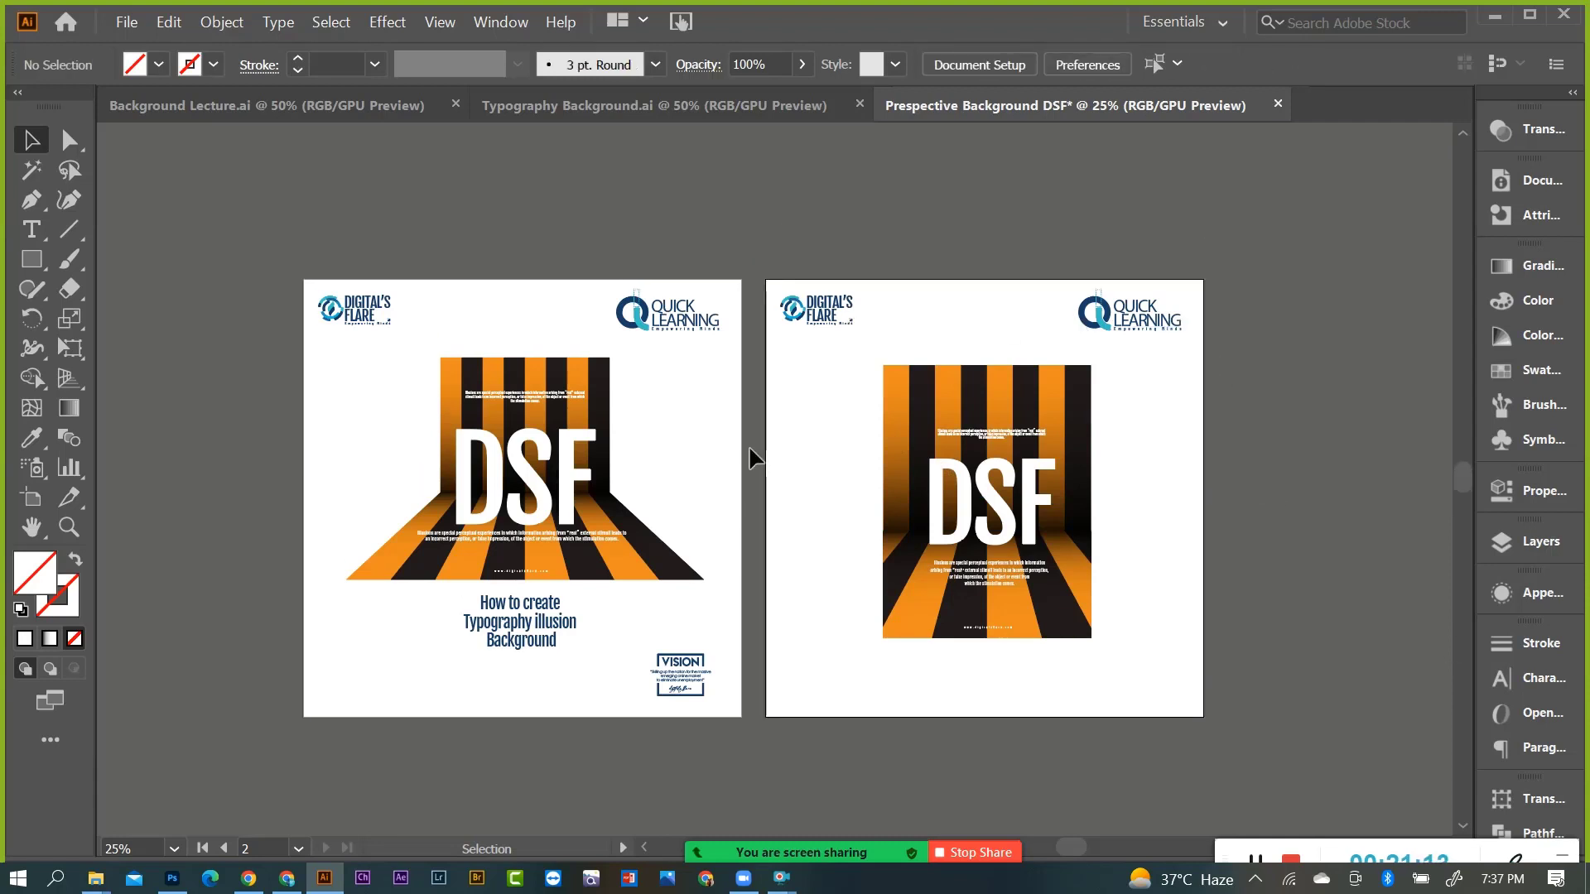
scroll(752, 454, "down", 3)
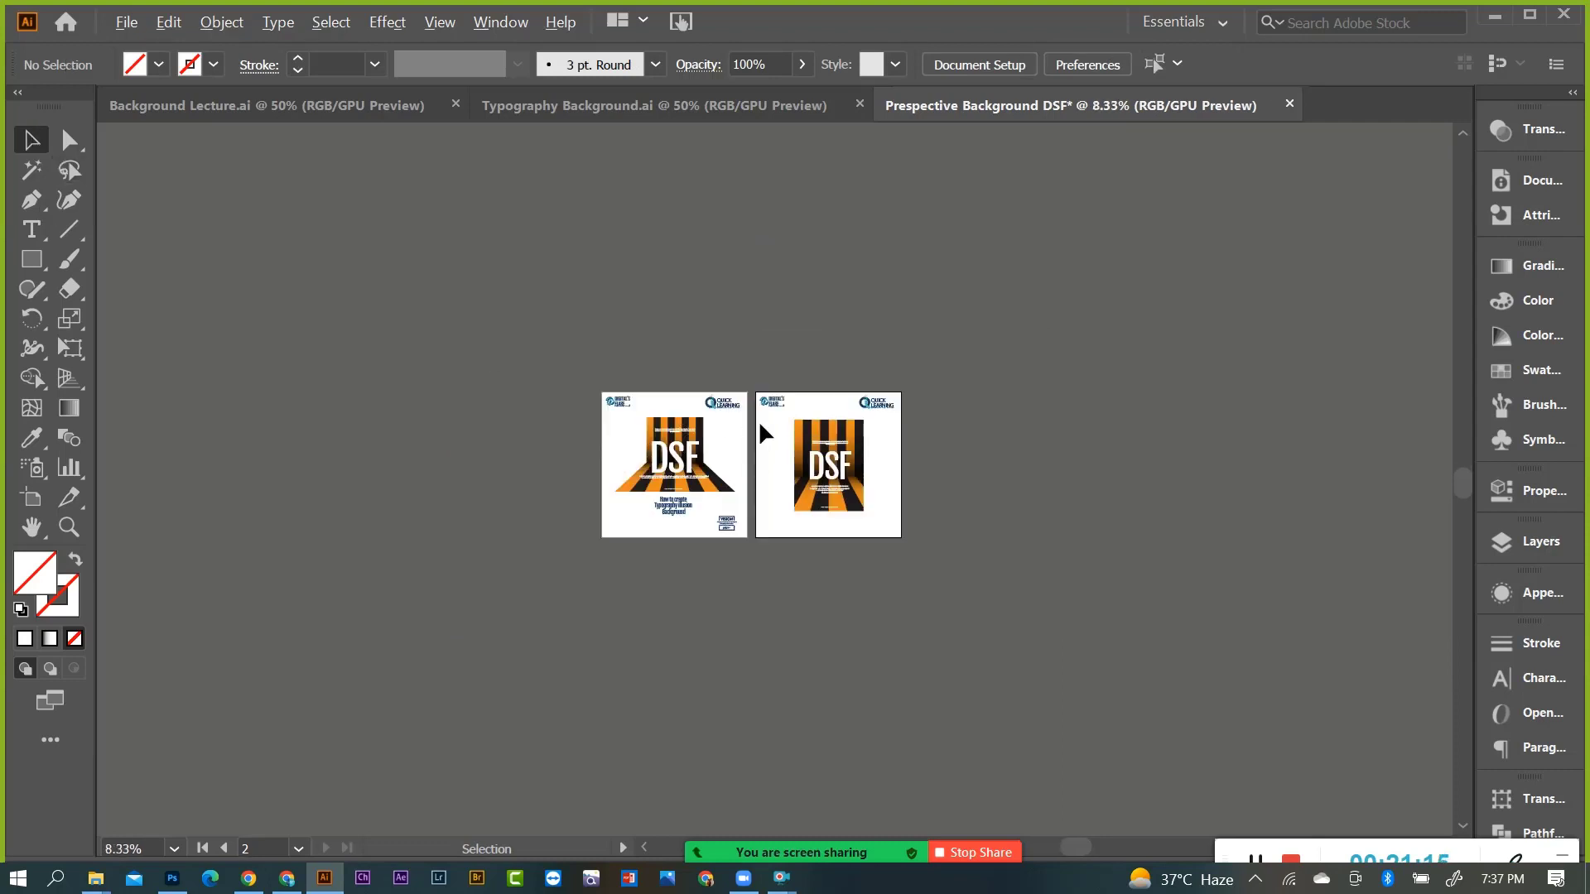
scroll(759, 420, "up", 1)
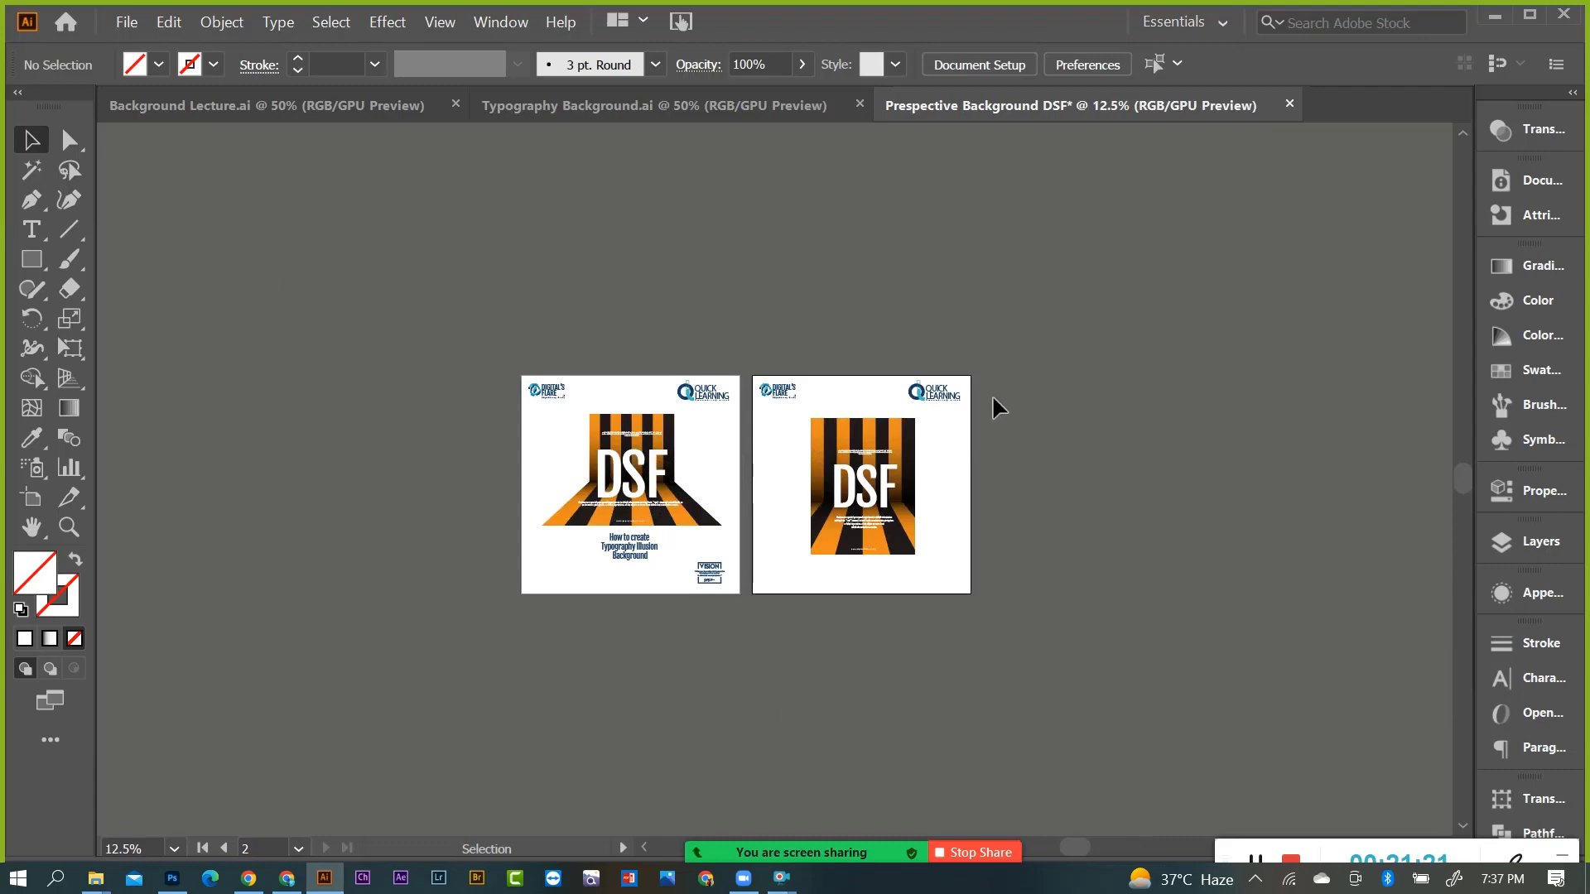
Alt-drag a copy of the 'How to create Typography illusion Background' title below the second poster's stripes.
left_click_drag(1035, 191, 1237, 656)
scroll(866, 547, "up", 1)
scroll(865, 546, "up", 1)
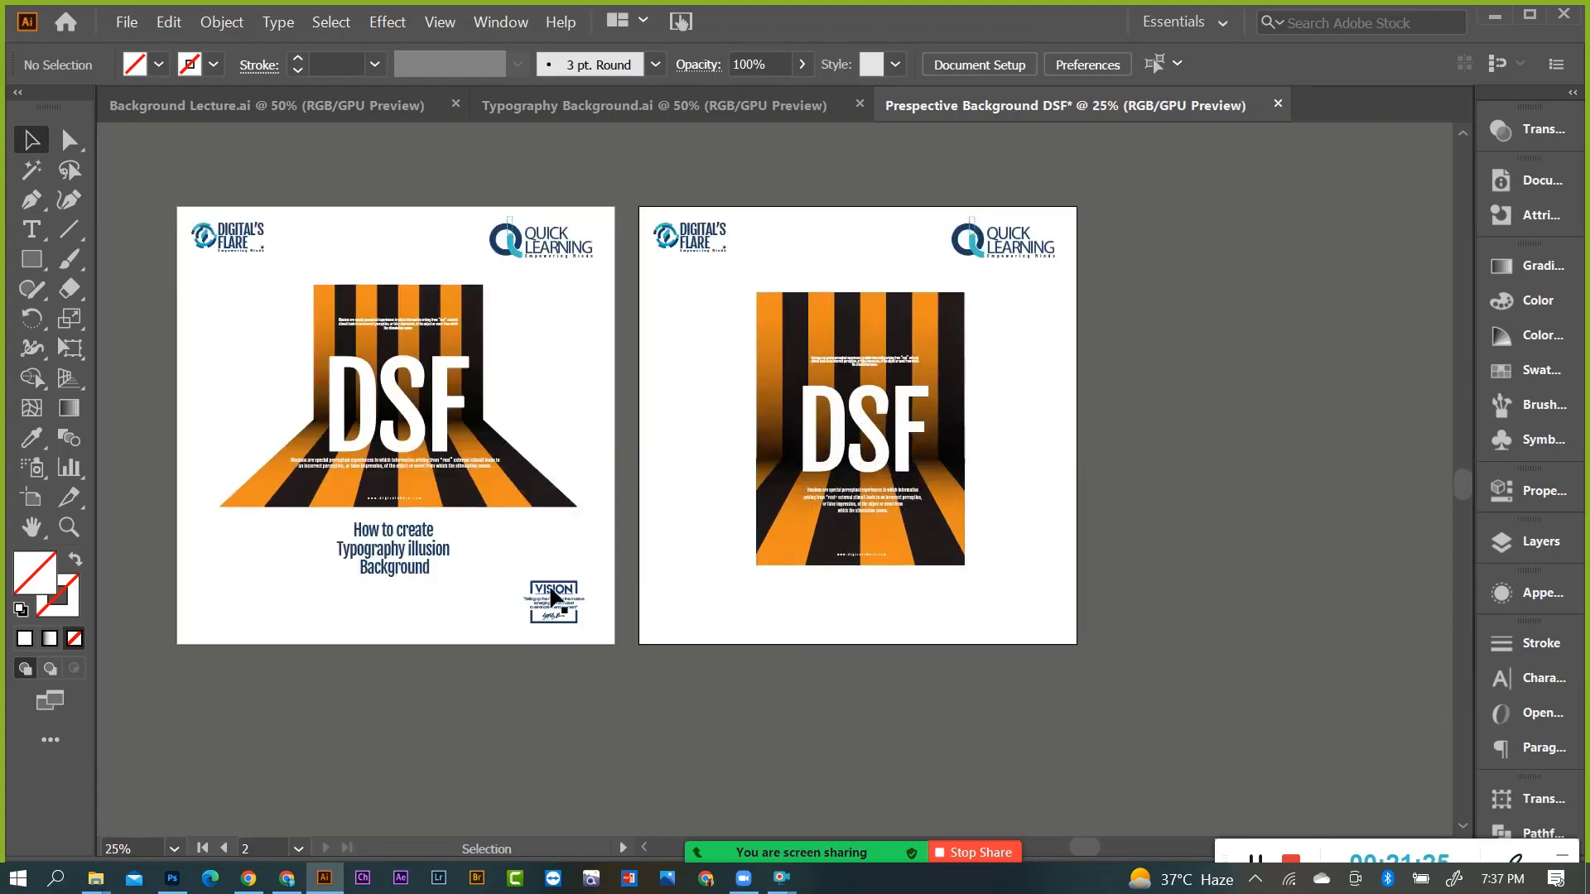
left_click_drag(395, 548, 856, 590)
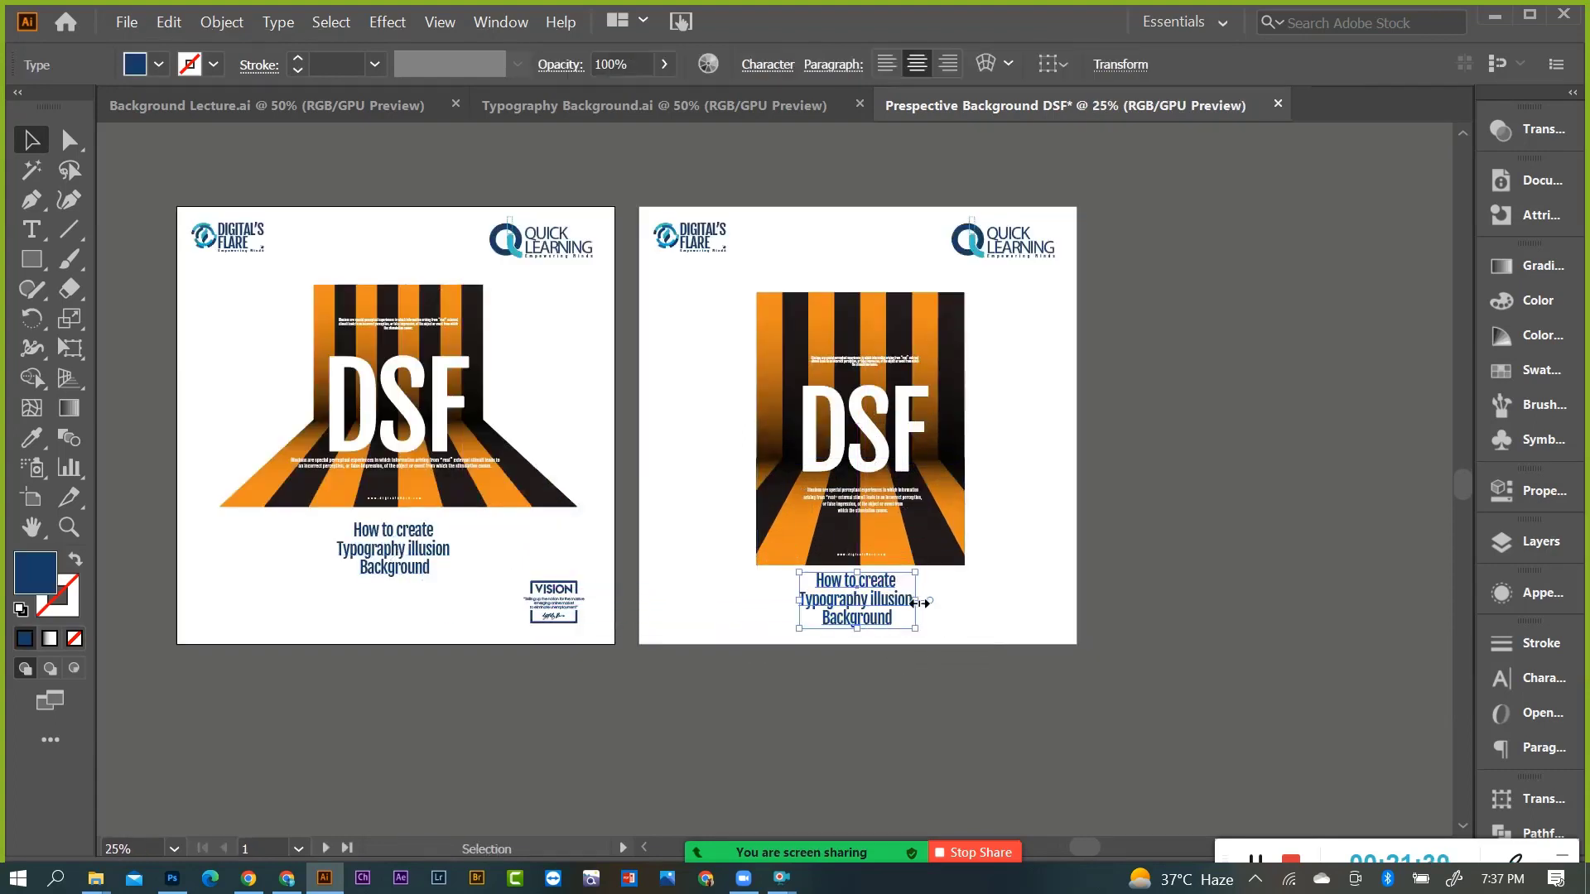
key("t")
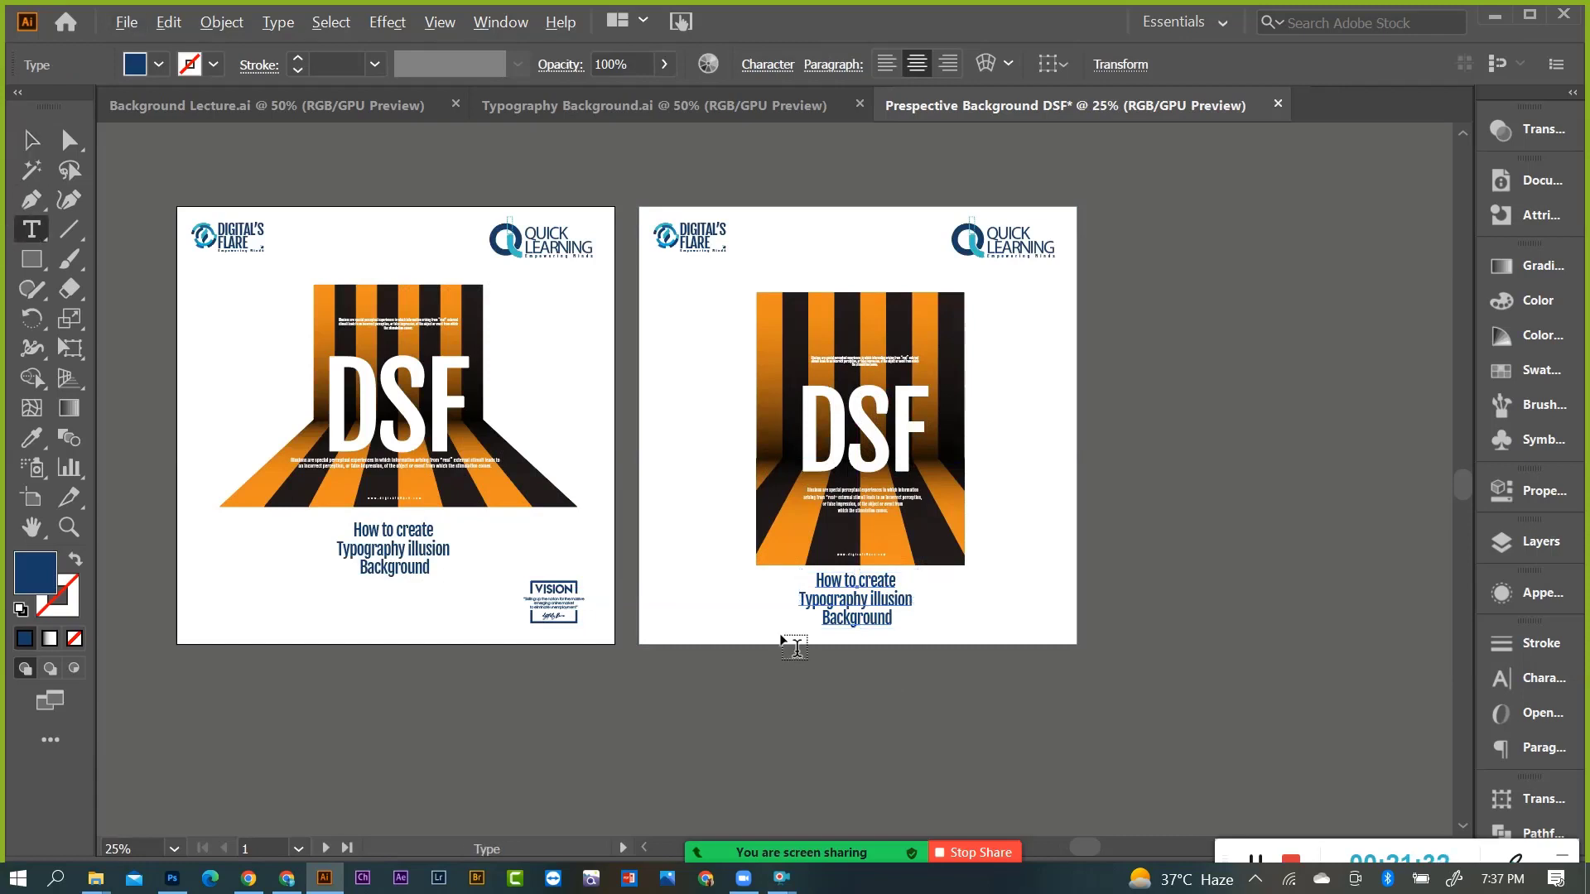
scroll(793, 636, "up", 1)
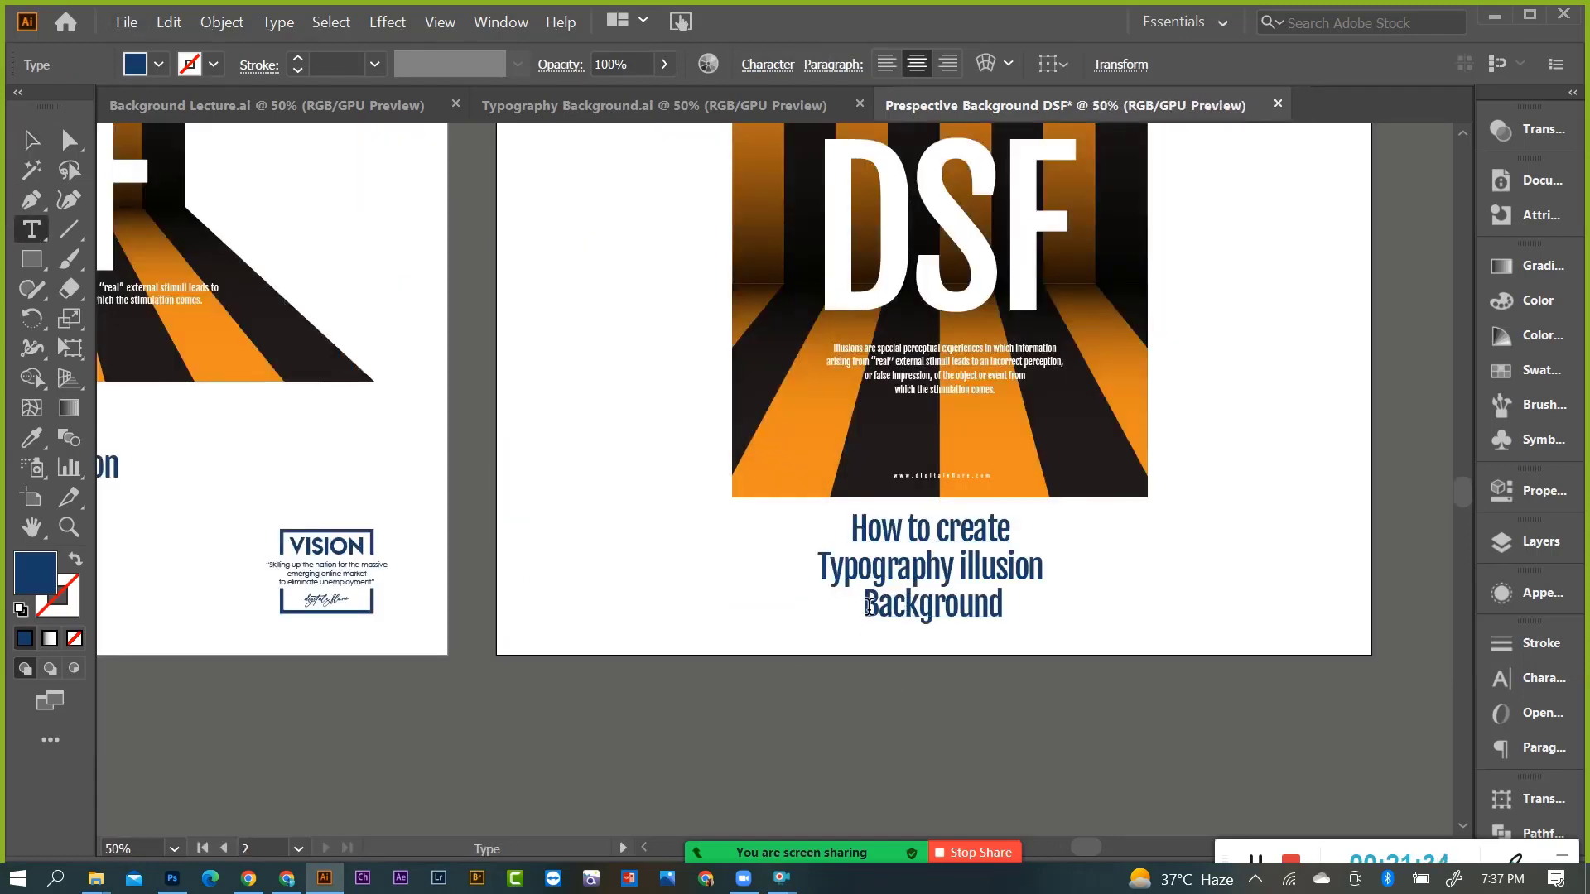
Join 'Background' onto the second line and set the whole title in Myriad Pro.
left_click(868, 604)
key("BackSpace")
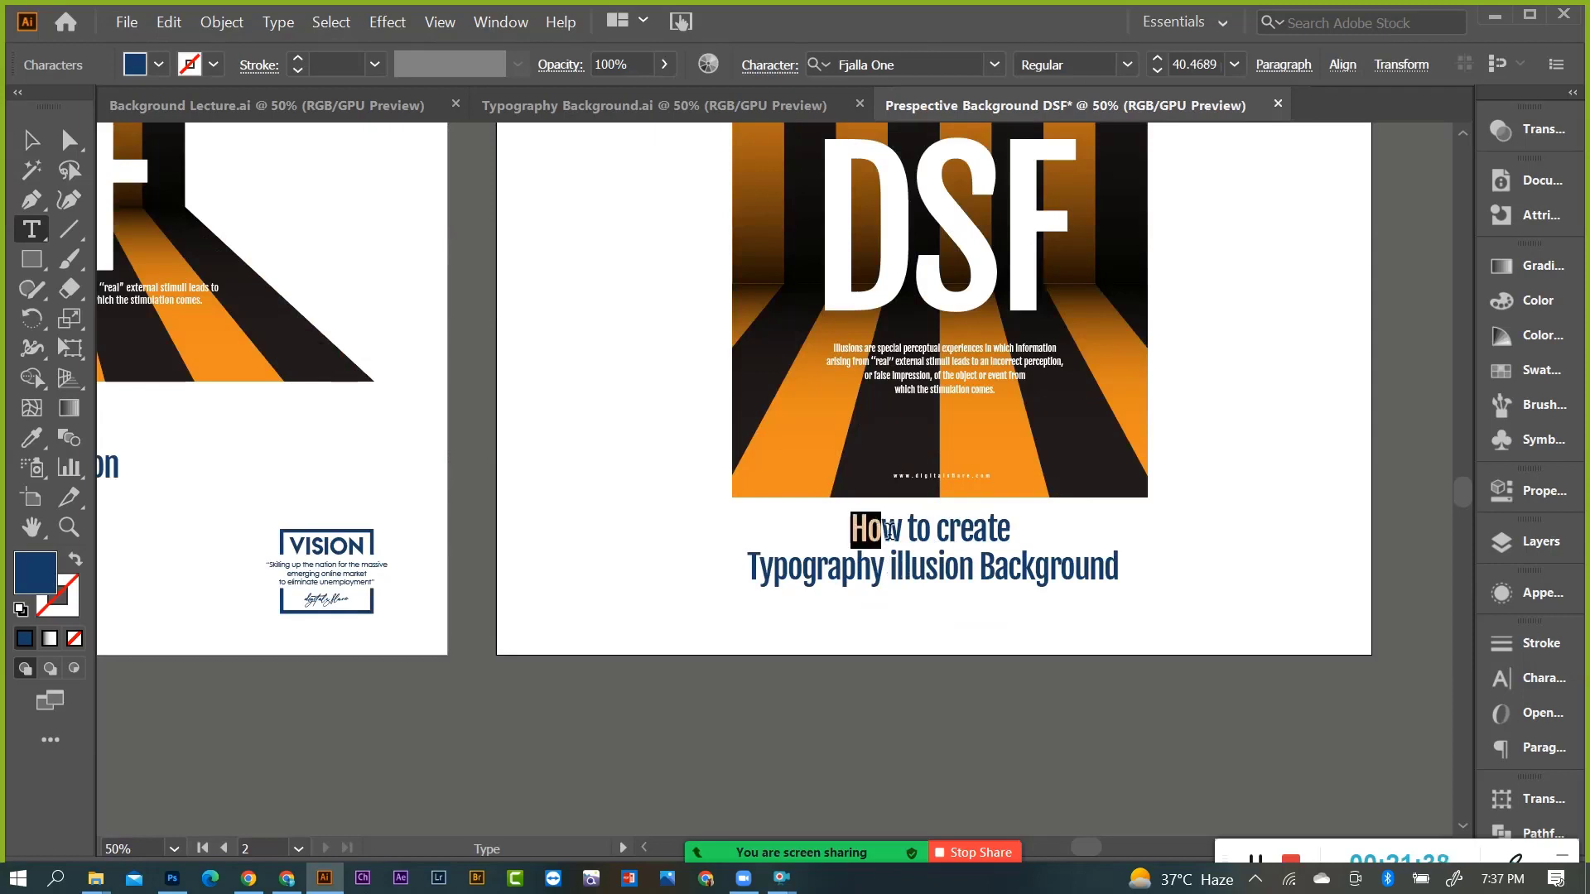
left_click_drag(853, 530, 1027, 534)
left_click_drag(853, 537, 1118, 580)
left_click(994, 66)
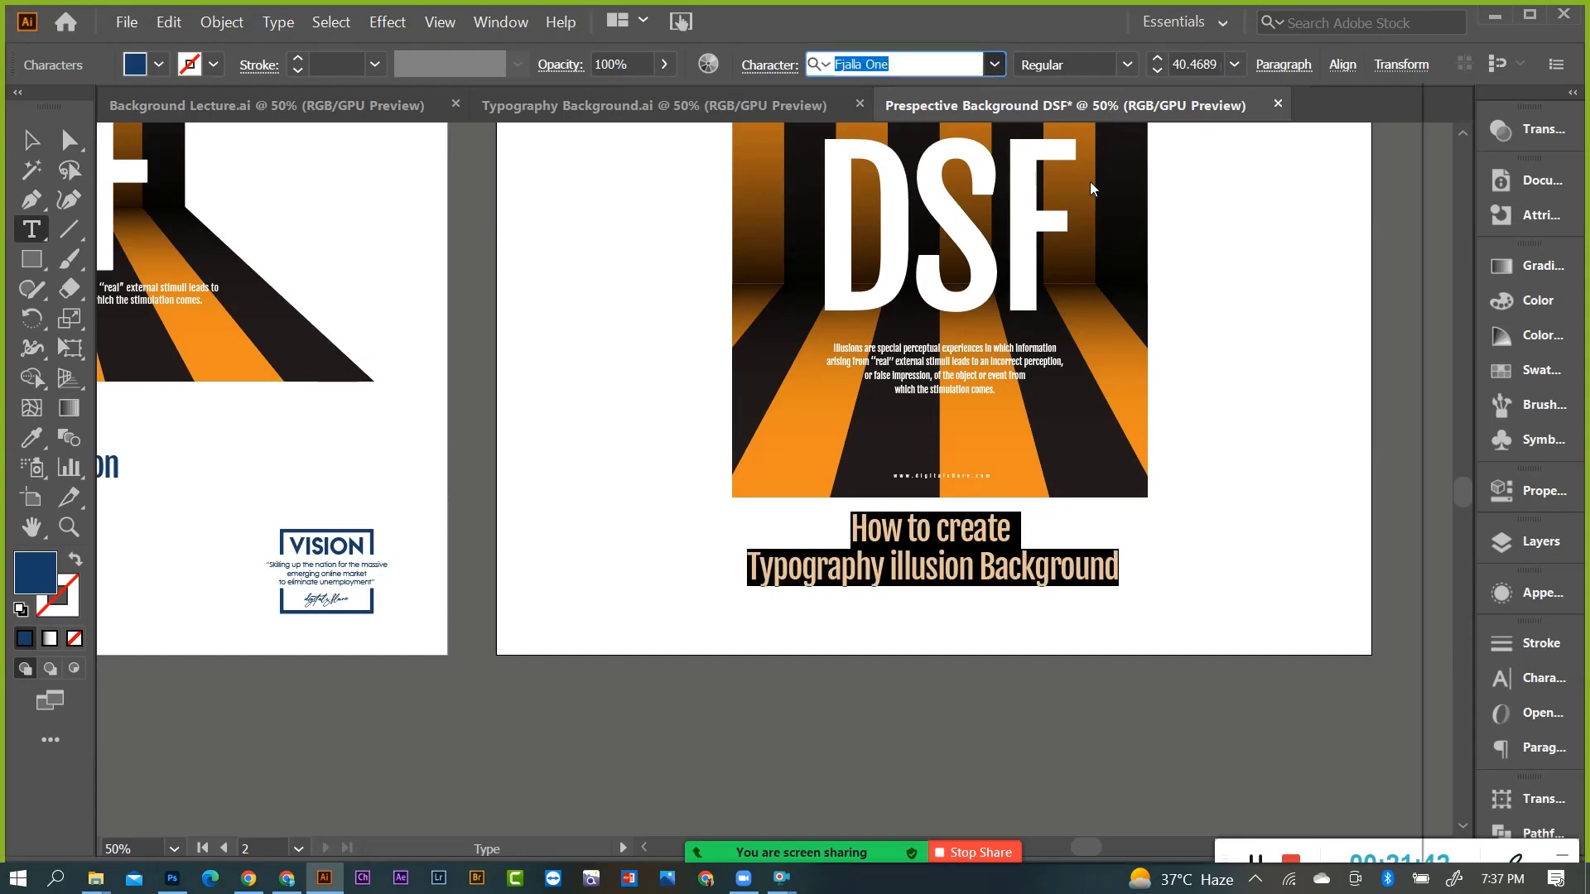
left_click(1182, 239)
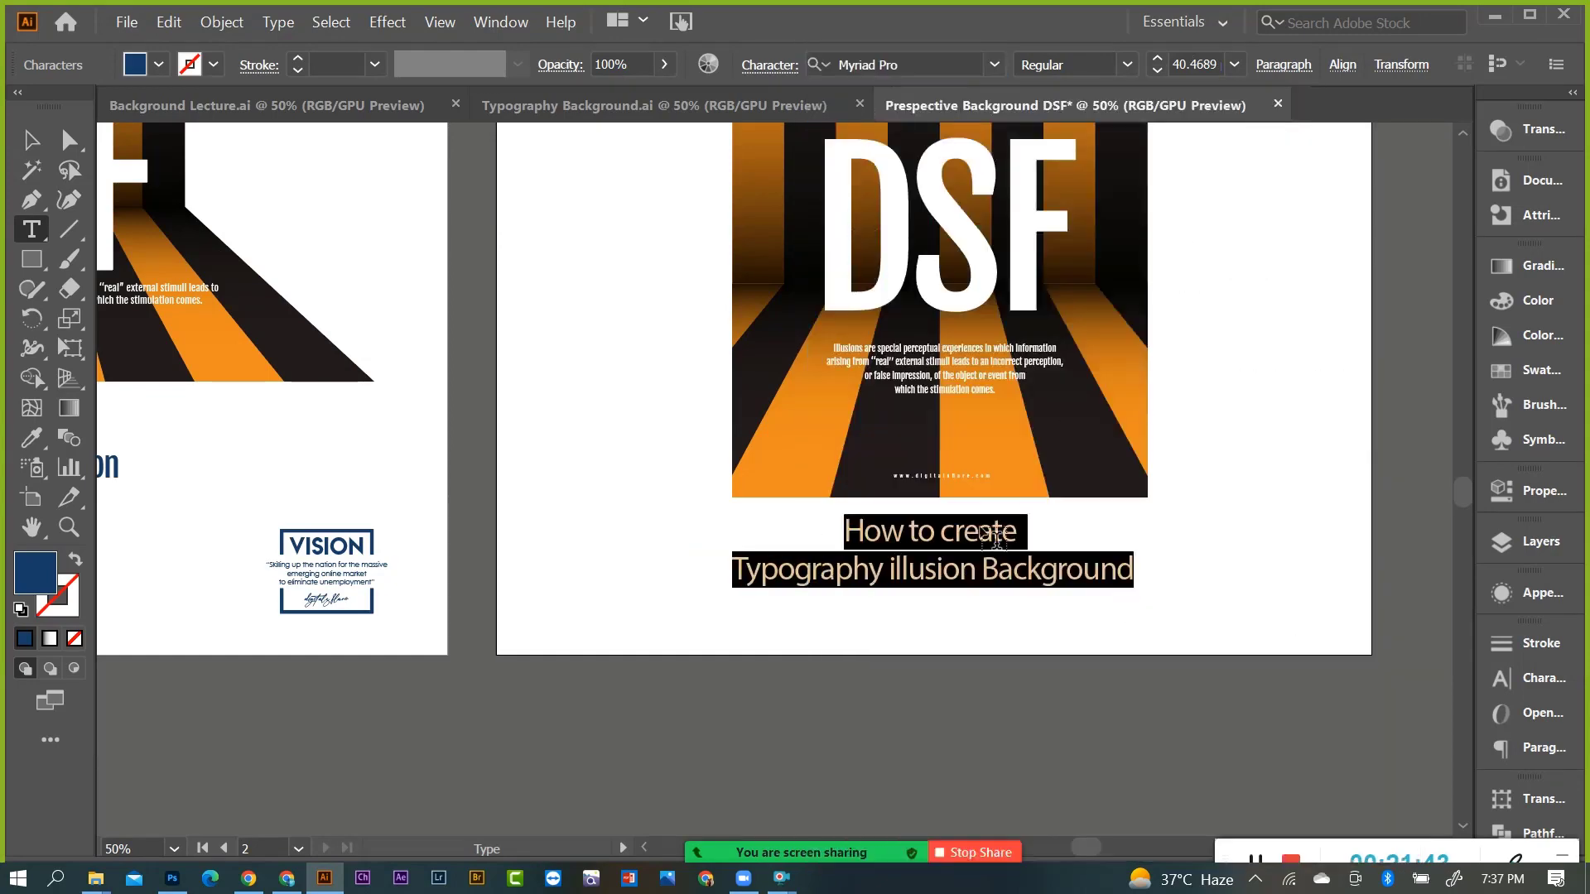
Make the words 'Typography illusion' Bold.
left_click_drag(738, 570, 977, 570)
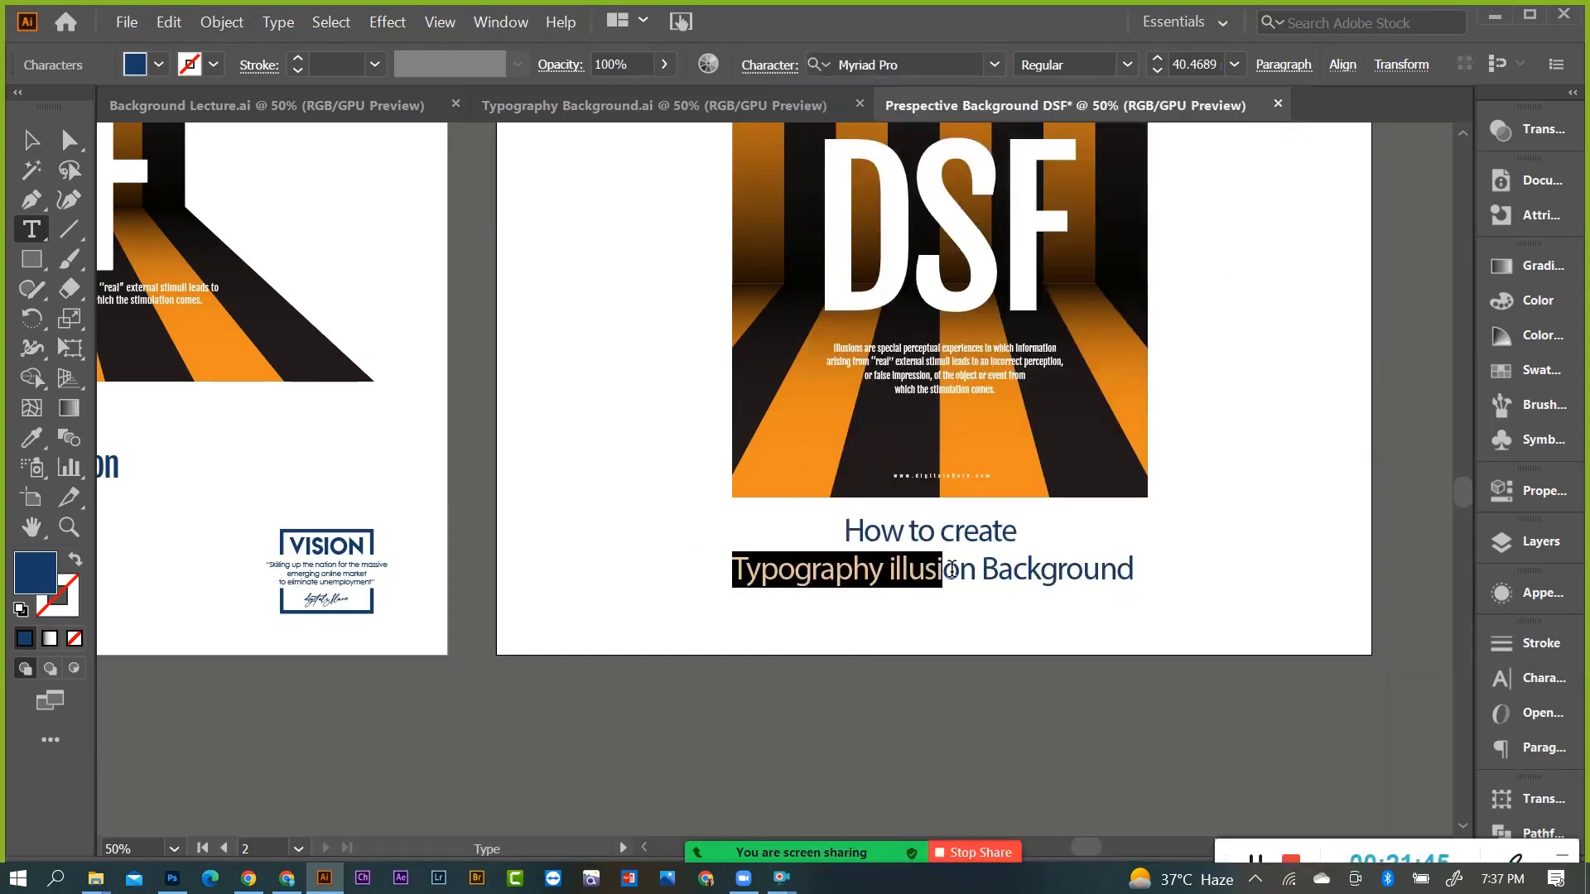
left_click(1119, 68)
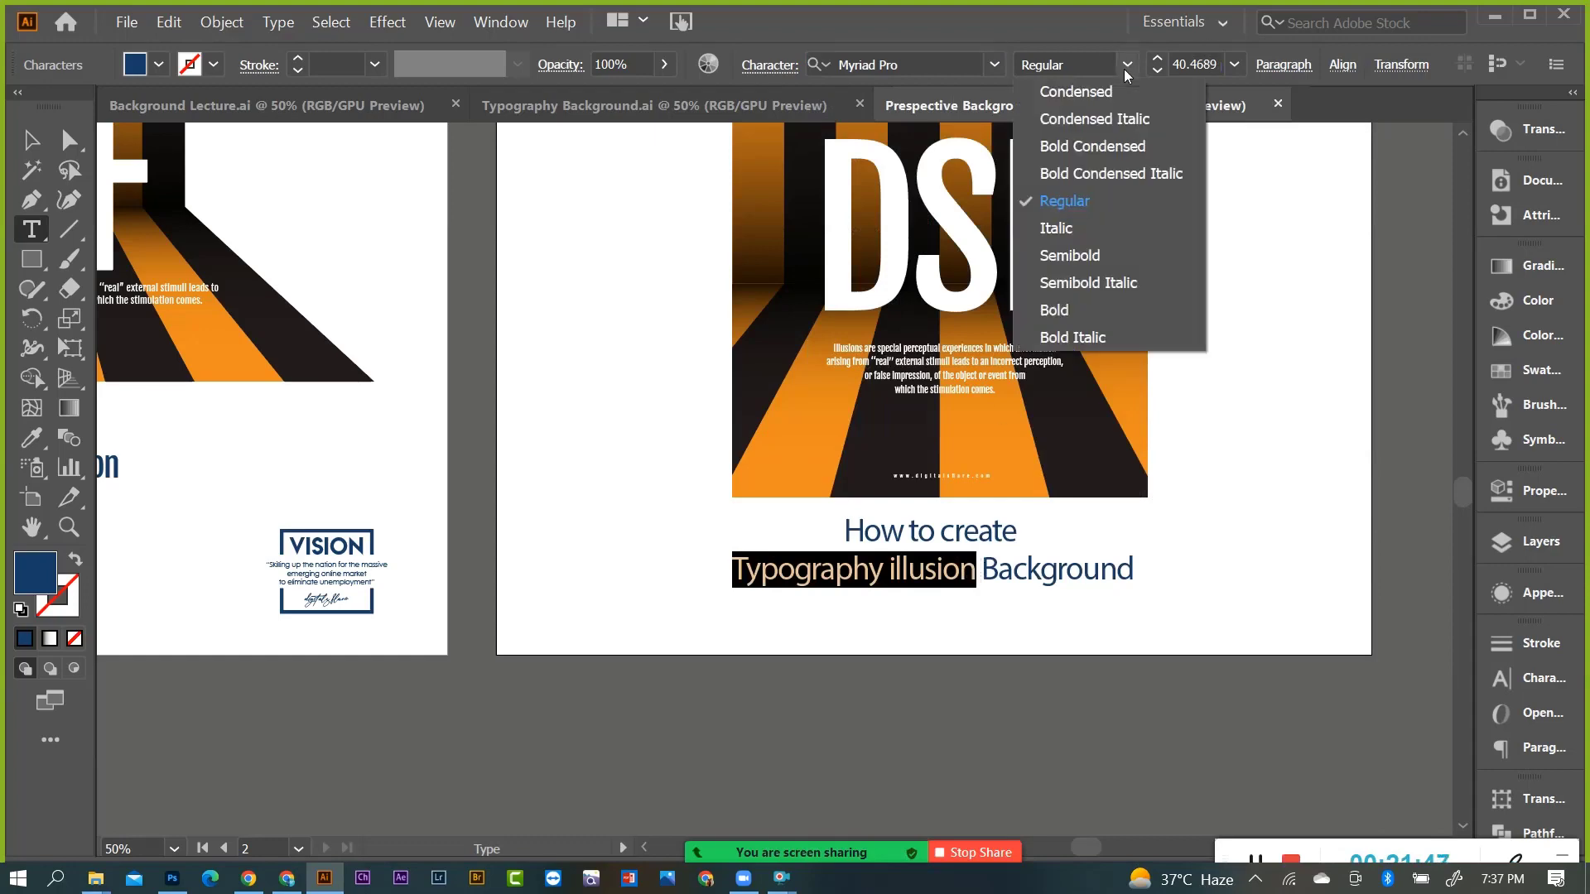
left_click(1077, 309)
key("Escape")
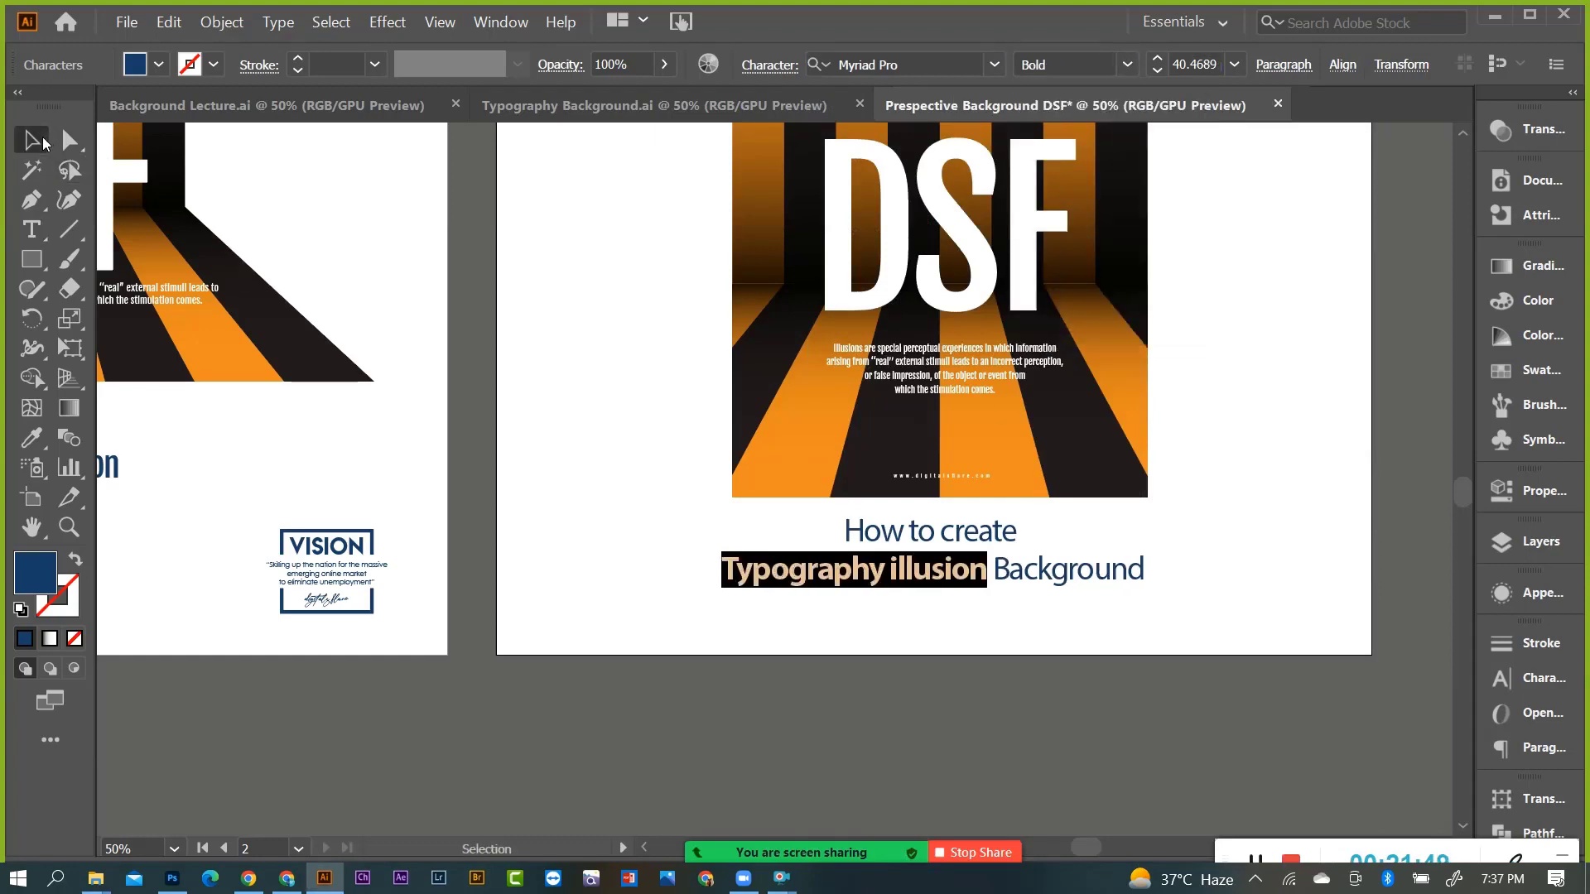
left_click(881, 674)
key("ctrl+minus")
key("ctrl+plus")
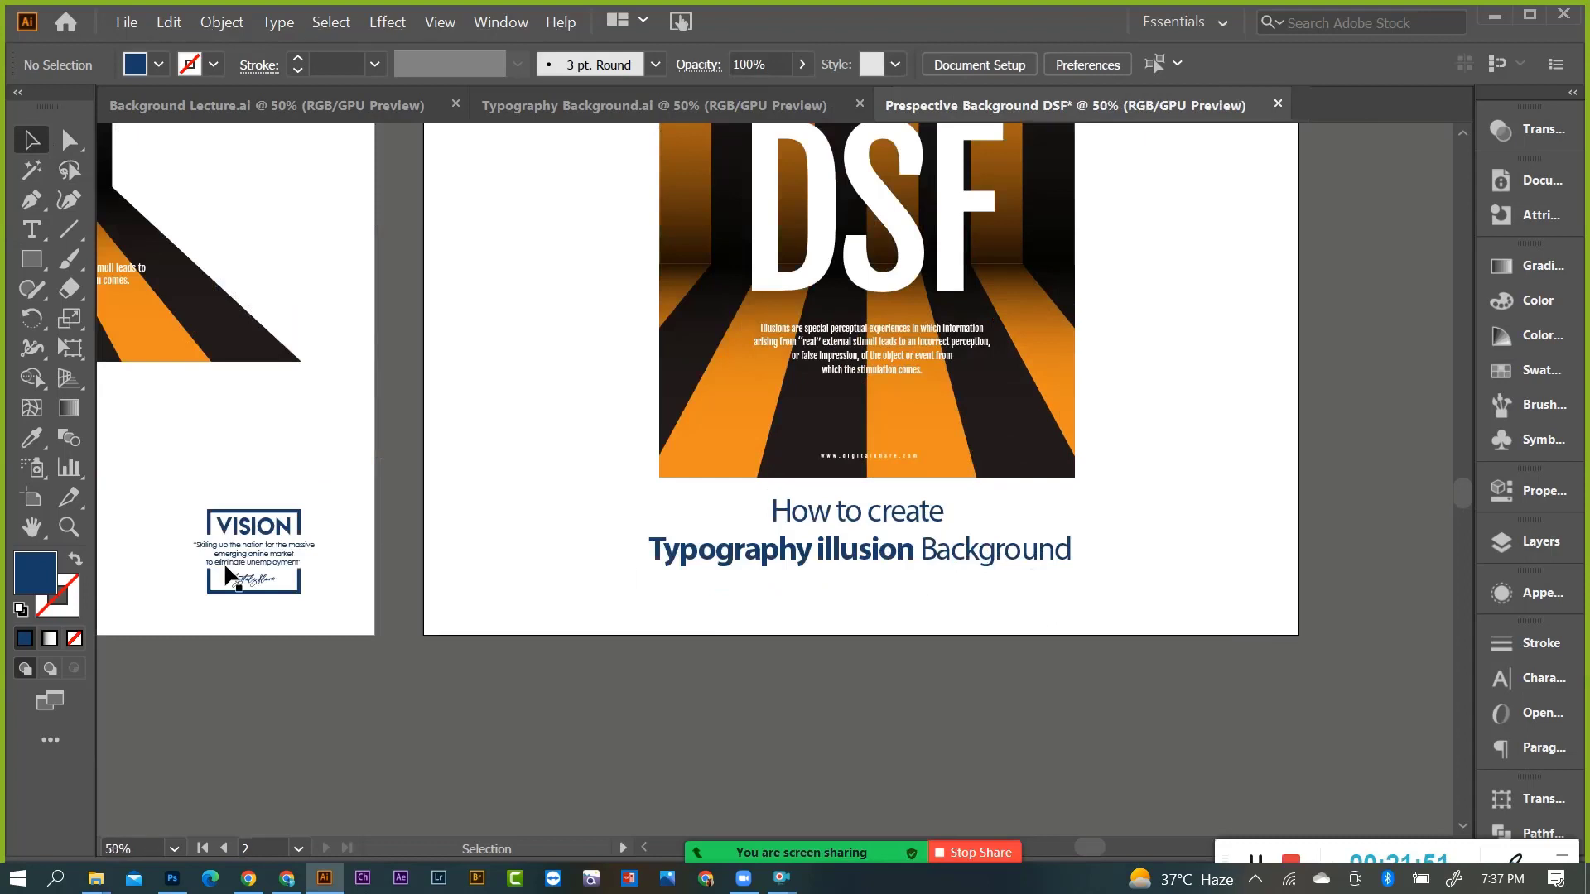
Alt+Shift-drag a copy of the VISION logo group to the second poster's bottom-right.
left_click_drag(289, 534, 531, 535)
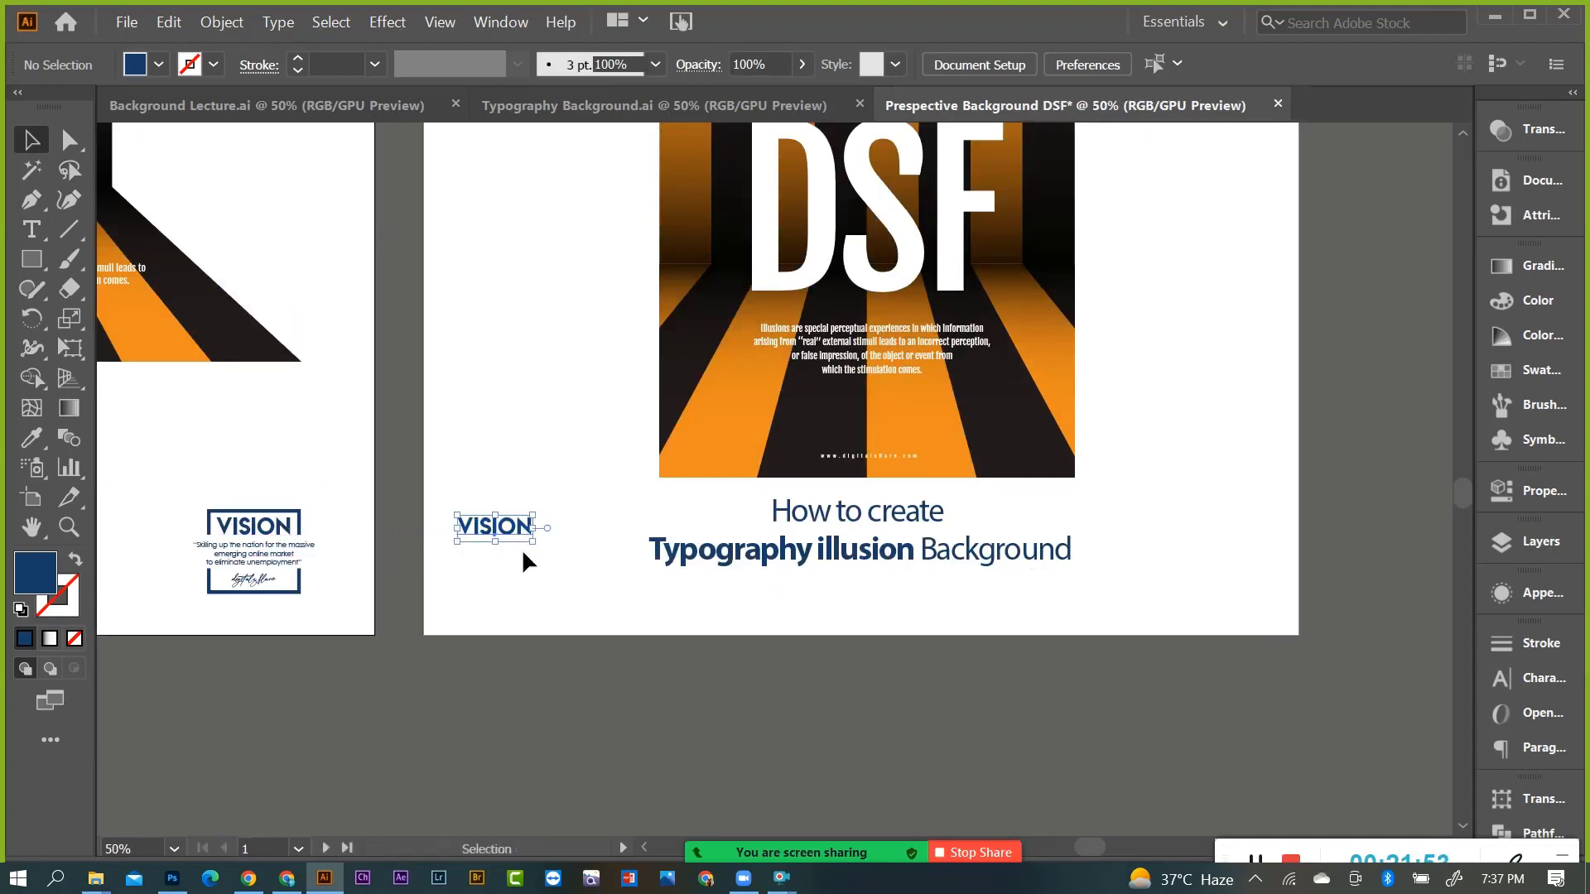
key("ctrl+z")
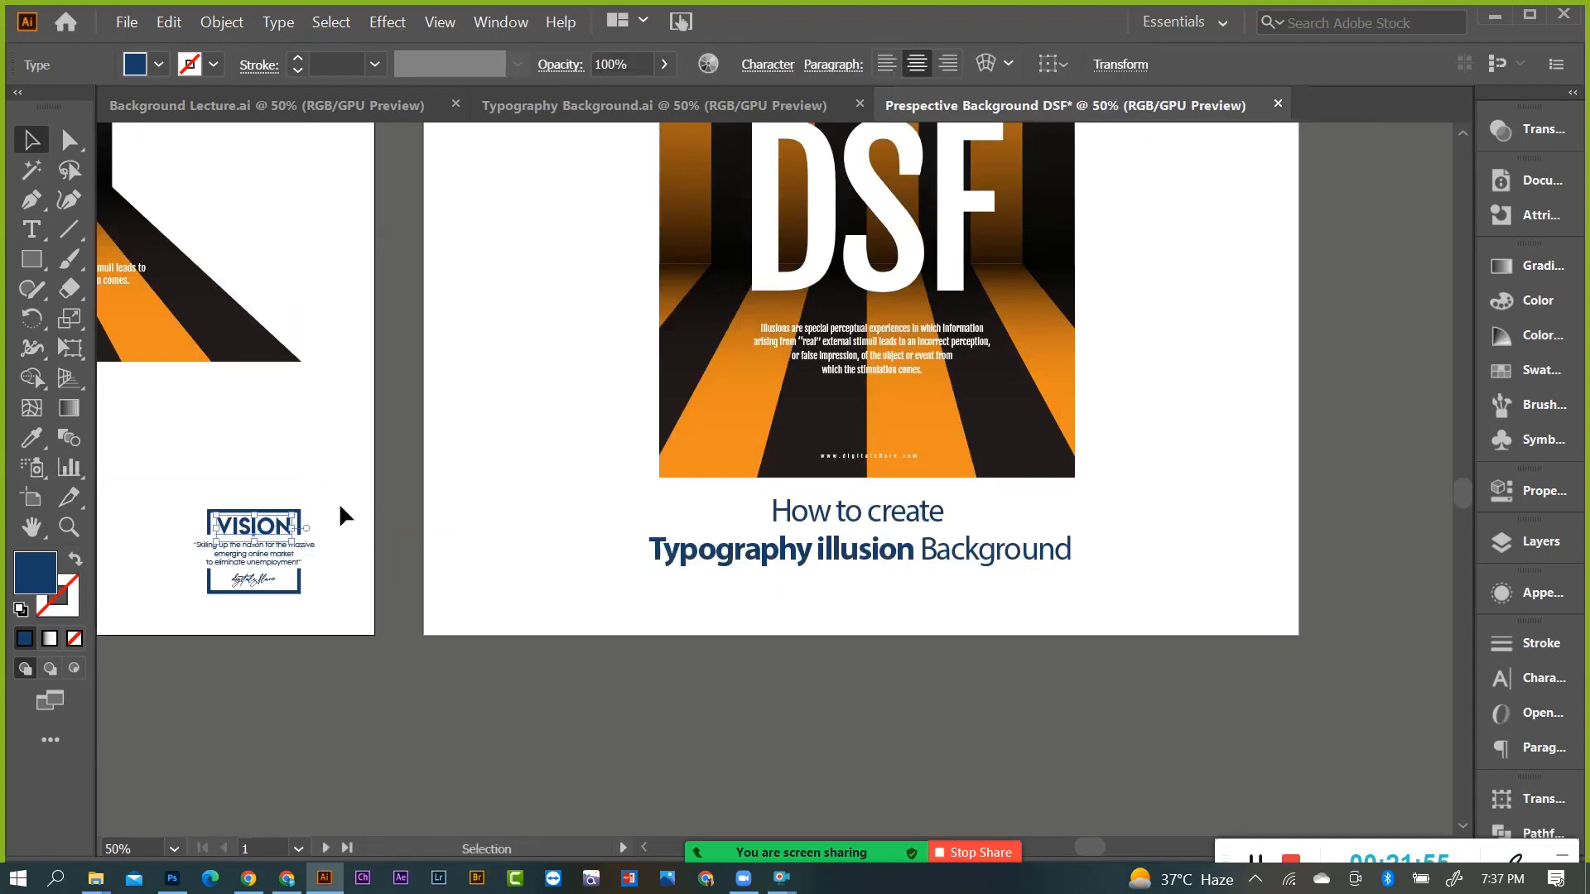
left_click(281, 540)
left_click_drag(279, 533, 1230, 580)
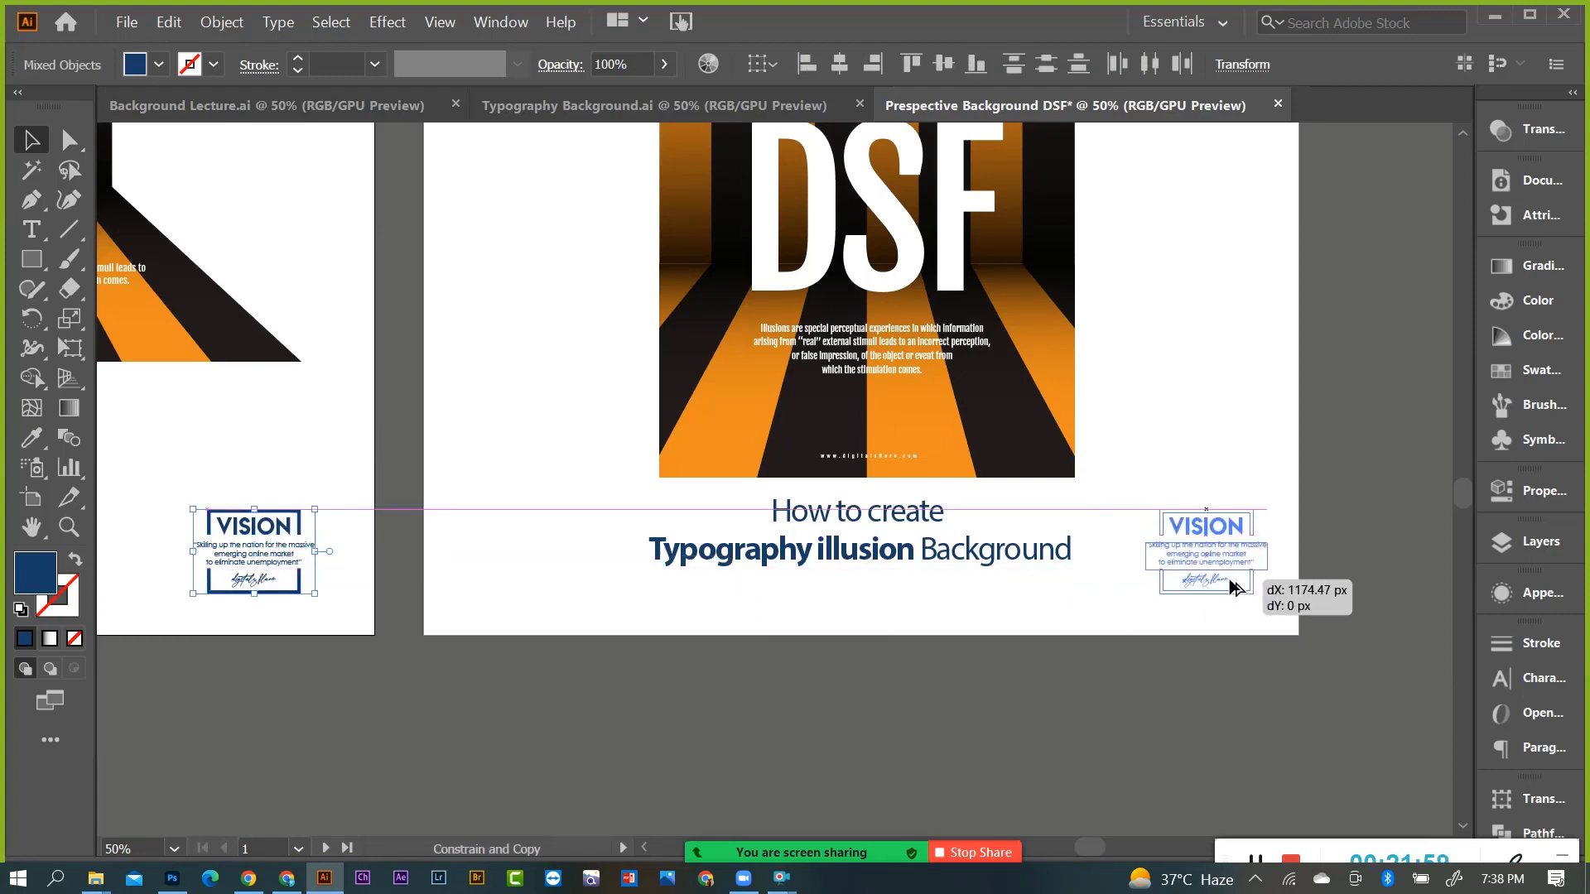
left_click(1358, 584)
scroll(1290, 588, "down", 1)
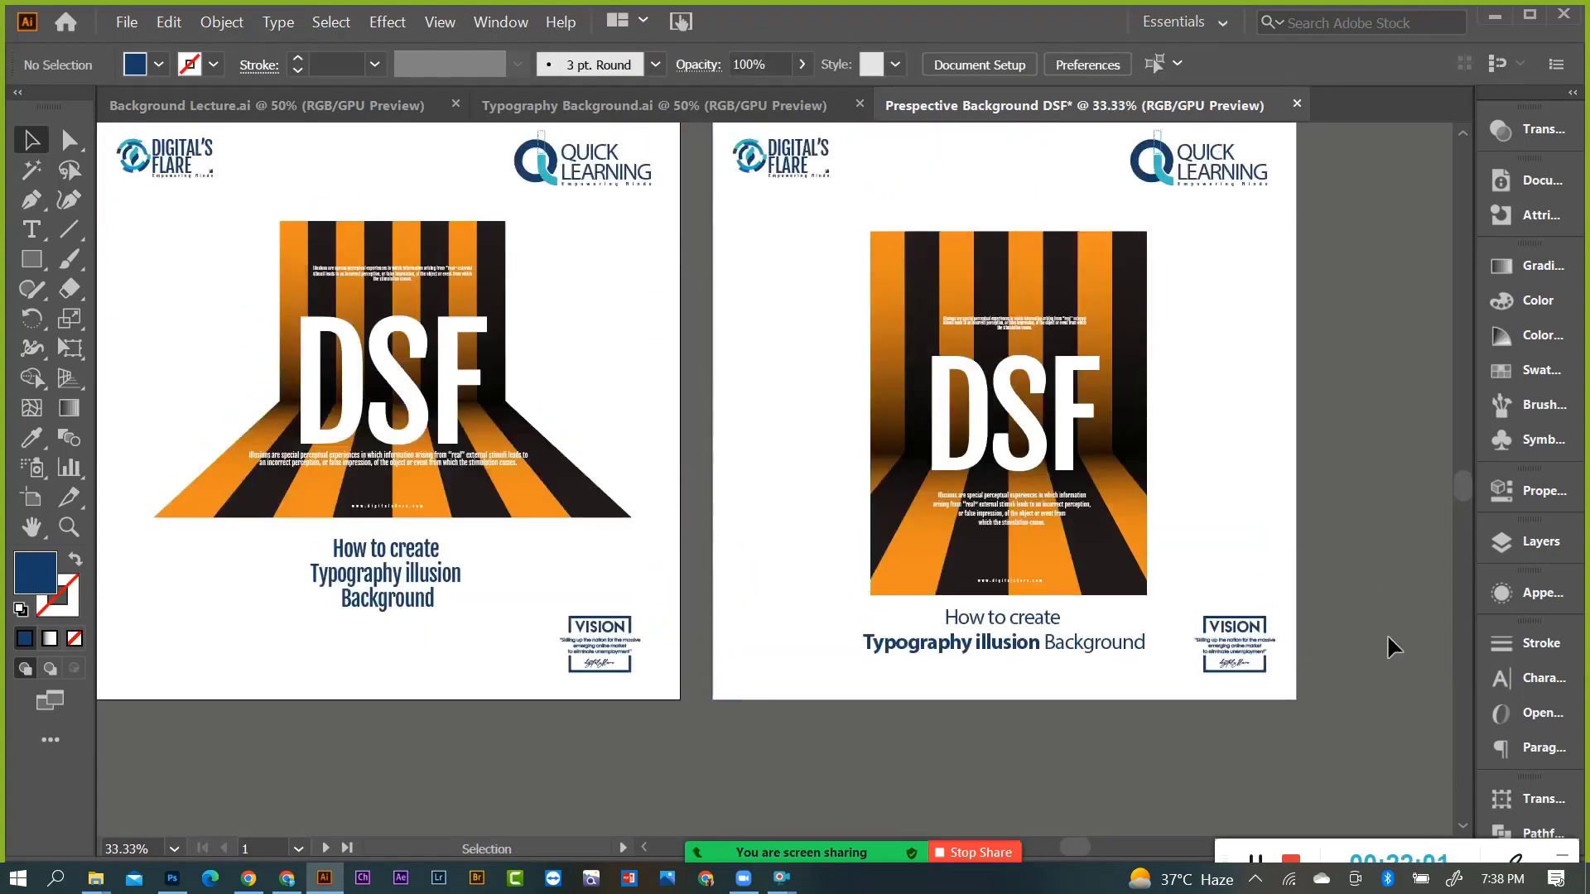
scroll(1396, 638, "up", 1)
left_click(841, 660)
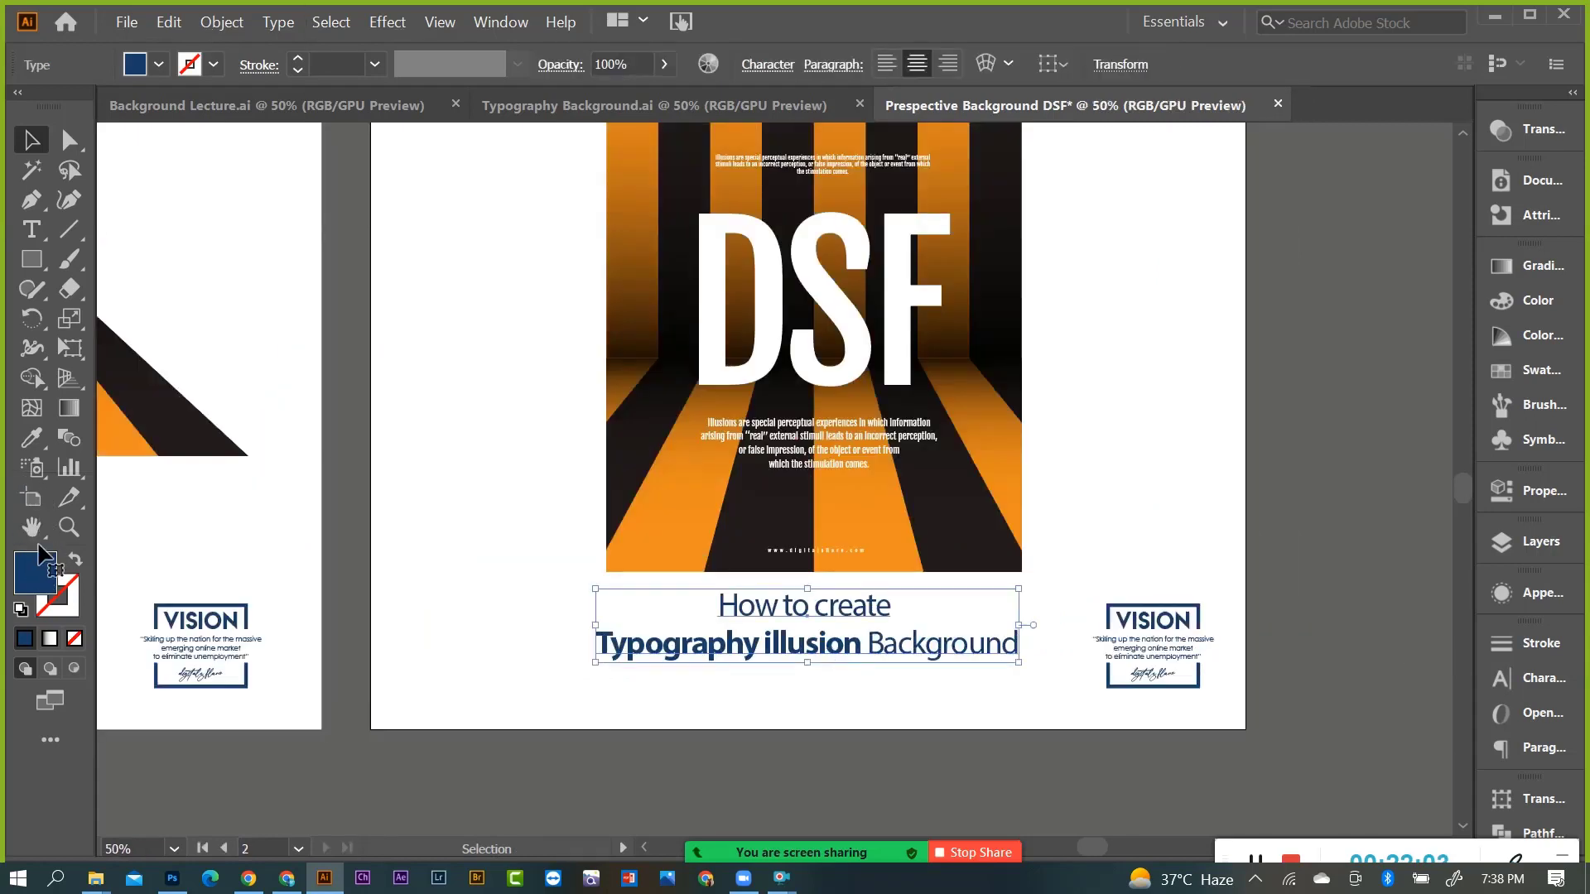
Change the second poster's title fill to a neutral grey in the Color Picker.
double_click(51, 570)
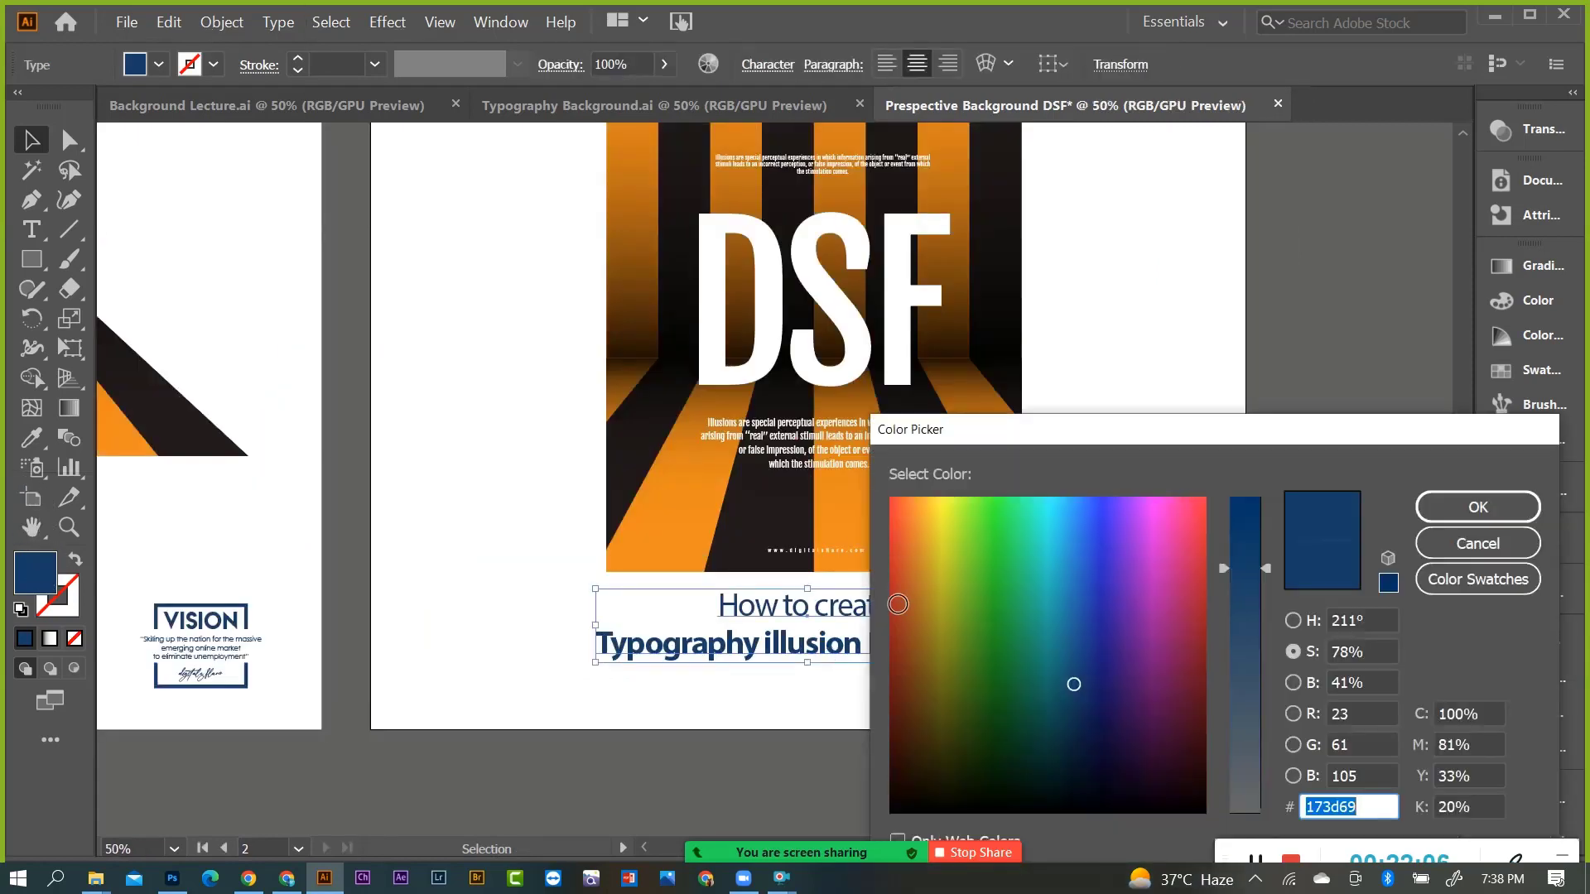
left_click_drag(1246, 568, 1245, 787)
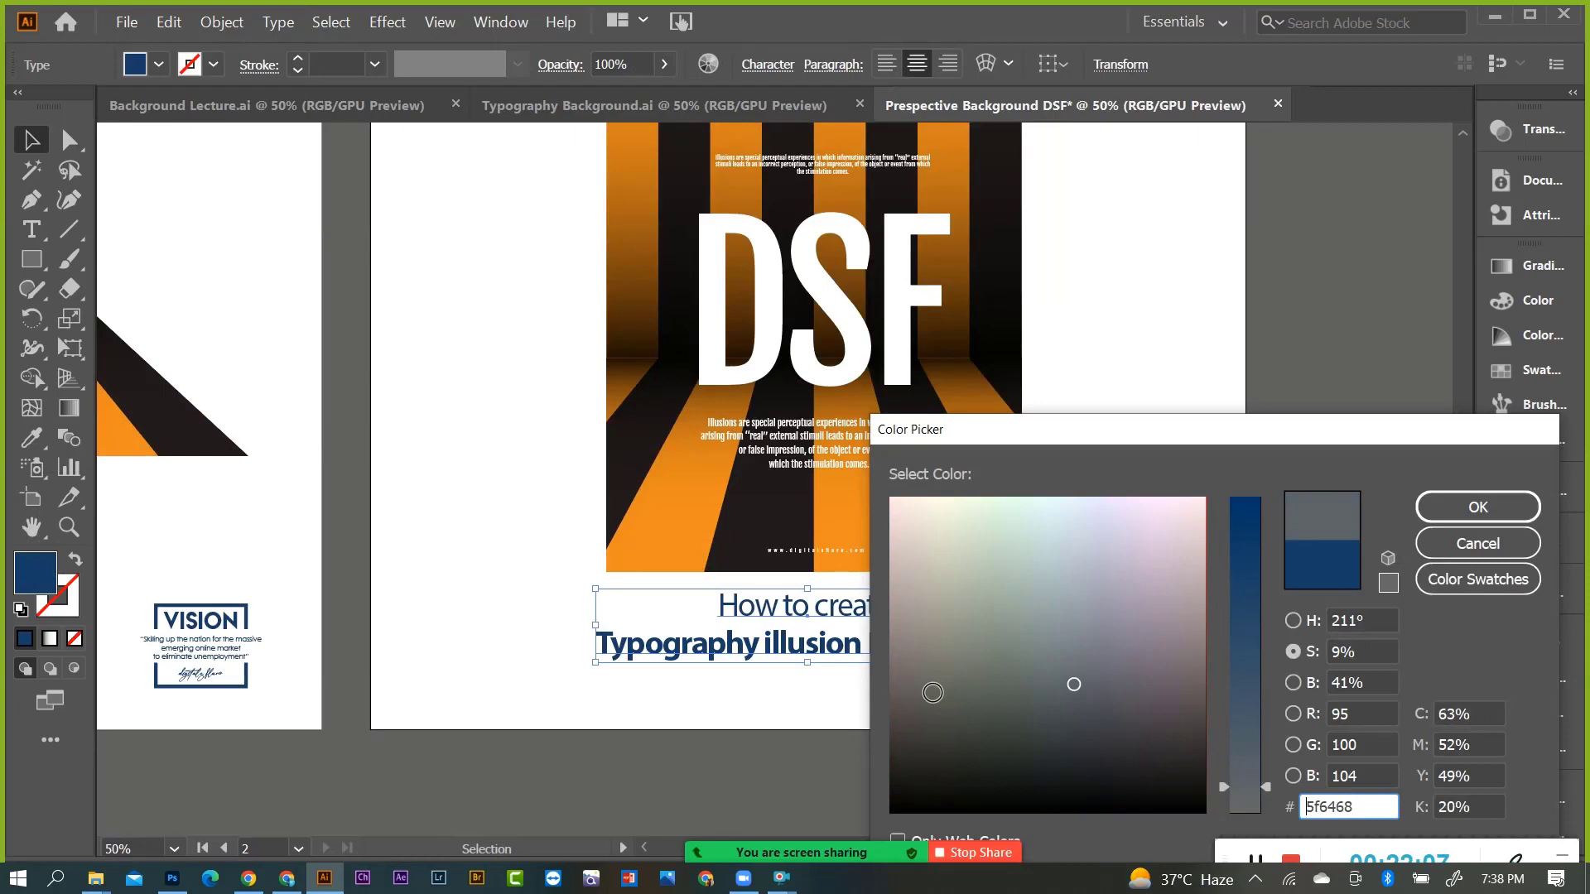
left_click(892, 653)
left_click(1293, 620)
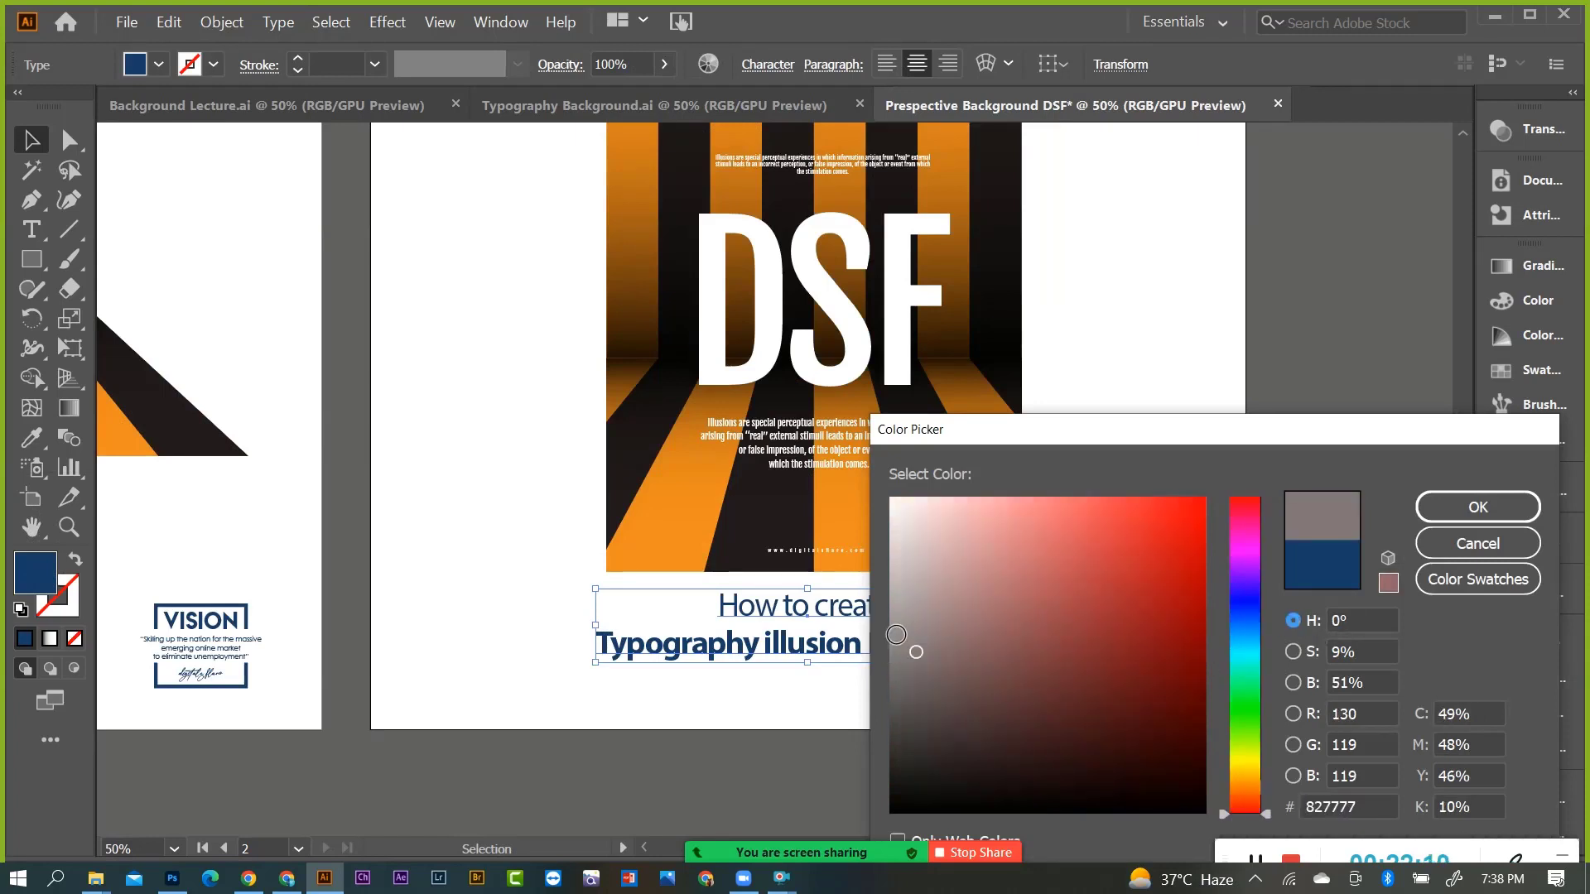
left_click(888, 681)
left_click(1479, 507)
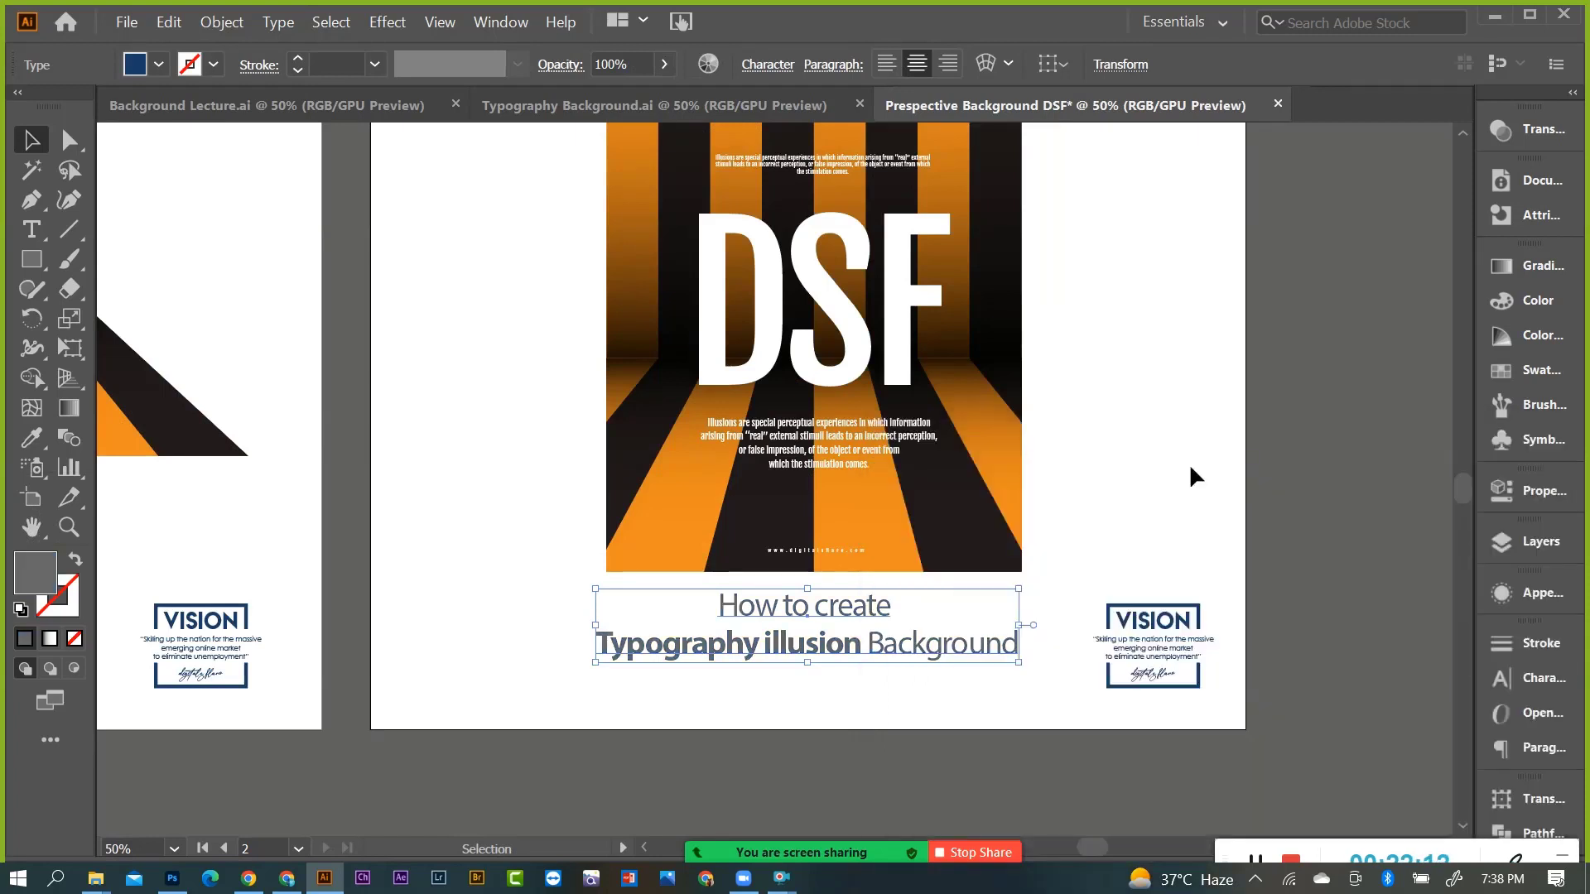
left_click(1066, 502)
scroll(1065, 495, "down", 1, "alt")
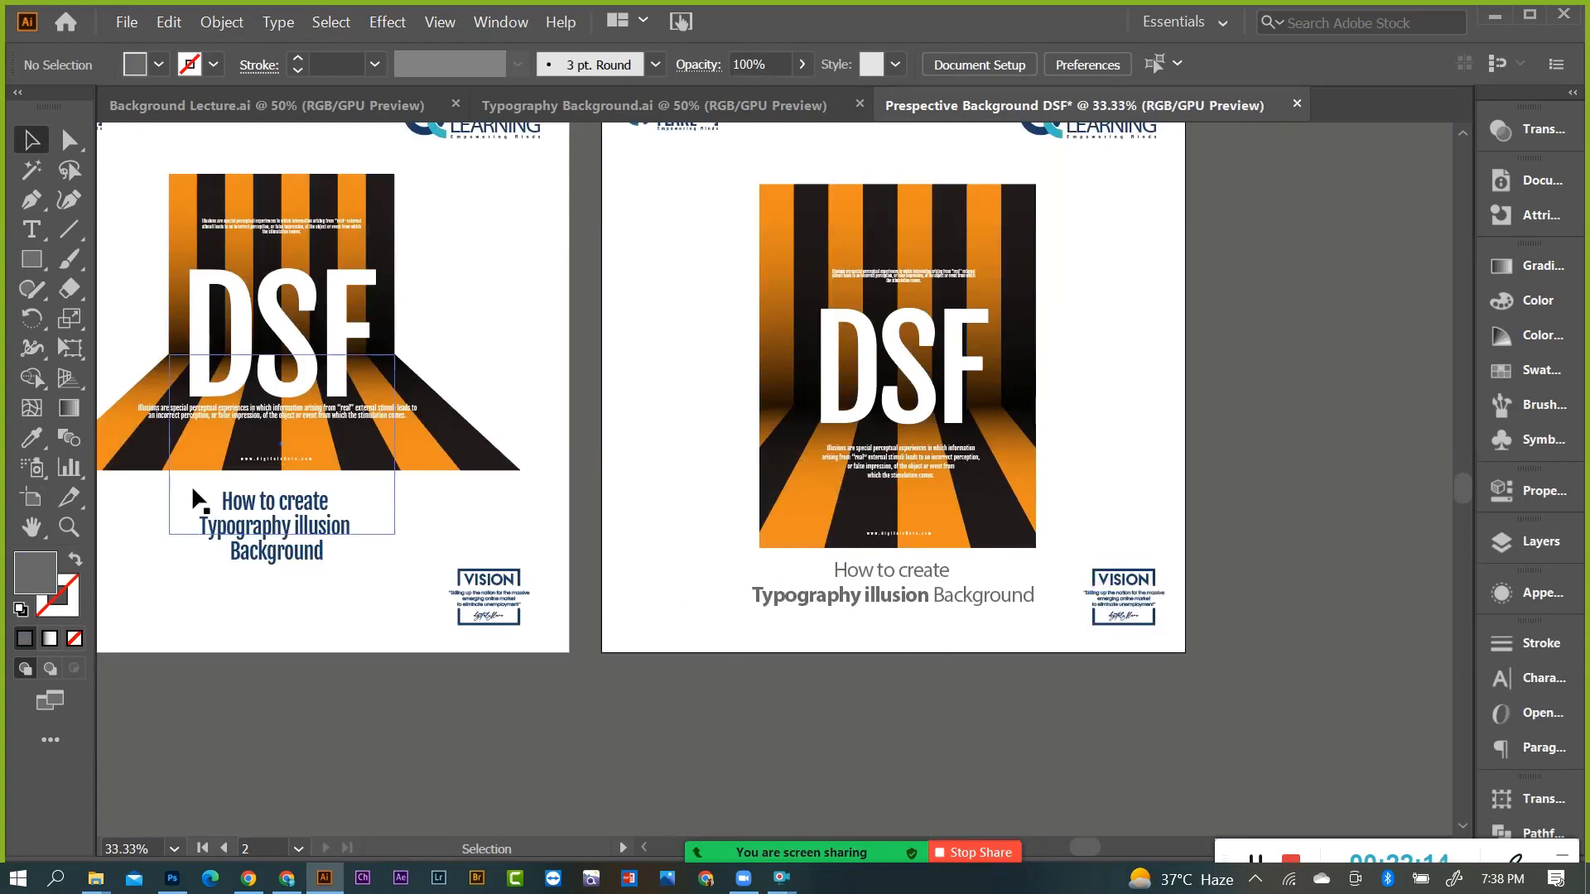
Make the first poster's title the same grey.
left_click(263, 553)
key("i")
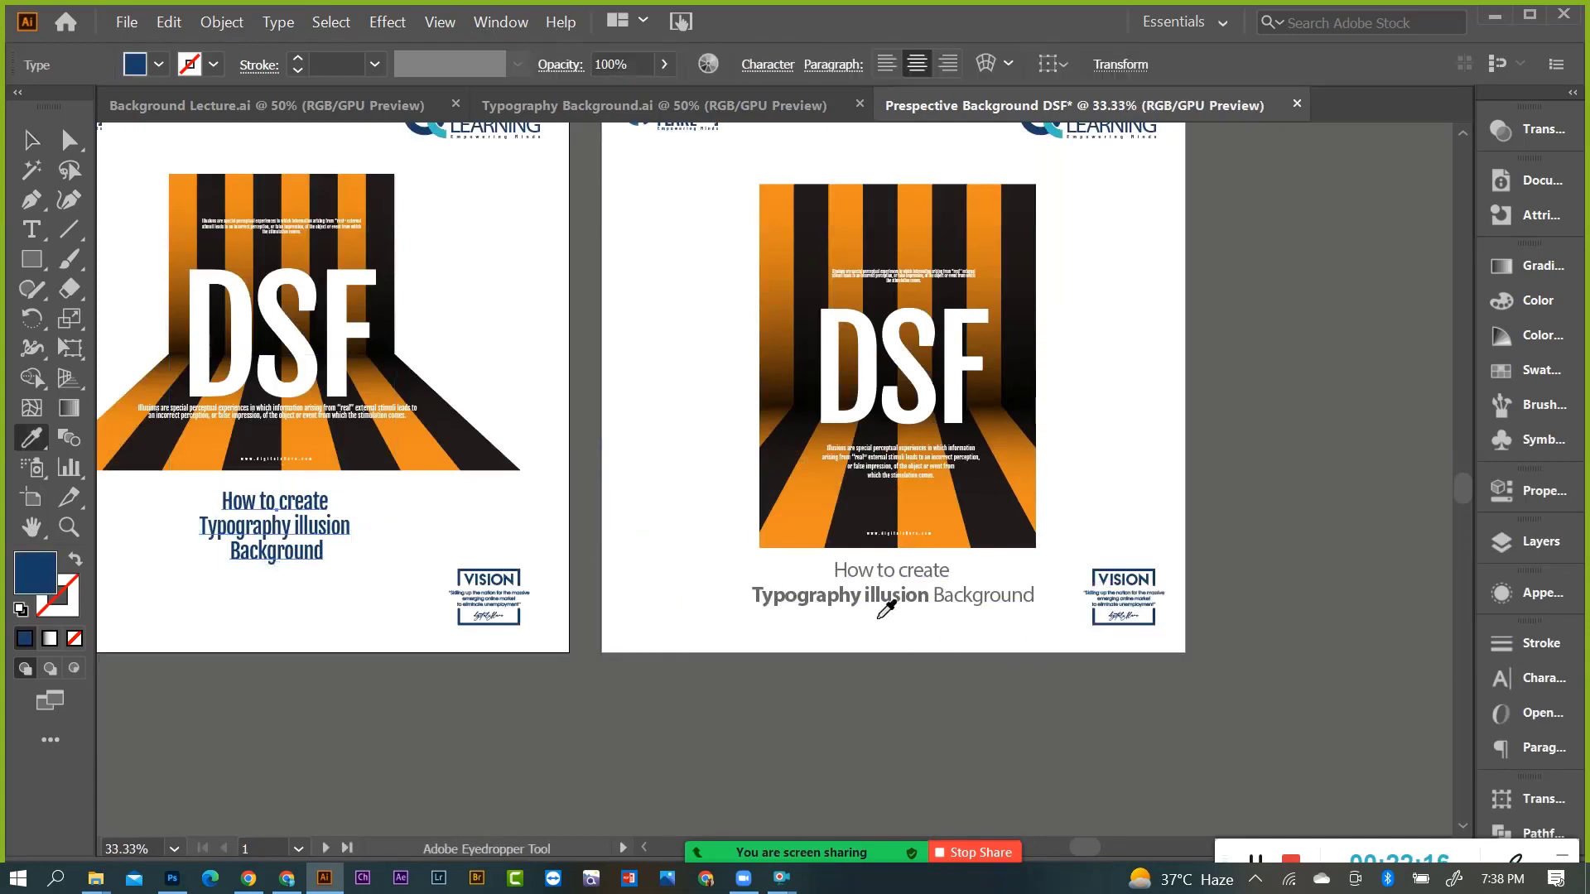
left_click(890, 599)
key("ctrl+z")
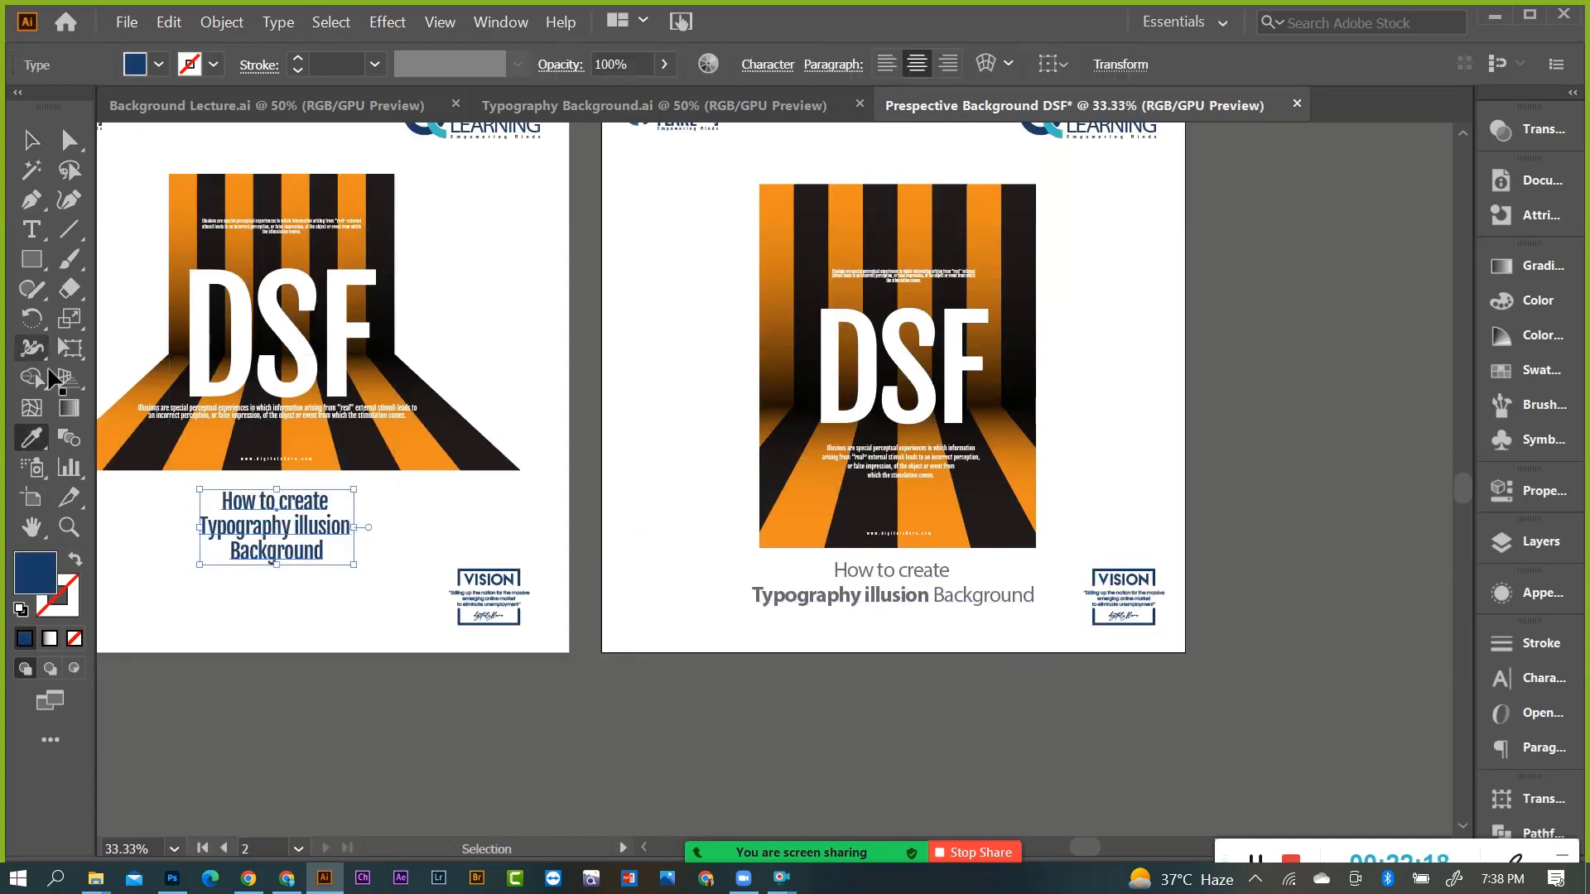
left_click(32, 140)
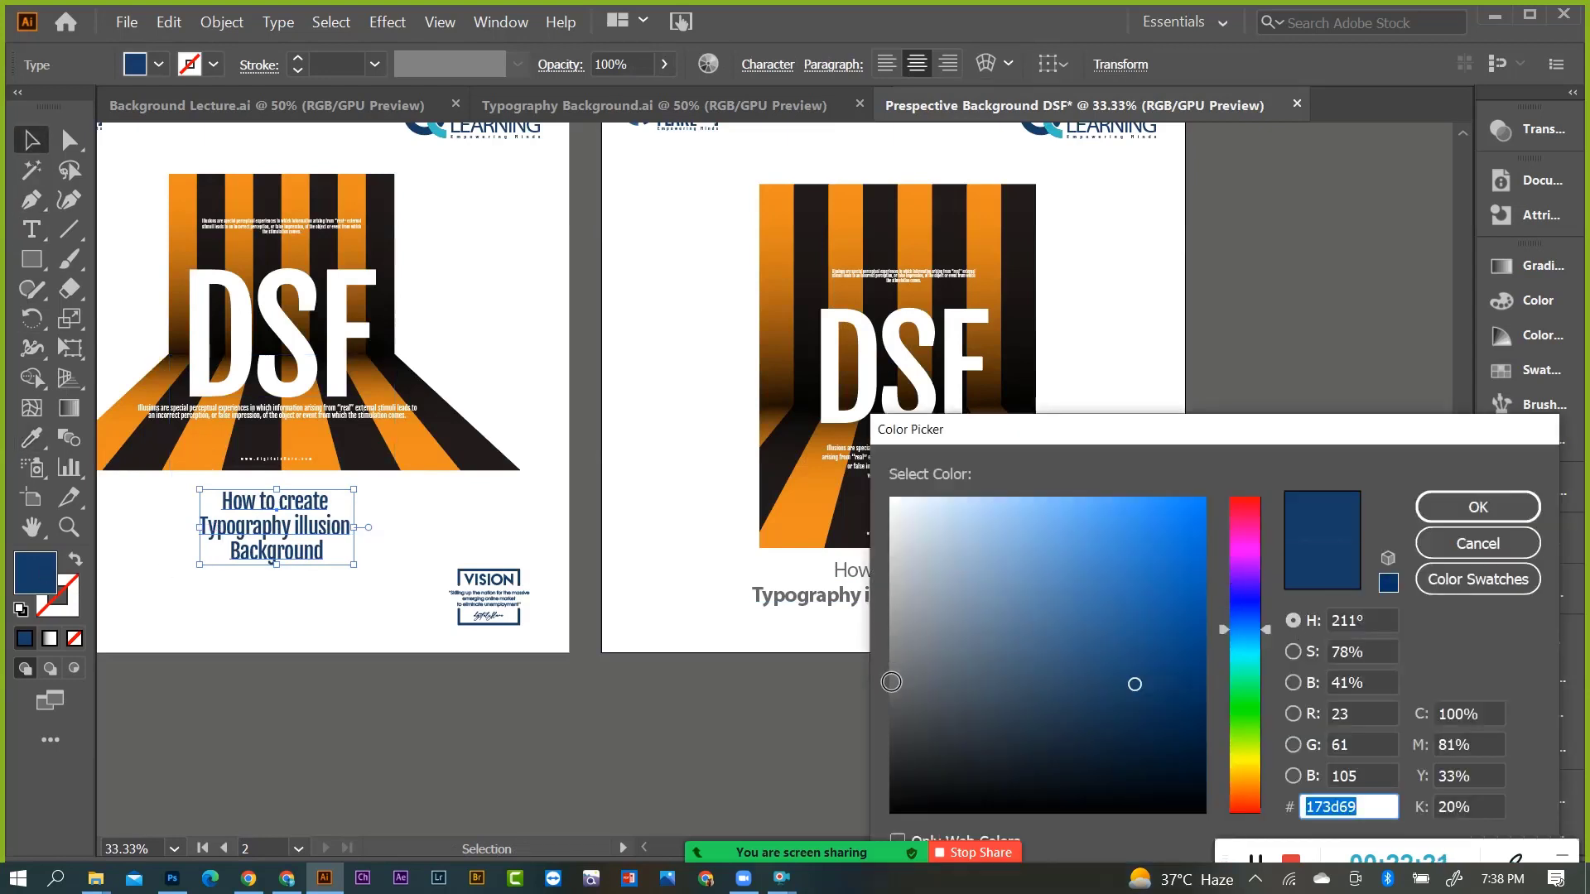
left_click(891, 681)
left_click(1478, 507)
left_click(176, 530)
key("ctrl+minus")
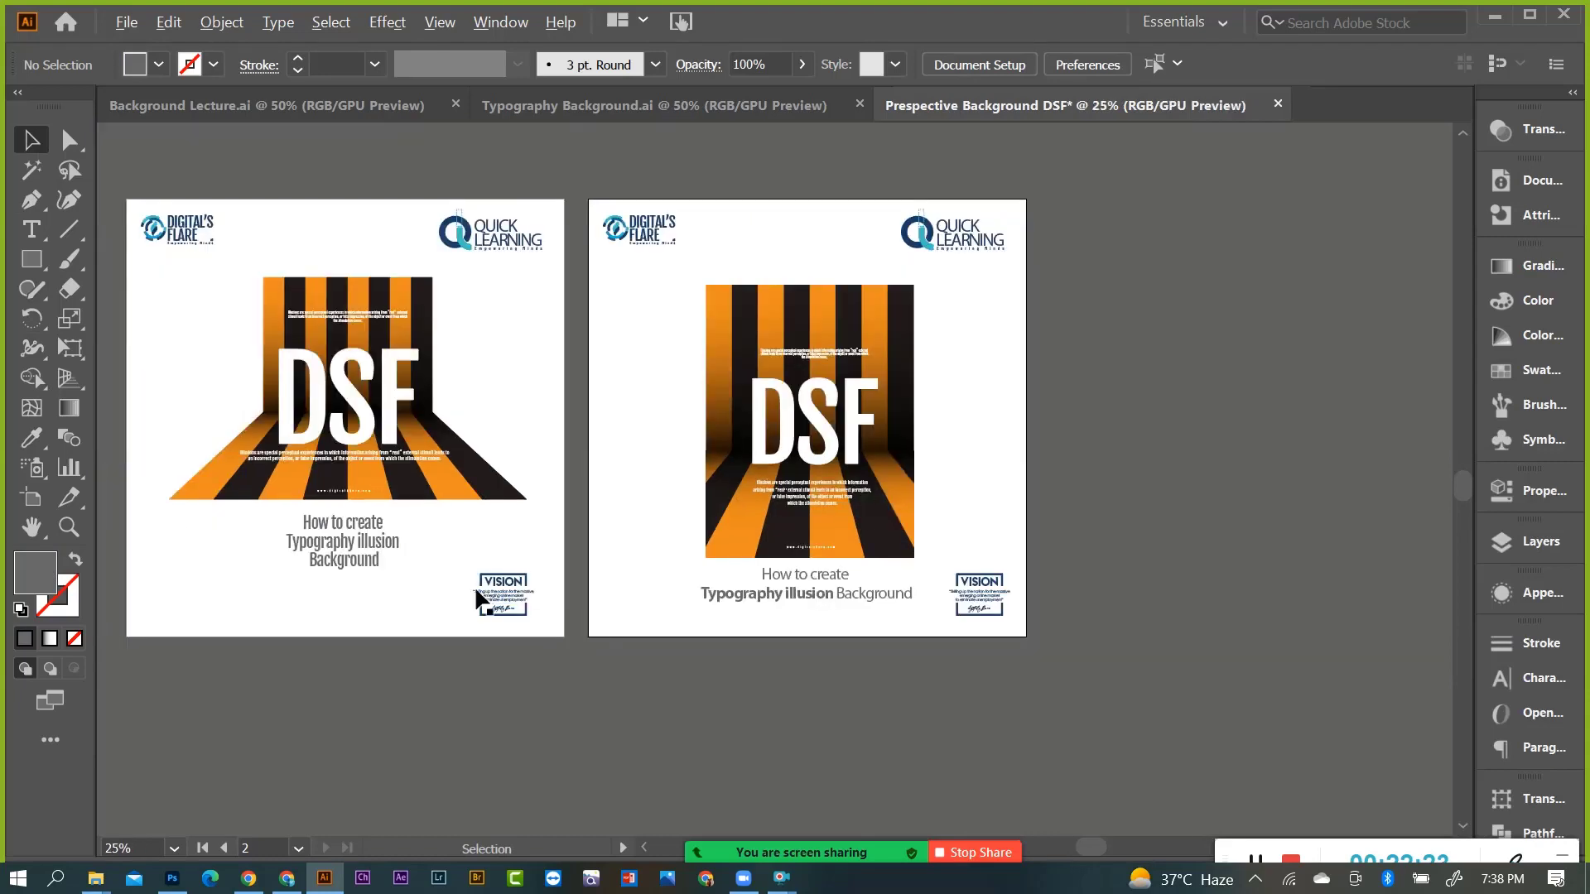
scroll(360, 564, "up", 1)
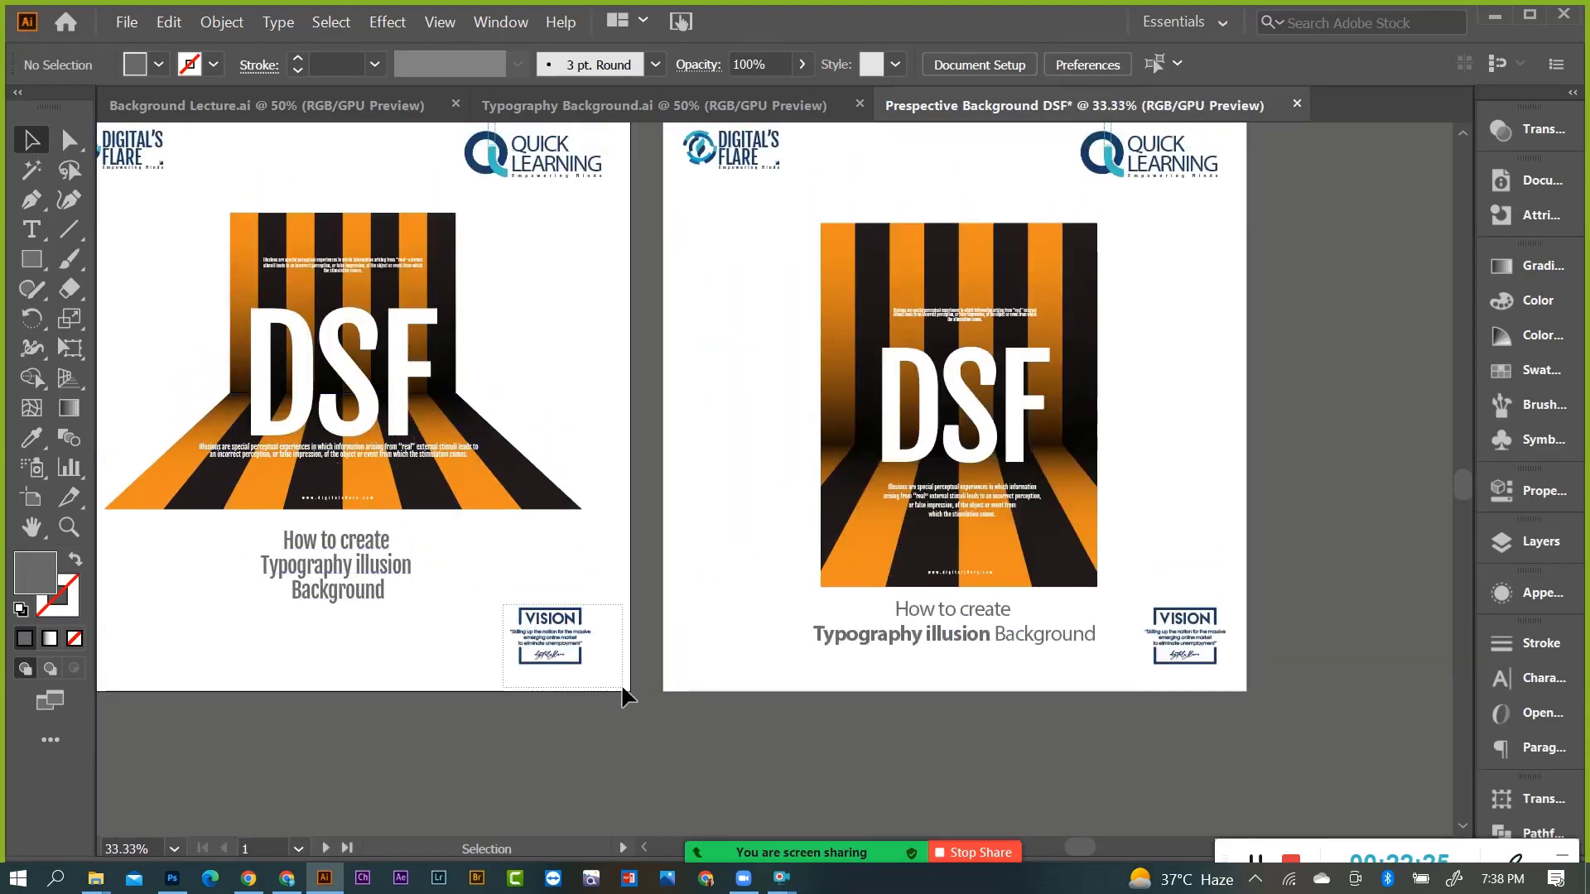
left_click(623, 689)
left_click(733, 709)
scroll(1291, 593, "up", 1)
scroll(1105, 484, "down", 1, "alt")
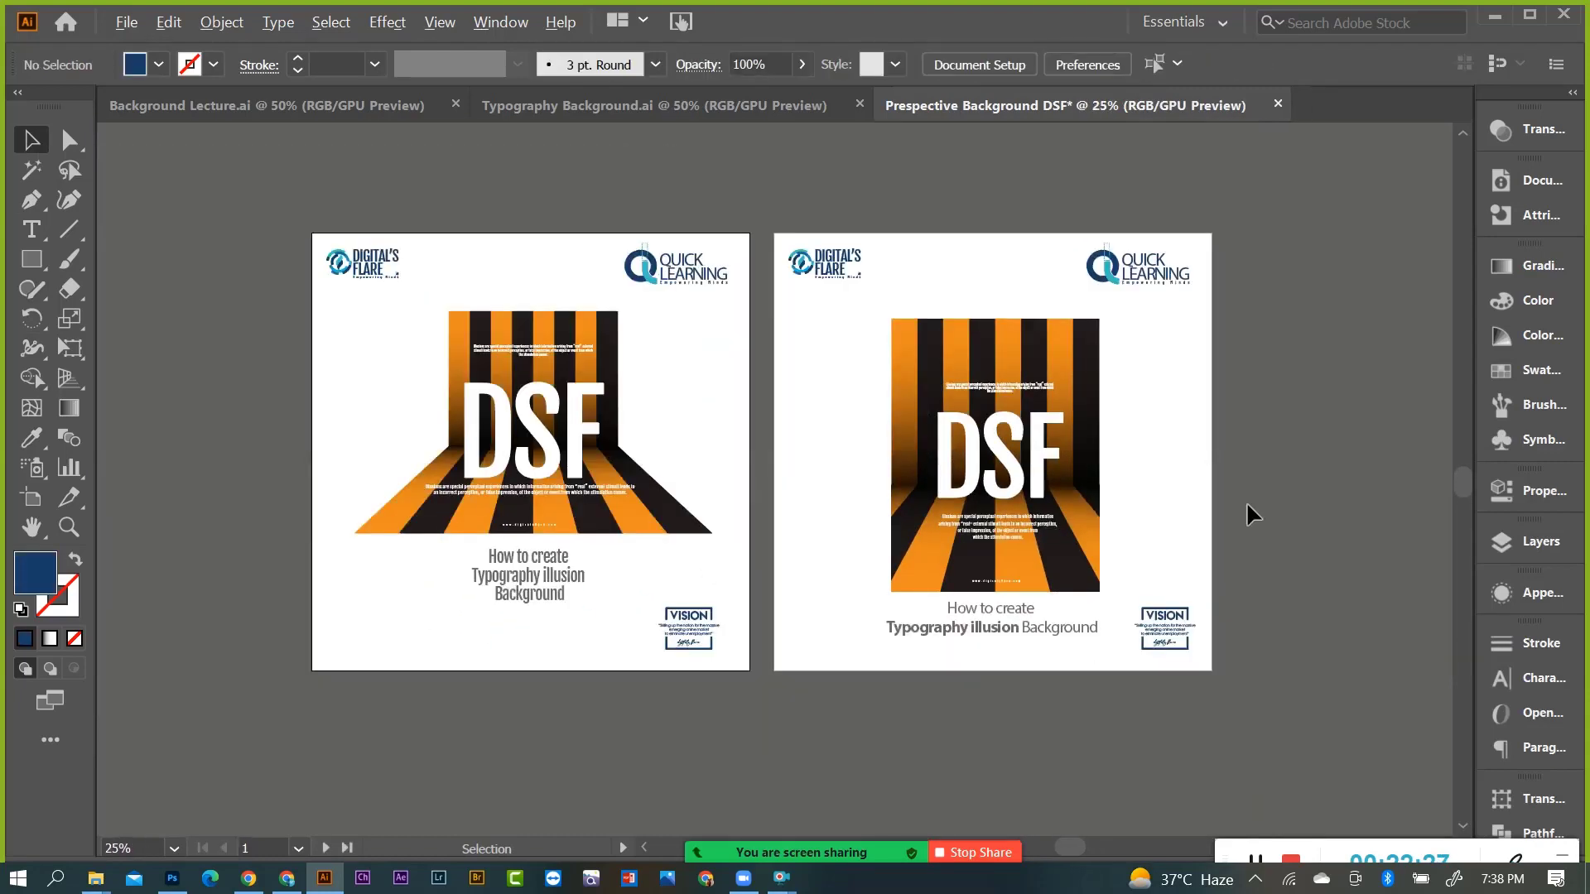
scroll(1246, 500, "up", 1)
scroll(1115, 474, "down", 1)
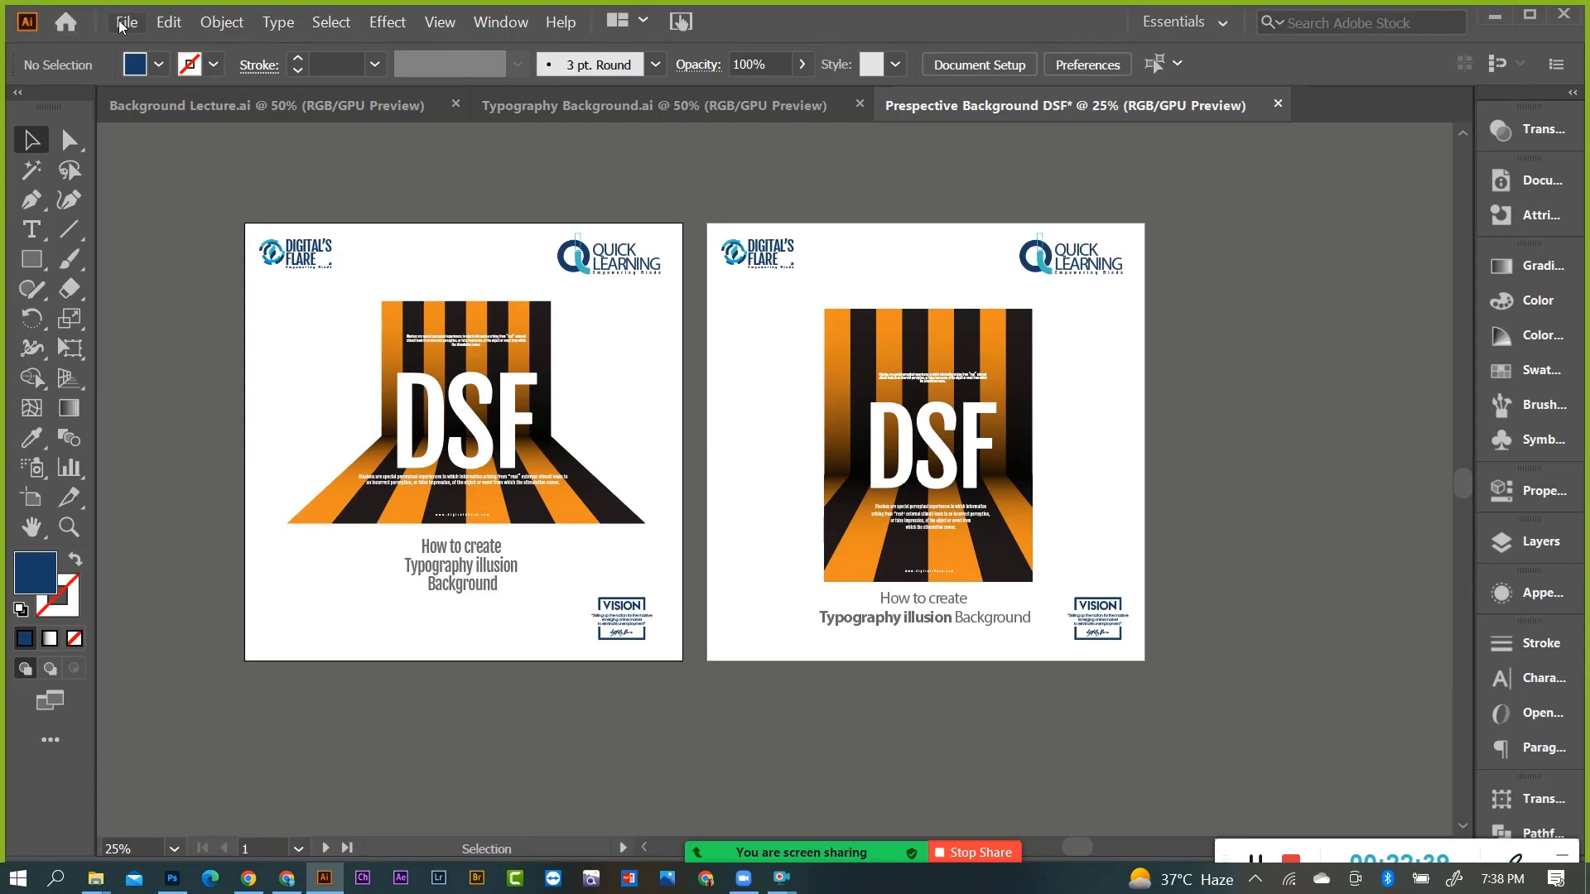
Save the document as 'Prespective Background DSF.ai' with default Illustrator options.
left_click(120, 27)
left_click(141, 168)
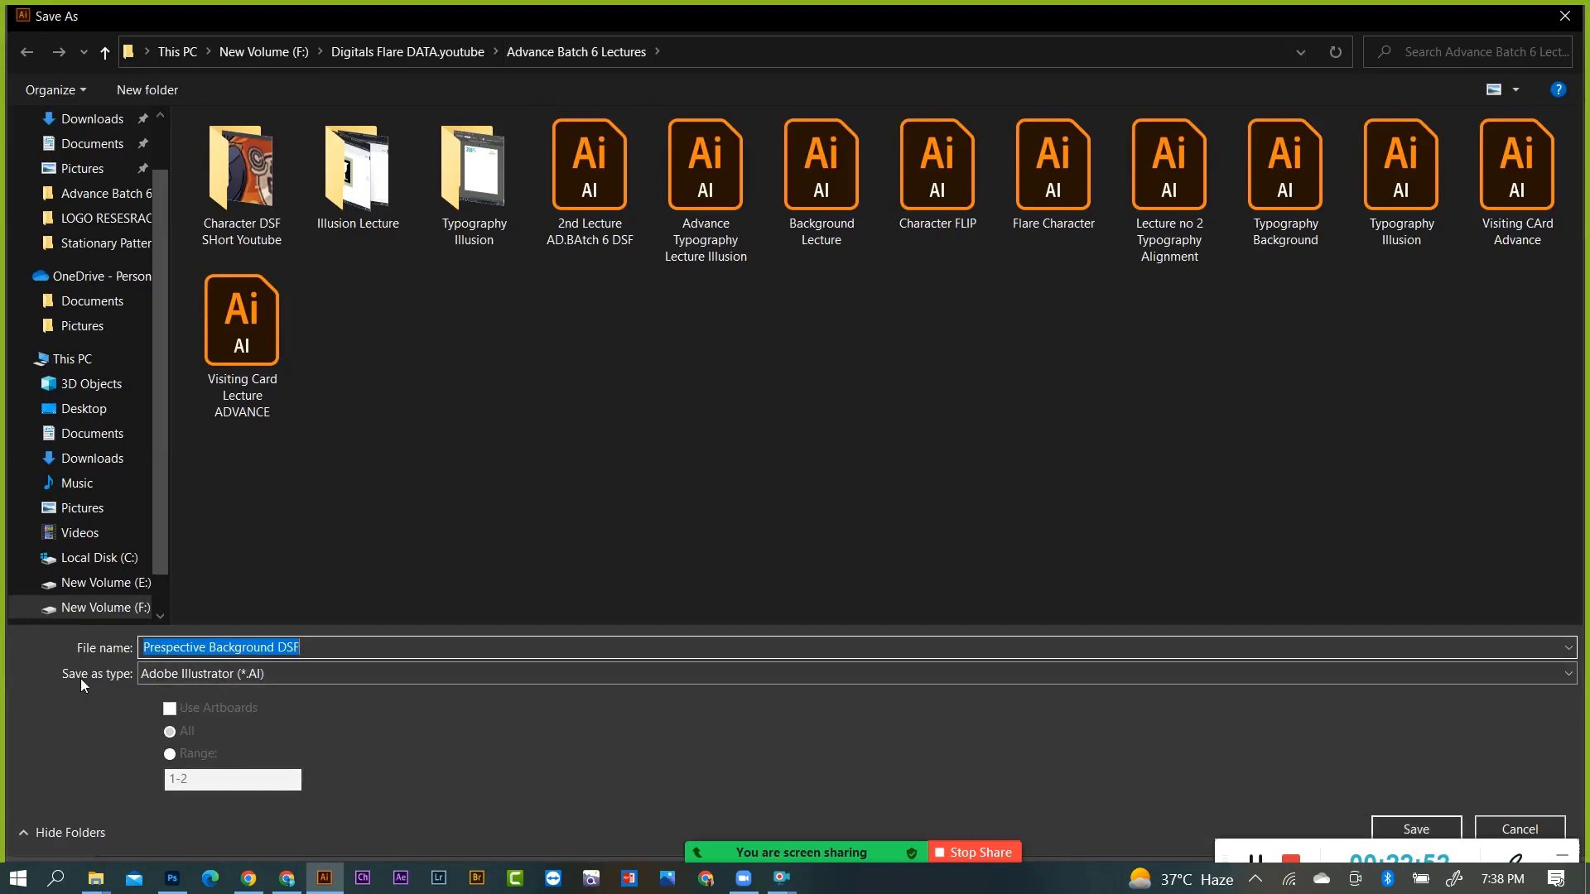
left_click(1418, 829)
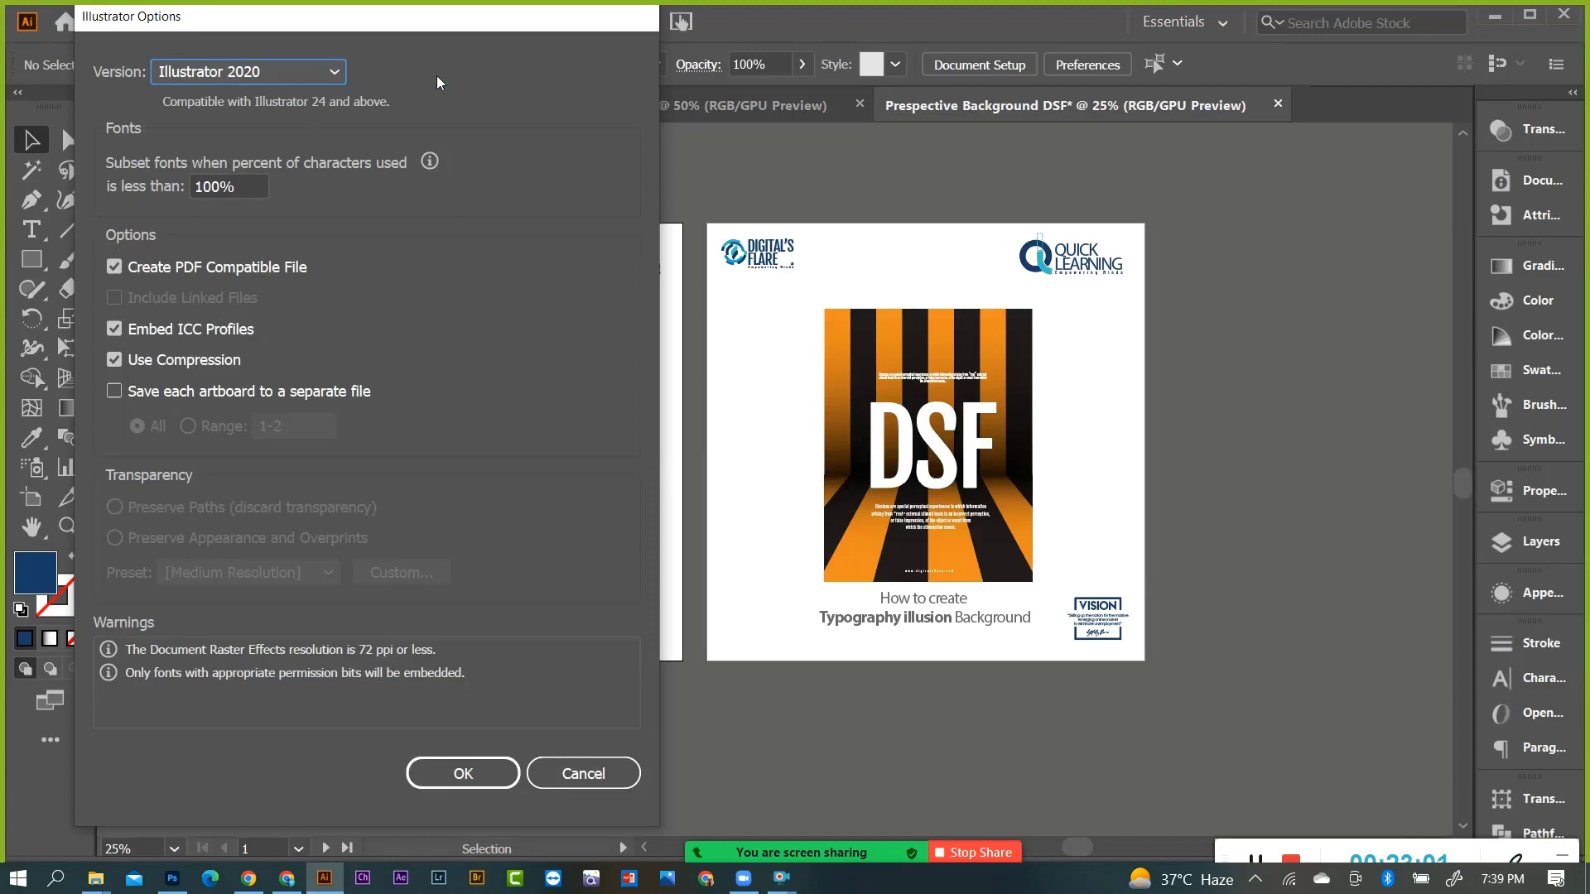
left_click(454, 770)
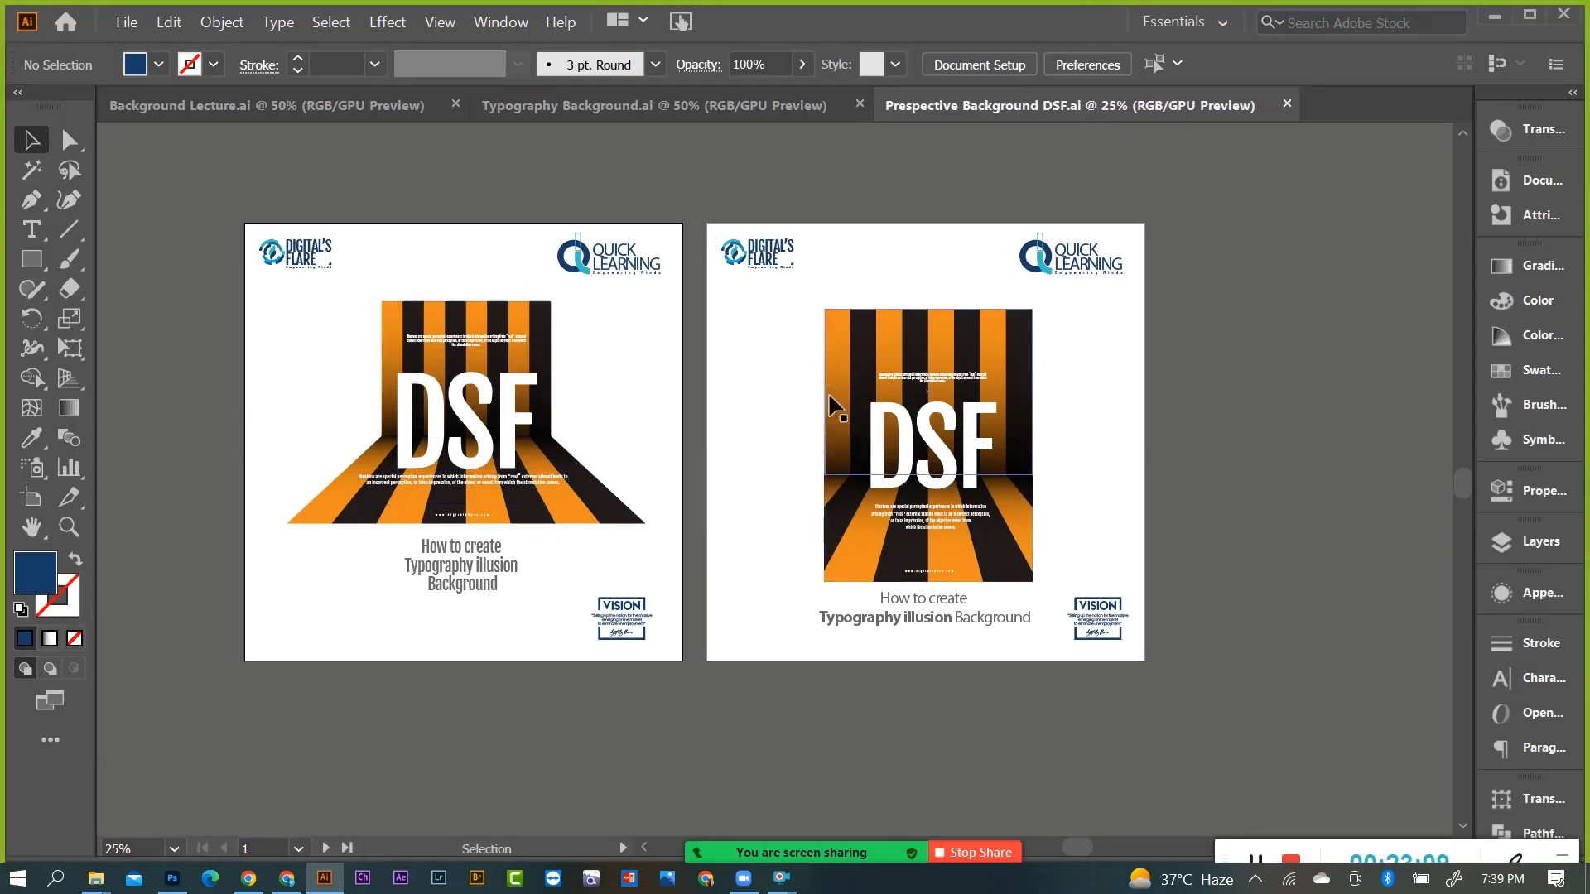
Export the artboards as separate JPEGs named 'Prespective Background DSF', using Use Artboards.
left_click(141, 25)
mouse_move(157, 342)
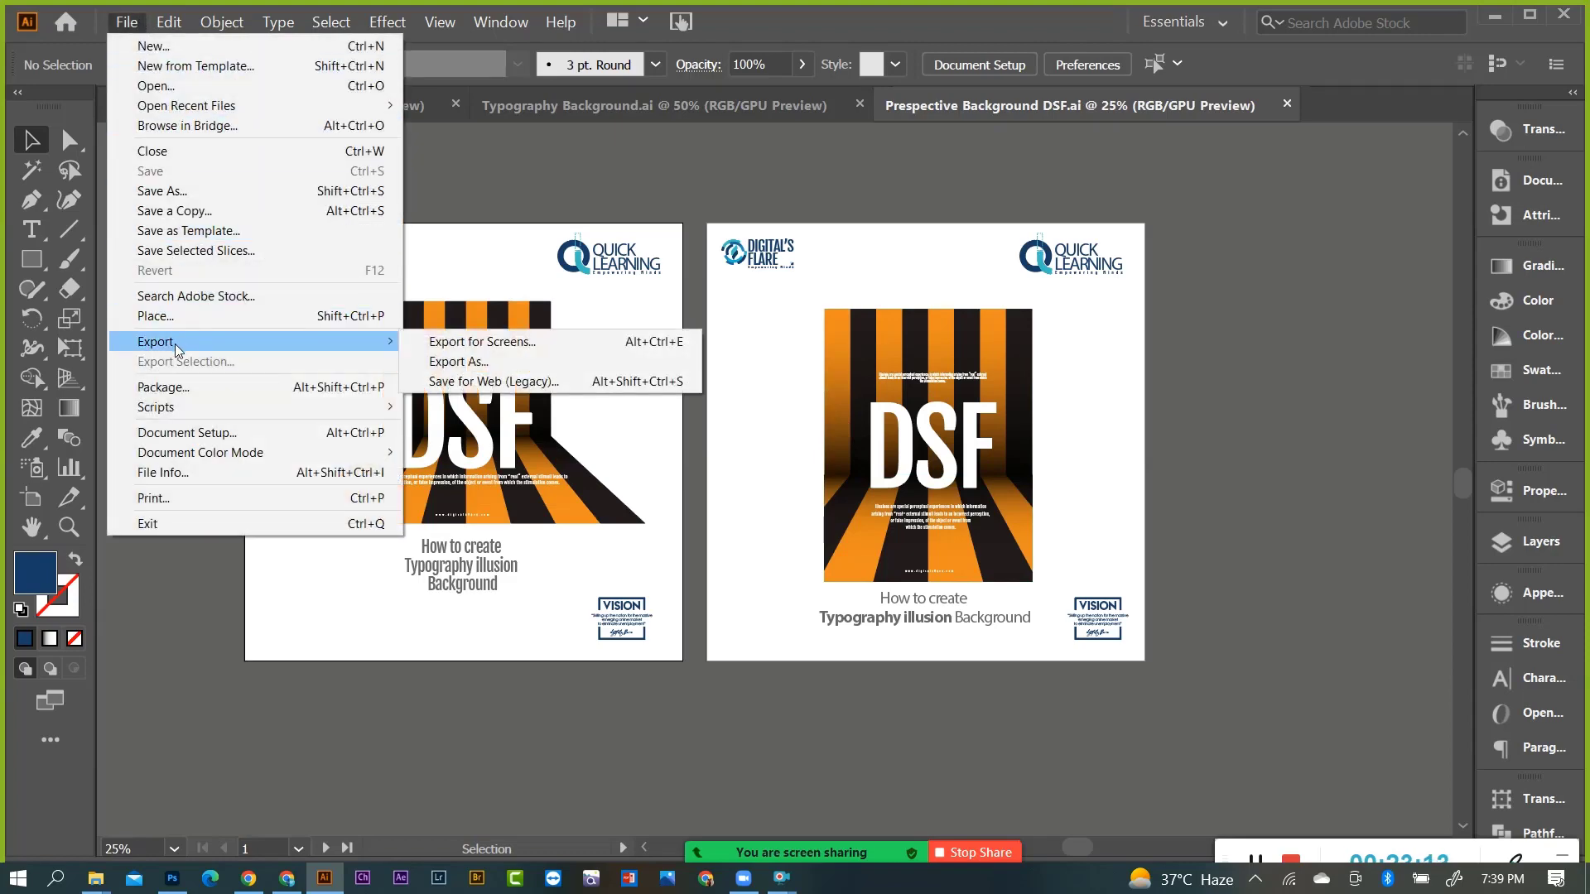
left_click(445, 362)
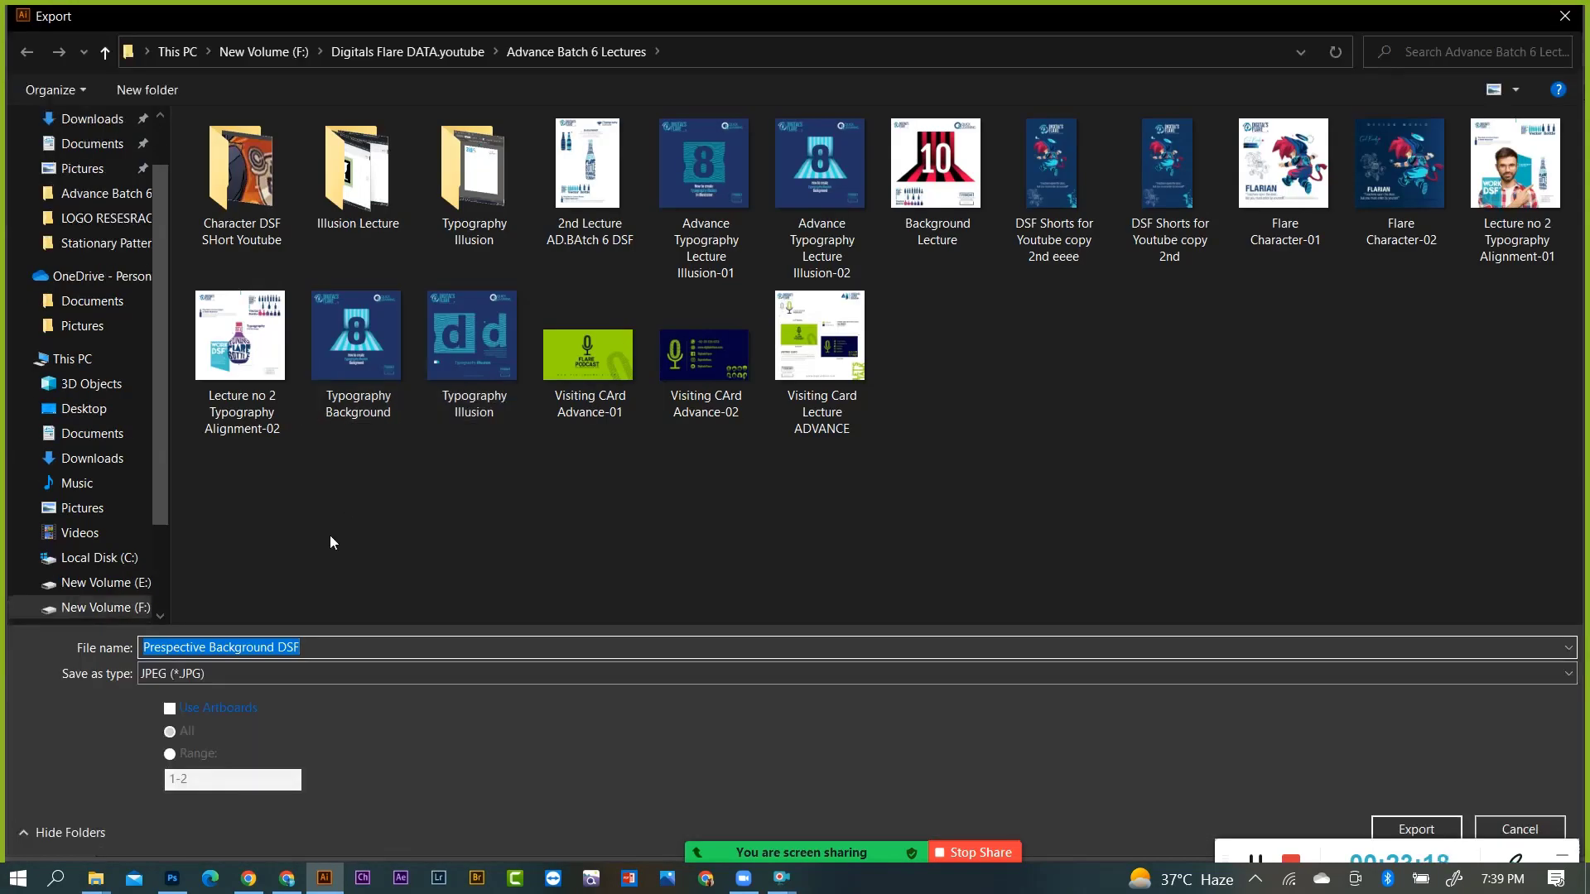
left_click(171, 710)
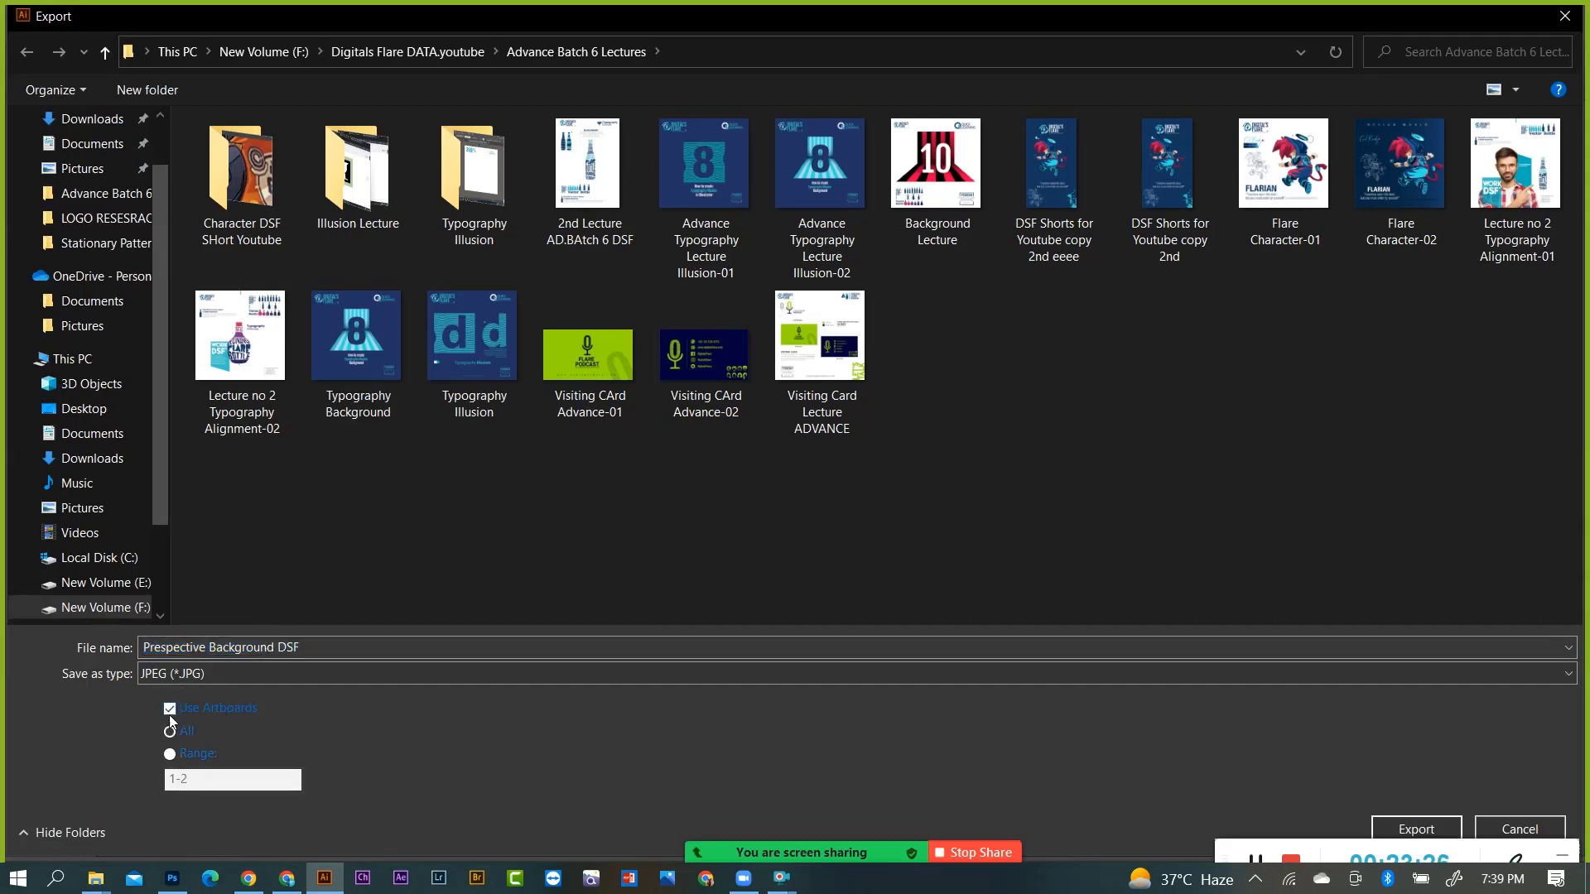
left_click(161, 674)
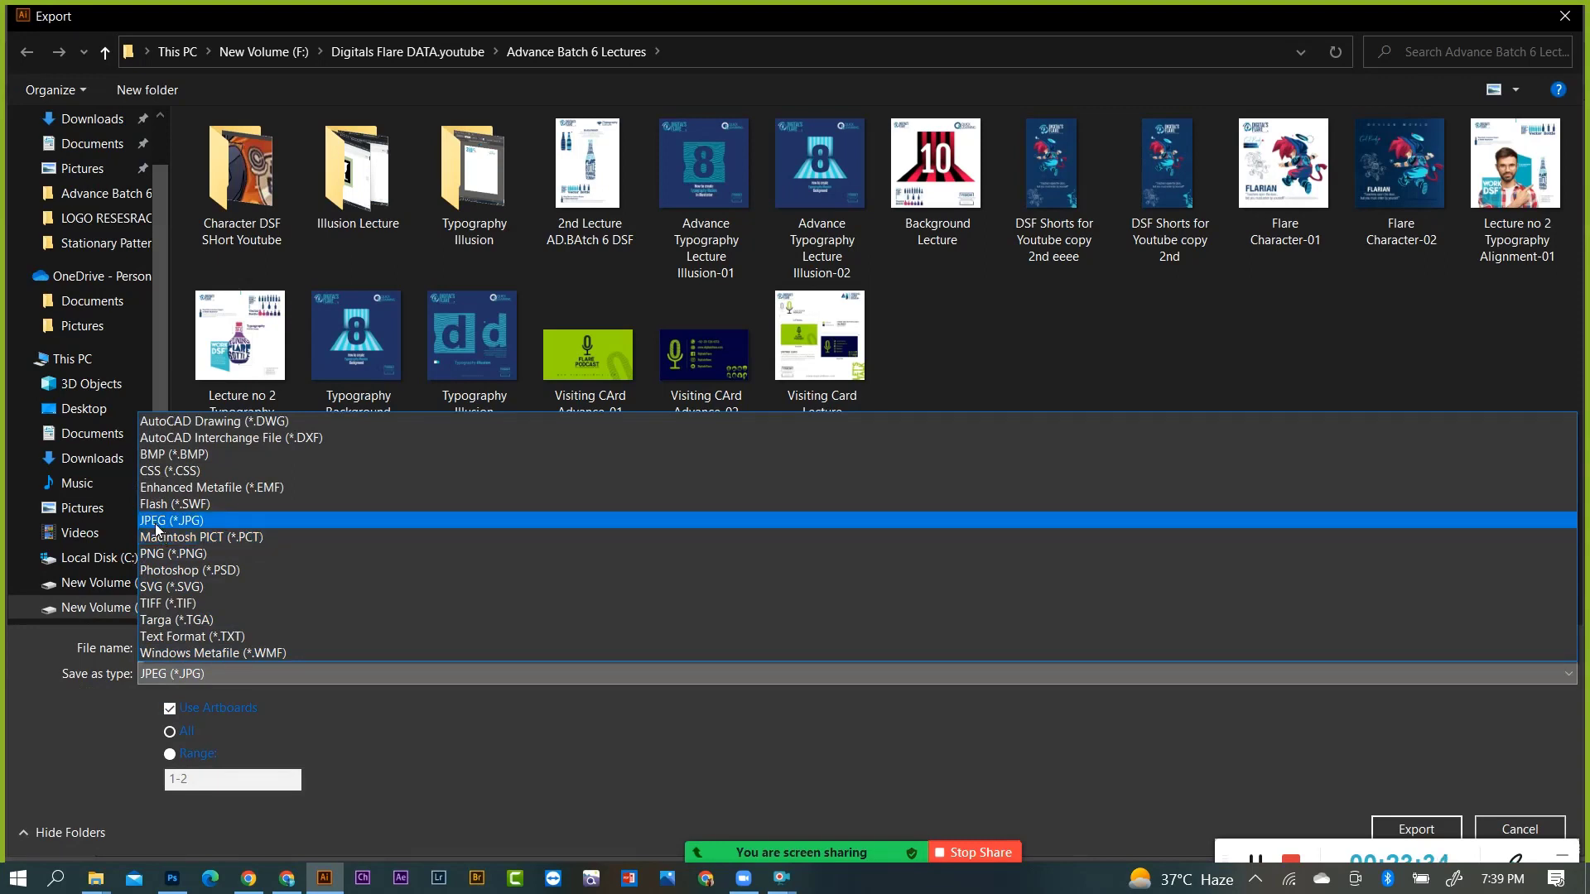
left_click(149, 676)
left_click(166, 522)
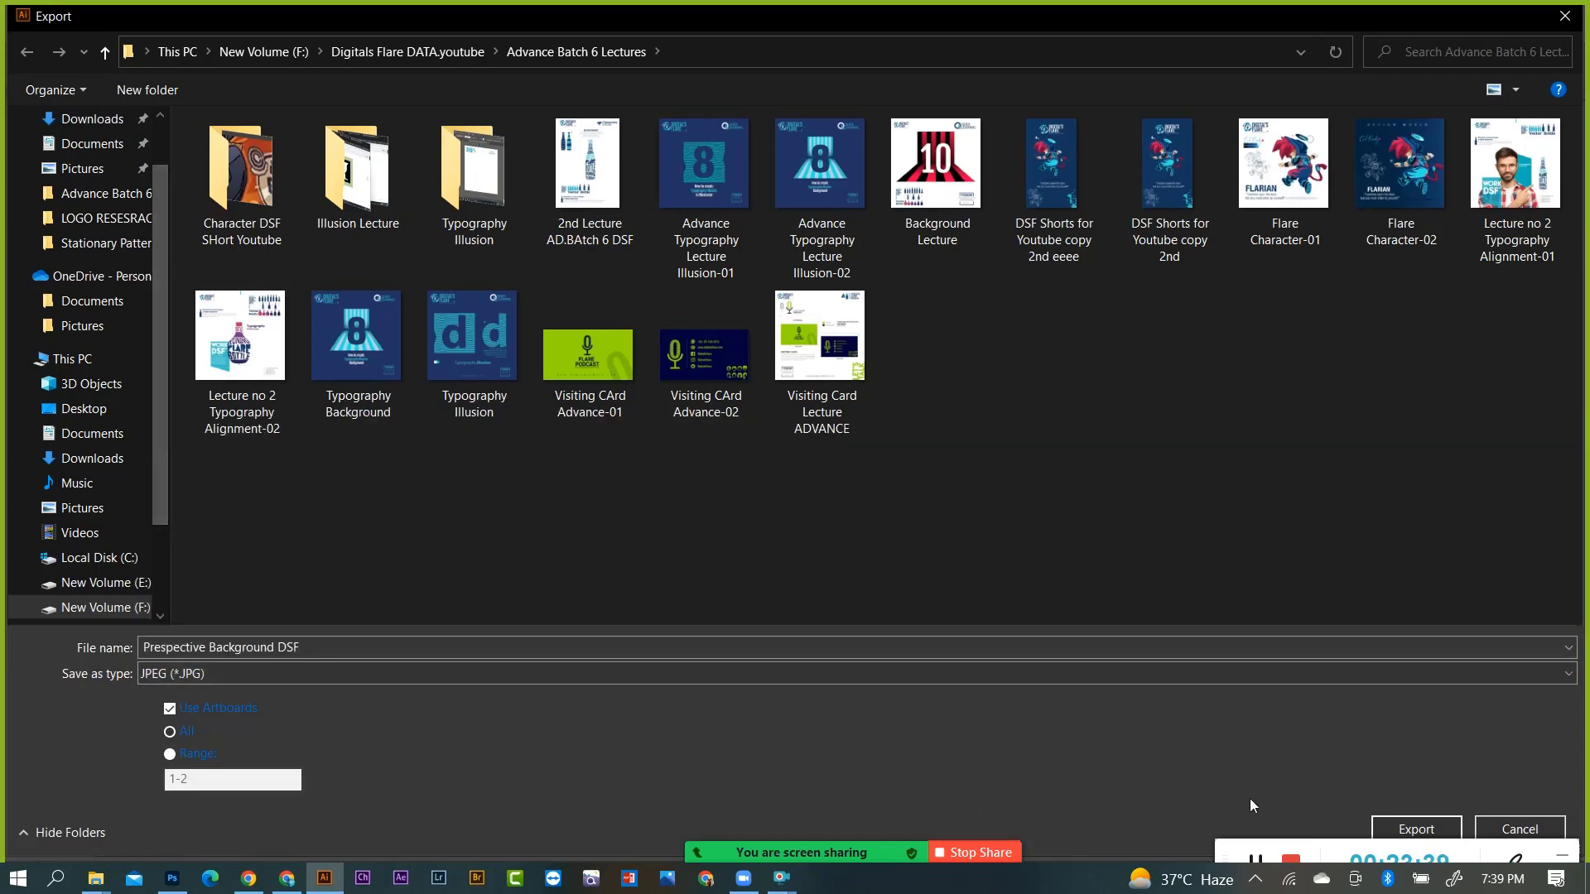
left_click(1405, 830)
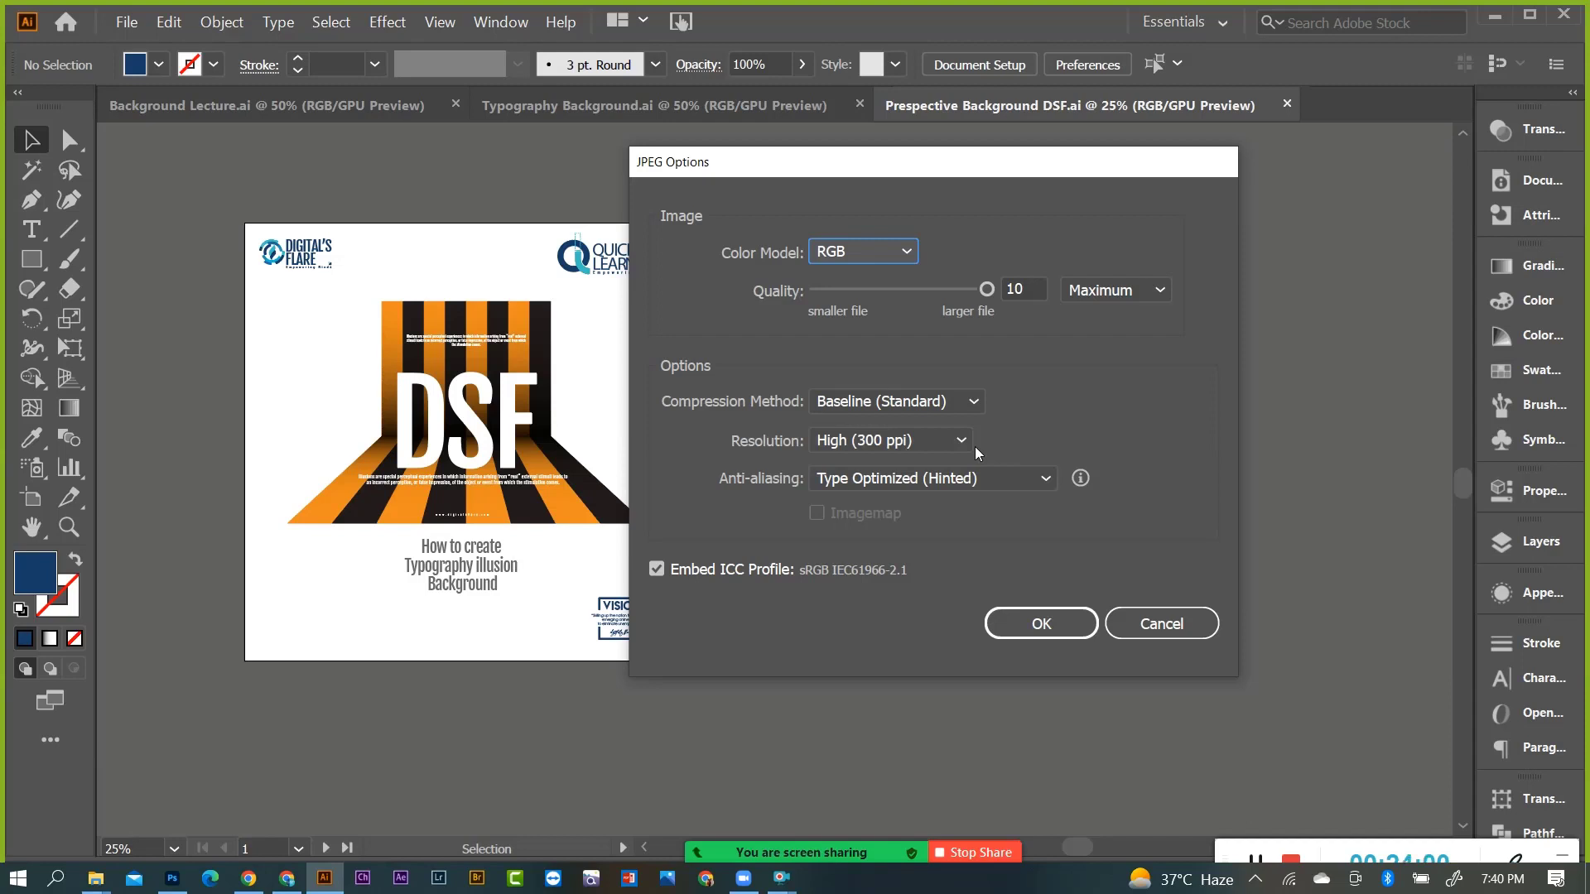
Keep High 300 ppi resolution in the JPEG options and confirm.
left_click(857, 447)
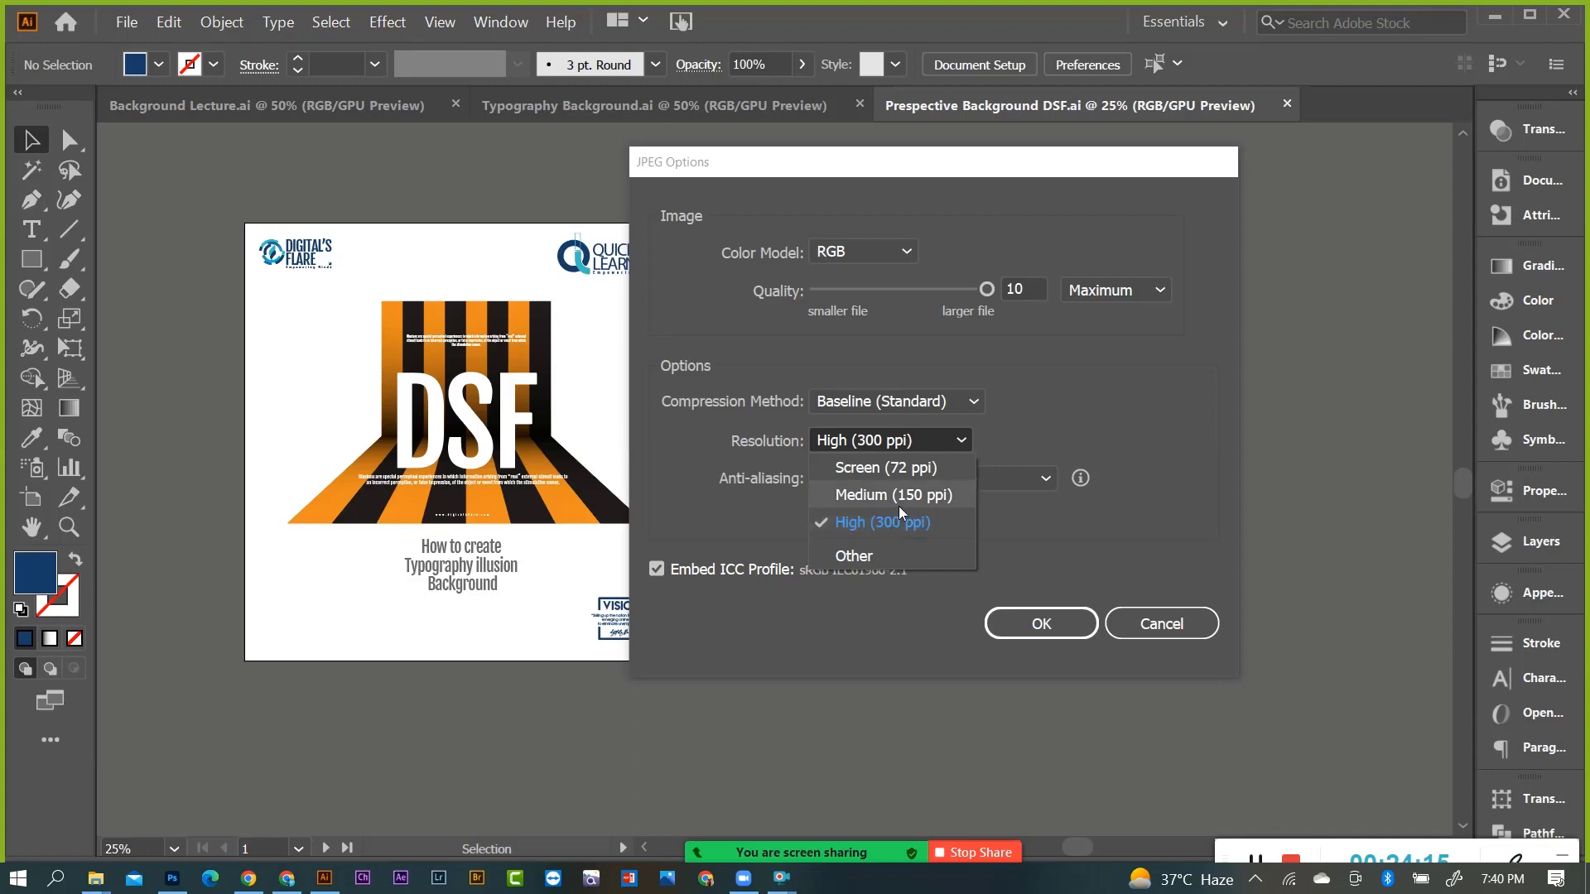
left_click(899, 521)
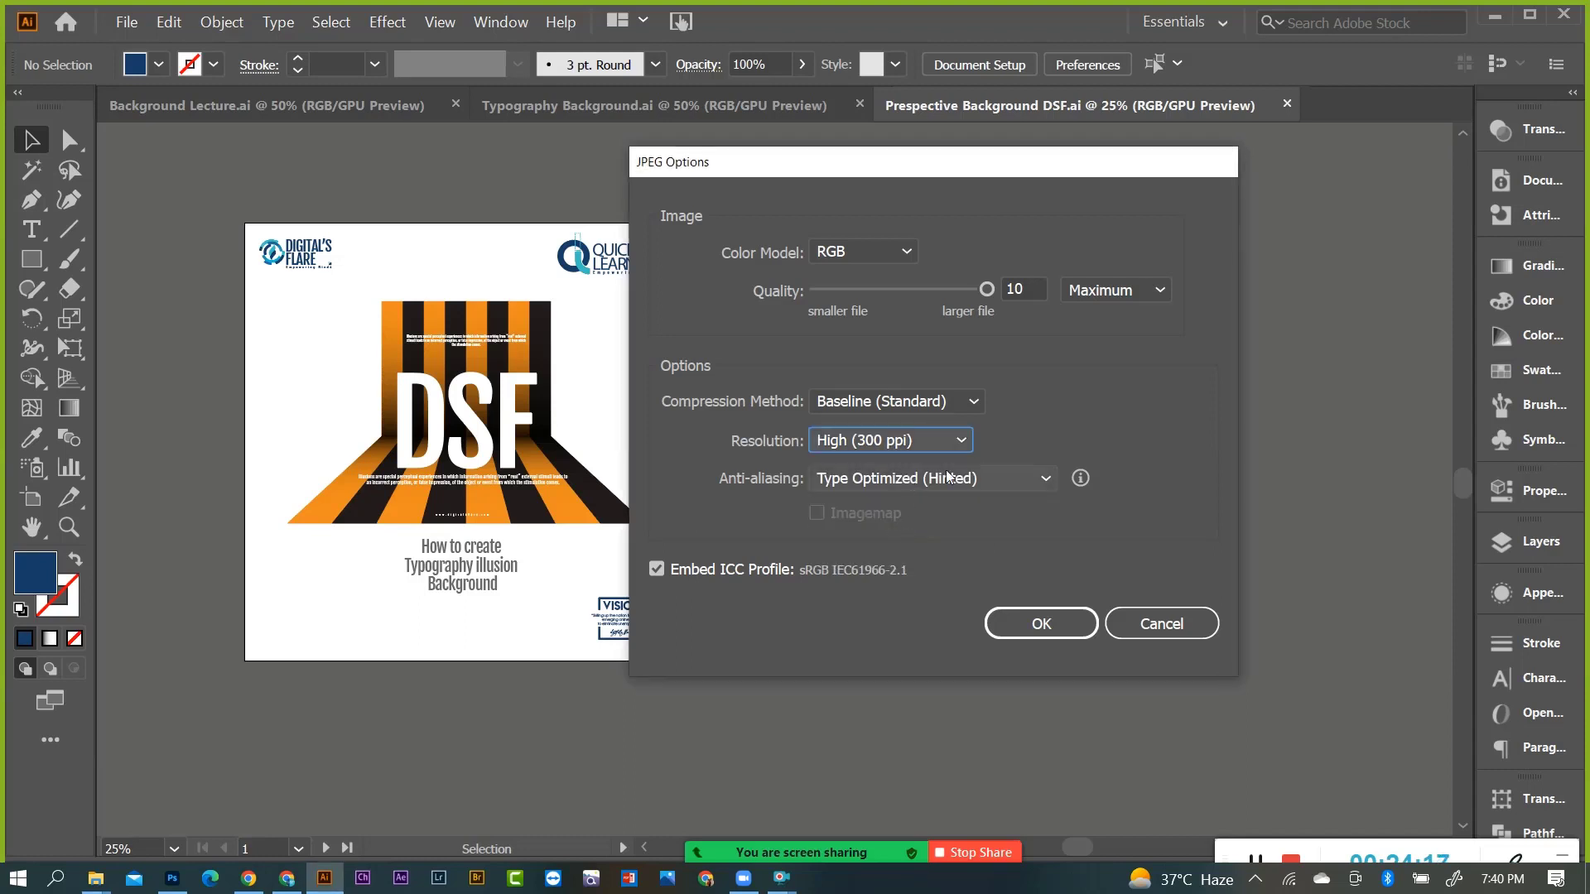
left_click(1041, 628)
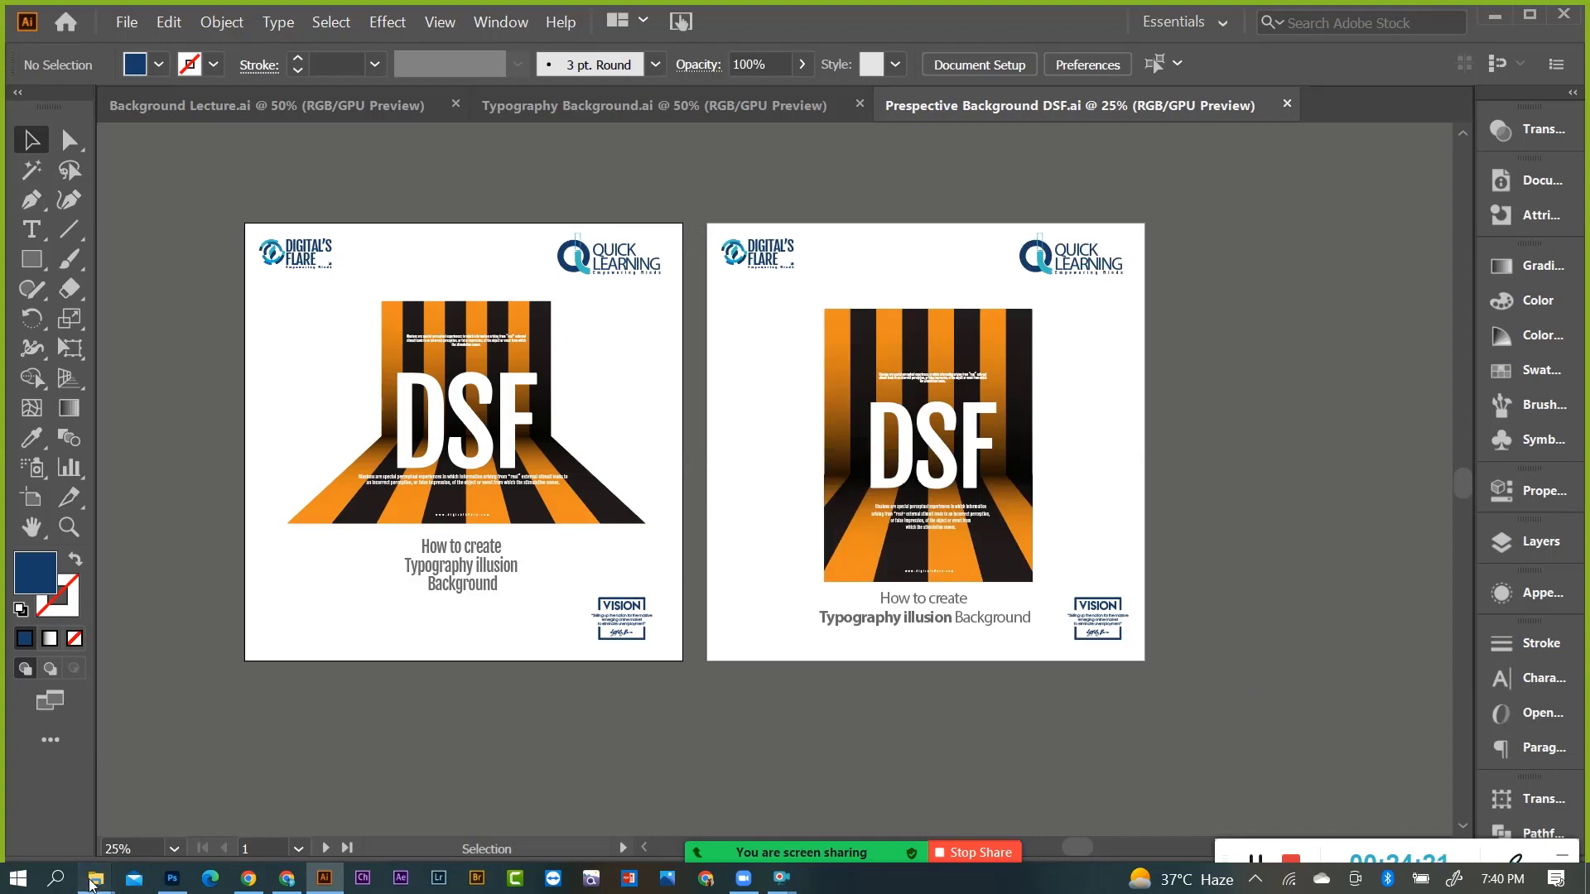
Switch to the Advance Batch 6 Lectures folder to view the DSF-01 and DSF-02 JPEGs.
left_click(93, 881)
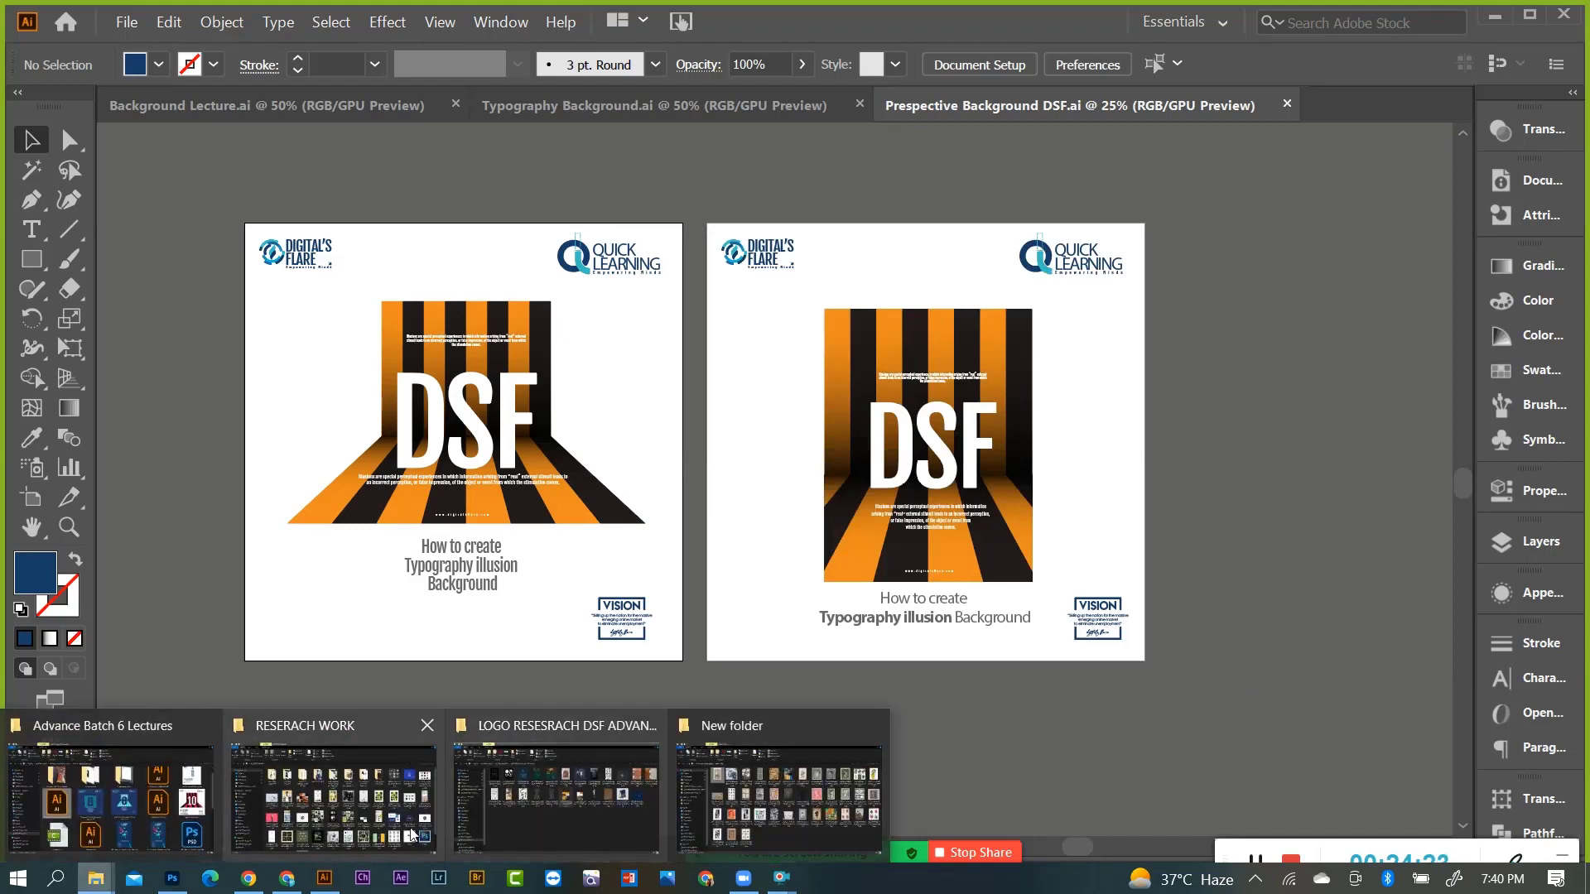
left_click(110, 797)
scroll(1080, 552, "down", 4)
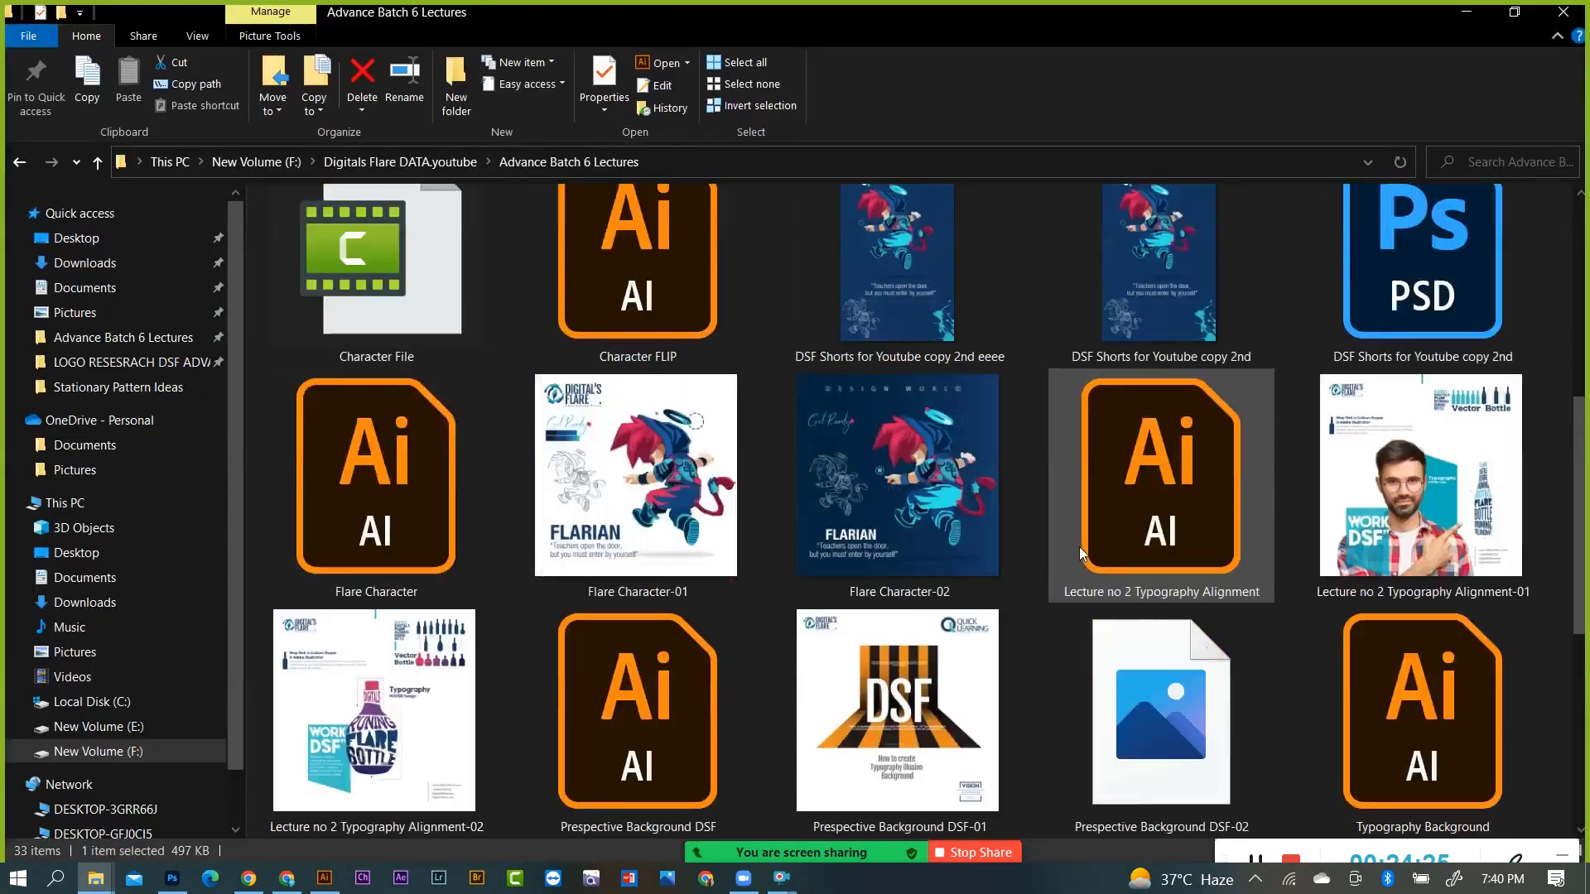
scroll(1080, 547, "down", 5)
scroll(1001, 505, "up", 1)
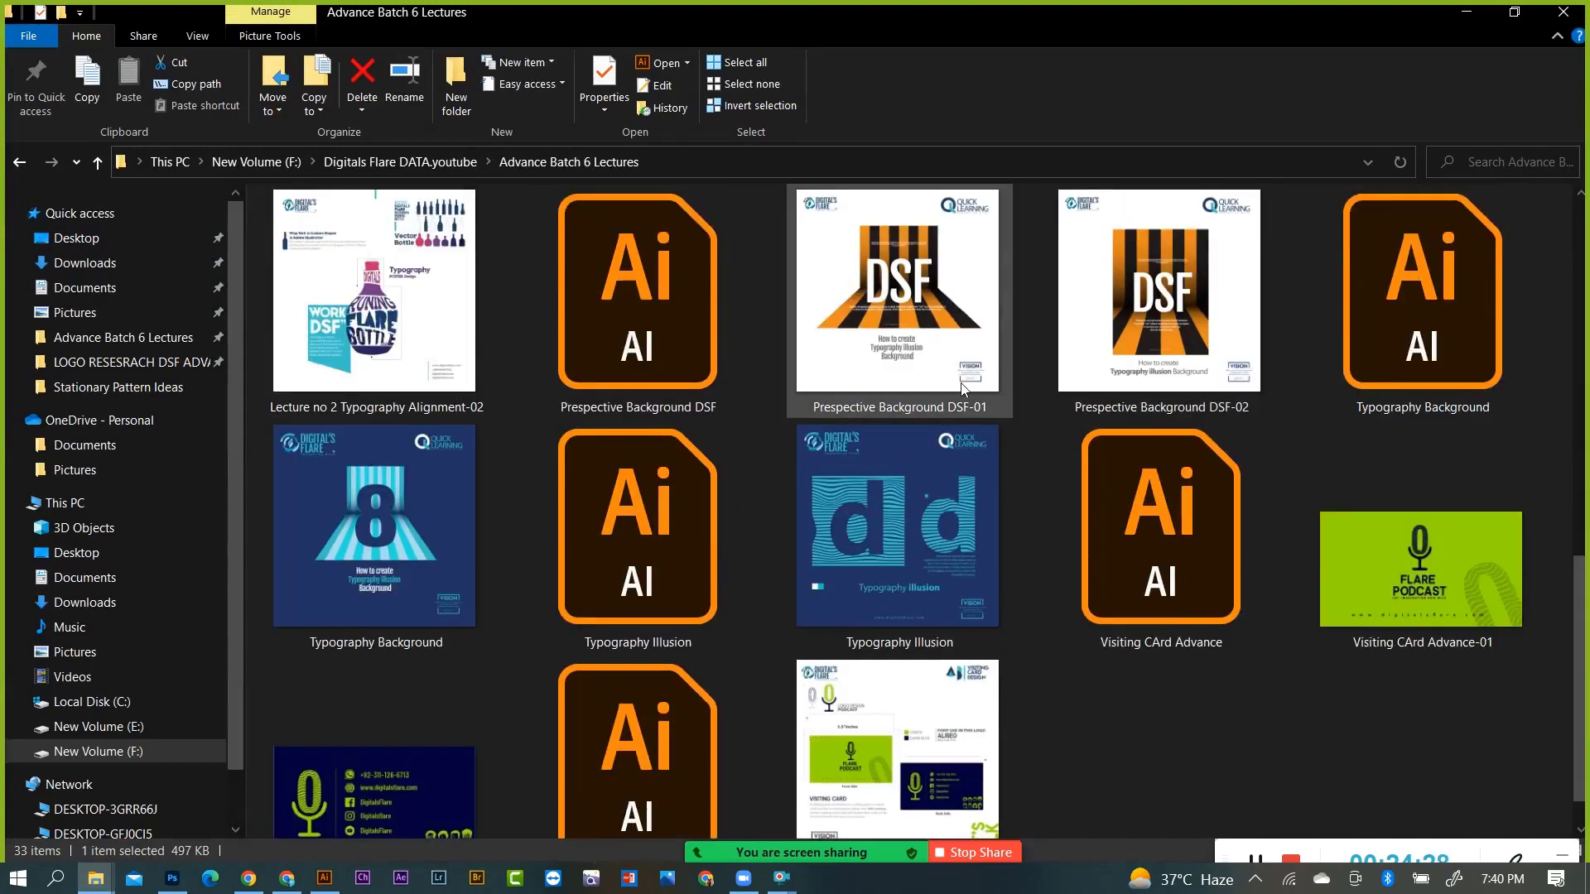
View Prespective Background DSF-01.jpg in Photos, then advance to DSF-02.jpg.
left_click(861, 350)
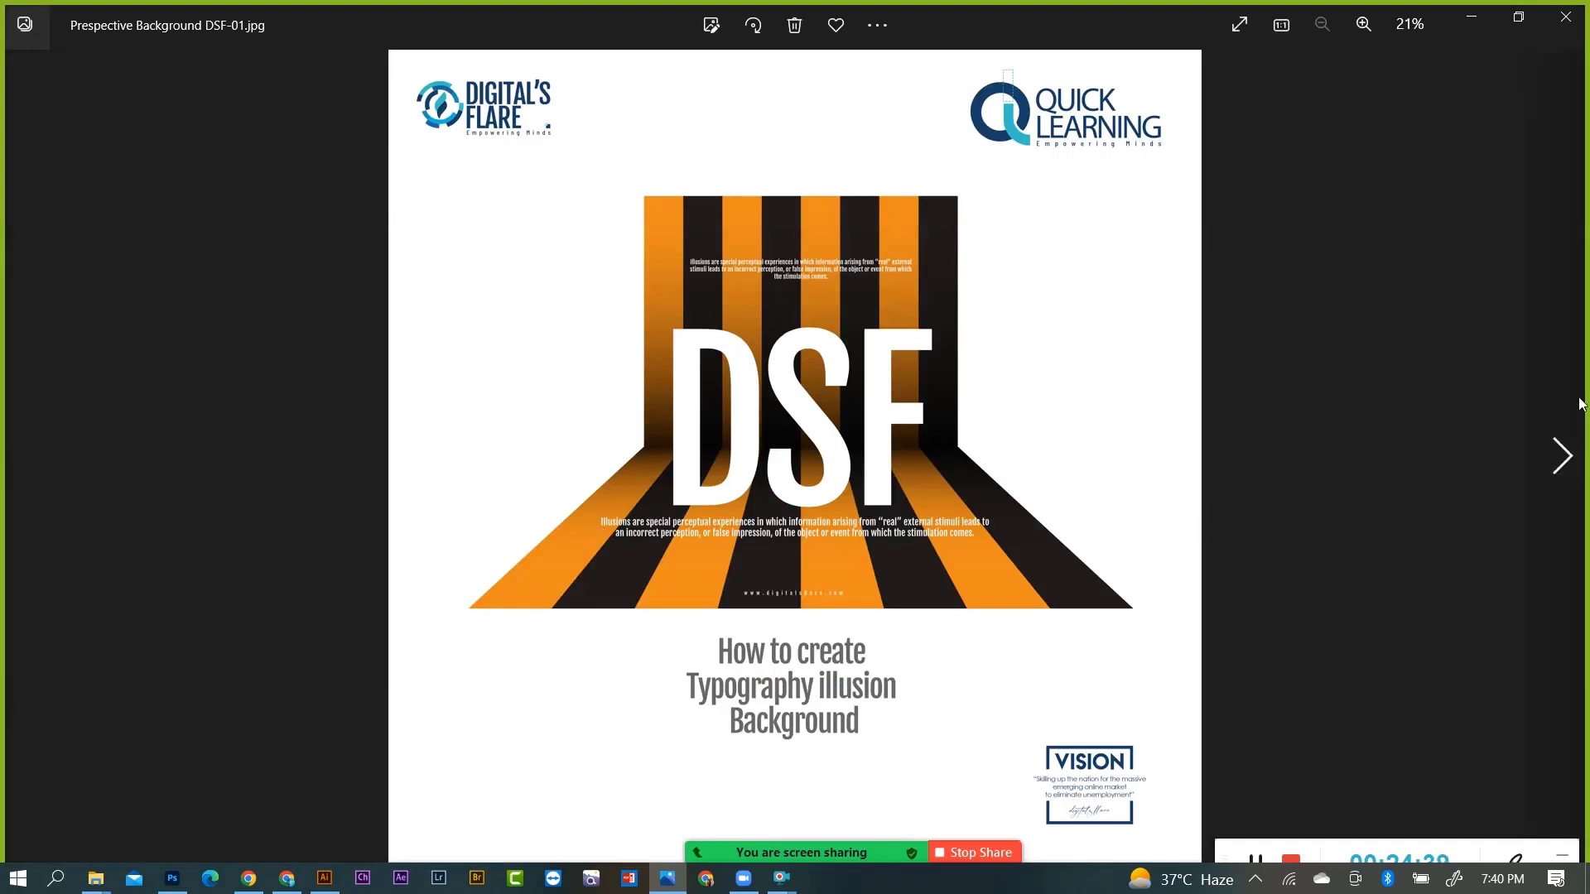
left_click(1562, 456)
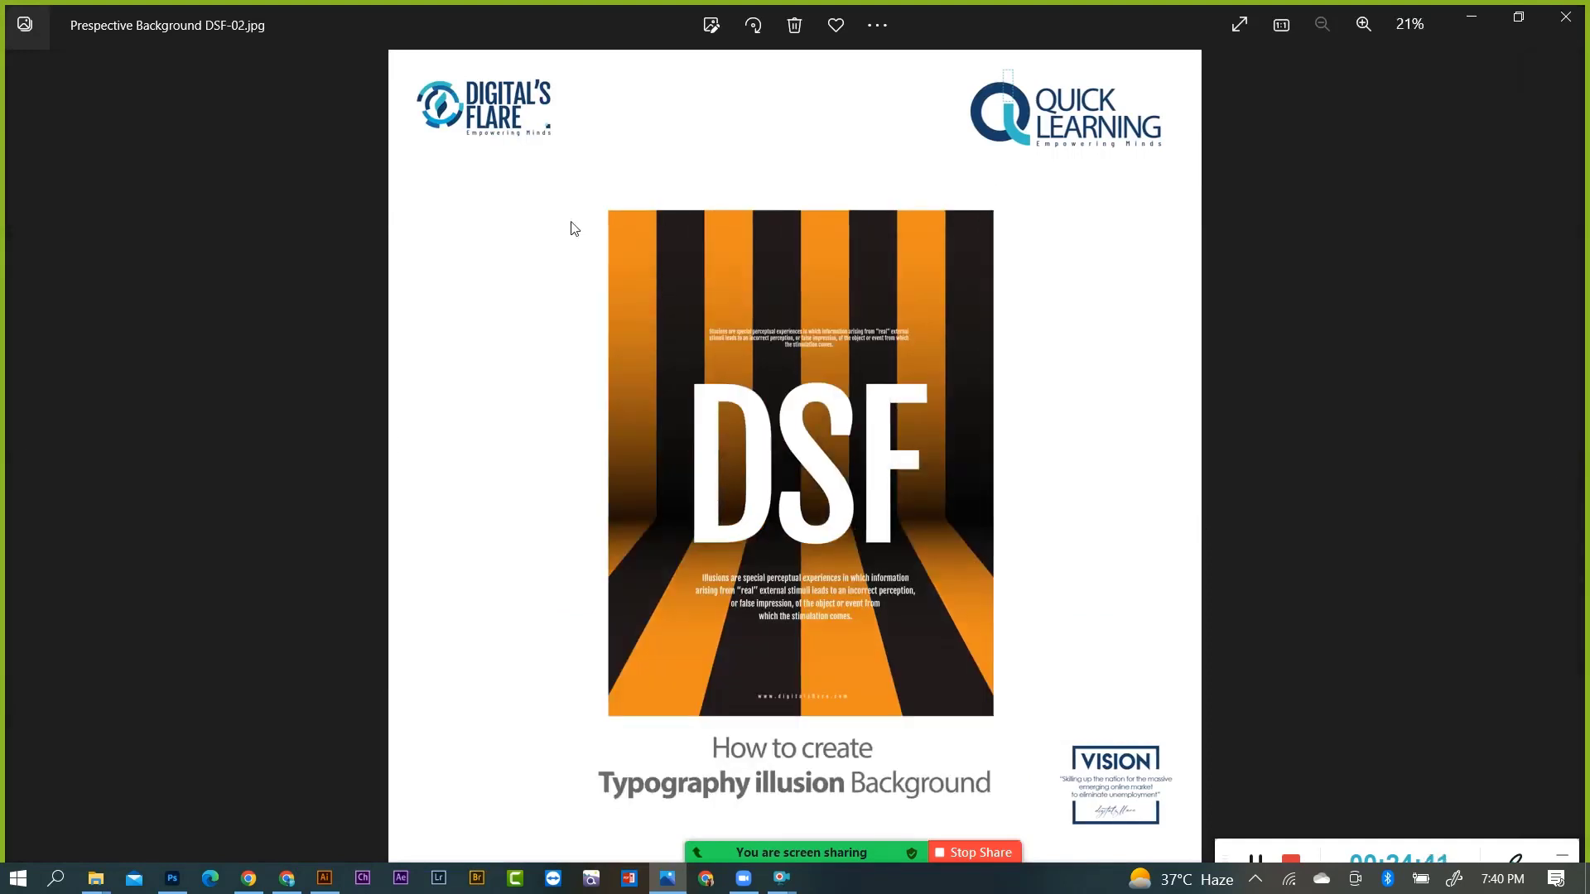